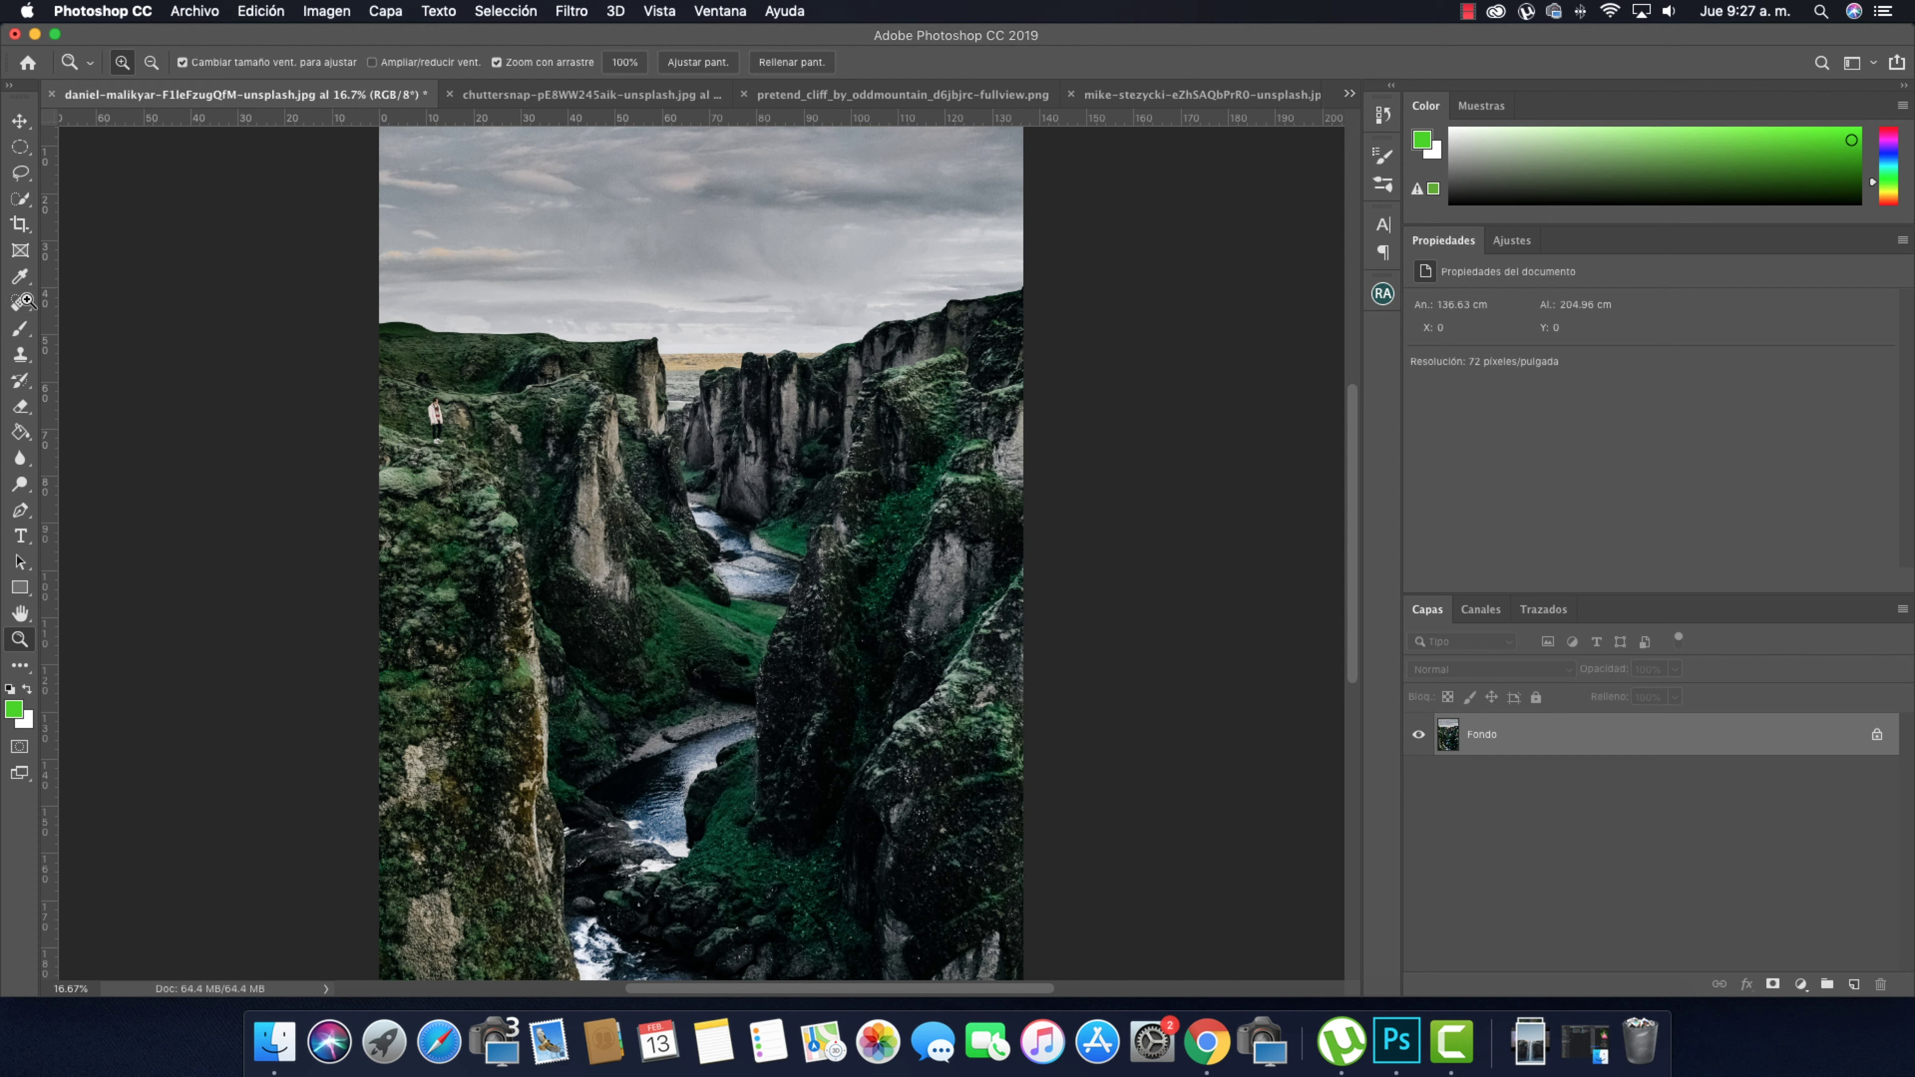
Zoom in on the person standing on the left cliff and pick the Lasso tool
left_click(461, 407)
left_click(421, 414)
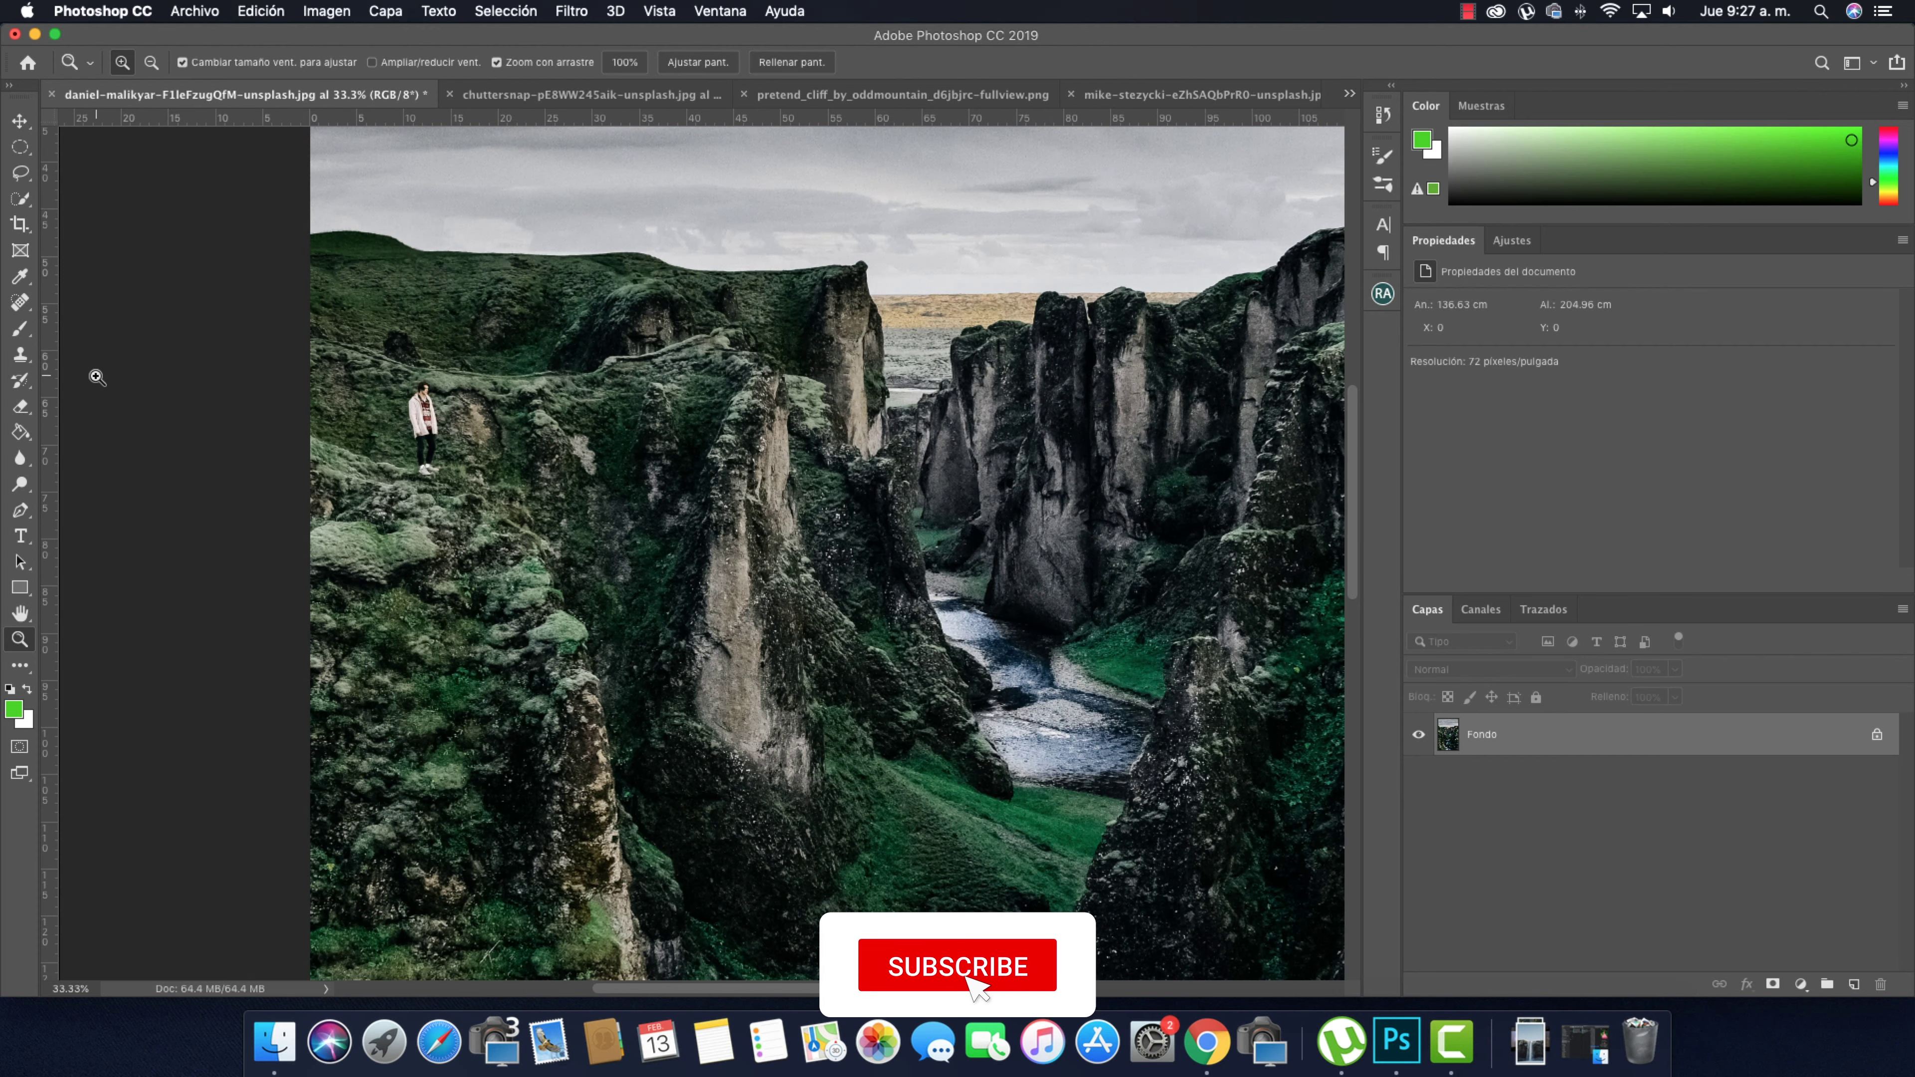
left_click(20, 172)
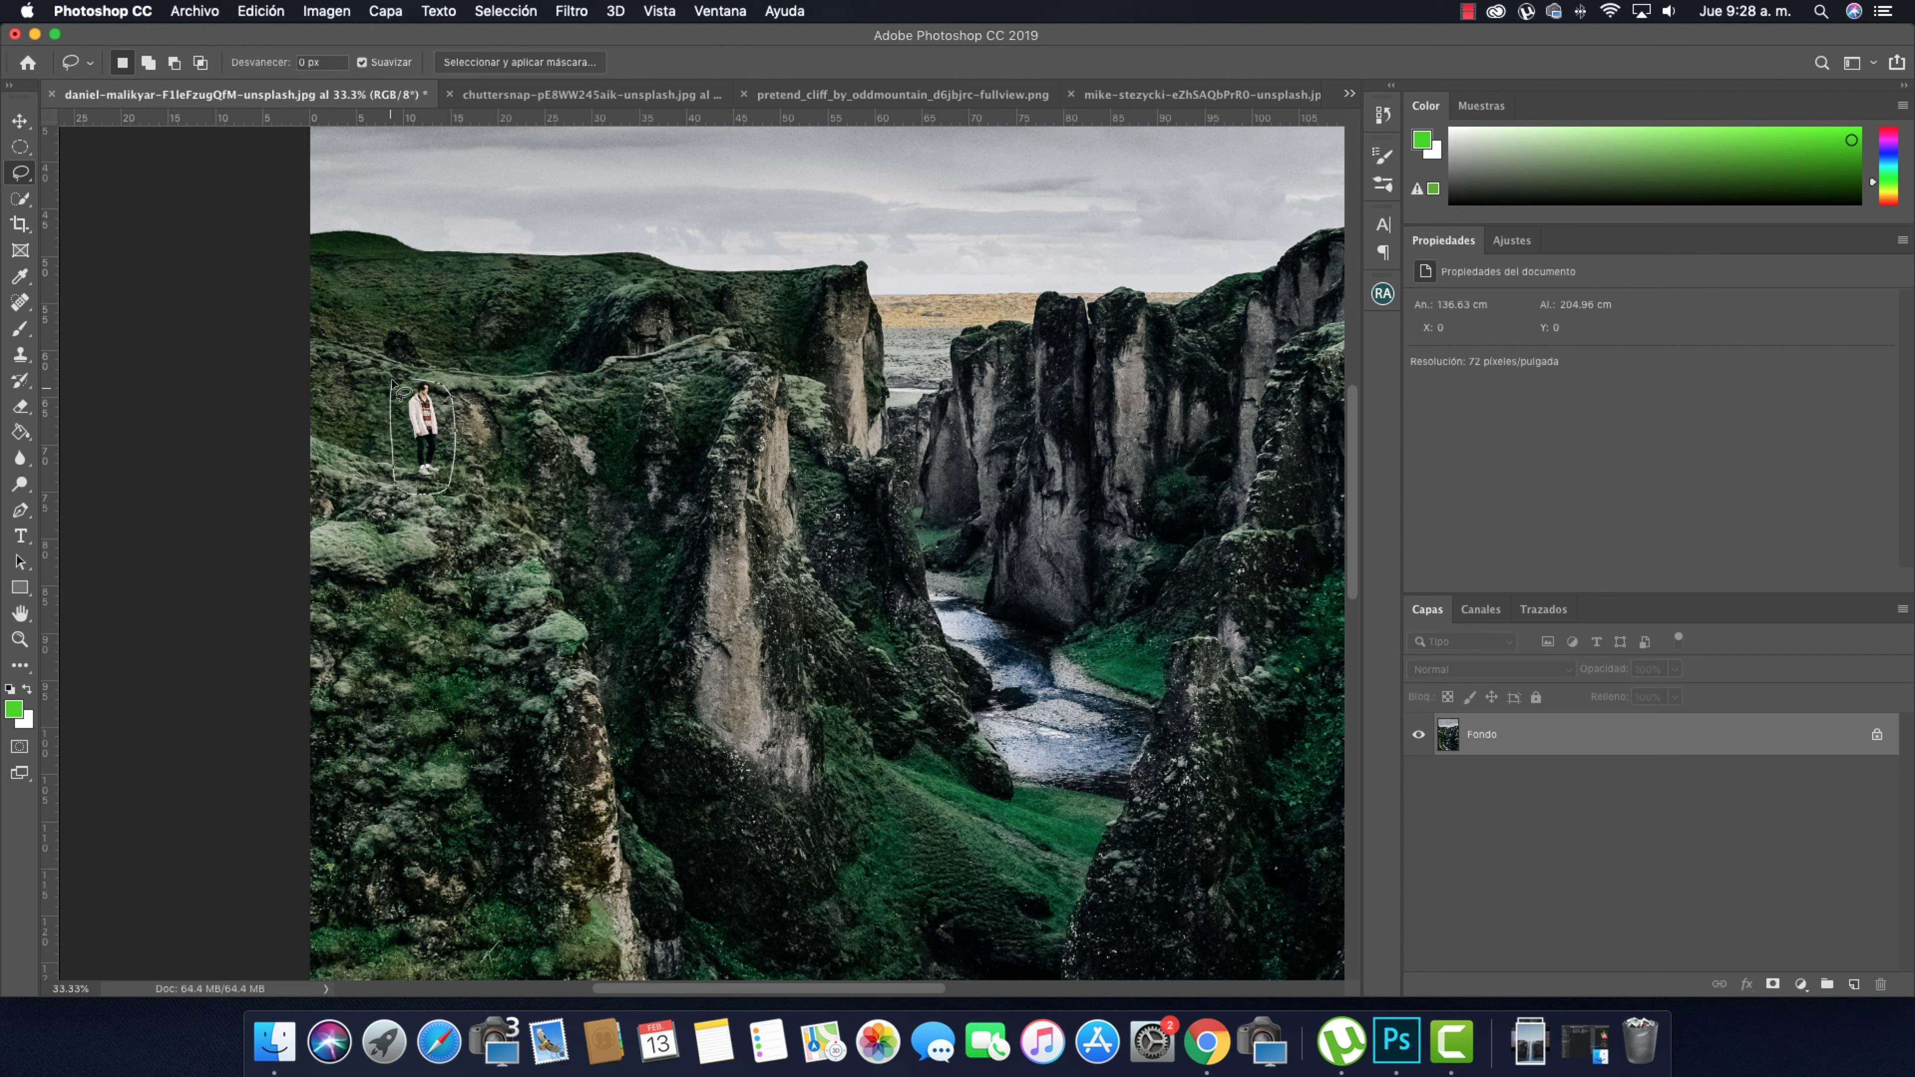
Content-aware fill the person's selection at 67% overlay opacity, output to the current layer
left_click(261, 11)
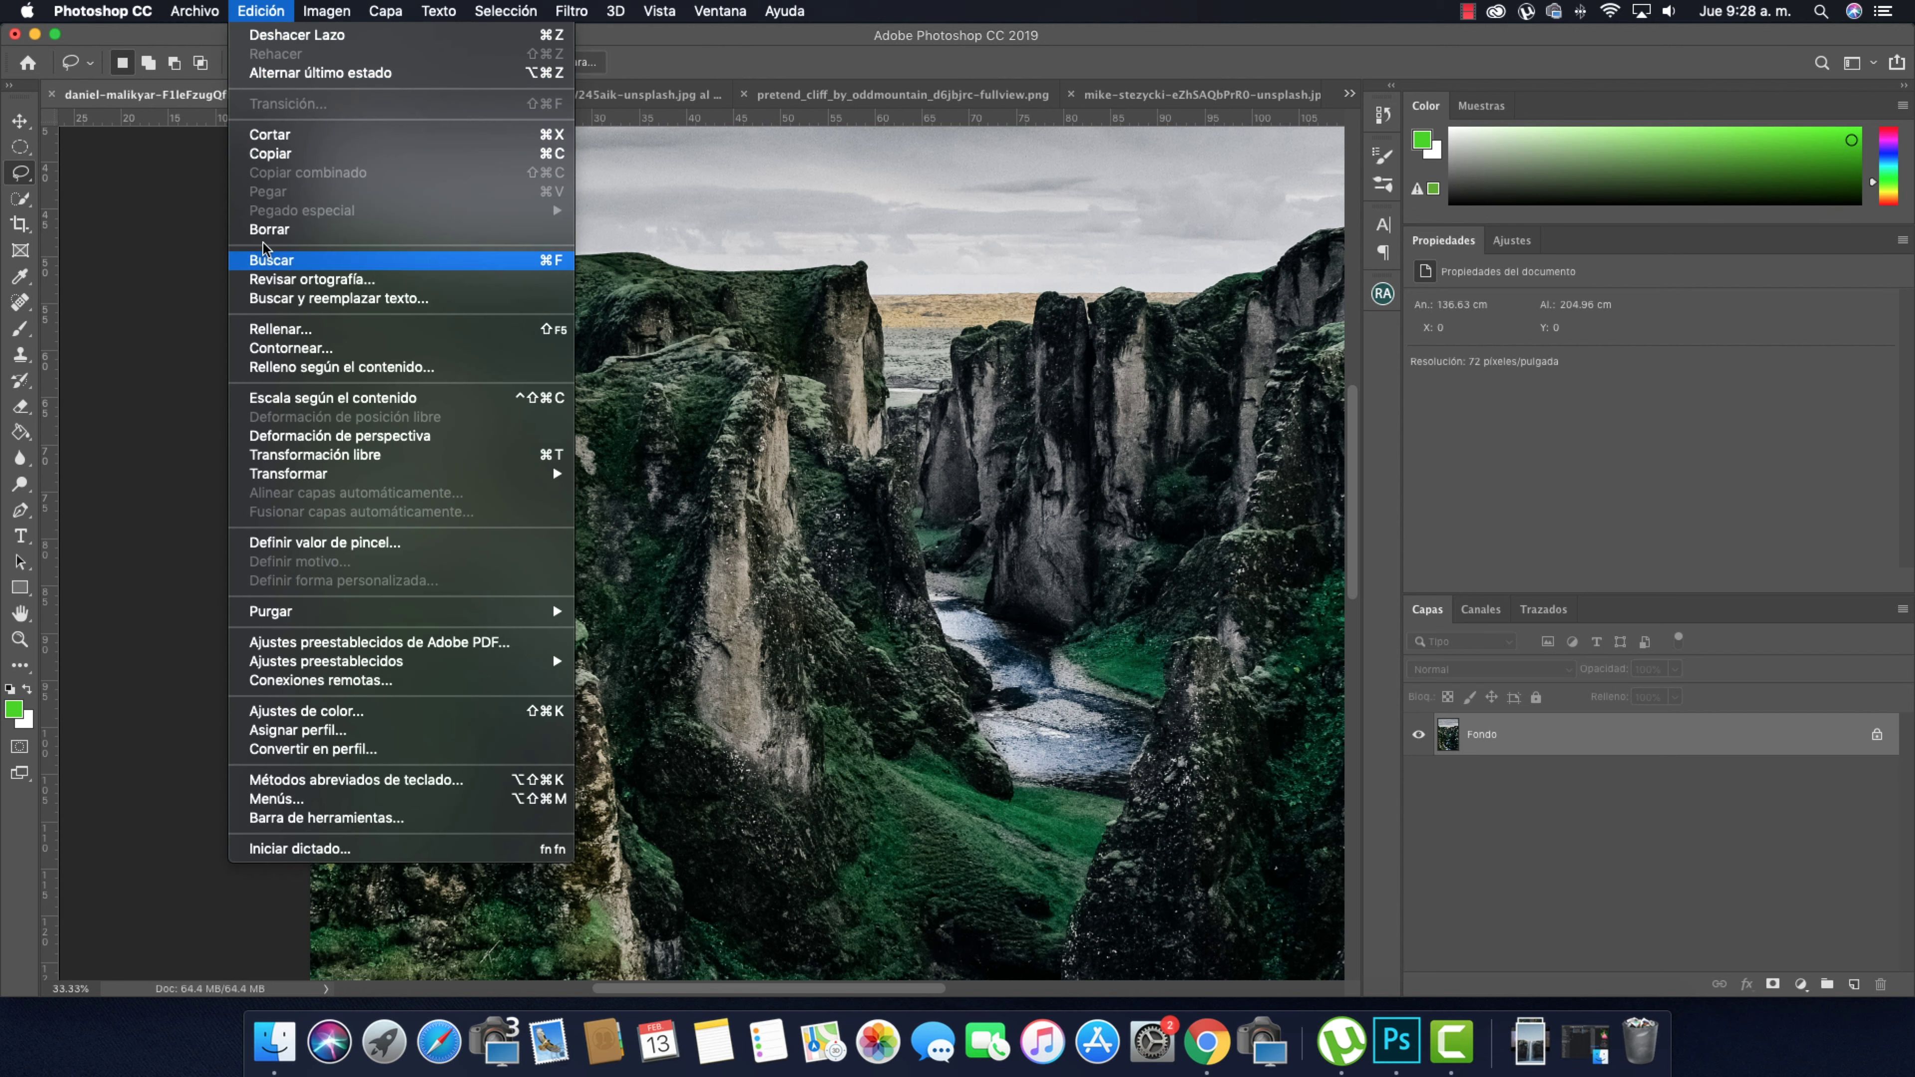
left_click(309, 367)
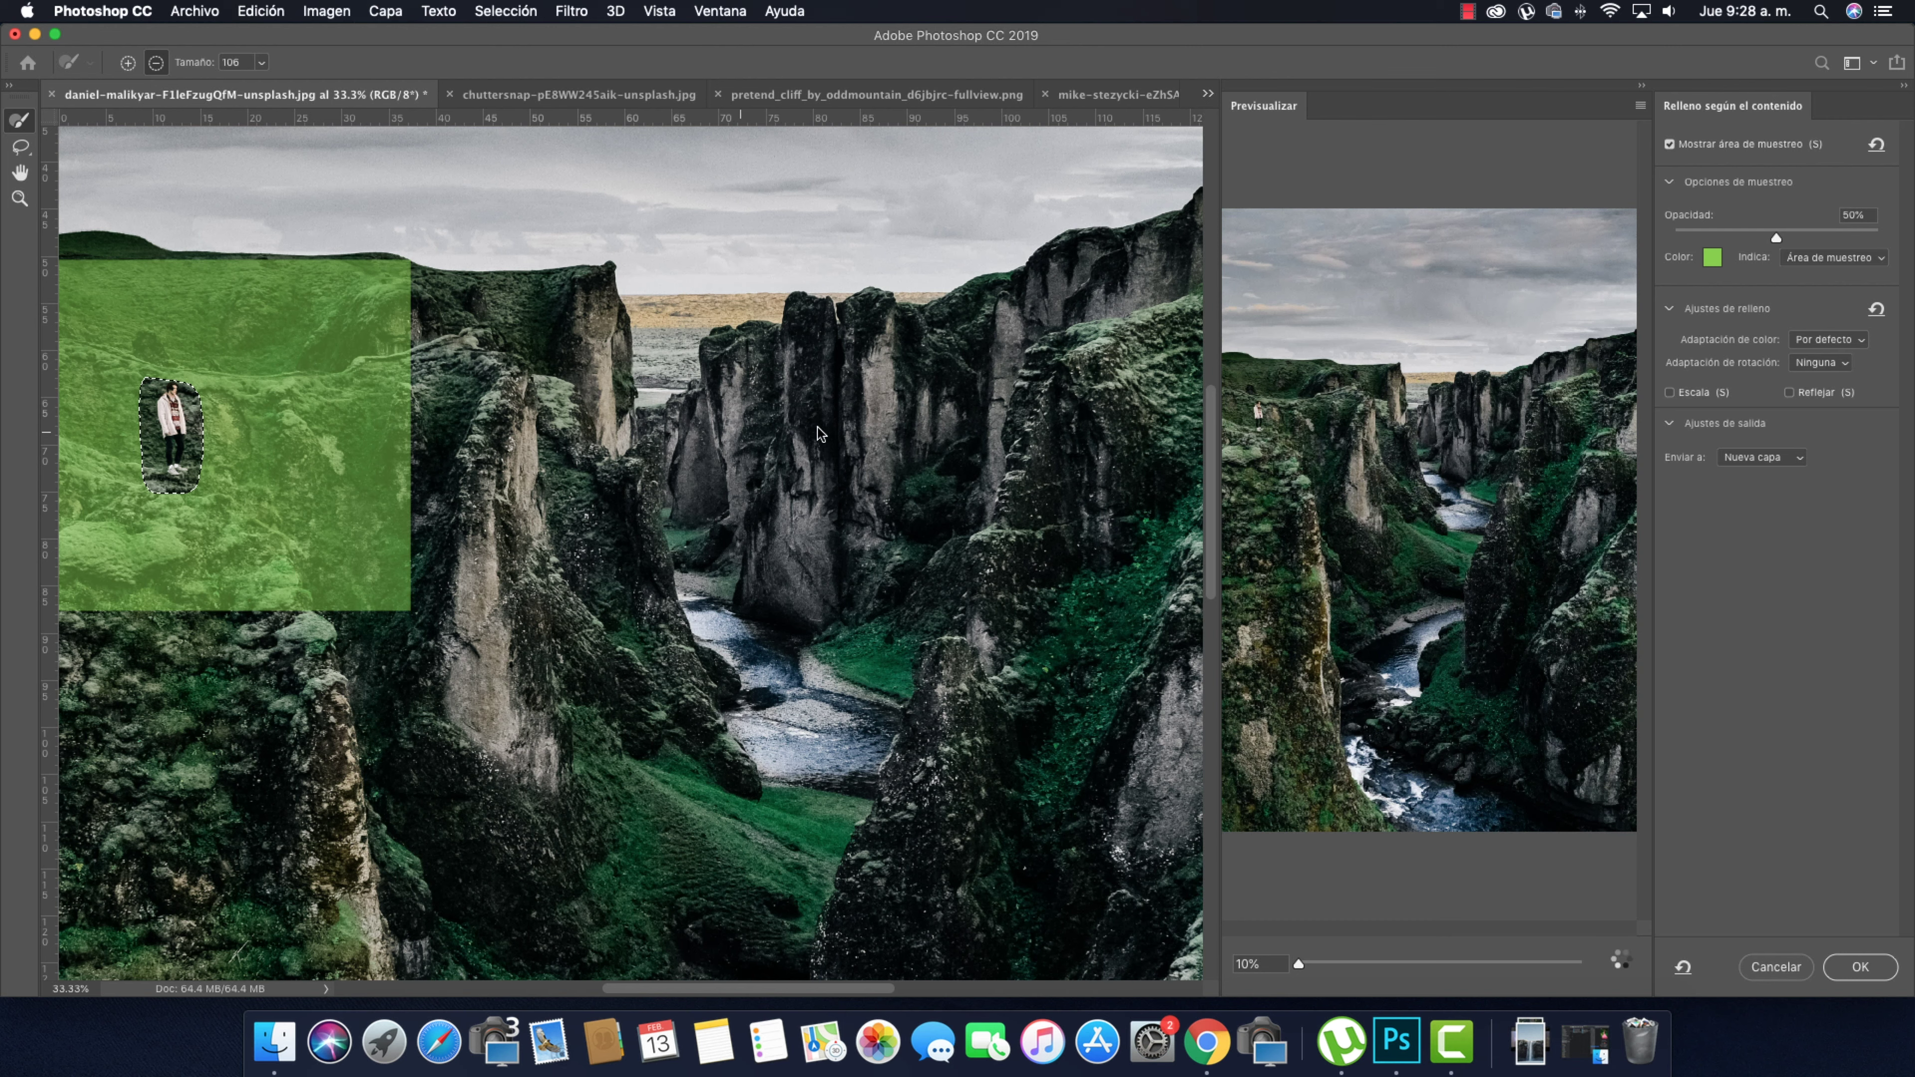
scroll(1560, 581, "up", 5)
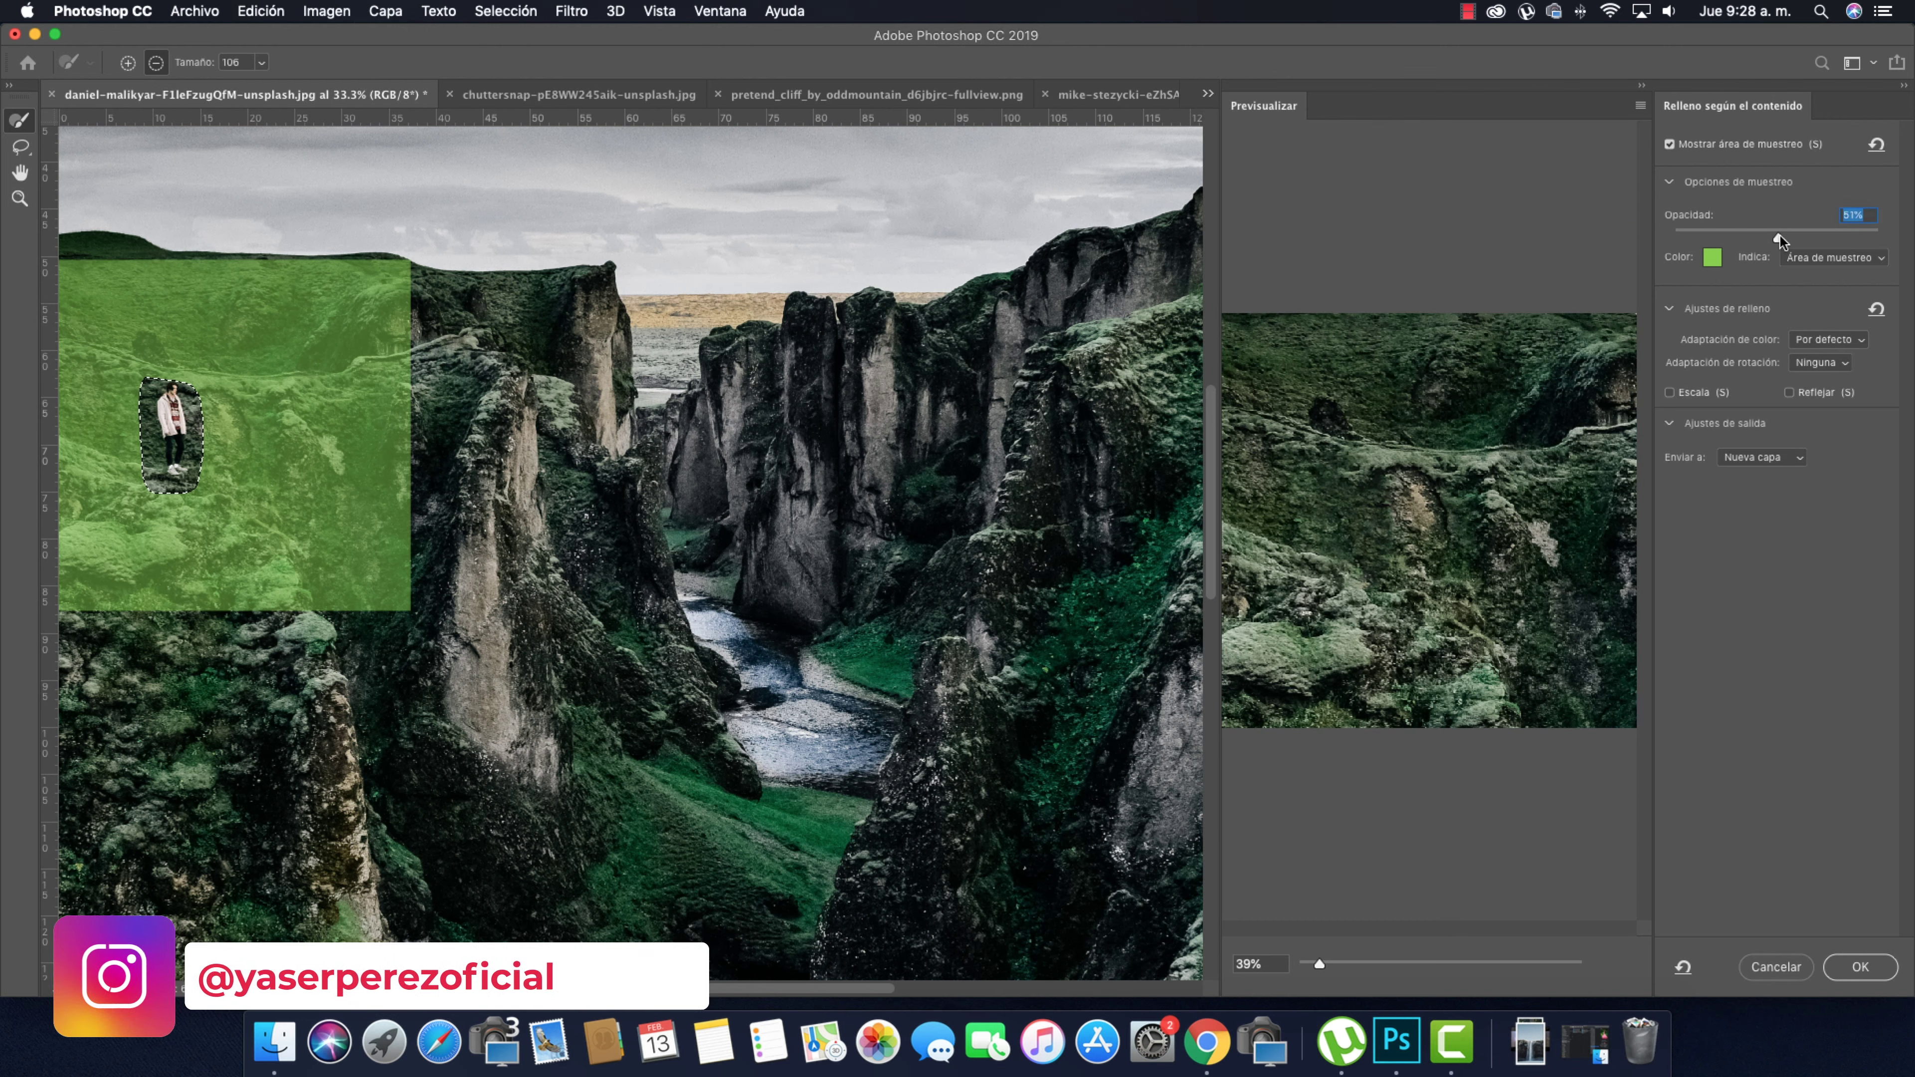
left_click_drag(1777, 240, 1811, 240)
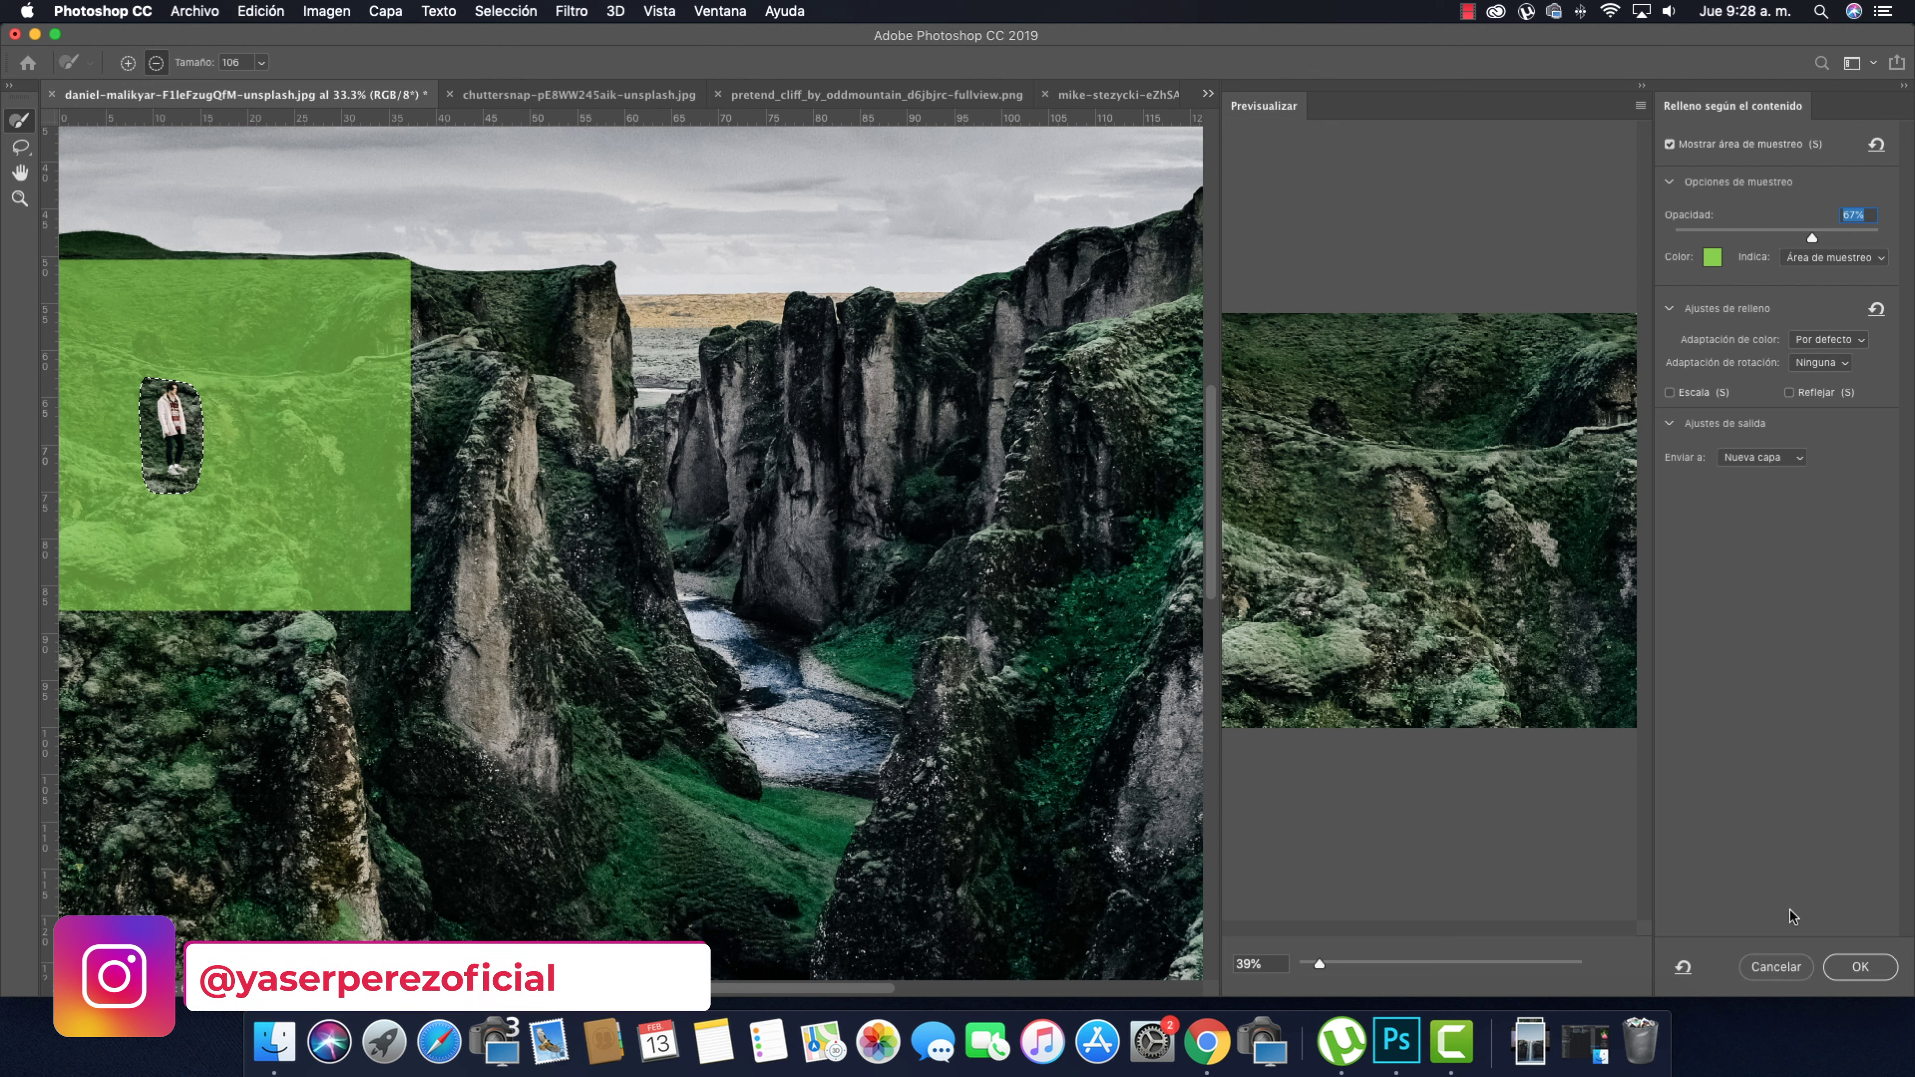
left_click_drag(1319, 966, 1313, 966)
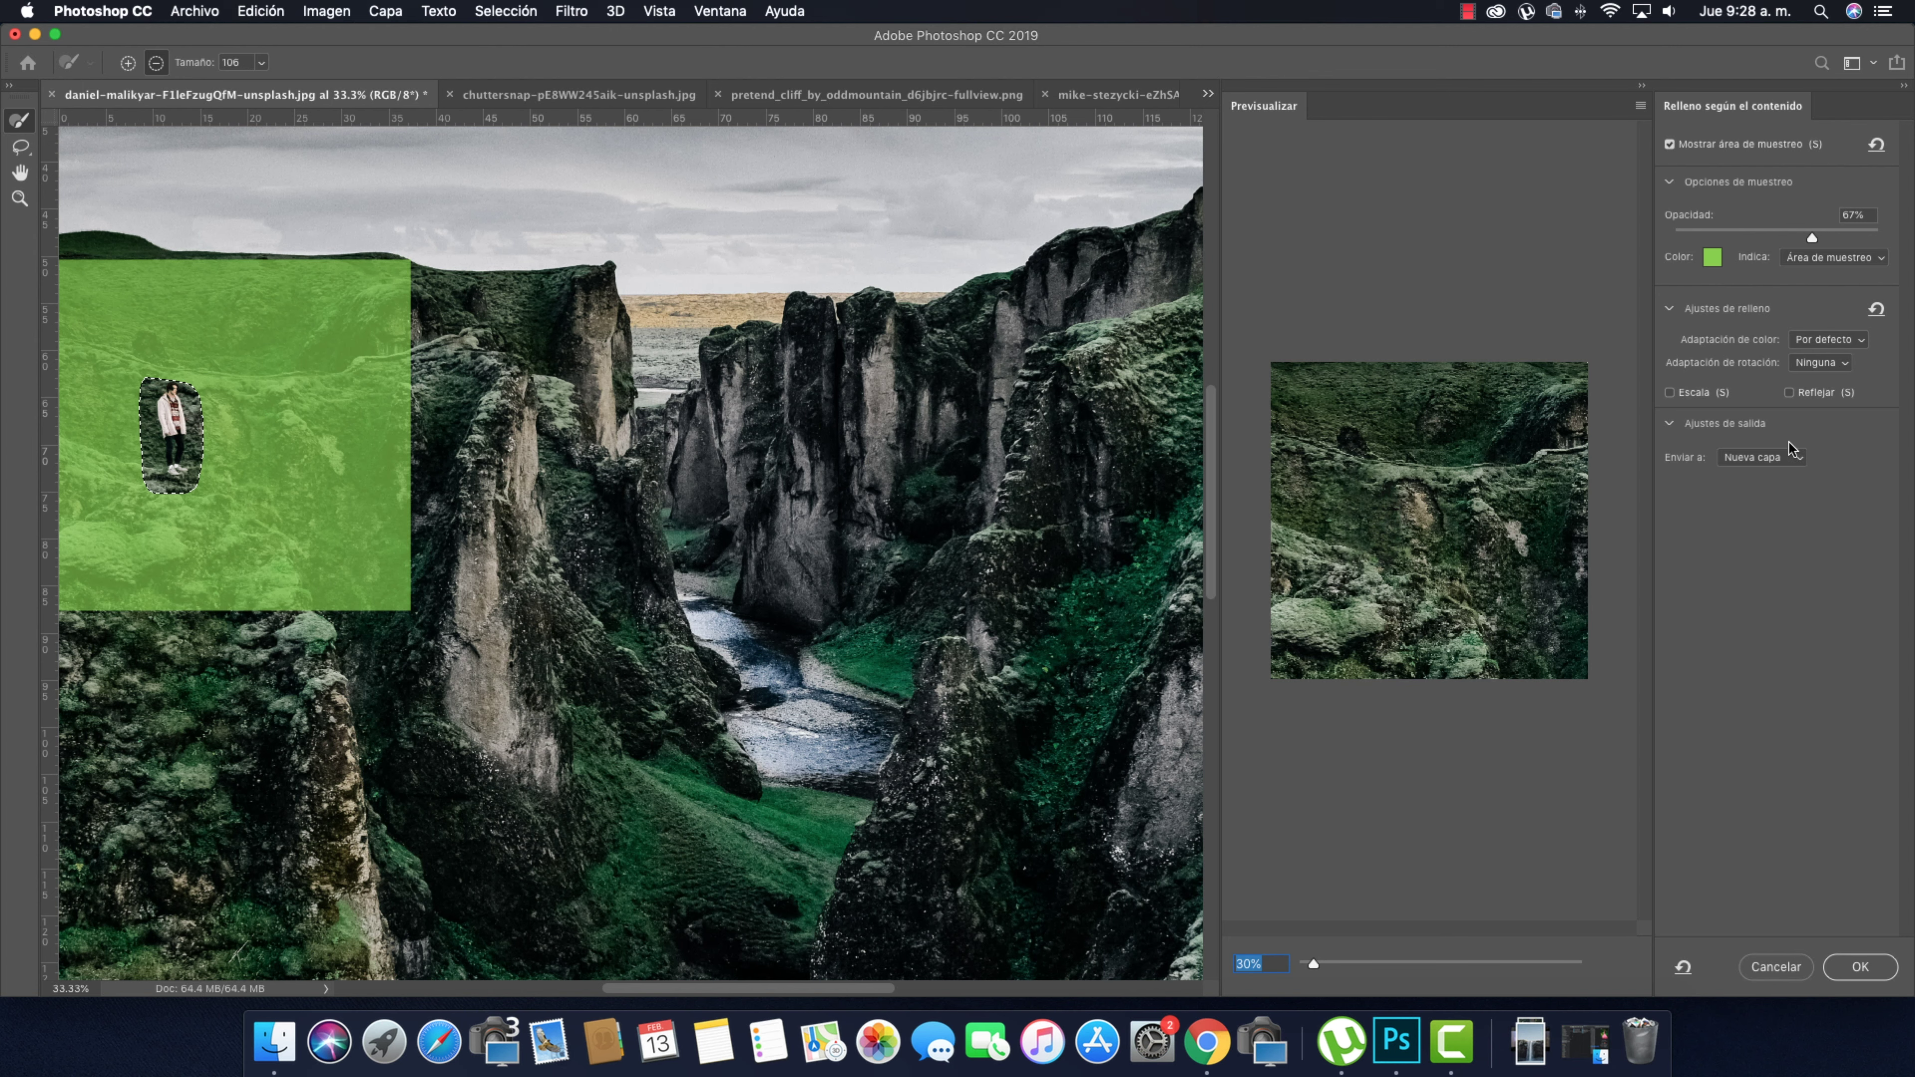
left_click(1795, 459)
left_click(1764, 439)
left_click(1861, 967)
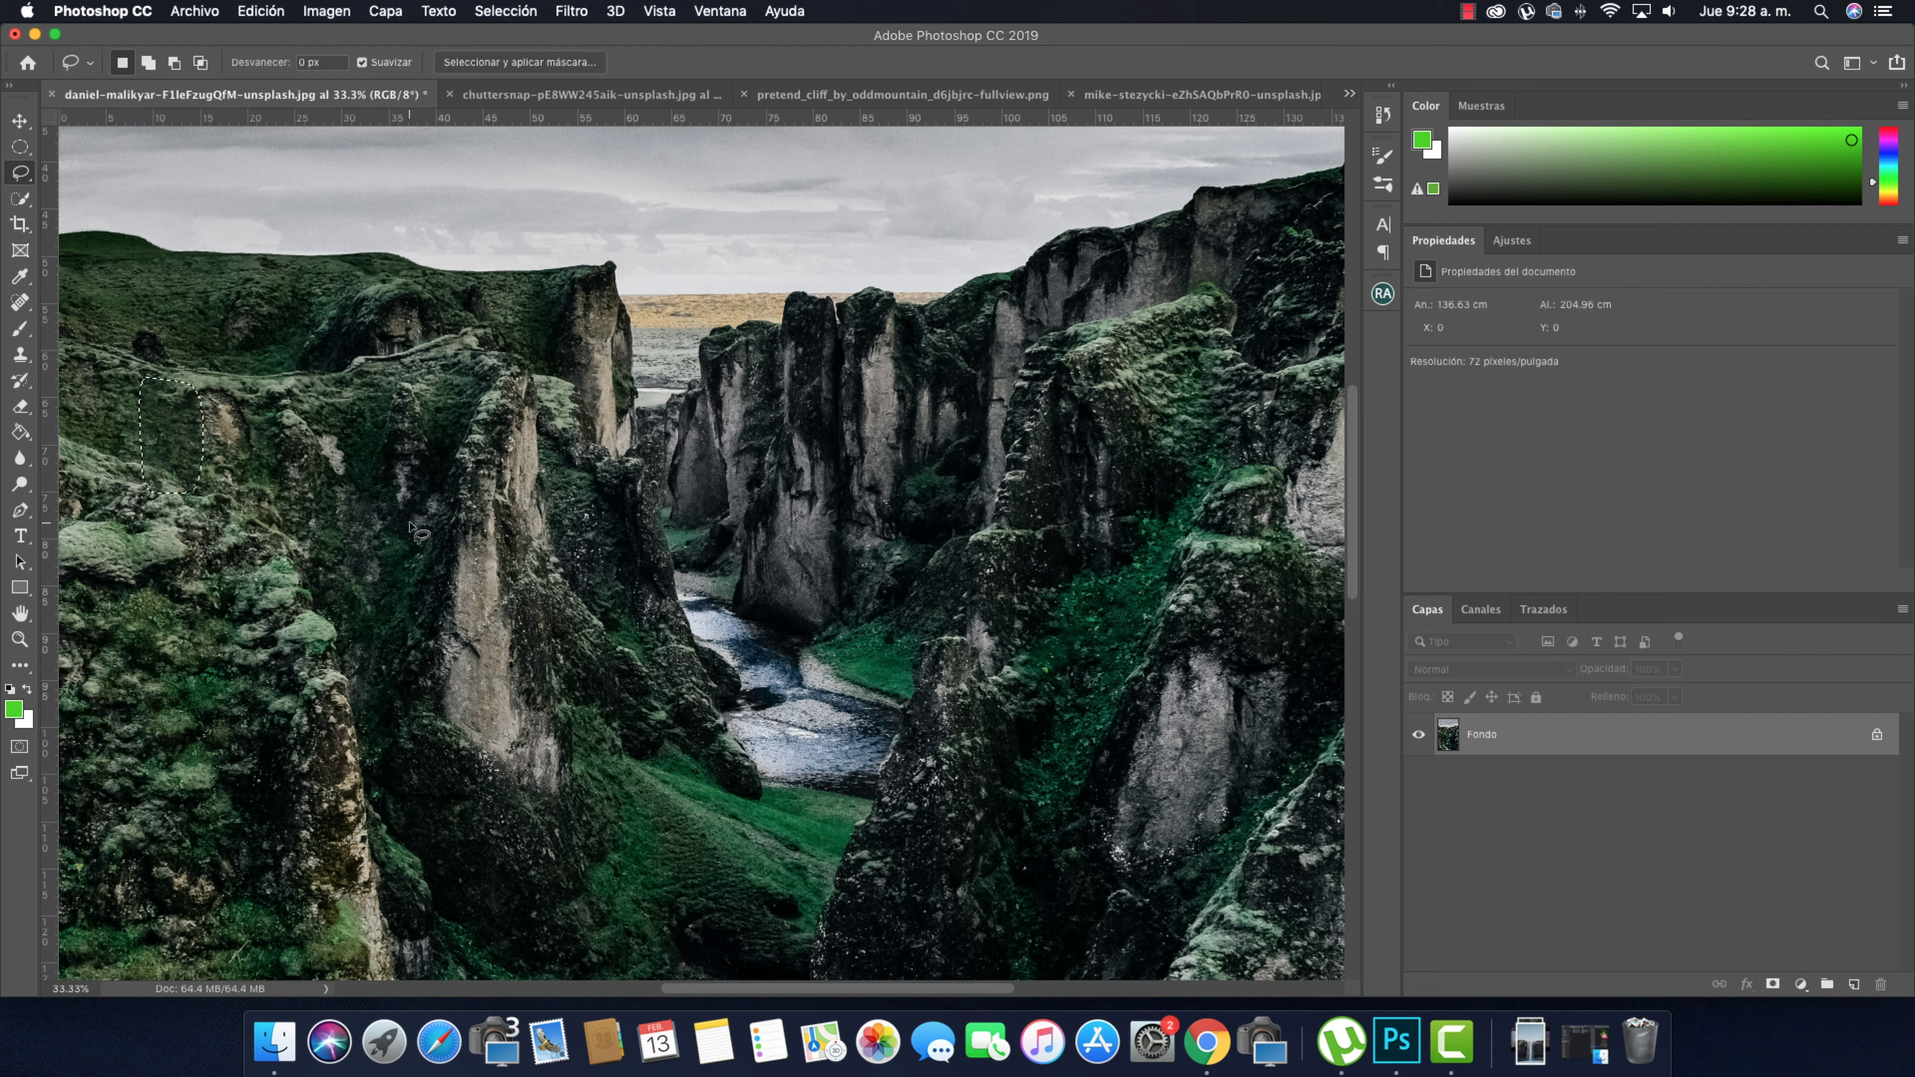
Deselect, then paint the sky with Quick Selection, extending it into the distant rock gap
key("super+d")
key("super+minus")
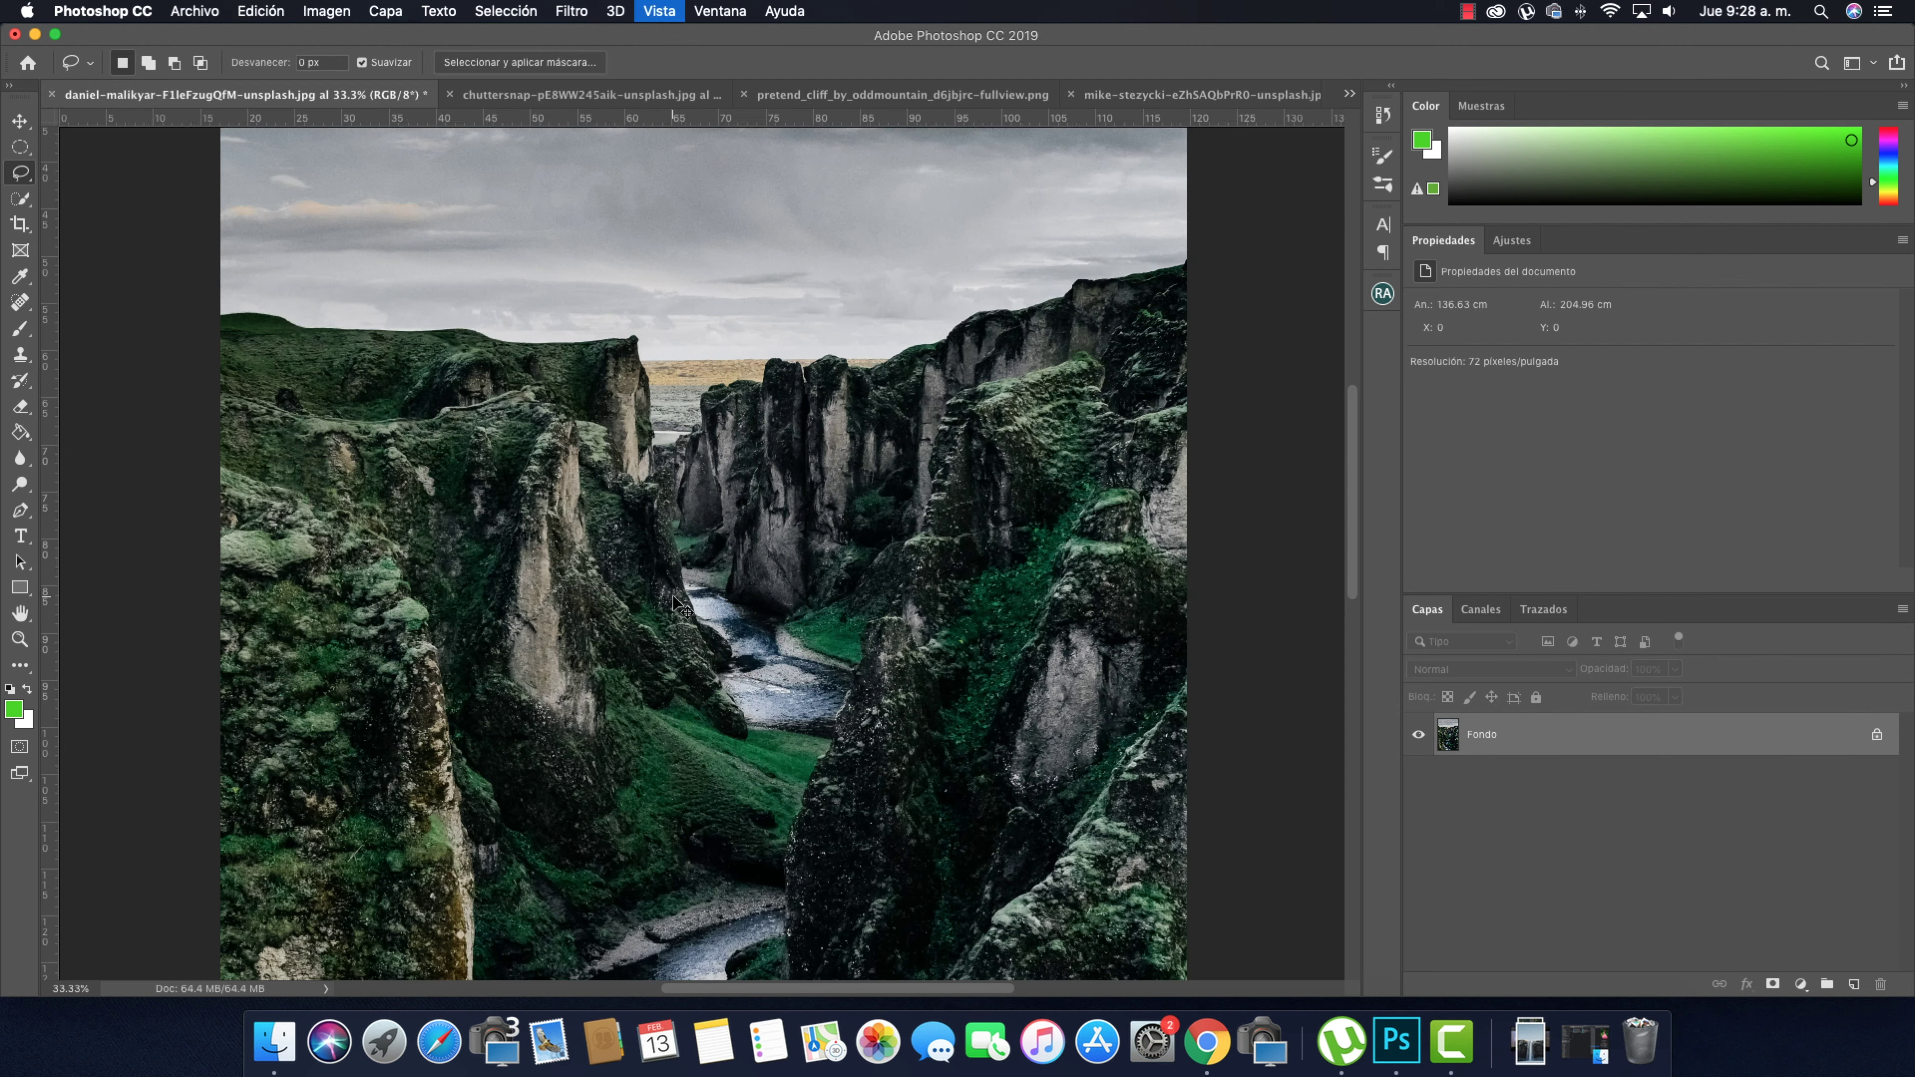
left_click(20, 200)
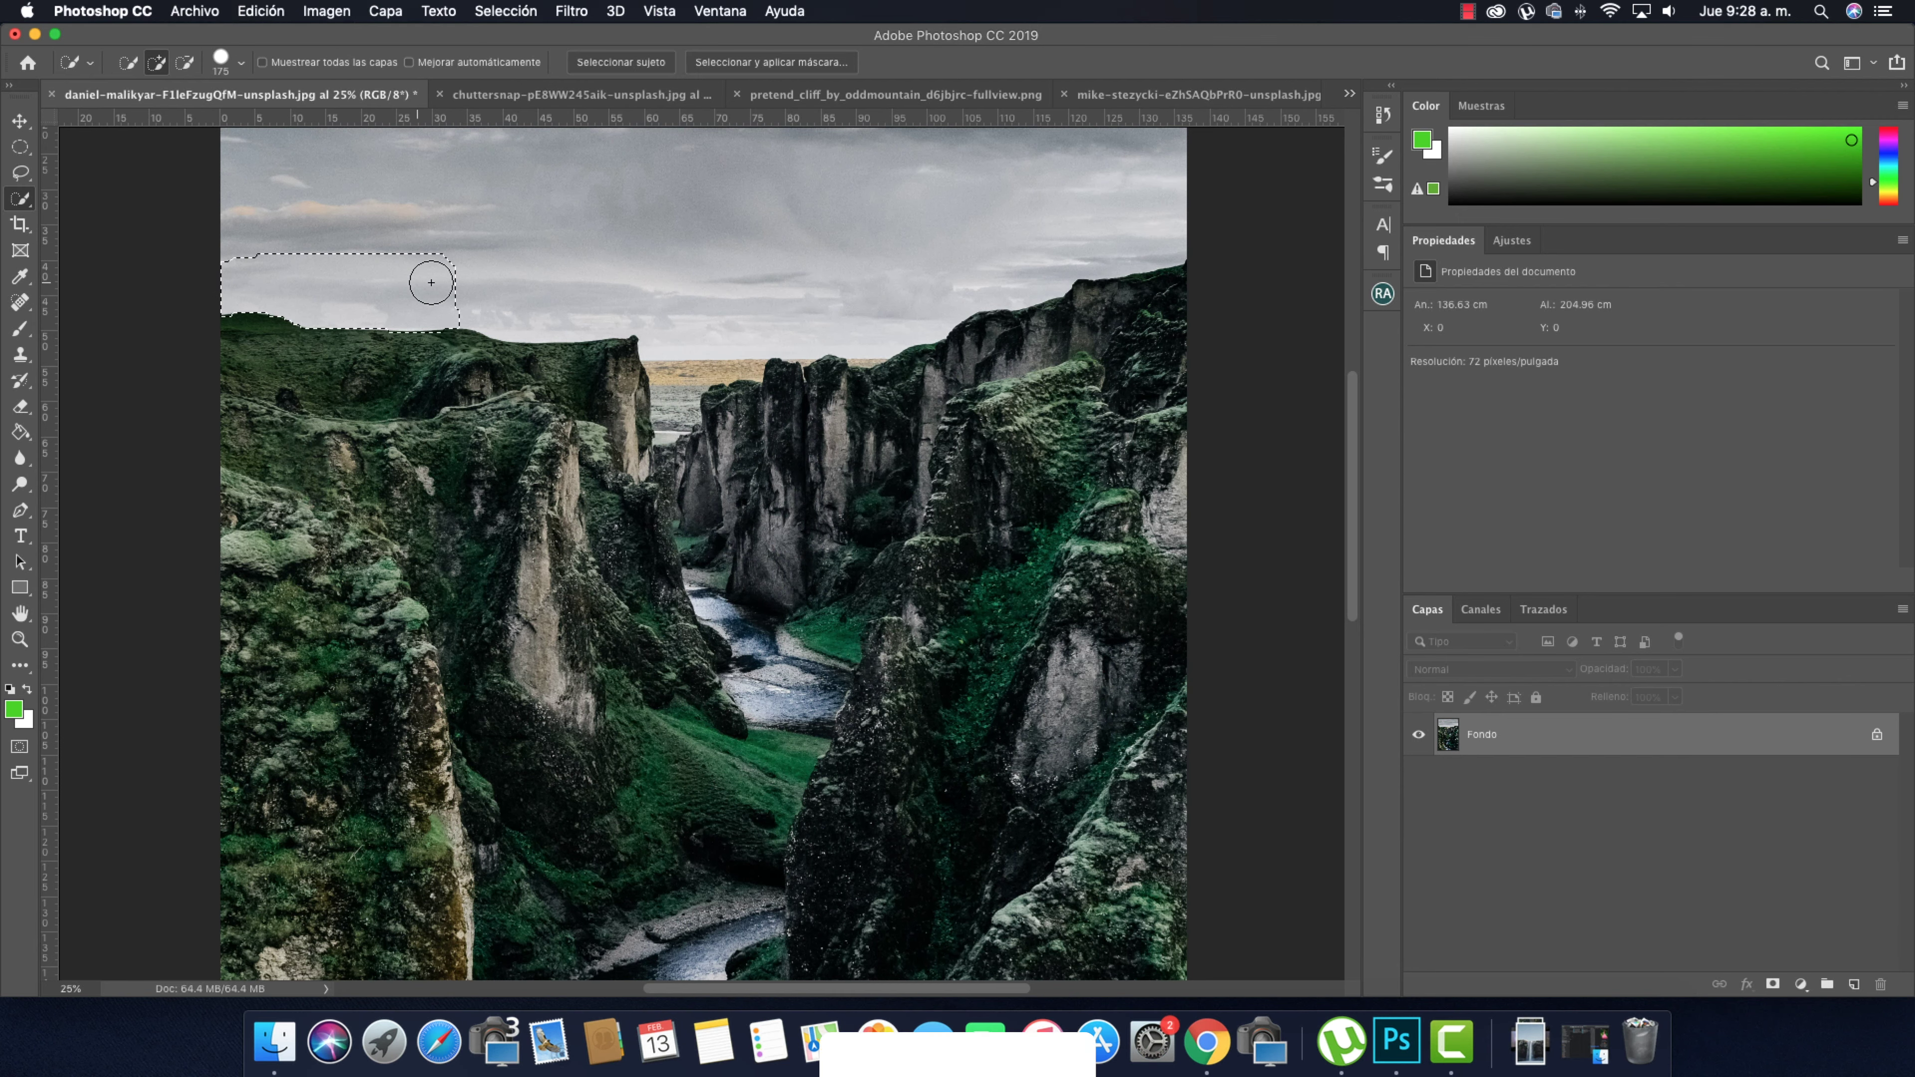
left_click_drag(240, 279, 774, 282)
key("z")
left_click(660, 375)
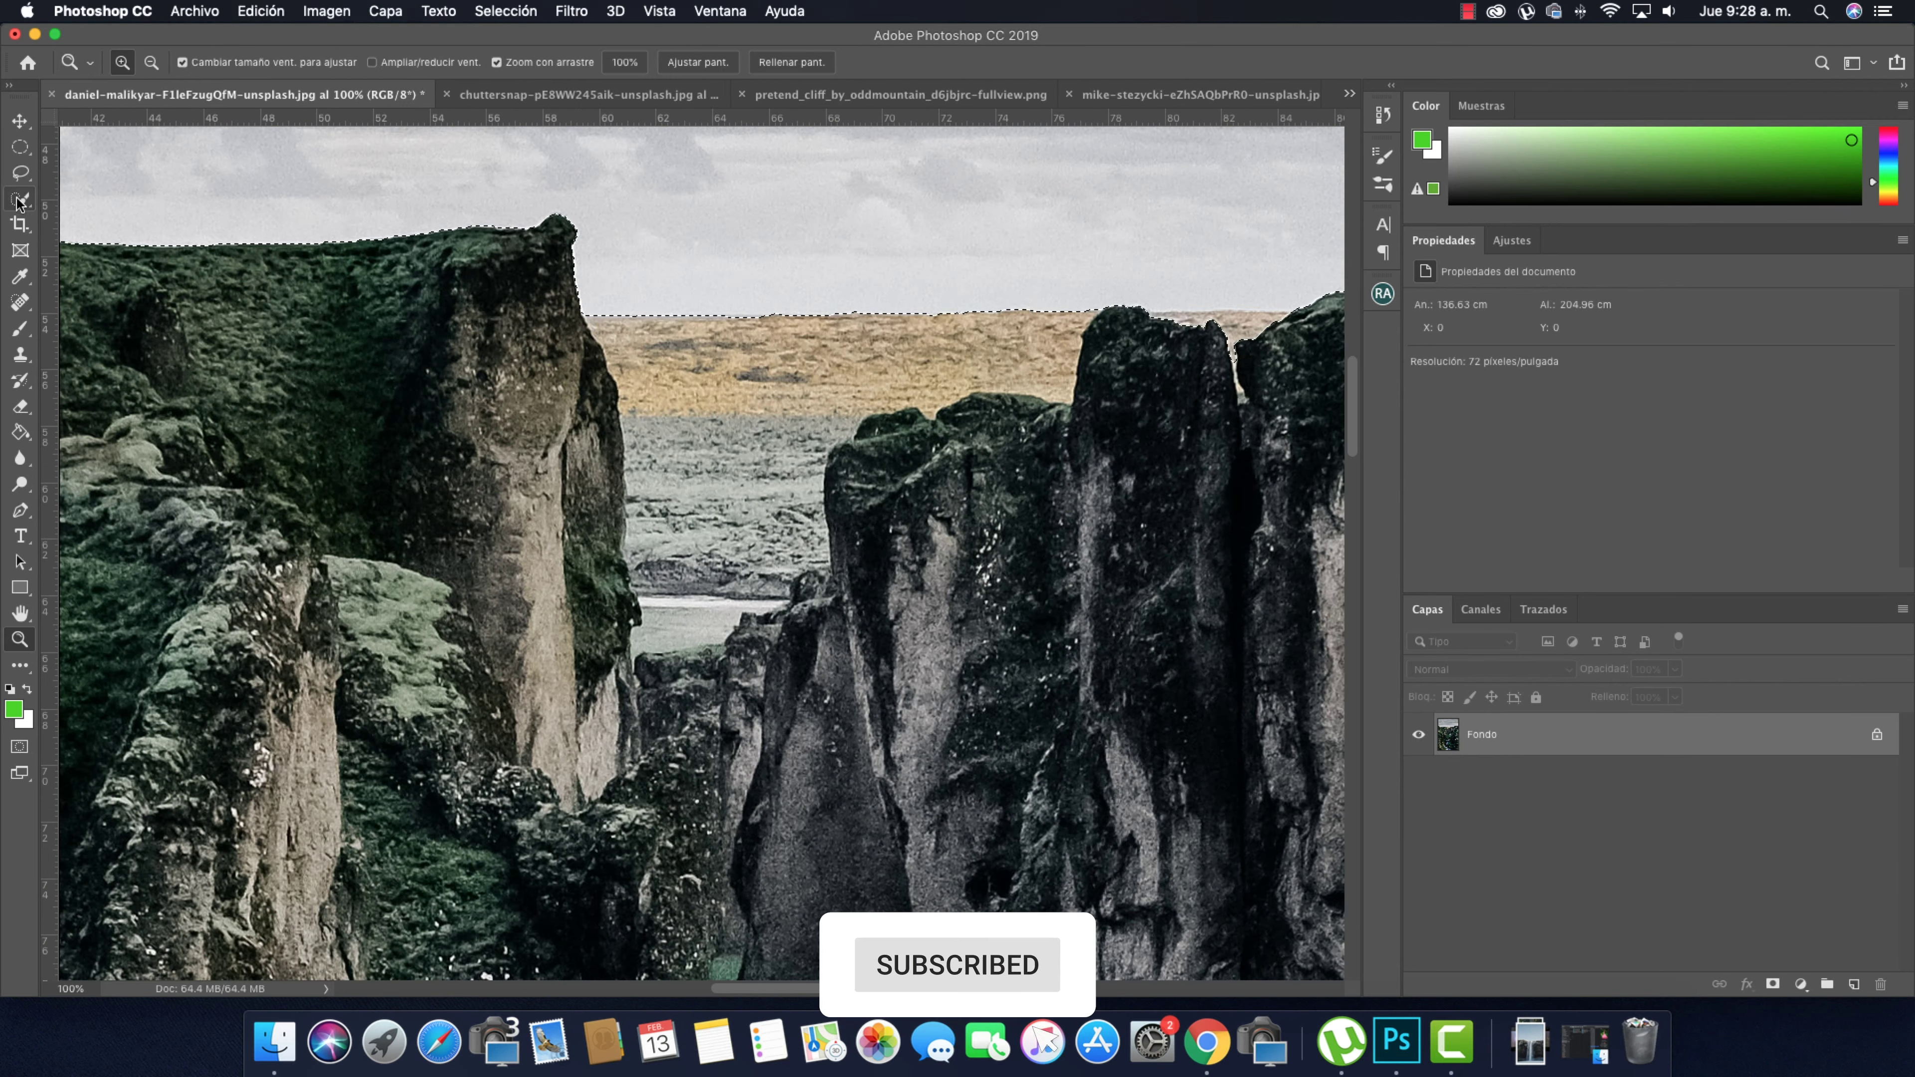
key("w")
left_click_drag(682, 355, 682, 602)
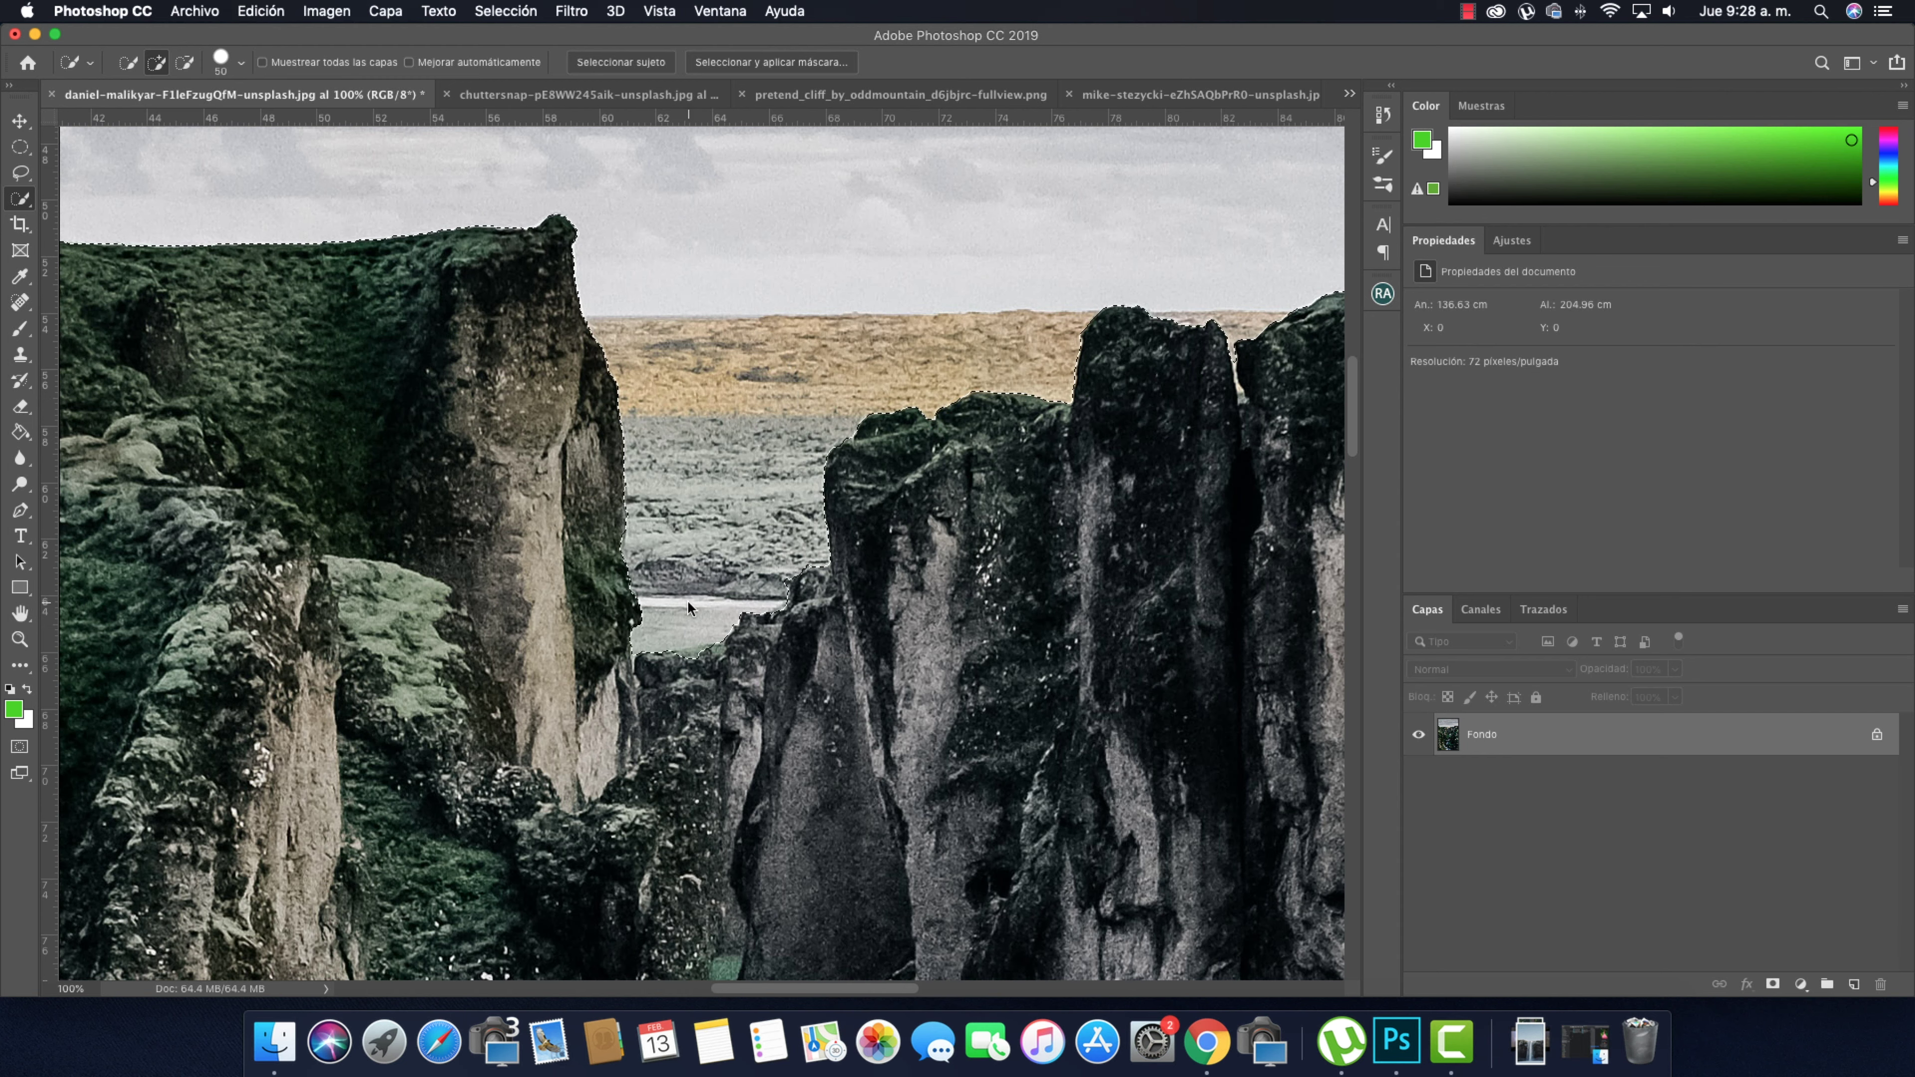
key("super+plus")
key("super+plus")
left_click_drag(886, 512, 594, 775)
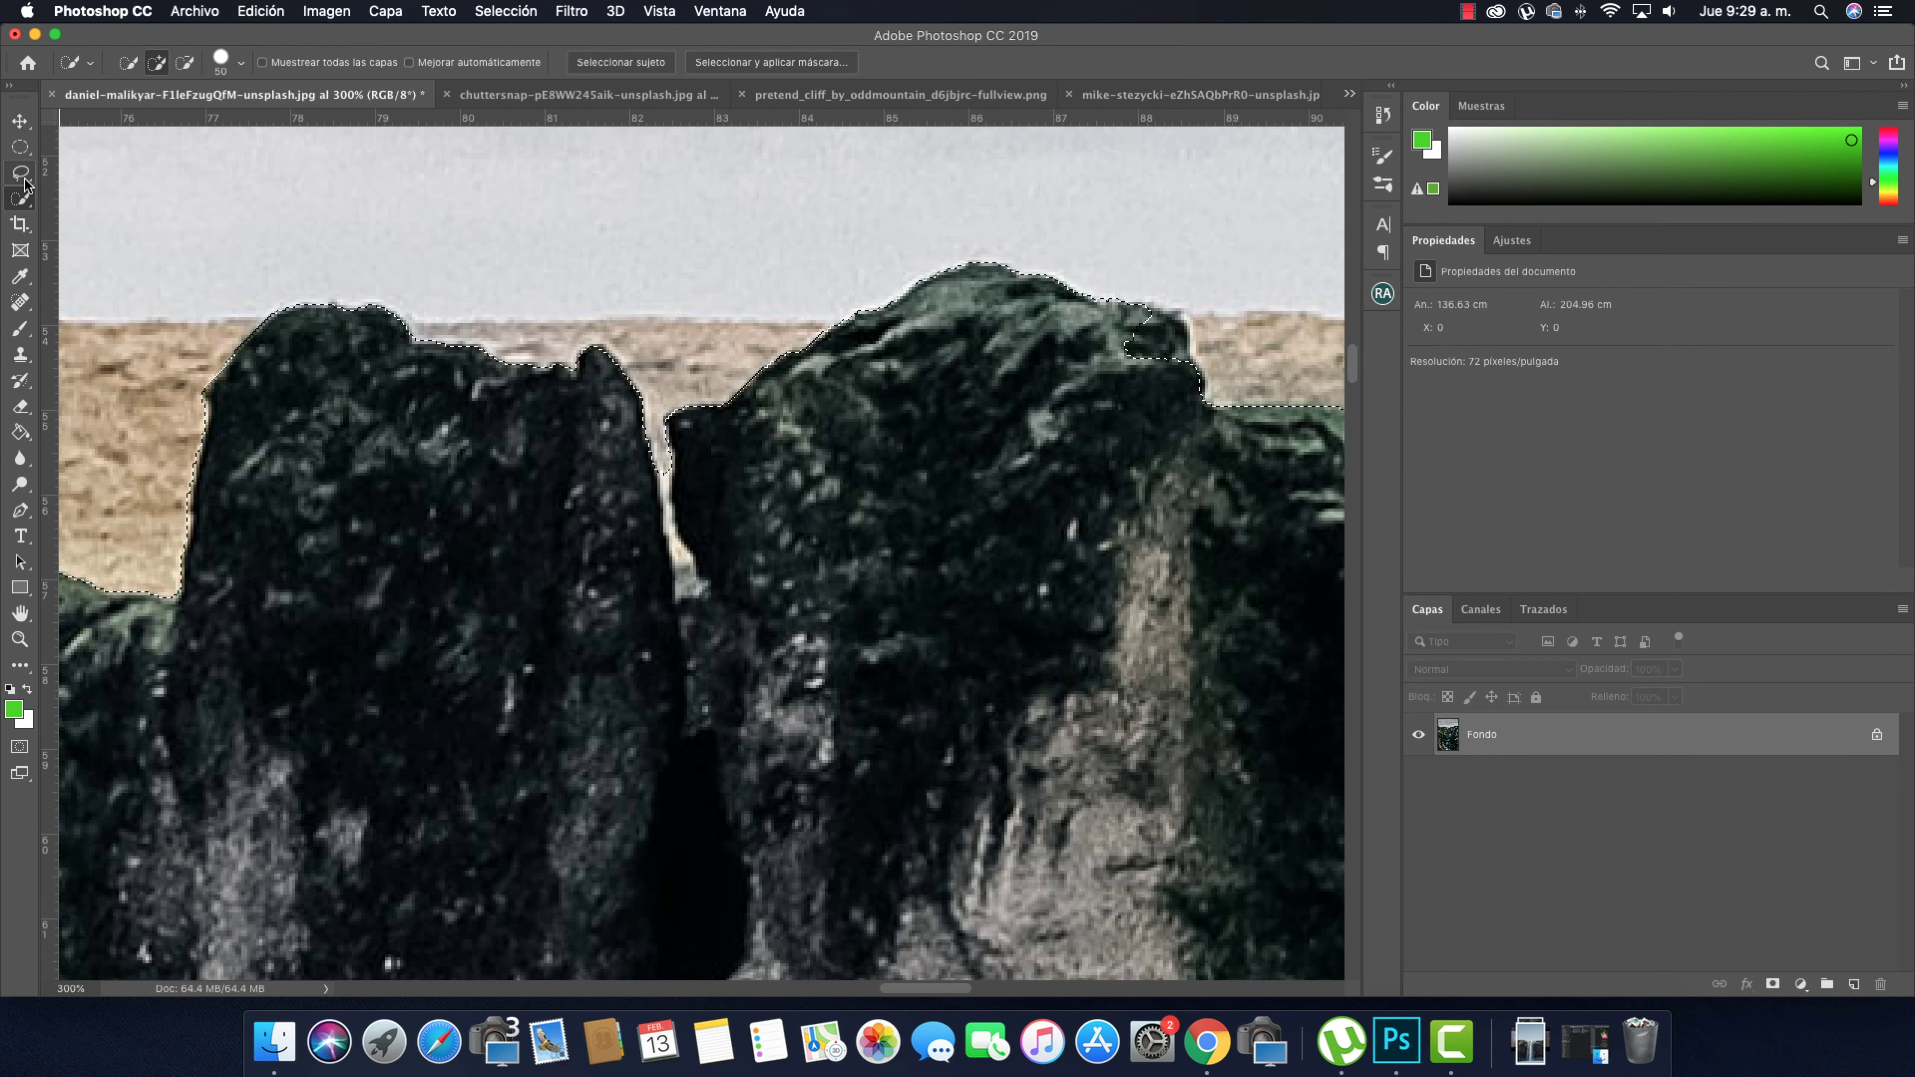
Refine the sky edge along the rock tops with Lasso add and subtract, then zoom out
key("l")
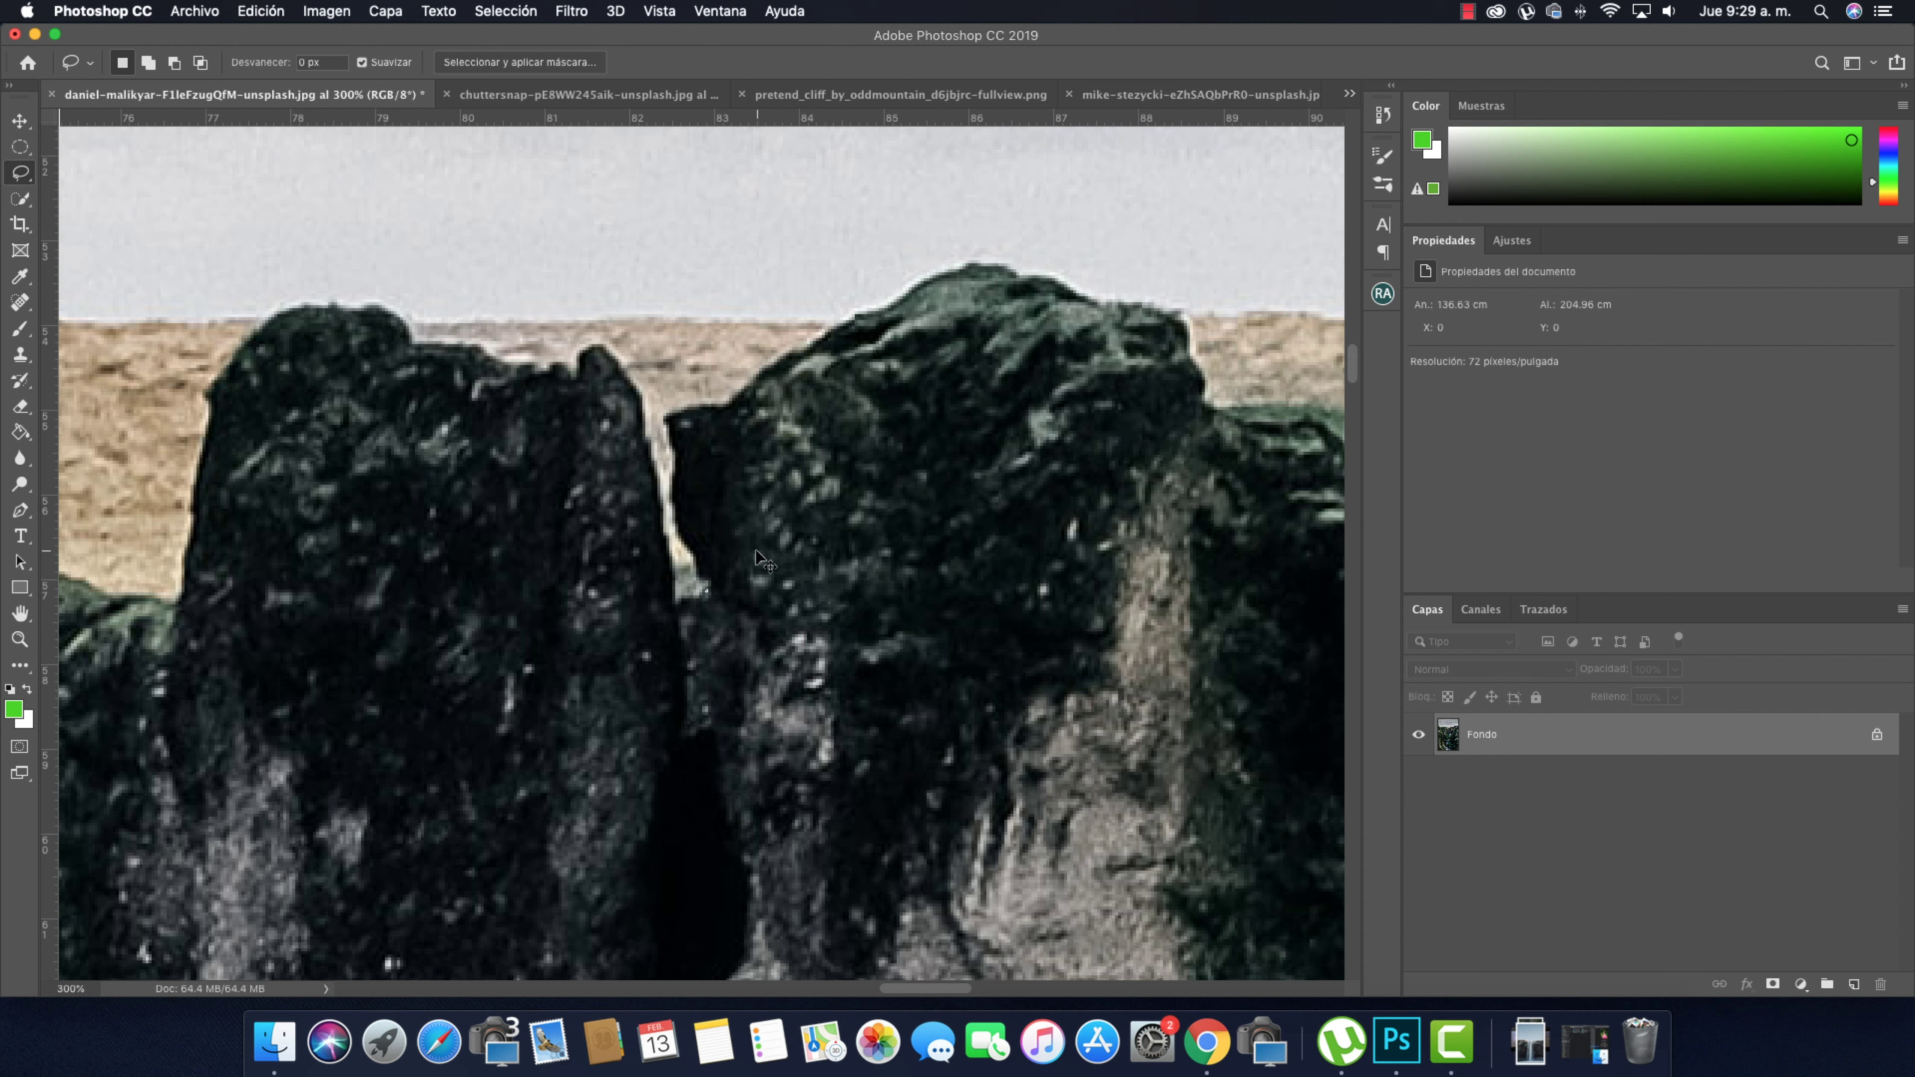
key("shift")
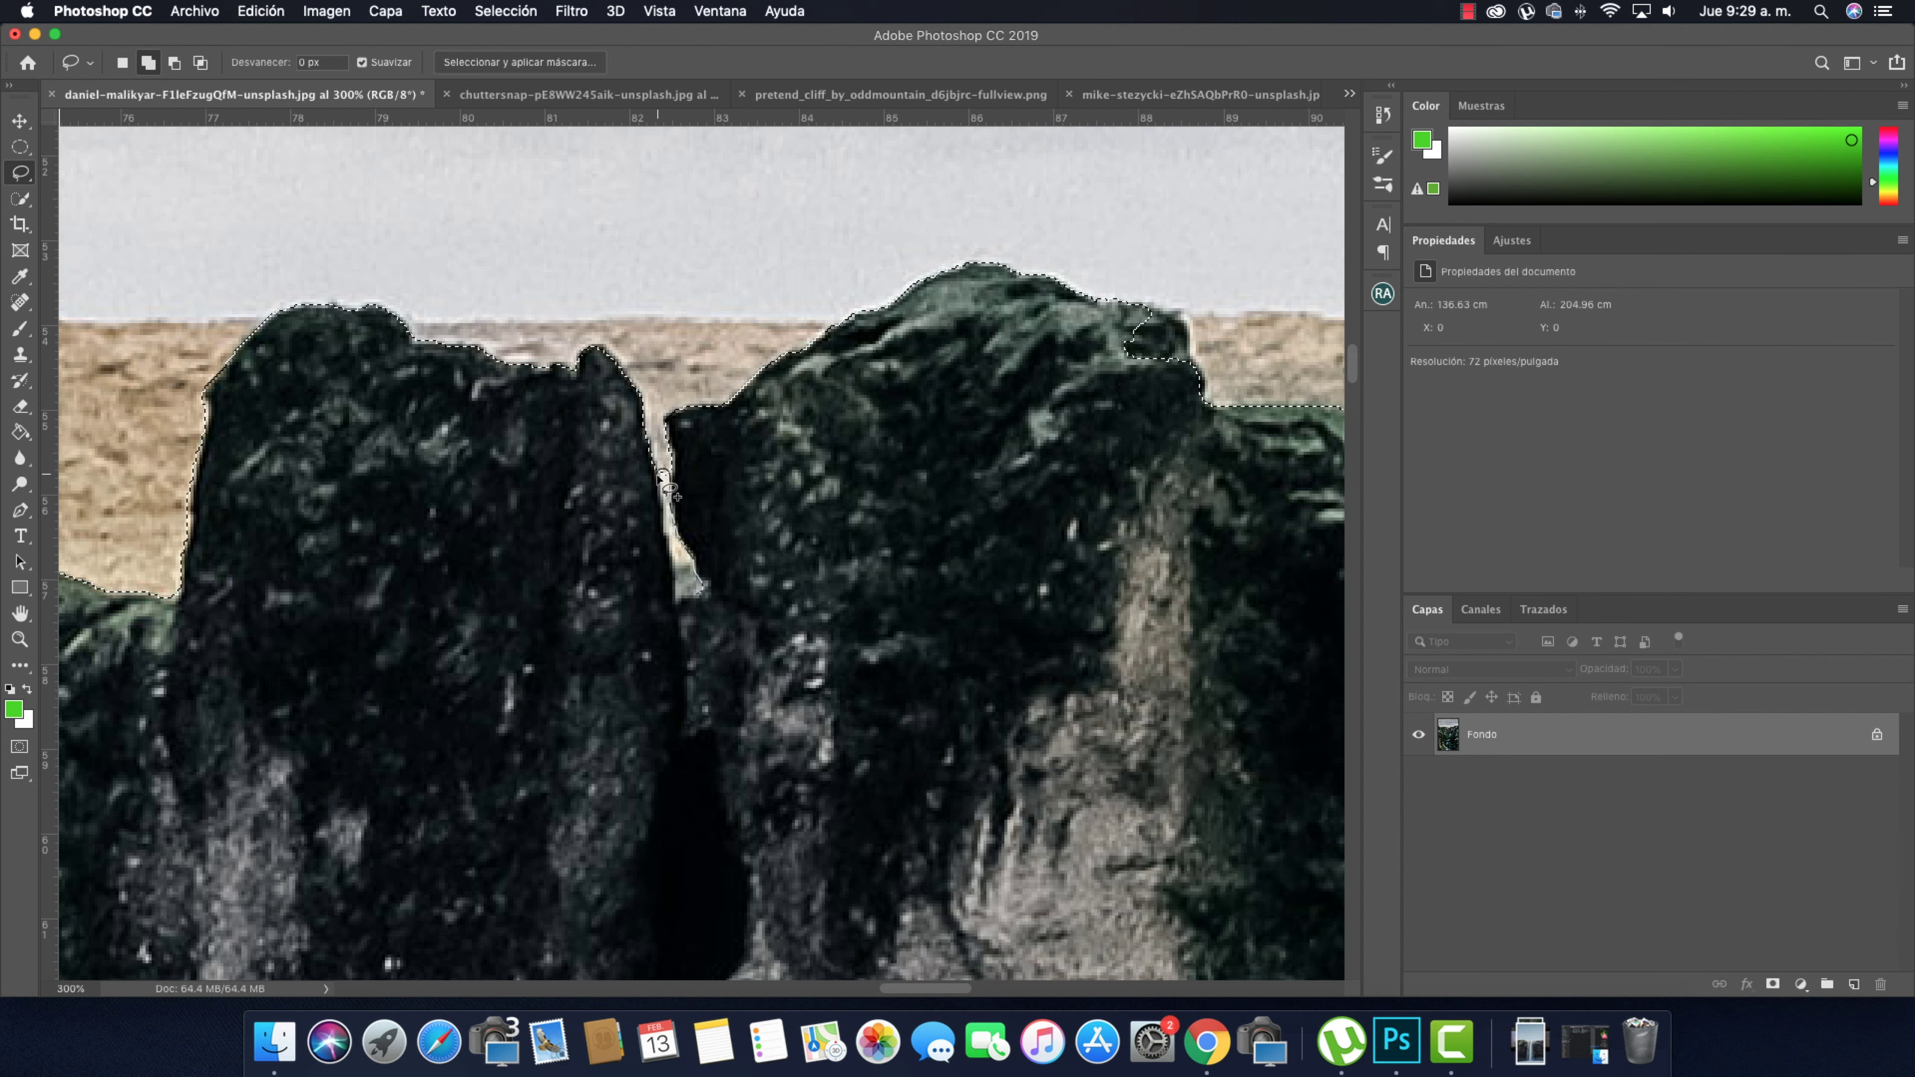
left_click_drag(695, 596, 697, 596)
key("super+minus")
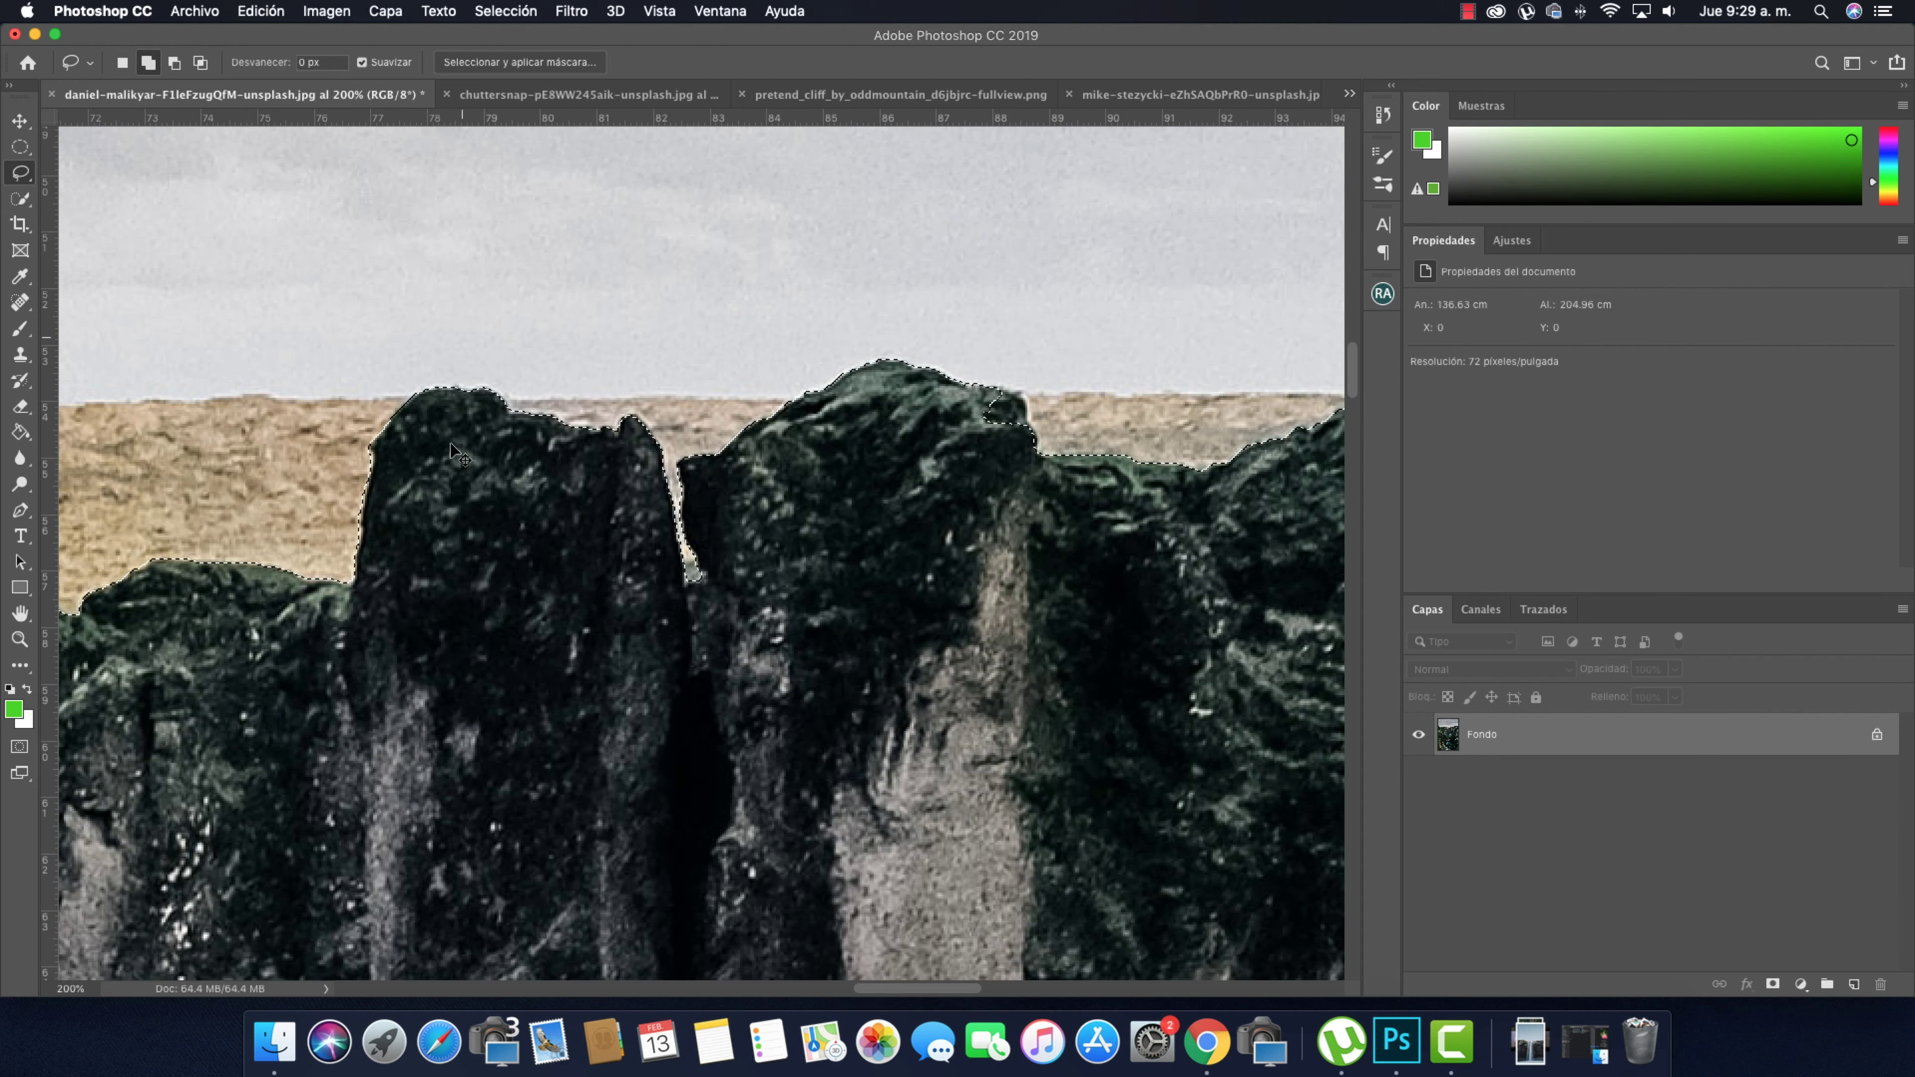
key("super+minus")
key("super+plus")
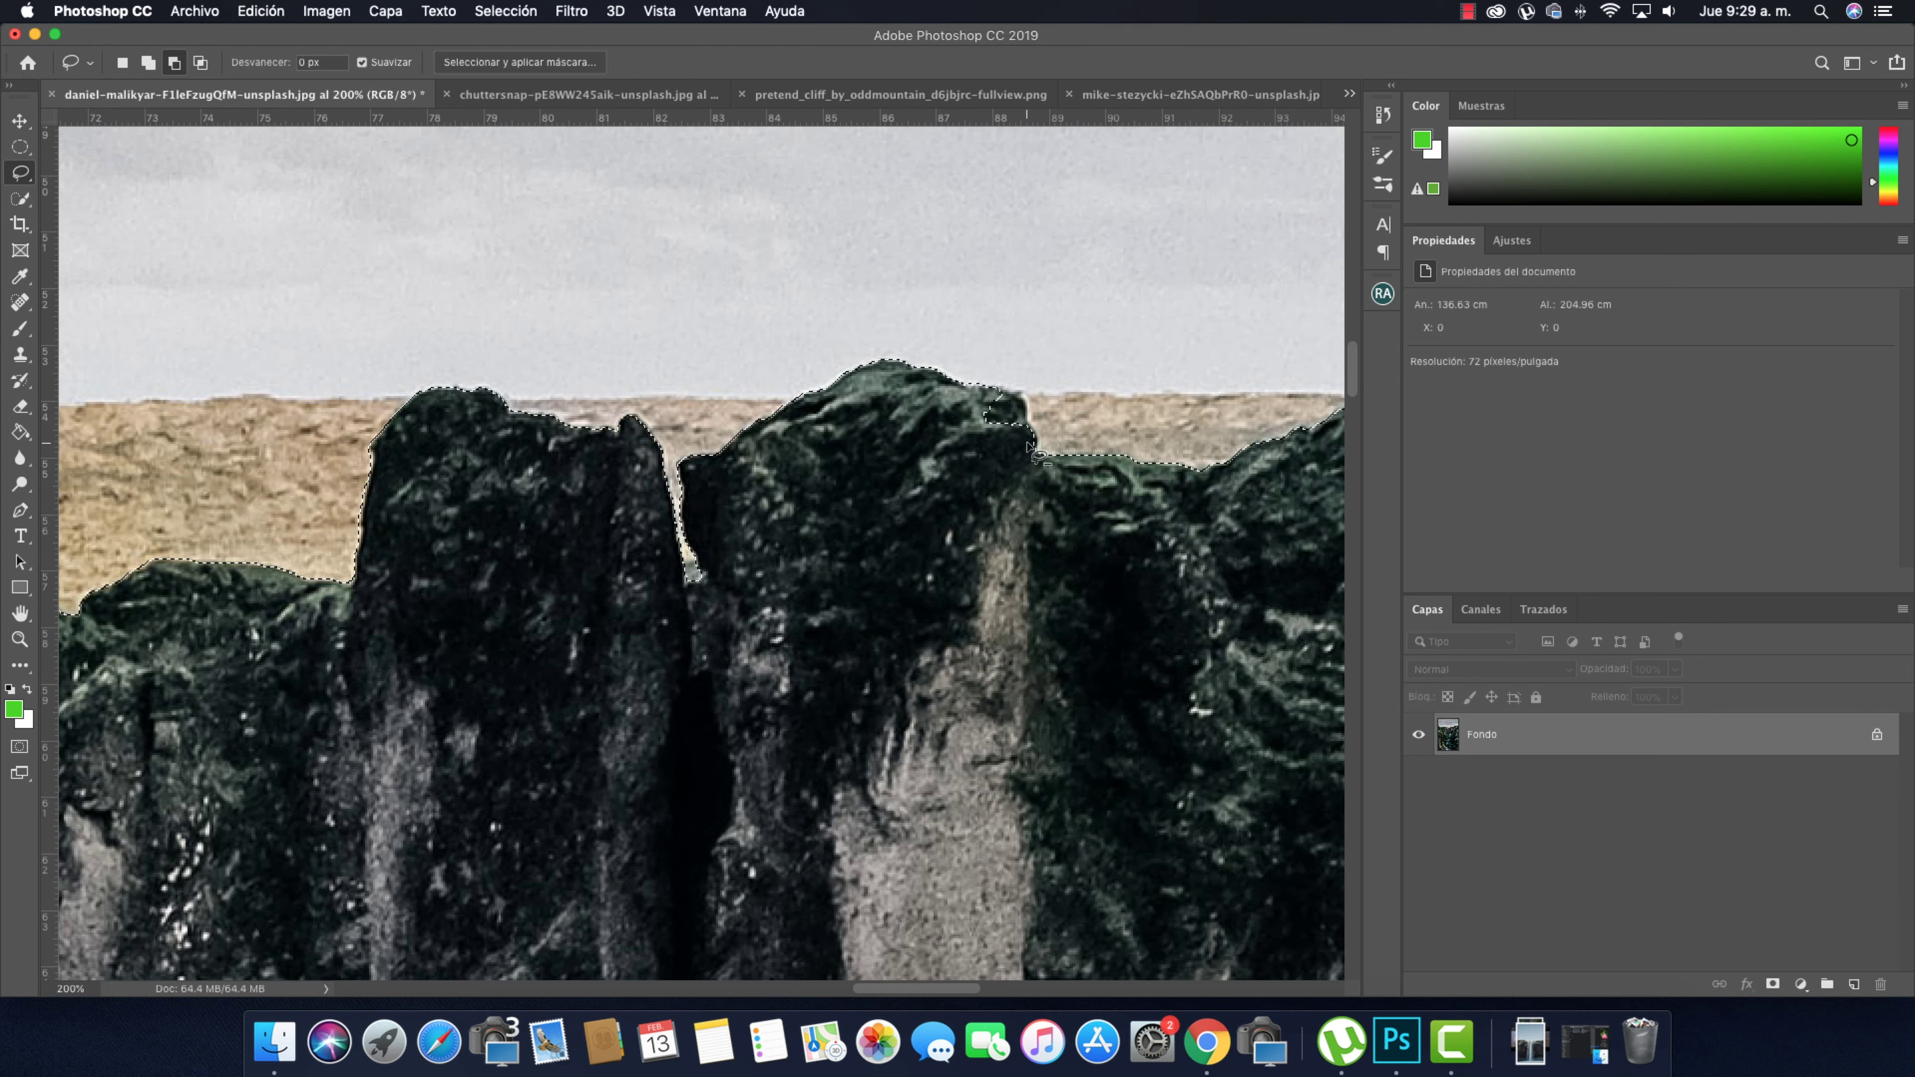
key("super+minus")
mouse_move(1005, 500)
left_mouse_down()
mouse_move(500, 671)
mouse_move(847, 530)
left_mouse_up()
key("super+plus")
key("super+plus")
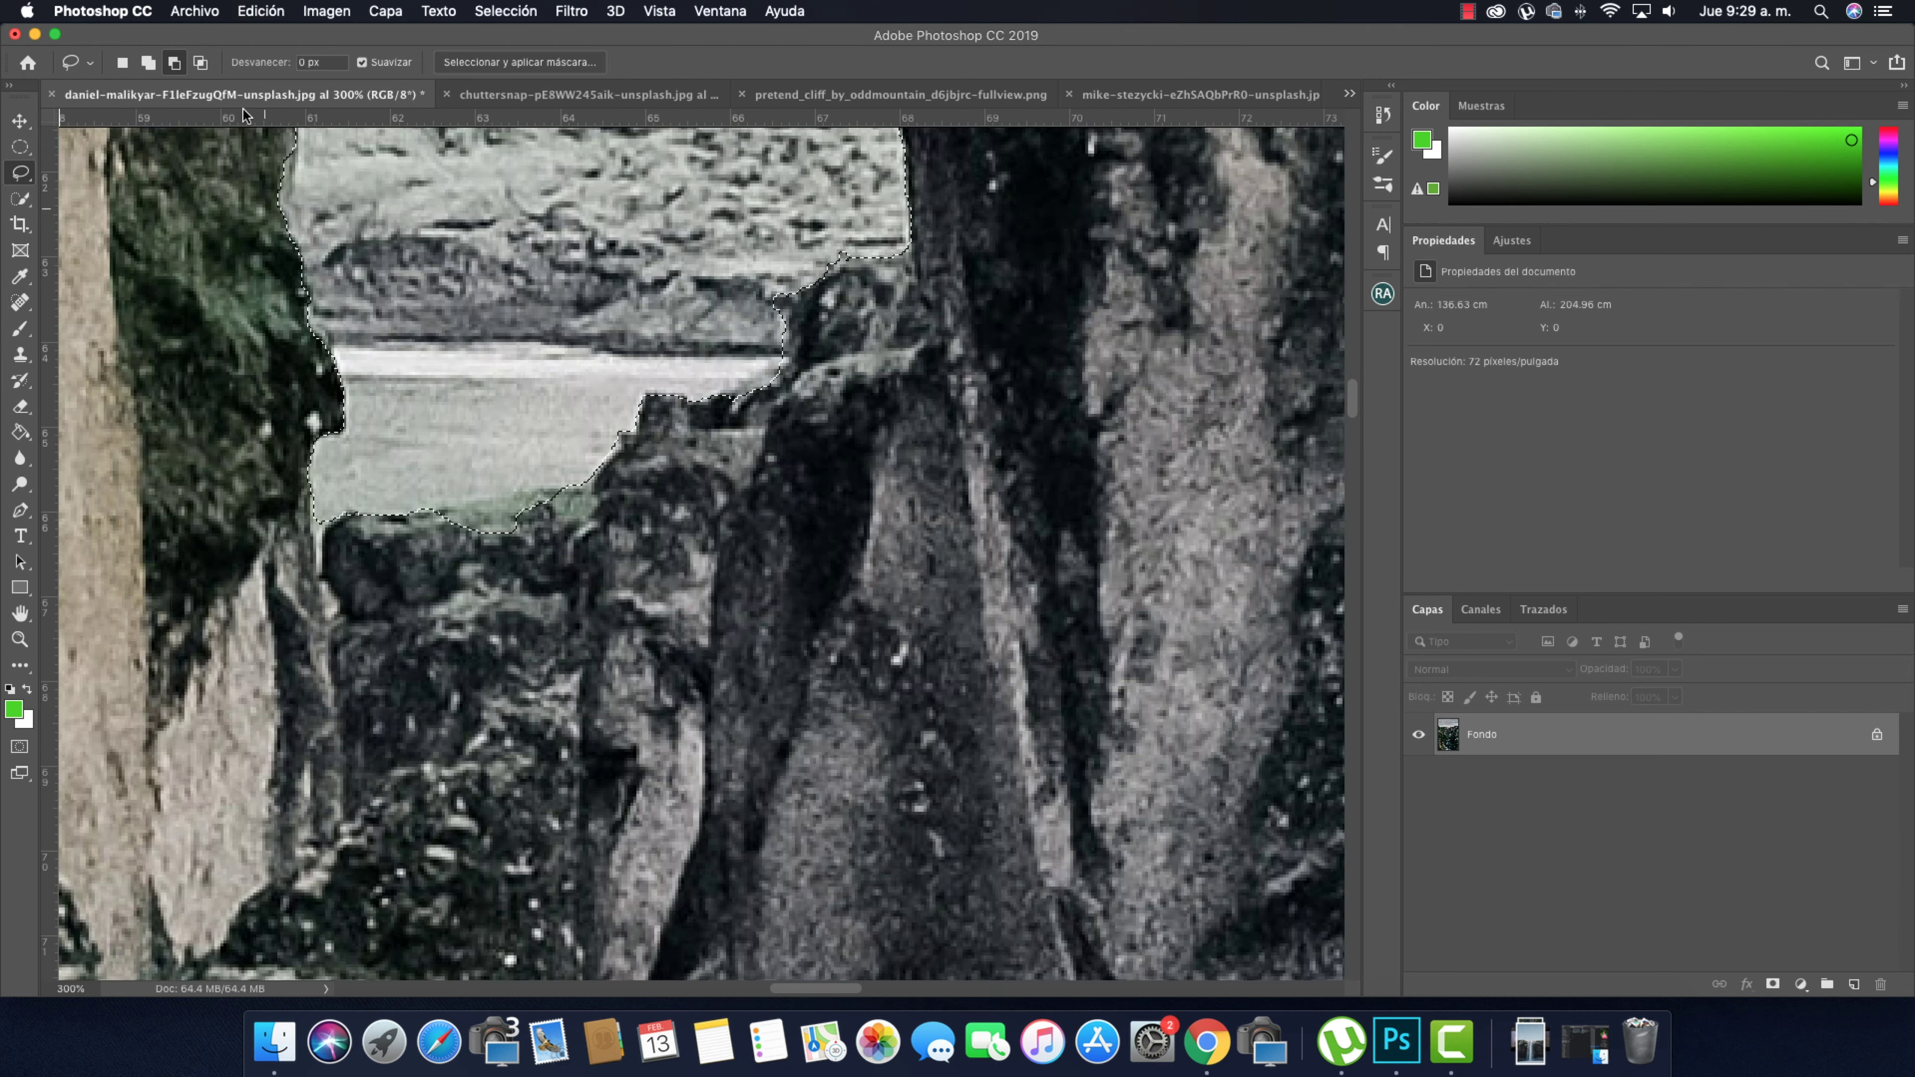
key("super+minus")
key("super+minus")
key("super+minus")
key("super+minus")
key("super+minus")
key("super+minus")
key("super+minus")
key("super+minus")
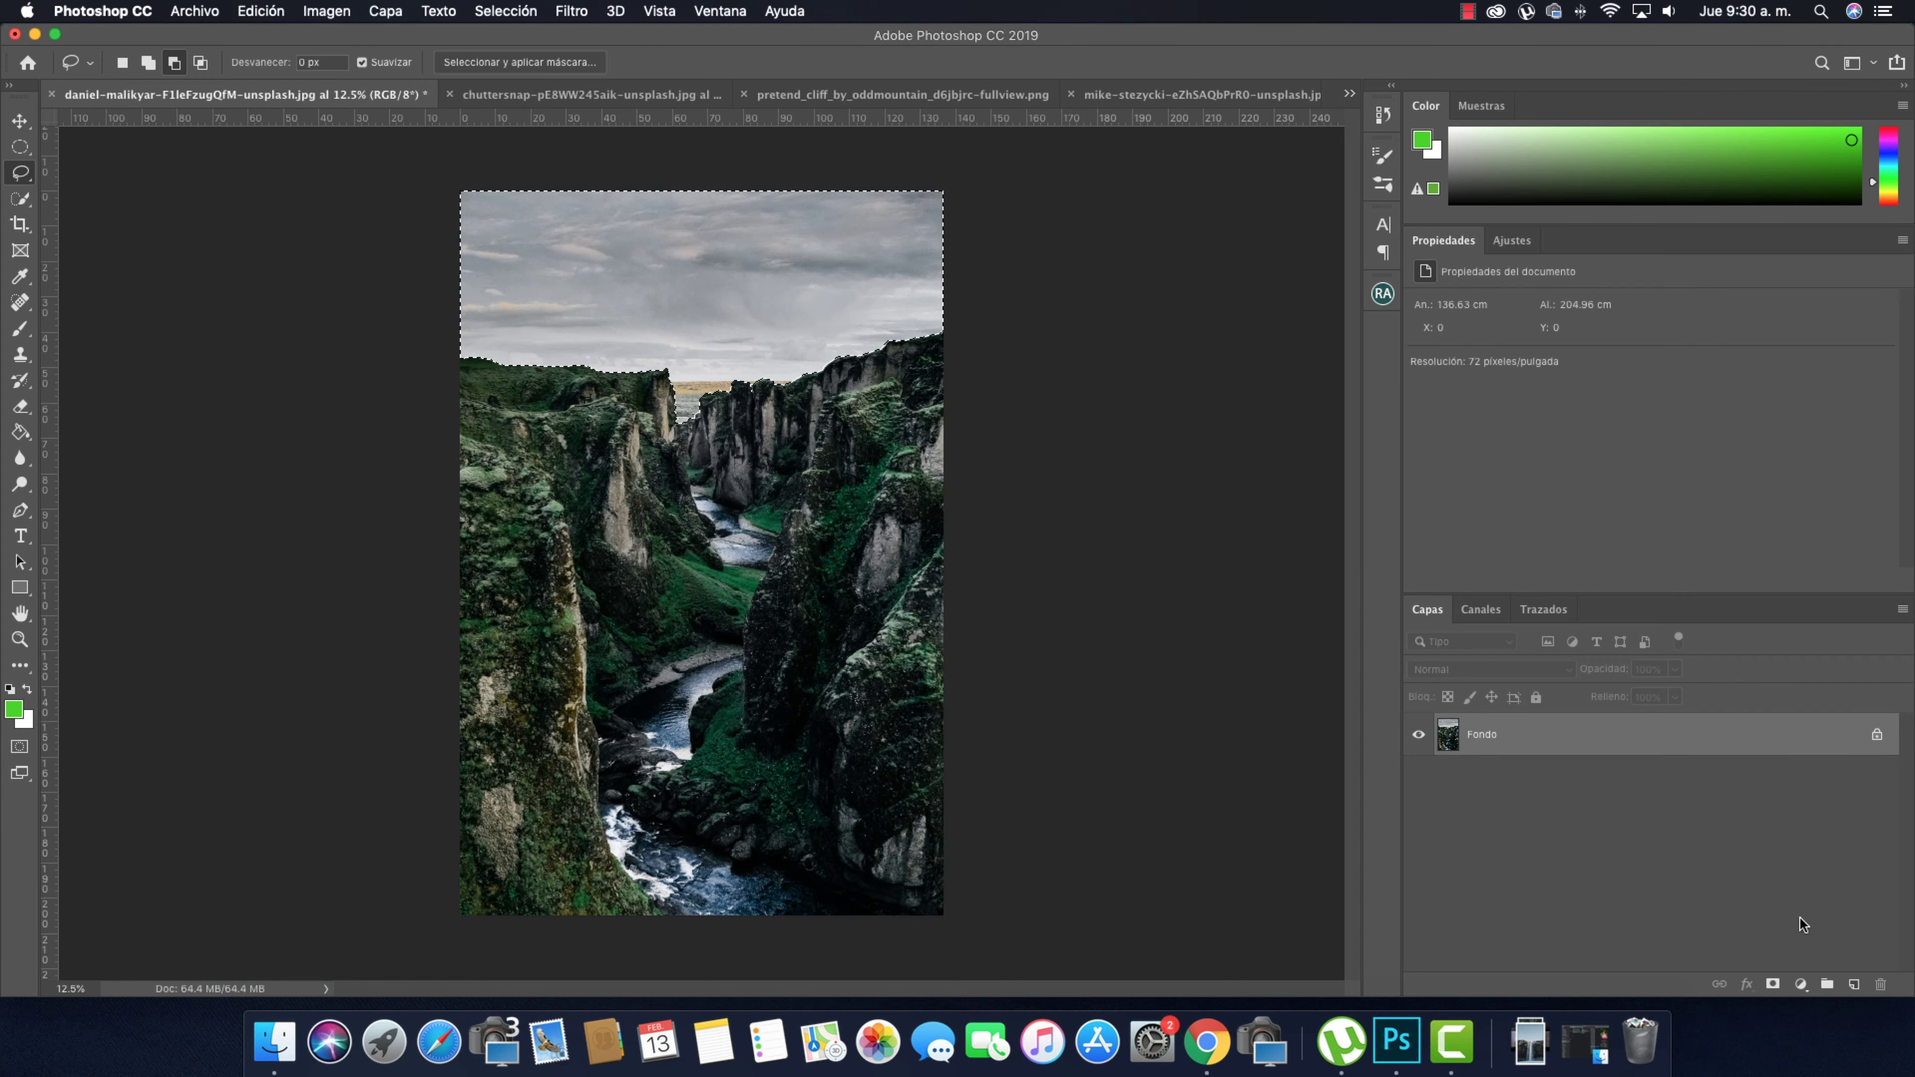
Hide the canyon sky with an inverted layer mask and move the canyon layer lower
left_click(1772, 985)
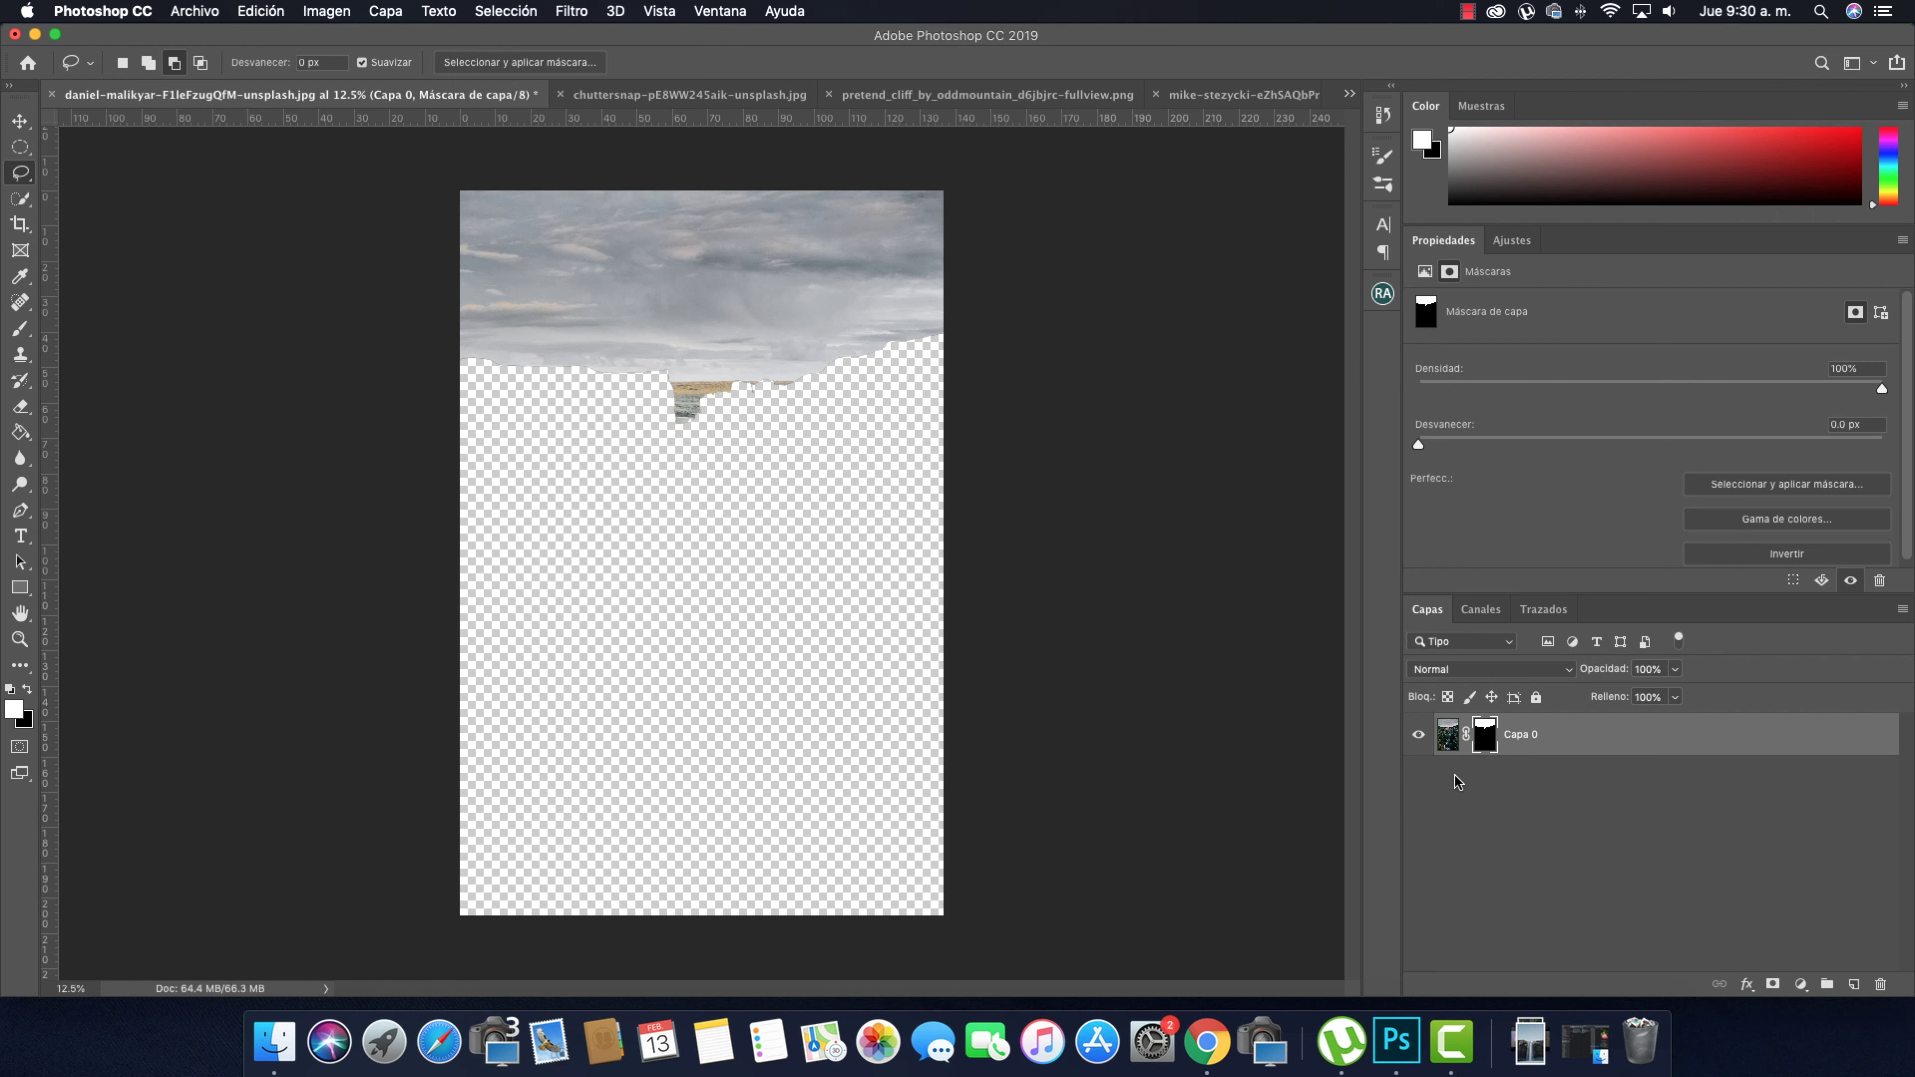
key("super+i")
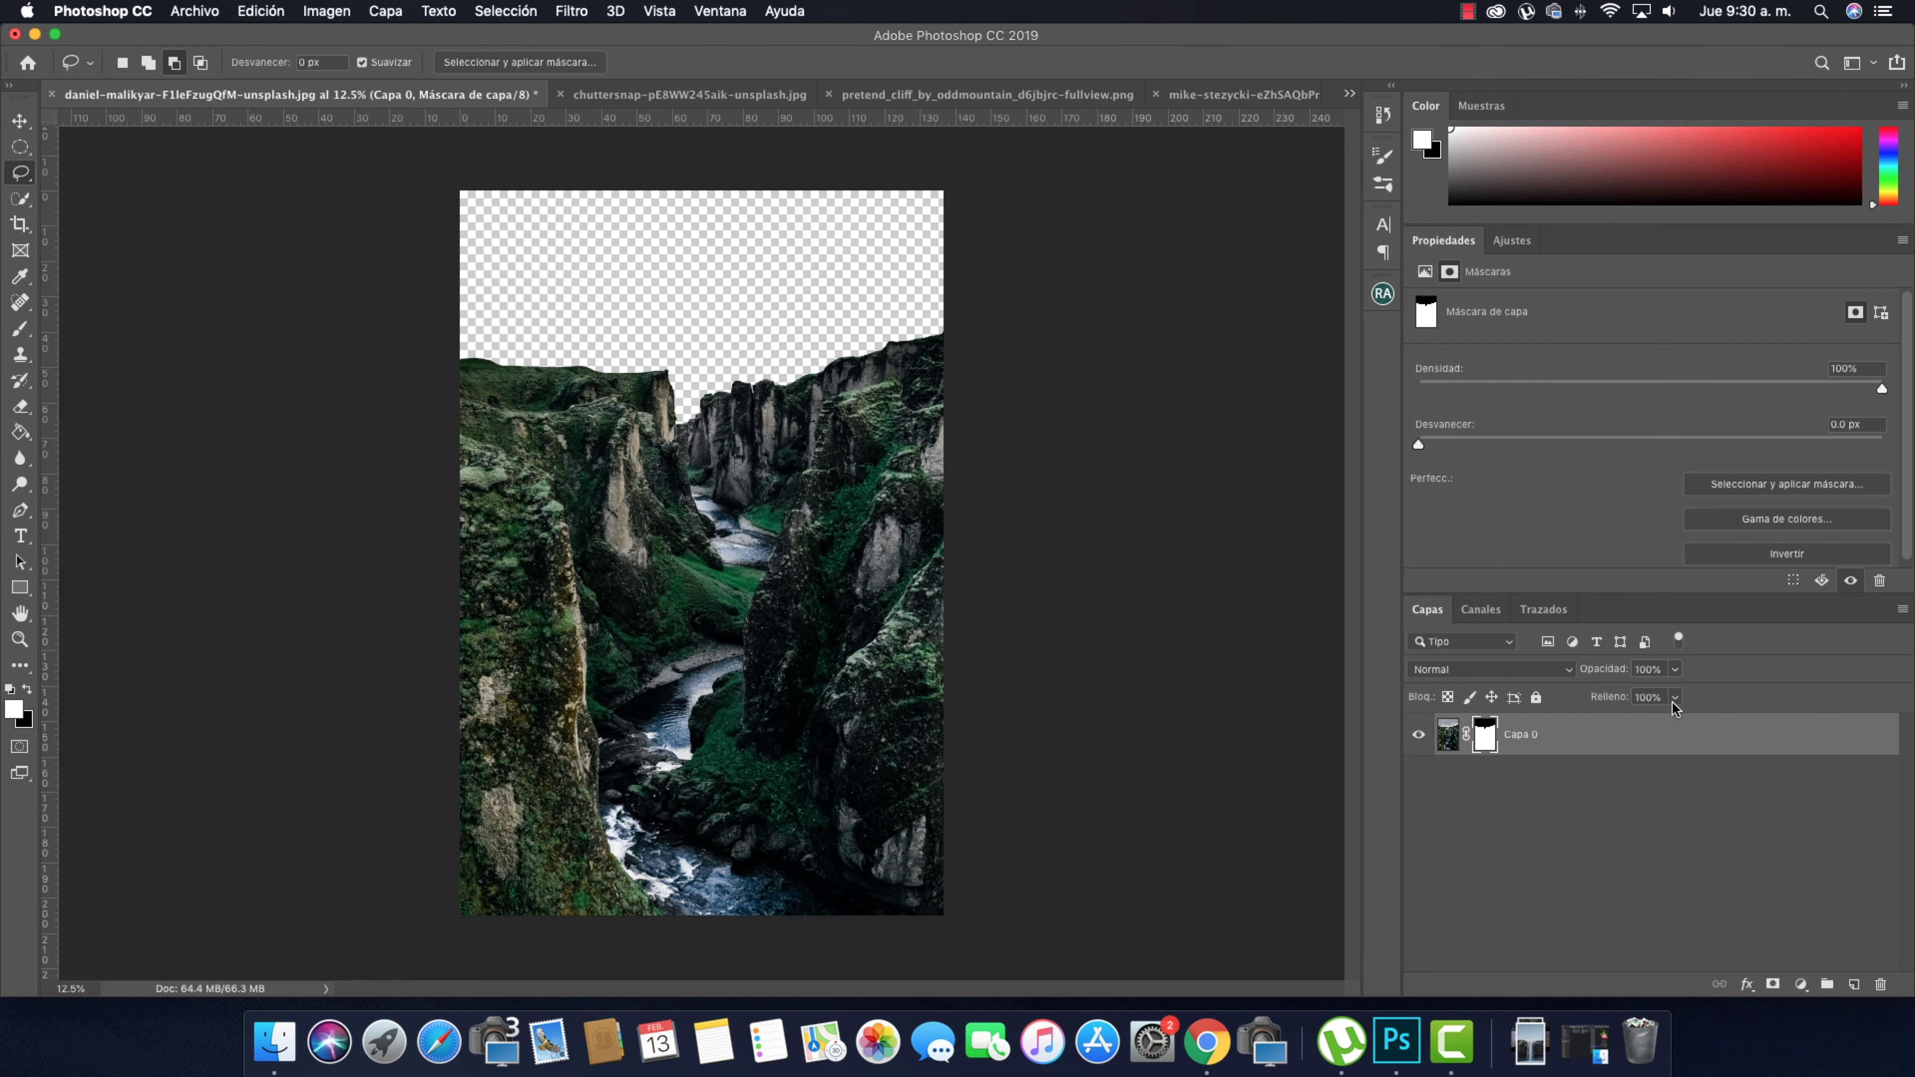
key("v")
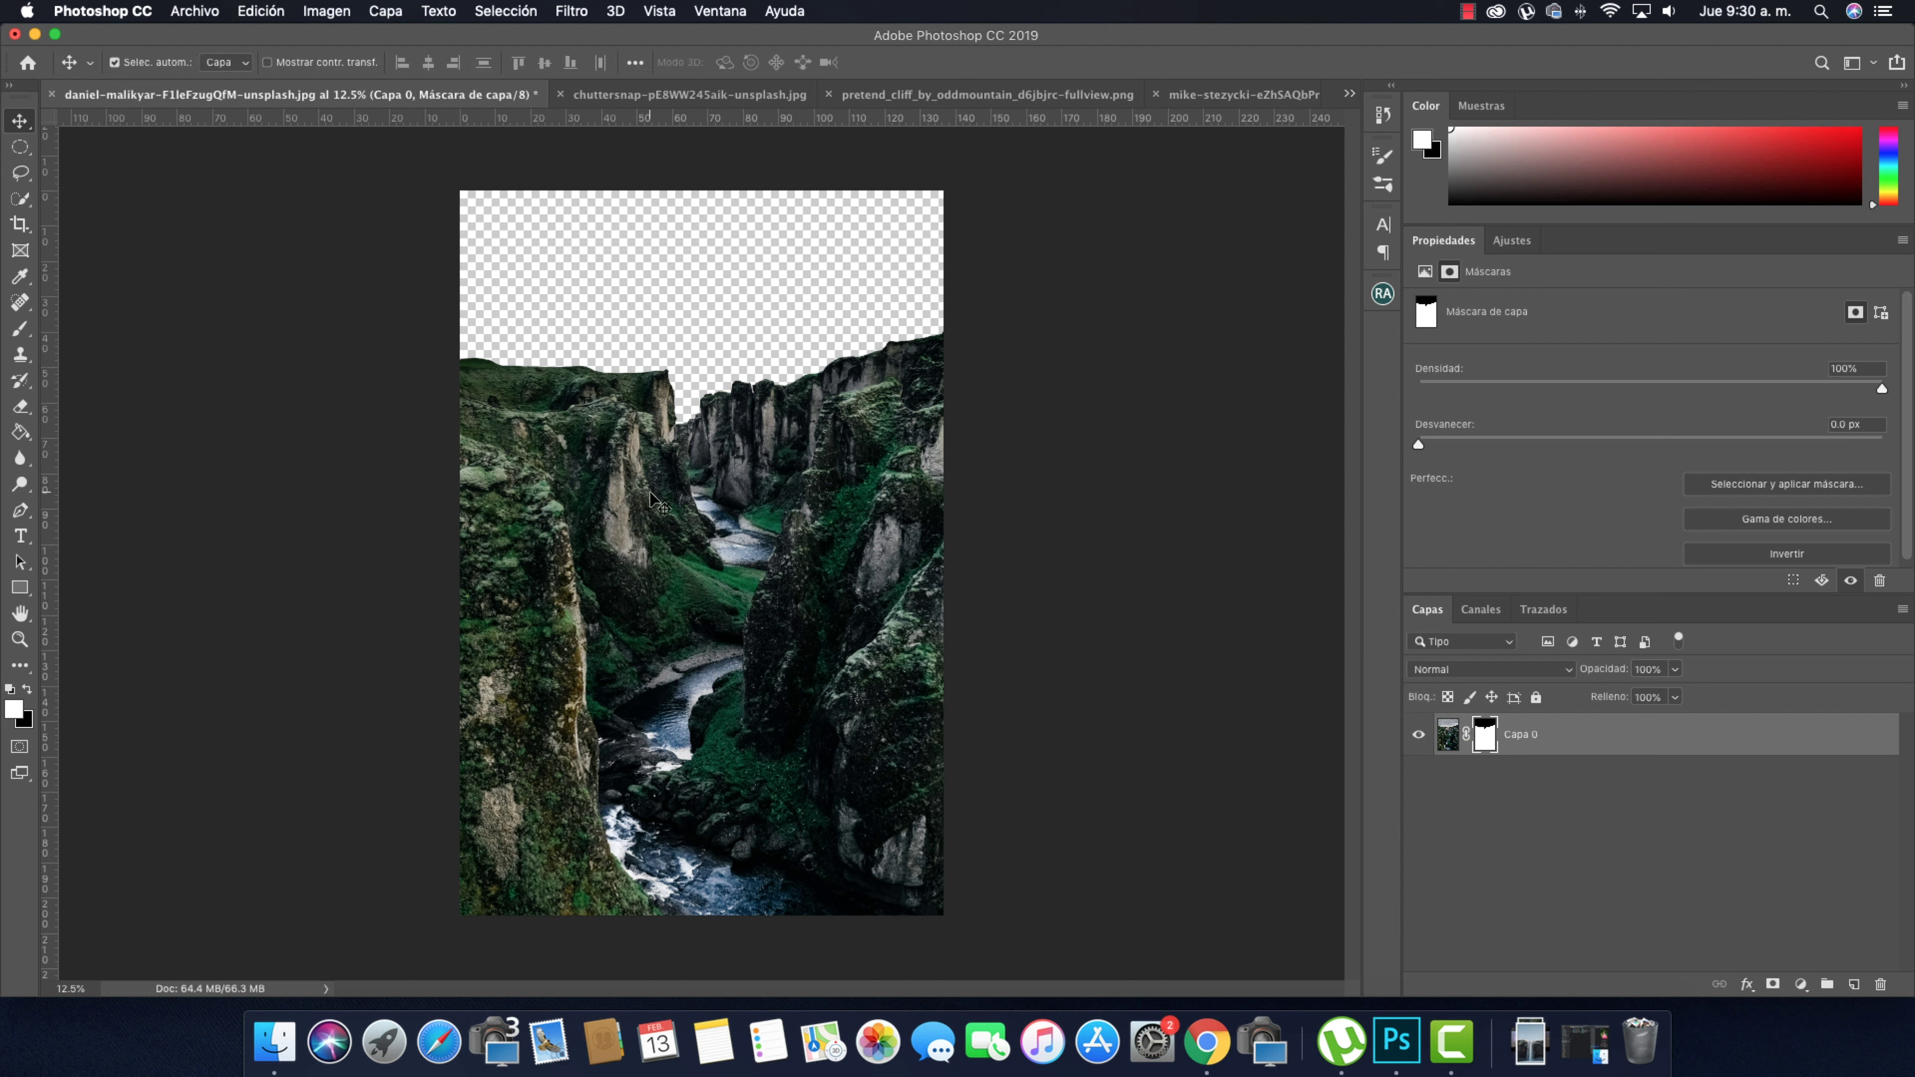
left_click_drag(640, 495, 637, 589)
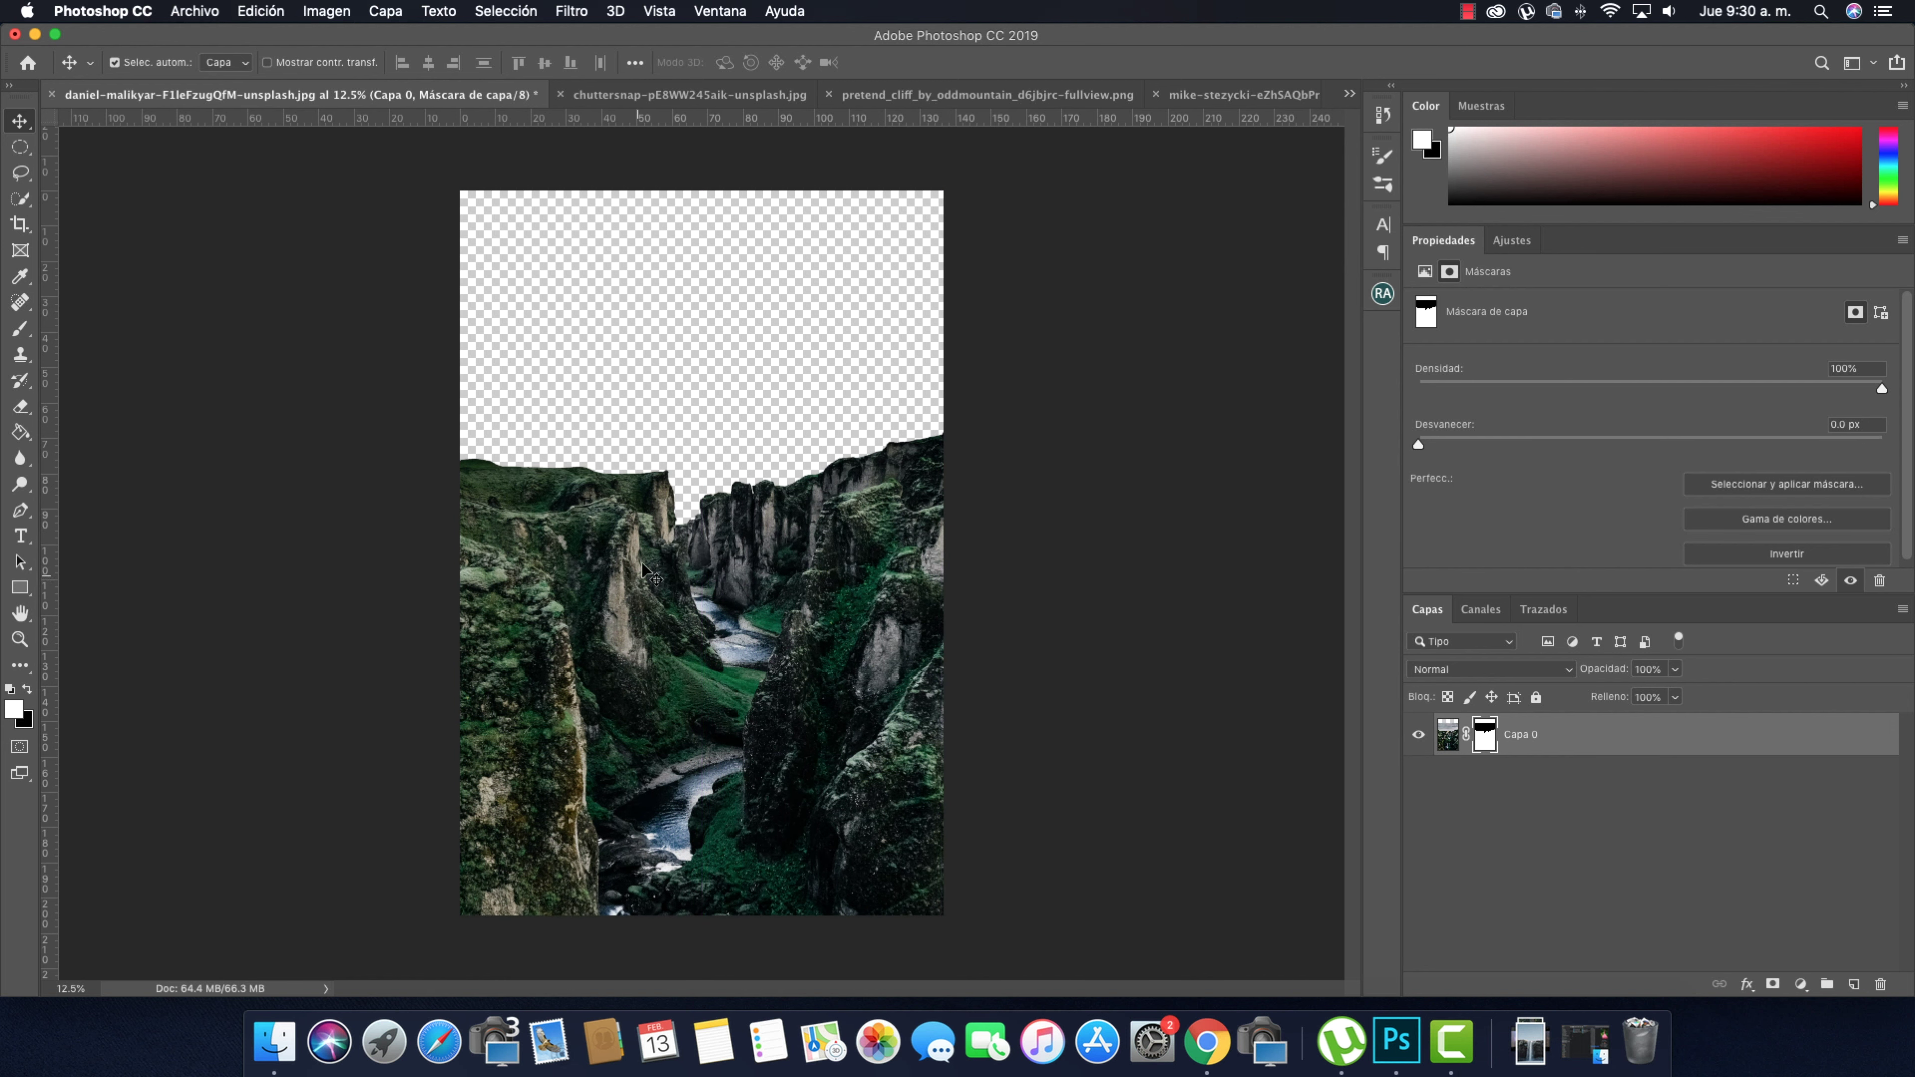
left_click(629, 94)
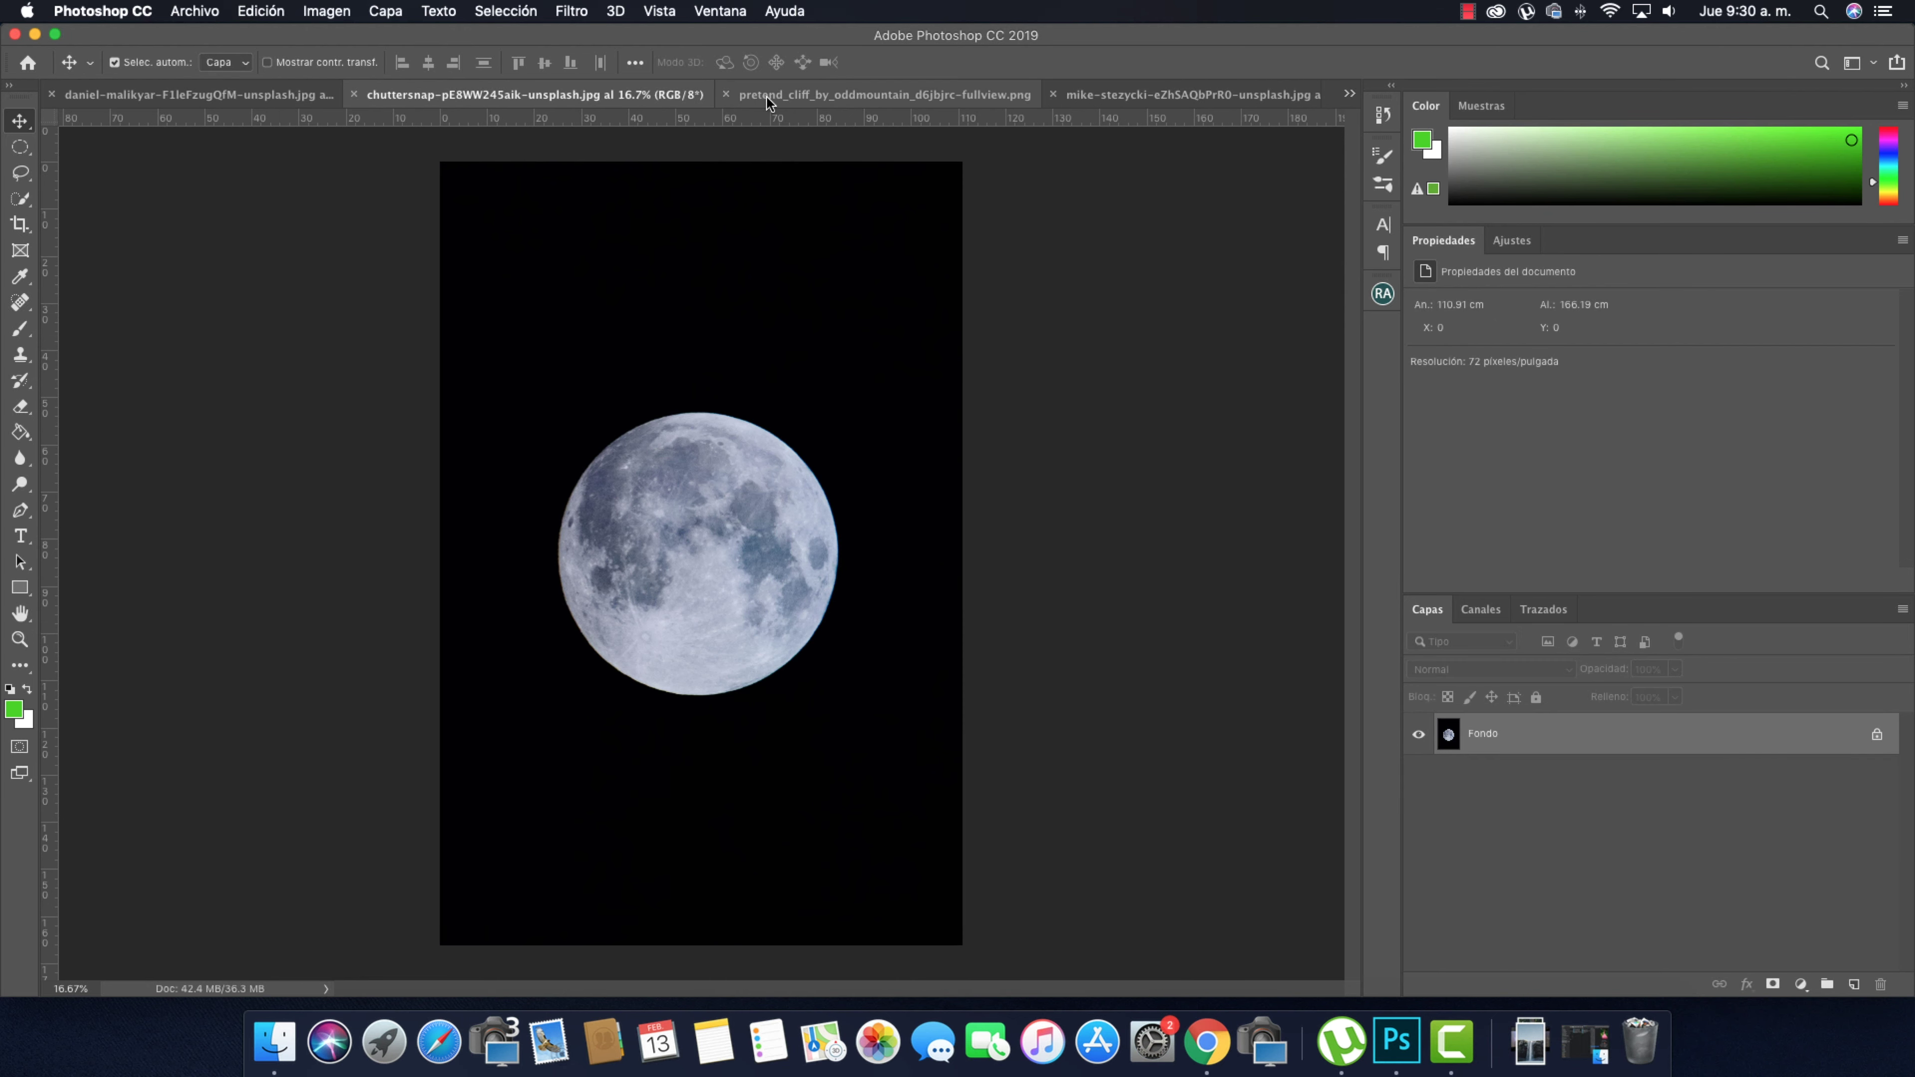
Drag the waterfall photo into the canyon composition as a new layer and zoom in
left_click(768, 97)
left_click(1113, 93)
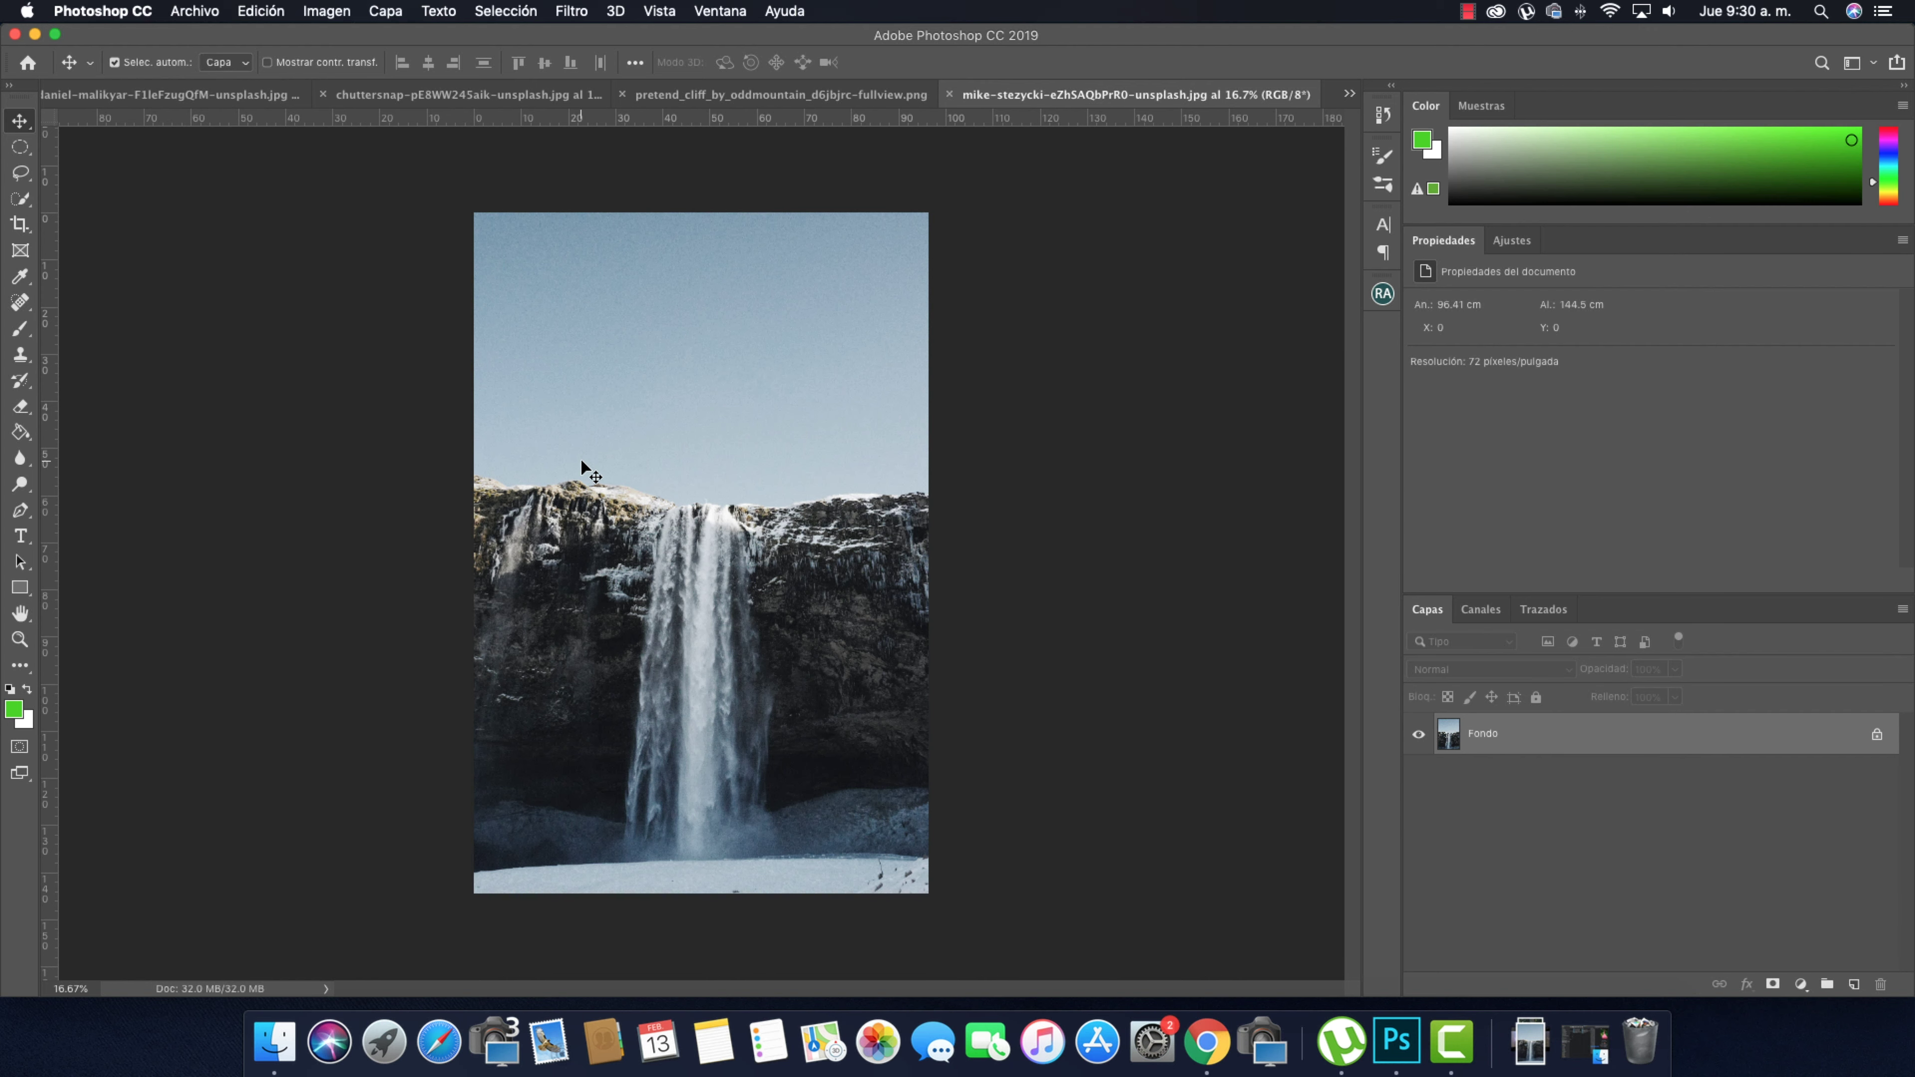
left_click(220, 99)
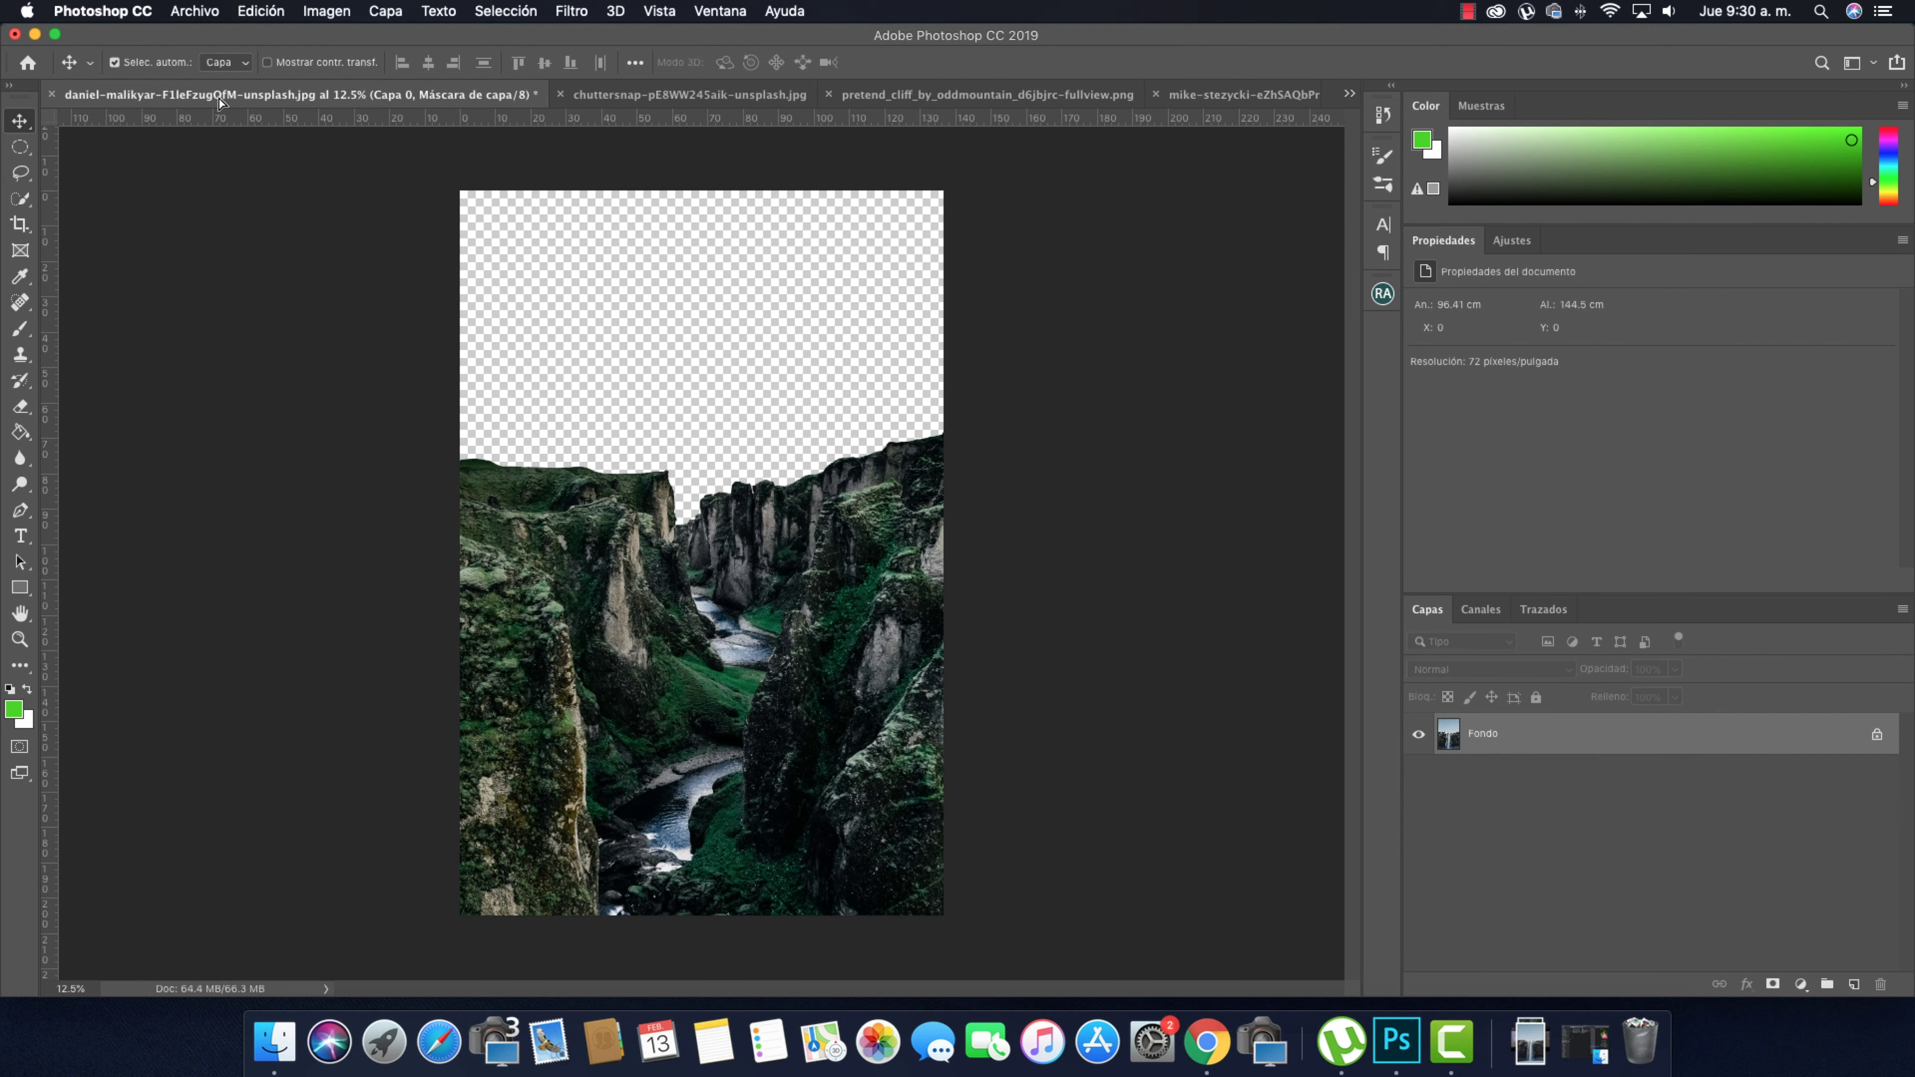
left_click_drag(607, 380, 709, 499)
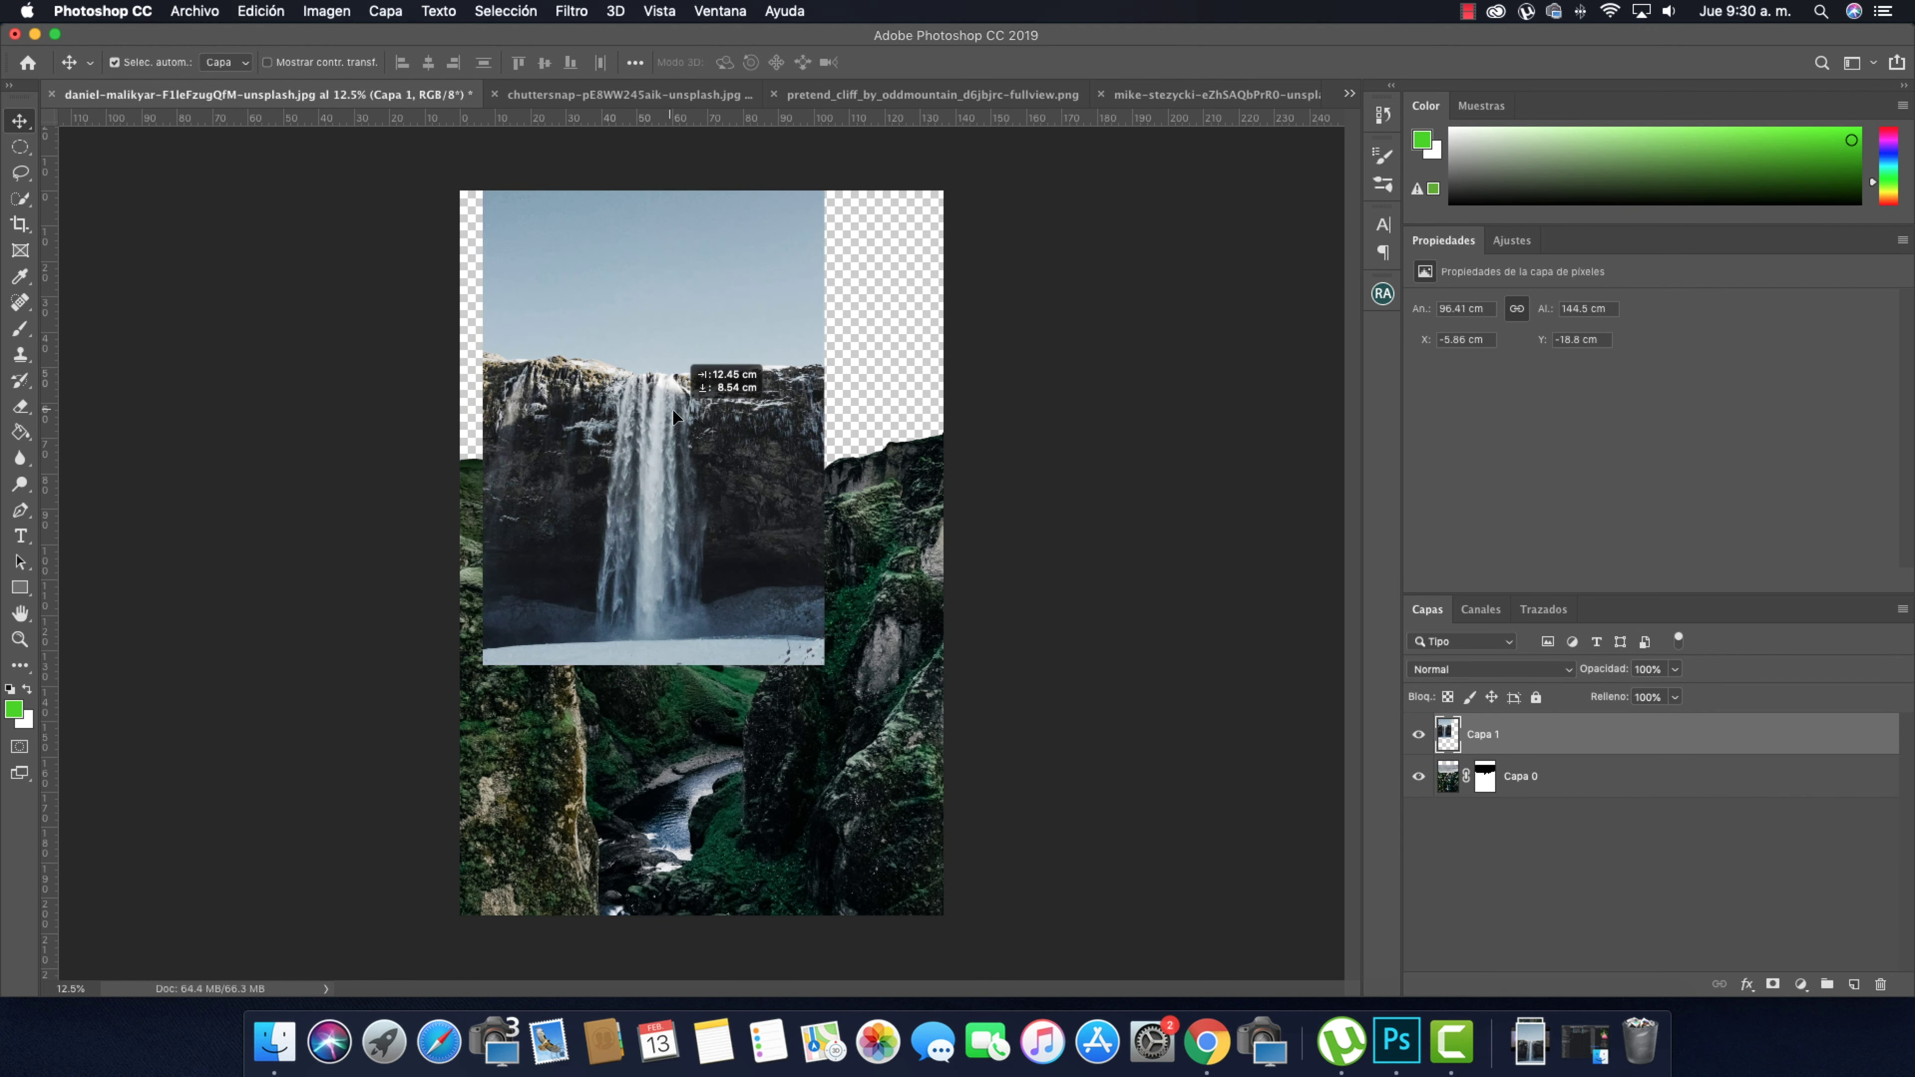
key("z")
left_click(617, 444)
left_click(15, 197)
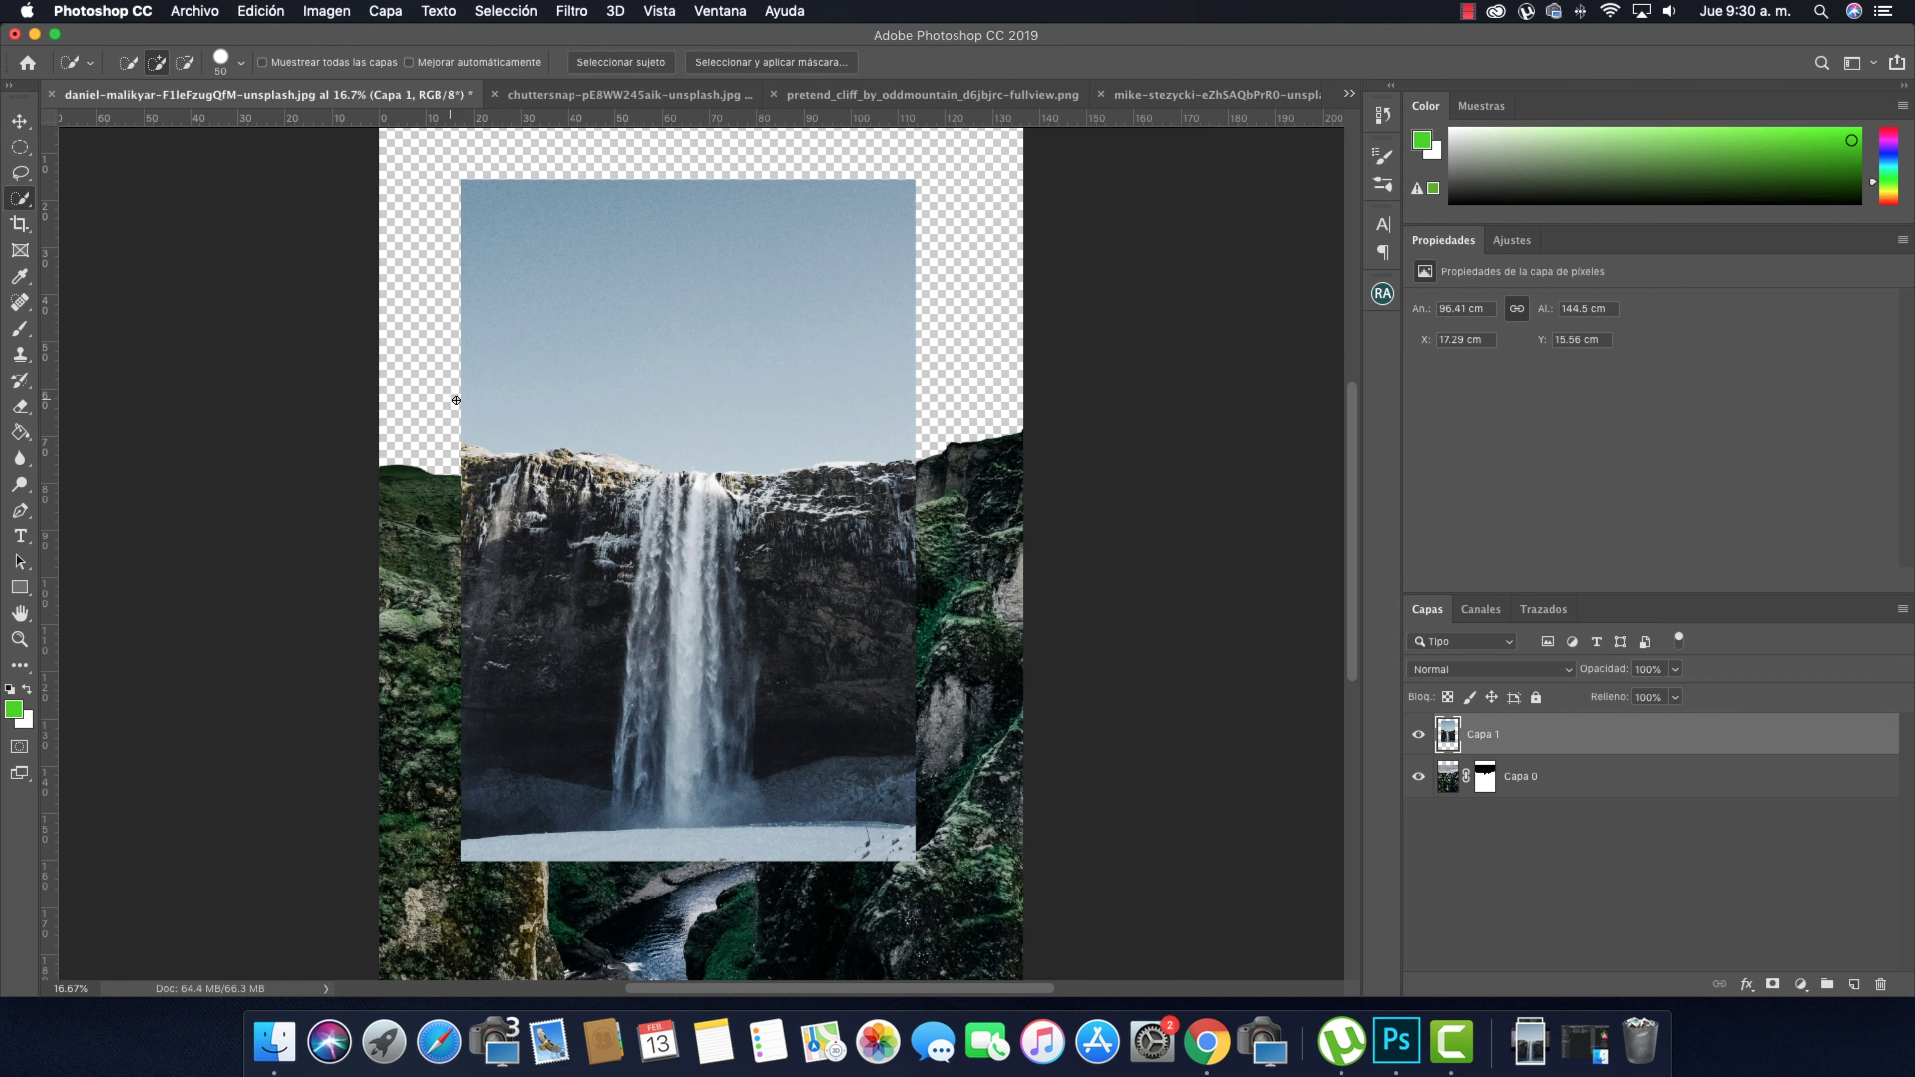
Quick-select the waterfall photo's sky, trimming cliff areas along the cliff top
left_click(650, 428)
key("ctrl+plus")
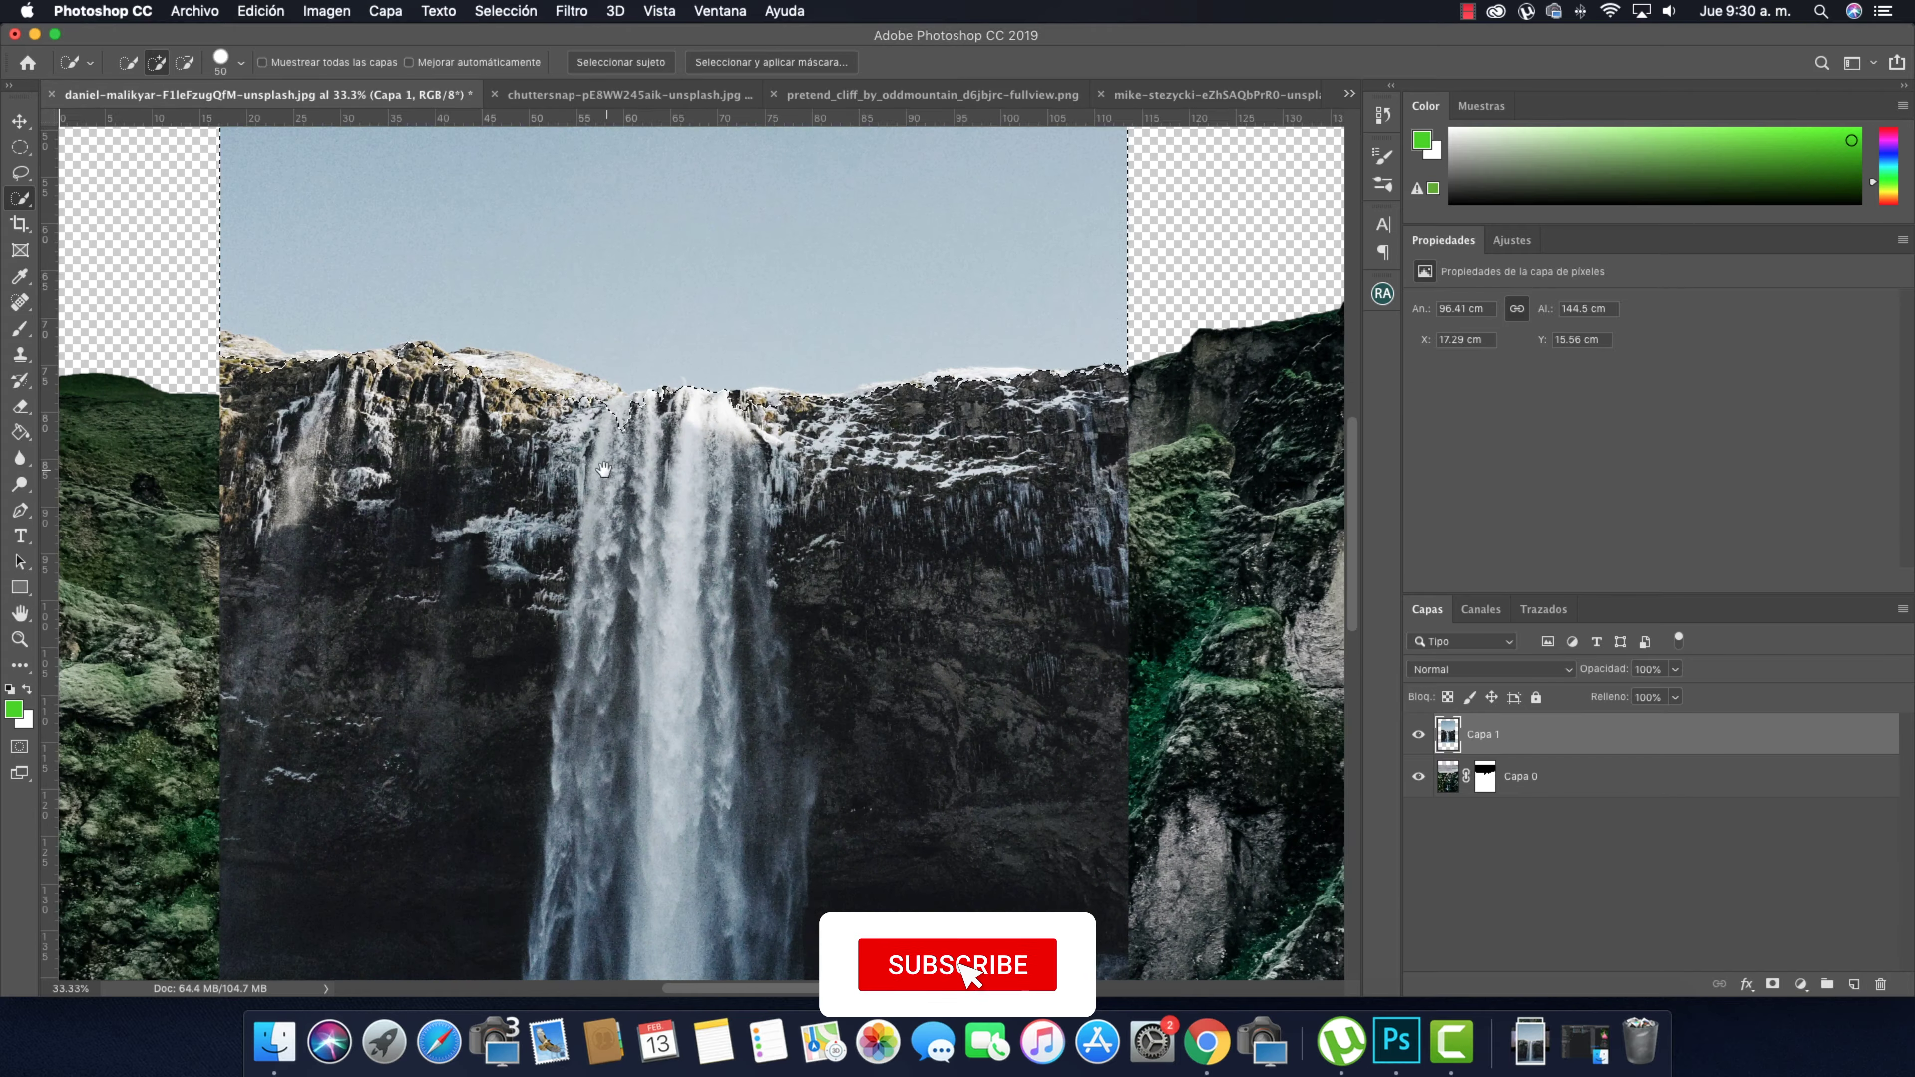
left_click_drag(558, 381, 952, 440)
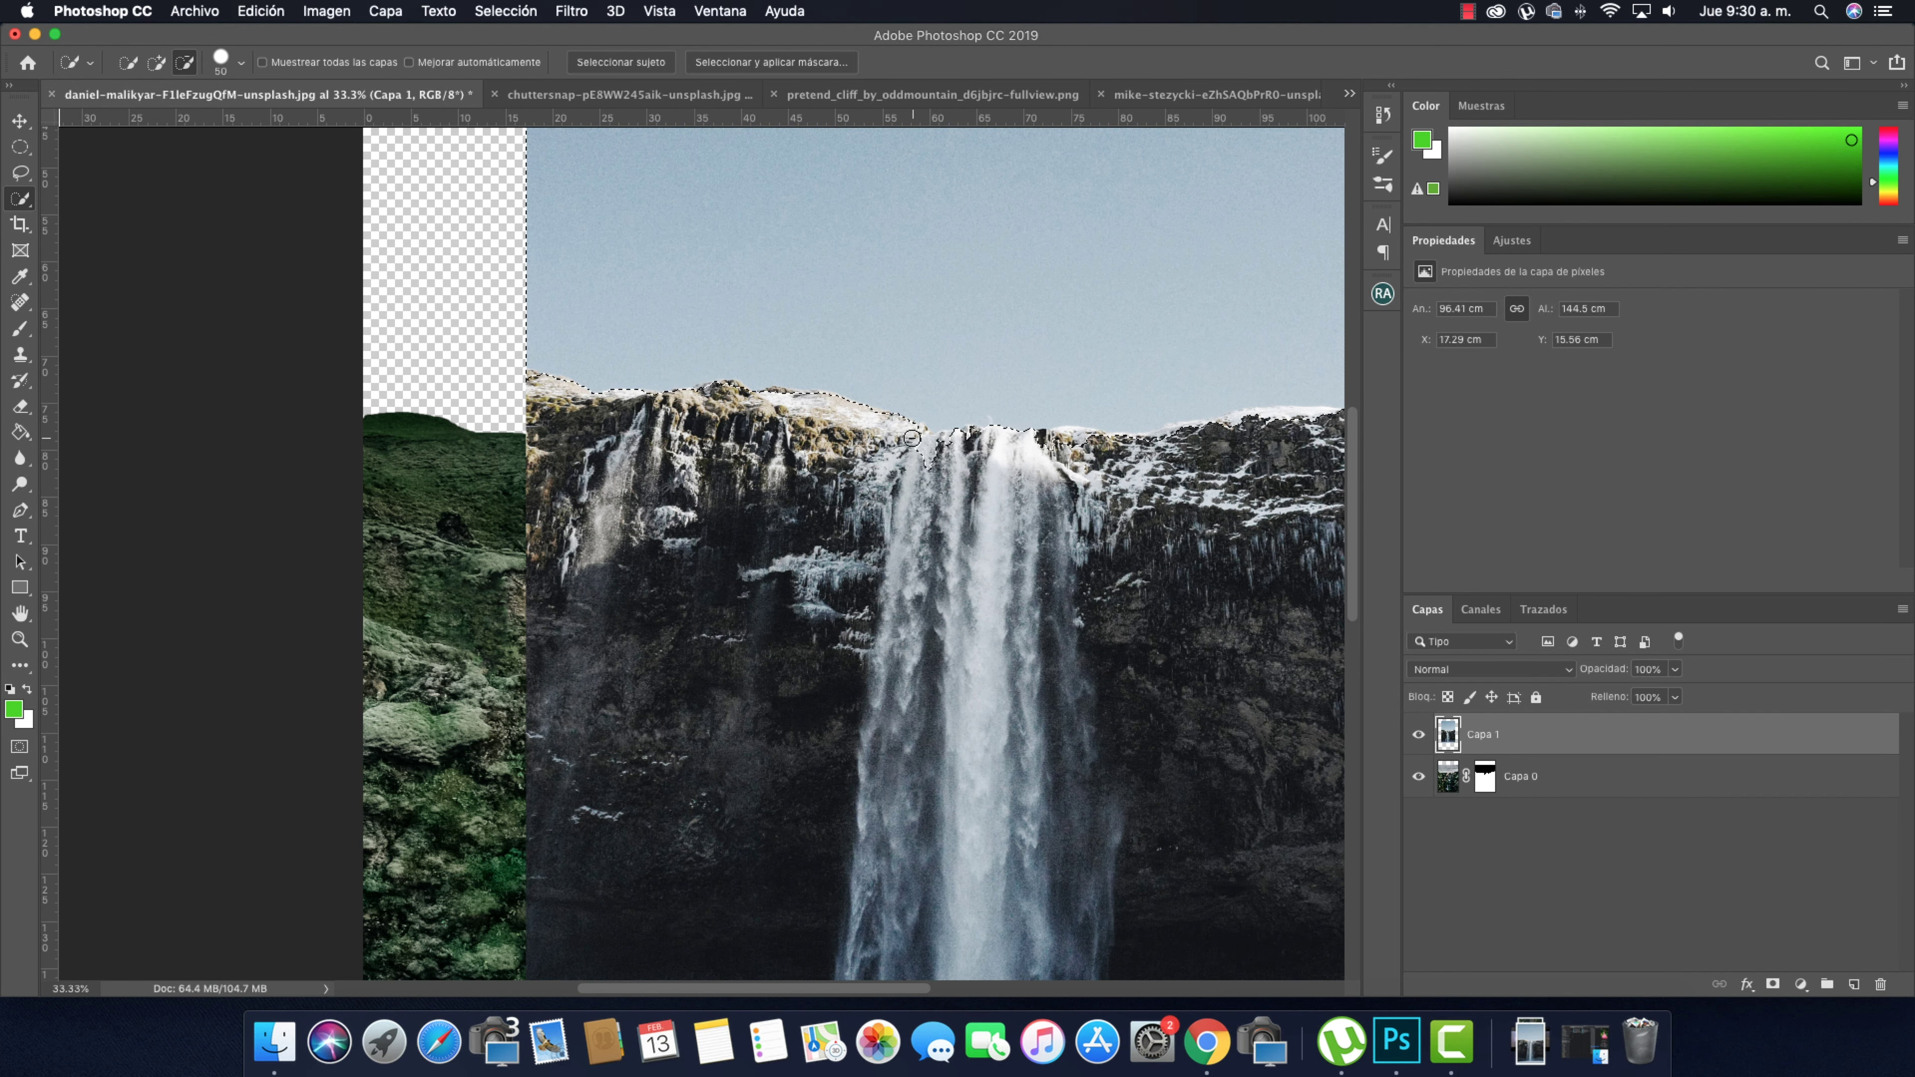
left_click_drag(970, 438, 1336, 417)
scroll(846, 423, "up", 2)
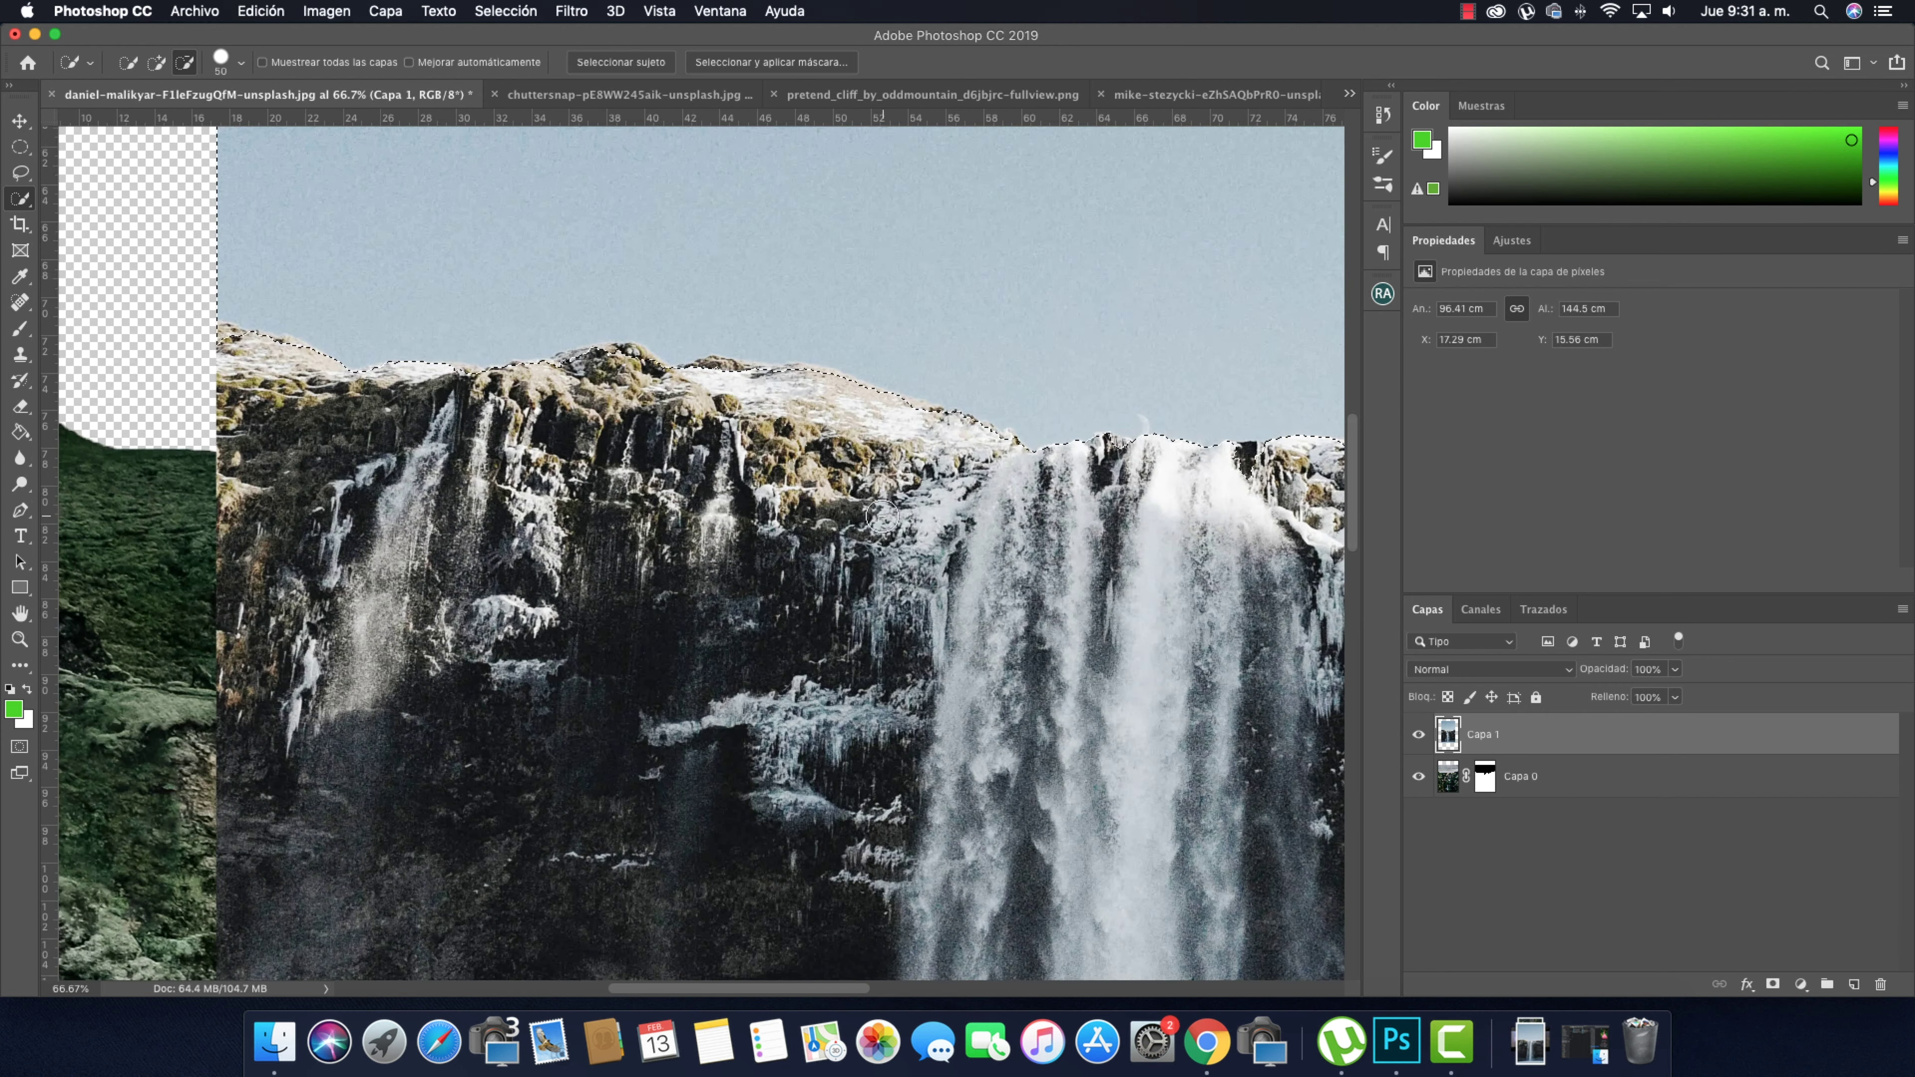
Subtract along the cliff-top edge with the Alt Lasso and add a layer mask to Capa 1
left_click(20, 172)
left_click(114, 167)
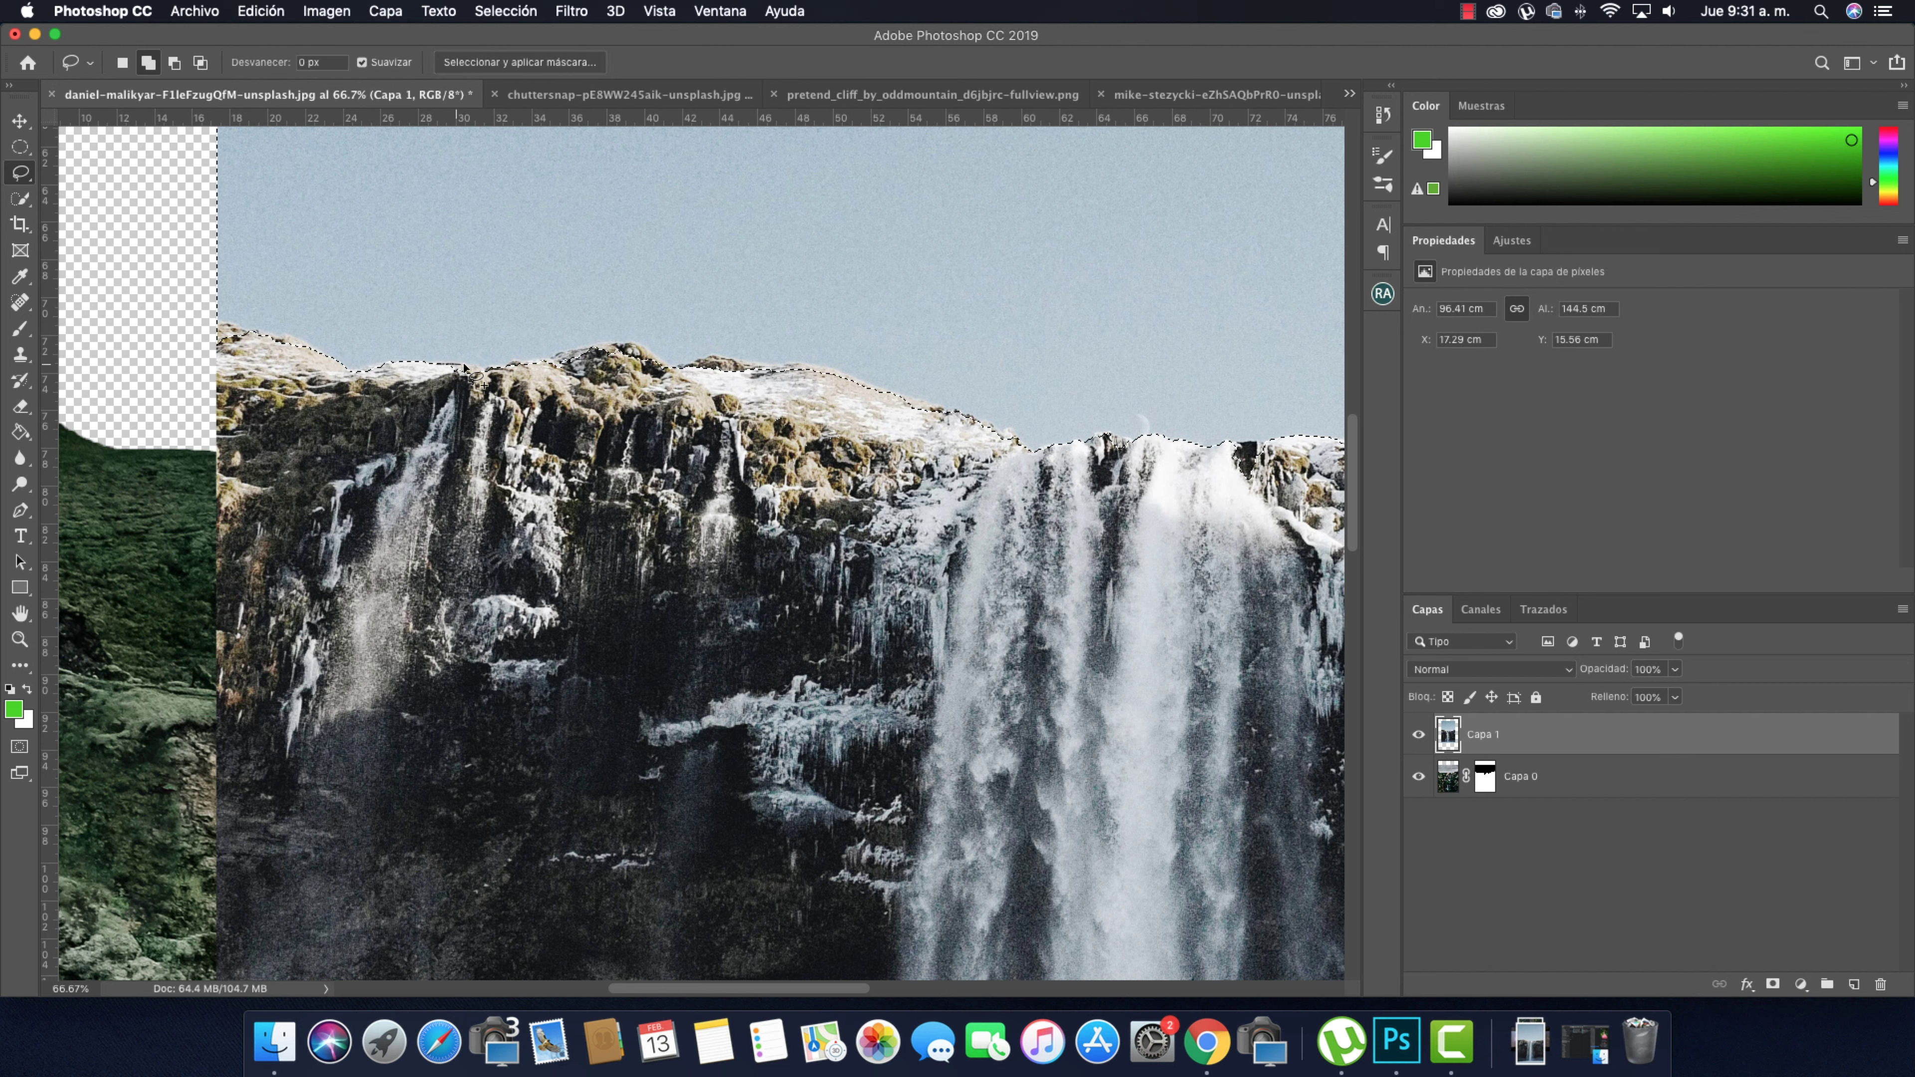
key("alt")
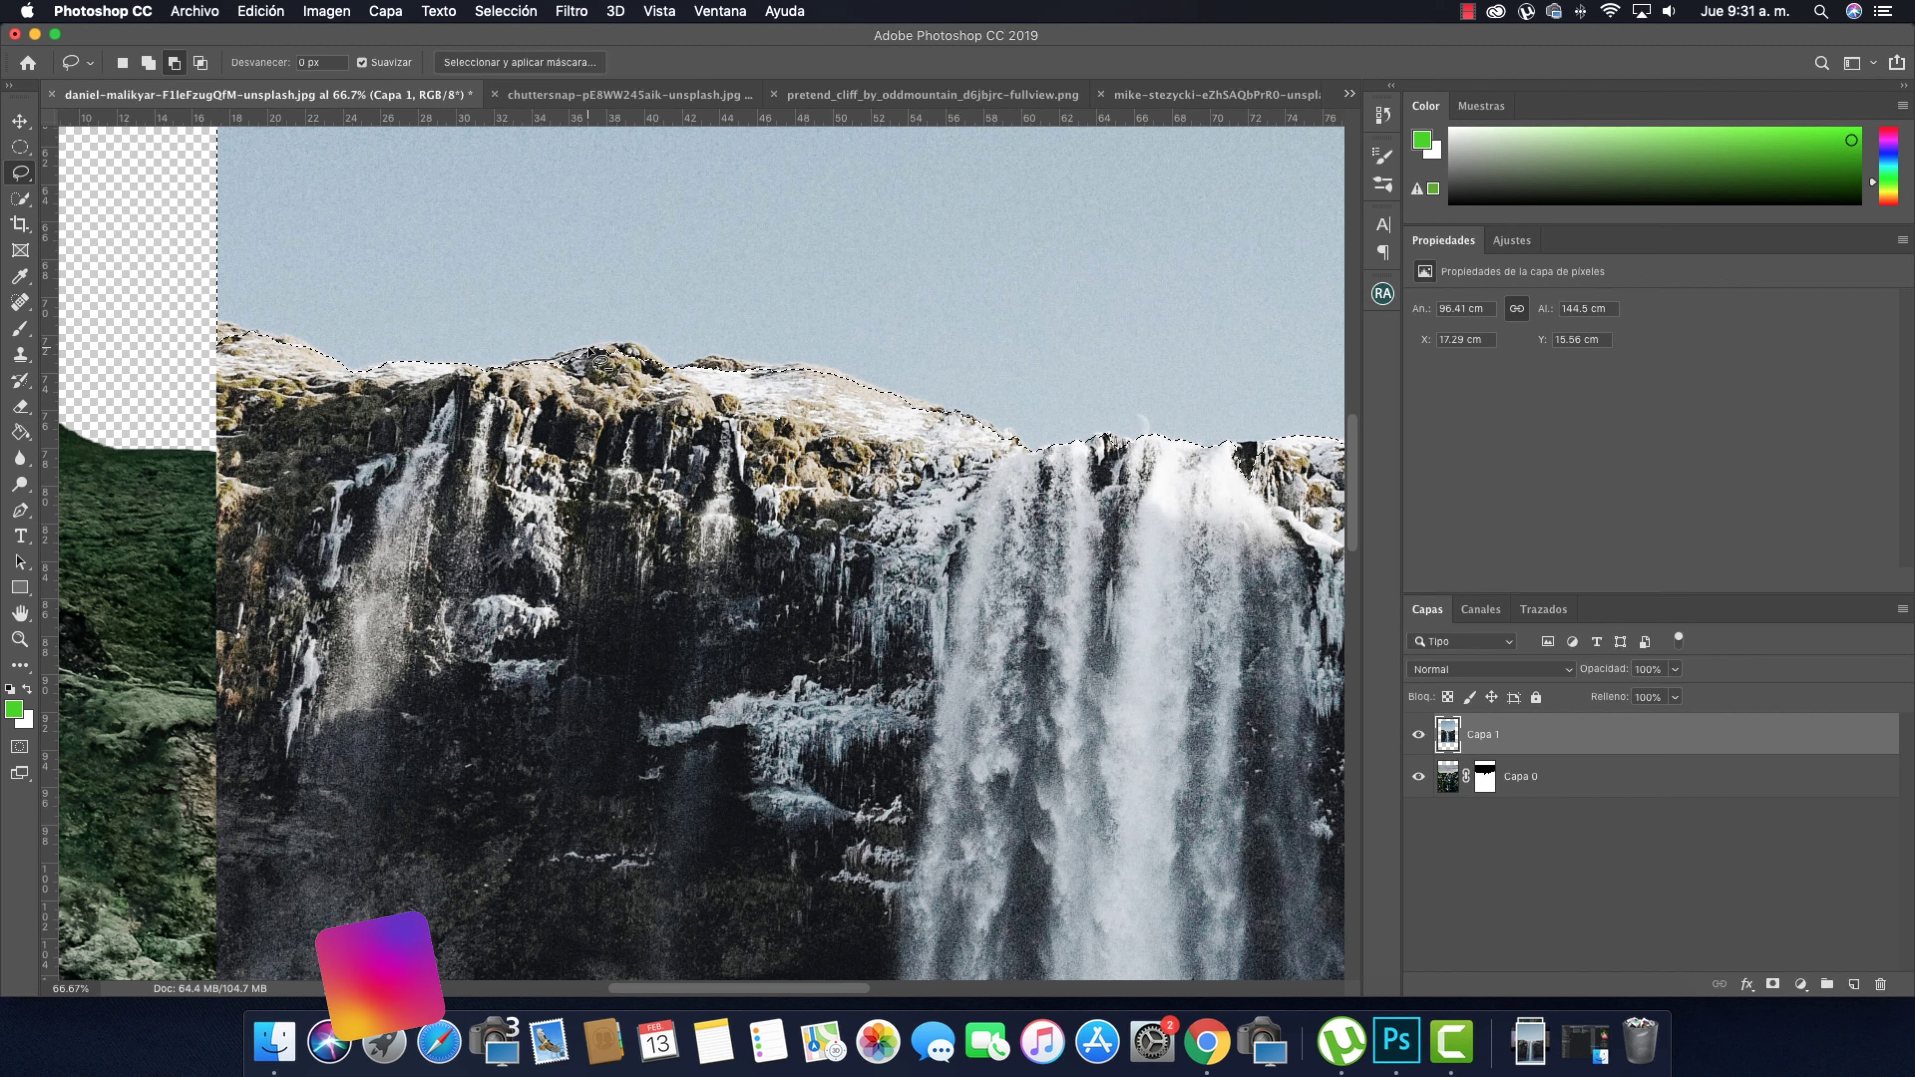
left_click_drag(689, 371, 835, 376)
scroll(905, 400, "right", 10)
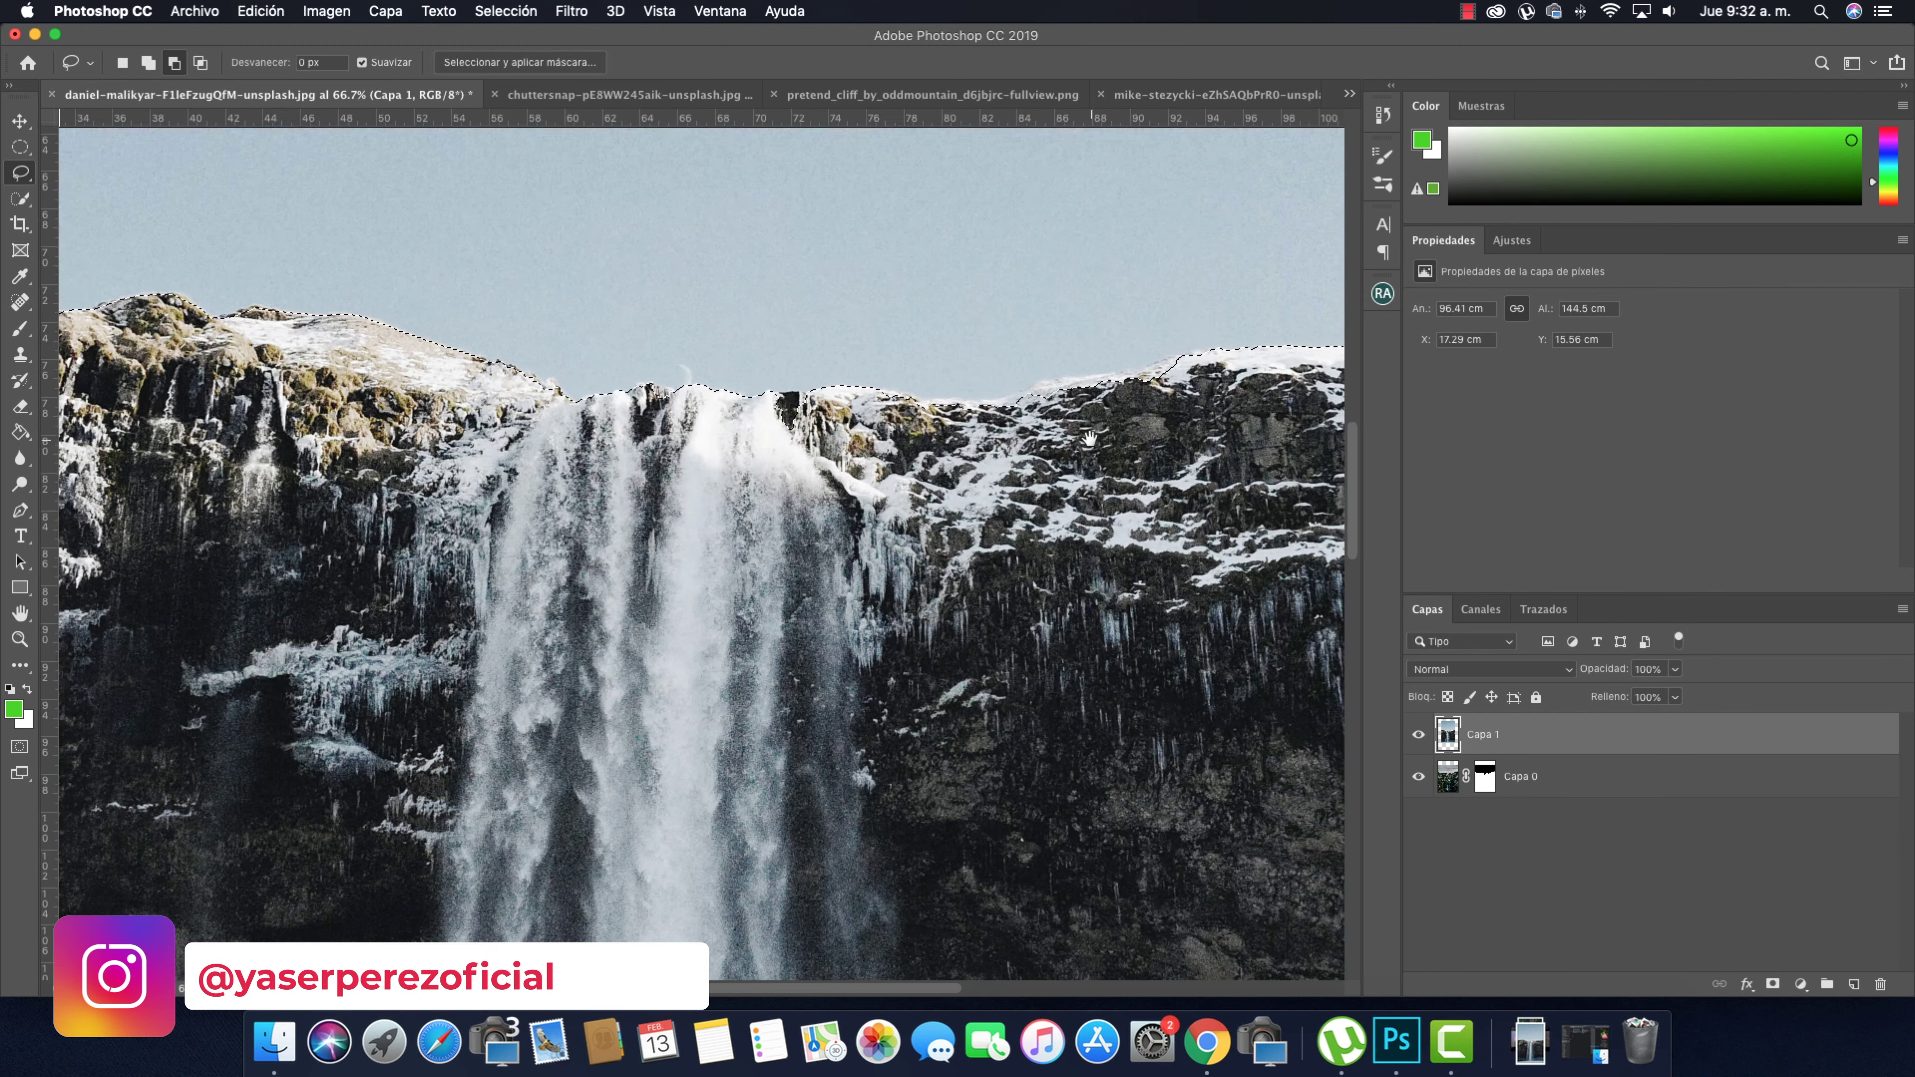
scroll(679, 437, "right", 5)
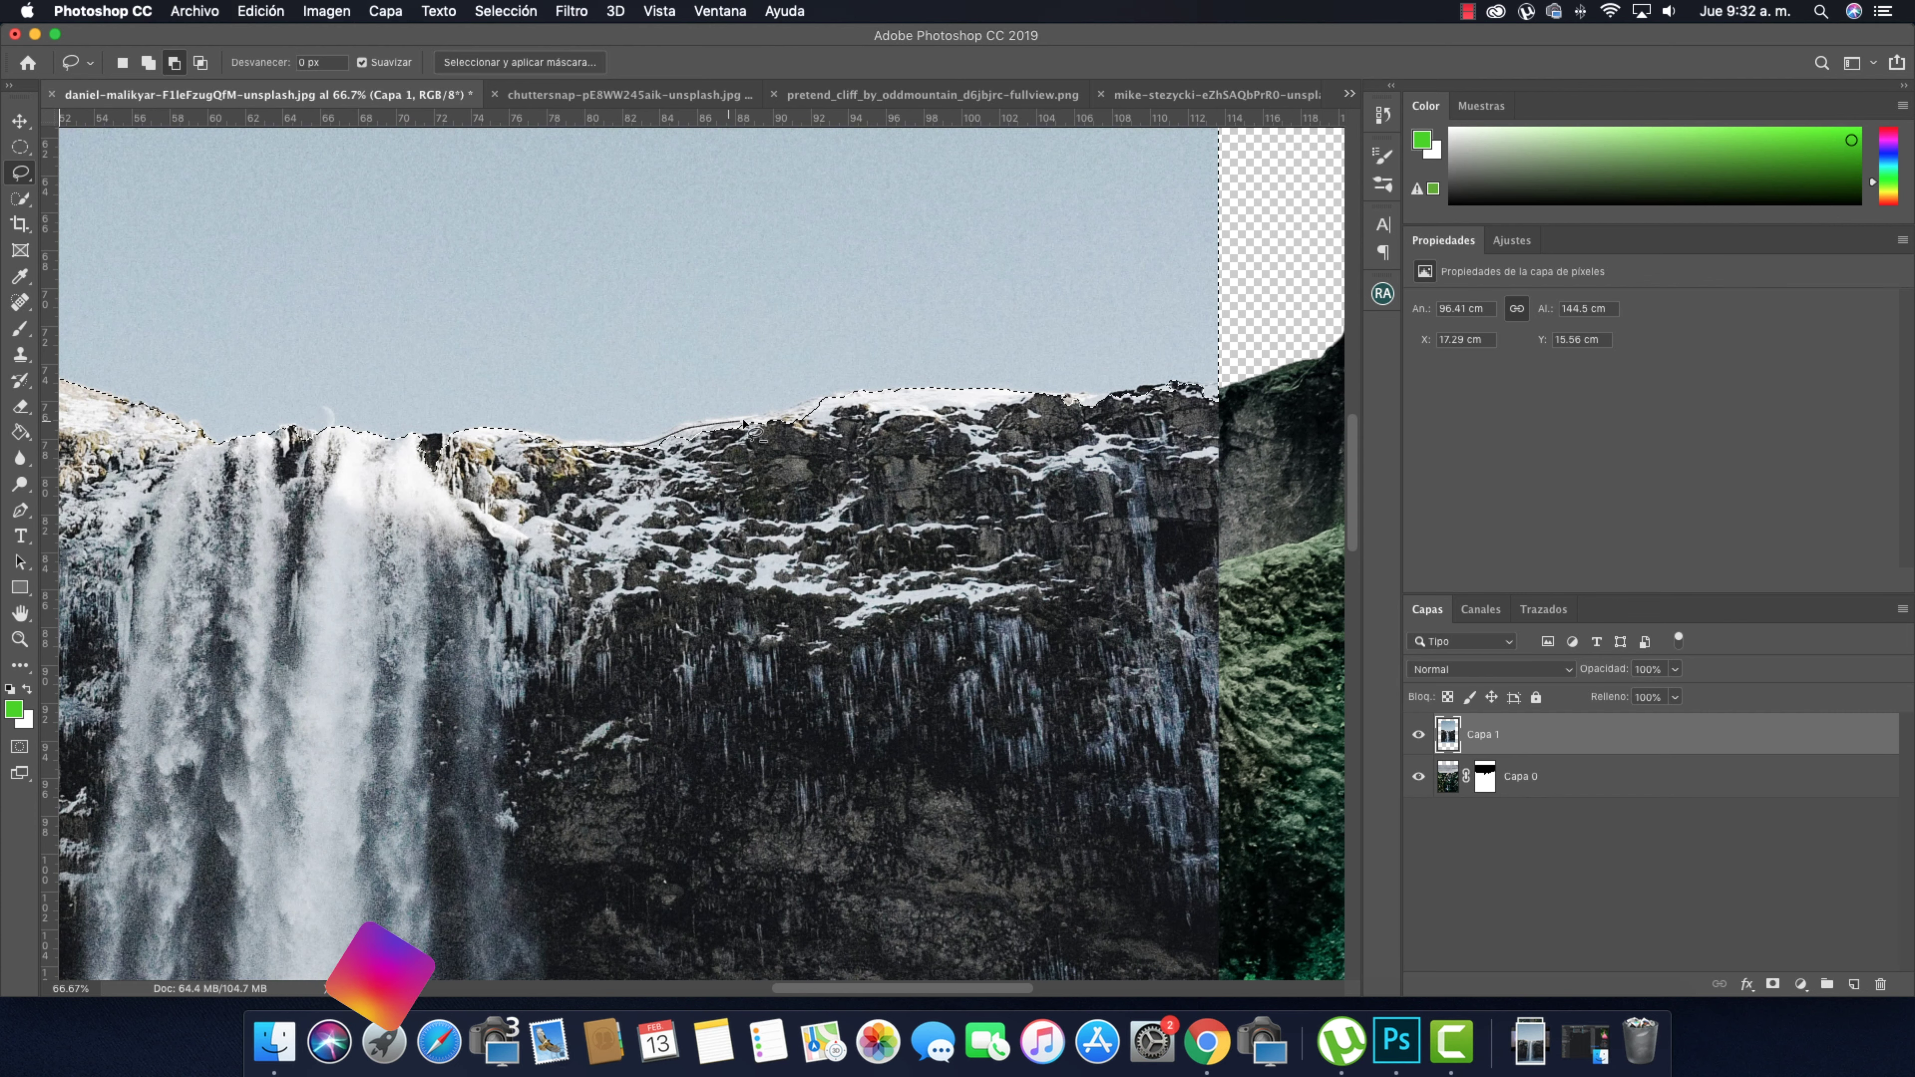
mouse_move(1032, 457)
left_mouse_down()
mouse_move(716, 415)
mouse_move(781, 403)
mouse_move(690, 449)
left_mouse_up()
scroll(690, 449, "down", 4)
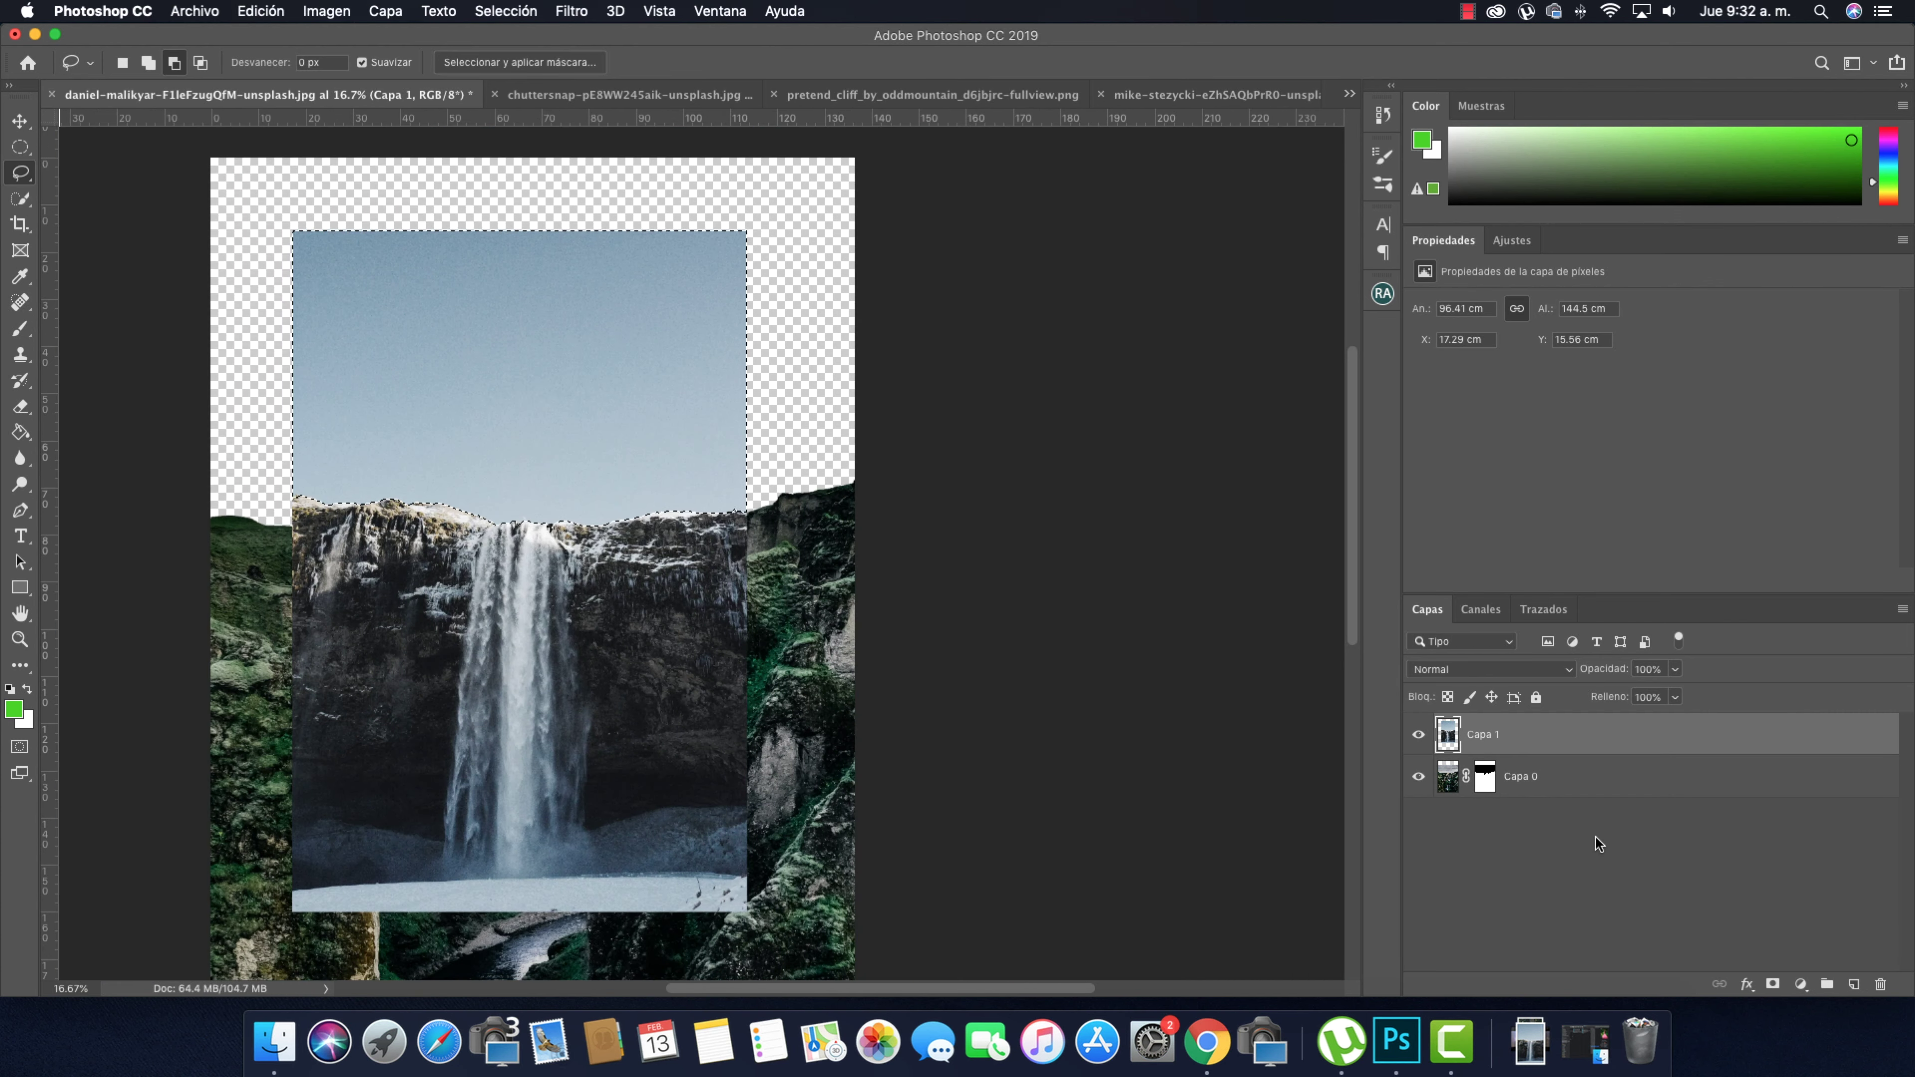
left_click(1773, 984)
scroll(1206, 778, "down", 1)
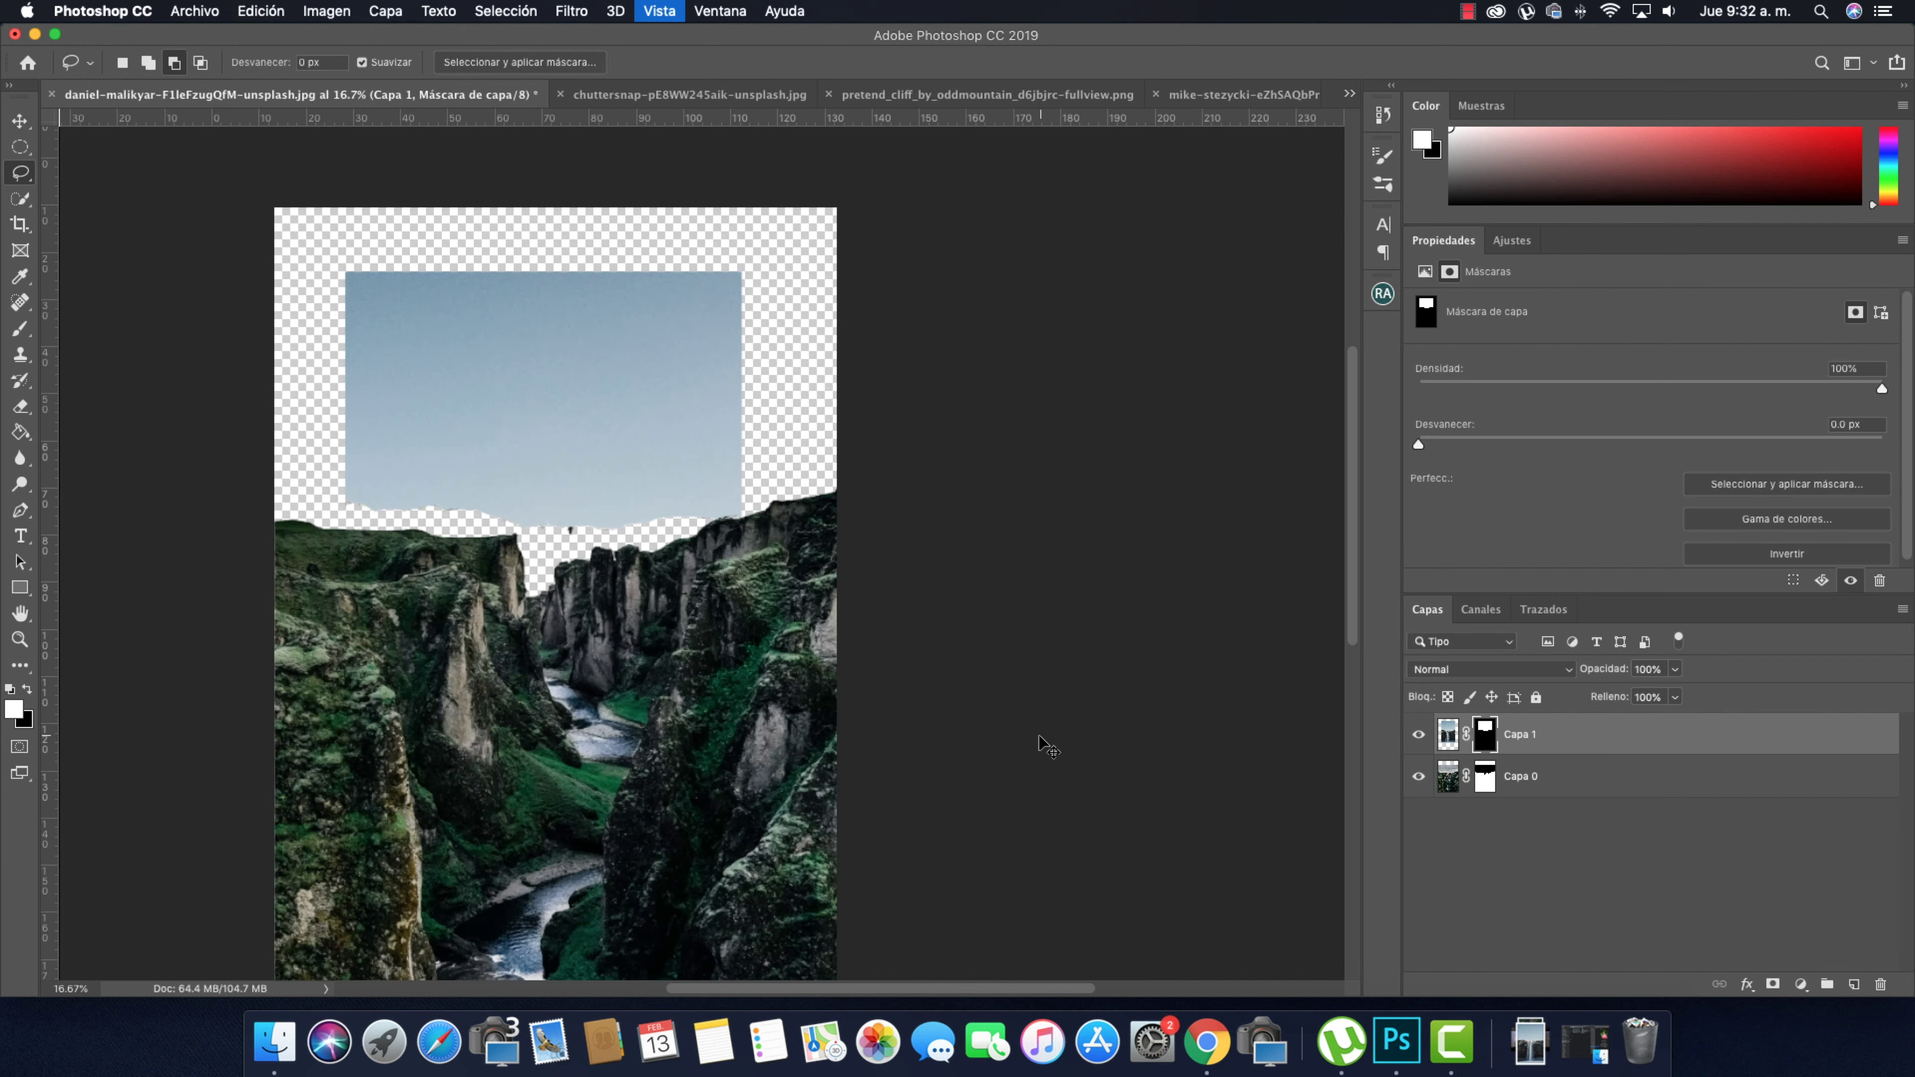
Invert the waterfall mask and mask out the photo's bottom strip with a rectangular selection
key("super+i")
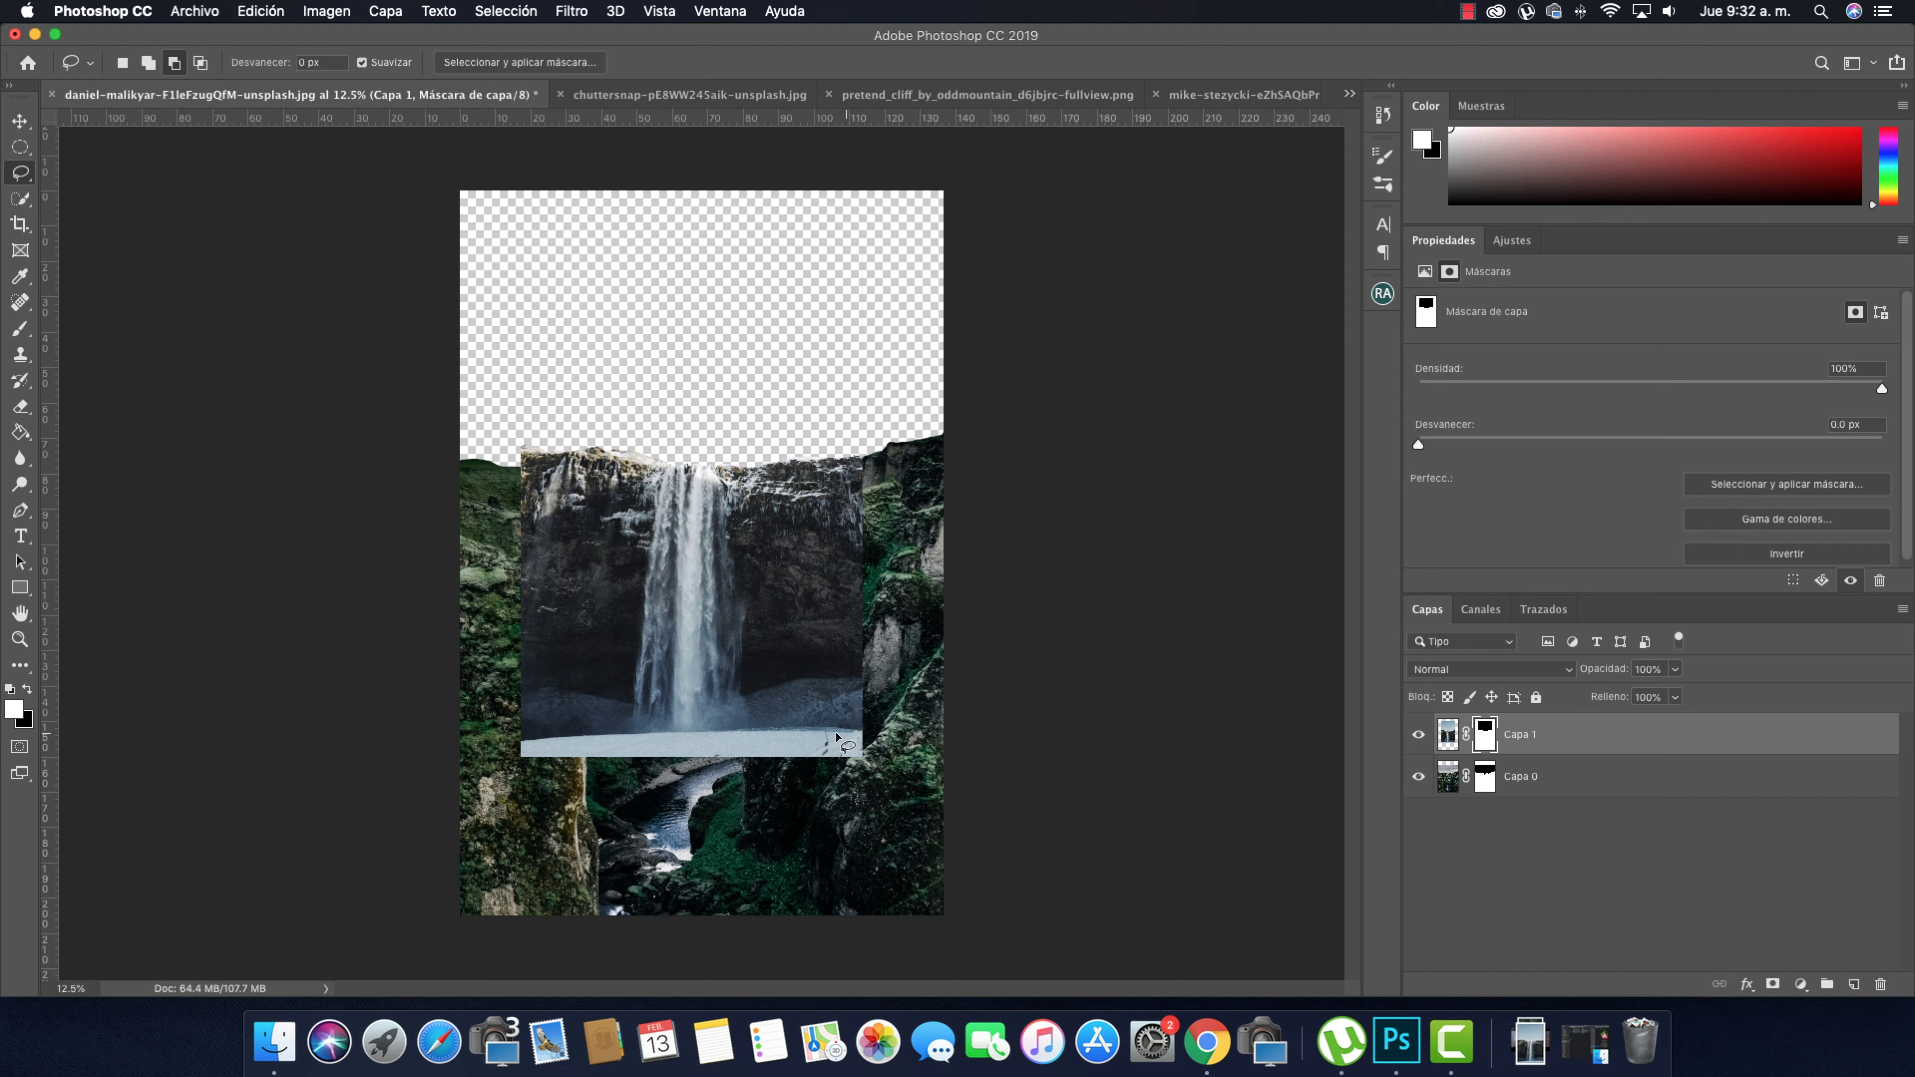
right_click(18, 151)
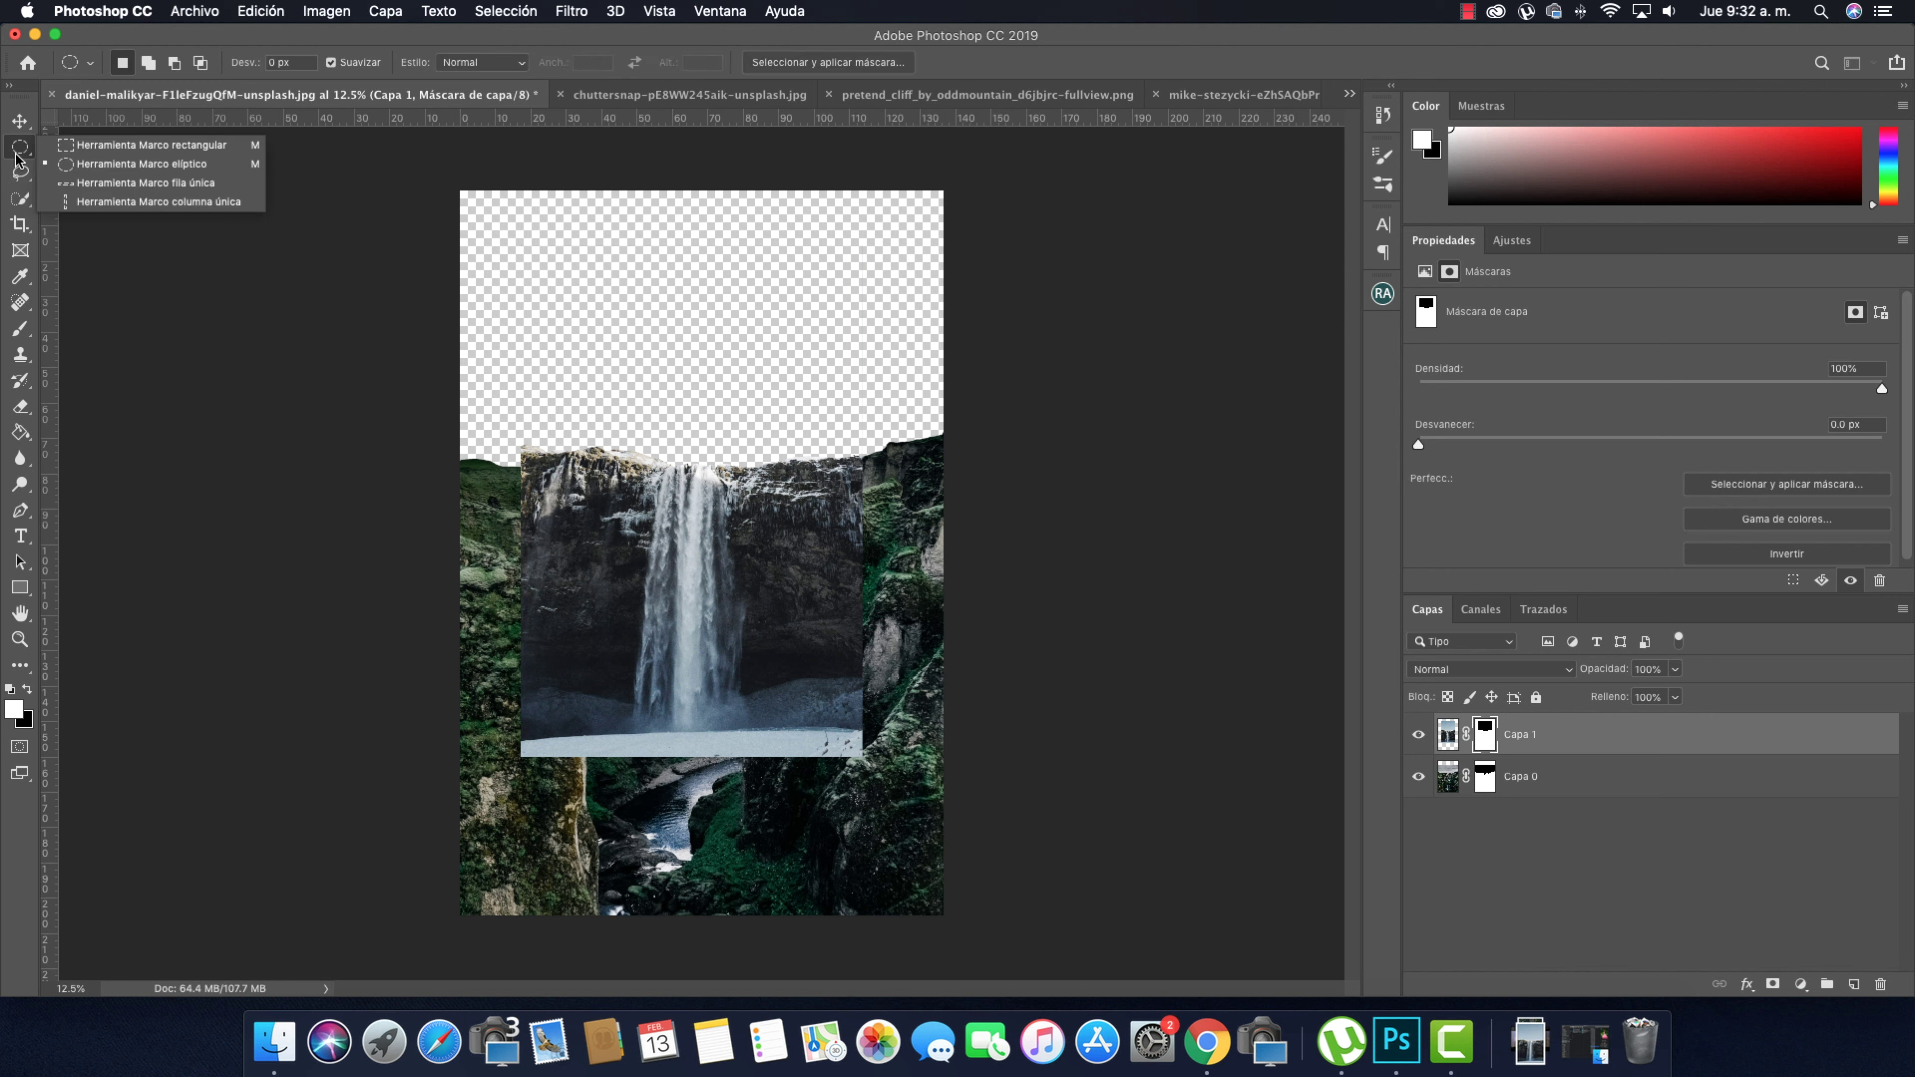
left_click(113, 143)
left_click_drag(860, 814, 496, 712)
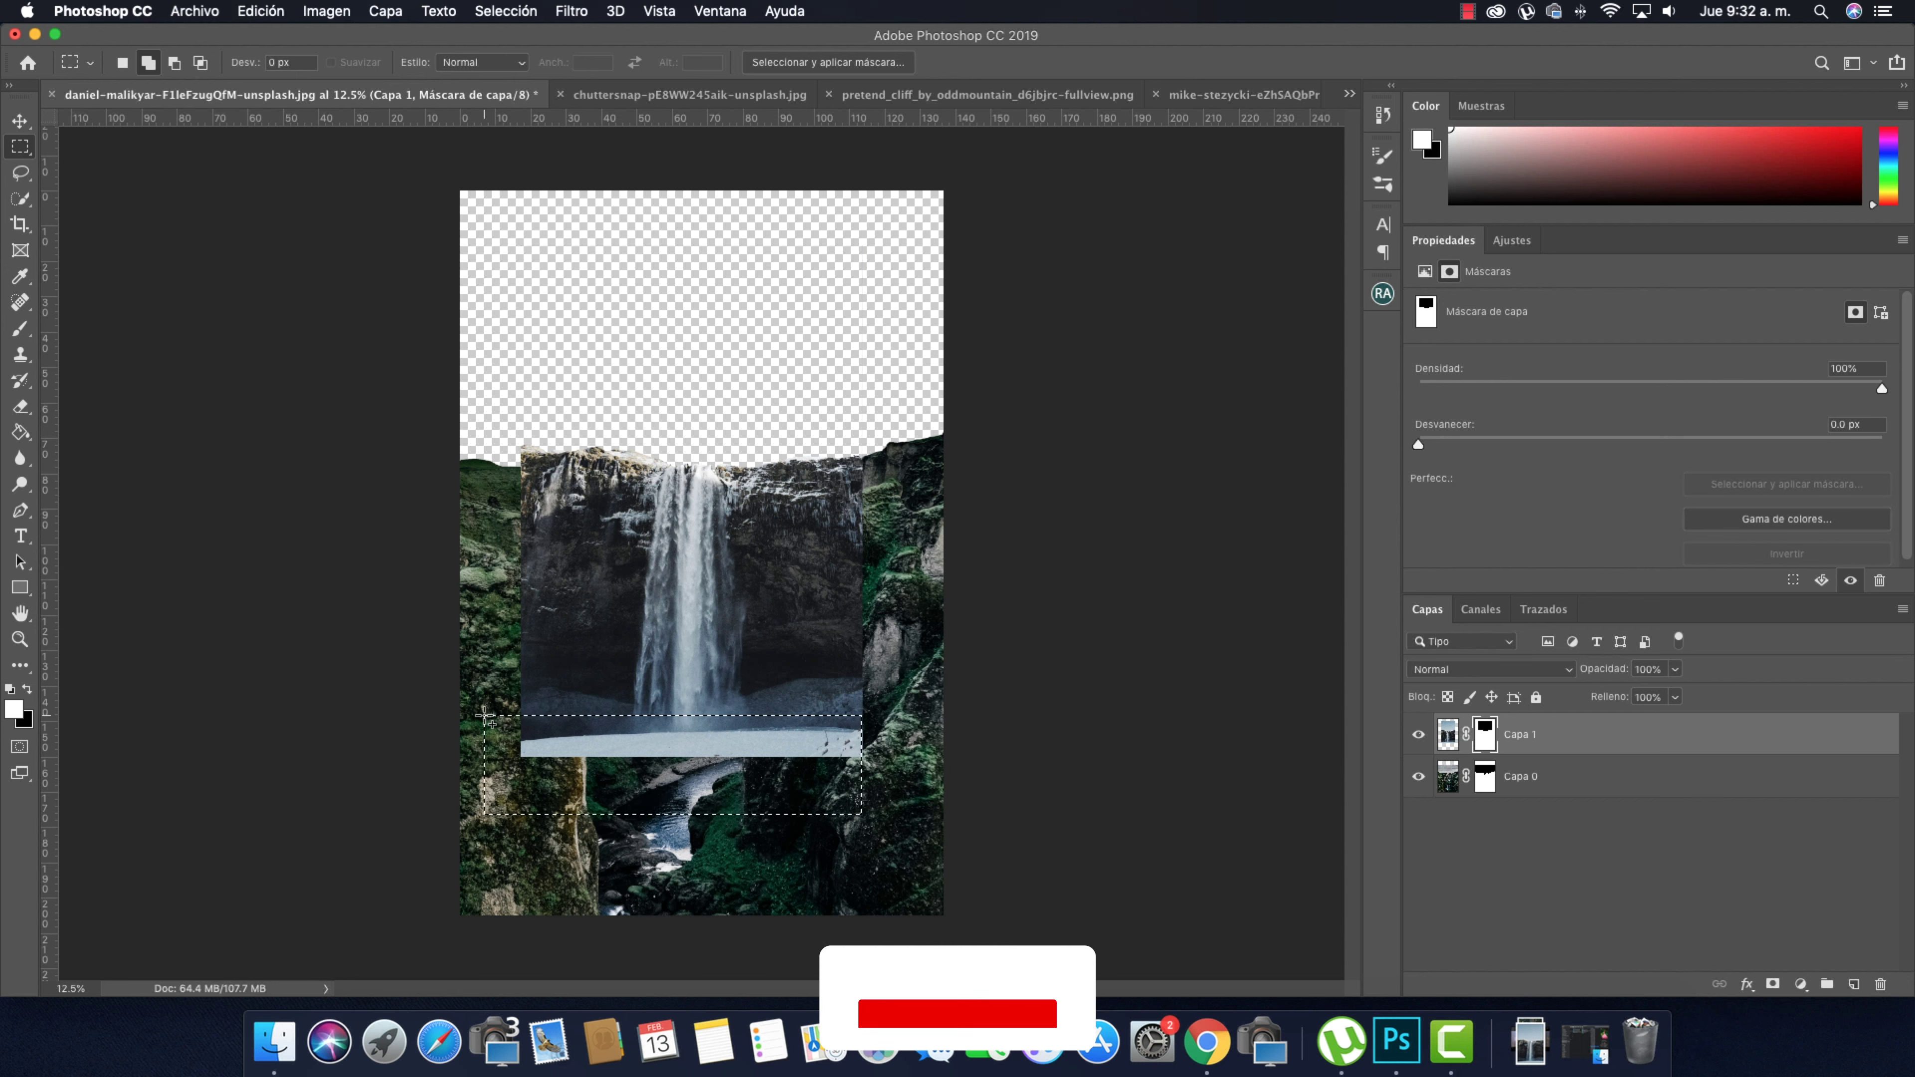
left_click_drag(501, 719, 892, 794)
key("Delete")
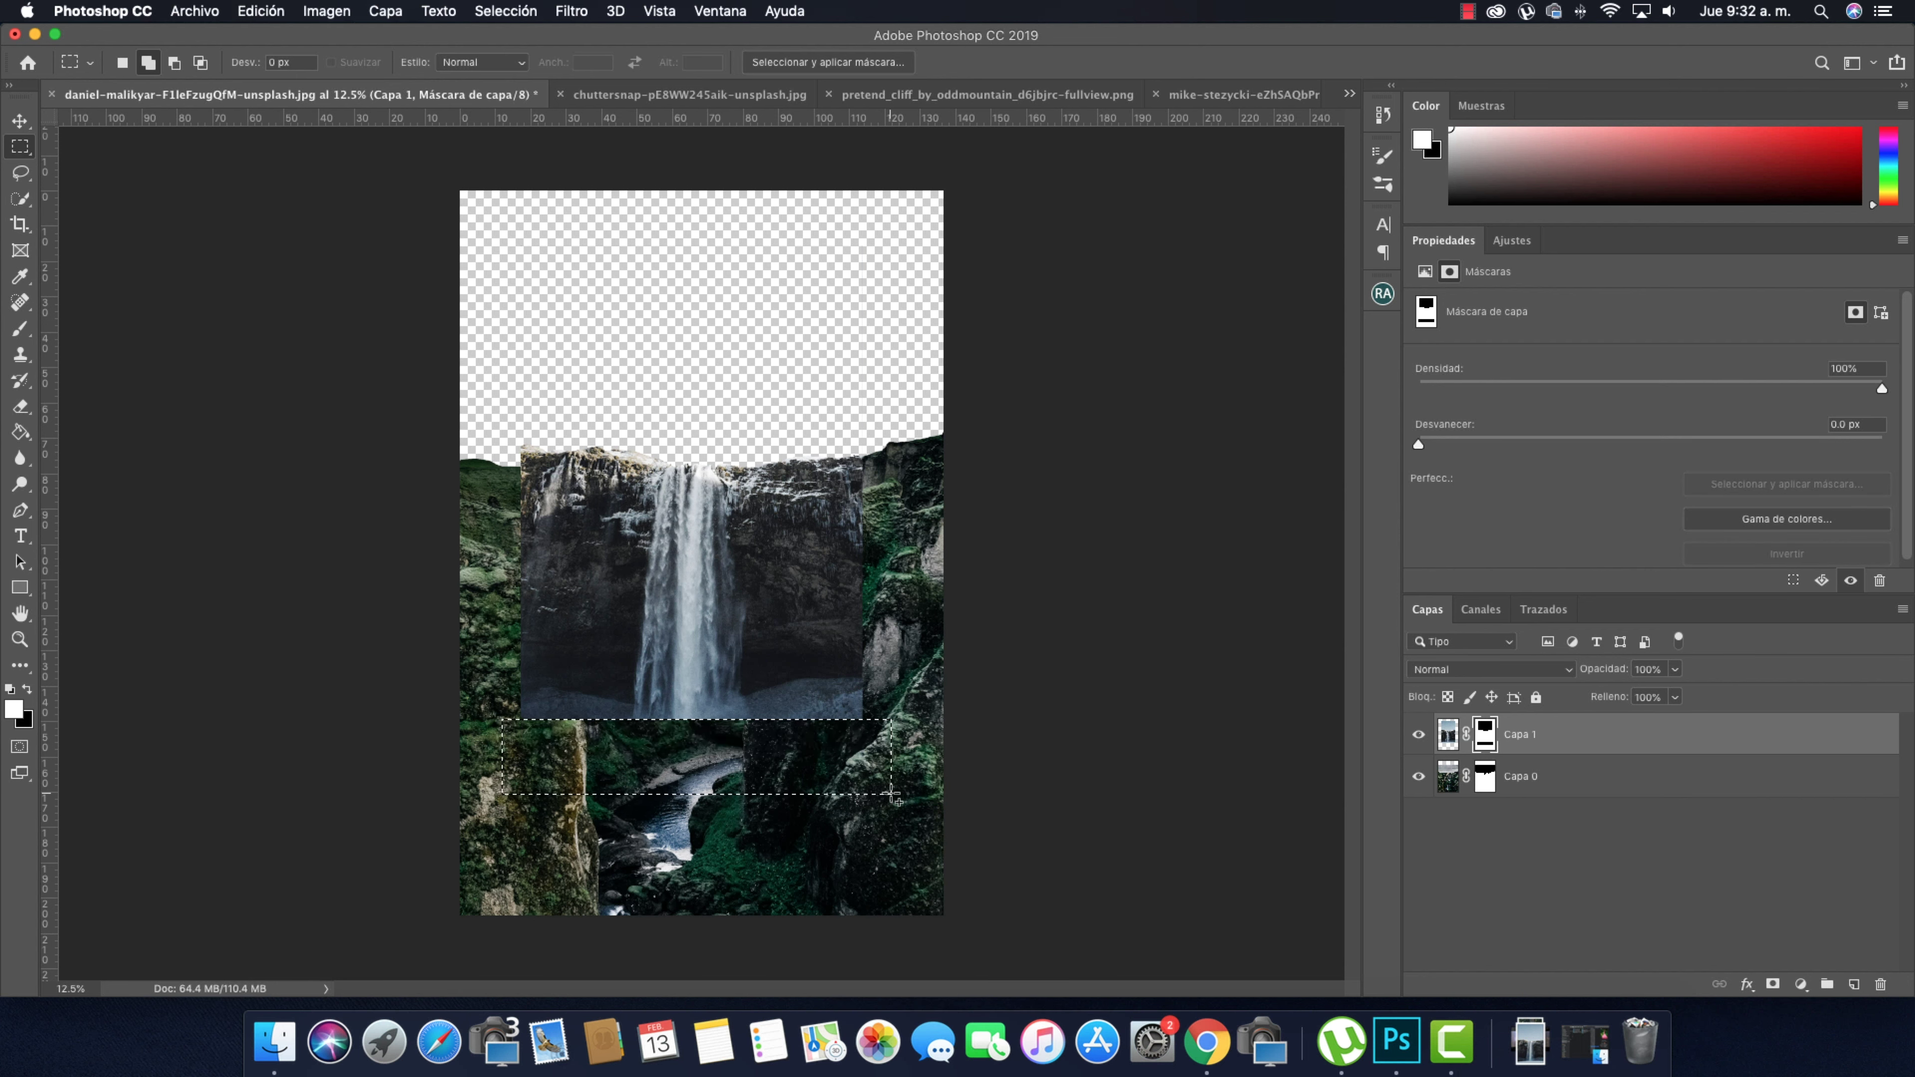
Place Capa 1 beneath the canyon layer Capa 0 and raise it above the gorge
key("v")
key("ctrl+d")
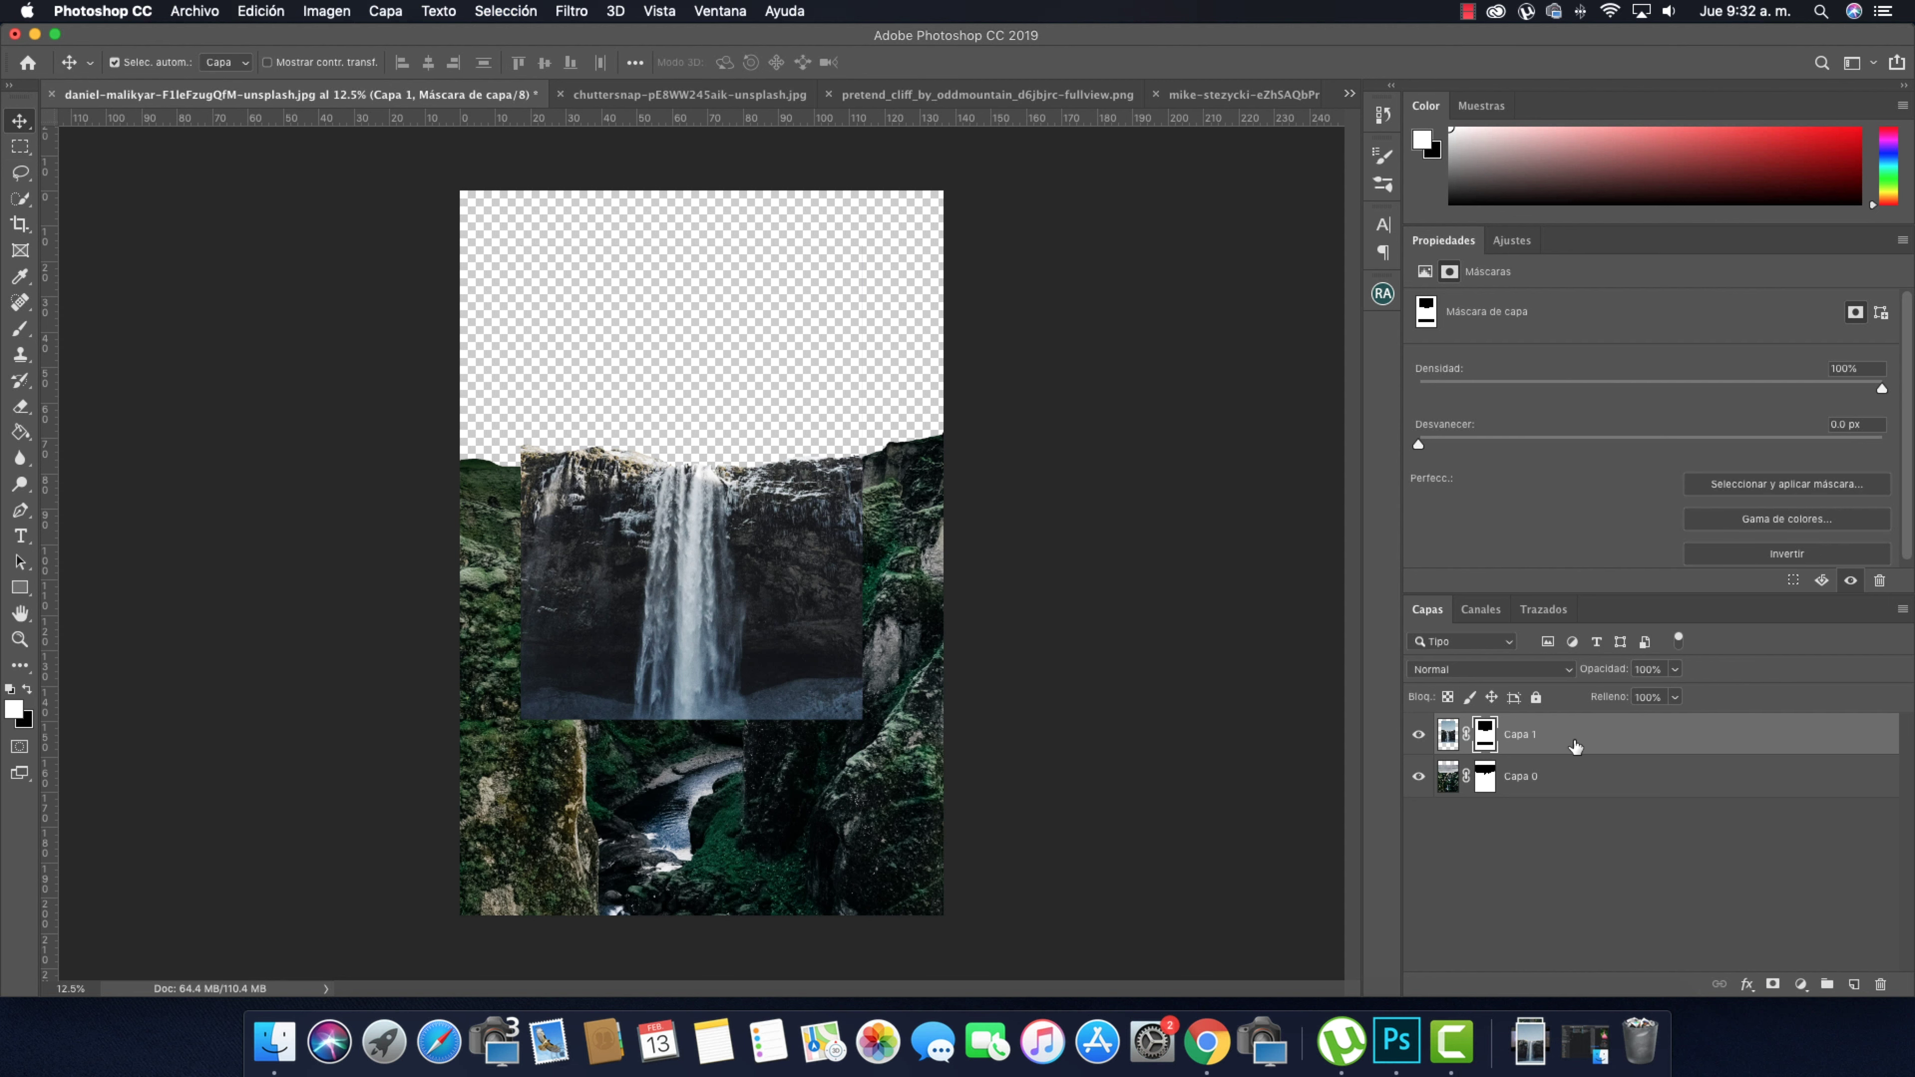
left_click_drag(1610, 742, 1553, 791)
left_click_drag(697, 468, 691, 296)
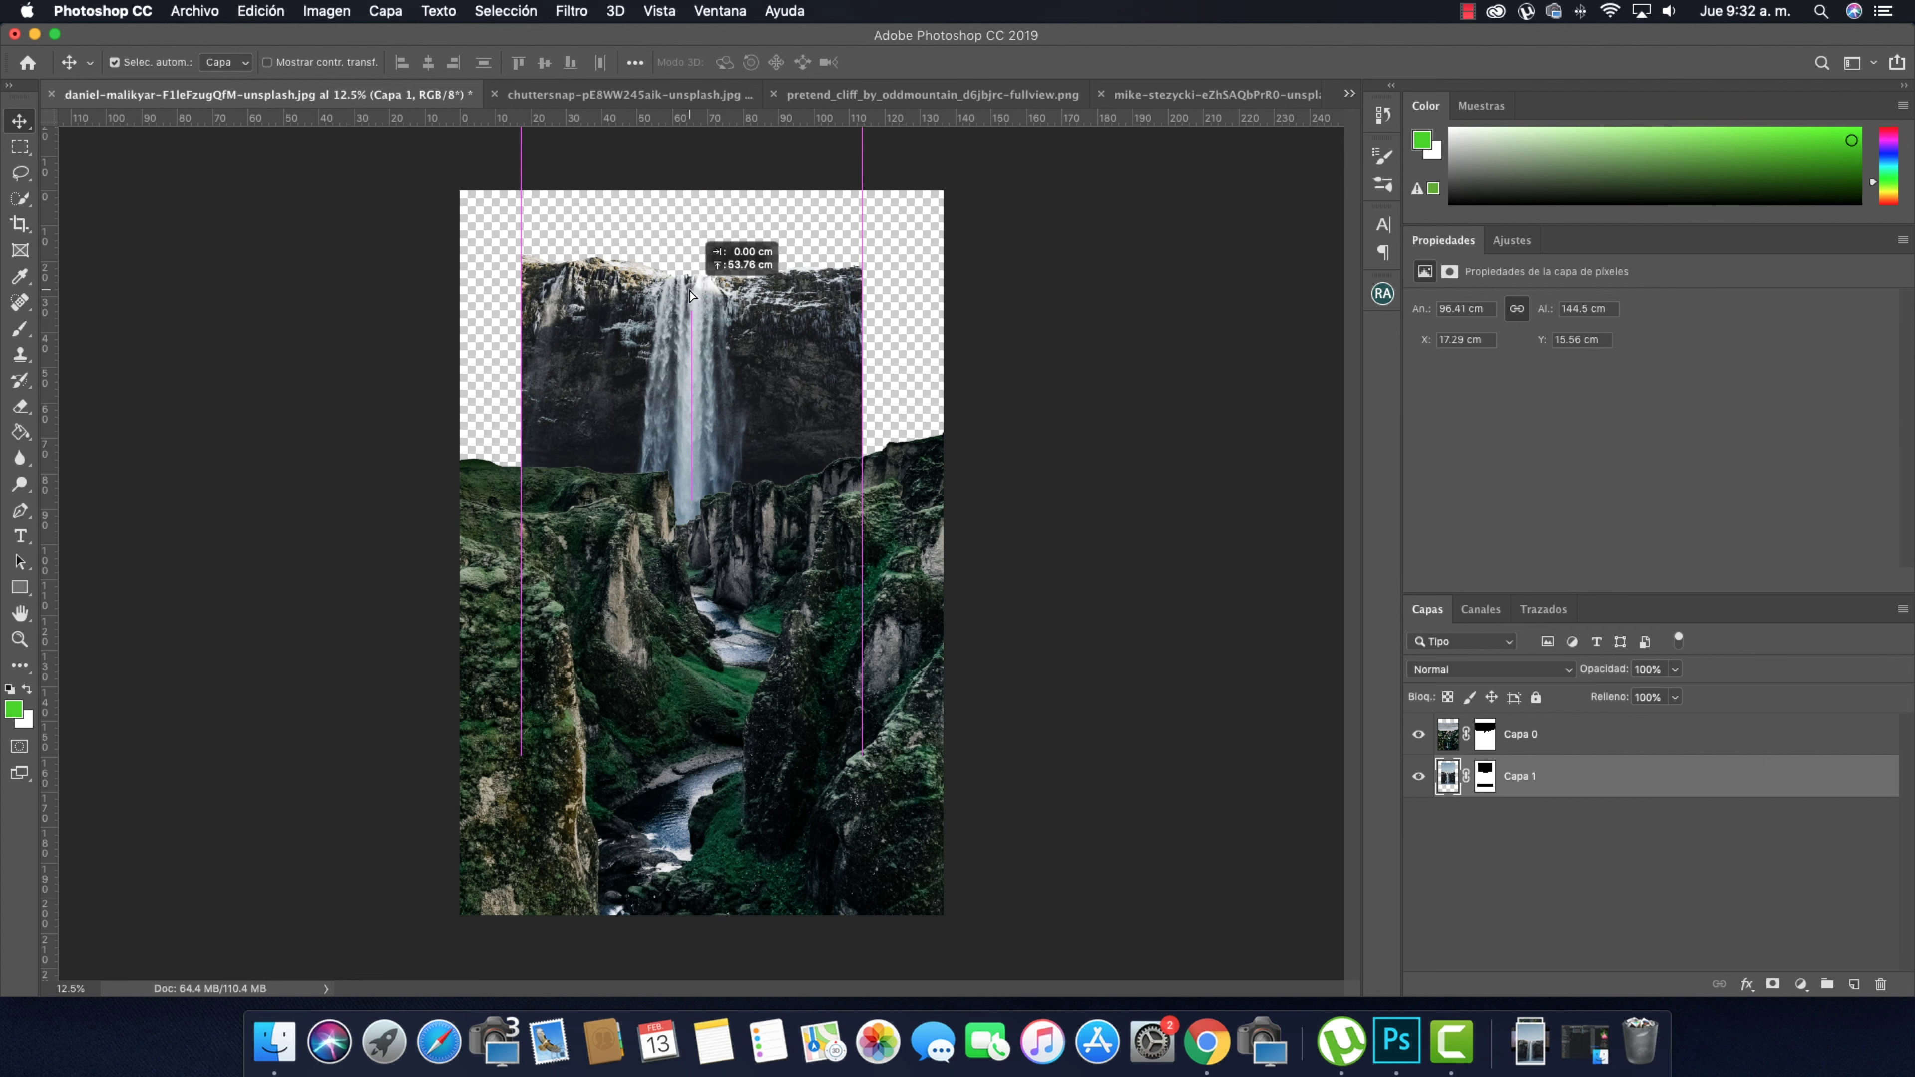
left_click_drag(691, 296, 691, 296)
Scale the waterfall layer to about 146% across the canvas top, then zoom to 100%
key("ctrl+t")
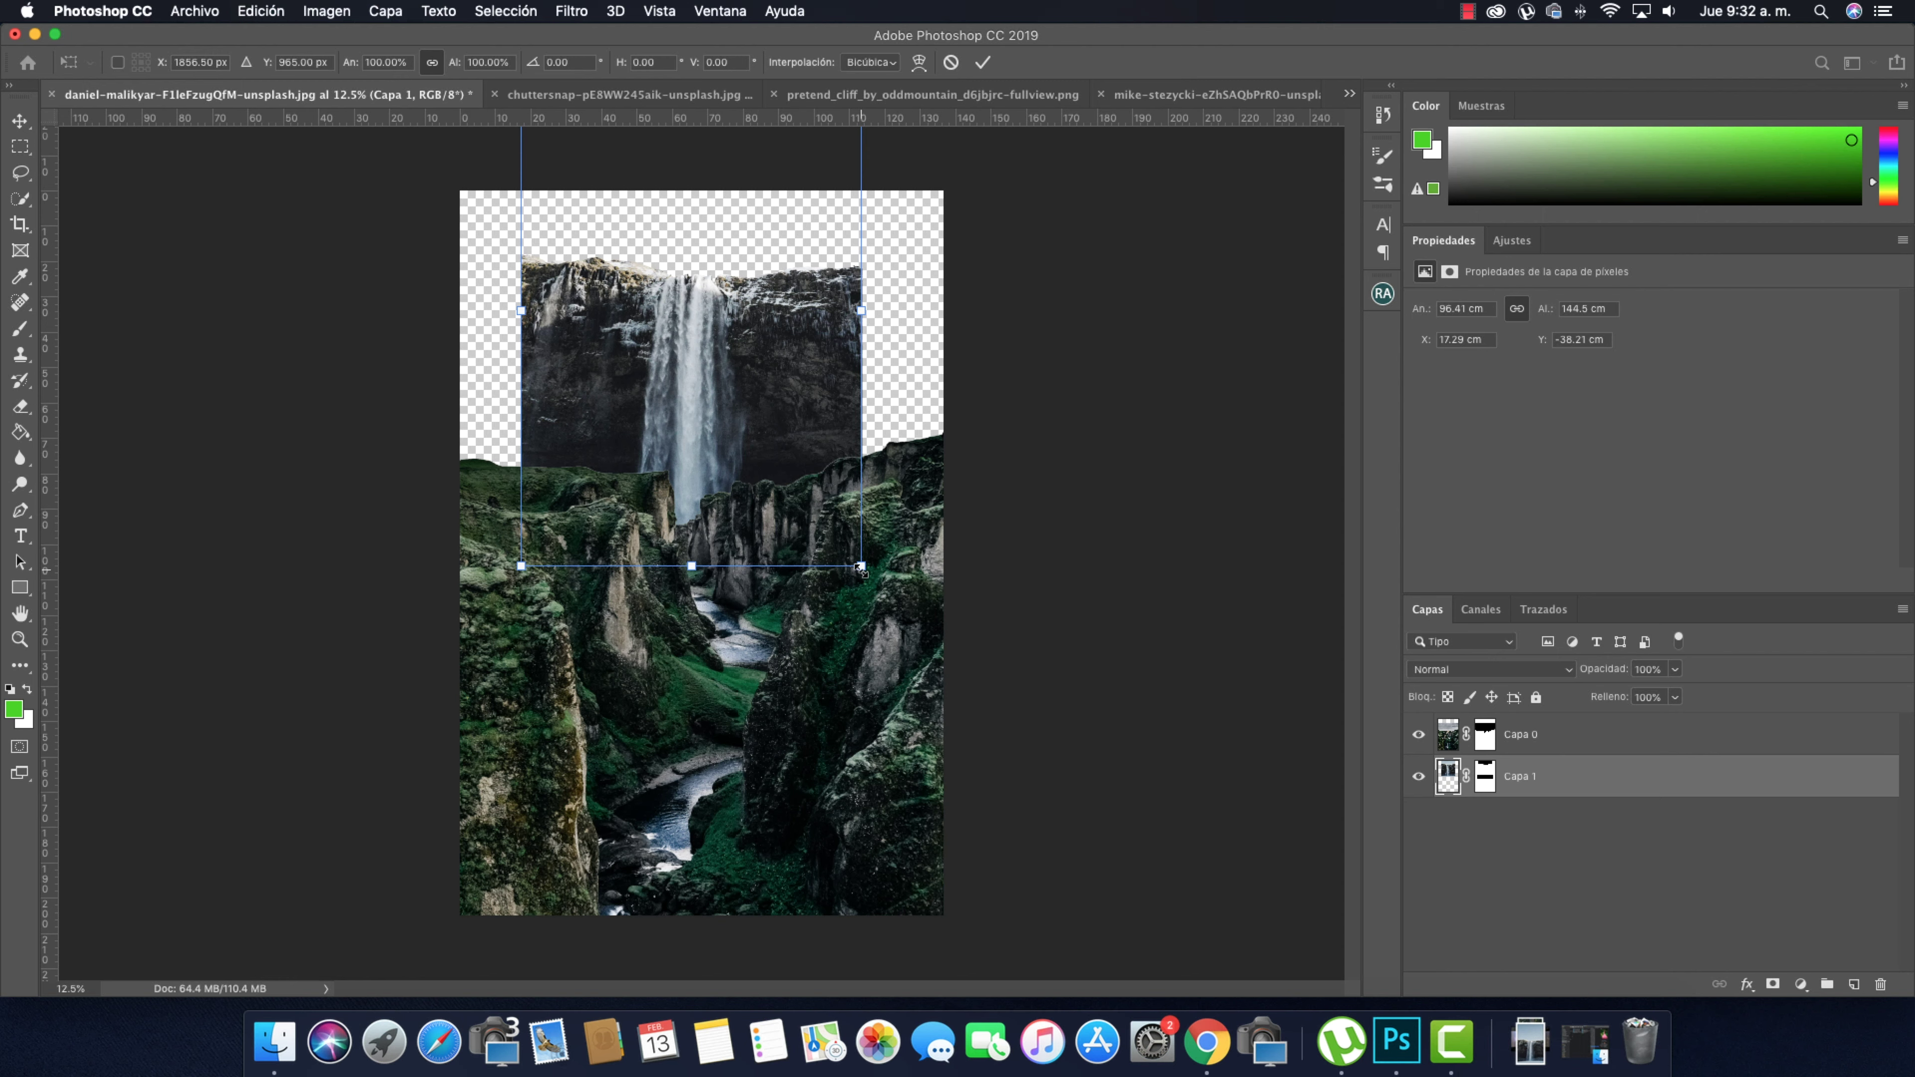
left_click_drag(860, 565, 1006, 781)
mouse_move(658, 406)
left_mouse_down()
mouse_move(571, 321)
mouse_move(591, 217)
left_mouse_up()
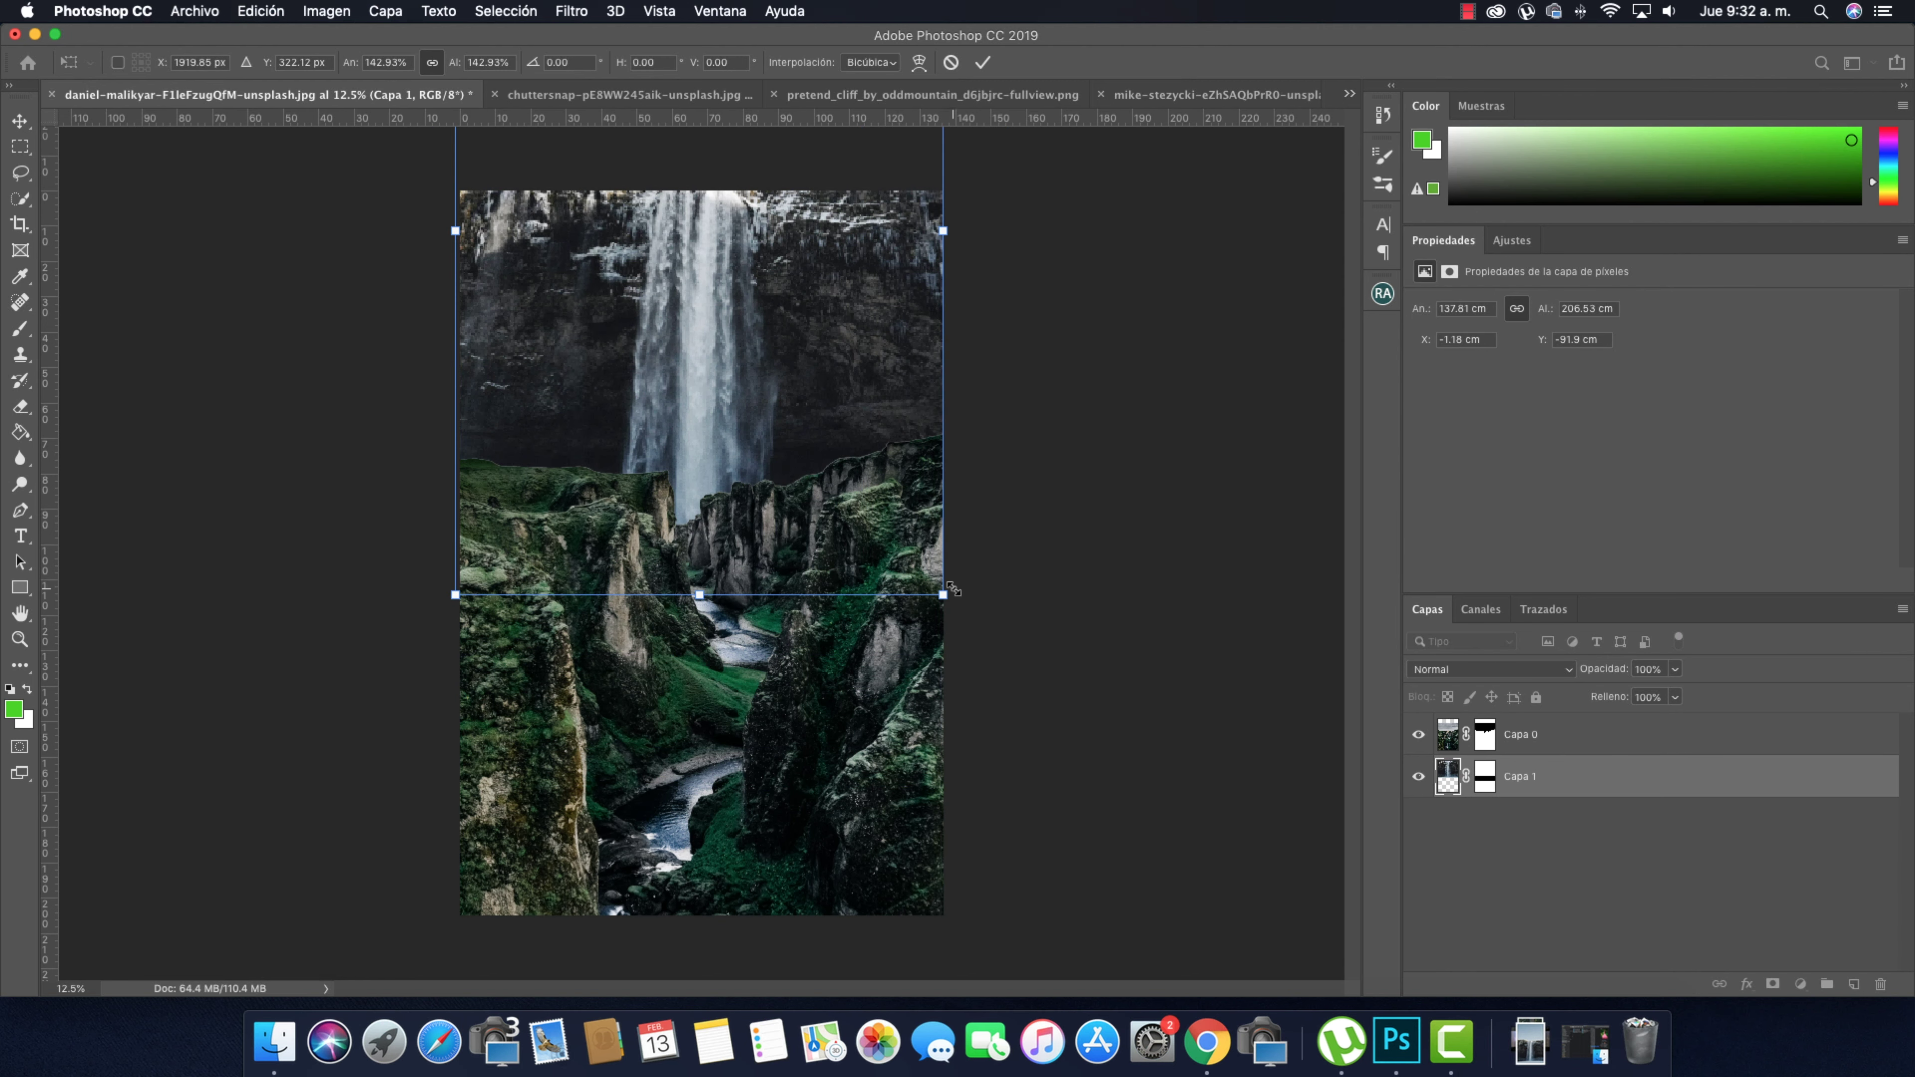
left_click_drag(943, 595, 940, 602)
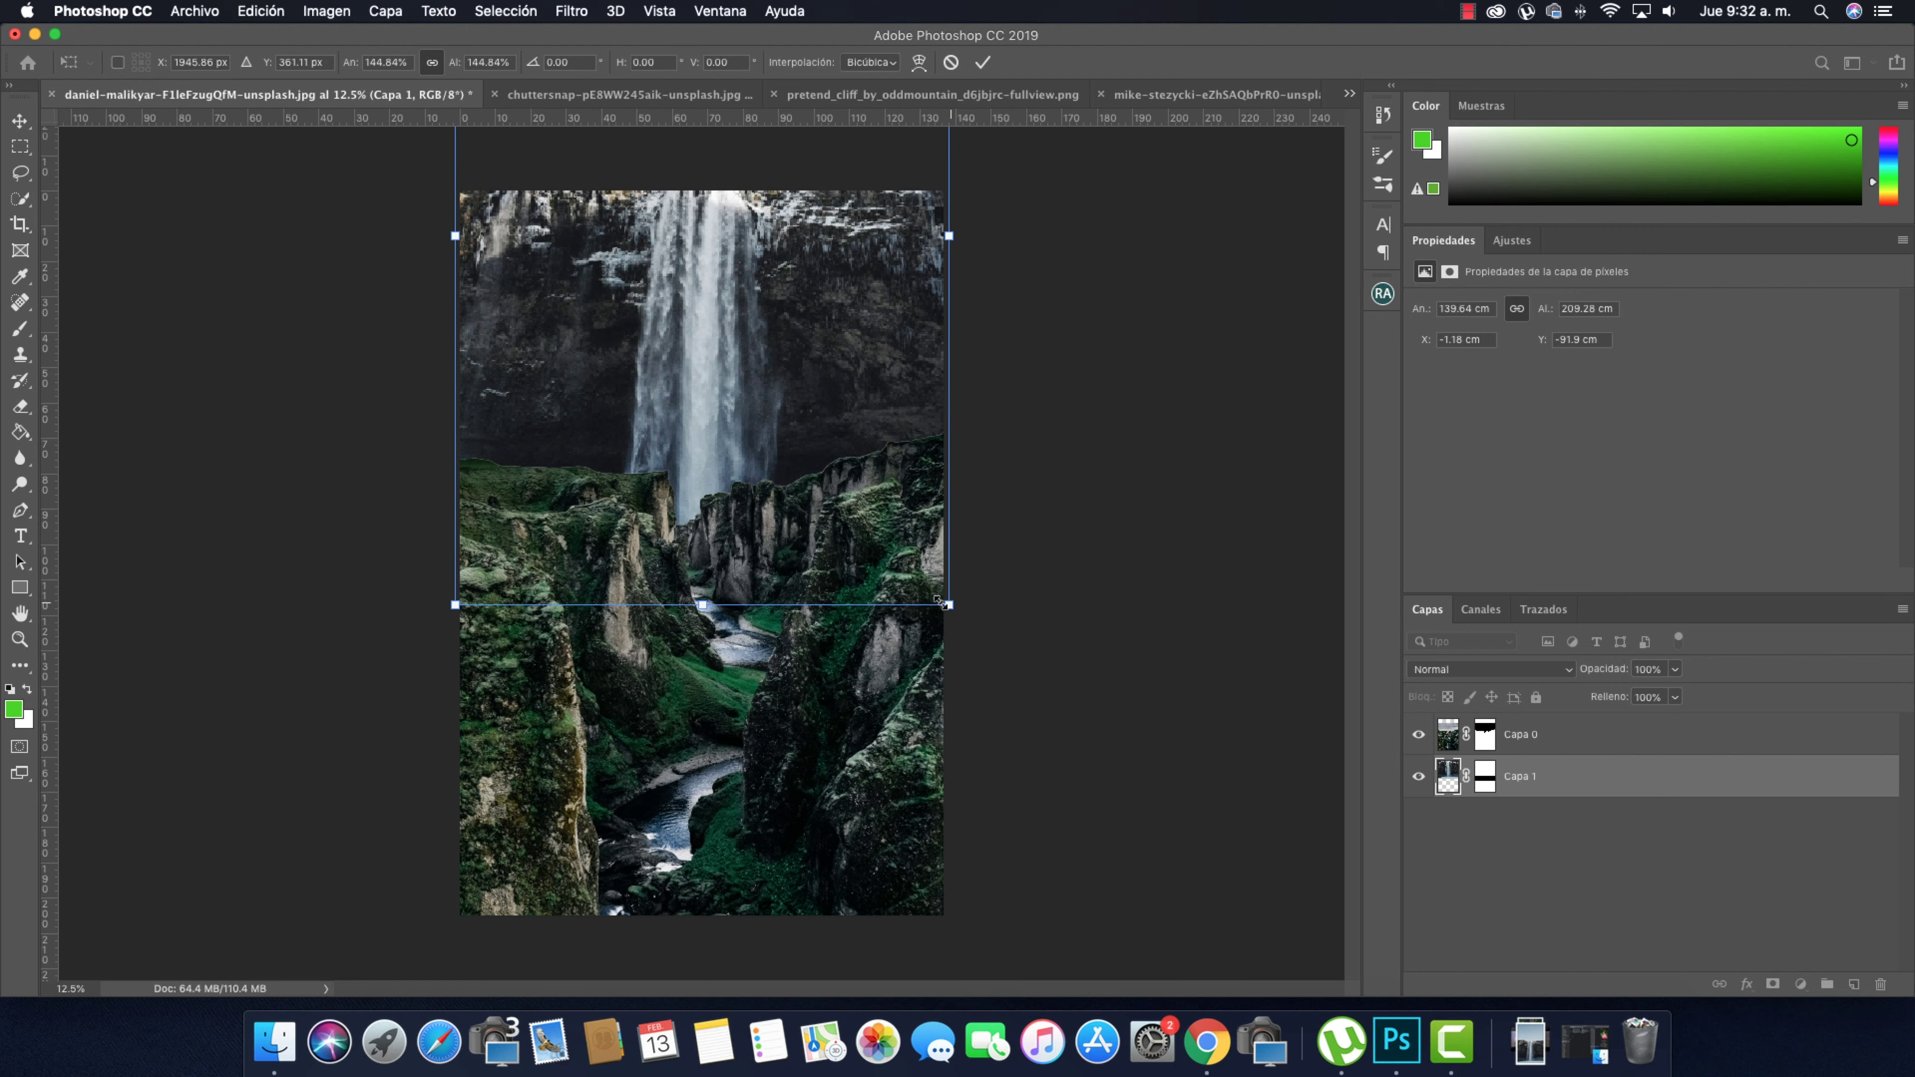
left_click_drag(454, 607, 449, 613)
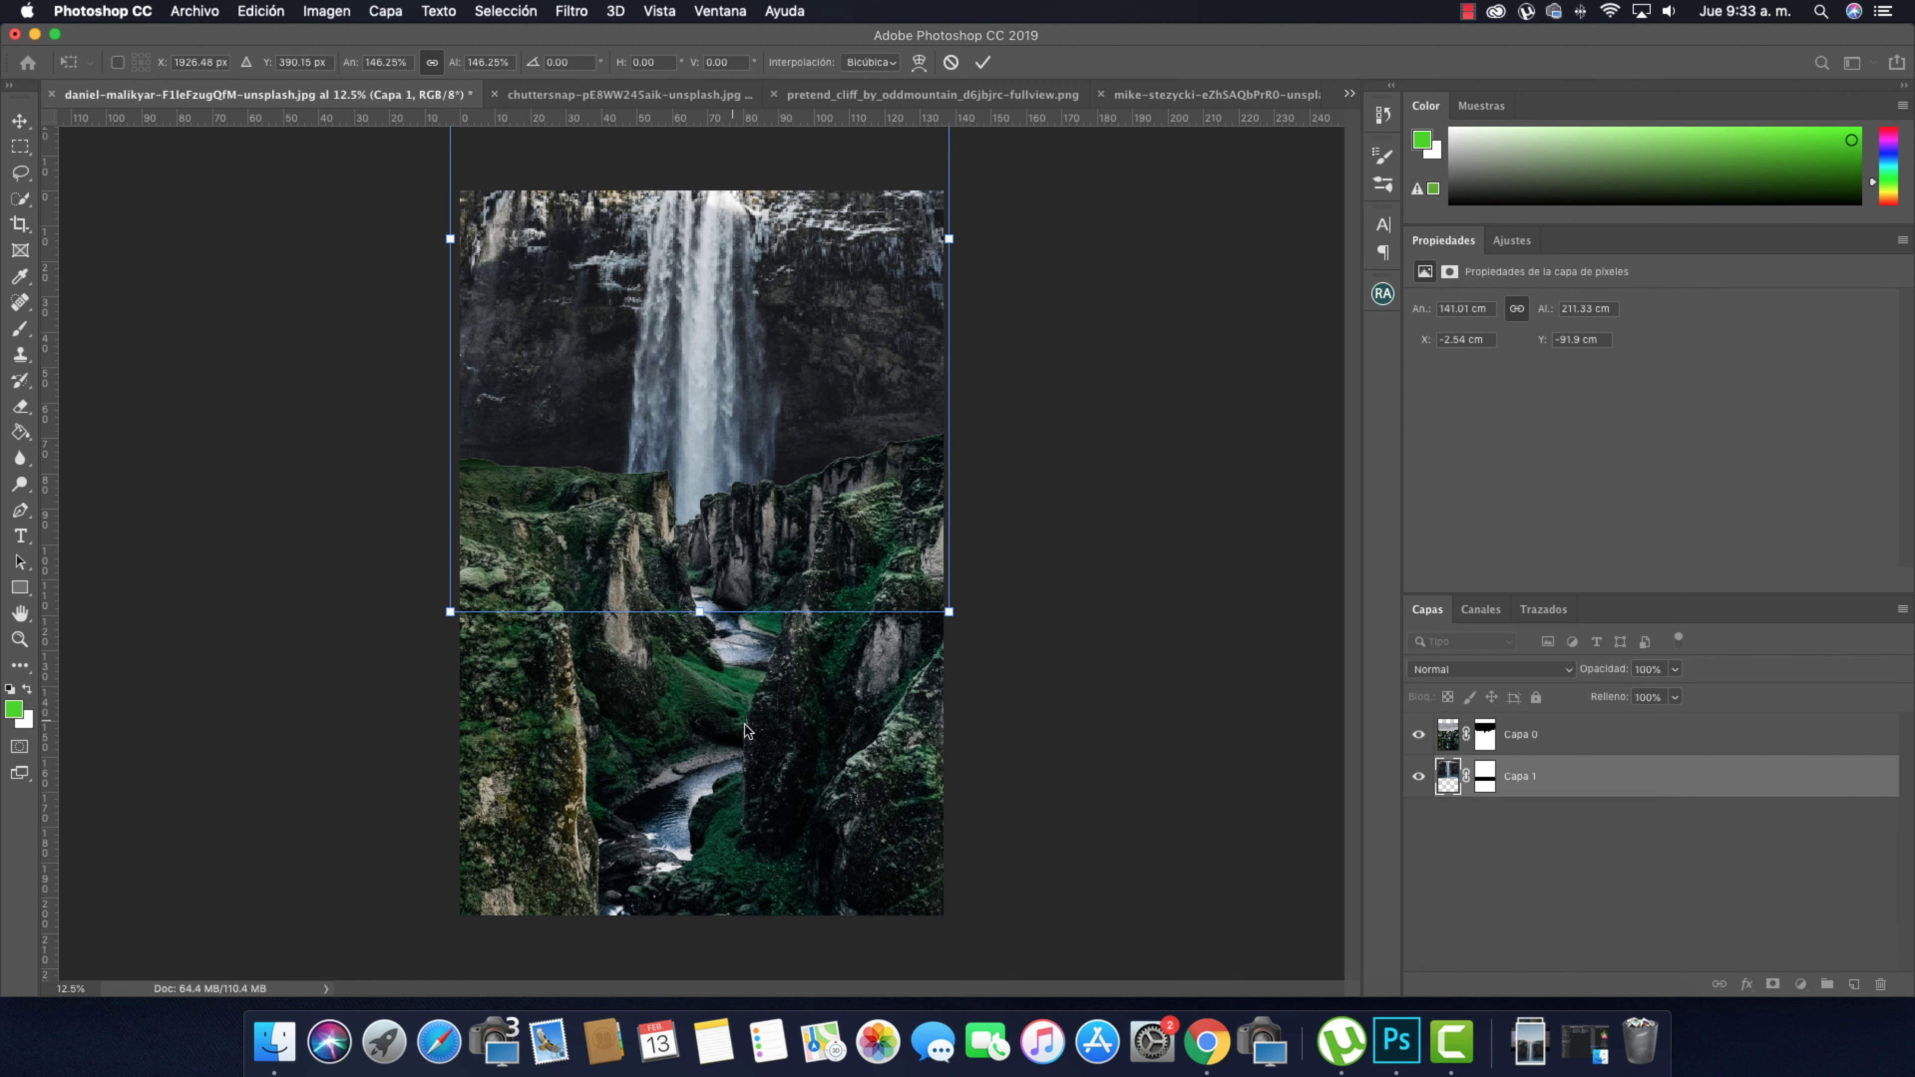
key("Return")
double_click(19, 639)
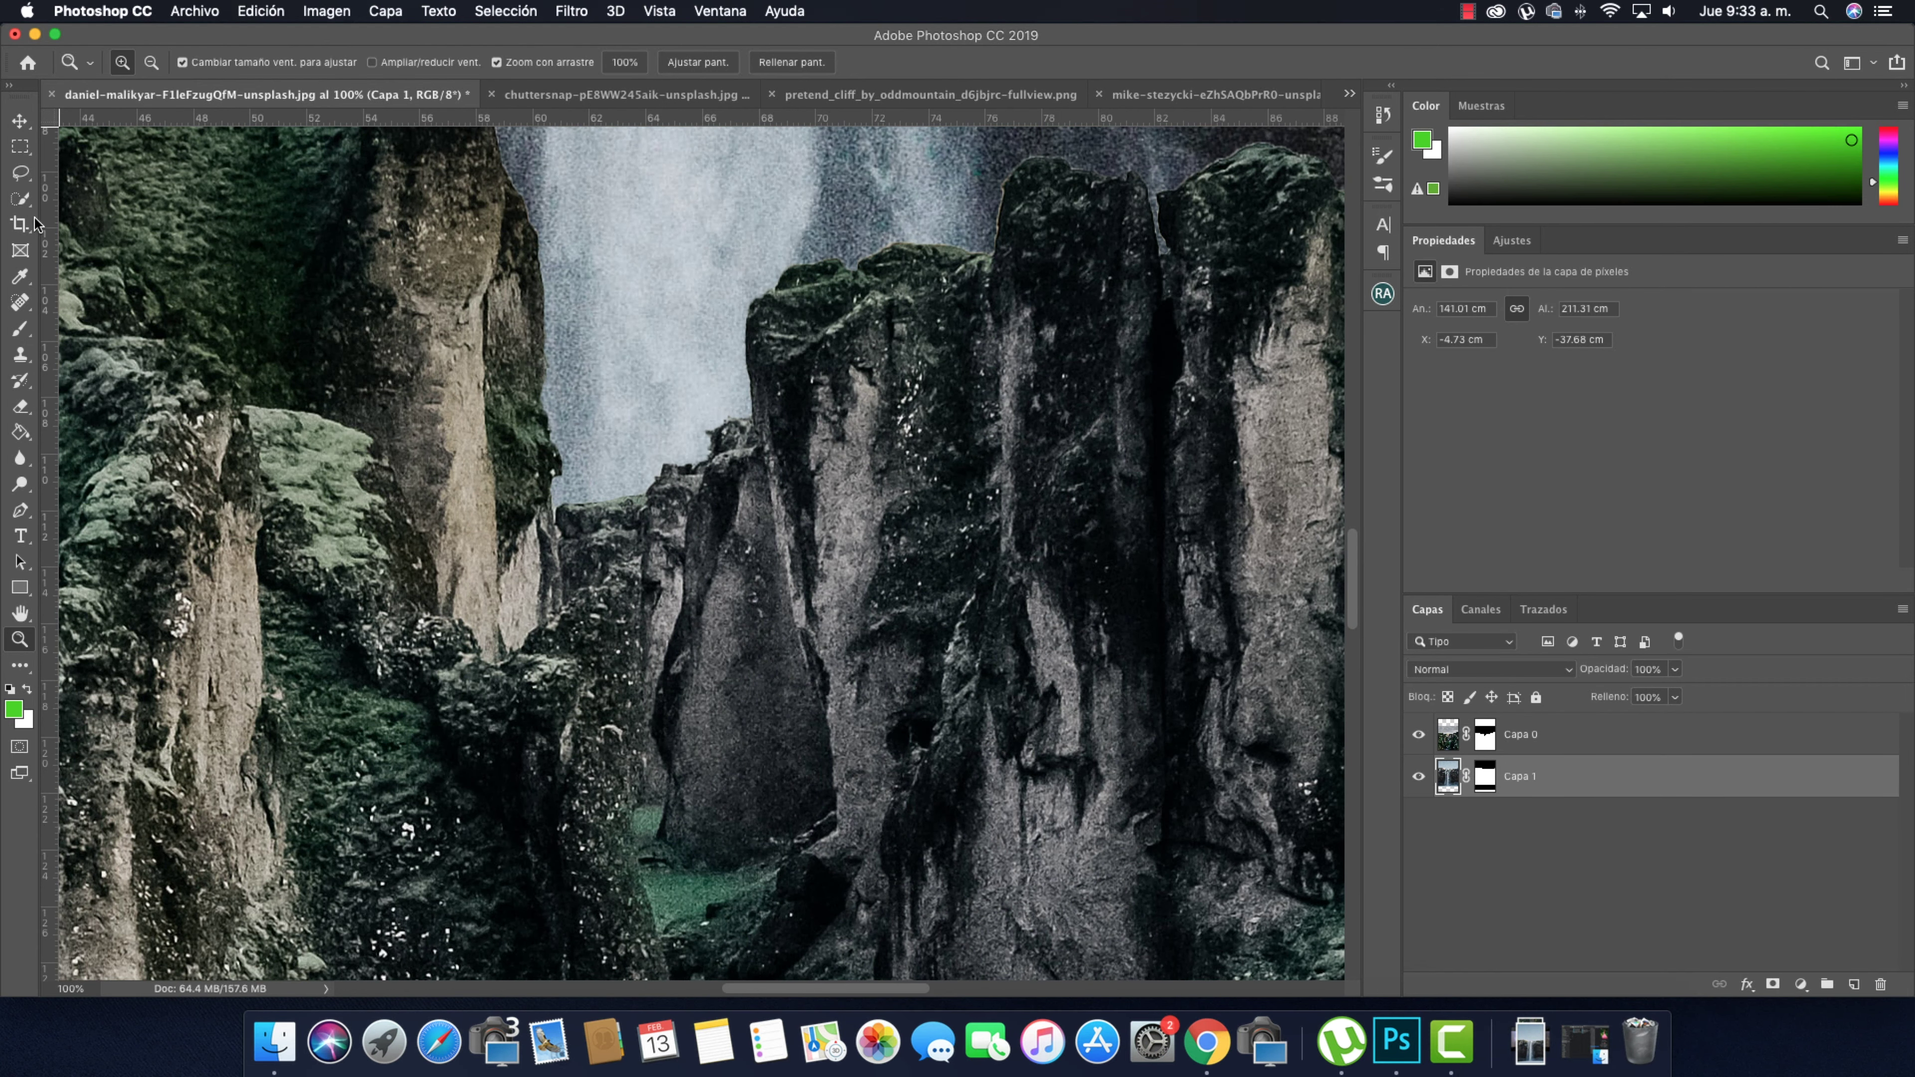
Trace the gorge between the central cliffs with a closed Pen path
key("p")
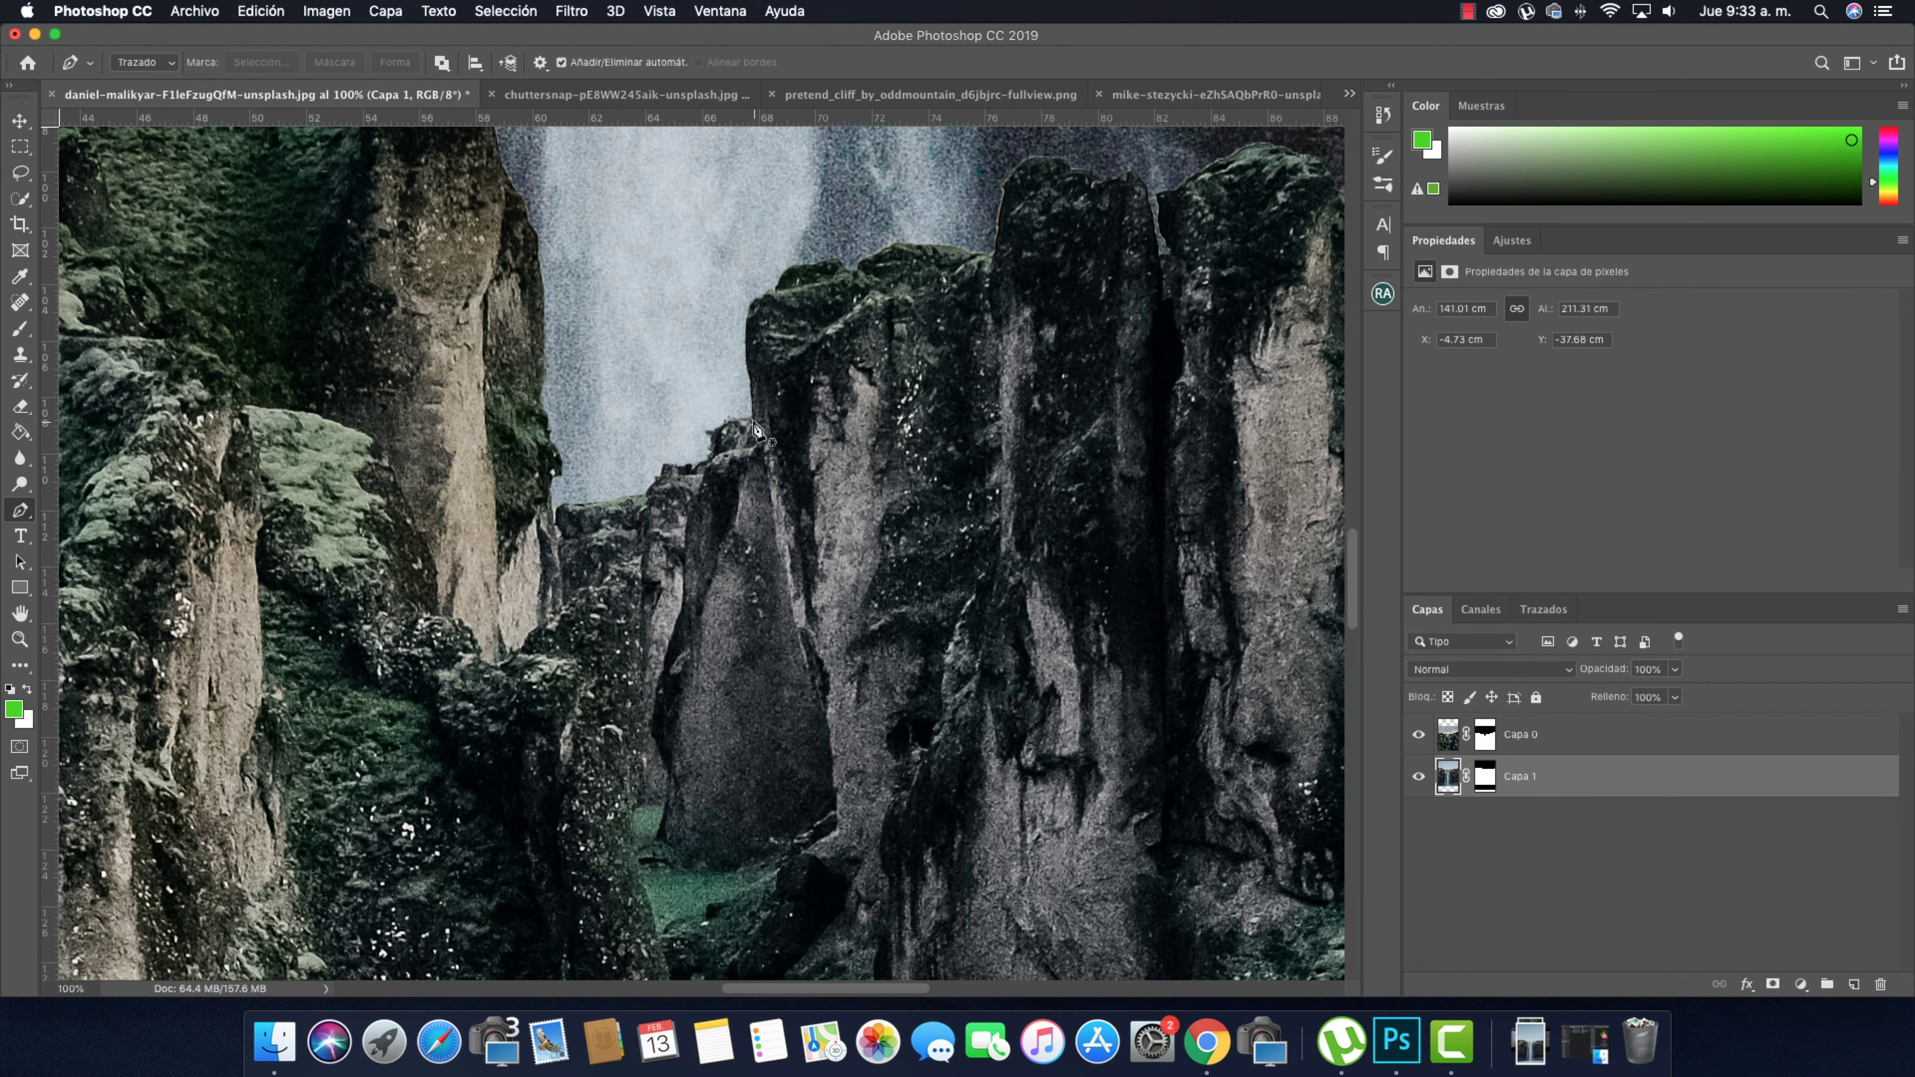
left_click(751, 413)
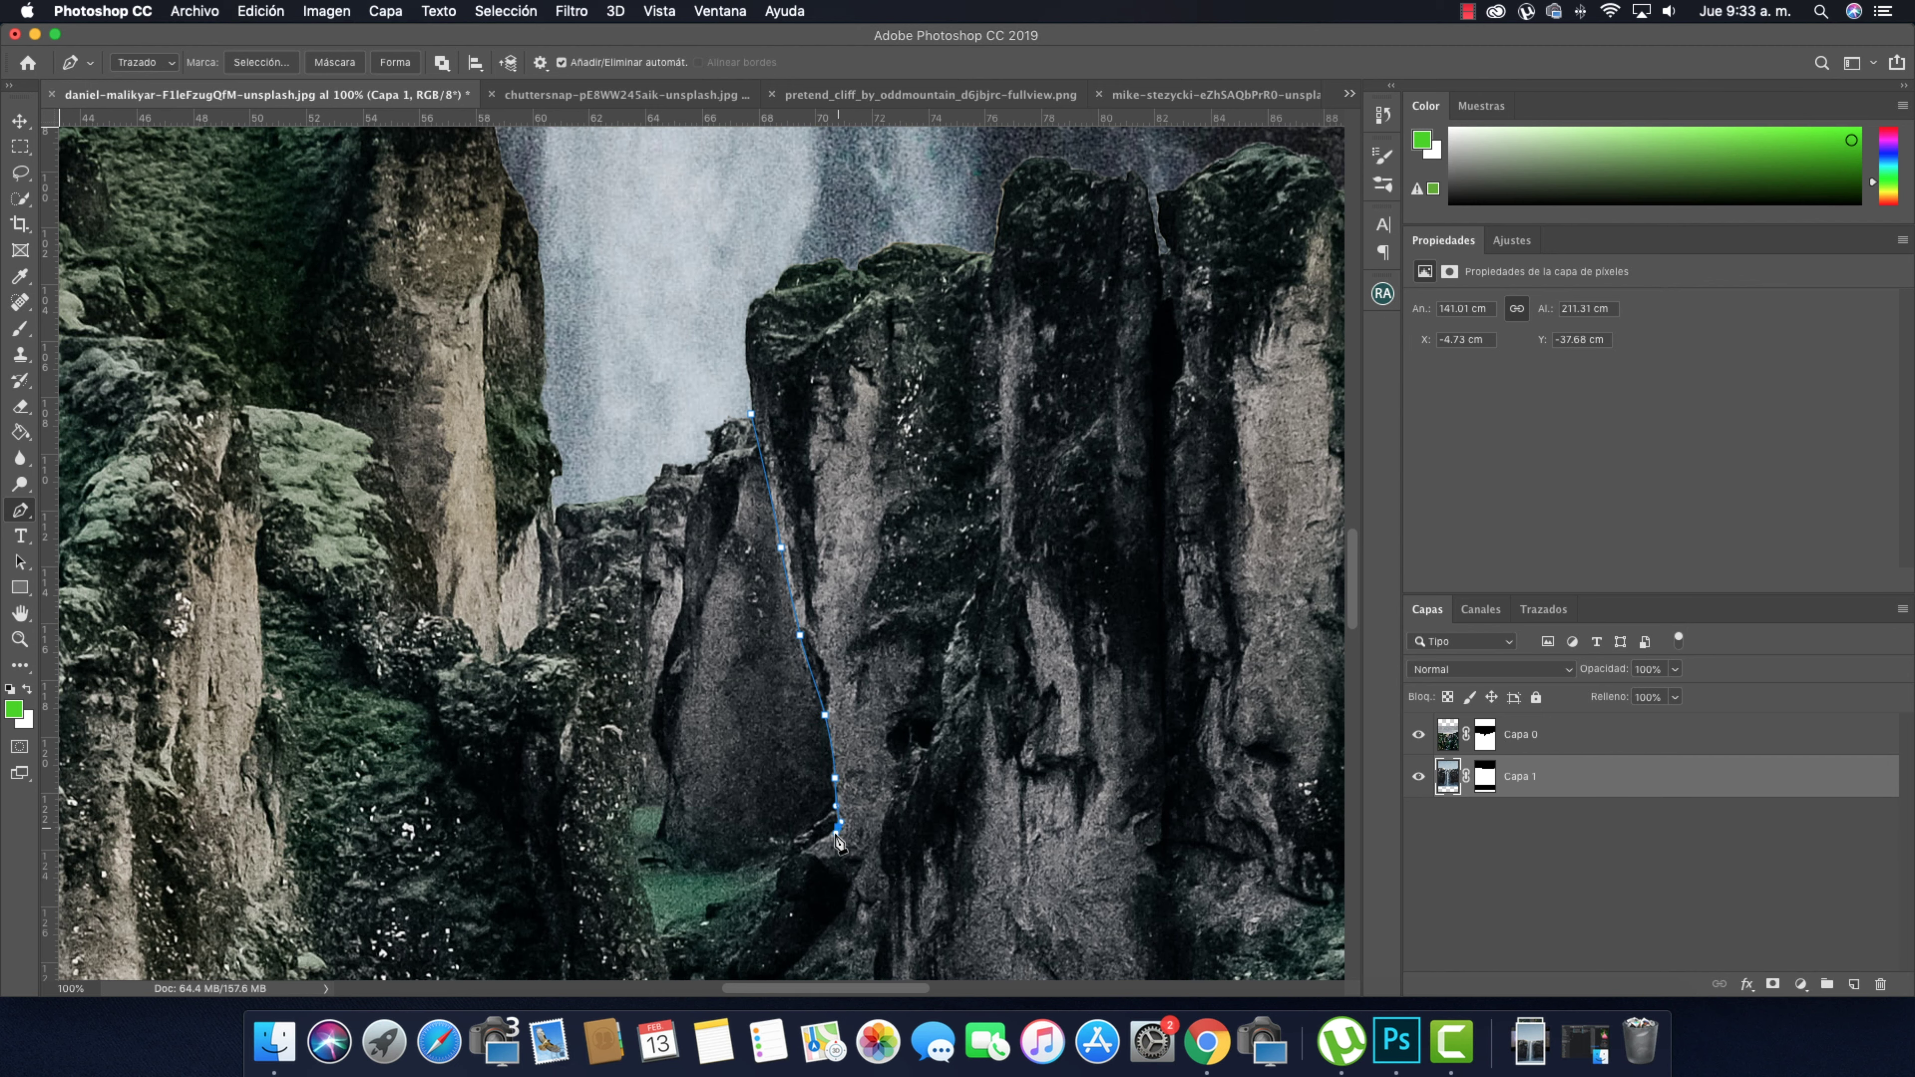
left_click_drag(775, 847, 832, 558)
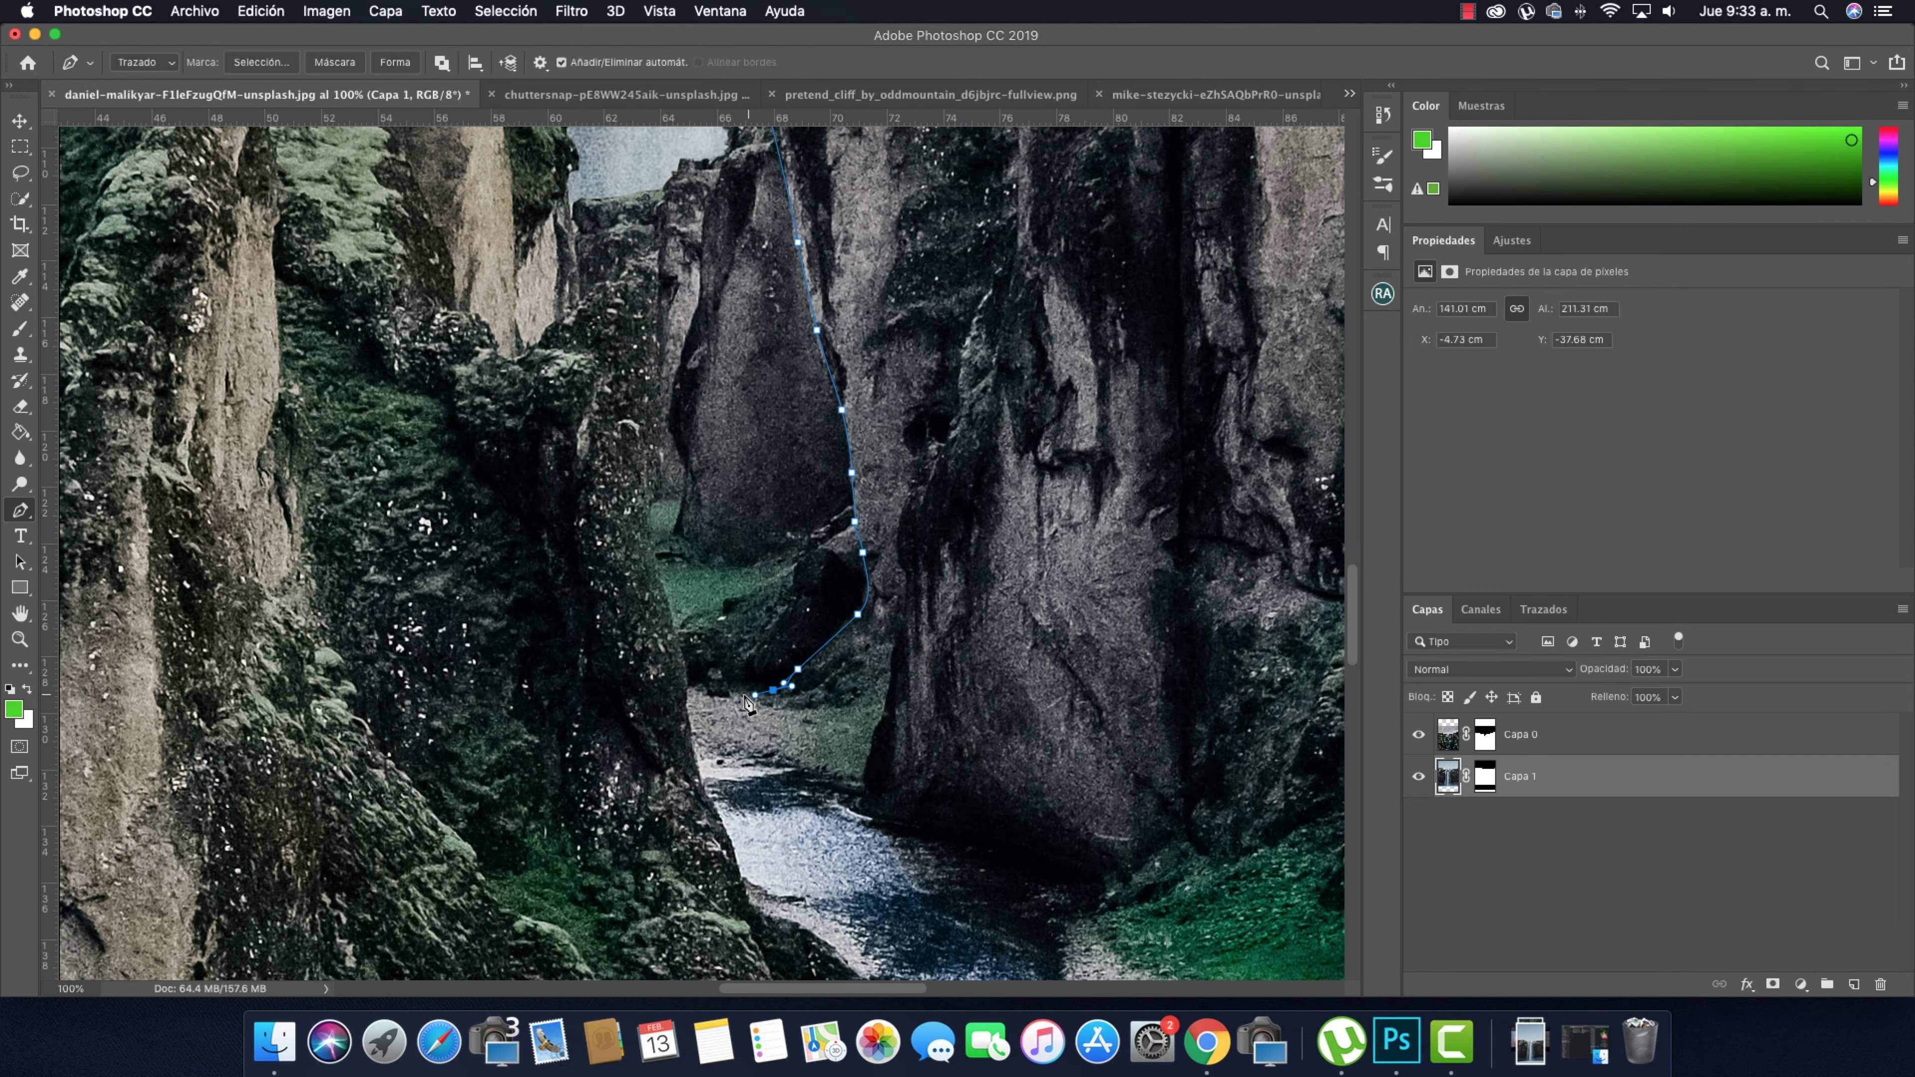
key("super+z")
key("super+z")
key("super+z")
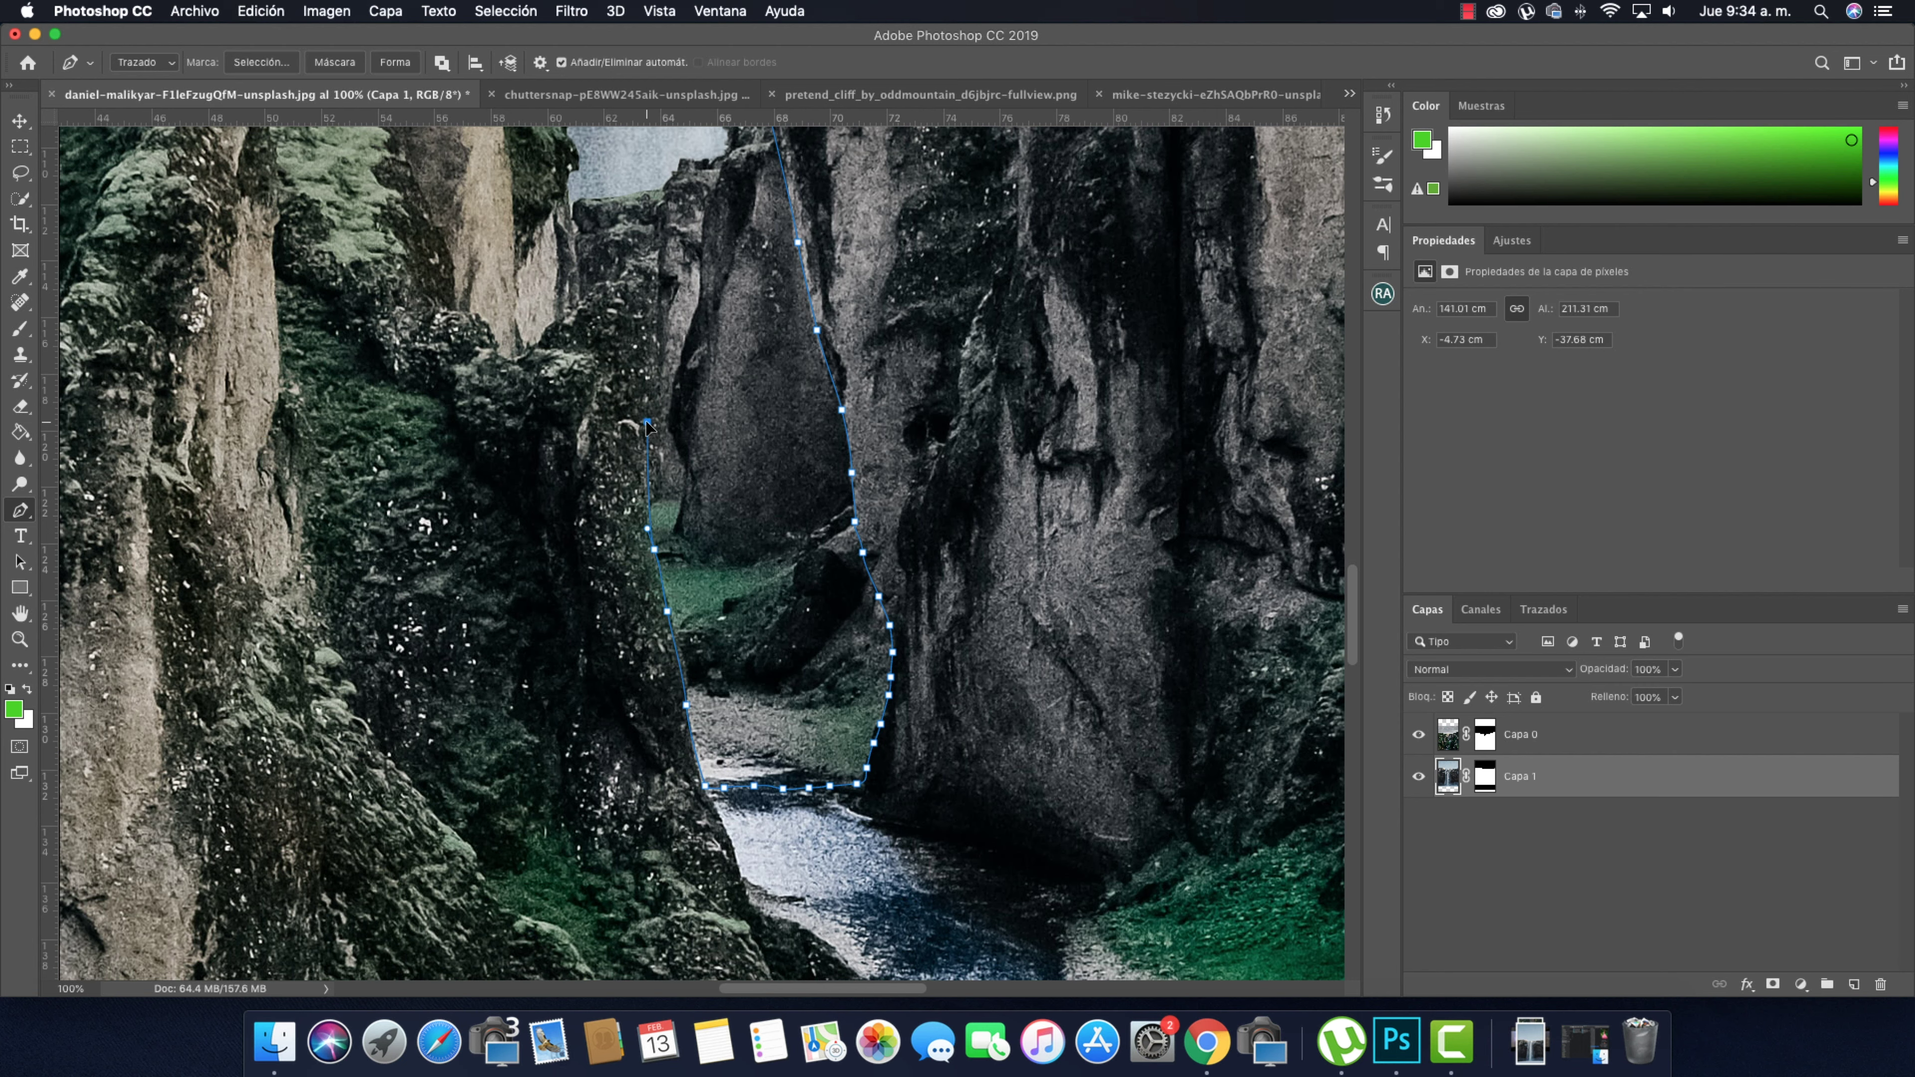
left_click_drag(575, 261, 679, 592)
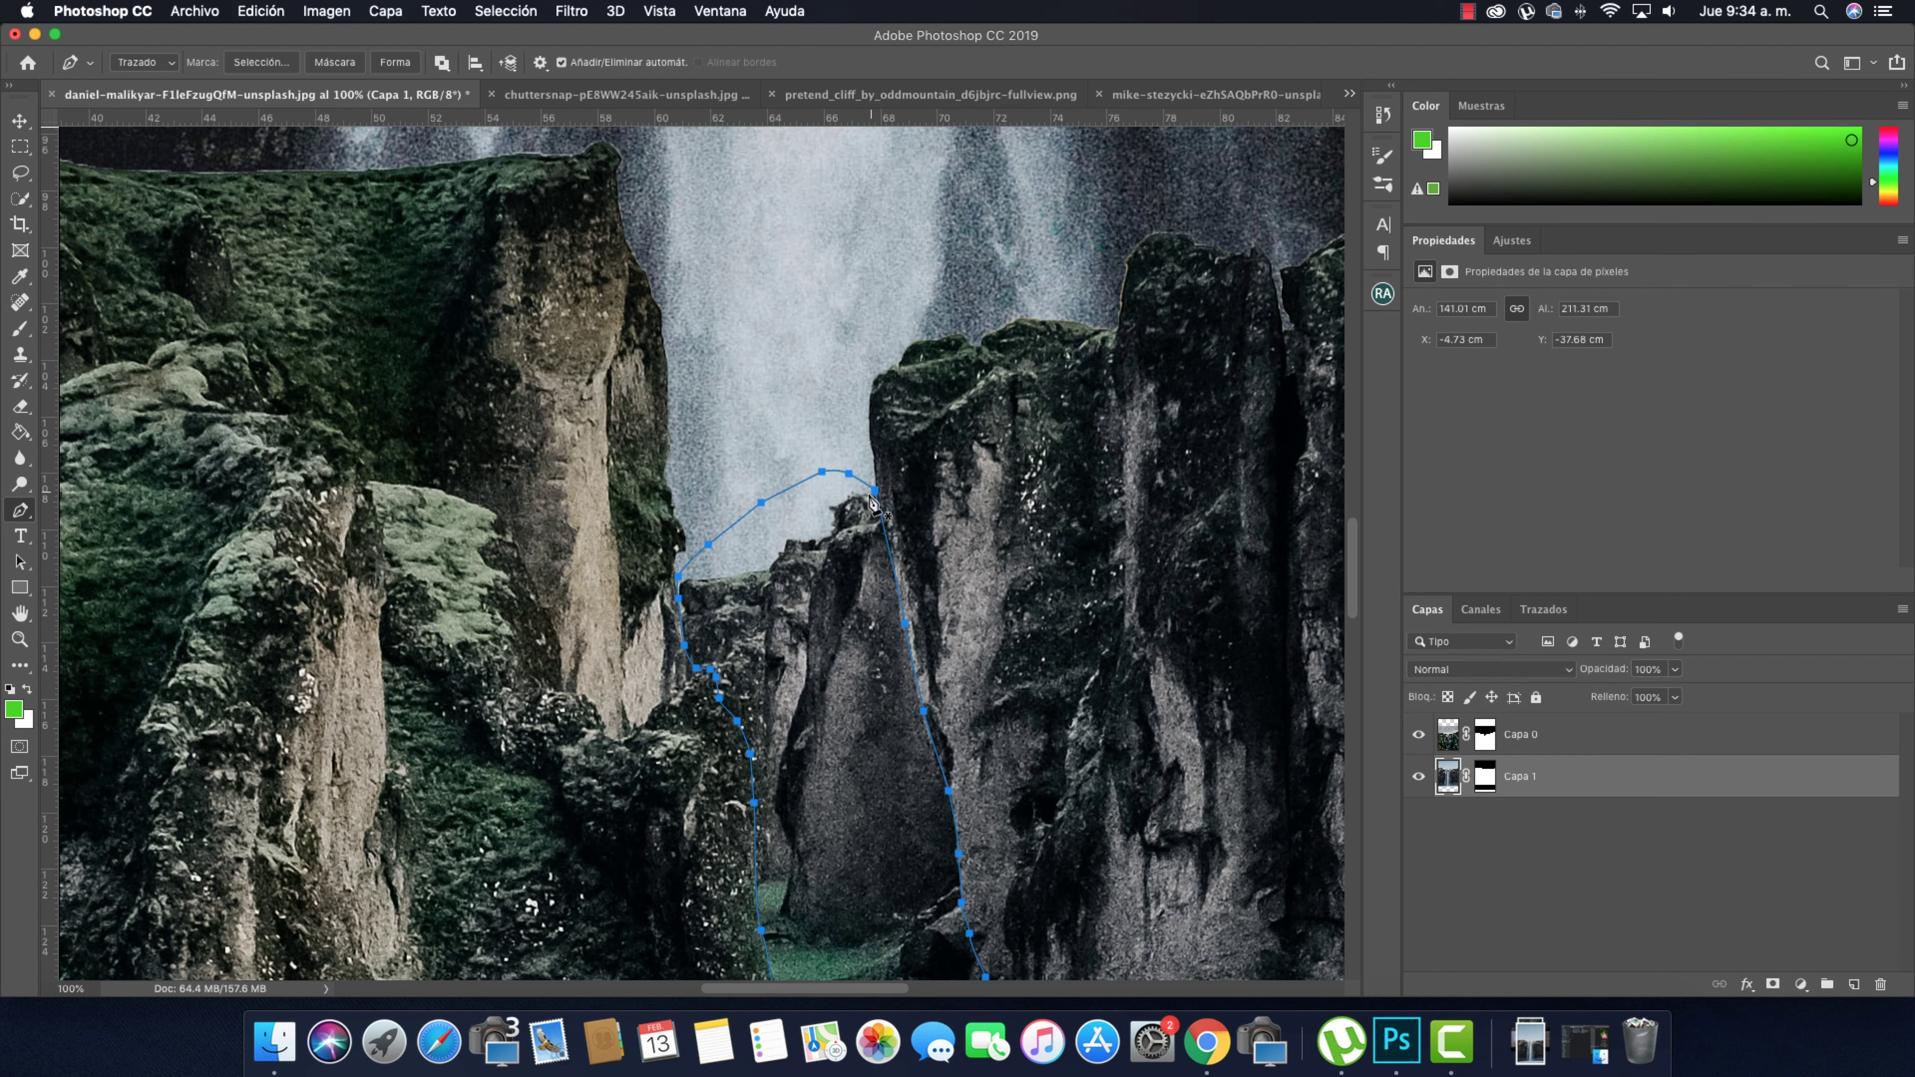
left_click(876, 496)
key("Return")
Convert the path to a selection, hide it in Capa 0's mask, then deselect and zoom out
right_click(749, 596)
key("Return")
left_click(1485, 734)
key("super+minus")
key("super+minus")
key("super+minus")
key("b")
key("super+d")
key("super+minus")
key("super+minus")
key("super+minus")
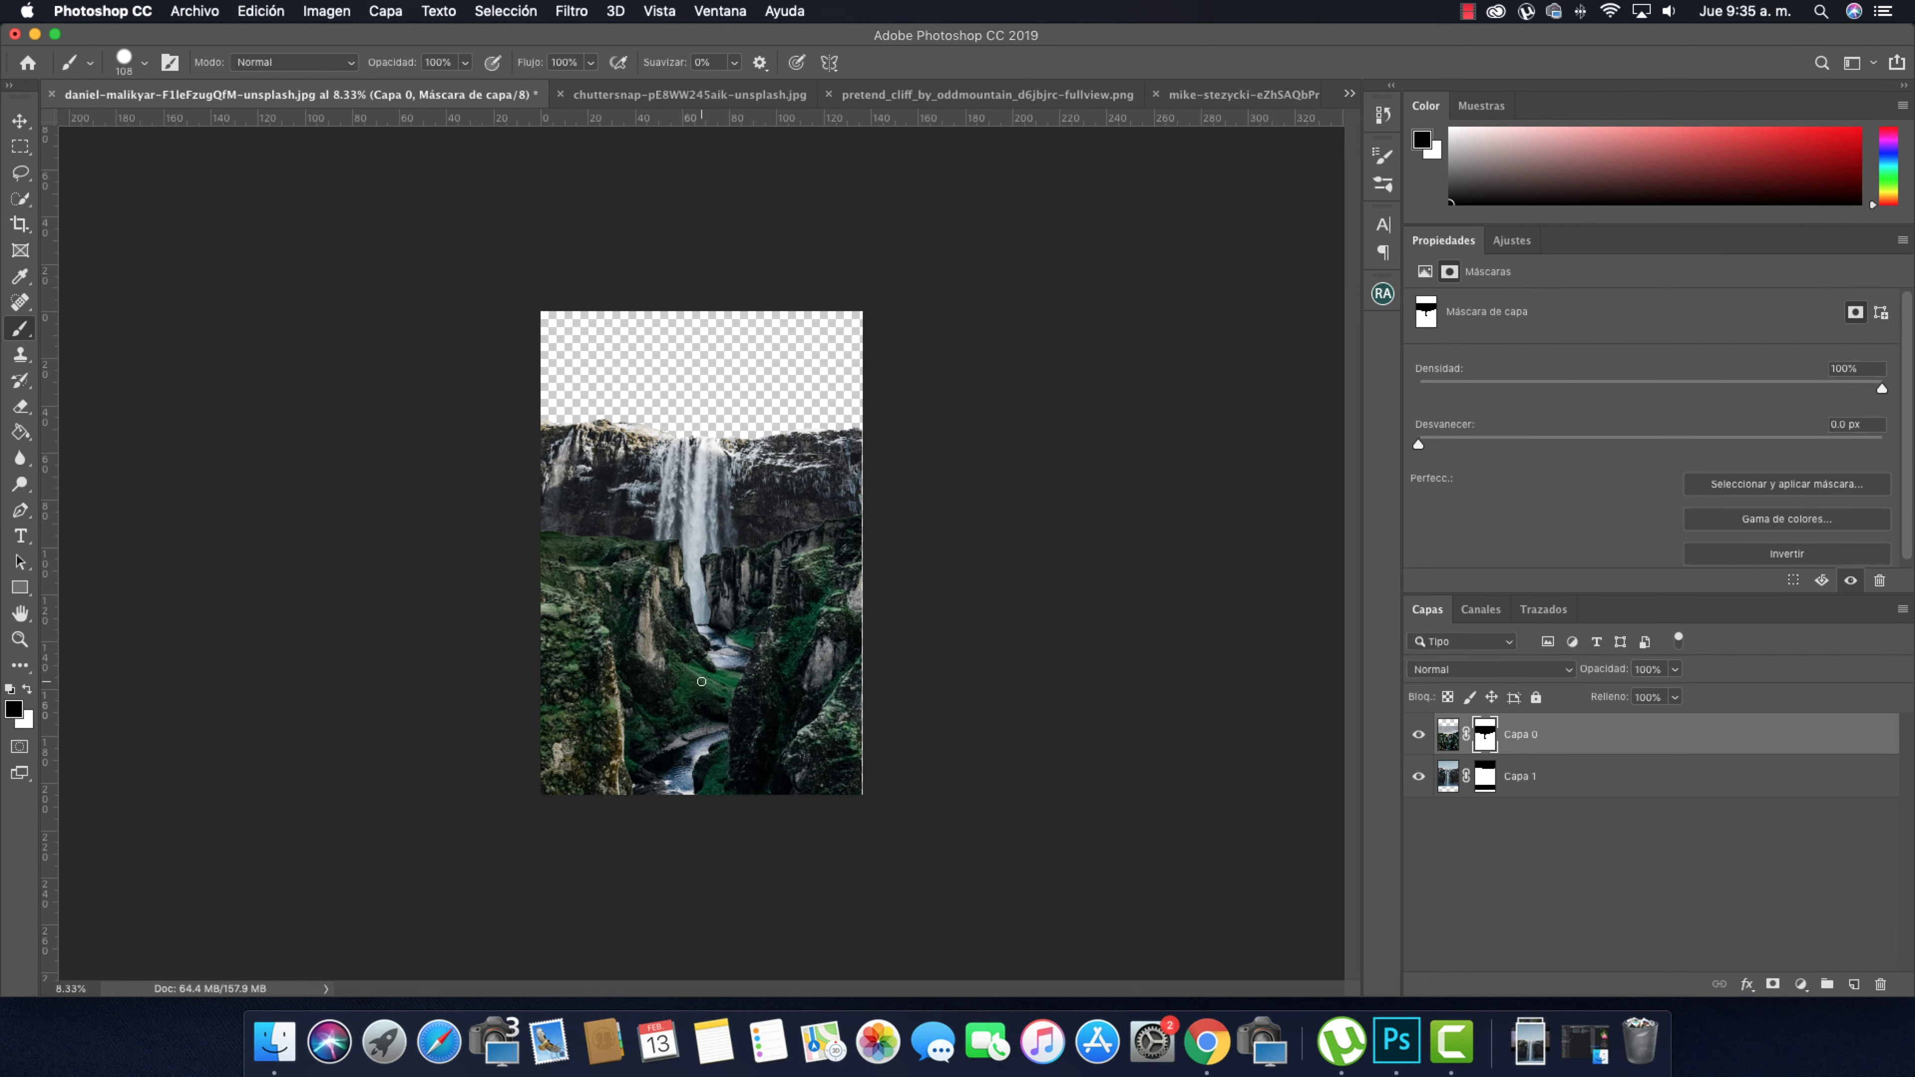
key("v")
key("super+plus")
left_click(1565, 777, "shift")
Lower Capa 0 and Capa 1, mask the moon to a circle, and raise it onto the cliff top
left_click_drag(769, 617, 770, 662)
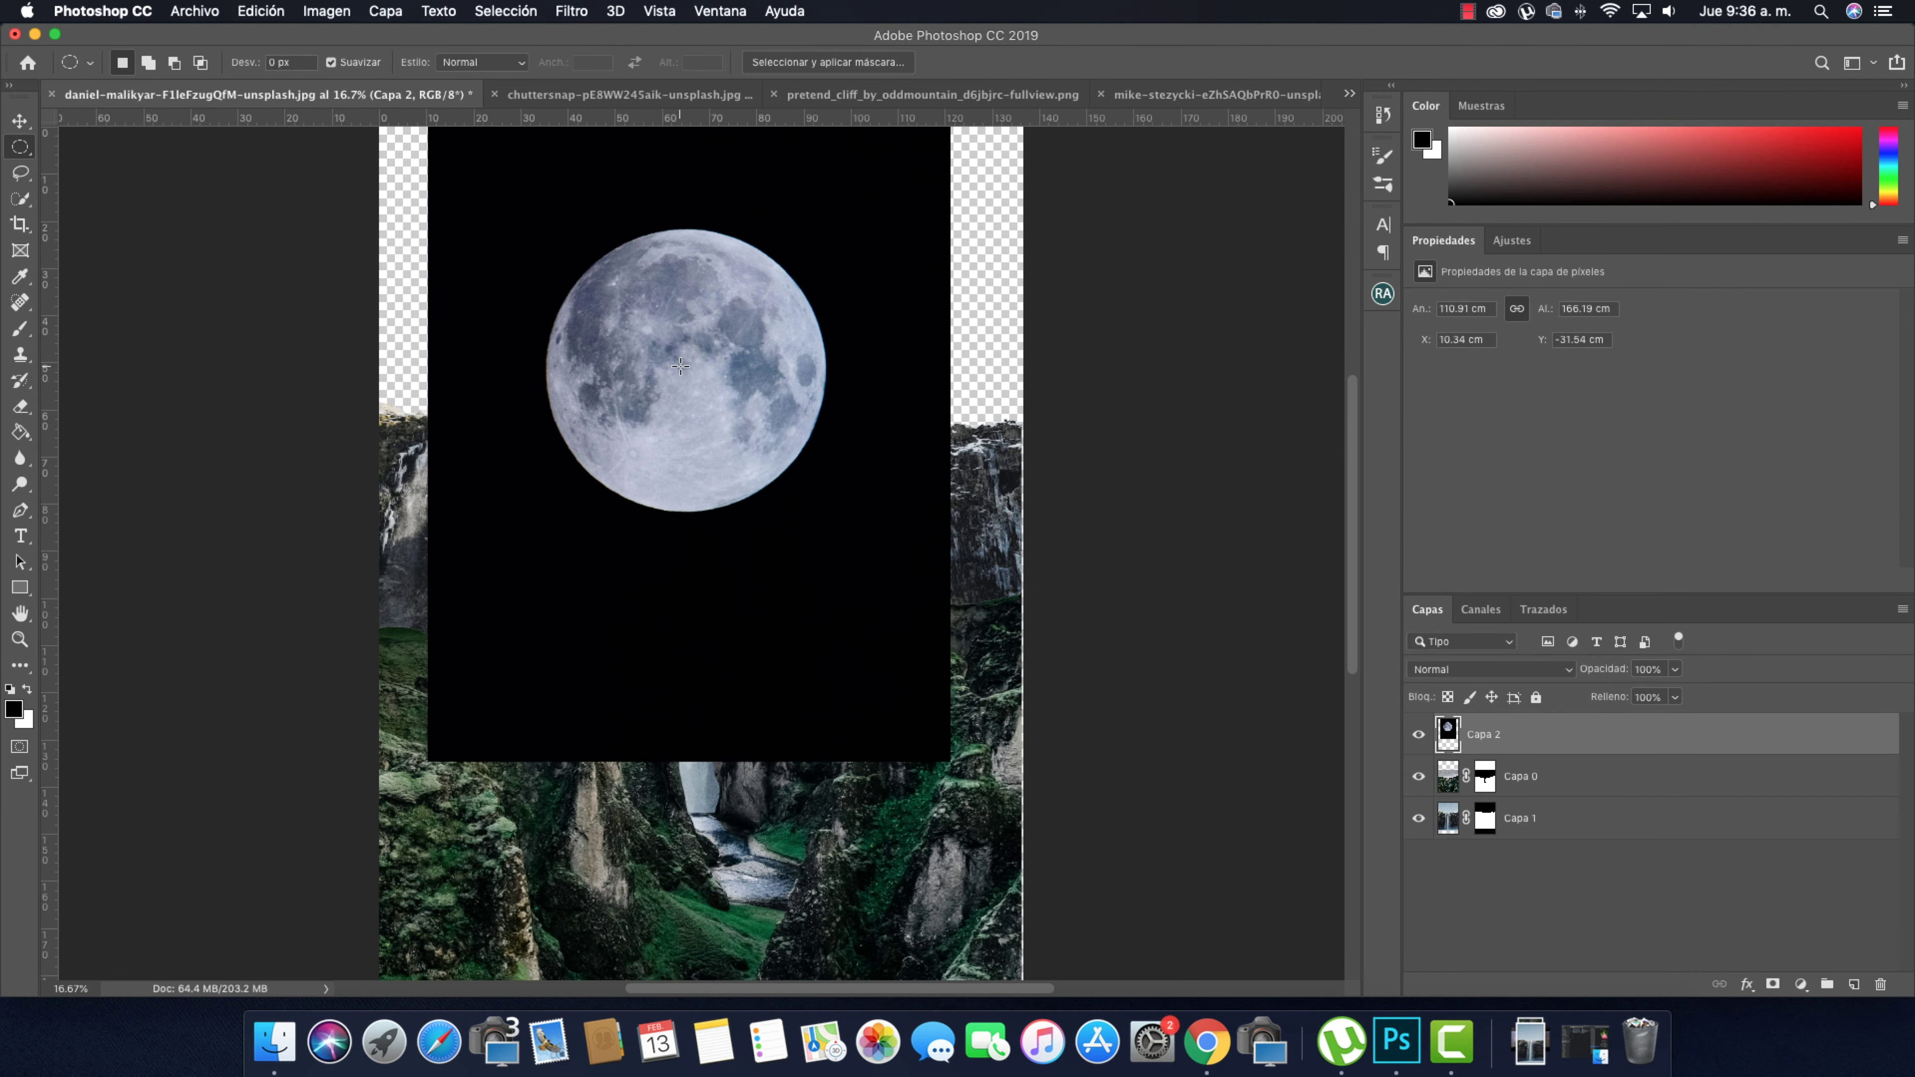
left_click_drag(681, 366, 807, 595)
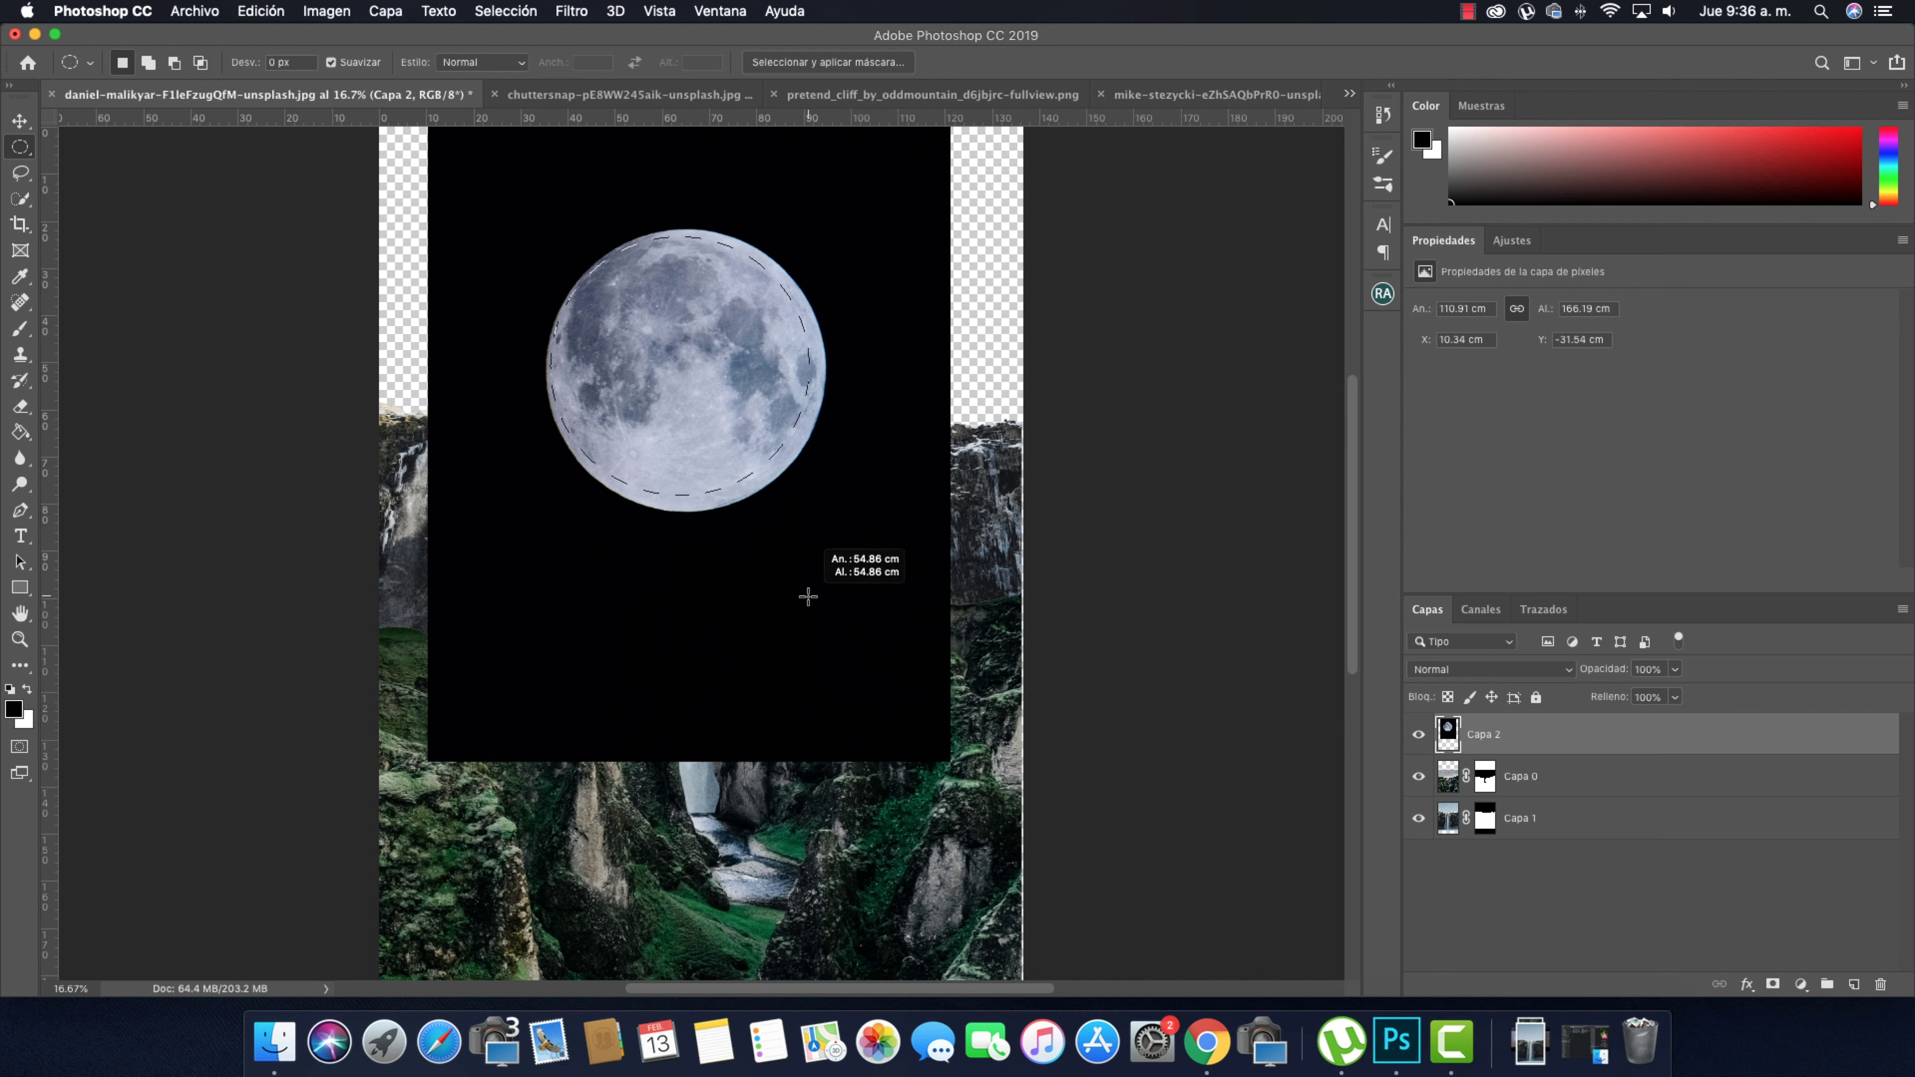
left_click_drag(808, 596, 806, 583)
left_click_drag(702, 374, 710, 375)
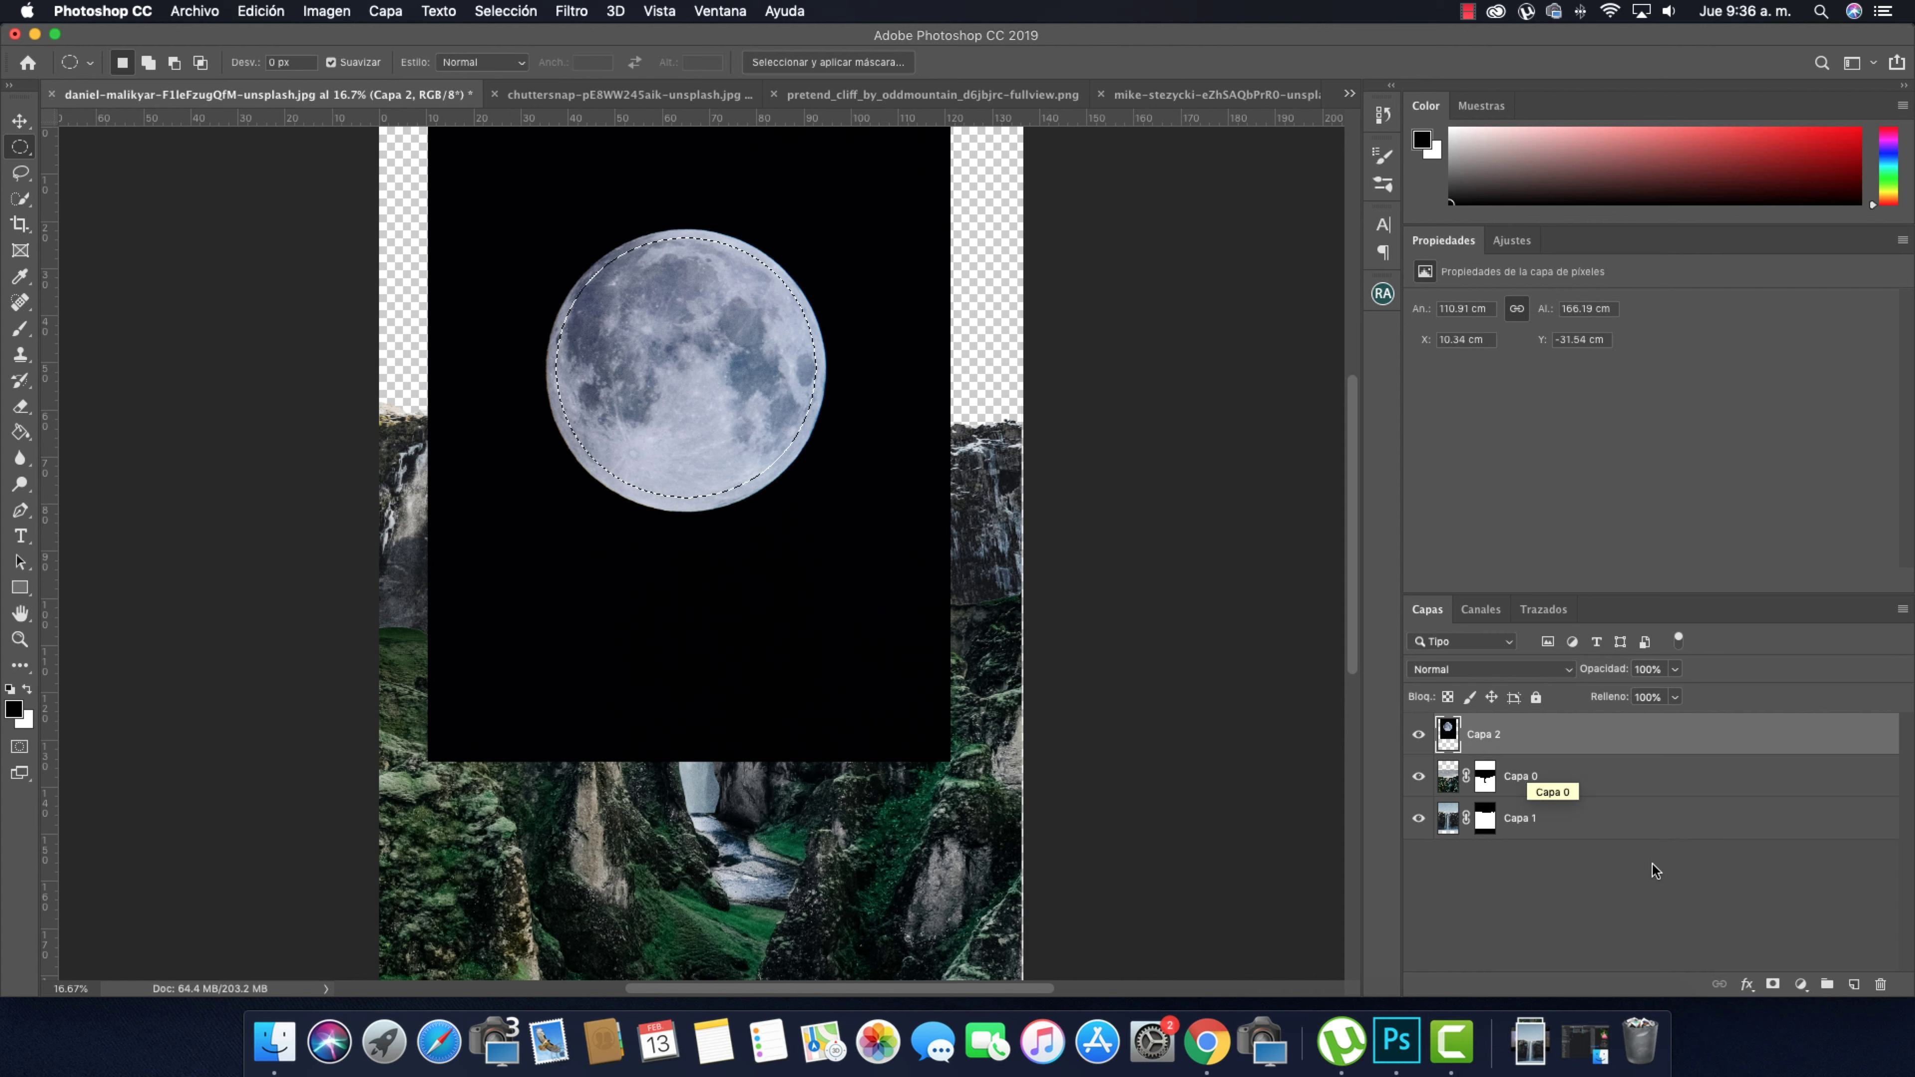
left_click(1775, 983)
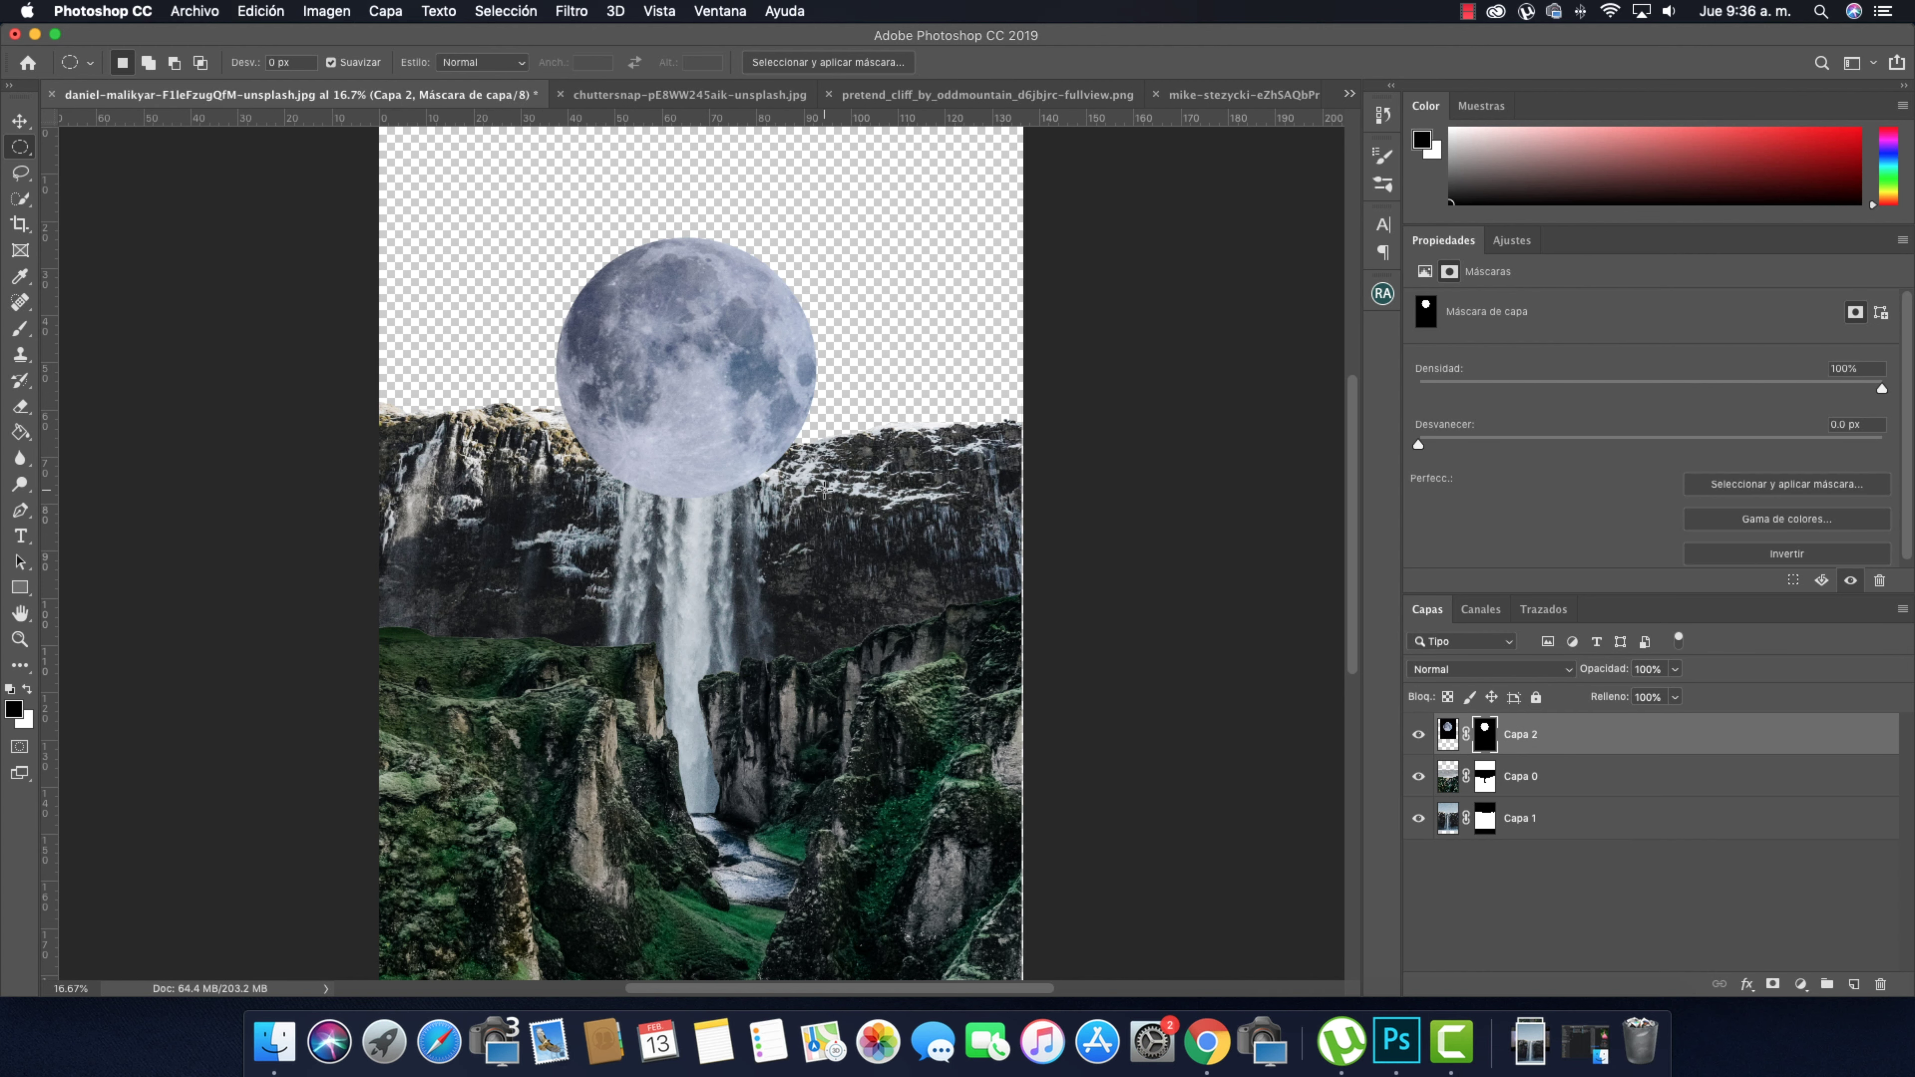
key("v")
left_click_drag(696, 388, 706, 342)
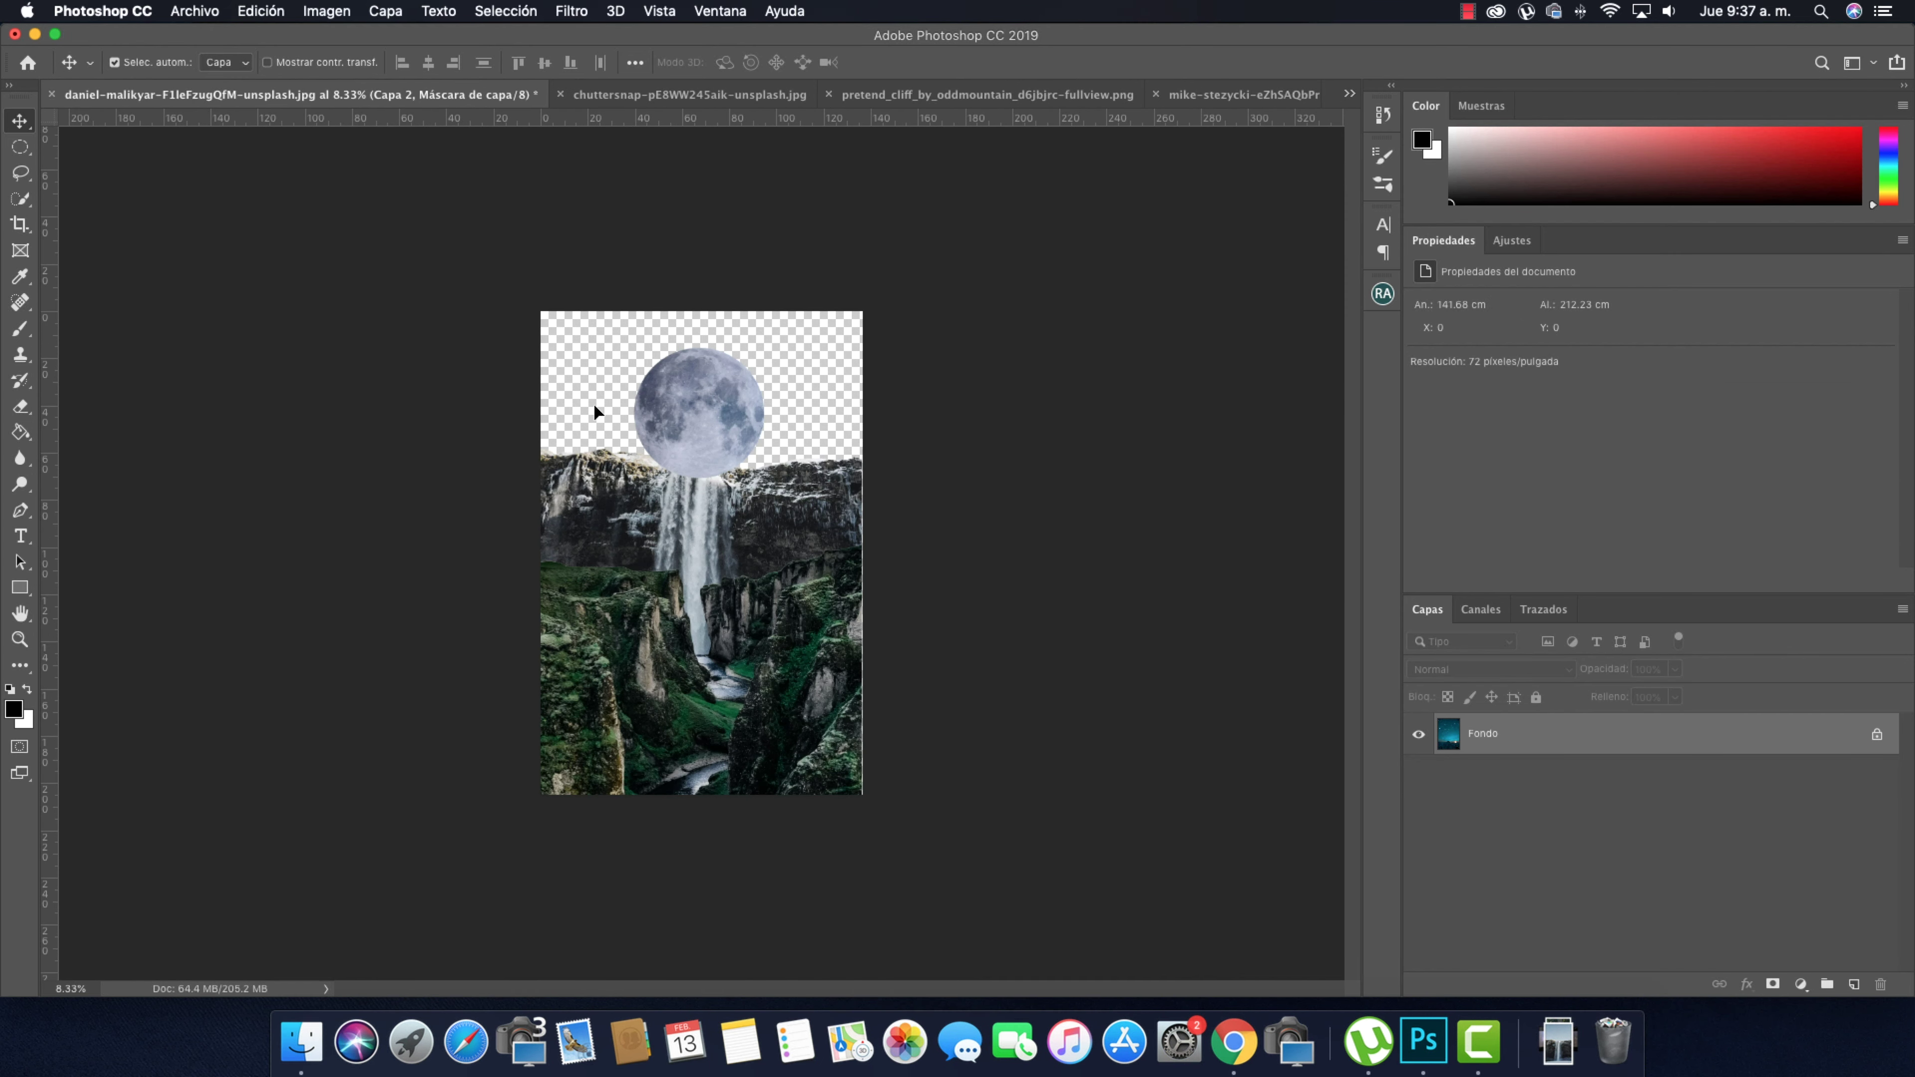
Bring the starry night-sky image in, place it beneath all layers, and shift it right
left_click_drag(172, 102, 594, 403)
left_click_drag(1529, 734, 1485, 875)
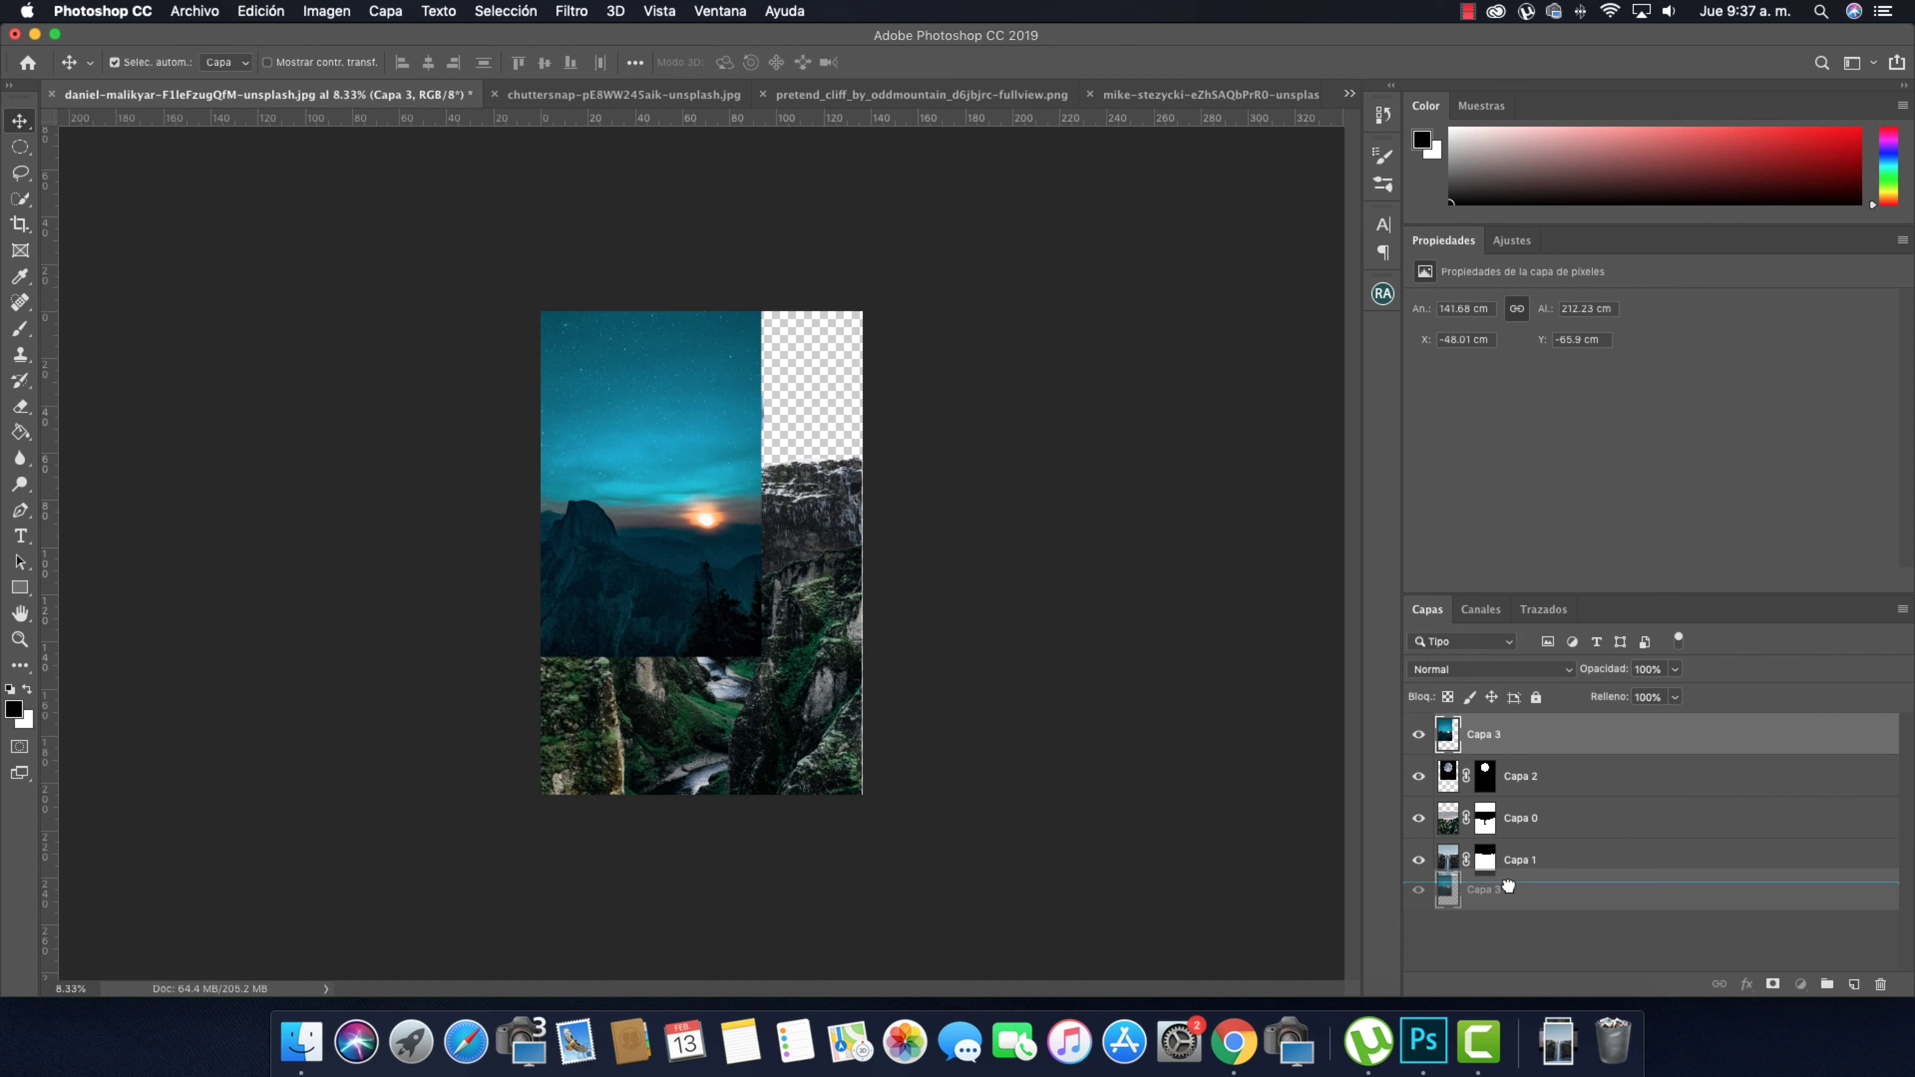
mouse_move(600, 406)
left_mouse_down()
mouse_move(692, 425)
mouse_move(714, 520)
left_mouse_up()
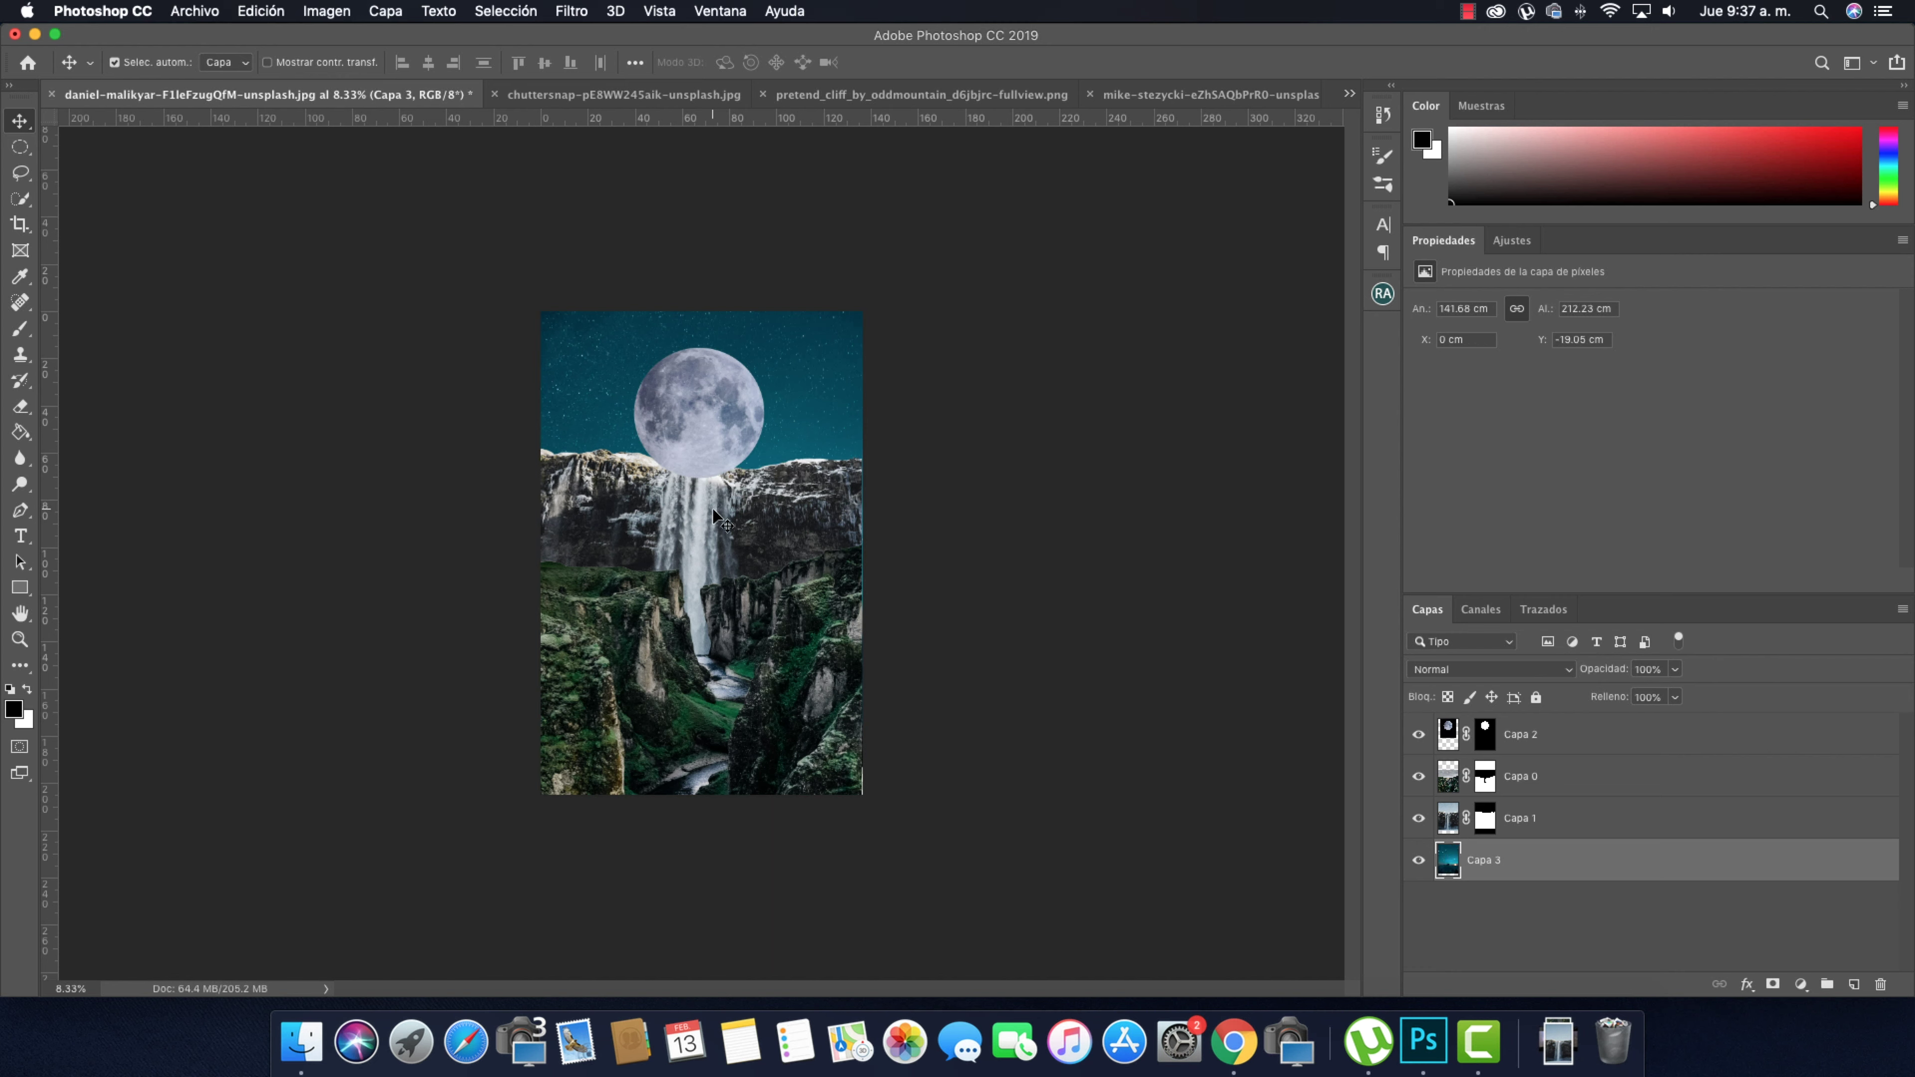
Enlarge the sky to about 136% and move it down so it fills the canvas
key("ctrl+t")
left_click_drag(543, 264, 489, 184)
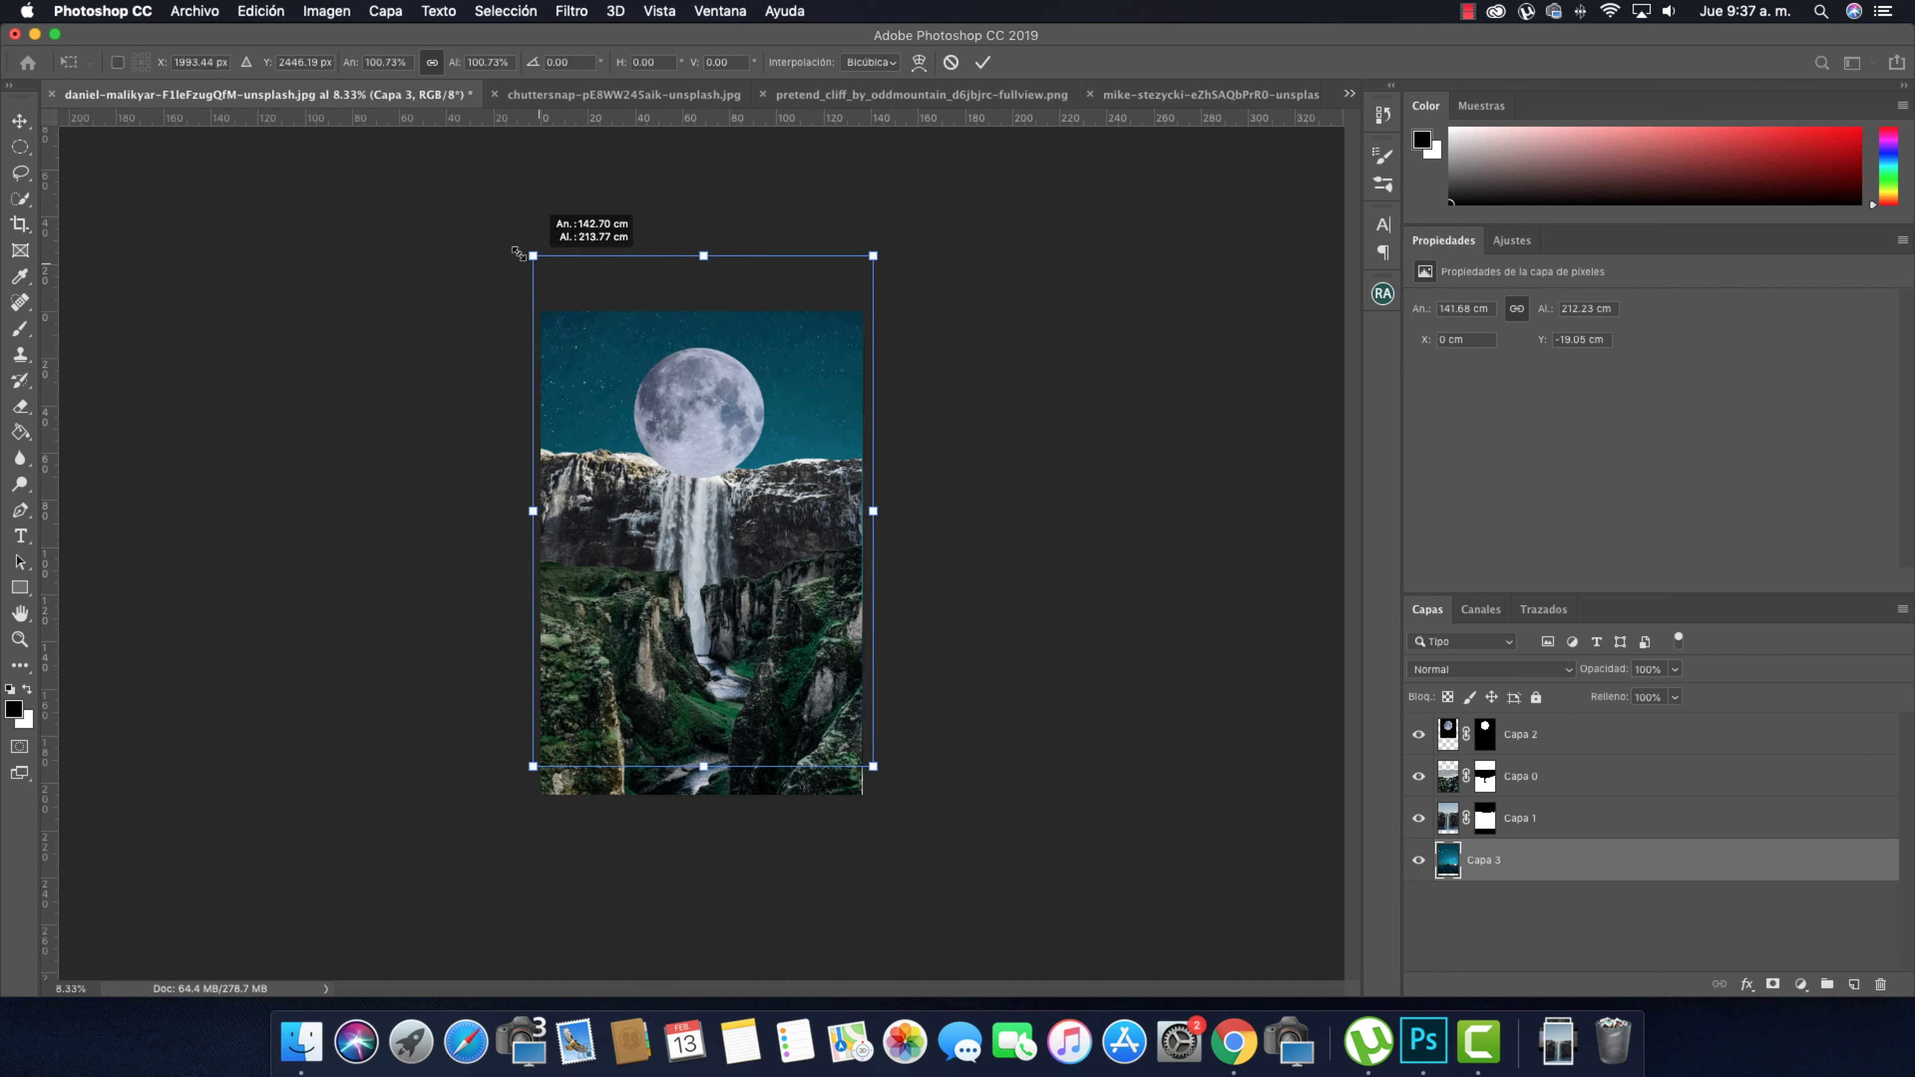
left_click_drag(872, 767, 928, 868)
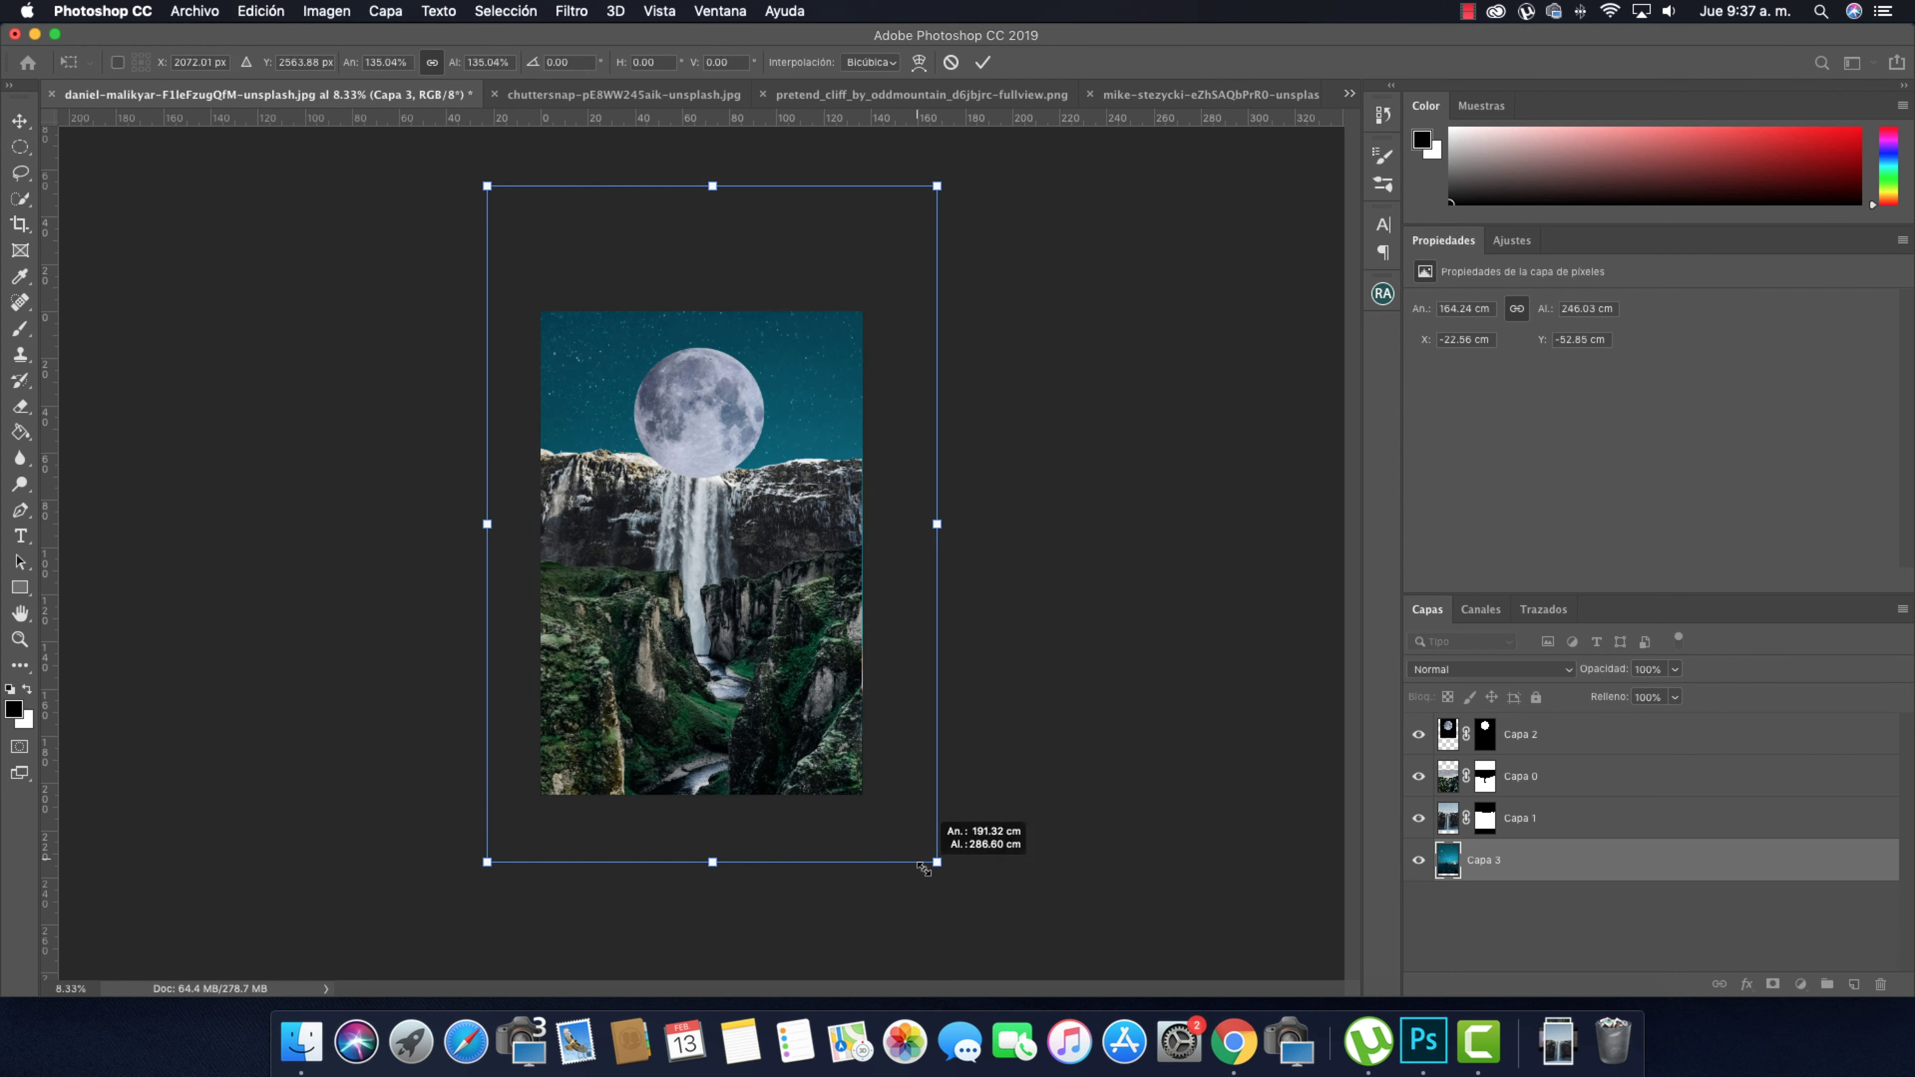
left_click_drag(807, 400, 806, 445)
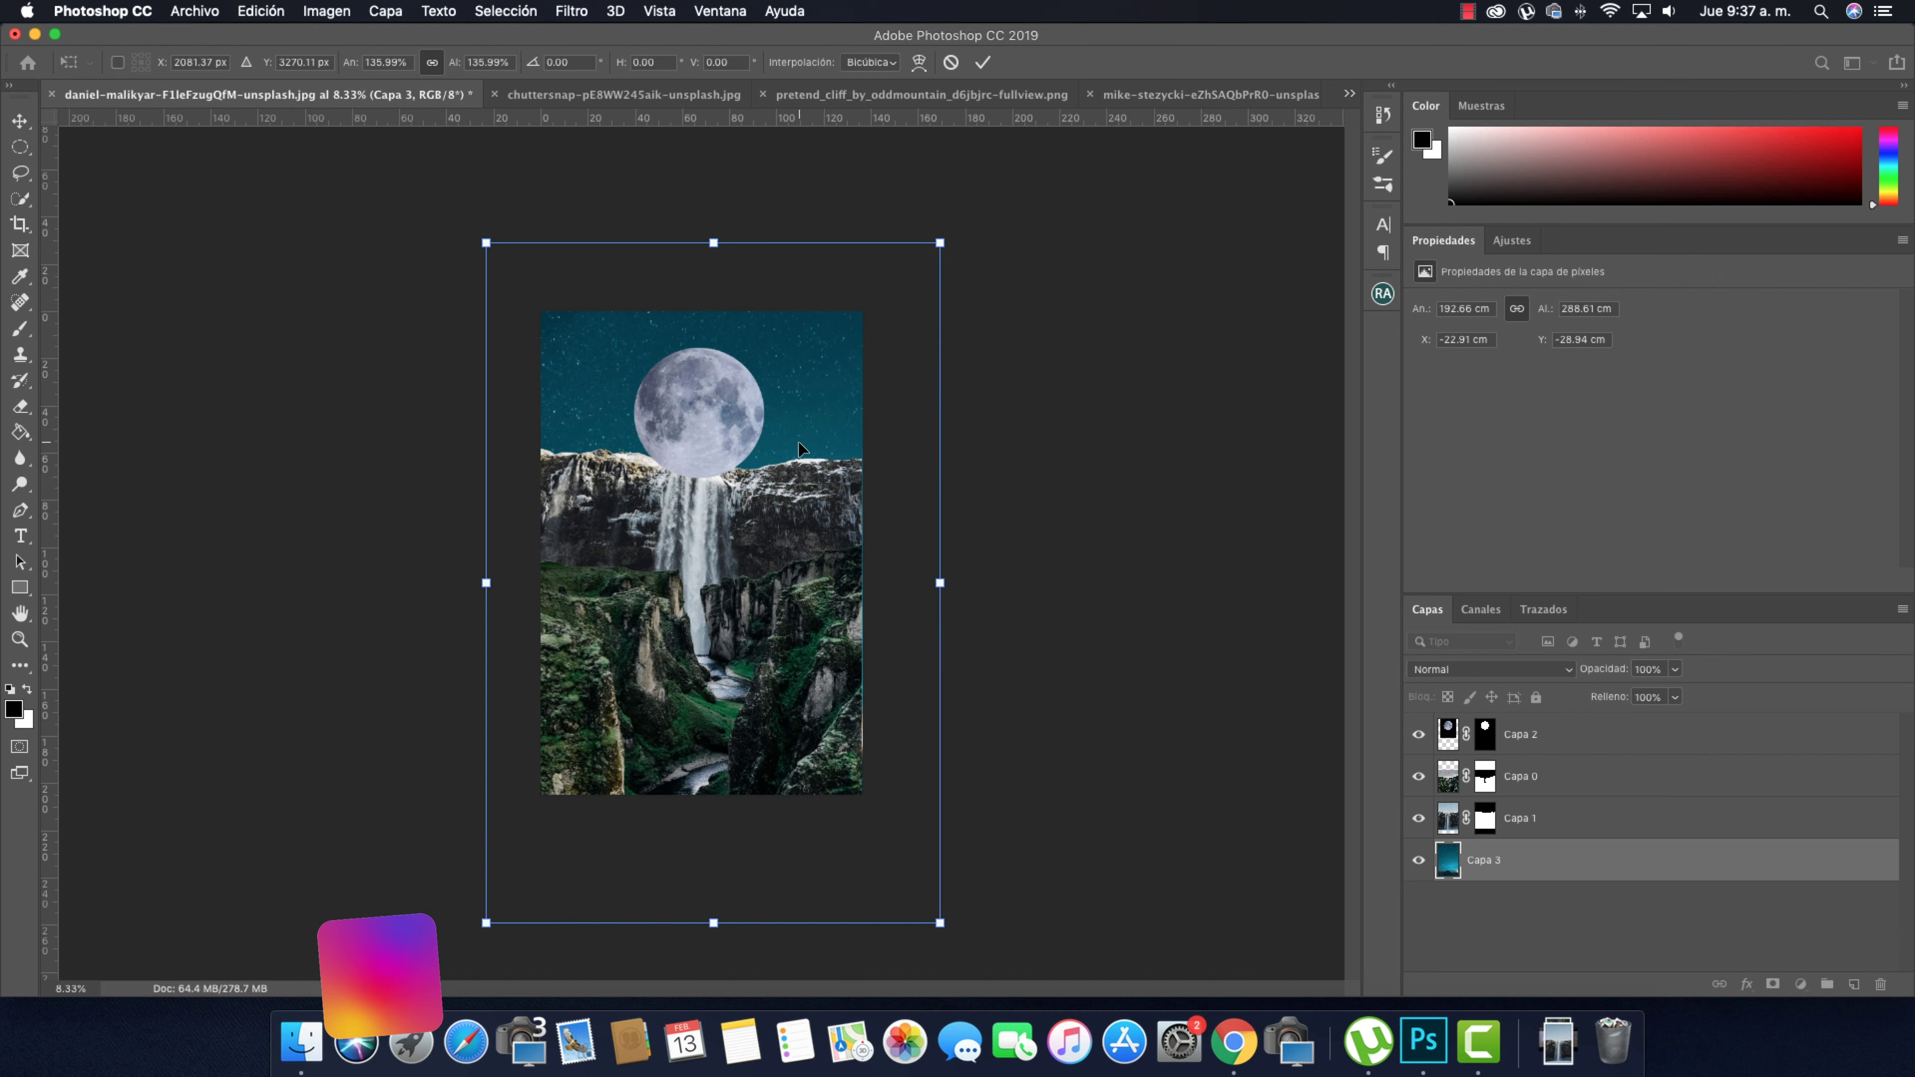
key("Return")
key("super+plus")
left_click(727, 441)
key("super+t")
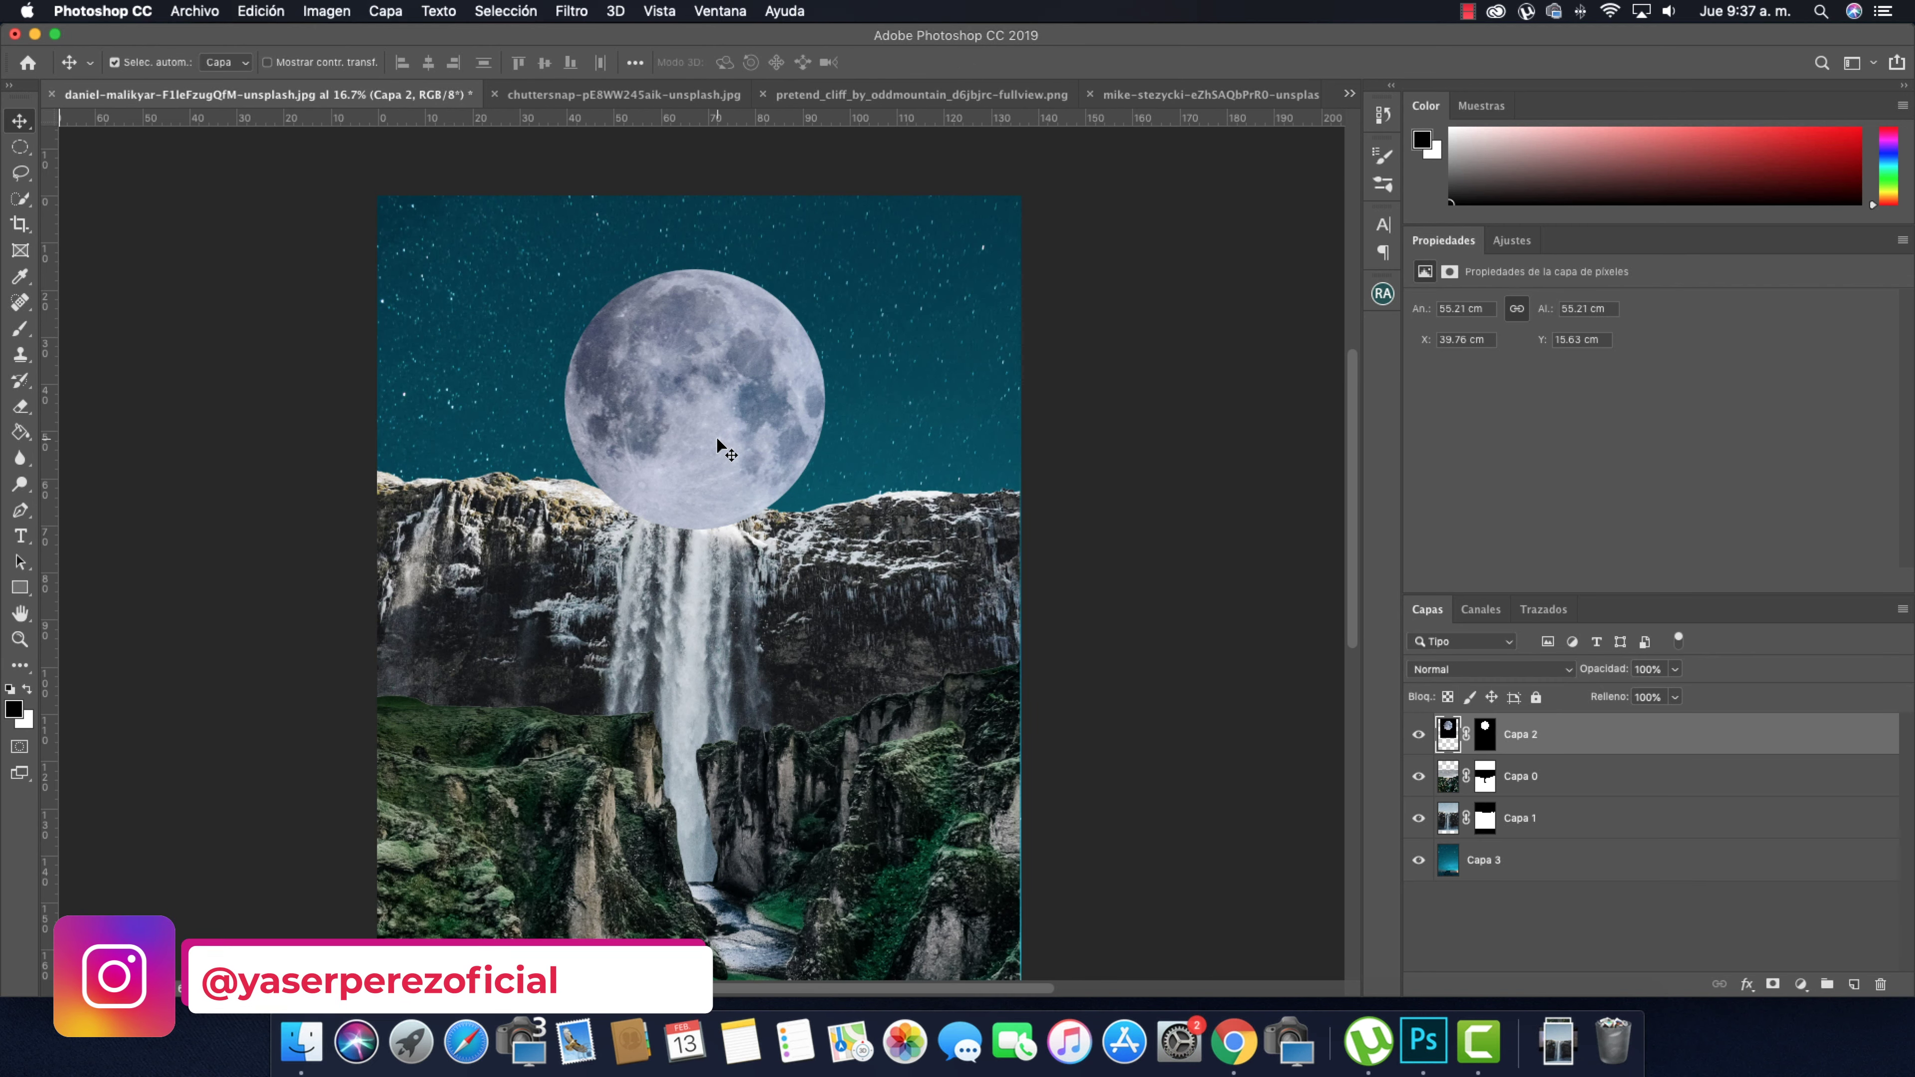
Move the moon down onto the waterfall top and delete its layer mask
mouse_move(742, 596)
left_mouse_down()
mouse_move(666, 484)
mouse_move(711, 626)
left_mouse_up()
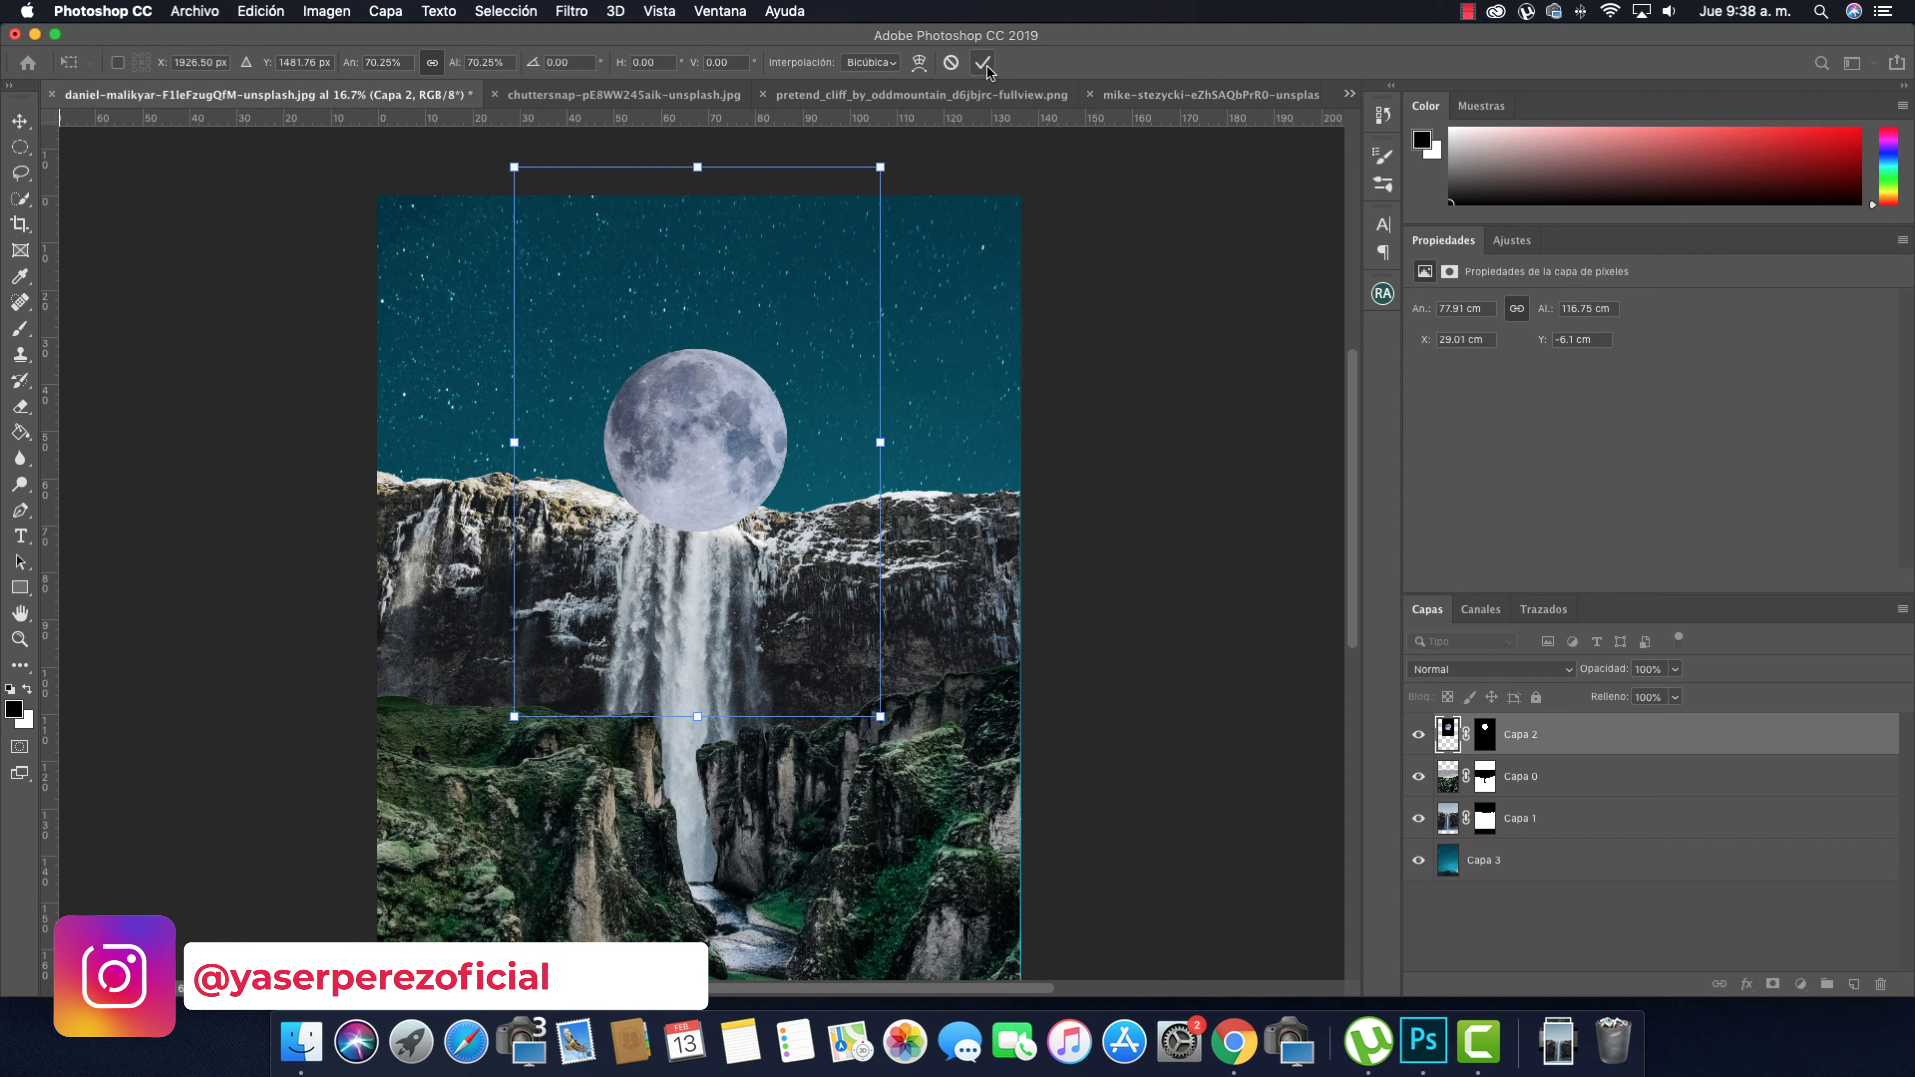
key("Return")
key("super+minus")
right_click(1506, 736)
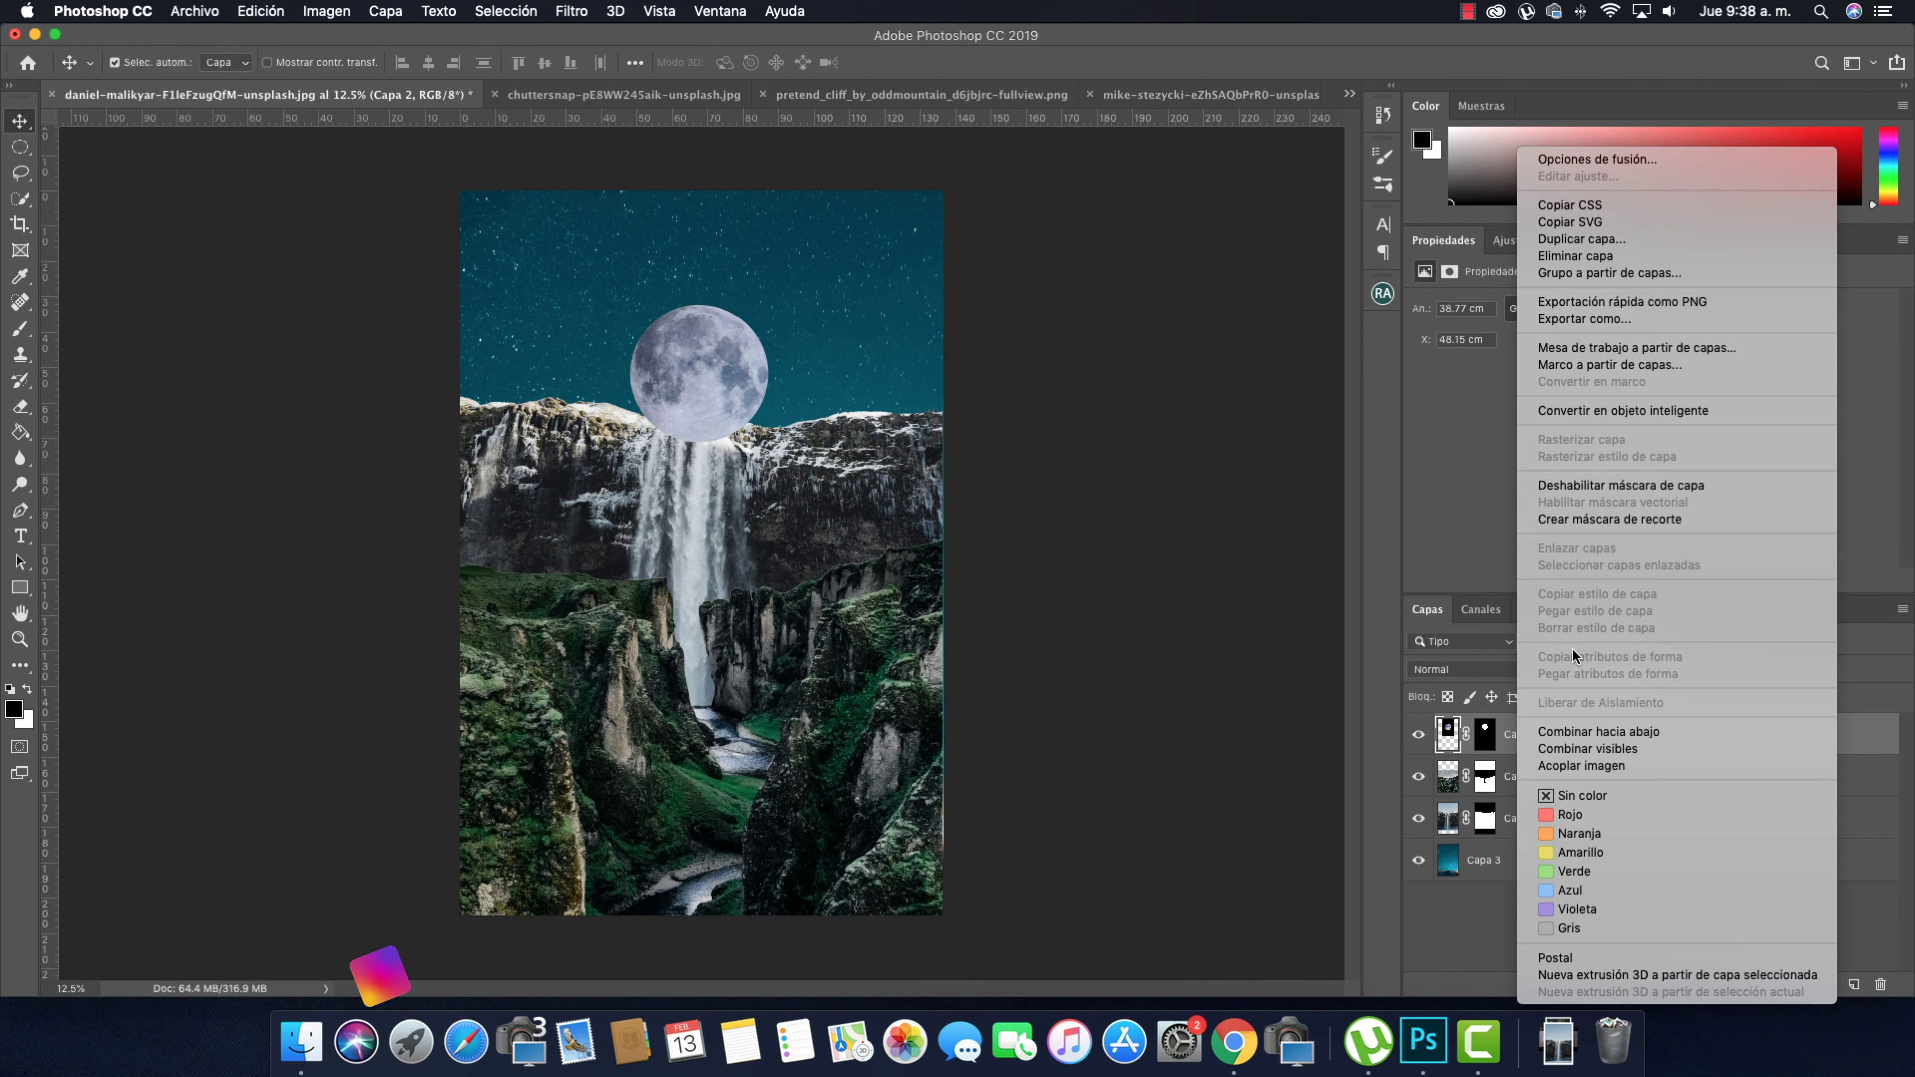
right_click(1484, 738)
left_click(1576, 770)
right_click(1507, 733)
Use Liquify Forward Warp with a larger brush to pull long drips down from the moon
left_click(570, 10)
left_click(595, 175)
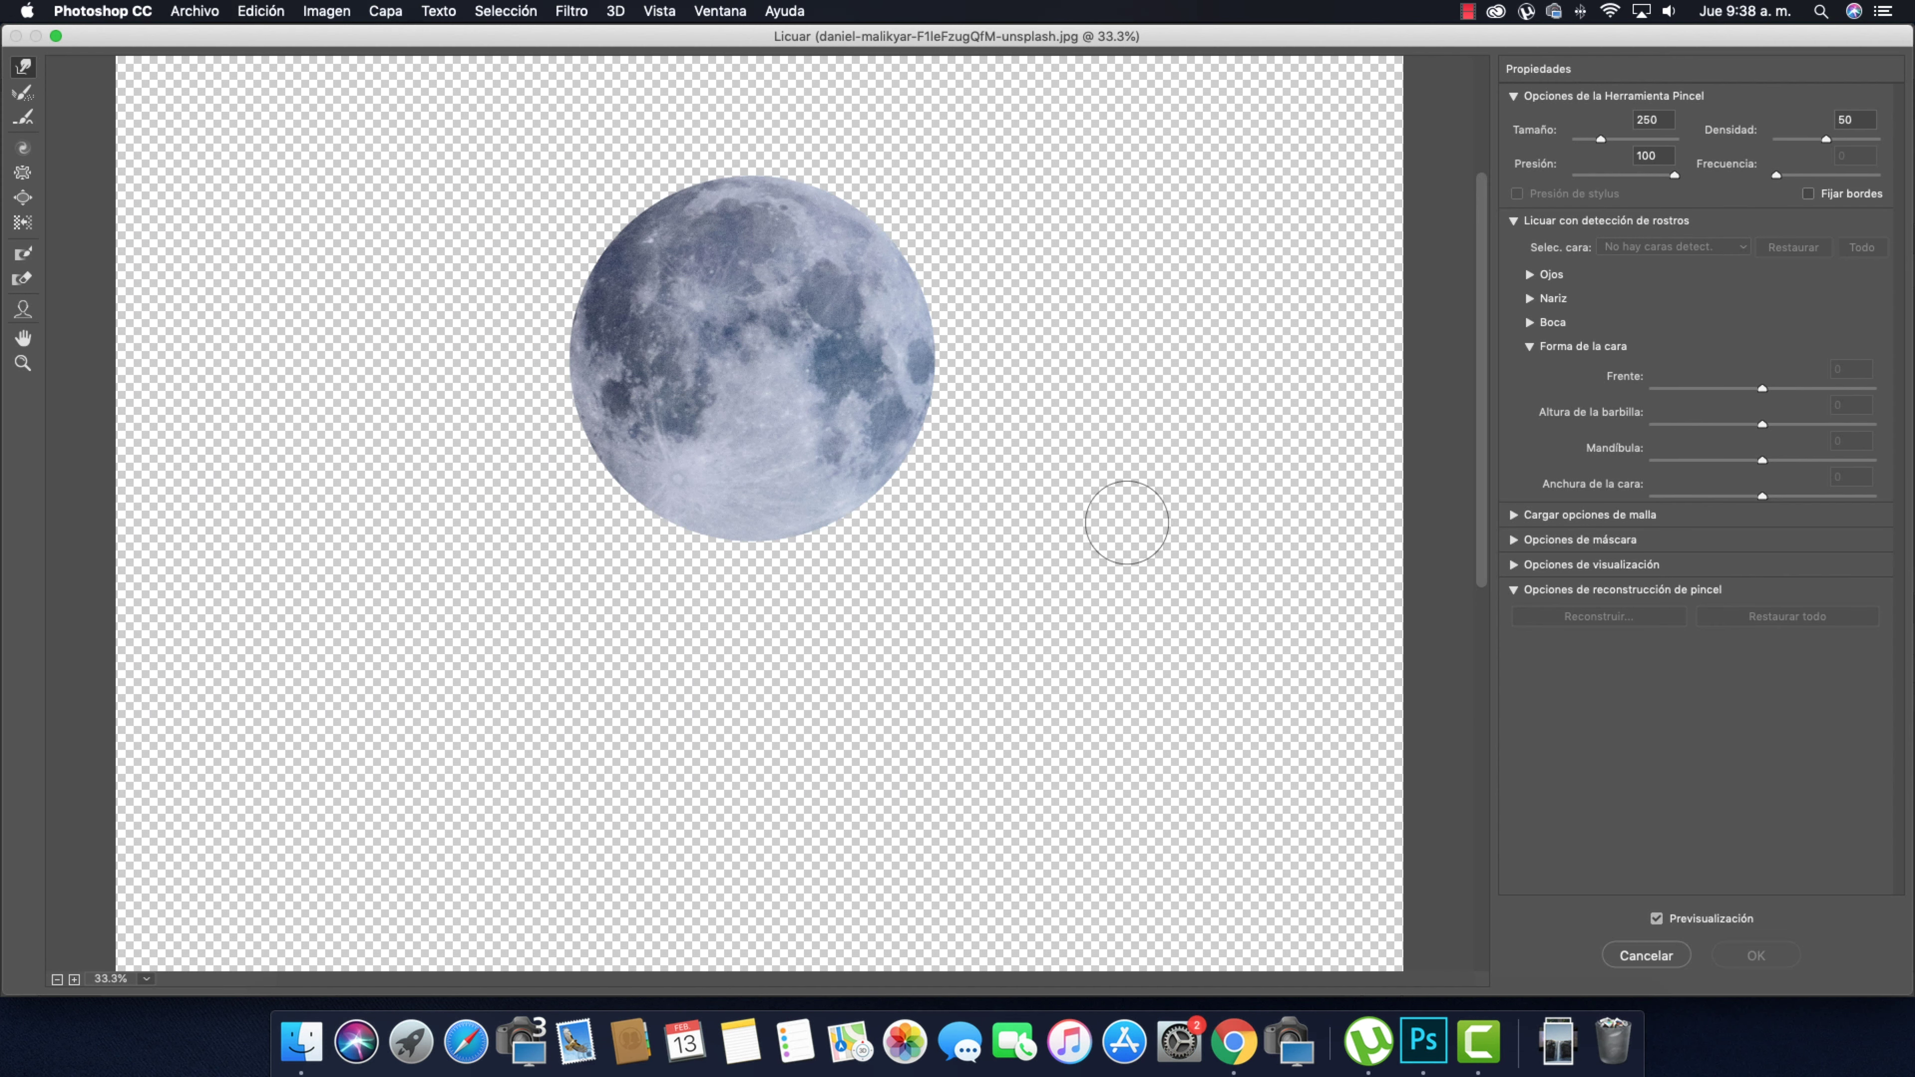
left_click_drag(750, 532, 705, 596)
key("shift+bracketright")
key("shift+bracketright")
key("shift+bracketright")
key("bracketright")
key("bracketright")
key("bracketright")
mouse_move(823, 513)
left_mouse_down()
mouse_move(800, 597)
mouse_move(710, 651)
left_mouse_up()
mouse_move(663, 528)
left_mouse_down()
mouse_move(673, 601)
mouse_move(784, 817)
left_mouse_up()
left_click_drag(700, 586, 700, 688)
left_click_drag(810, 592, 810, 674)
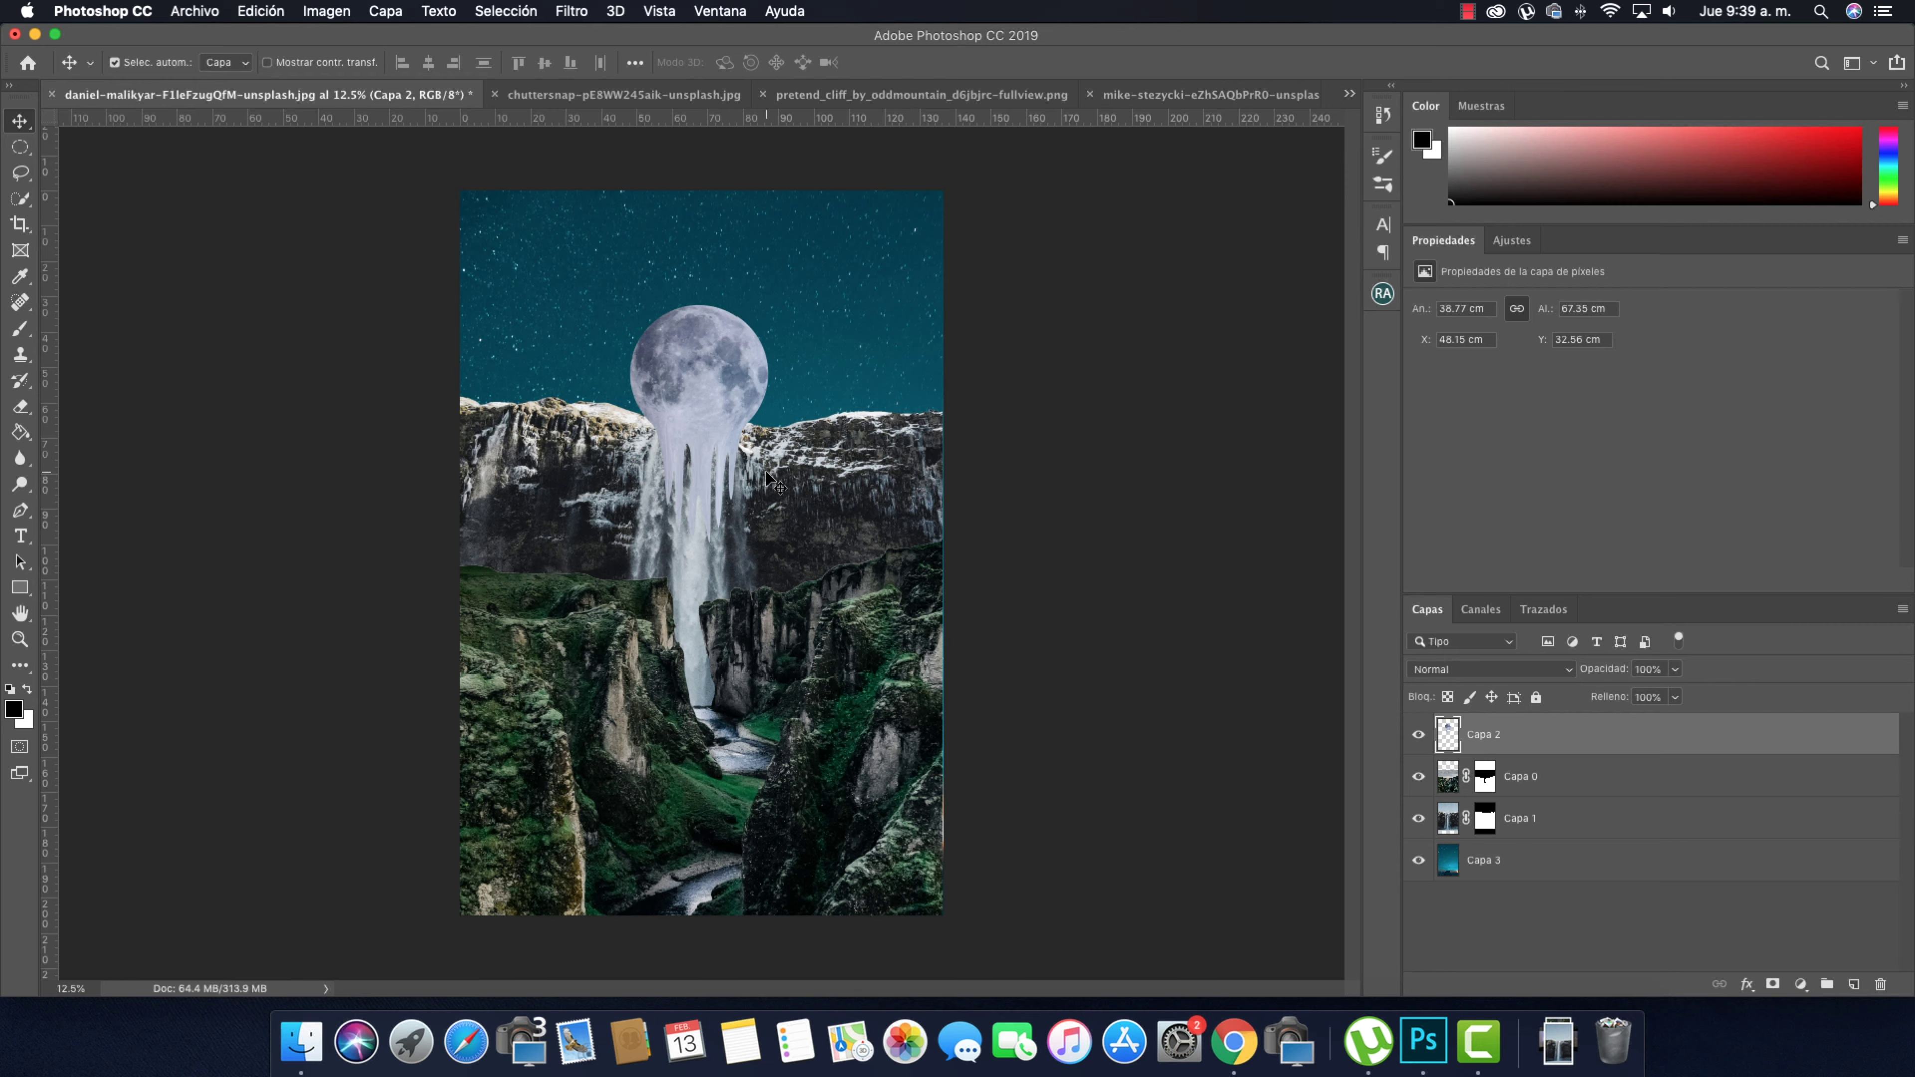
key("z")
left_click(767, 474)
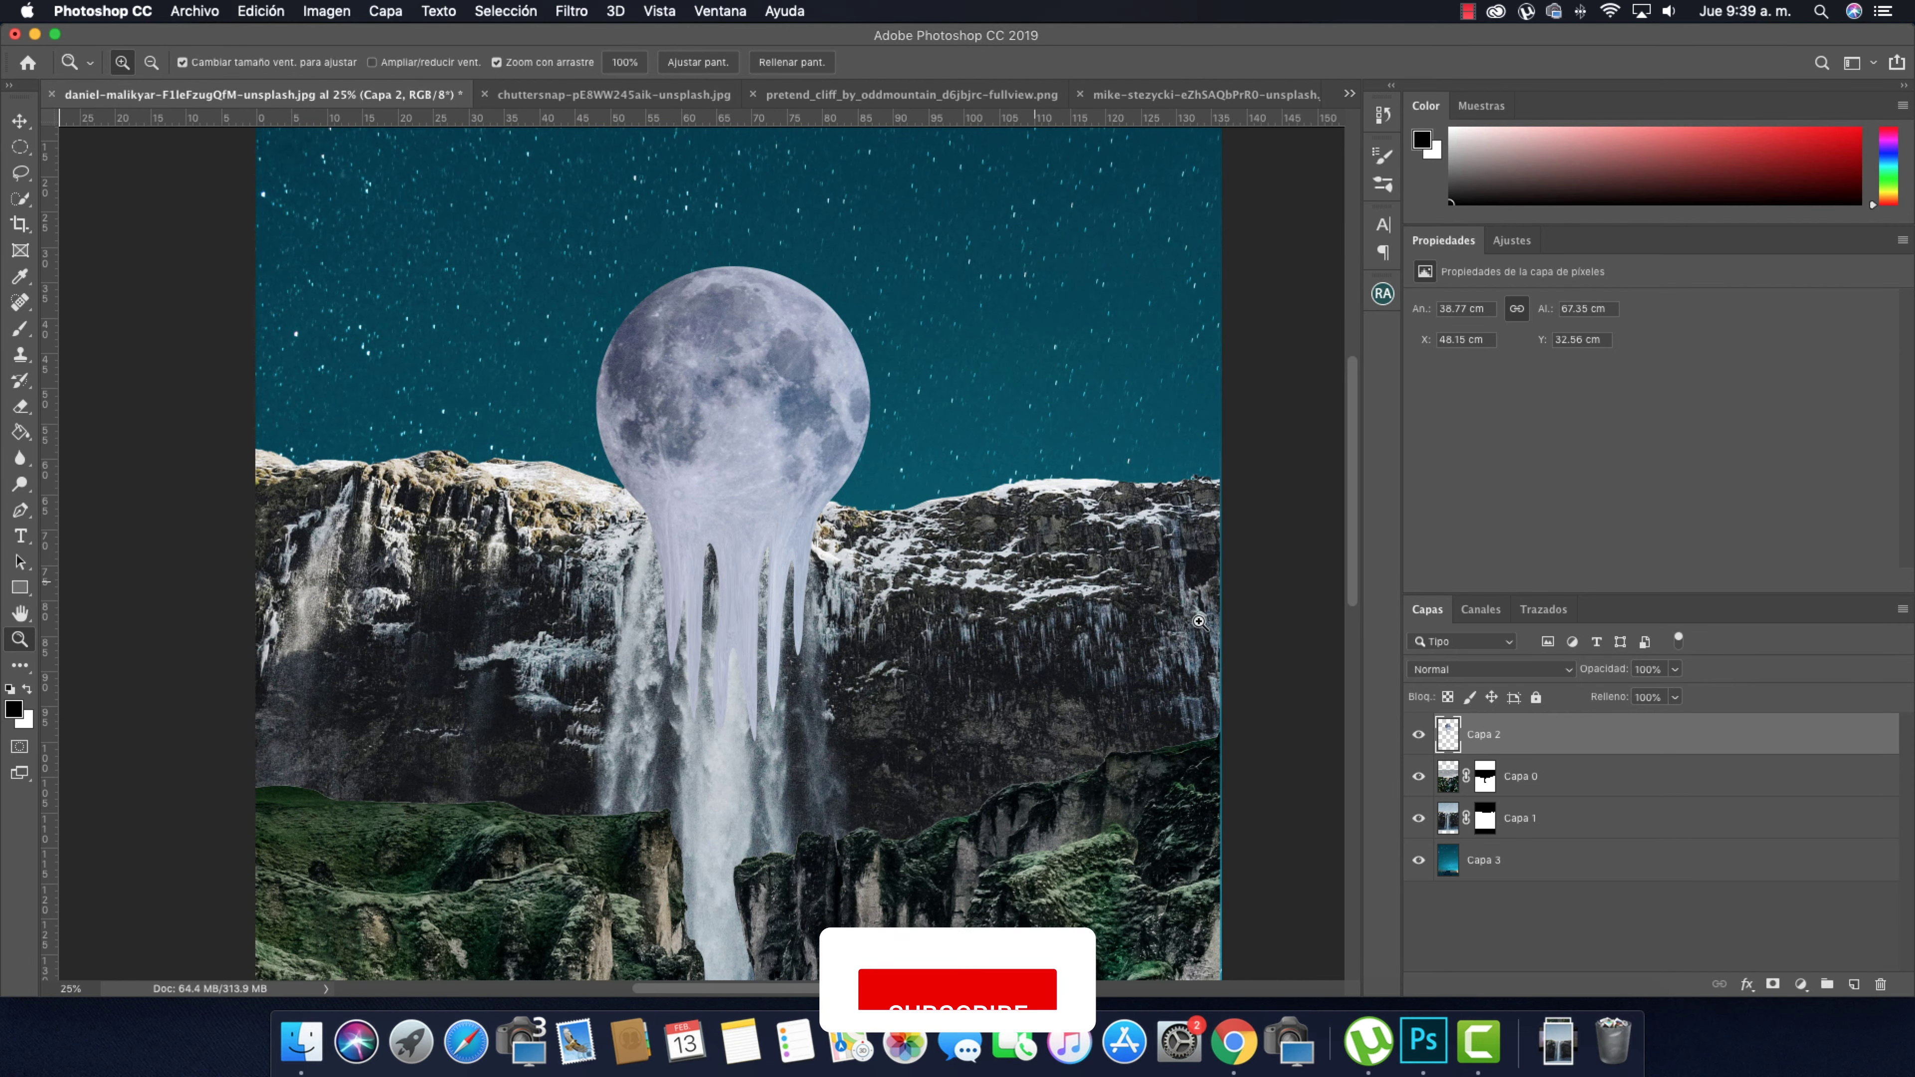
Add a Curves adjustment layer clipped to the moon layer Capa 2
right_click(1577, 736)
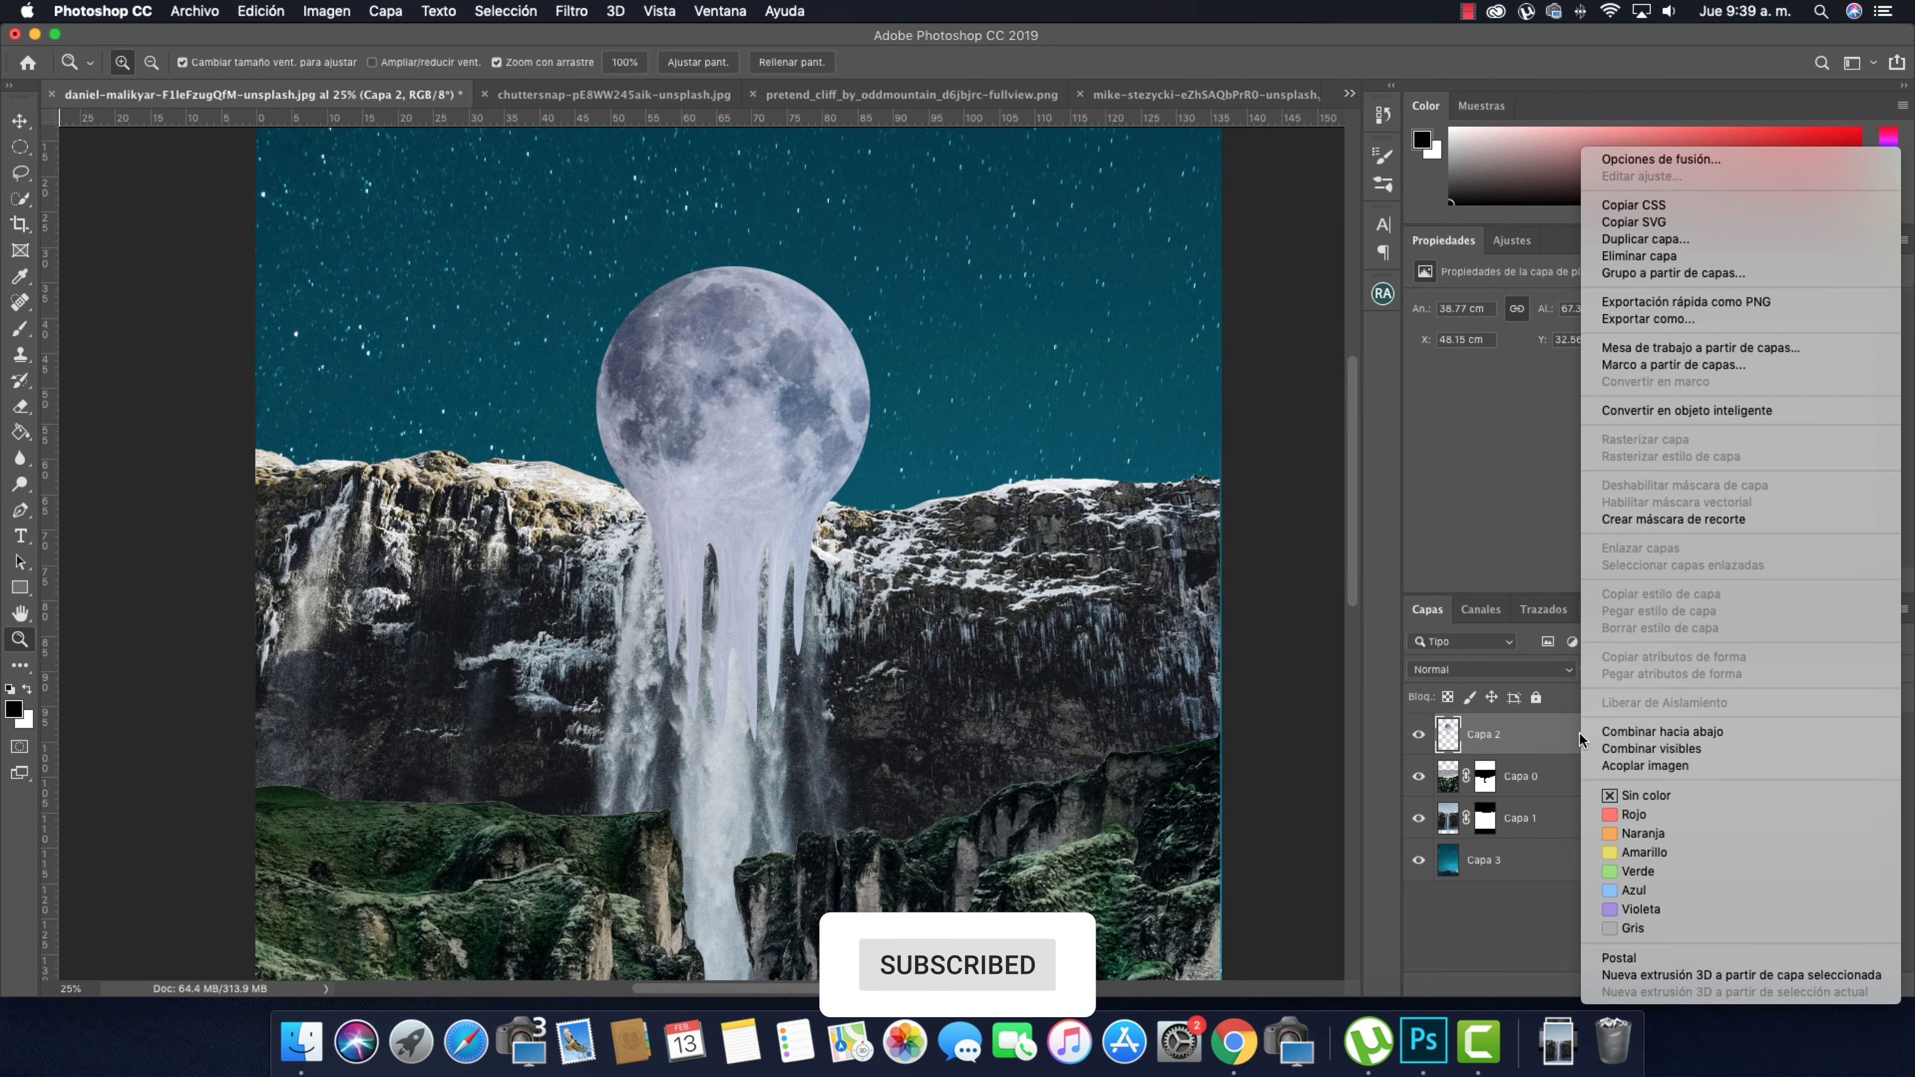
left_click(1558, 741)
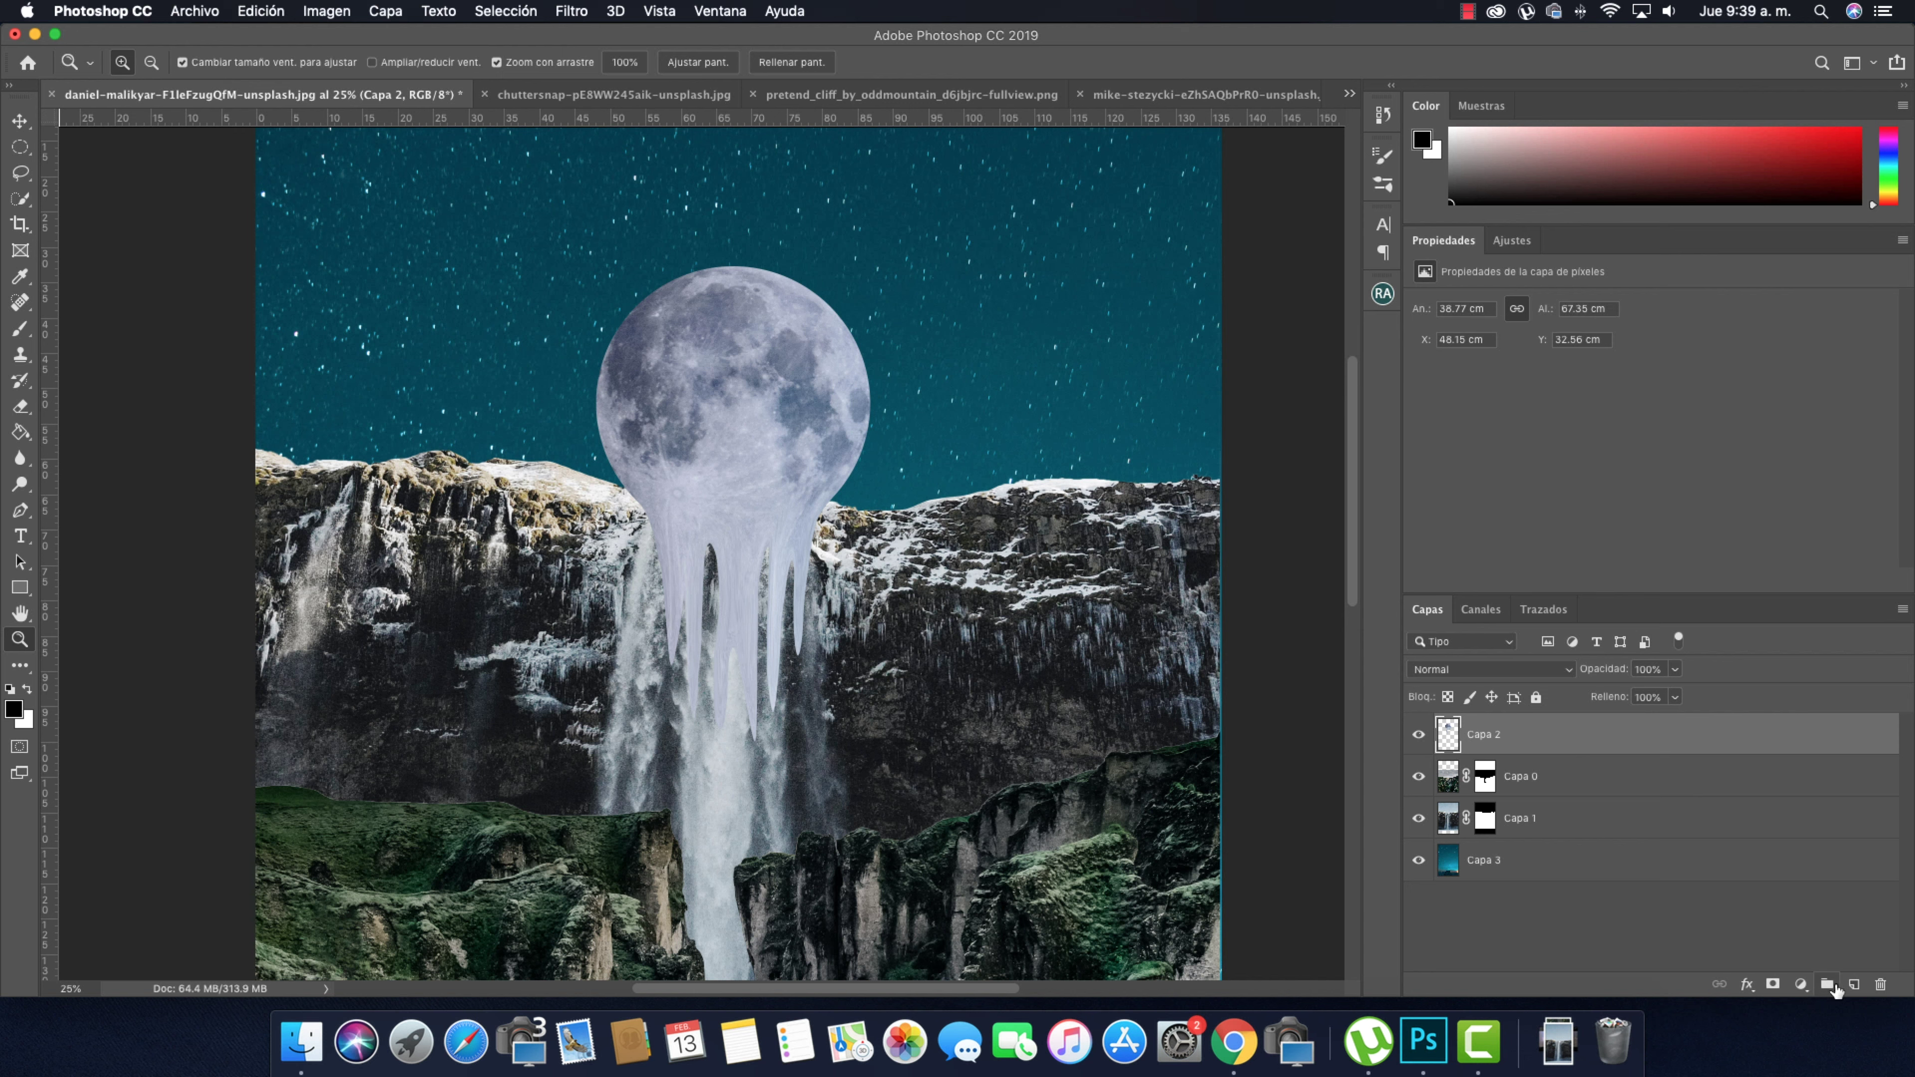
left_click(1803, 988)
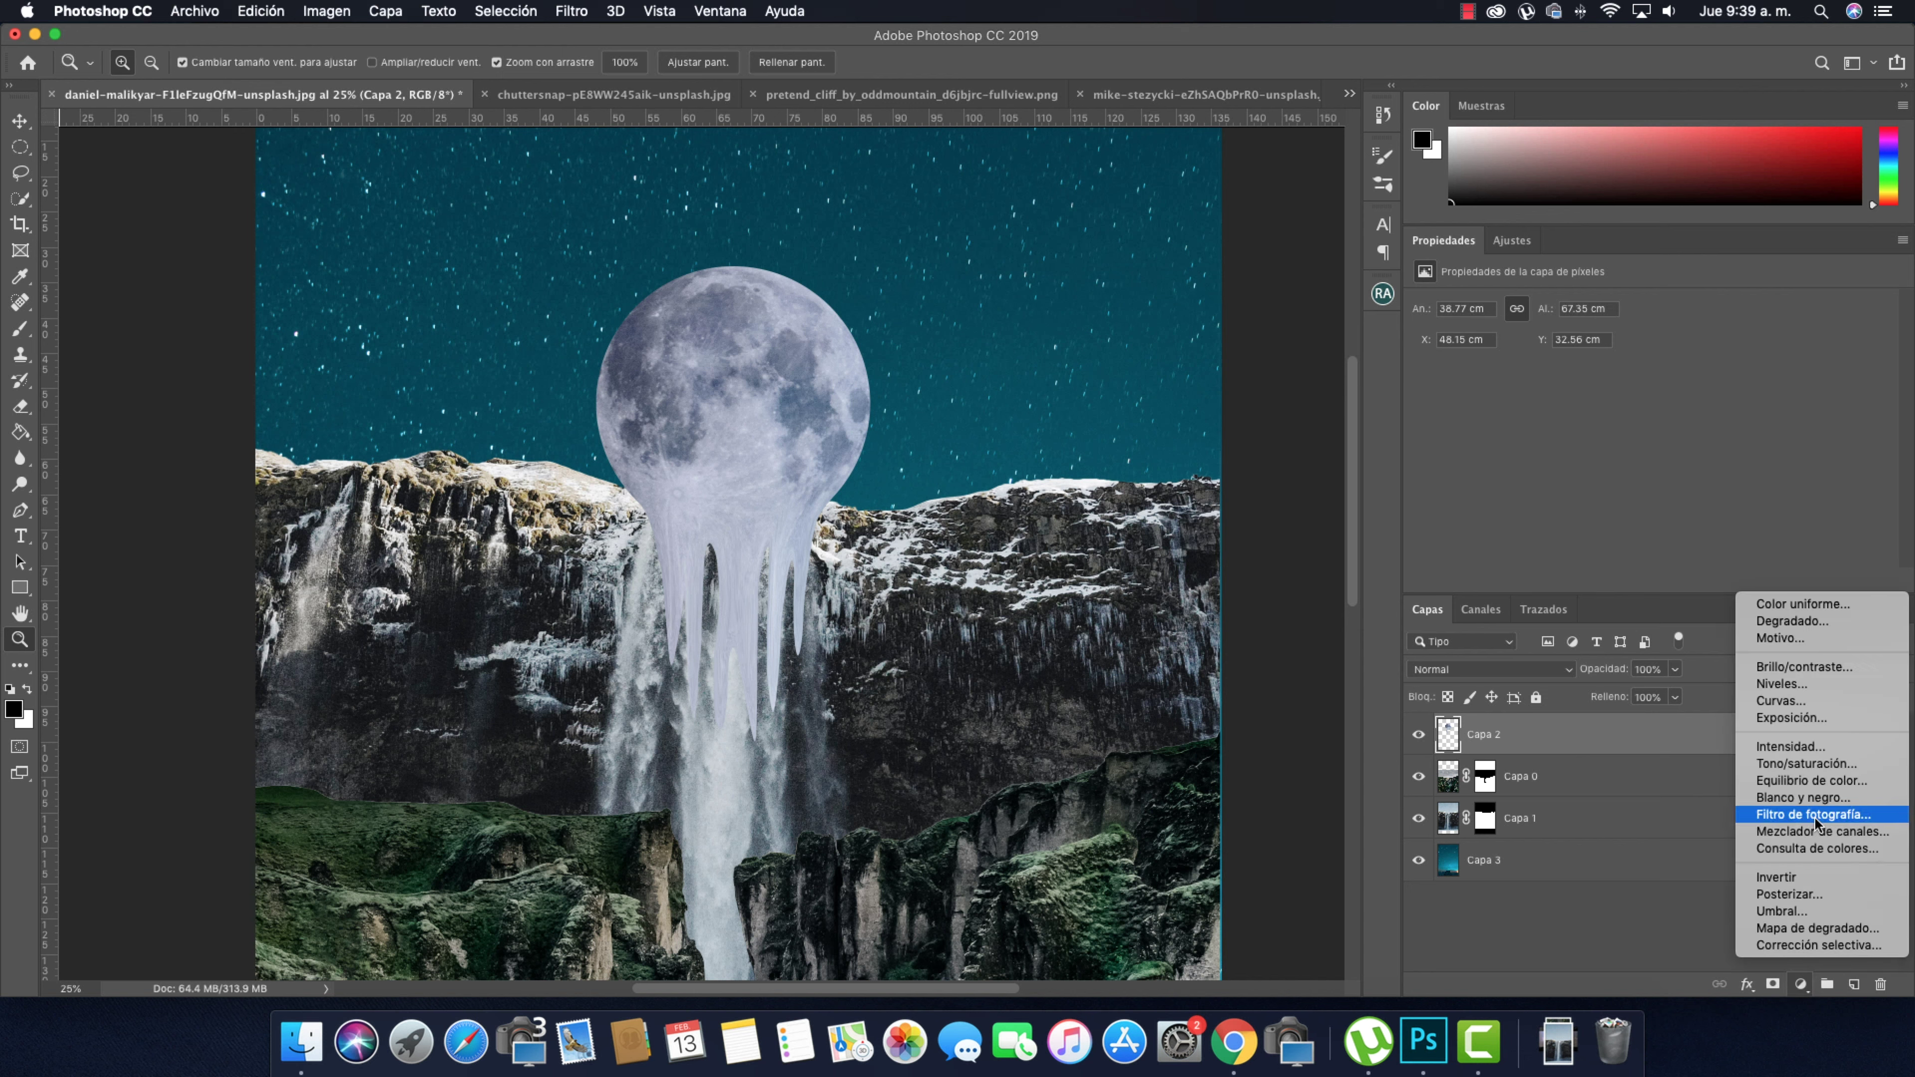
left_click(1802, 699)
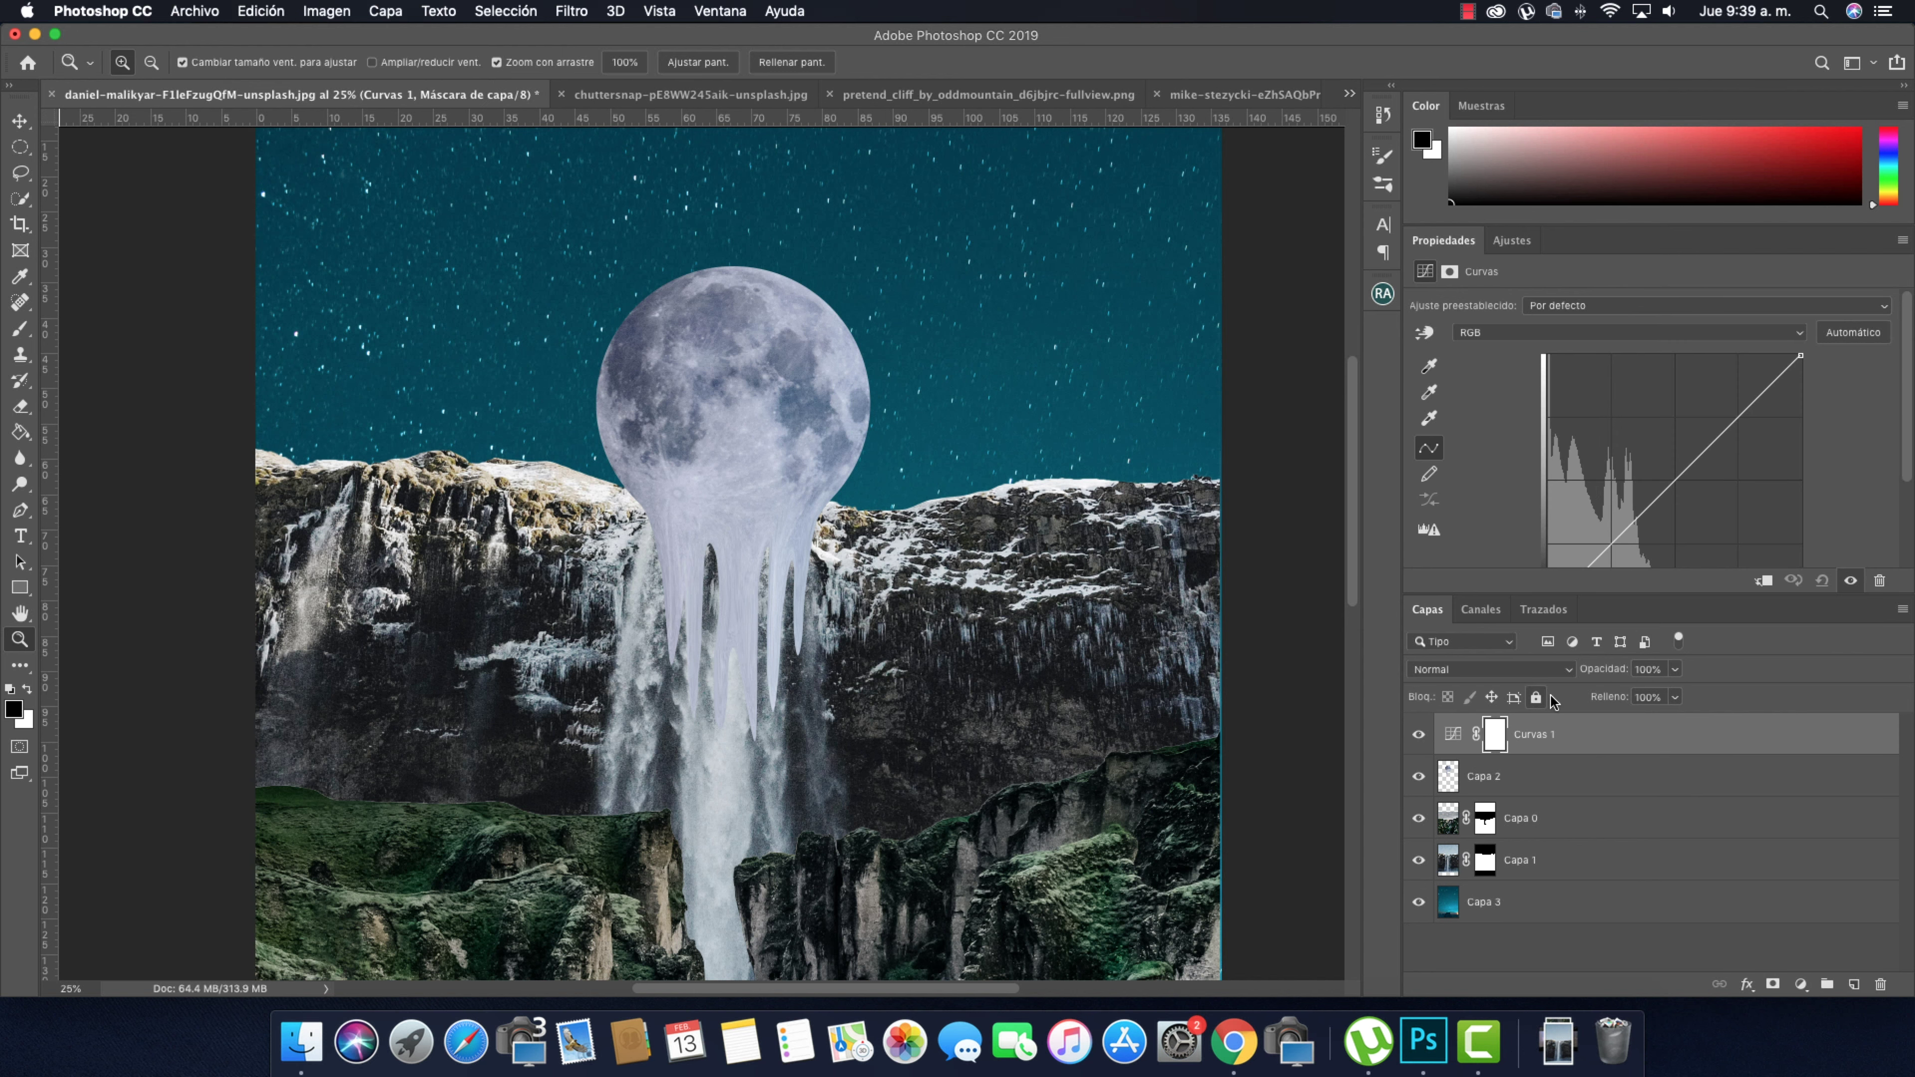
left_click(1763, 580)
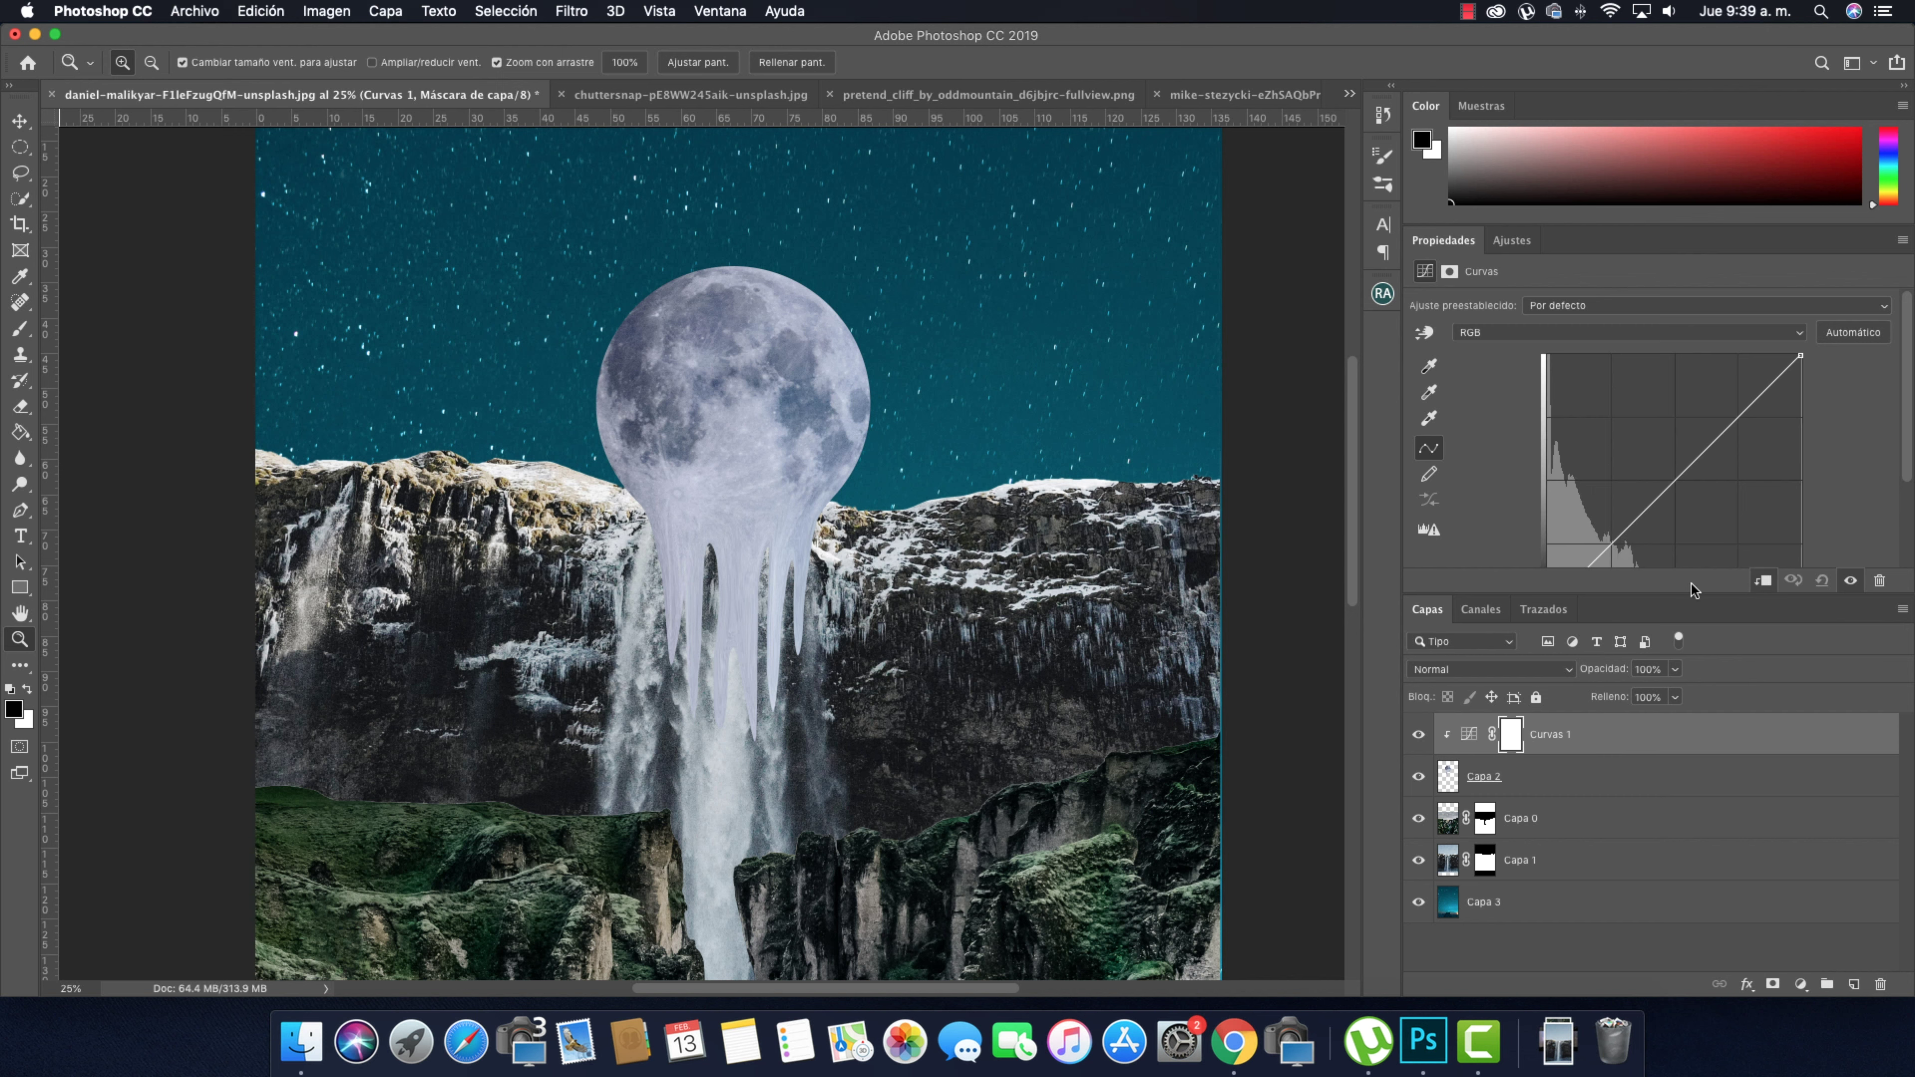
Bend the curve into an S-shape for stronger moon contrast
left_click_drag(1685, 594, 1683, 654)
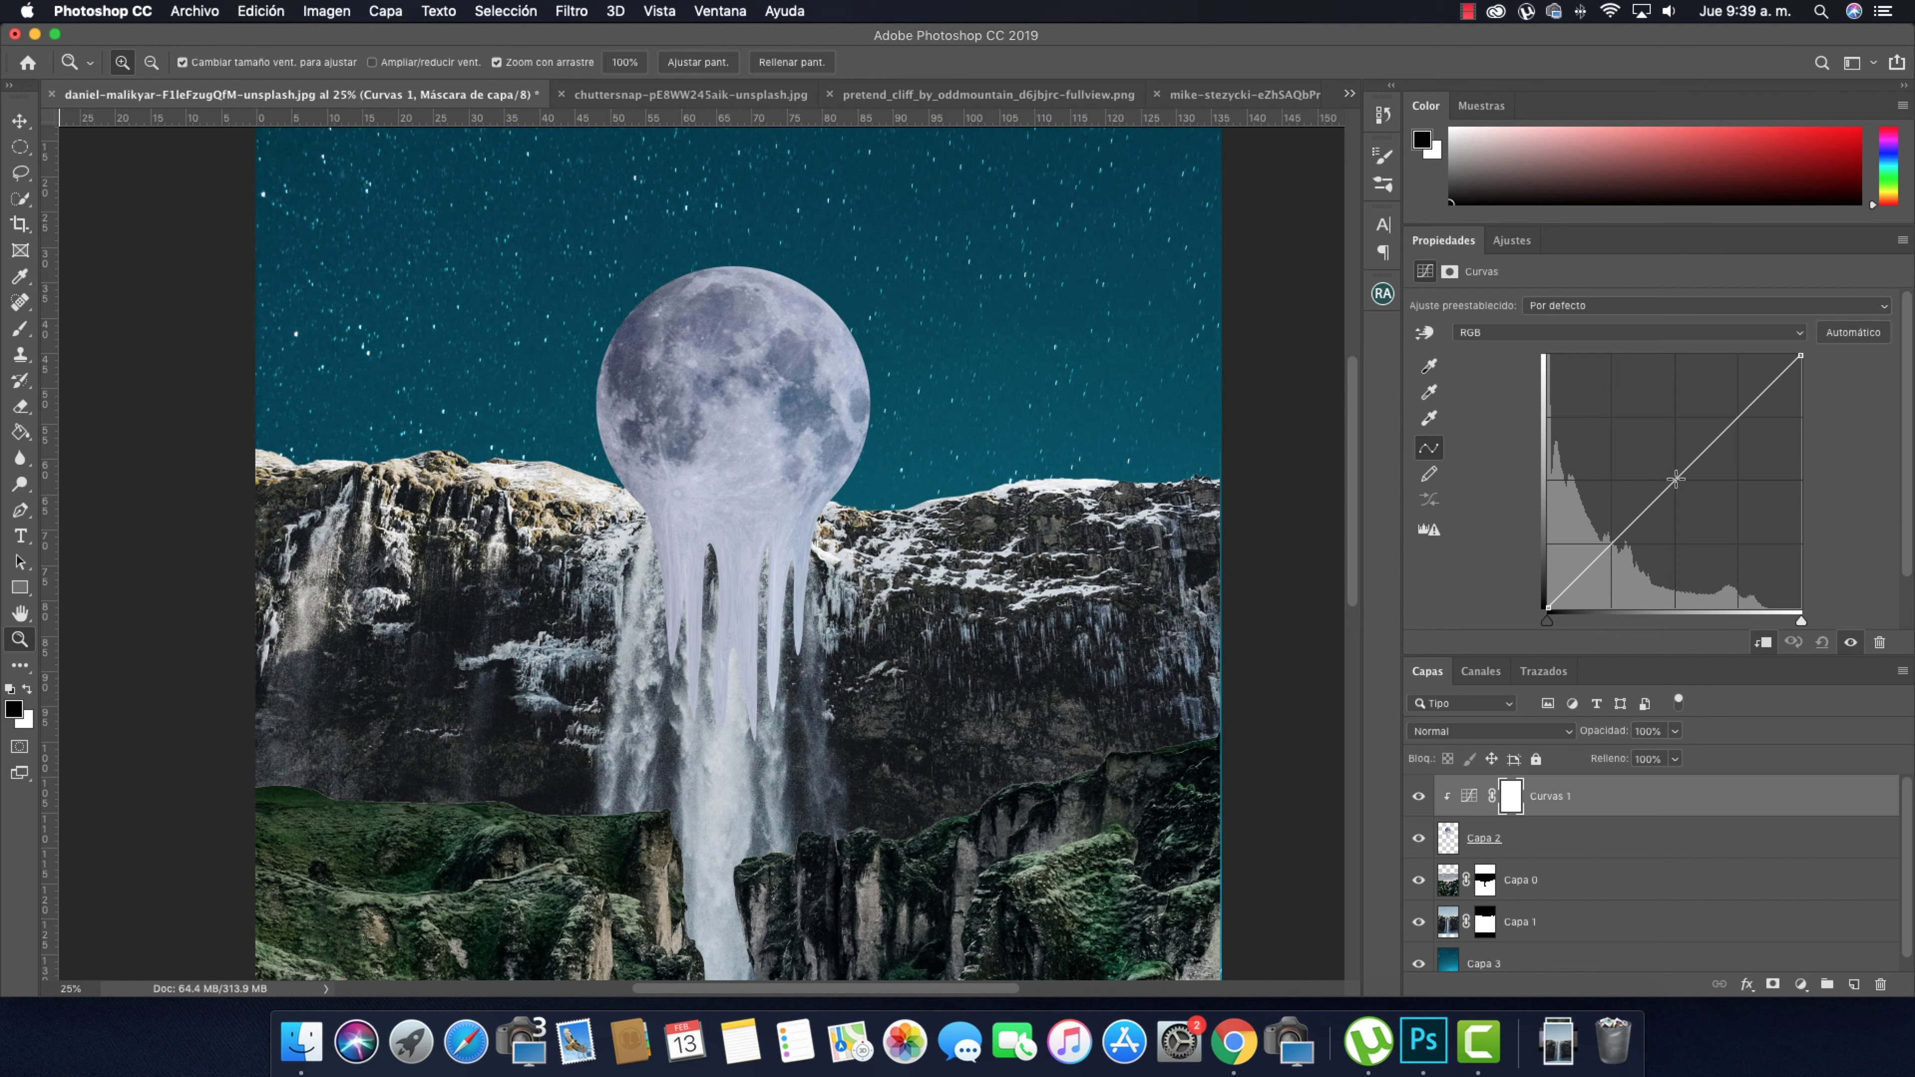
left_click_drag(1676, 478, 1735, 409)
left_click_drag(1674, 478, 1675, 488)
scroll(1610, 838, "down", 1)
left_click(1583, 909)
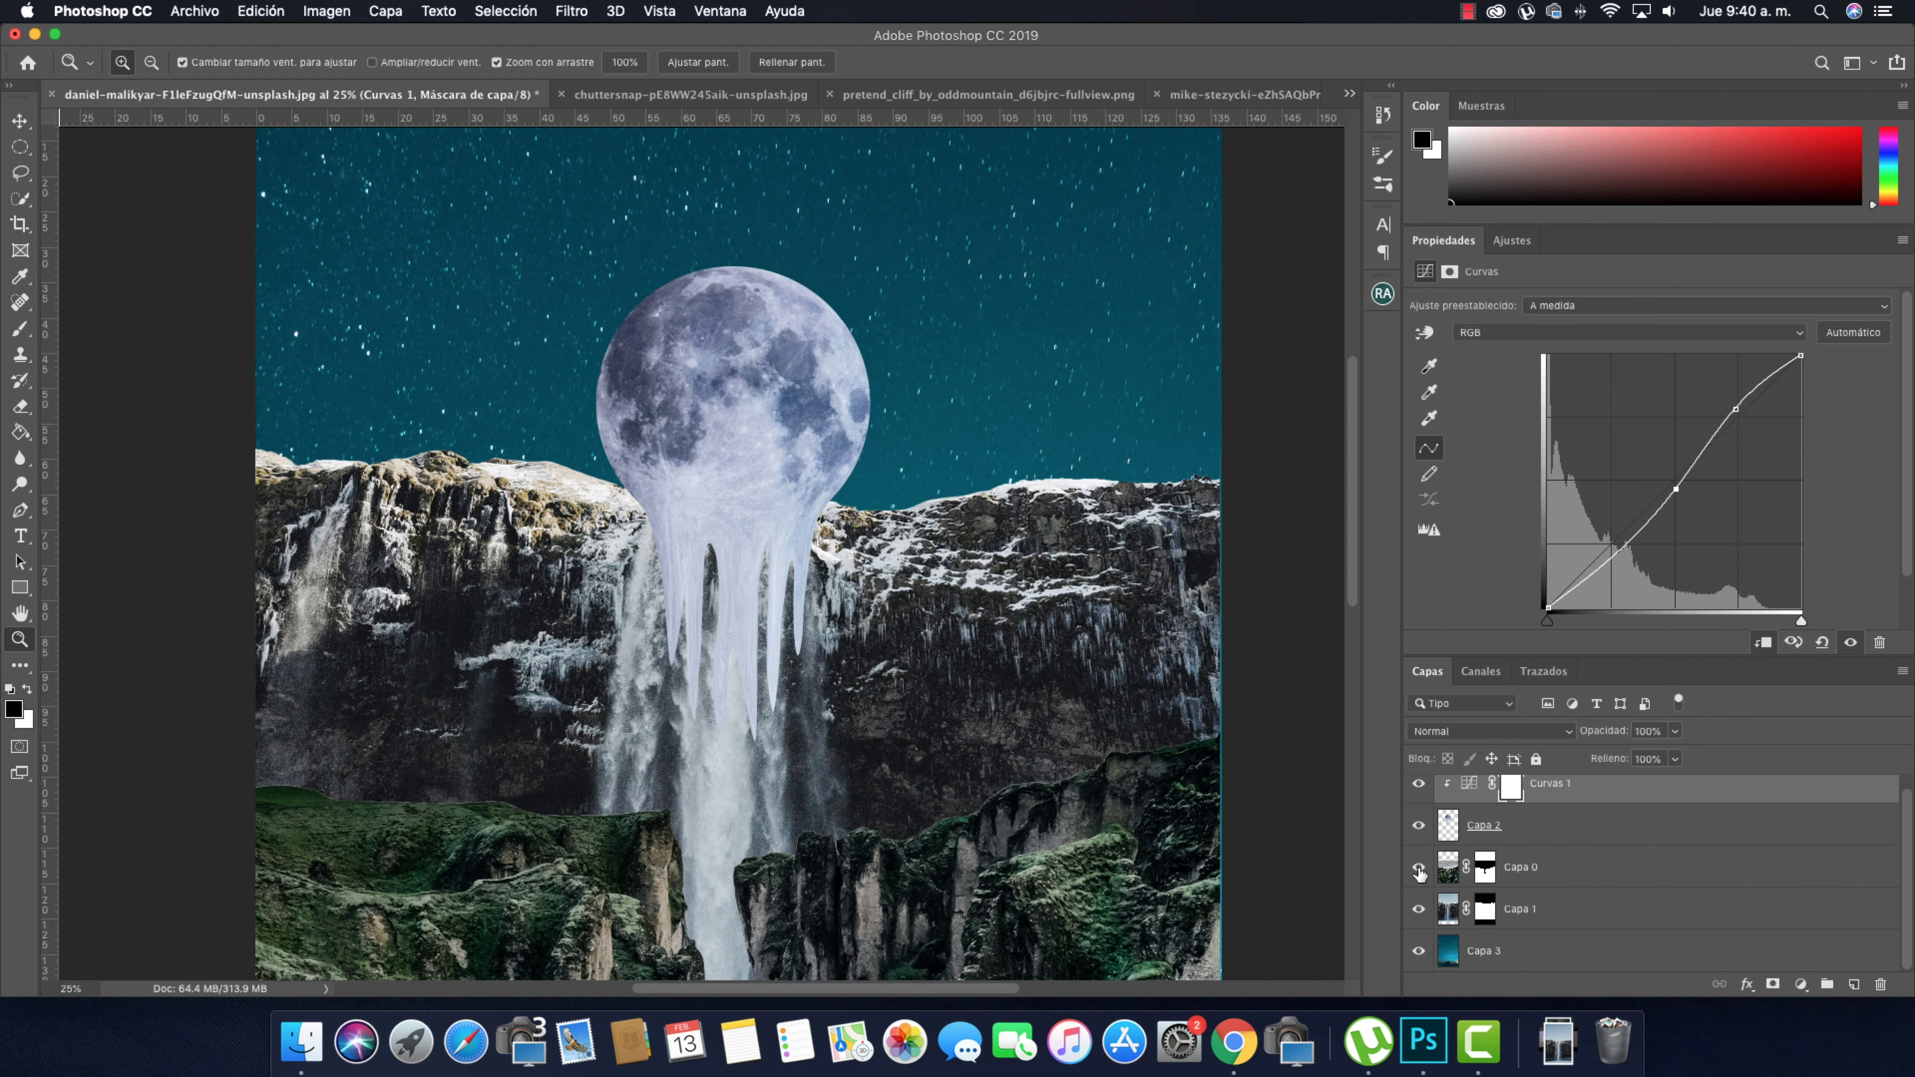
Paint a soft pale blue-grey glow down the waterfall on a new Superponer layer above Capa 1
key("b")
left_click(568, 650, "alt")
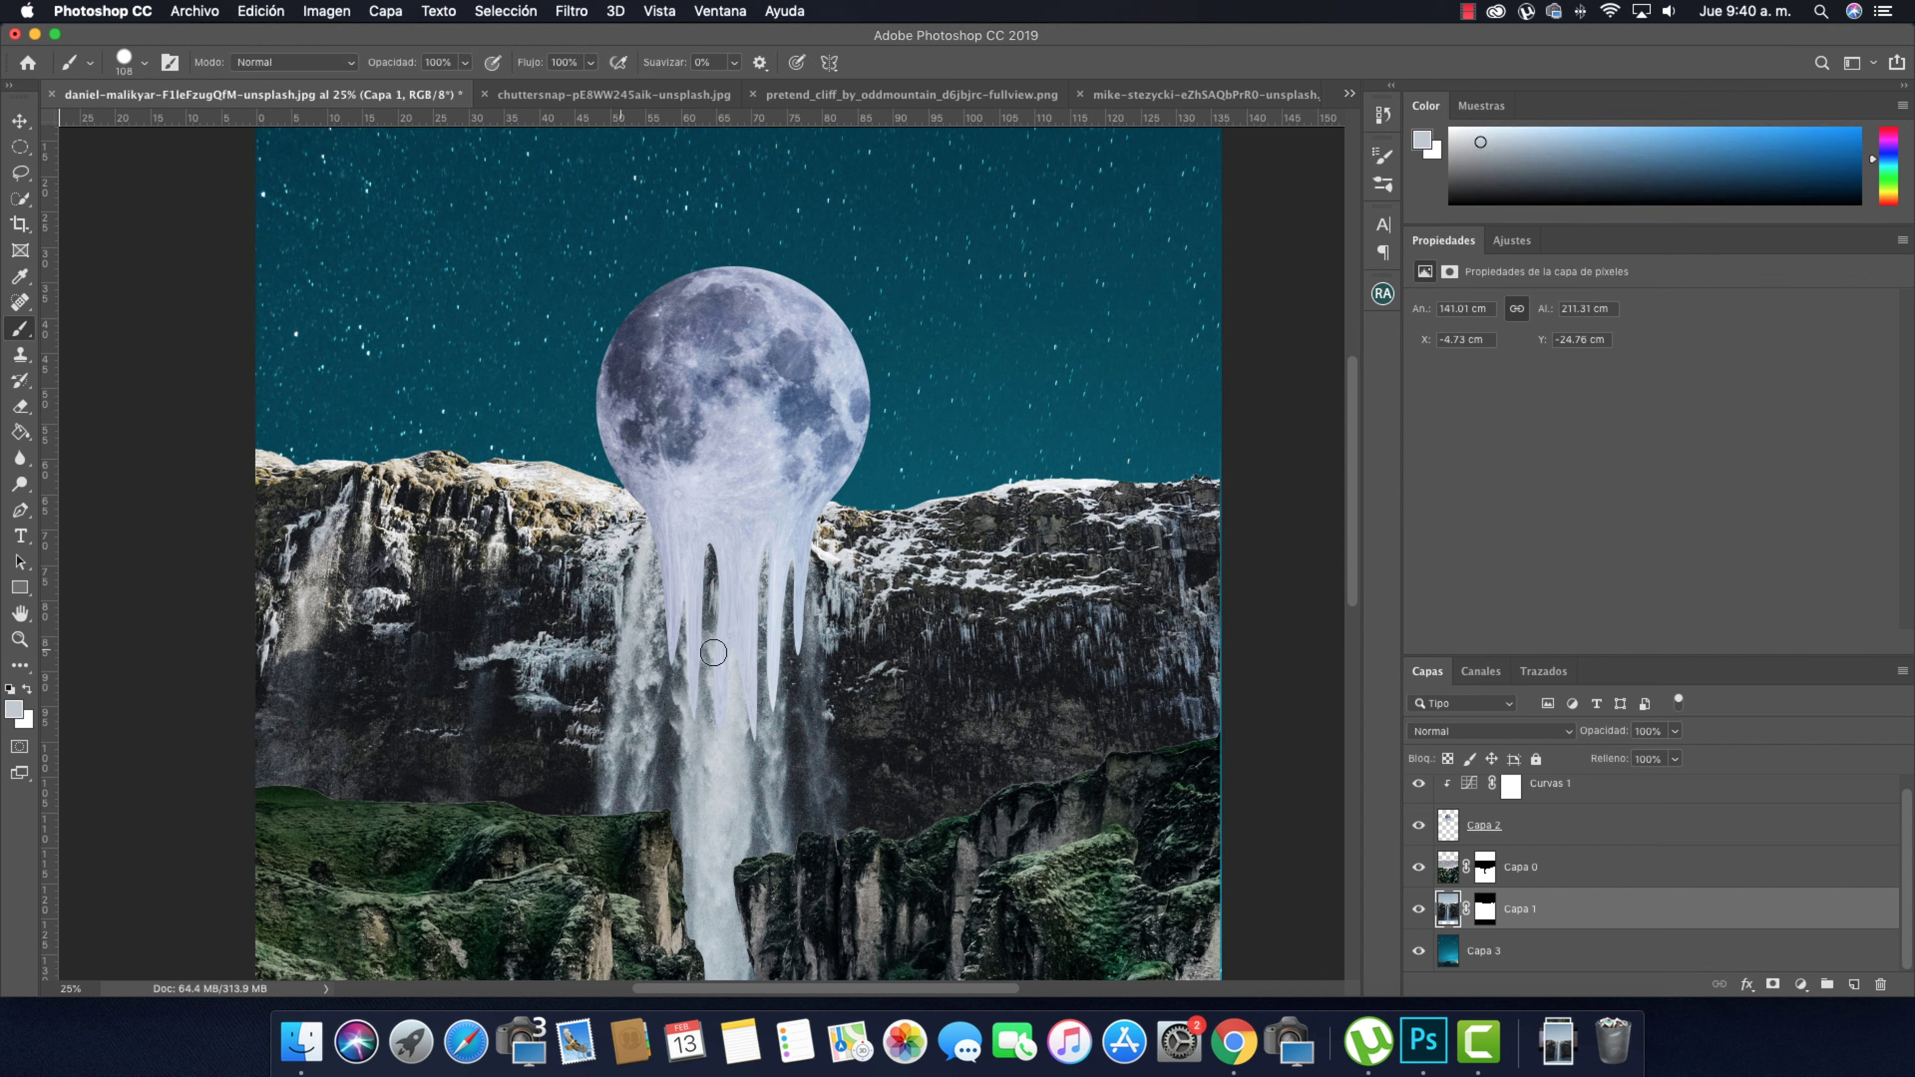
key("ctrl+shift+alt+n")
right_click(735, 641)
mouse_move(679, 754)
left_mouse_down()
mouse_move(752, 645)
mouse_move(784, 830)
left_mouse_up()
left_click(1569, 732)
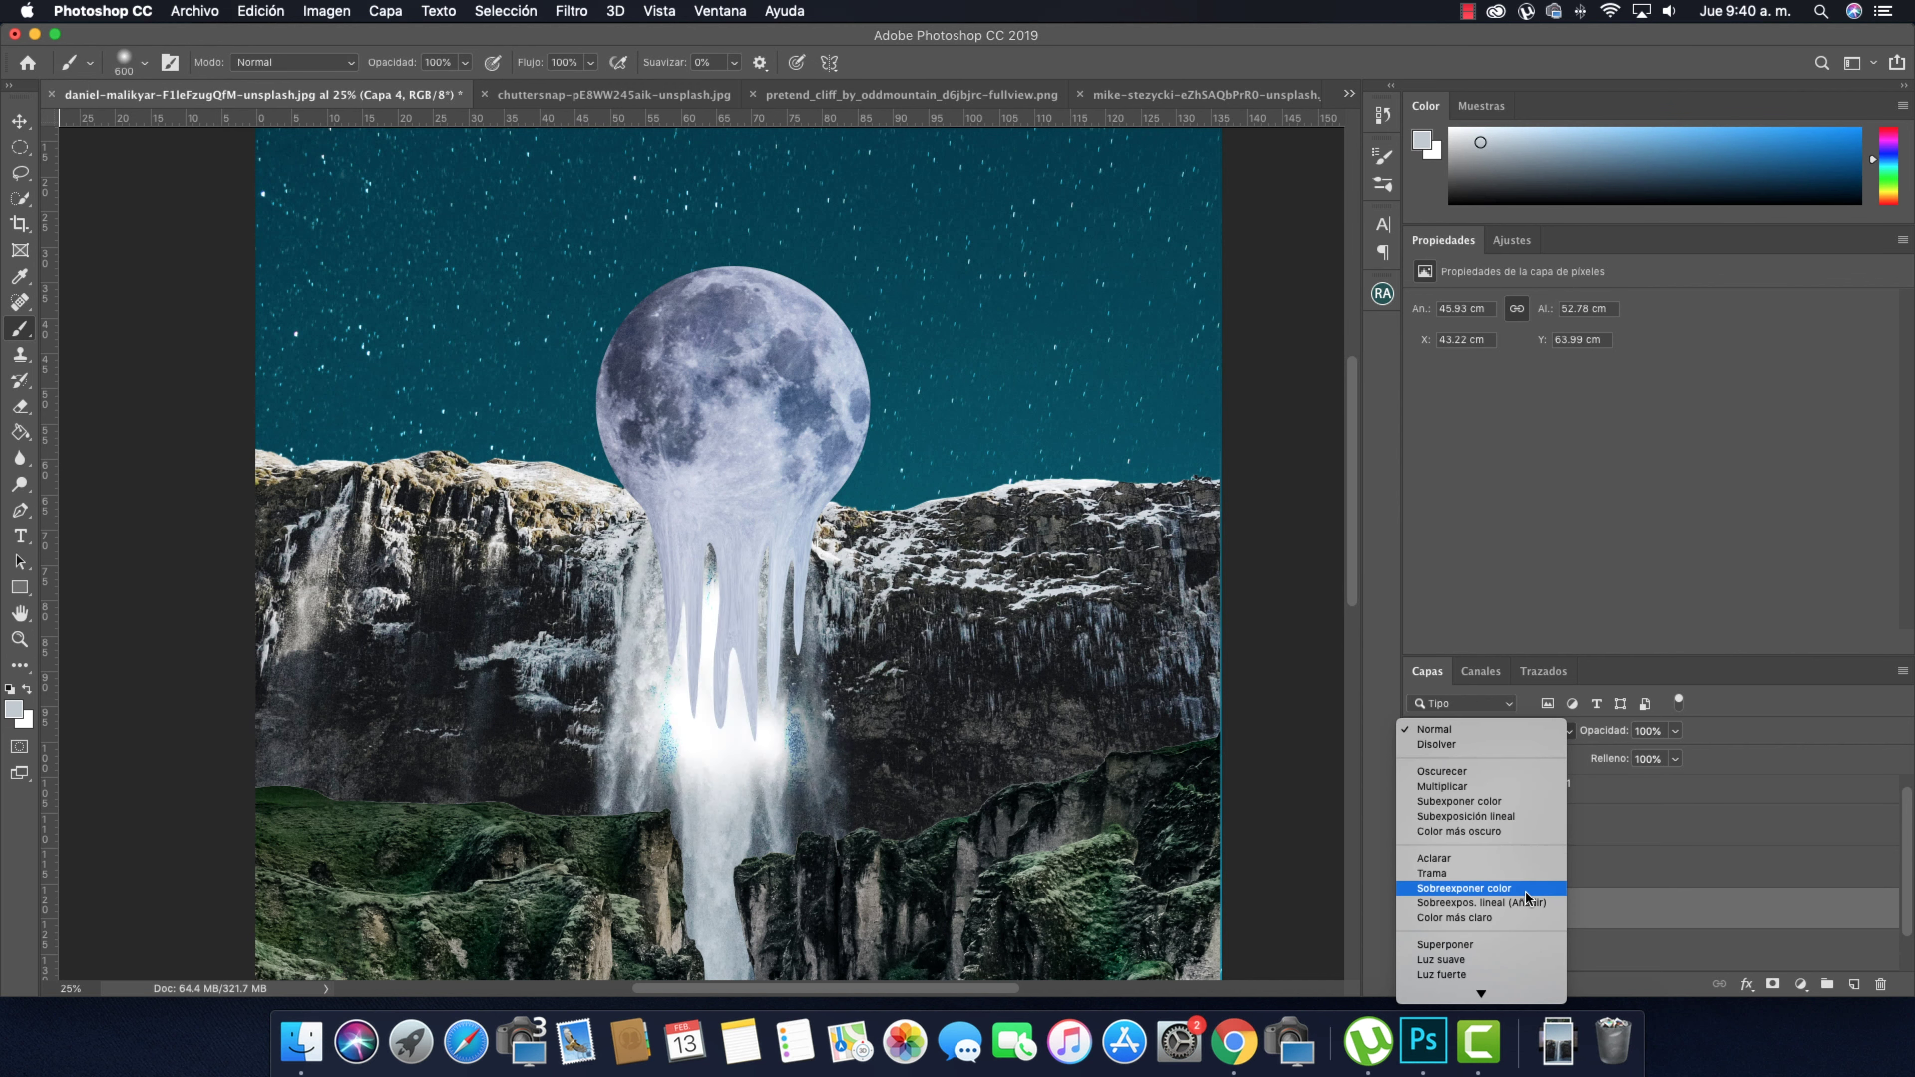
left_click(1488, 948)
left_click_drag(664, 558, 739, 891)
Add a white layer mask to the moon layer Capa 2
scroll(679, 679, "down", 3)
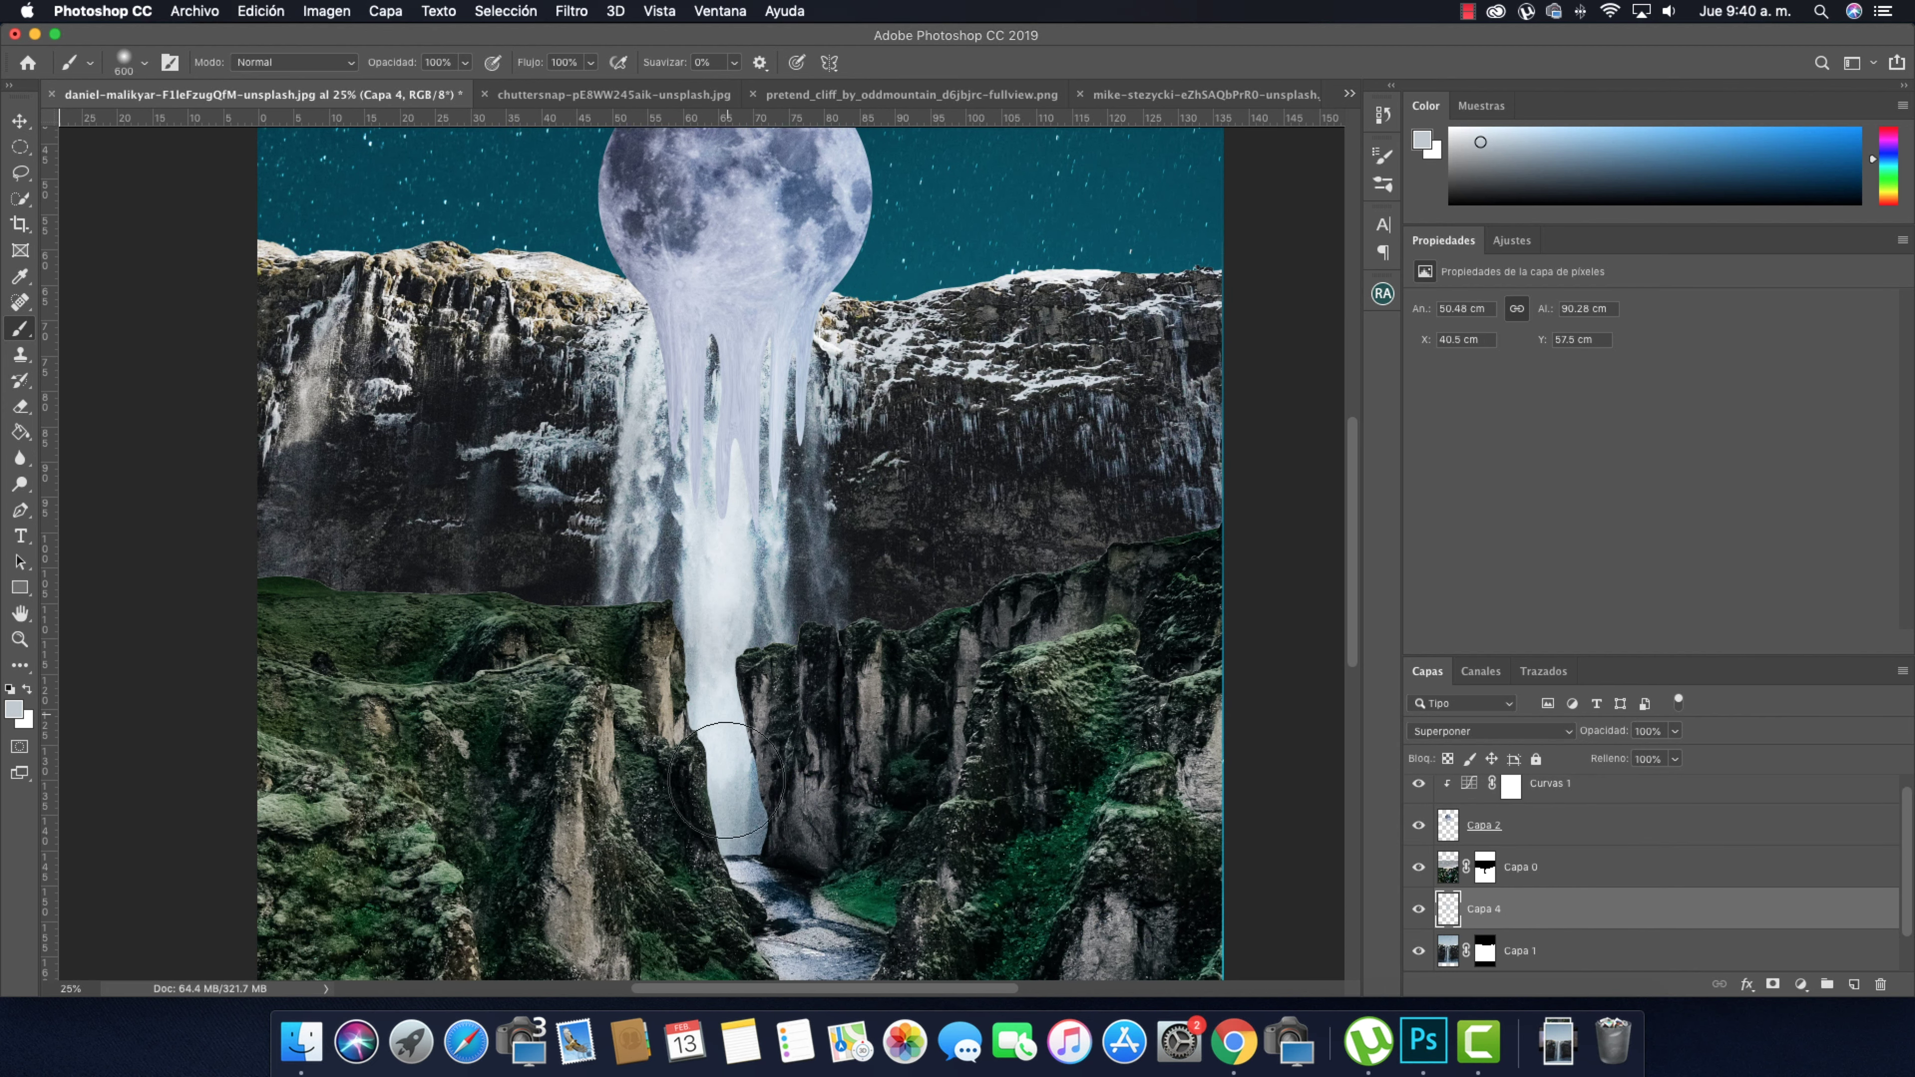
key("ctrl+minus")
key("z")
key("ctrl+plus")
left_click(1715, 846)
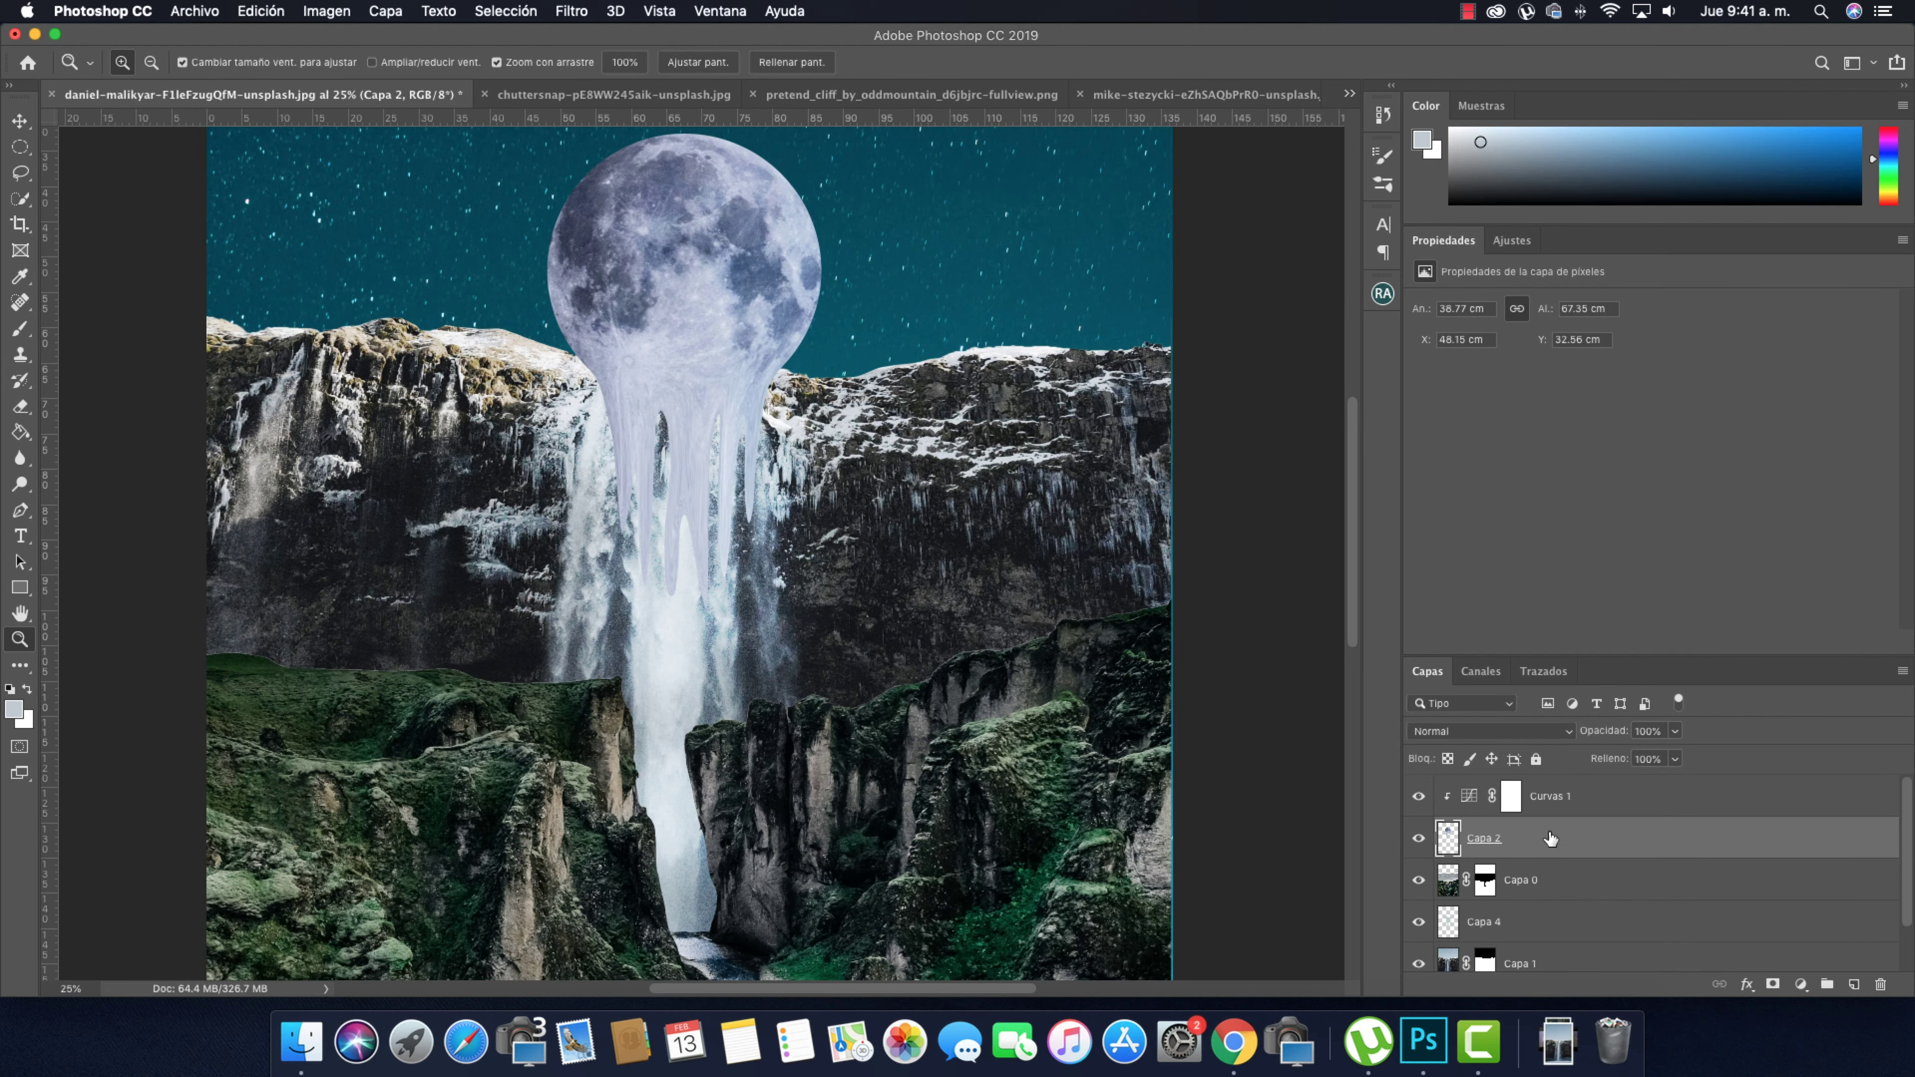
left_click(1773, 985)
left_click(17, 329)
Paint the moon mask with a 294 px brush at 50% opacity to fade the drip into the waterfall
right_click(664, 578)
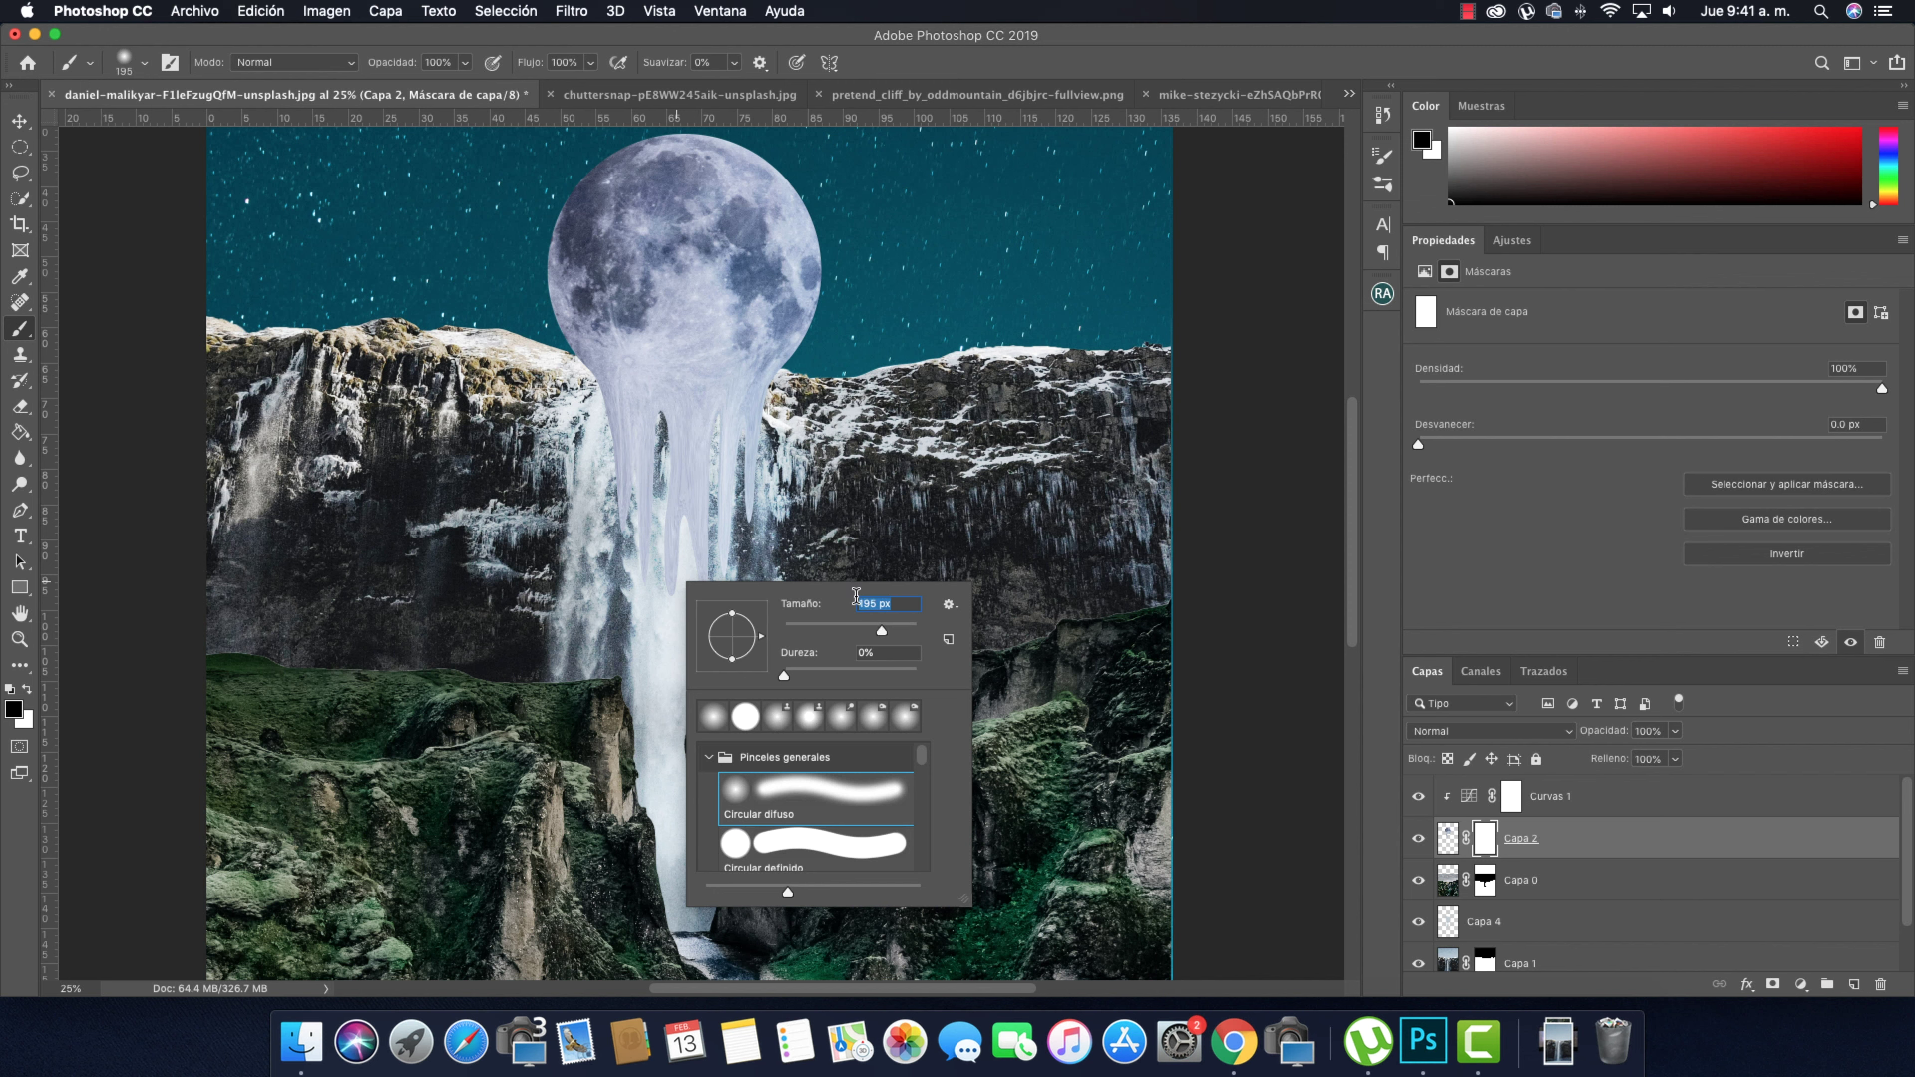
left_click_drag(884, 633, 899, 627)
key("Return")
key("5")
left_click(693, 578)
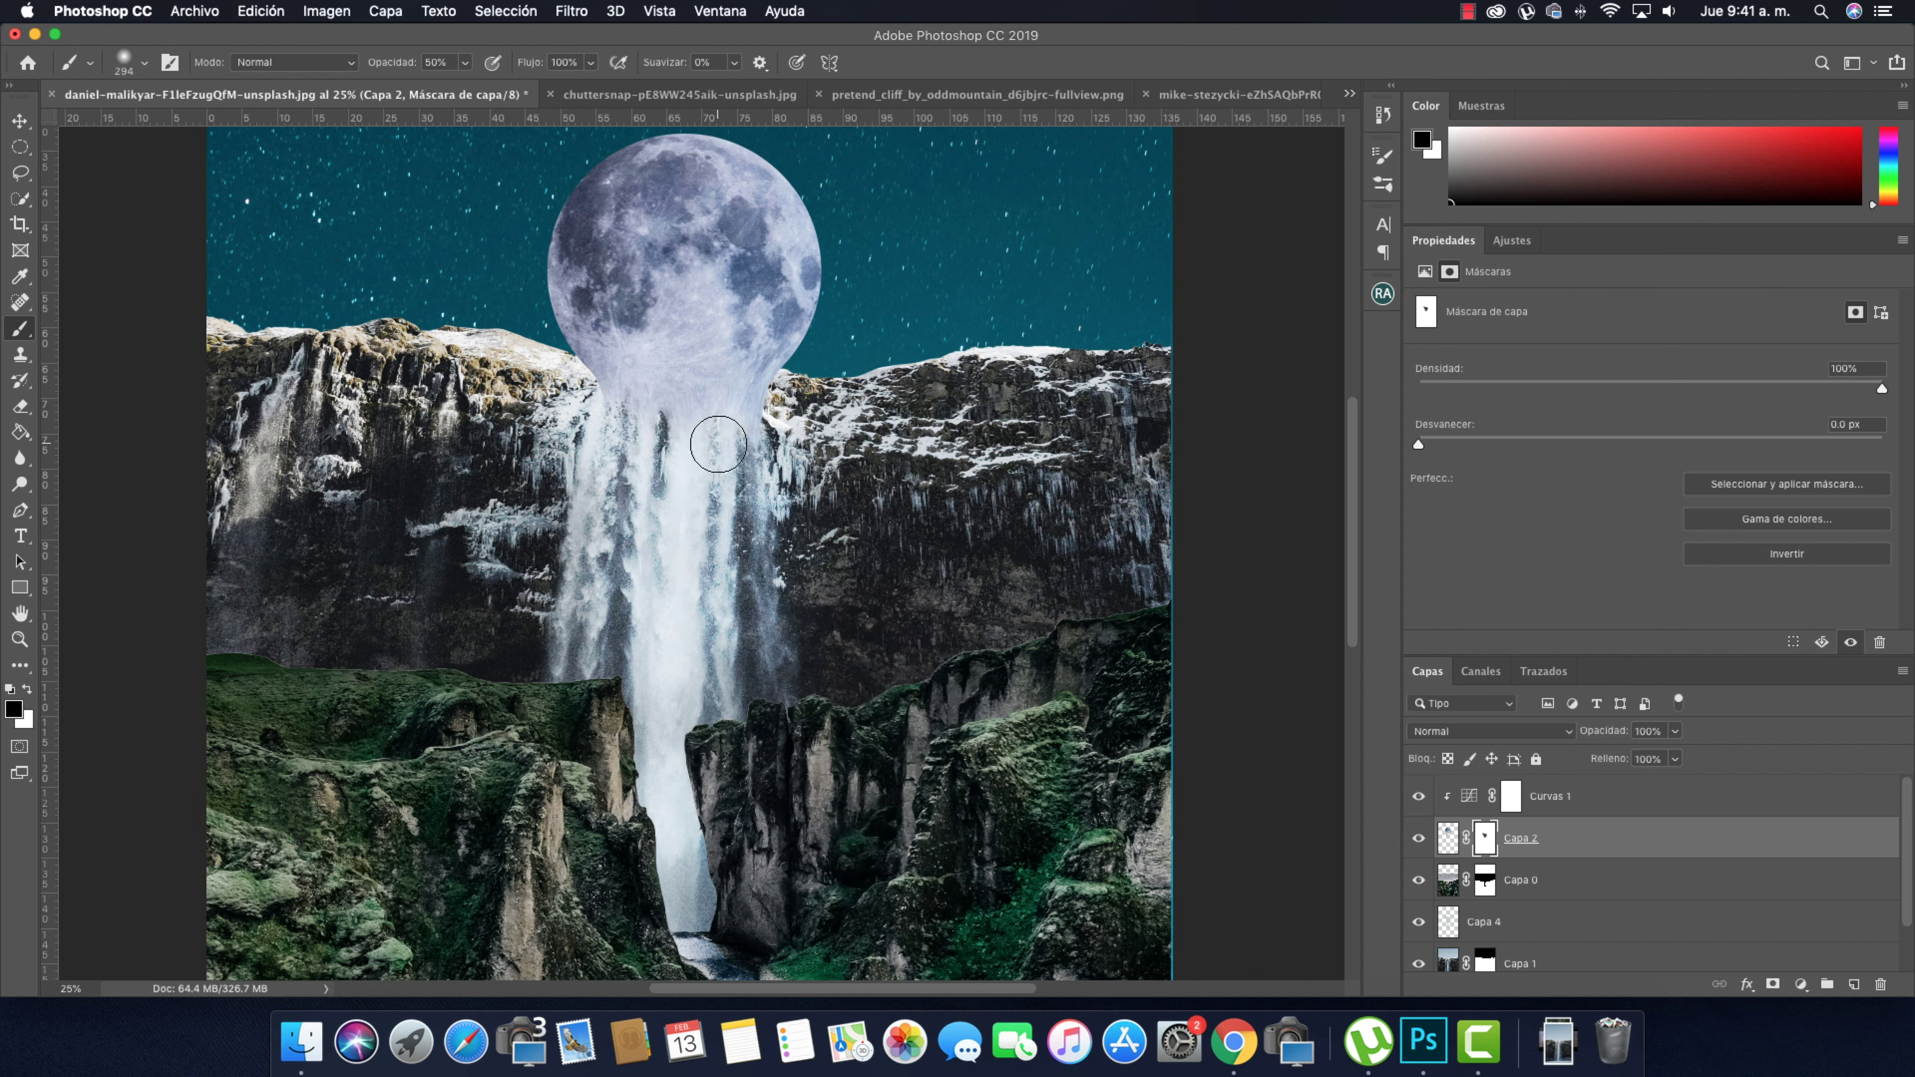
key("ctrl+z")
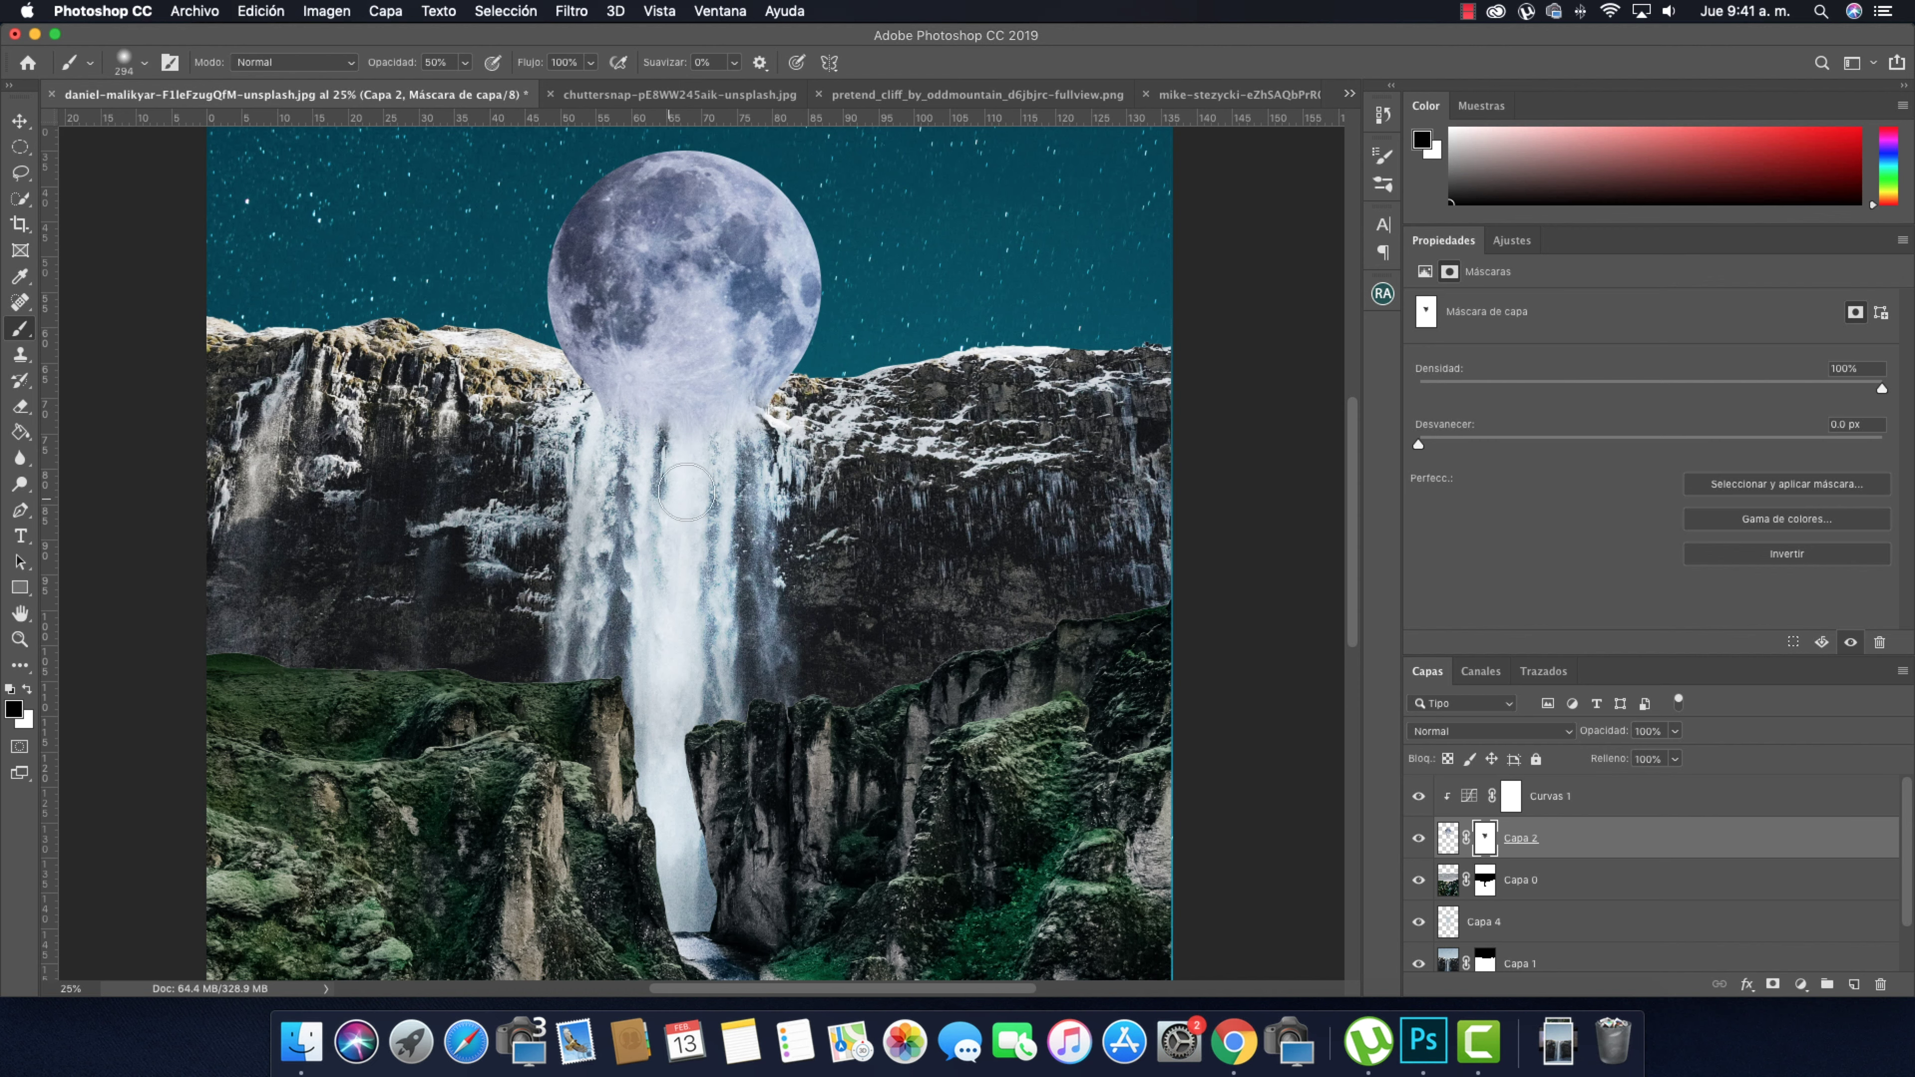
key("super+minus")
left_click(1802, 984)
left_click(1810, 718)
Raise the Hue/Saturation lightness to +22 to brighten the moon
left_click_drag(1648, 453, 1706, 453)
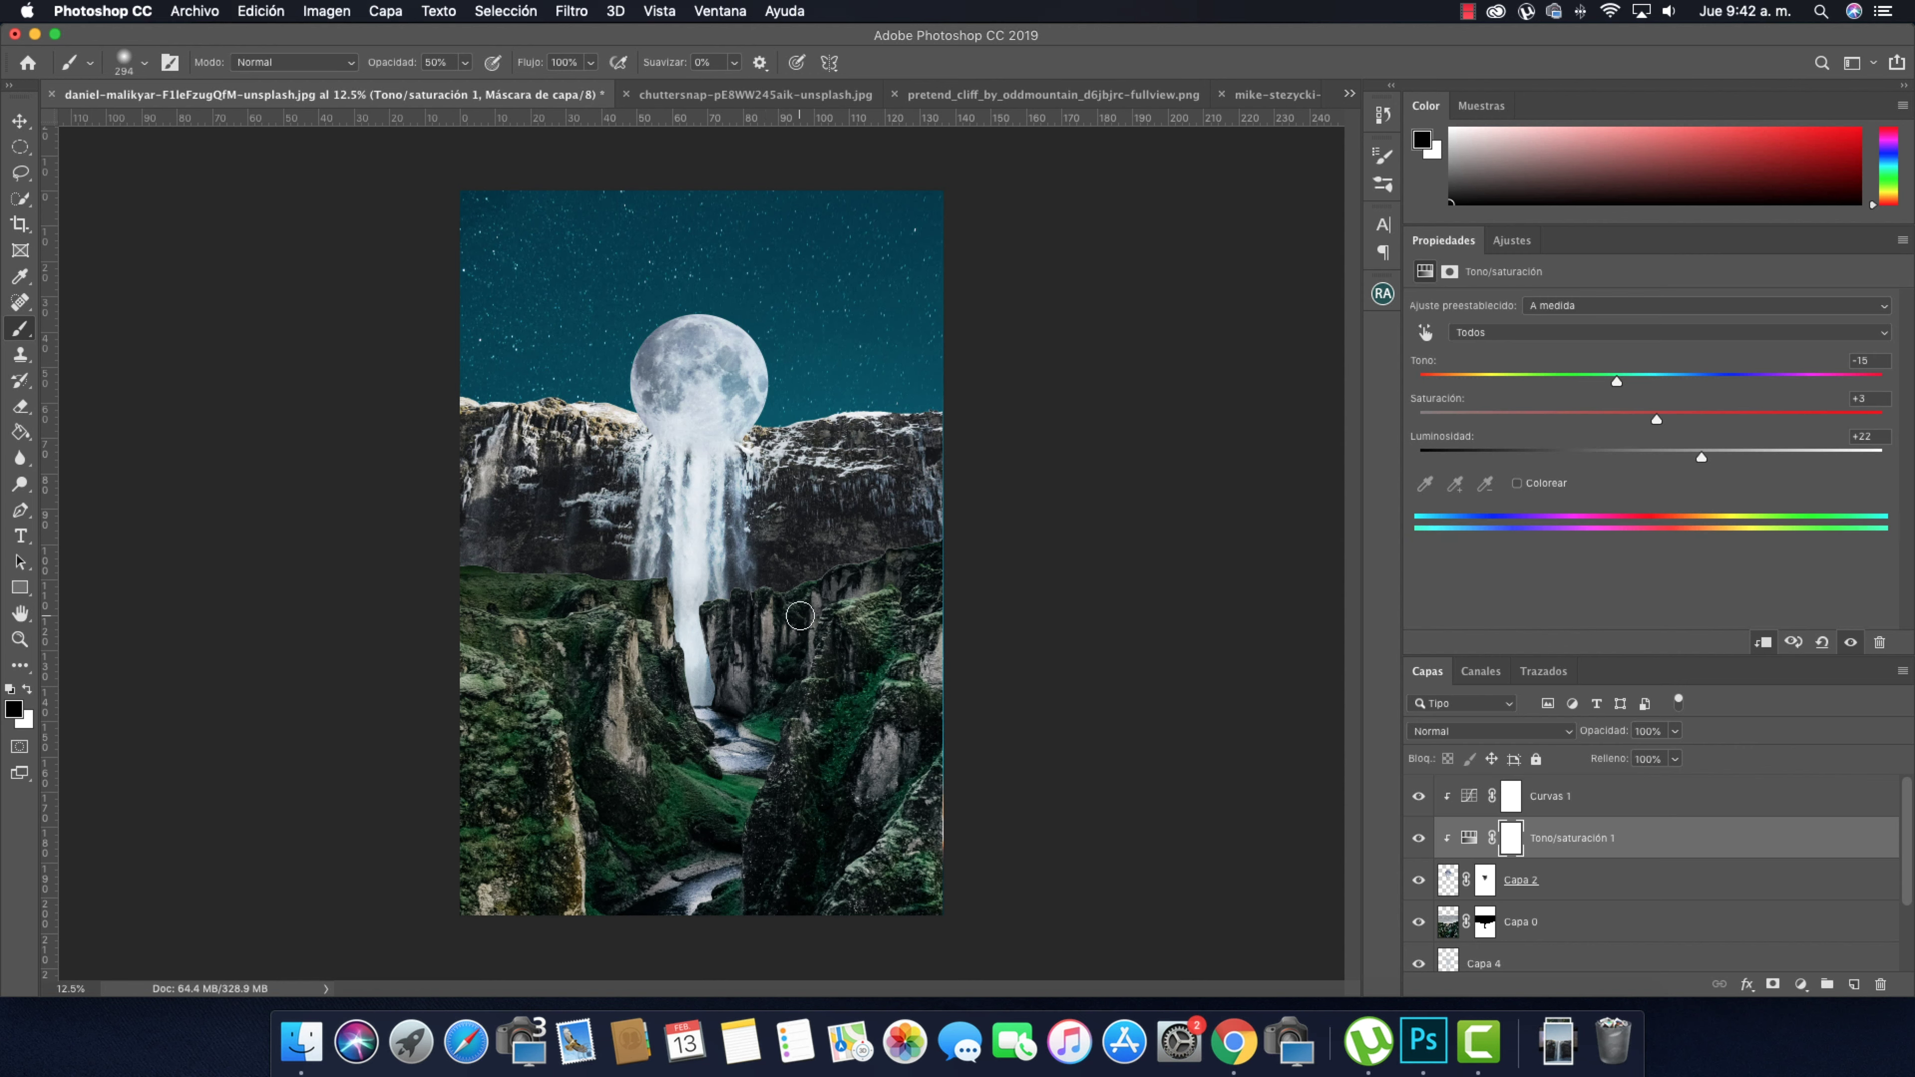
scroll(1612, 868, "down", 3)
left_click(1612, 939)
Add a Curves adjustment clipped to Capa 1 and pull the curve down to darken the cliffs
left_click(1802, 985)
left_click(1809, 706)
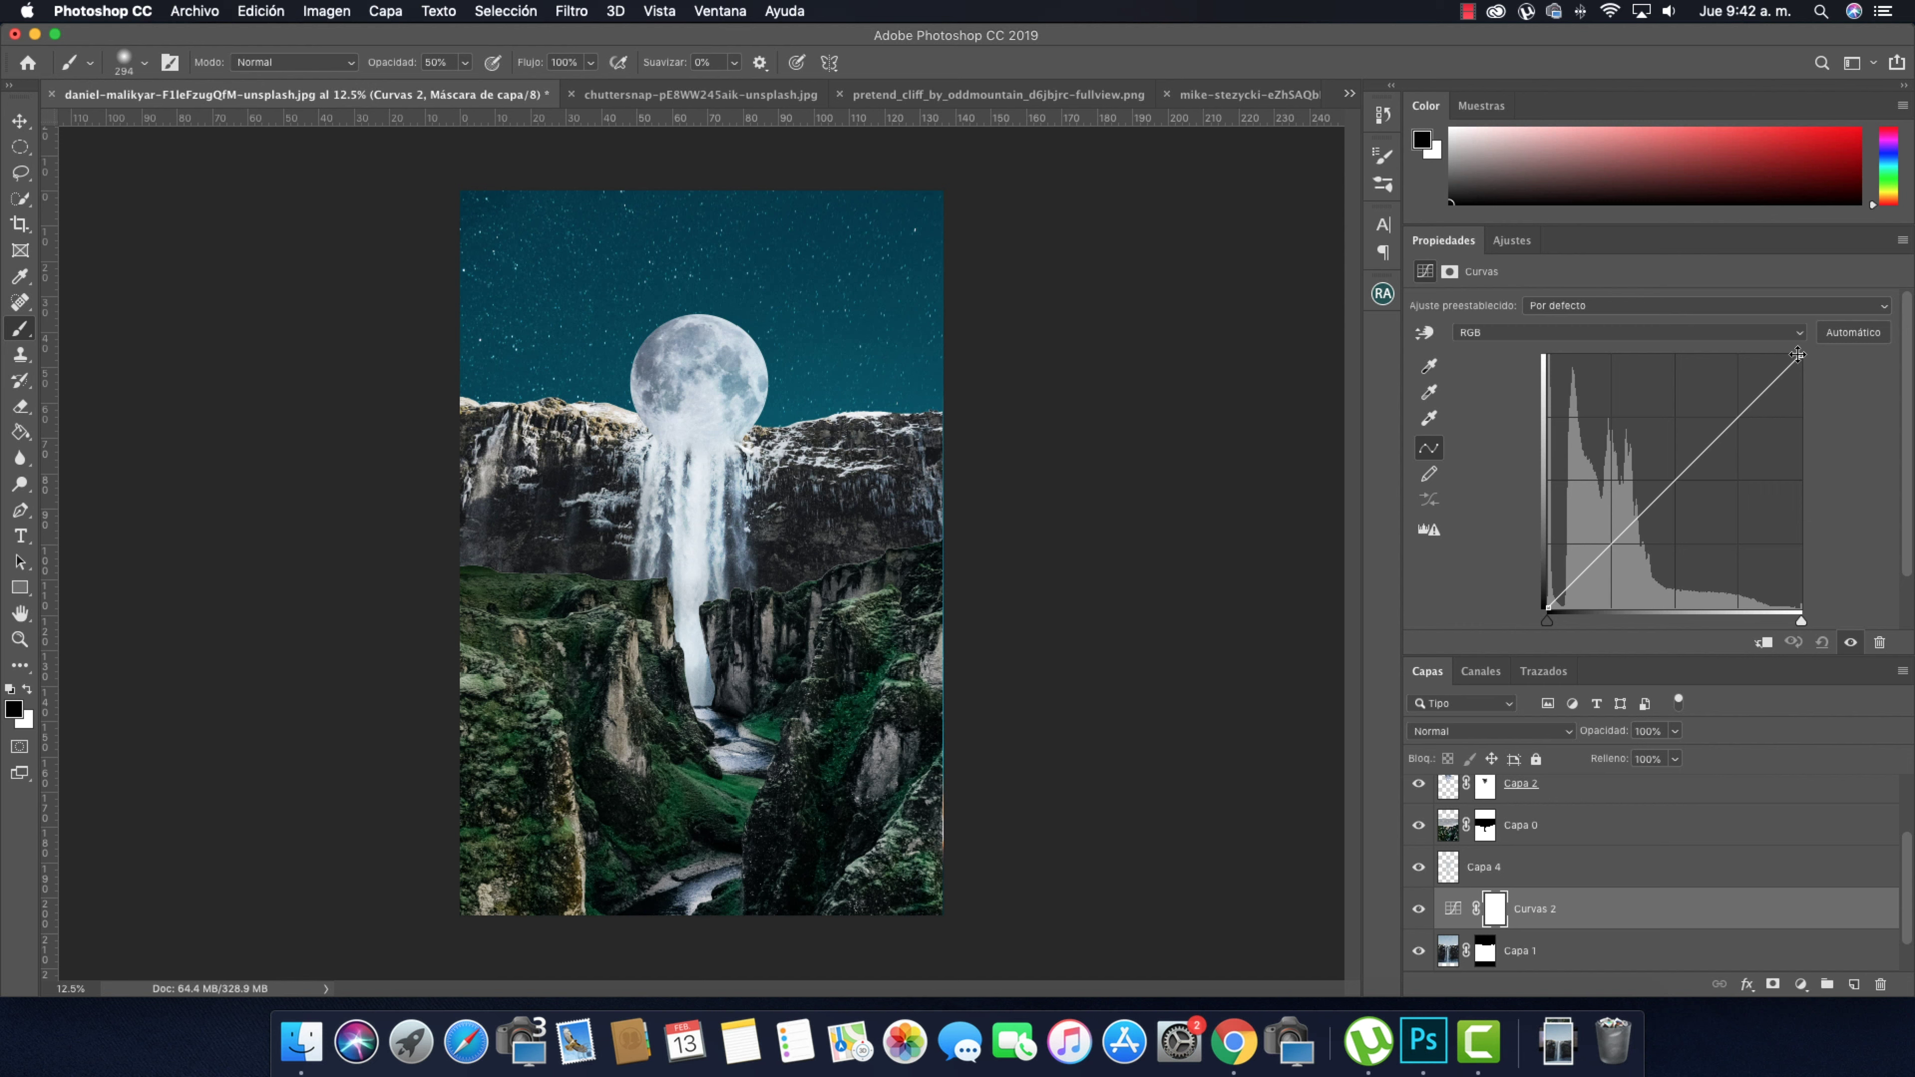
key("super+alt+g")
mouse_move(1800, 355)
left_mouse_down()
mouse_move(1877, 470)
mouse_move(1877, 445)
left_mouse_up()
left_click_drag(1666, 532, 1666, 552)
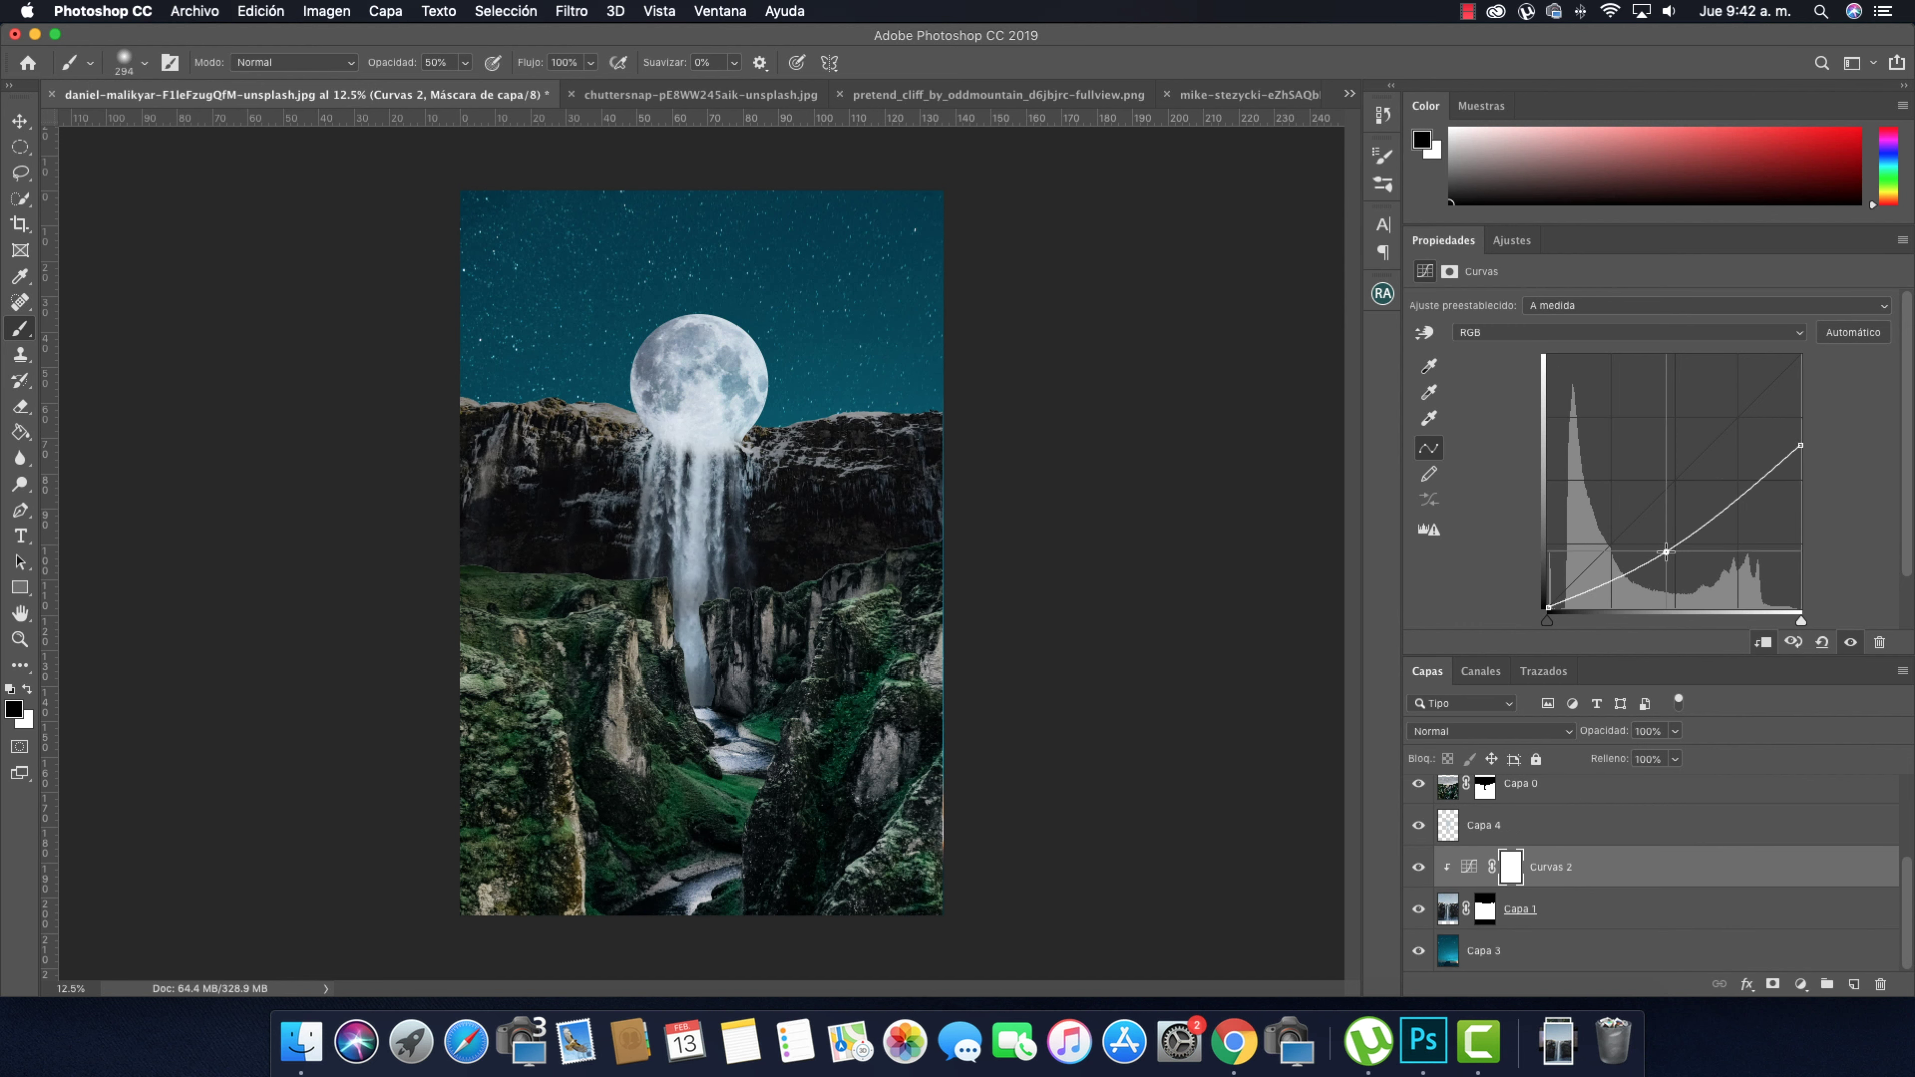
left_click(1511, 867)
right_click(935, 634)
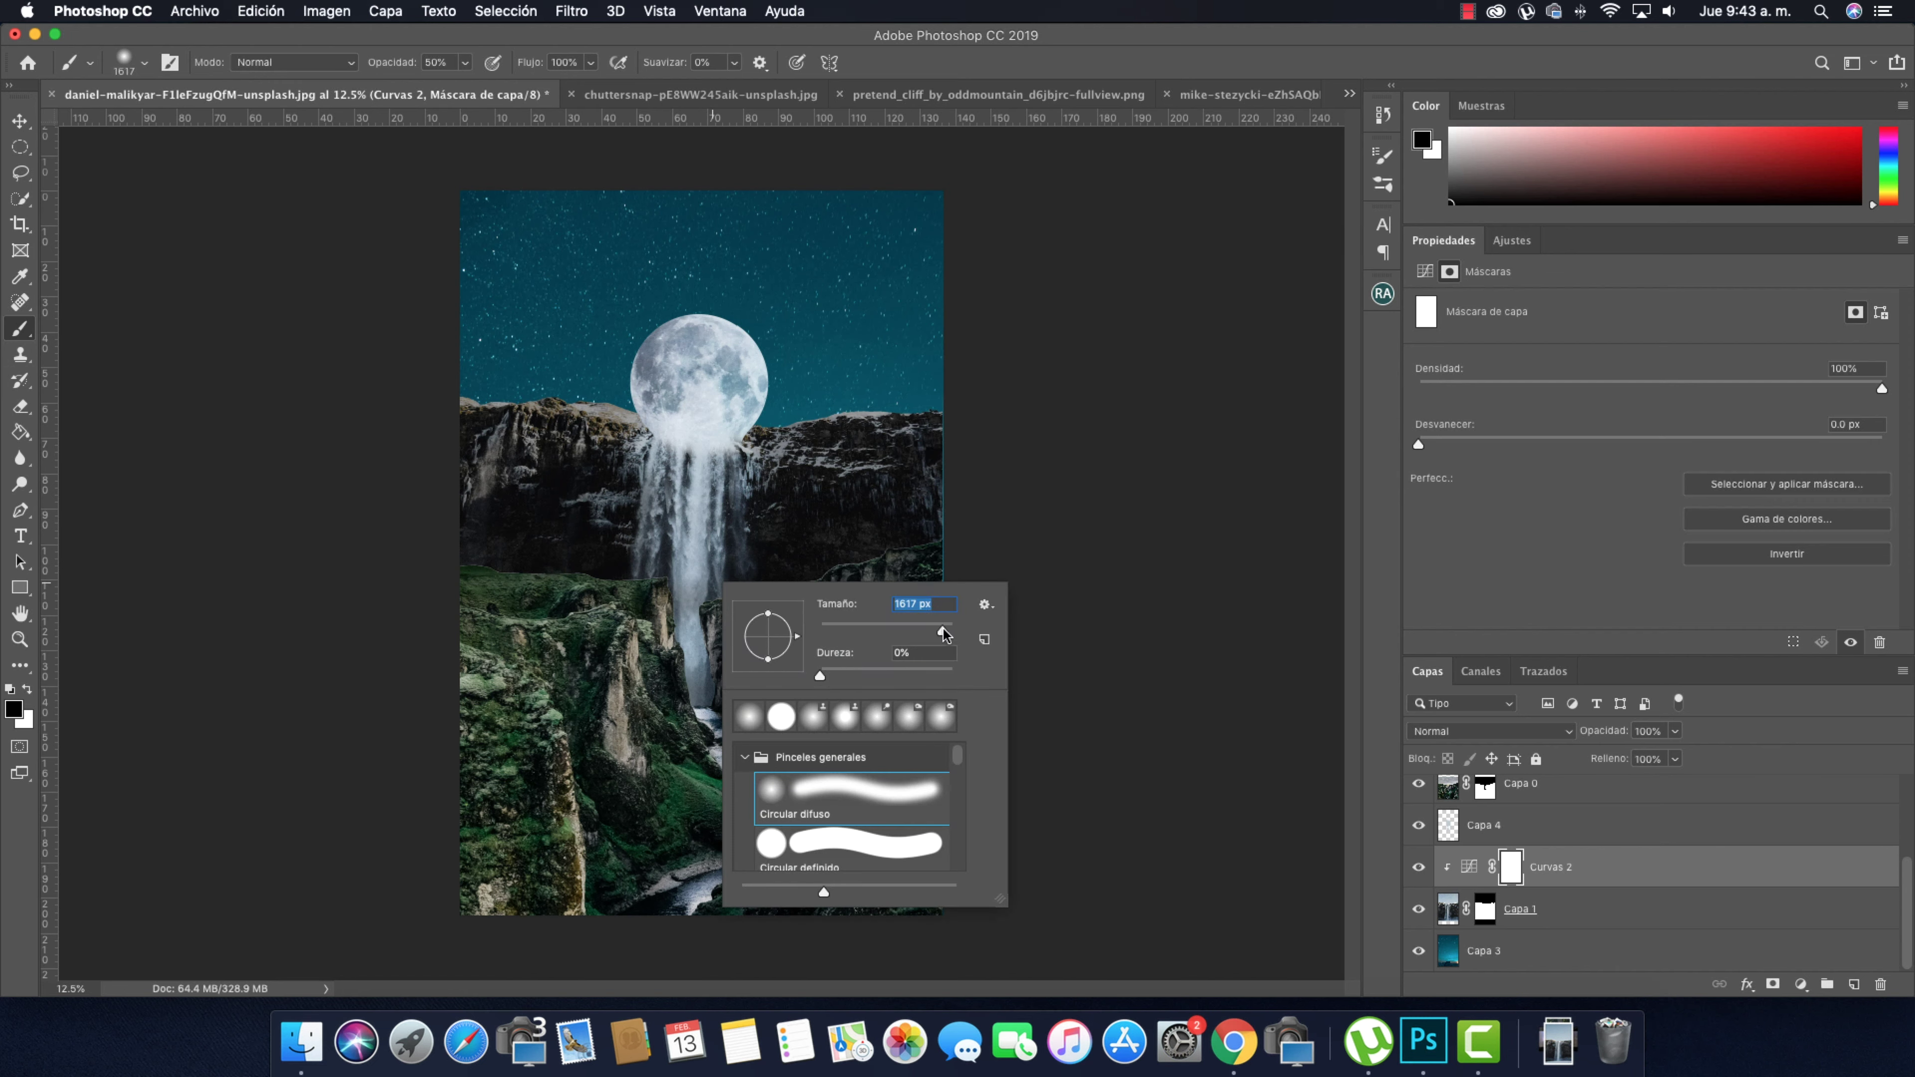
Paint the Curves 2 mask over the waterfall top and left cliff edges to keep them brighter
left_click_drag(945, 636, 949, 635)
mouse_move(672, 467)
left_mouse_down()
mouse_move(761, 451)
mouse_move(679, 482)
mouse_move(762, 521)
mouse_move(731, 439)
left_mouse_up()
scroll(696, 366, "up", 2)
left_click_drag(890, 495, 835, 495)
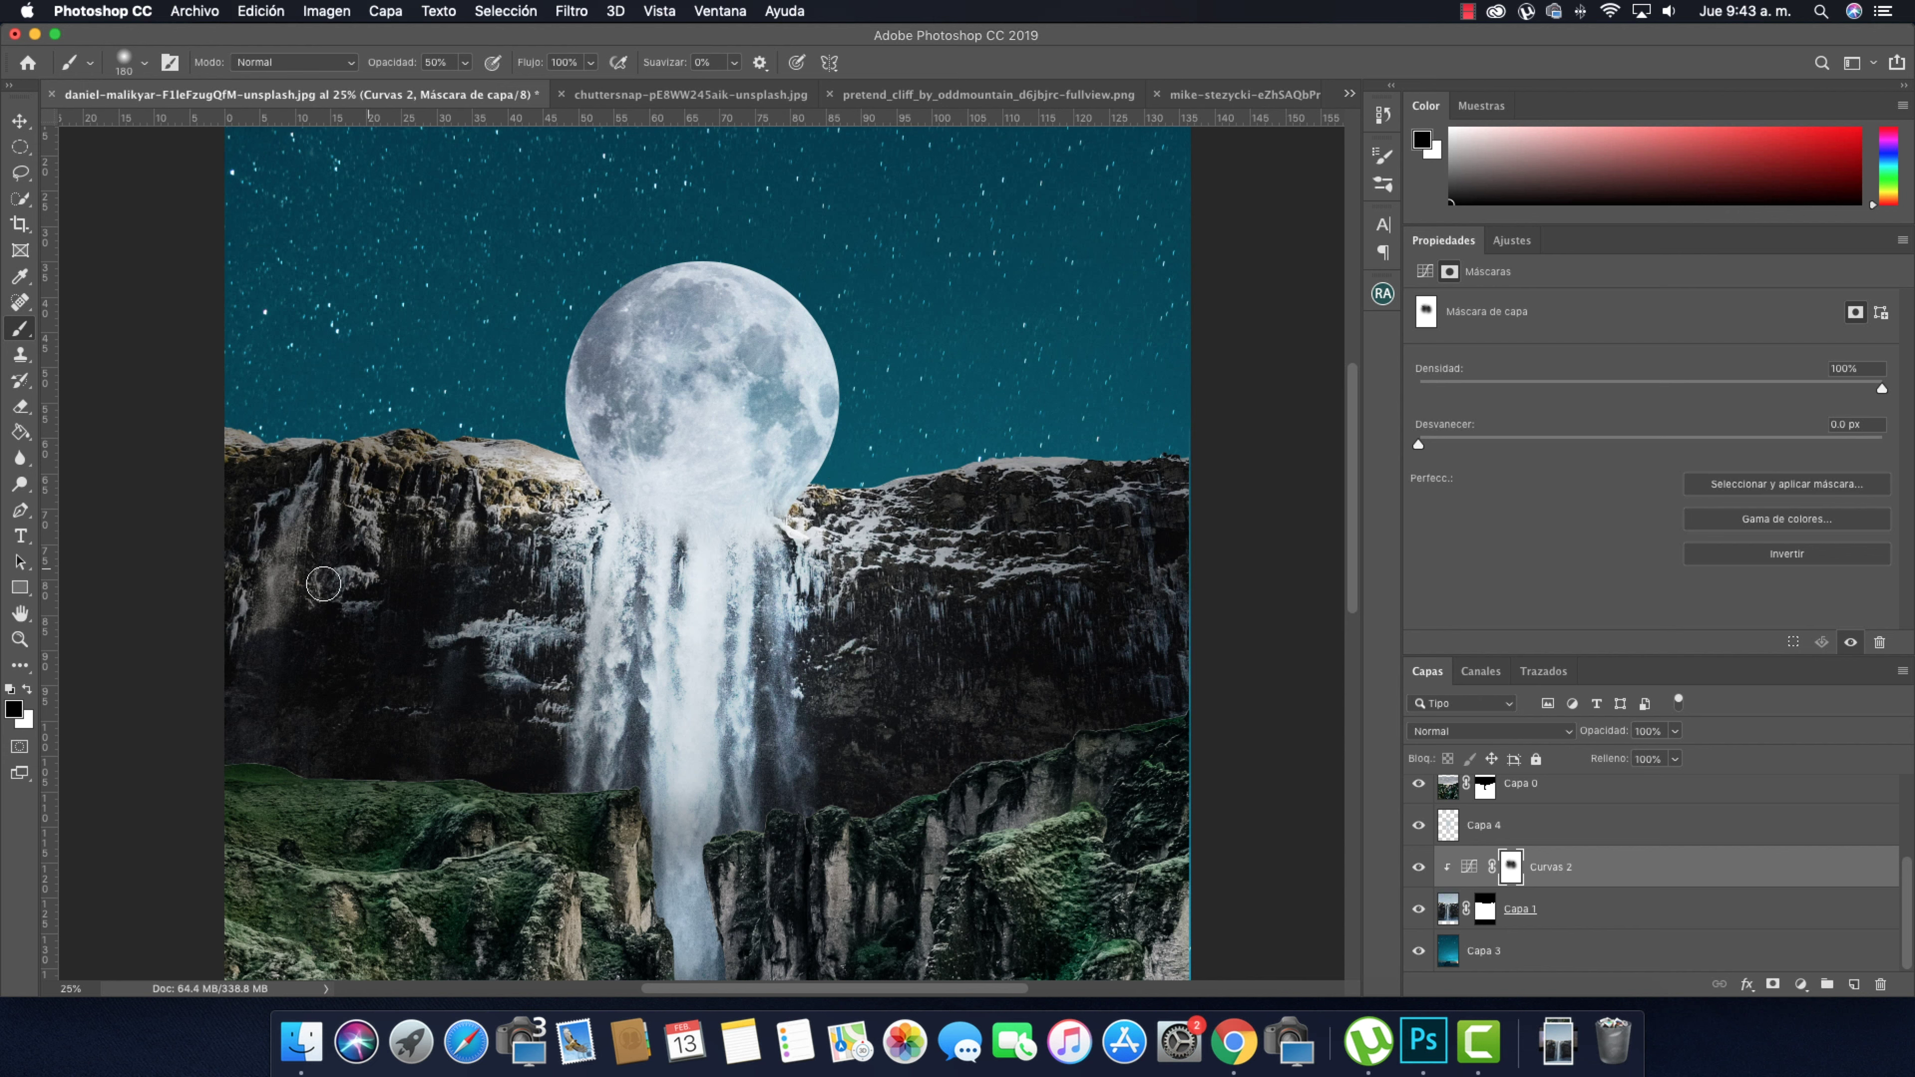
left_click_drag(323, 584, 270, 512)
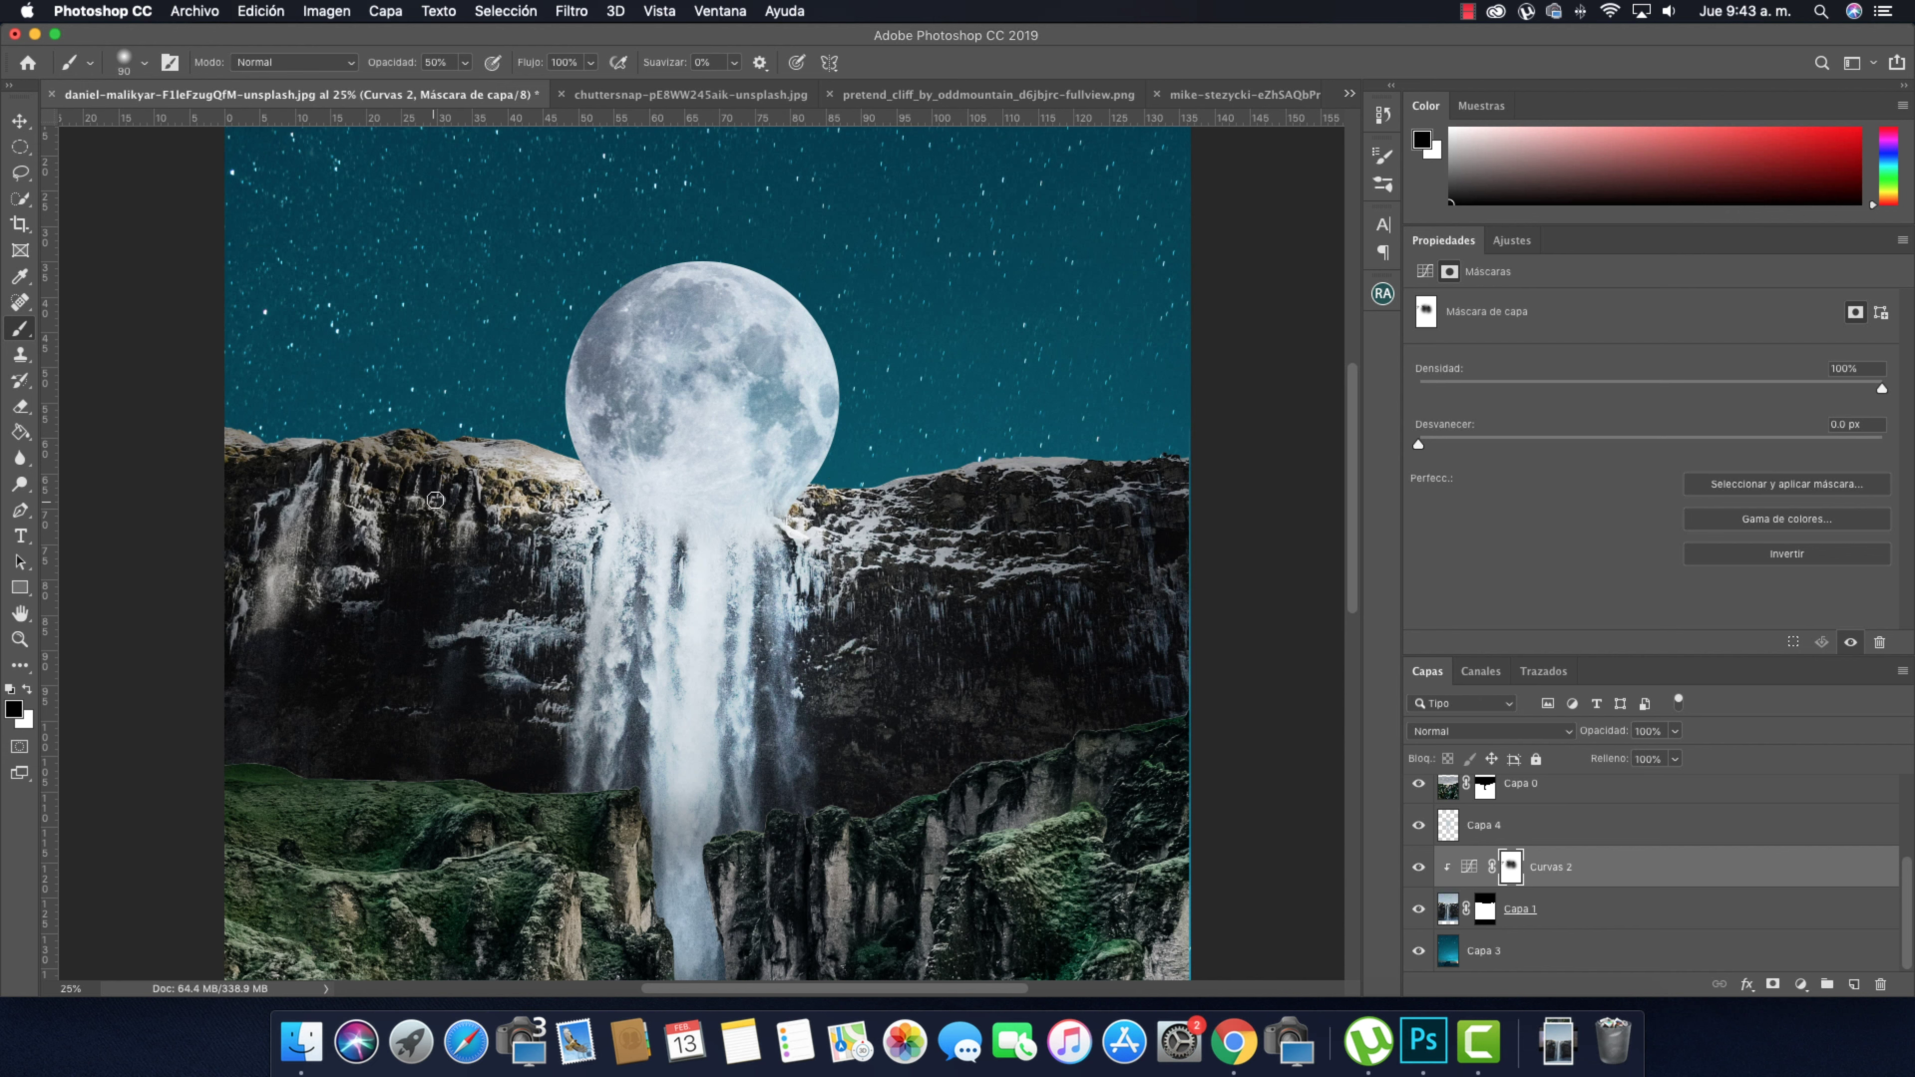
left_click_drag(894, 552, 929, 472)
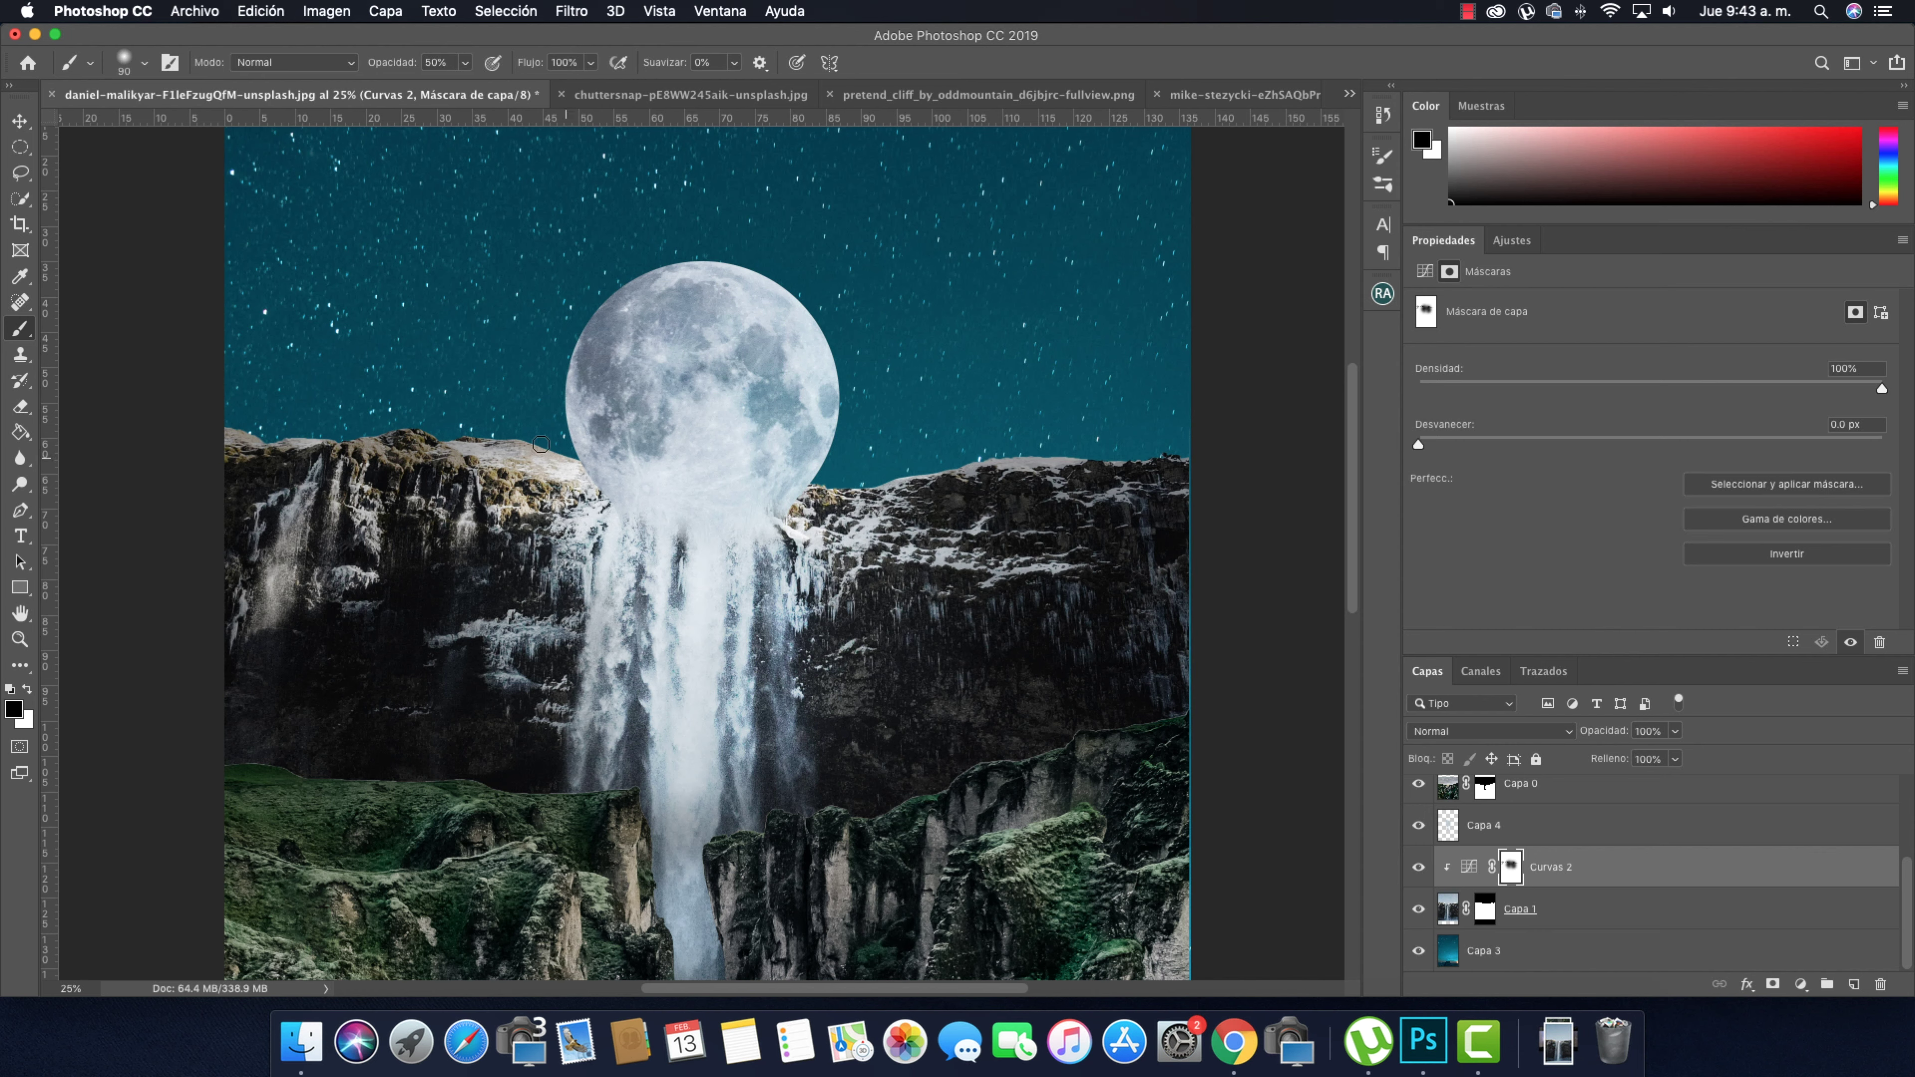
key("o")
left_click(1446, 911)
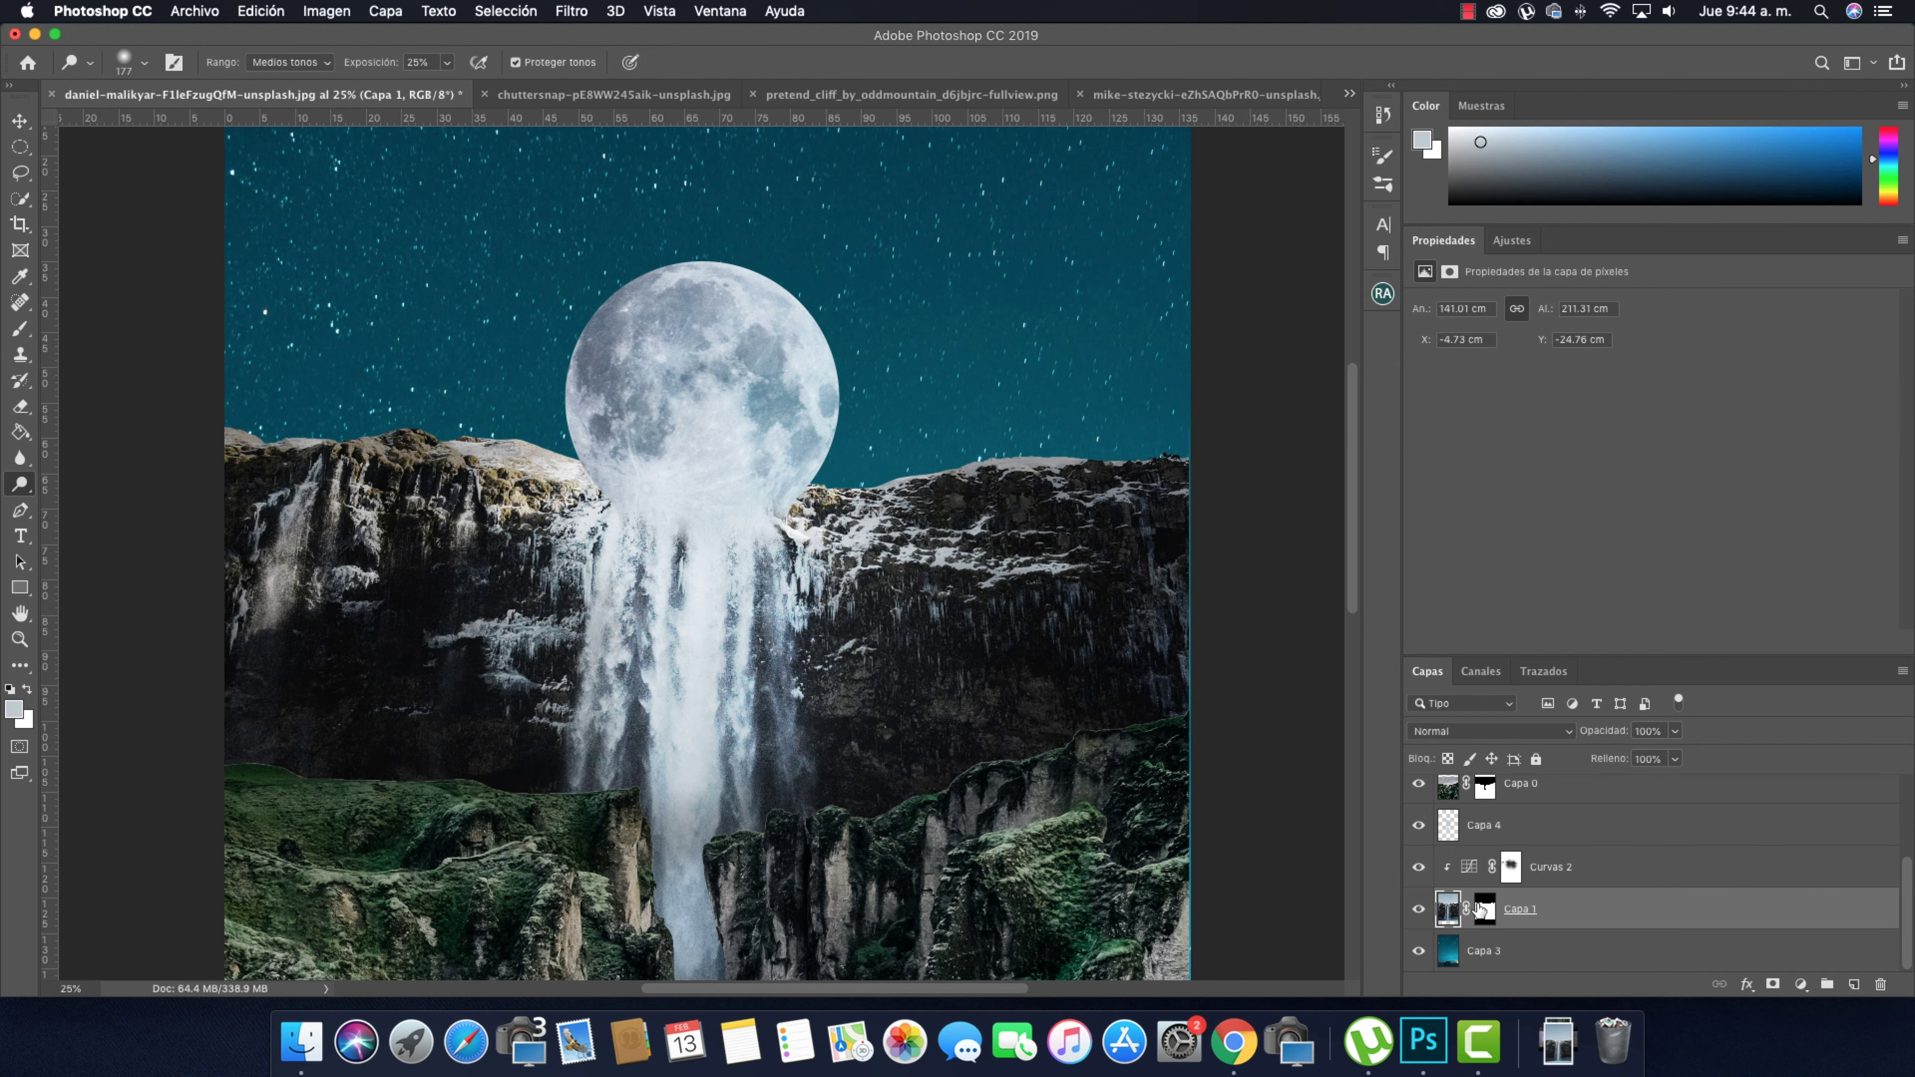
Add a Curves adjustment clipped to Capa 0, pulling the curve down to darken the gorge
key("super+minus")
scroll(1519, 913, "up", 3)
left_click(1519, 908)
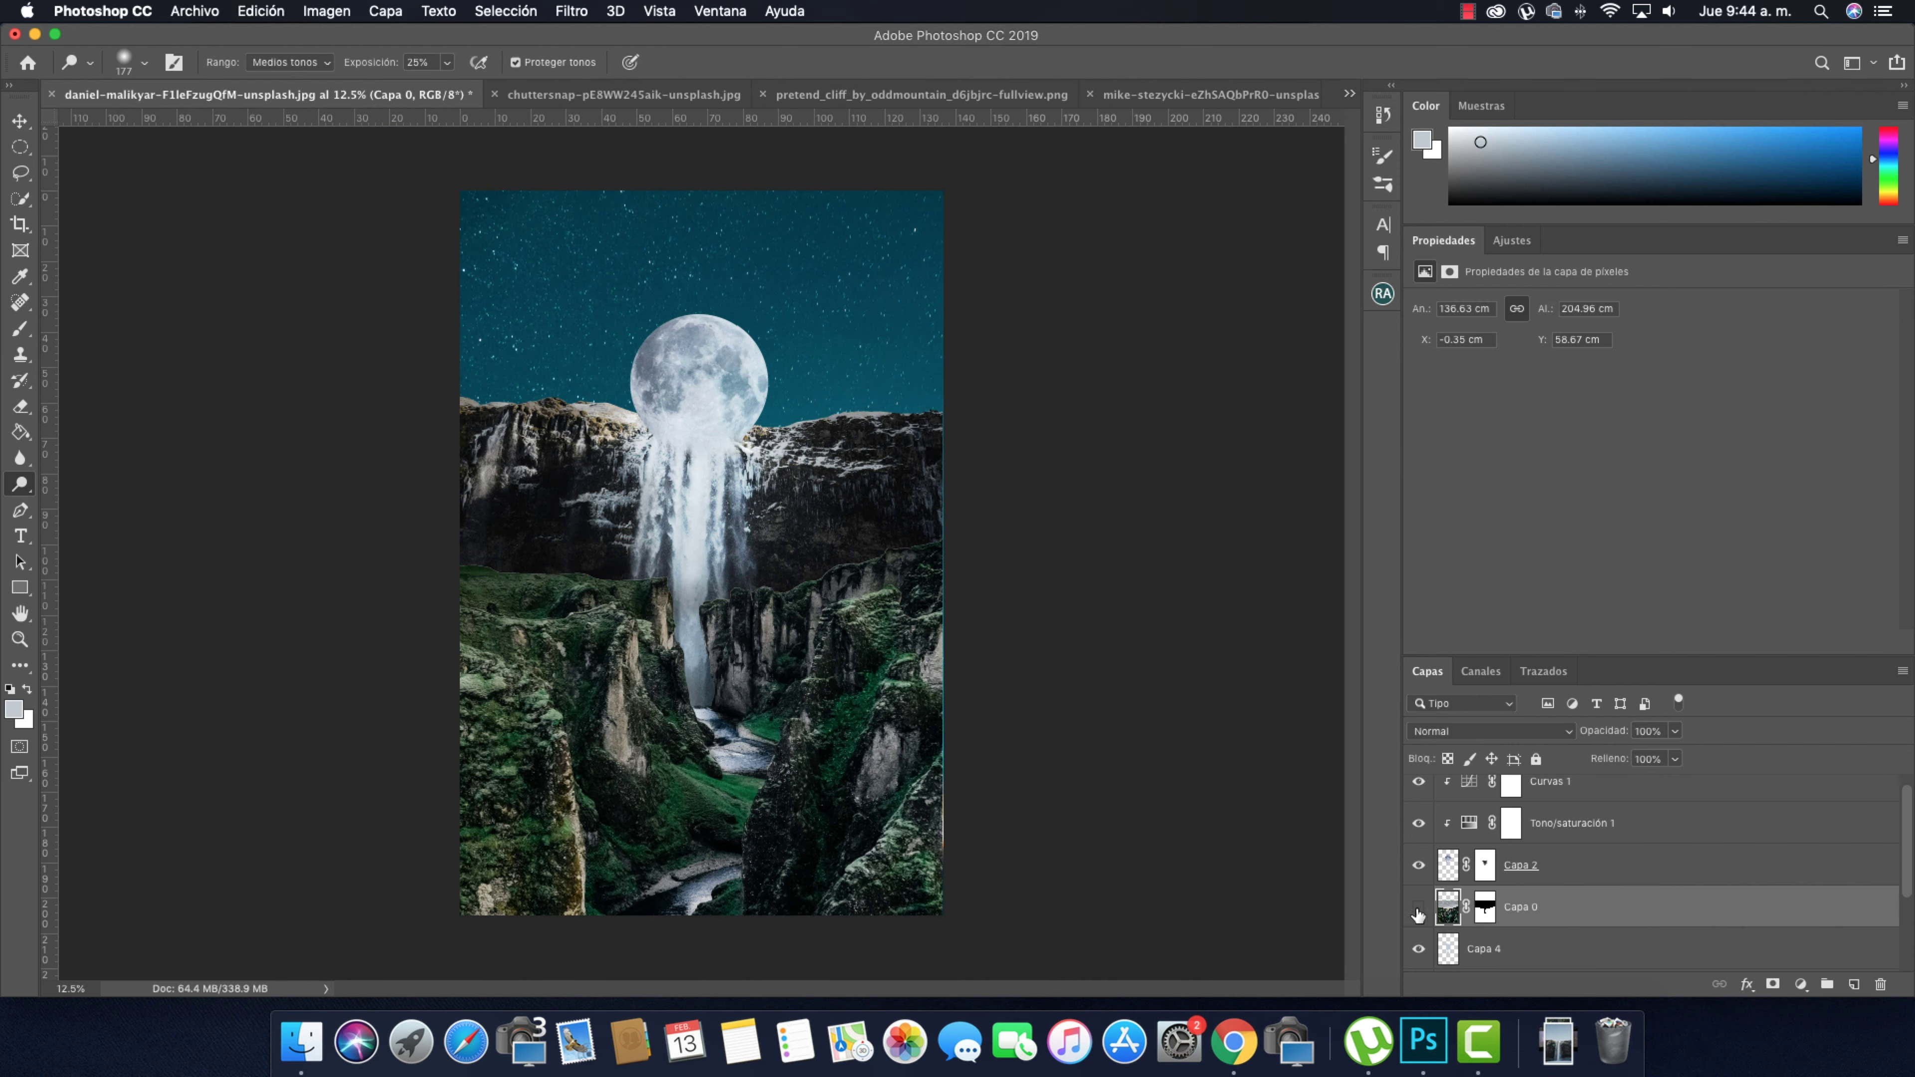
left_click(1800, 984)
left_click(1832, 716)
key("super+alt+g")
left_click_drag(1800, 354, 1879, 472)
left_click_drag(1682, 535, 1681, 554)
left_click_drag(1800, 472, 1801, 453)
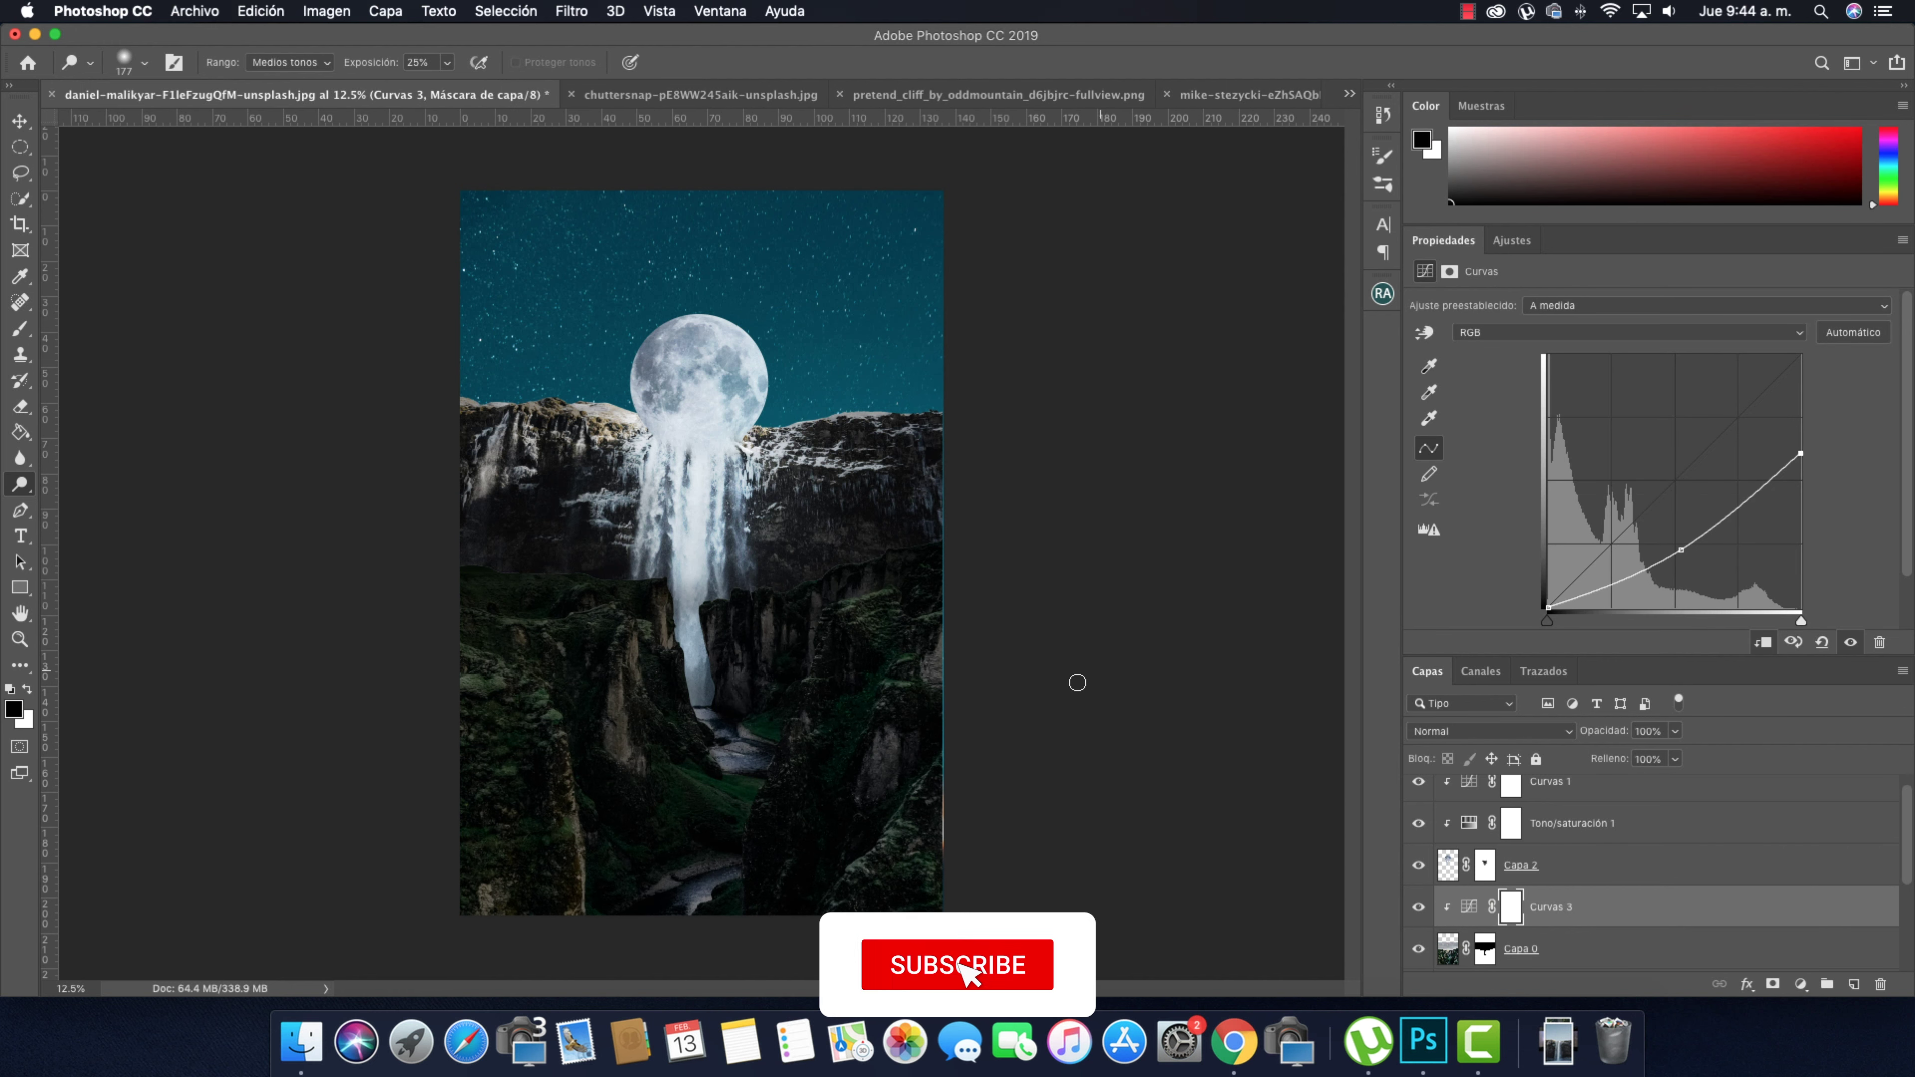
Set the Brush tool size to 156 px
key("super+plus")
key("b")
right_click(583, 424)
type("156")
key("Return")
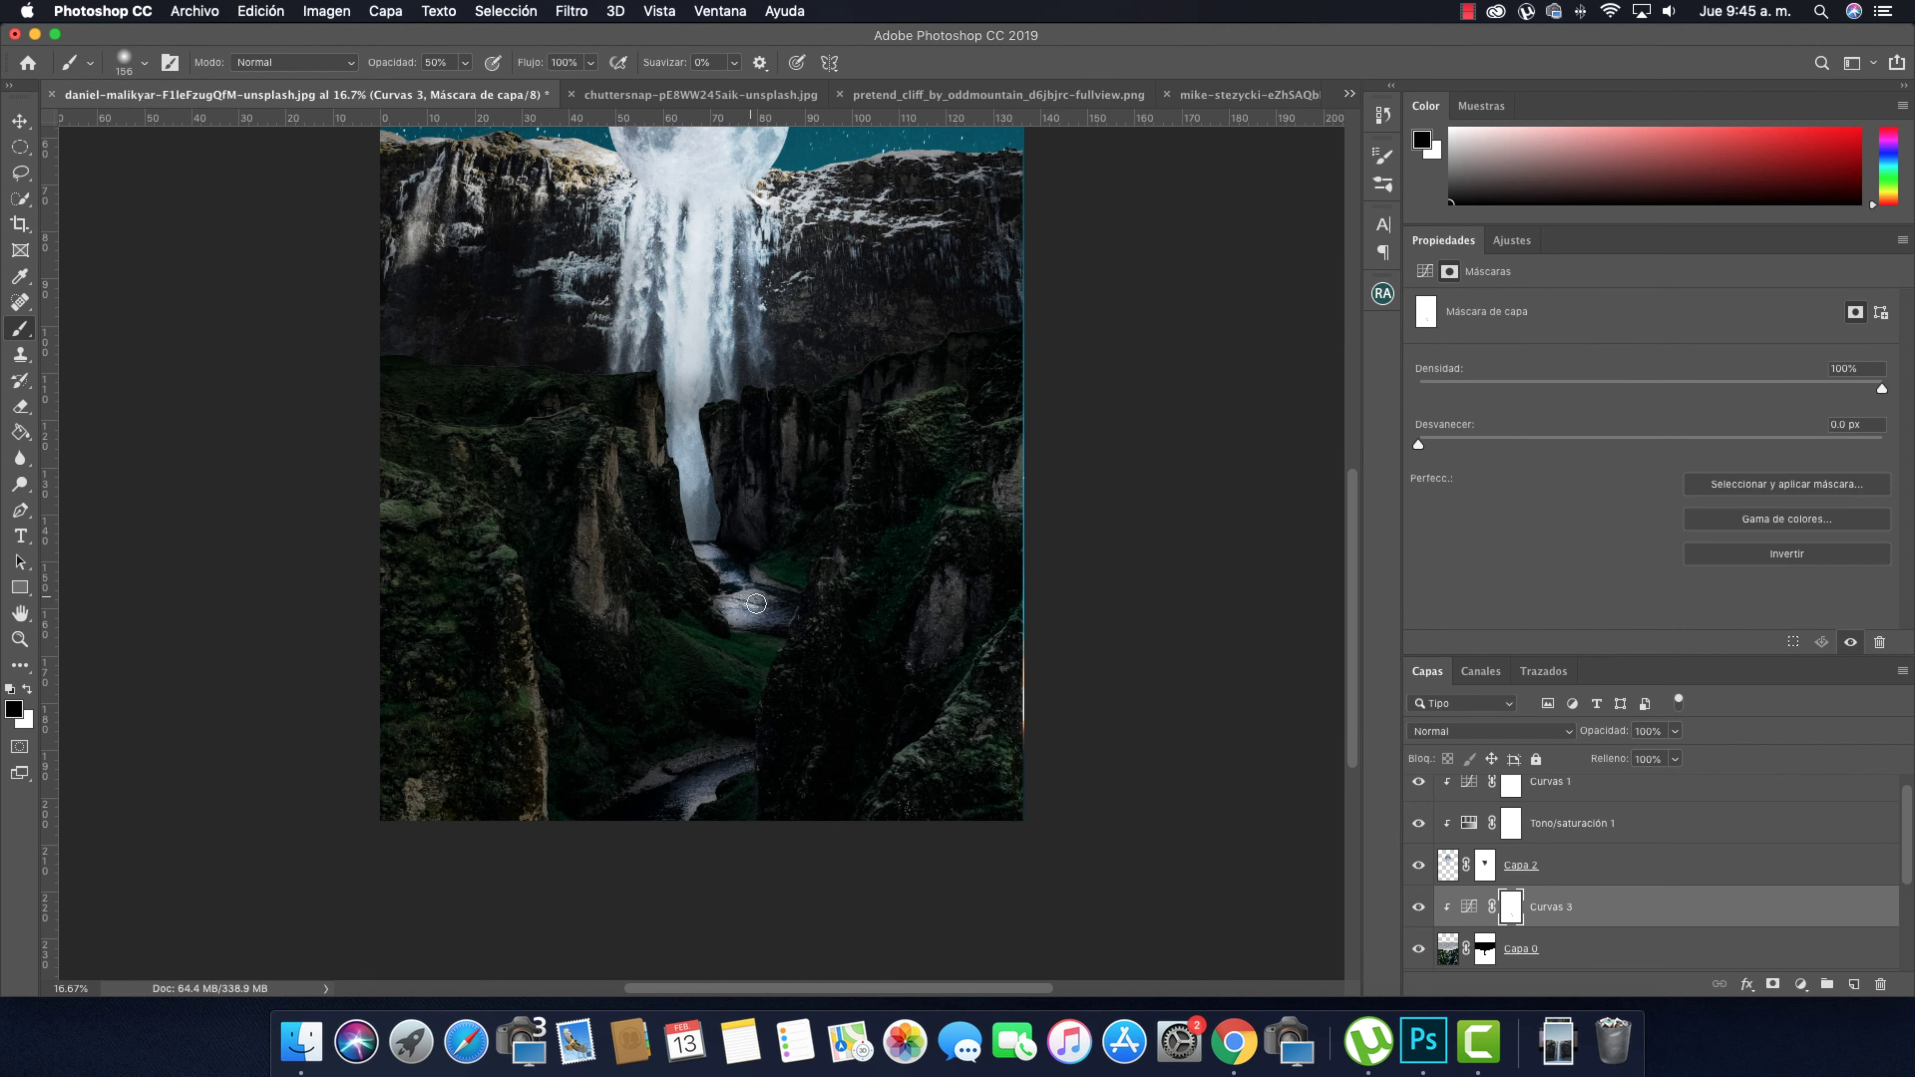
right_click(747, 682)
key("Escape")
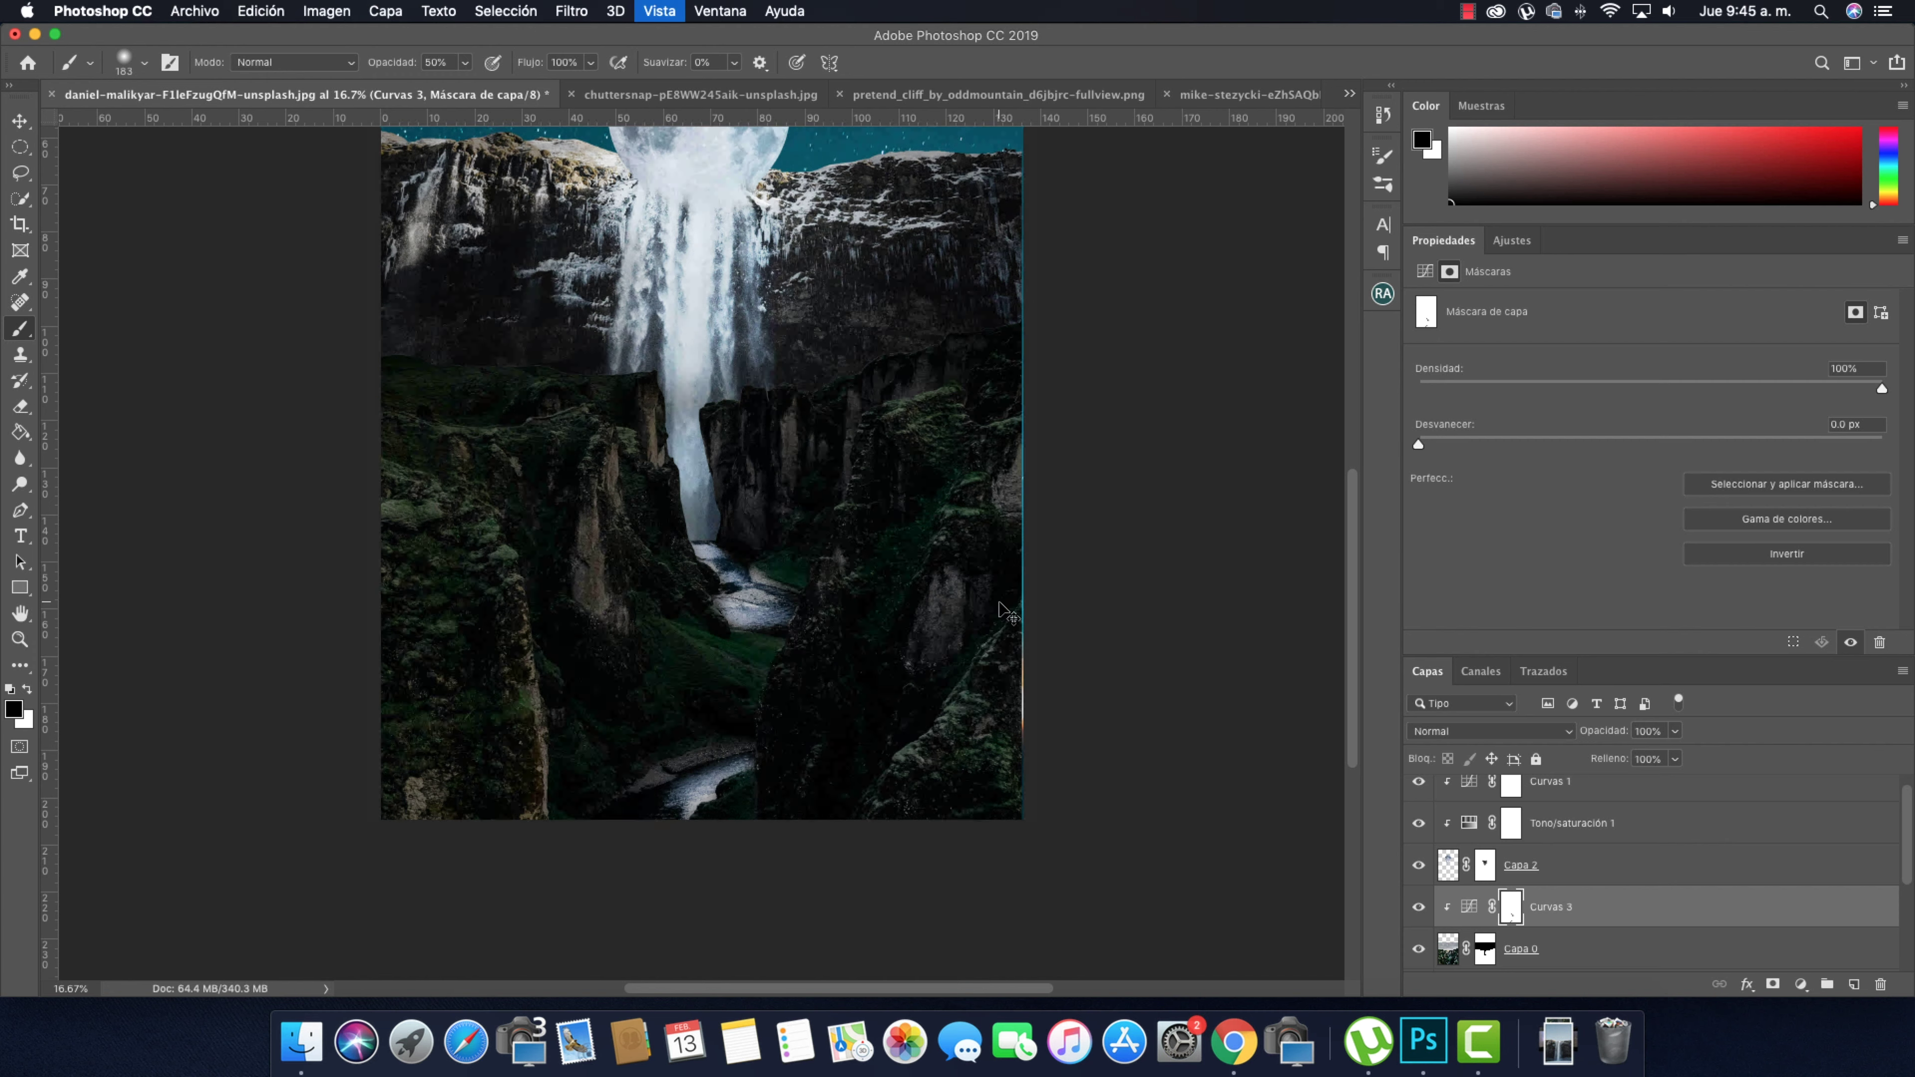
scroll(980, 611, "up", 5)
Widen the canyon layer Capa 0 slightly so it reaches the right edge
key("v")
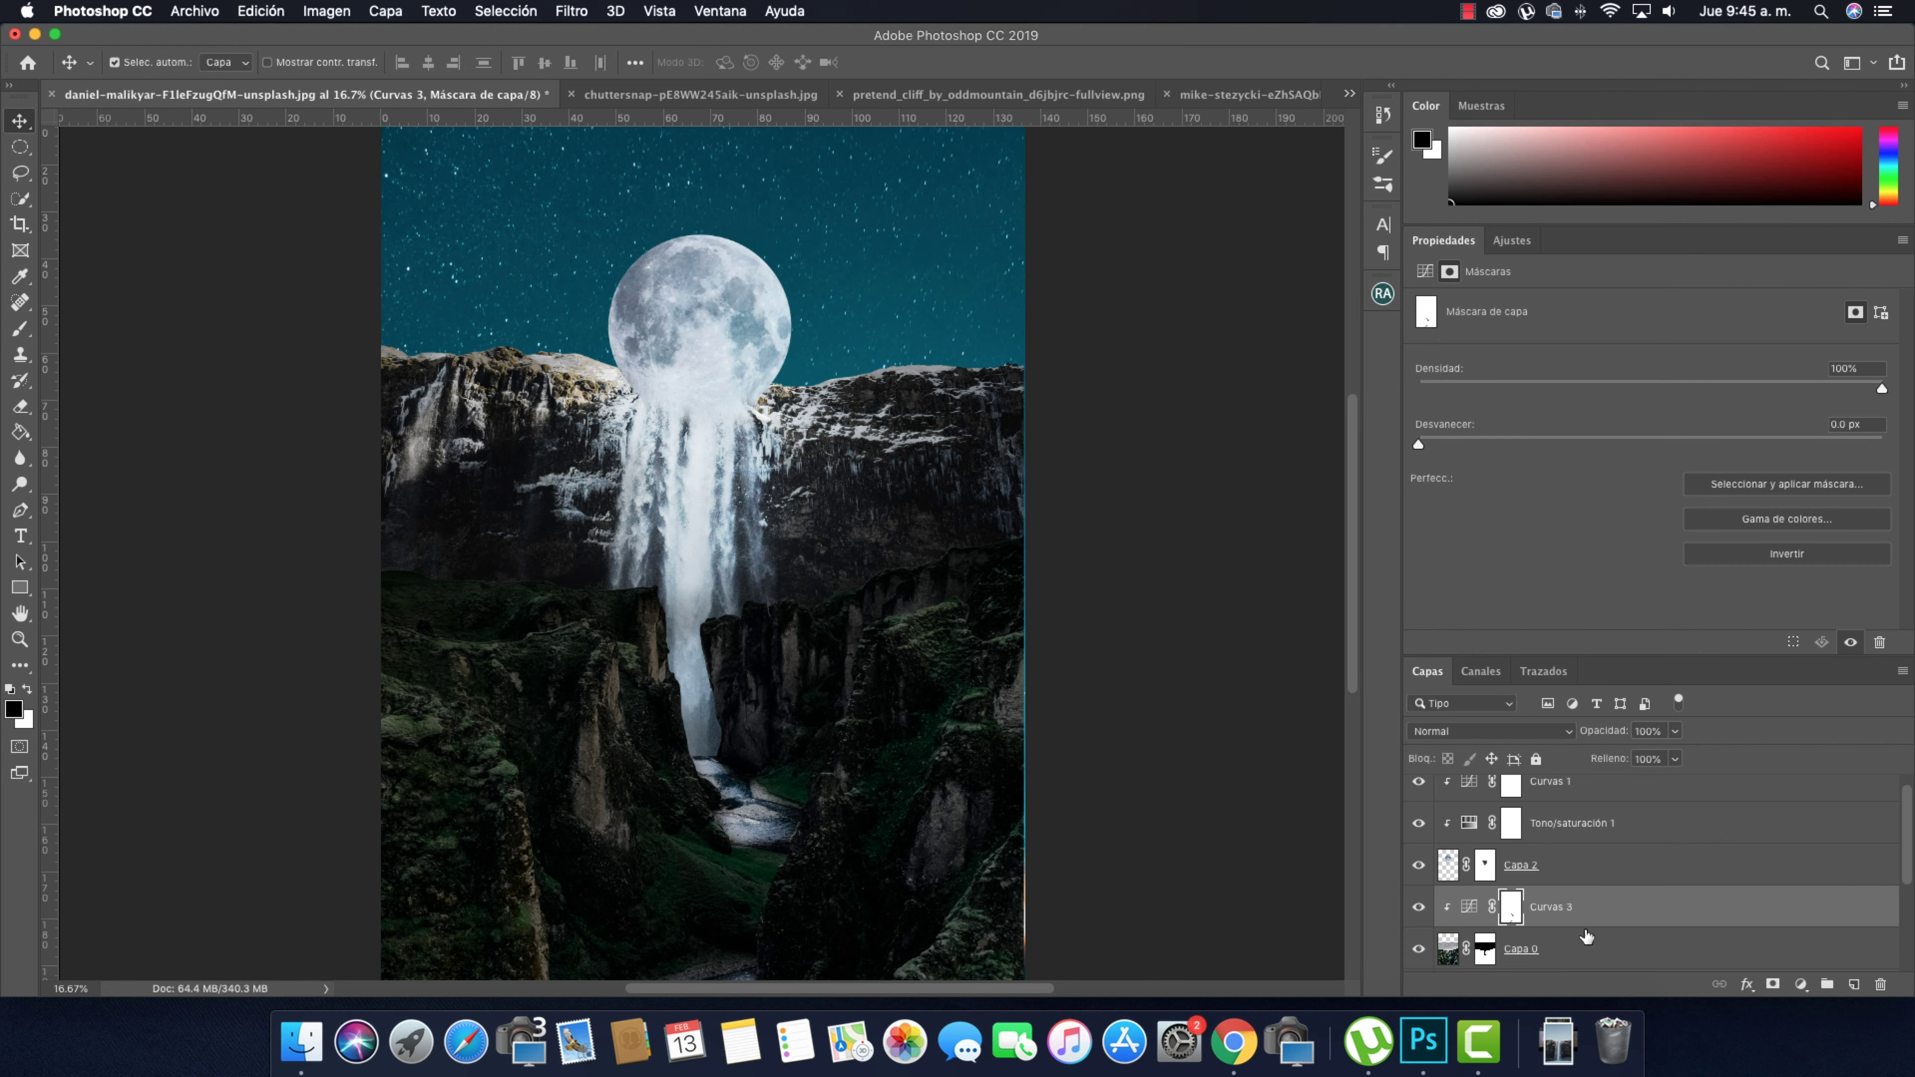
left_click(754, 807)
key("super+t")
left_click_drag(1024, 828, 1033, 832)
key("Return")
Move Capa 1 up about 48 px
left_click(1512, 942)
scroll(1583, 868, "up", 2)
left_click_drag(927, 434, 928, 397)
key("super+t")
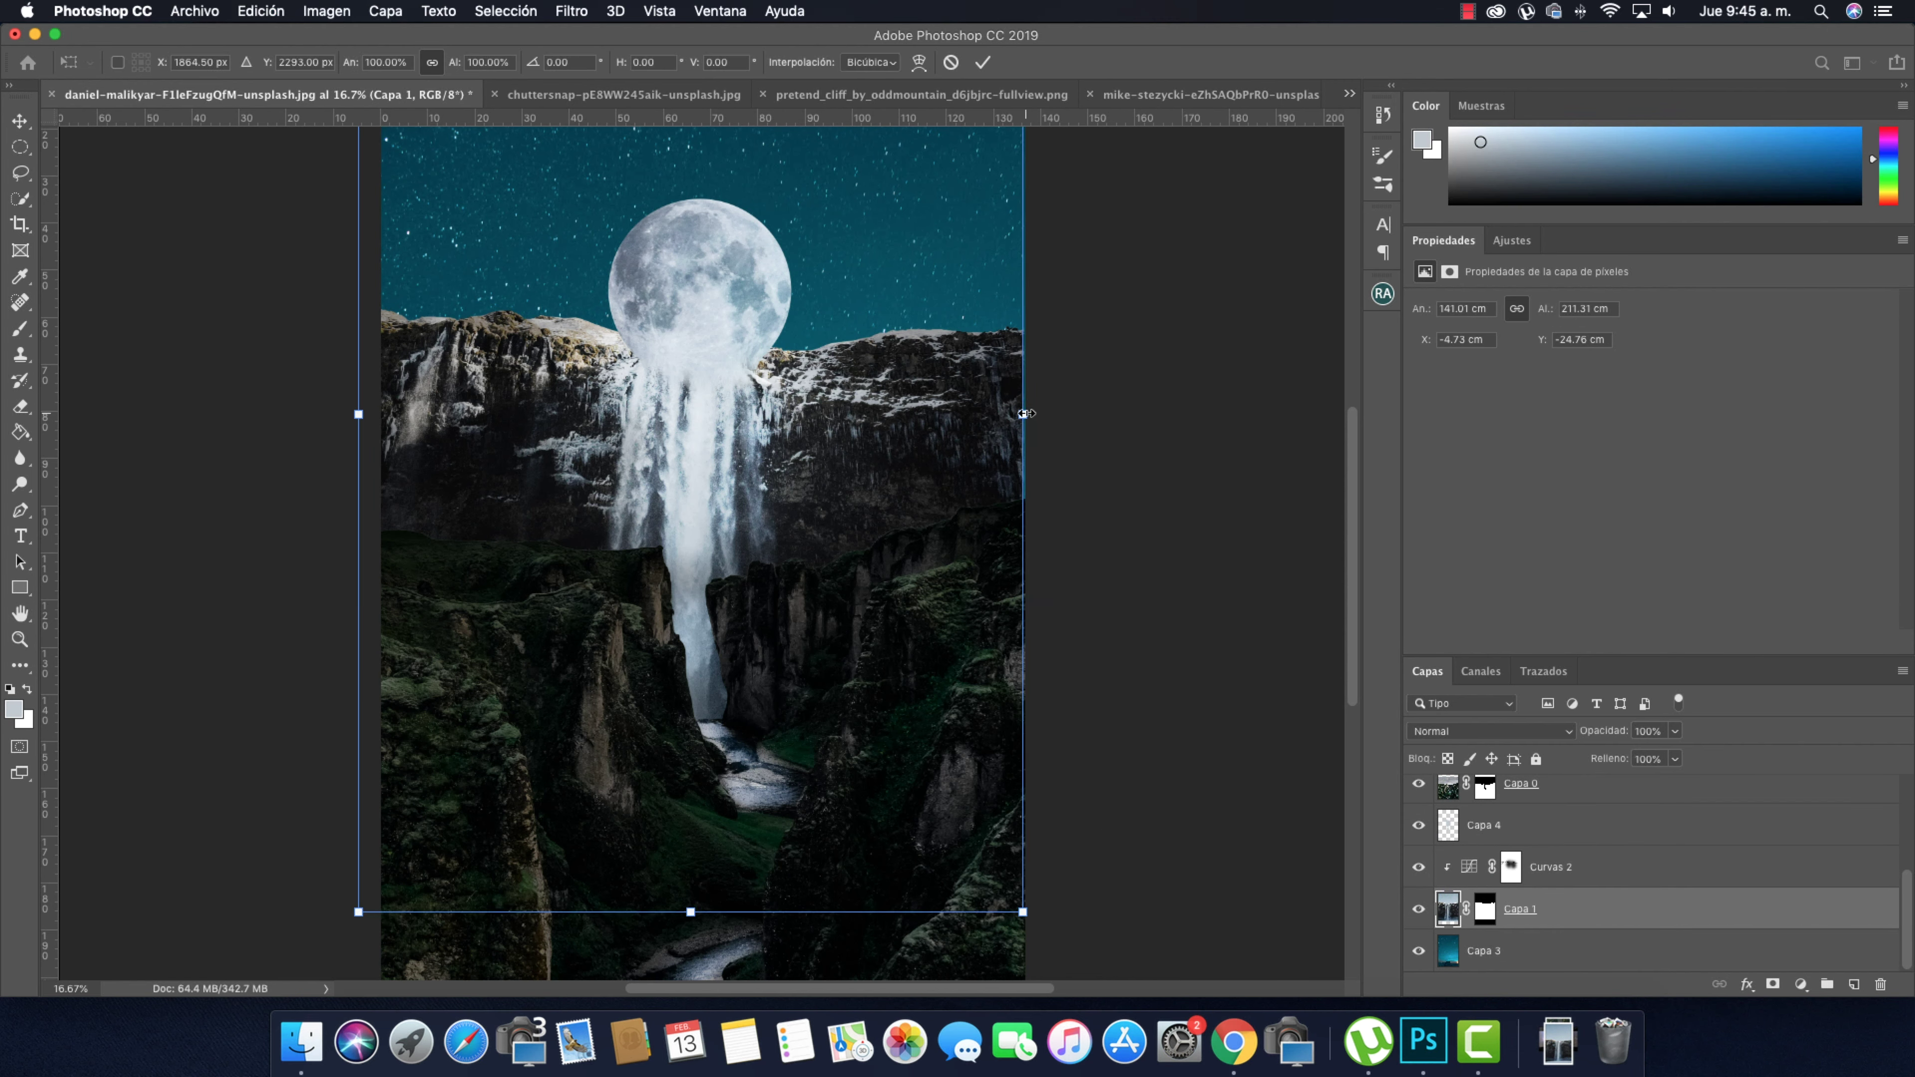
key("Return")
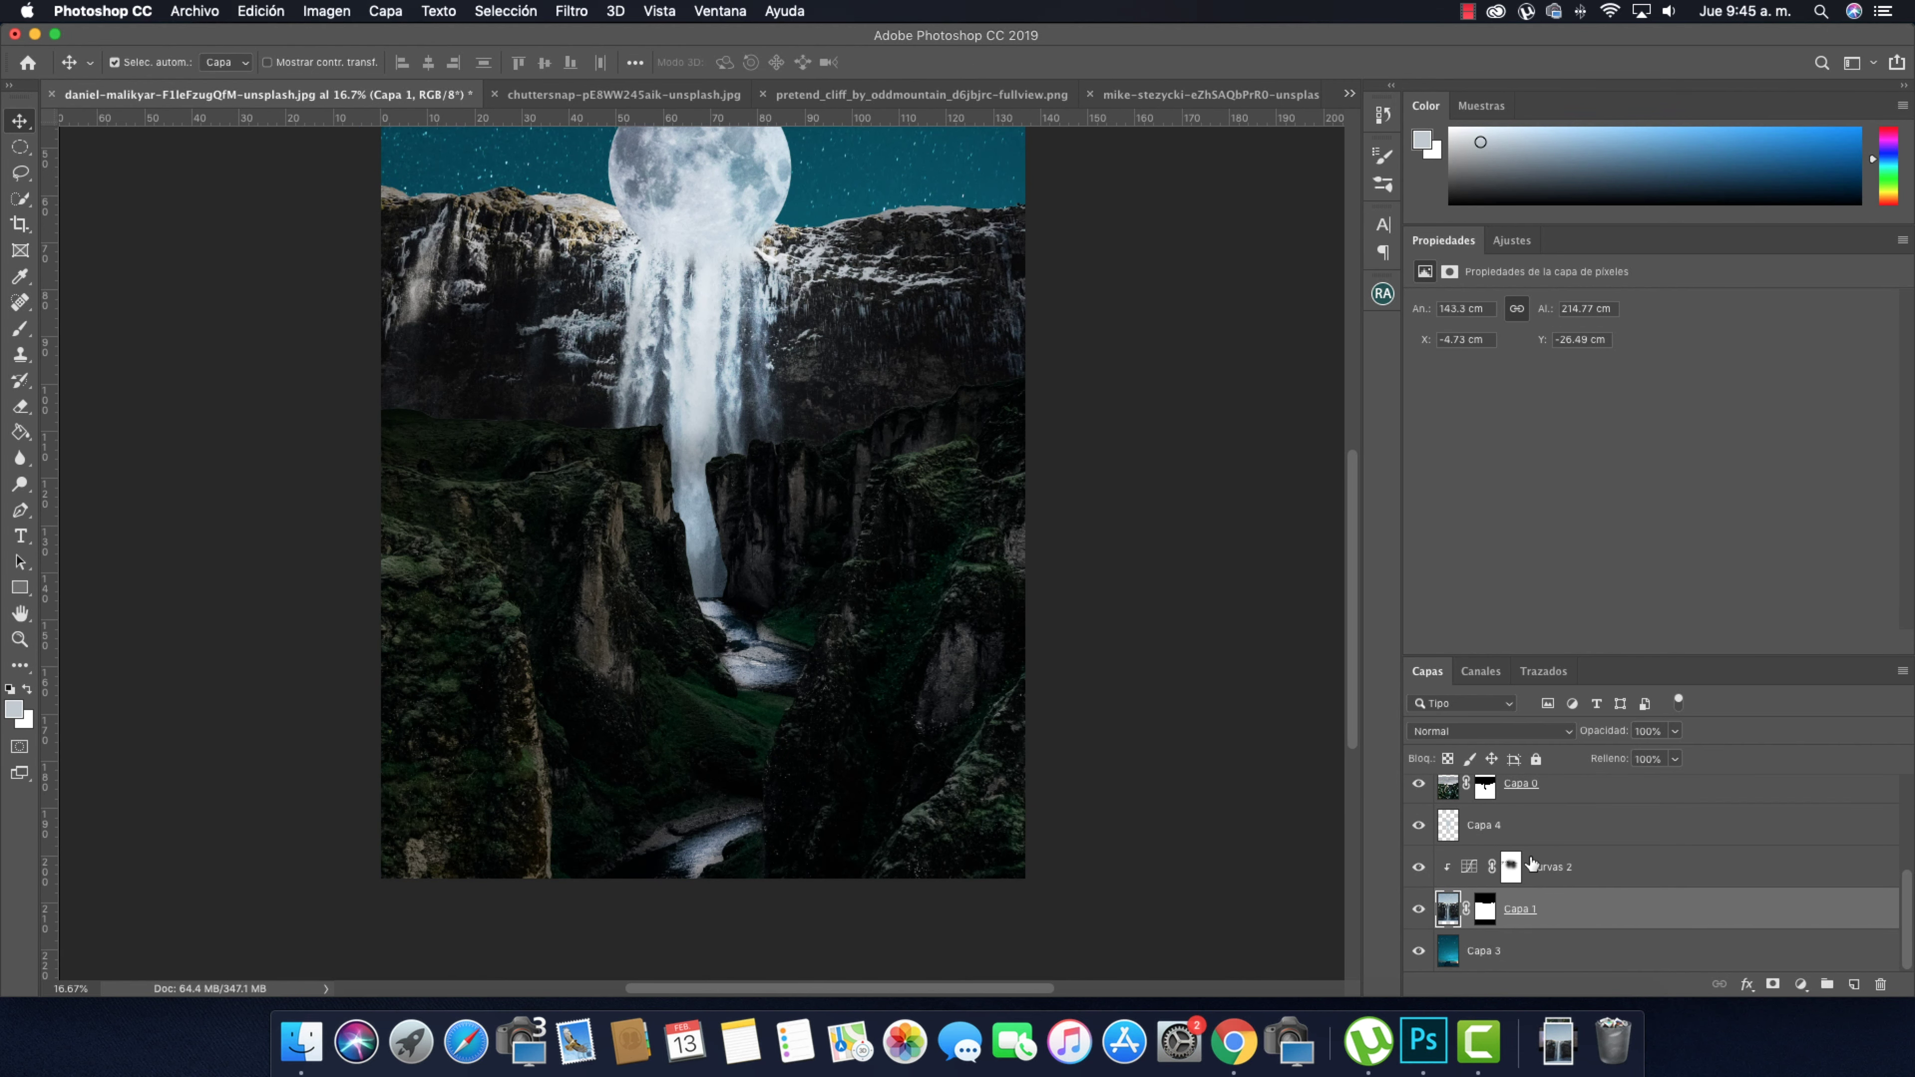
Paint the Curves 3 mask at 50% opacity over the grassy slope and cliff edge
right_click(558, 596)
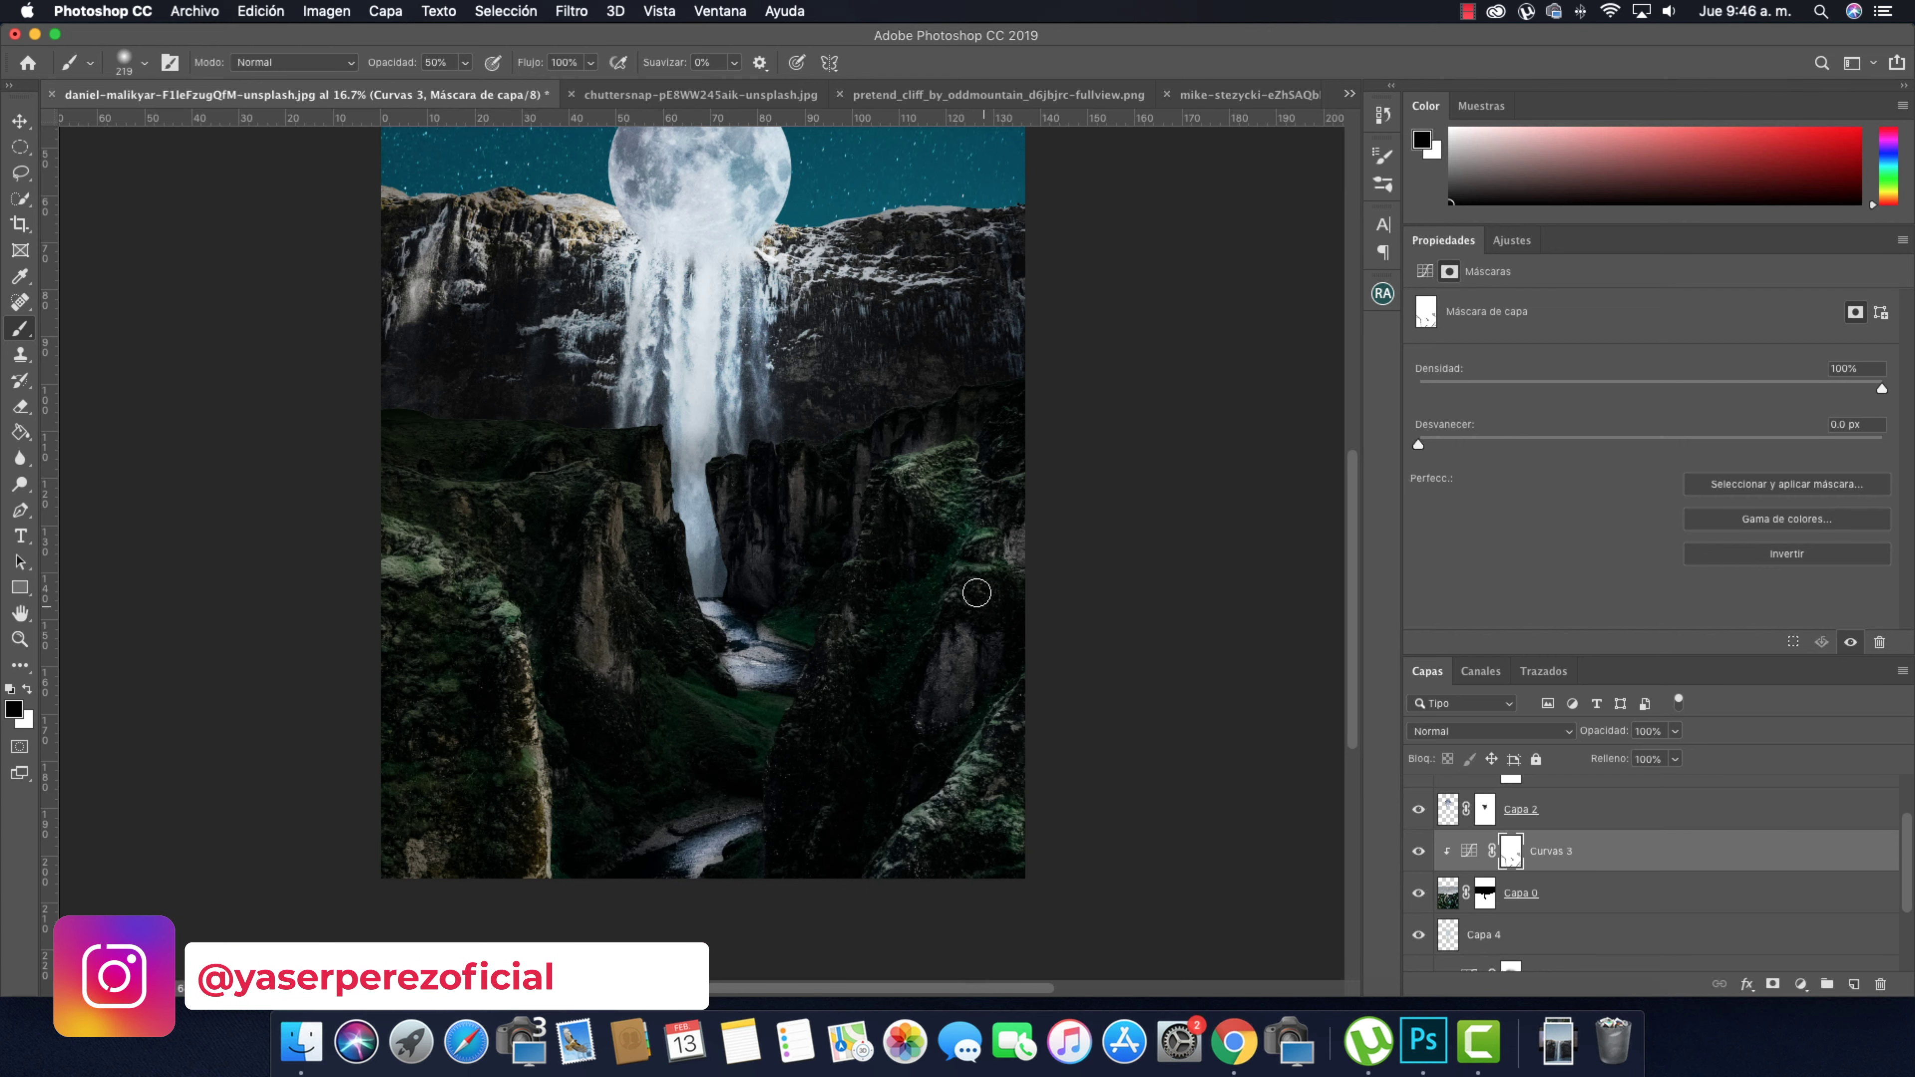
right_click(619, 503)
key("Return")
scroll(663, 612, "up", 2)
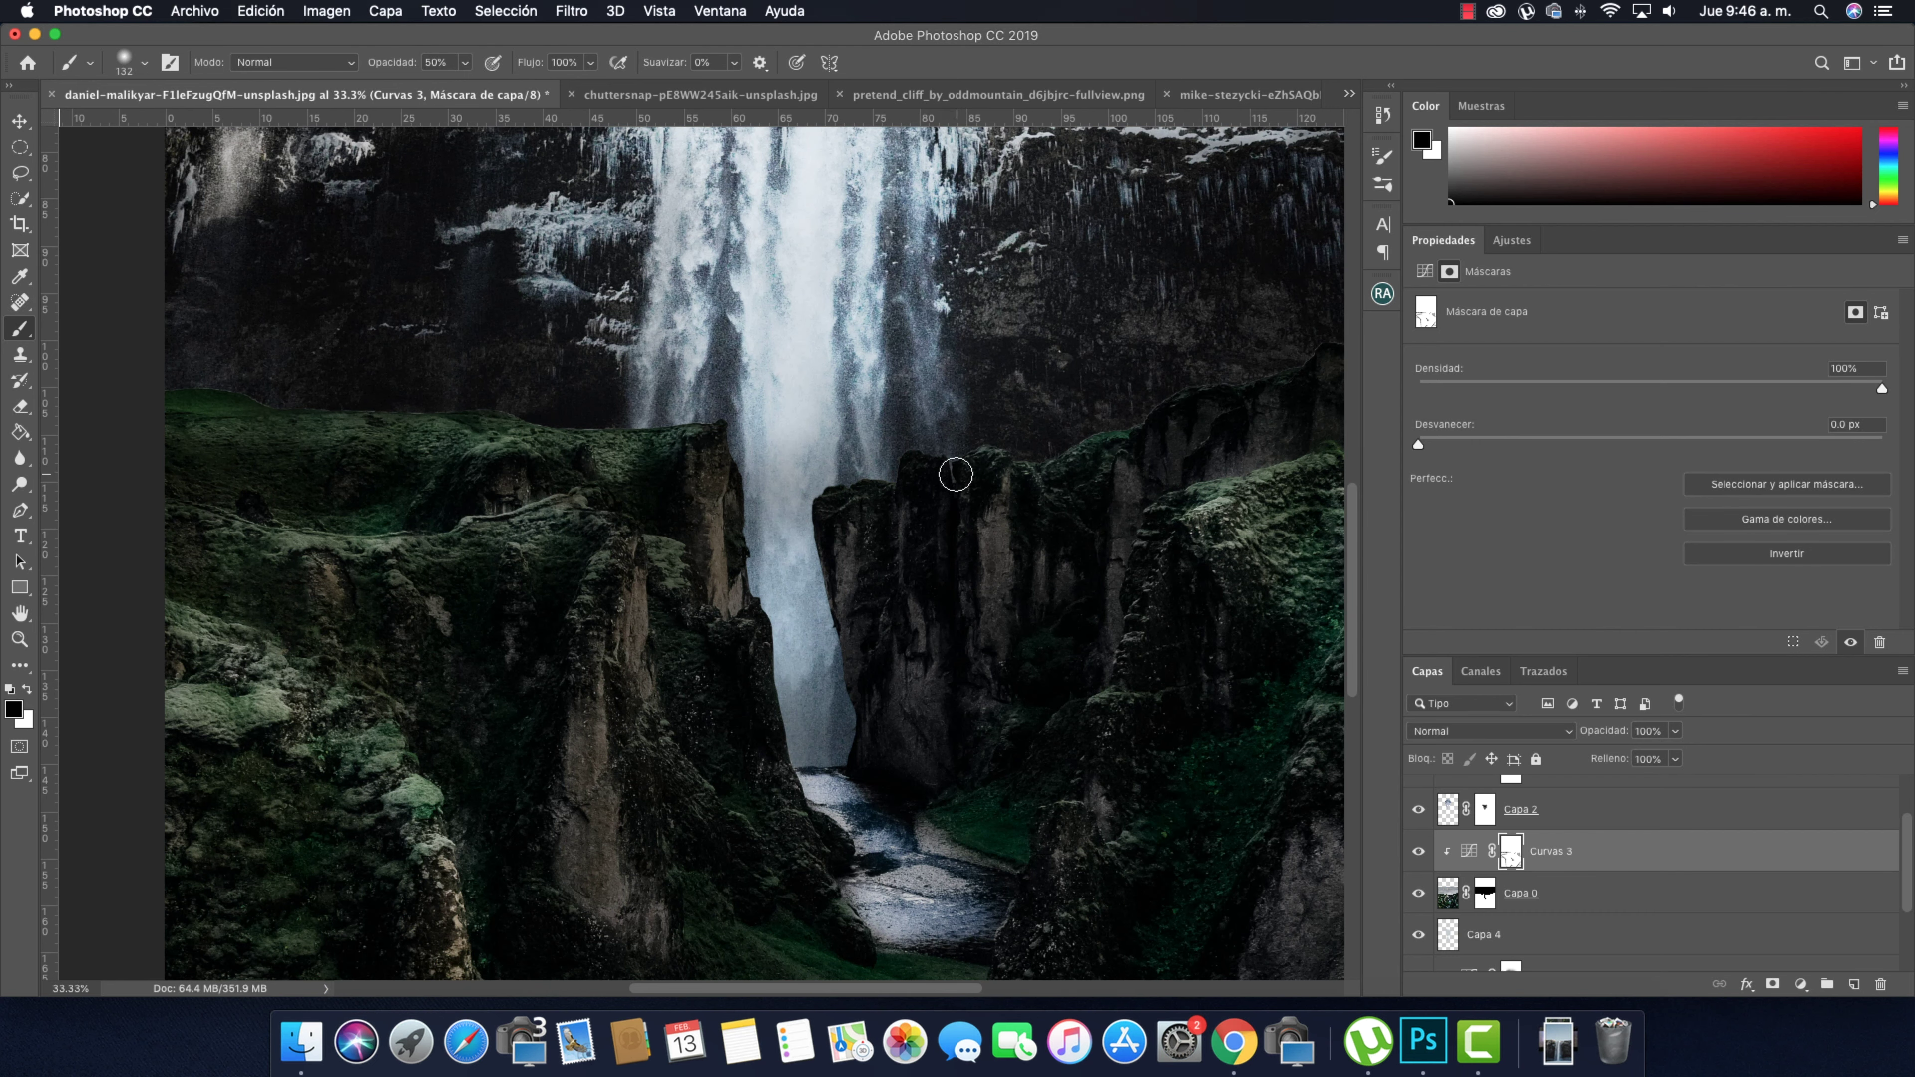
scroll(1131, 437, "down", 3)
scroll(1074, 709, "left", 5)
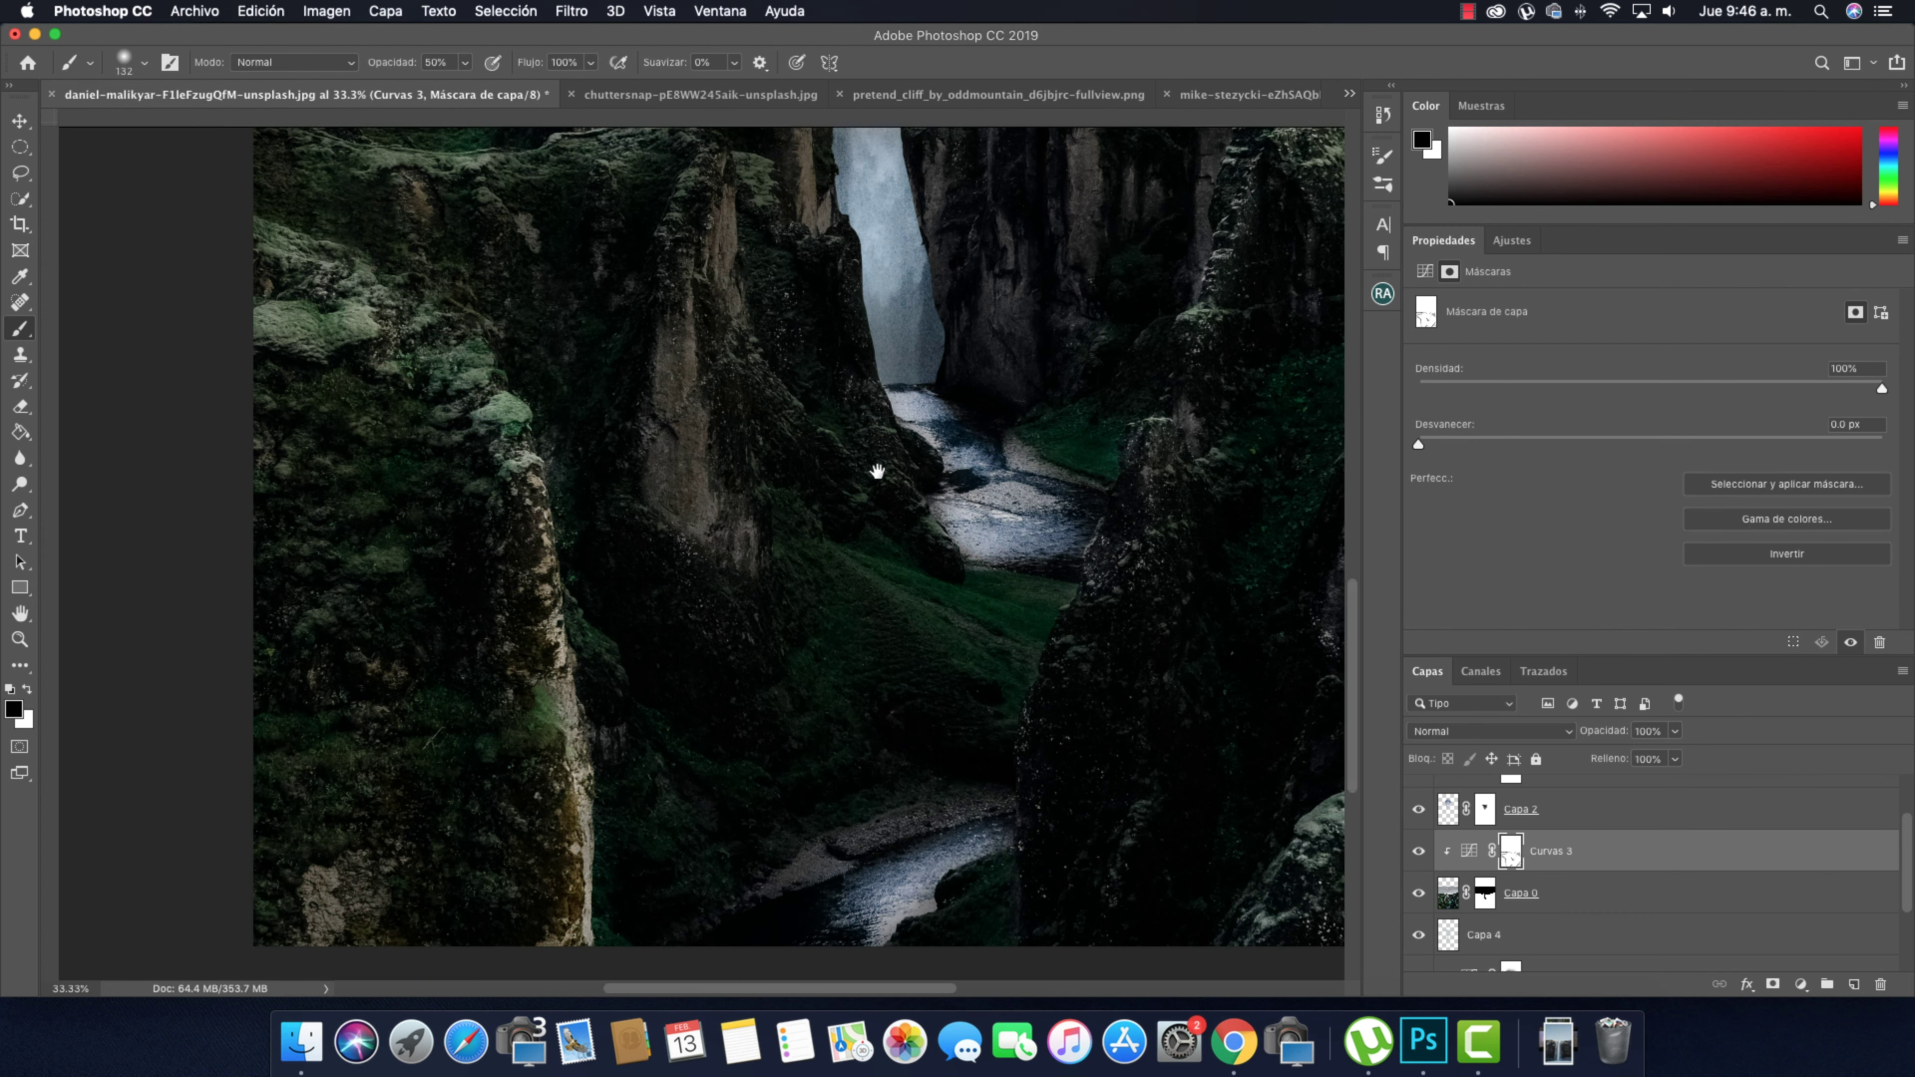
mouse_move(927, 761)
left_mouse_down()
mouse_move(1038, 833)
mouse_move(1060, 873)
mouse_move(964, 608)
left_mouse_up()
scroll(810, 427, "up", 4)
scroll(811, 428, "right", 2)
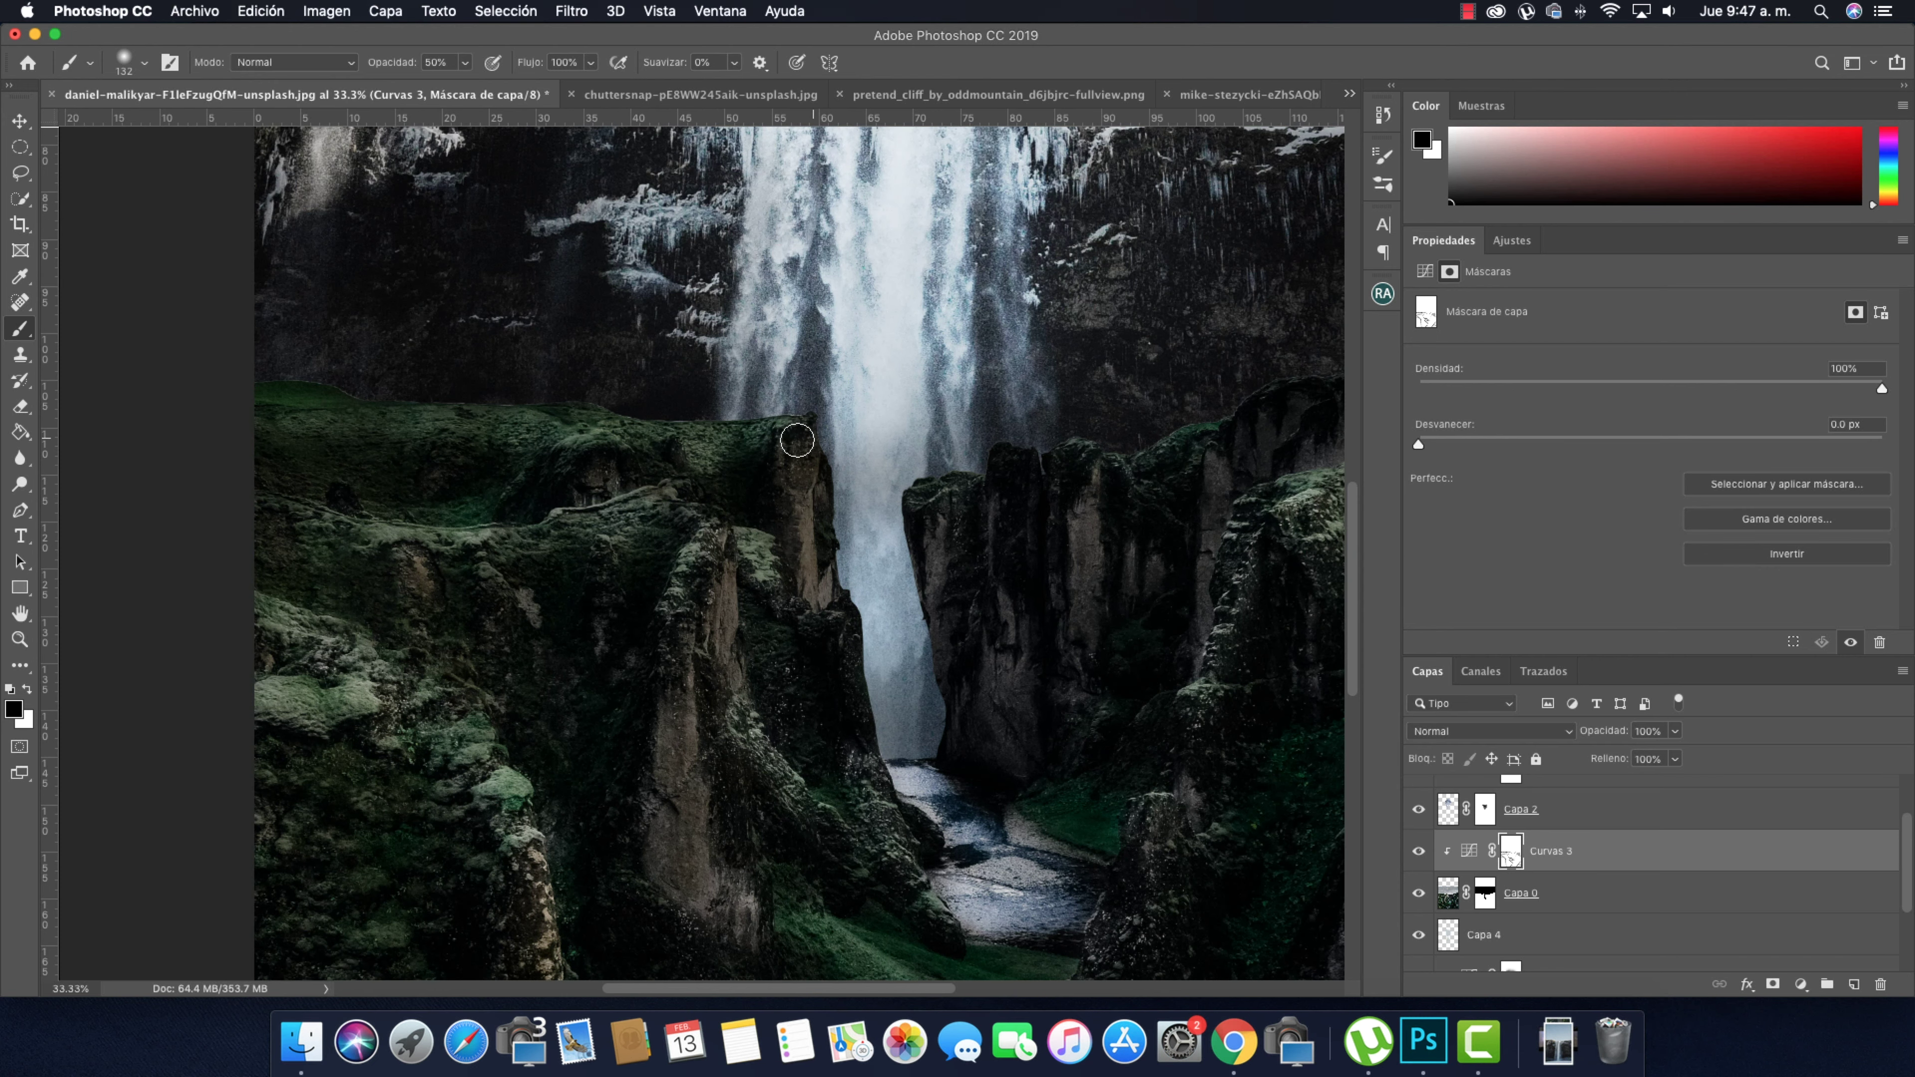
key("super+minus")
key("super+minus")
key("super+minus")
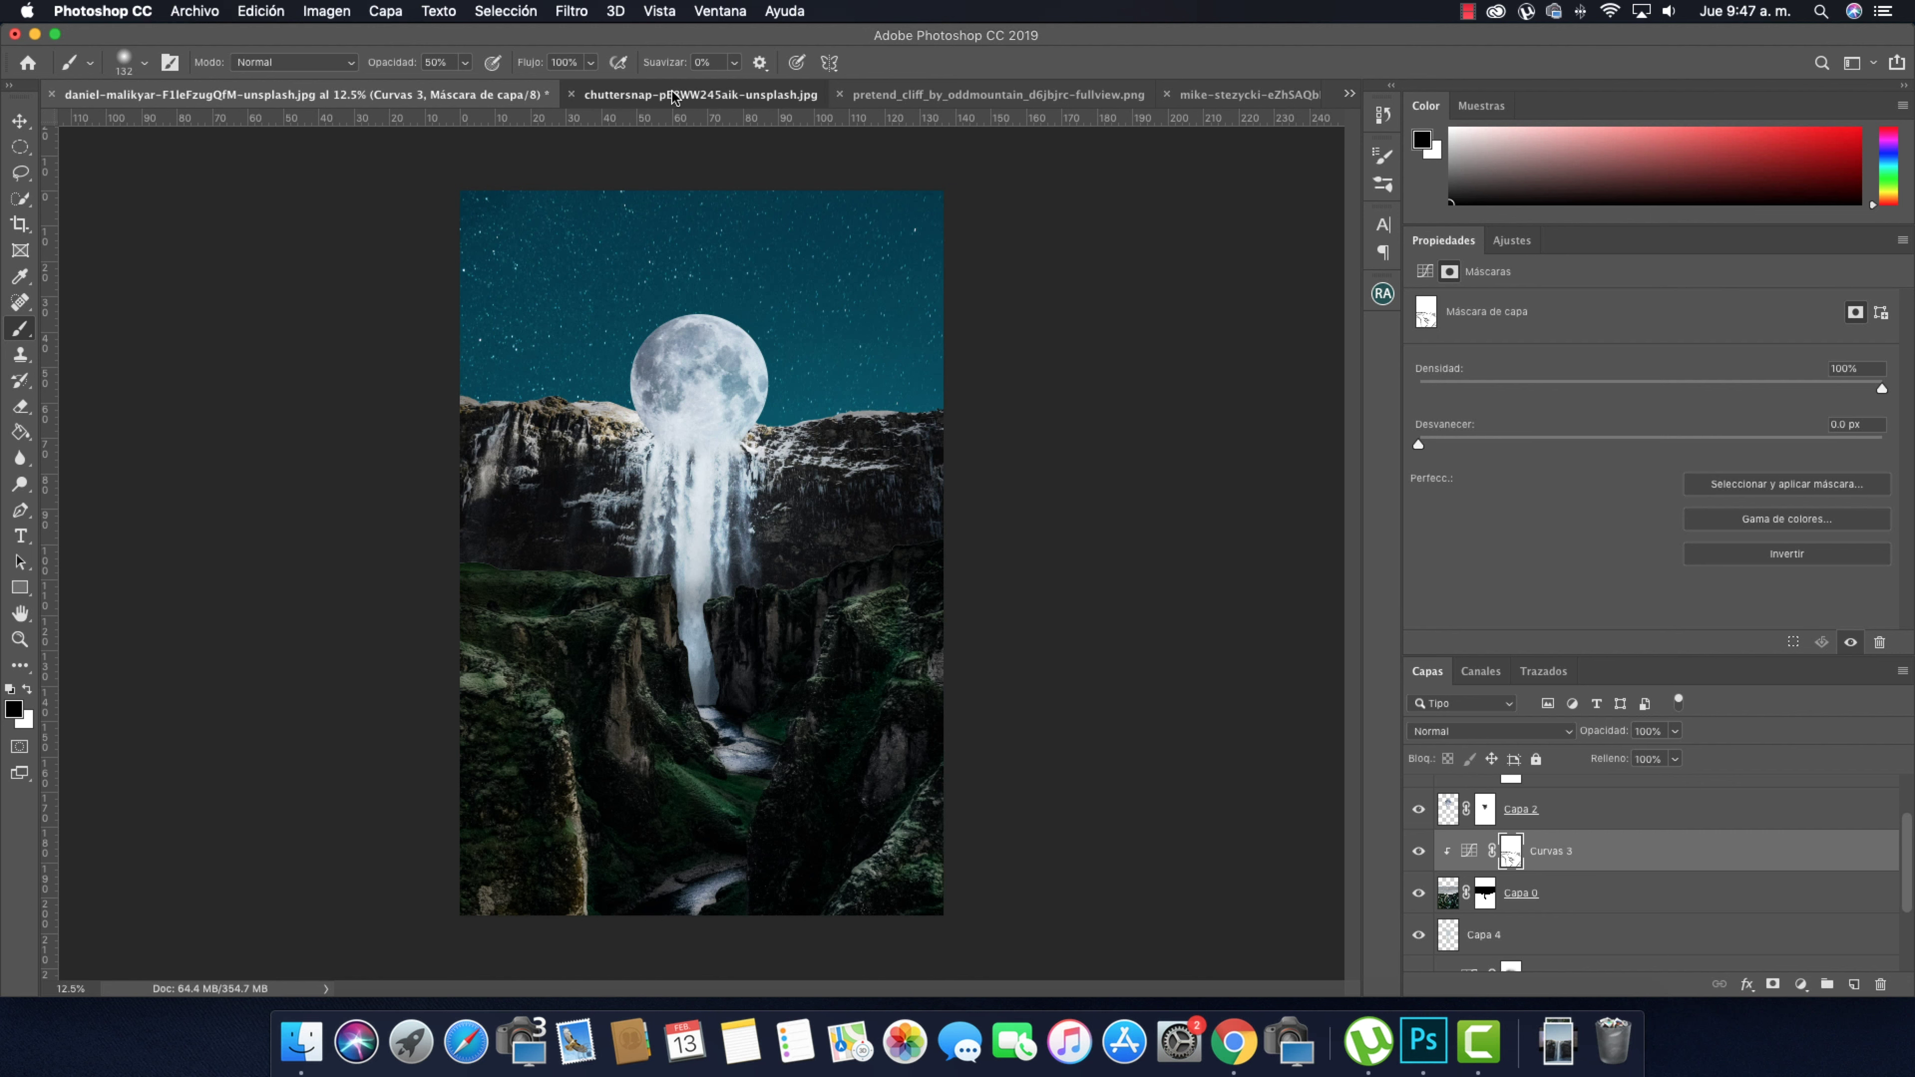
Close the chuttersnap photo and Quick Select the foreground rock in the pretend_cliff photo
left_click(571, 94)
left_click(641, 94)
key("w")
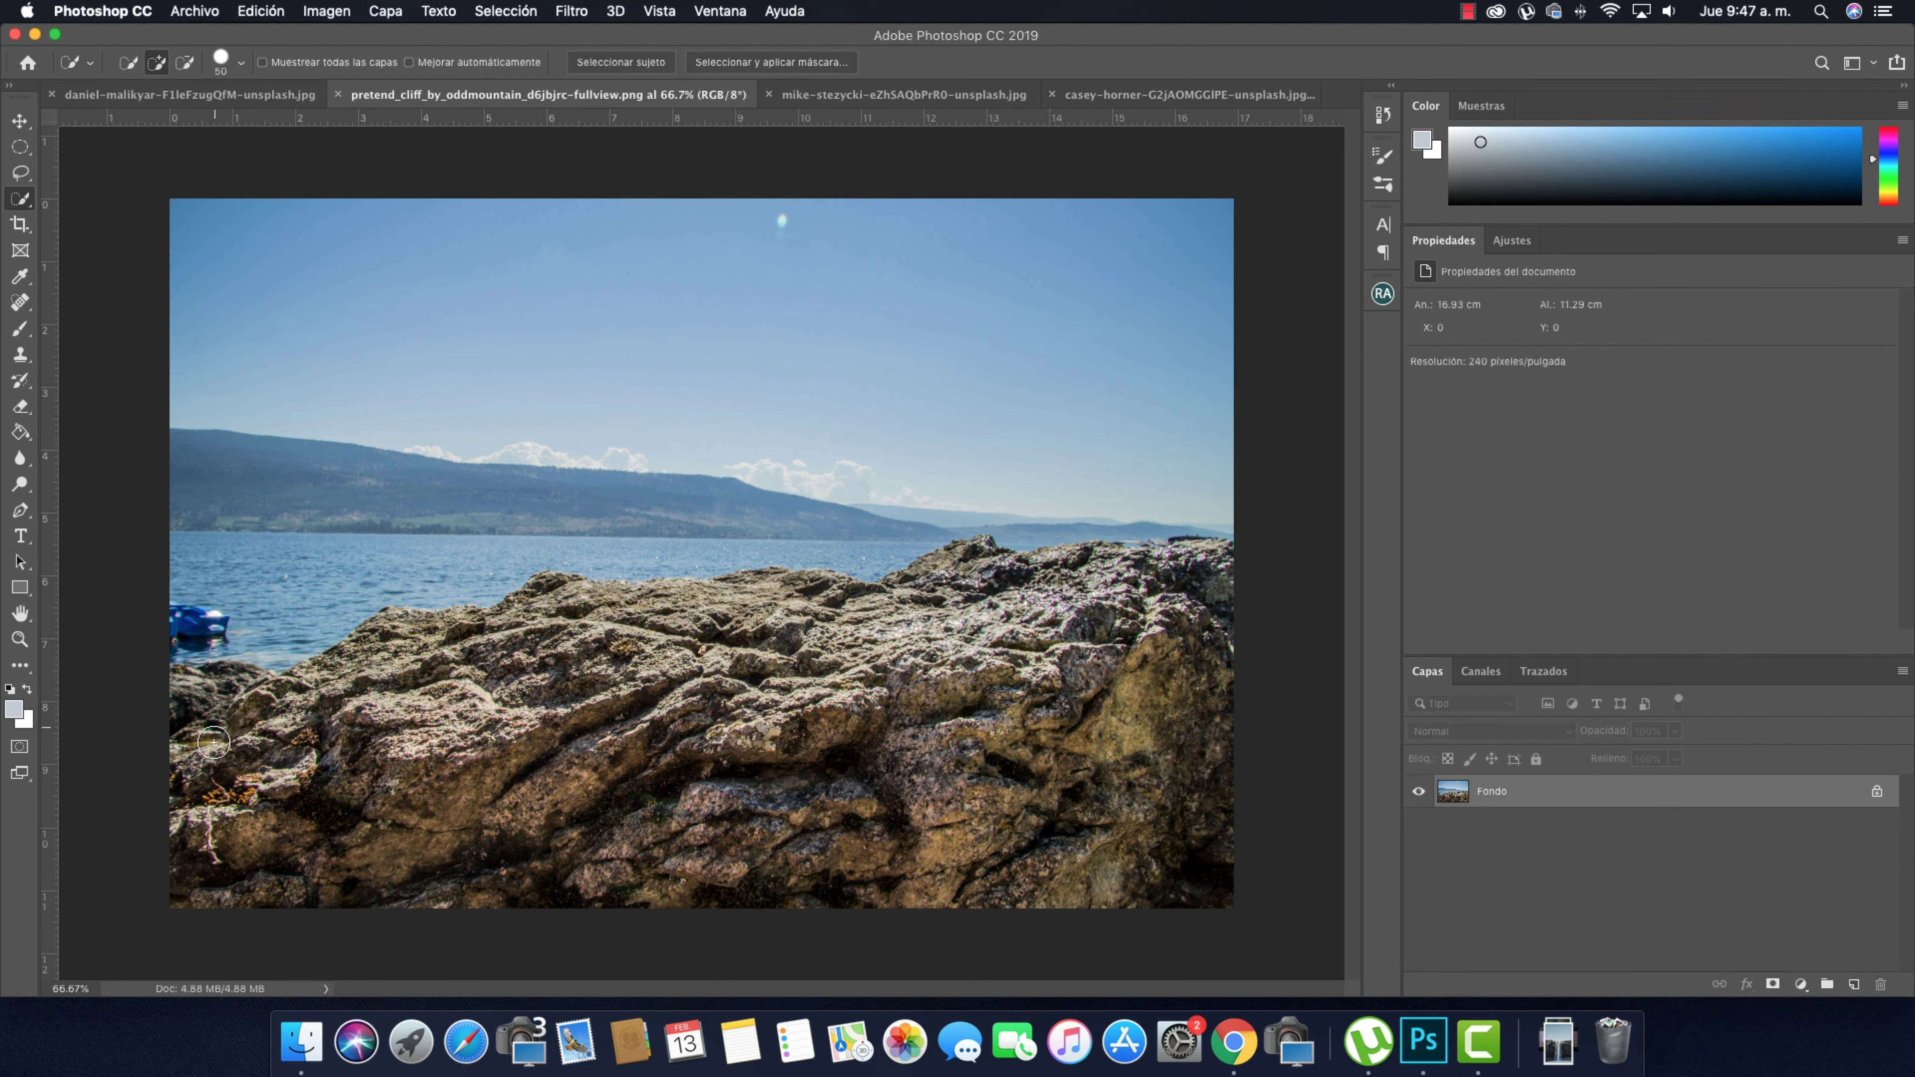
left_click_drag(414, 631, 238, 902)
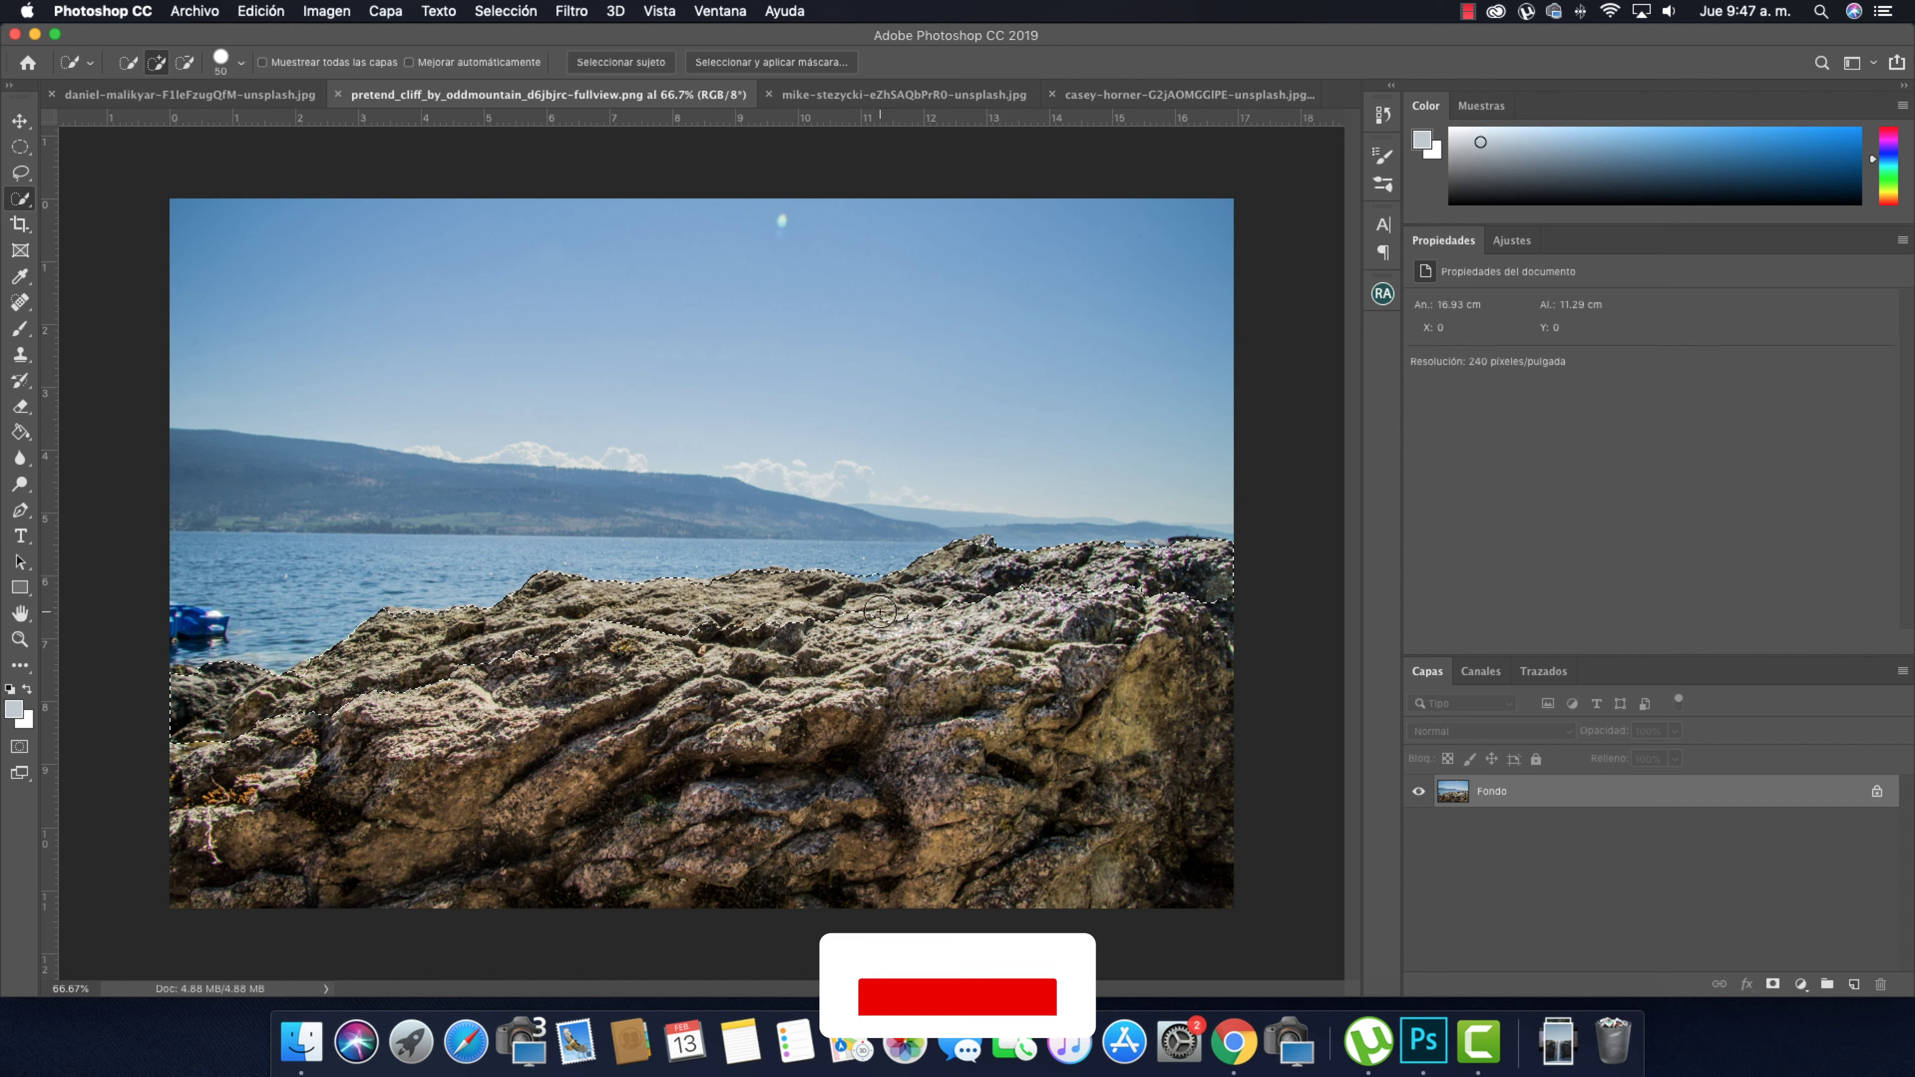
Refine the rock selection's edge along the waterline with the Lasso tool
key("l")
scroll(863, 639, "up", 5)
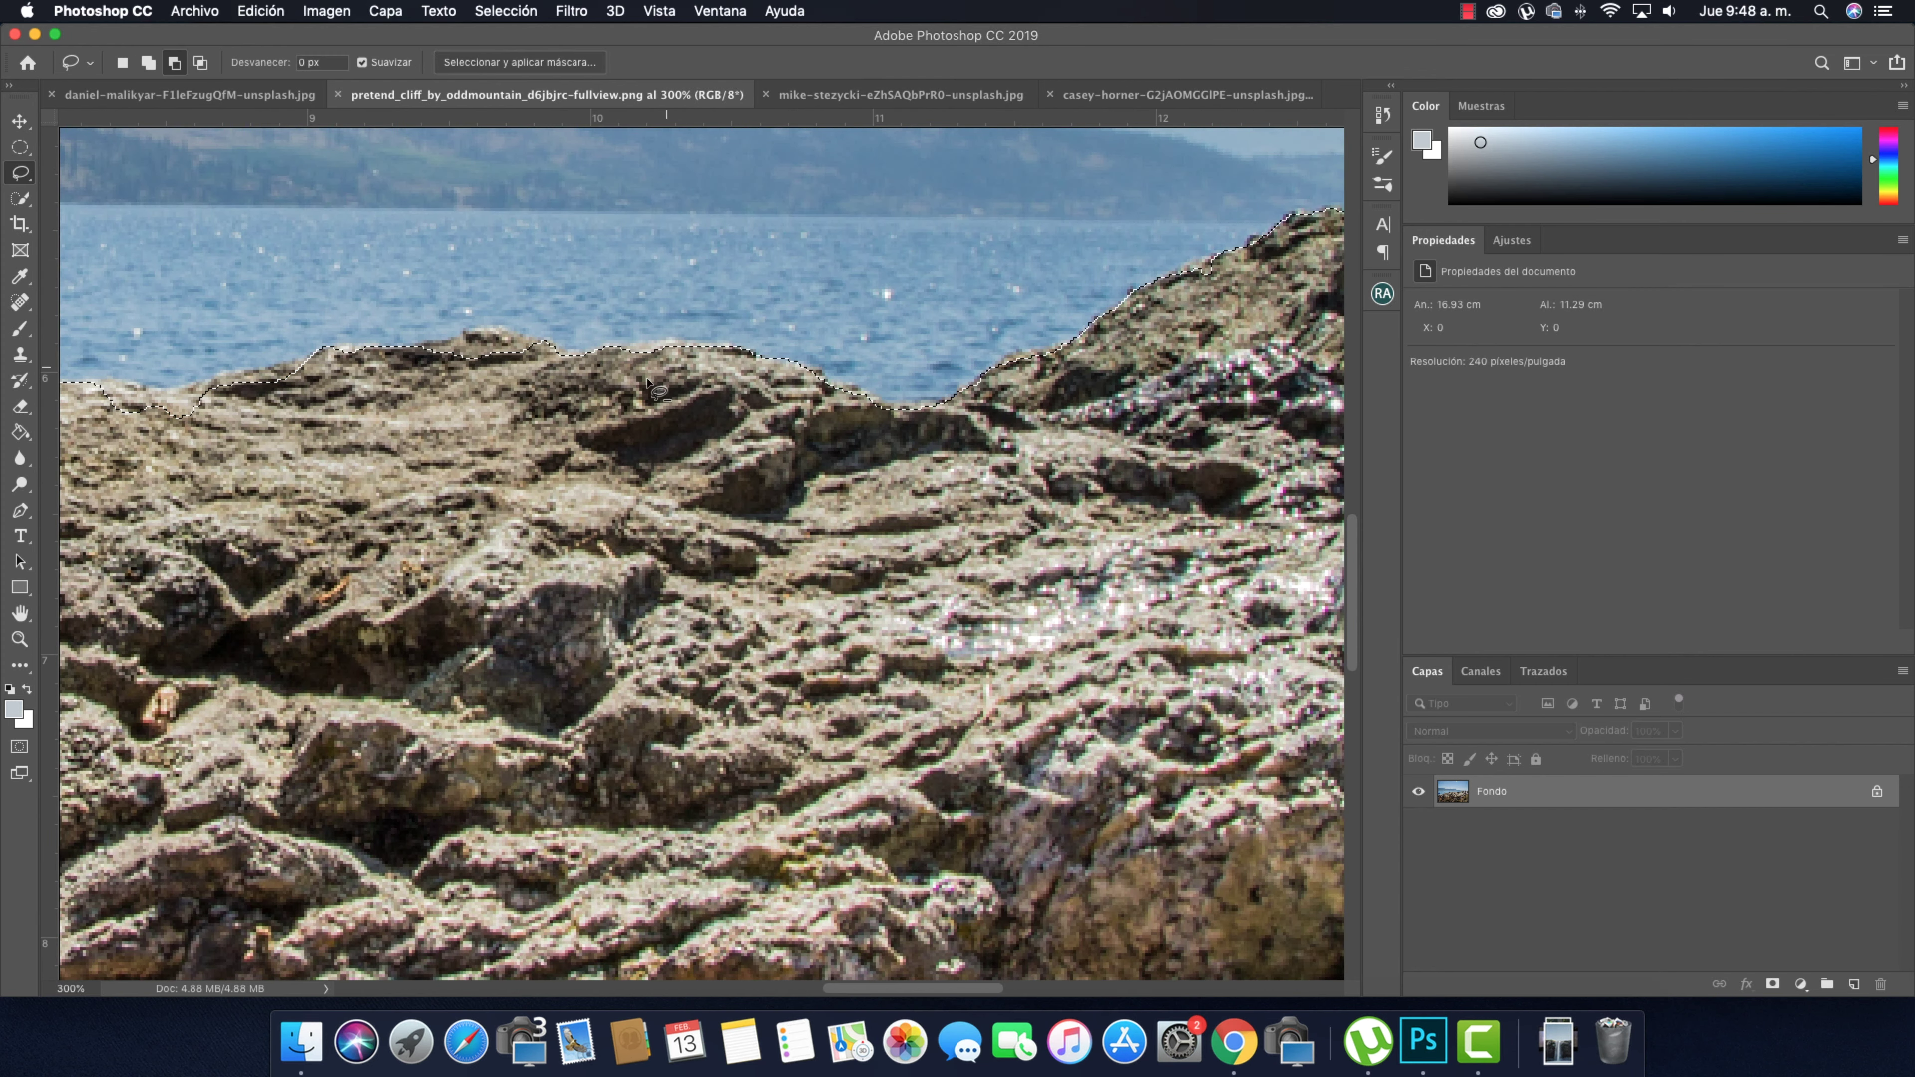
scroll(751, 434, "left", 5)
left_click_drag(769, 487, 716, 415)
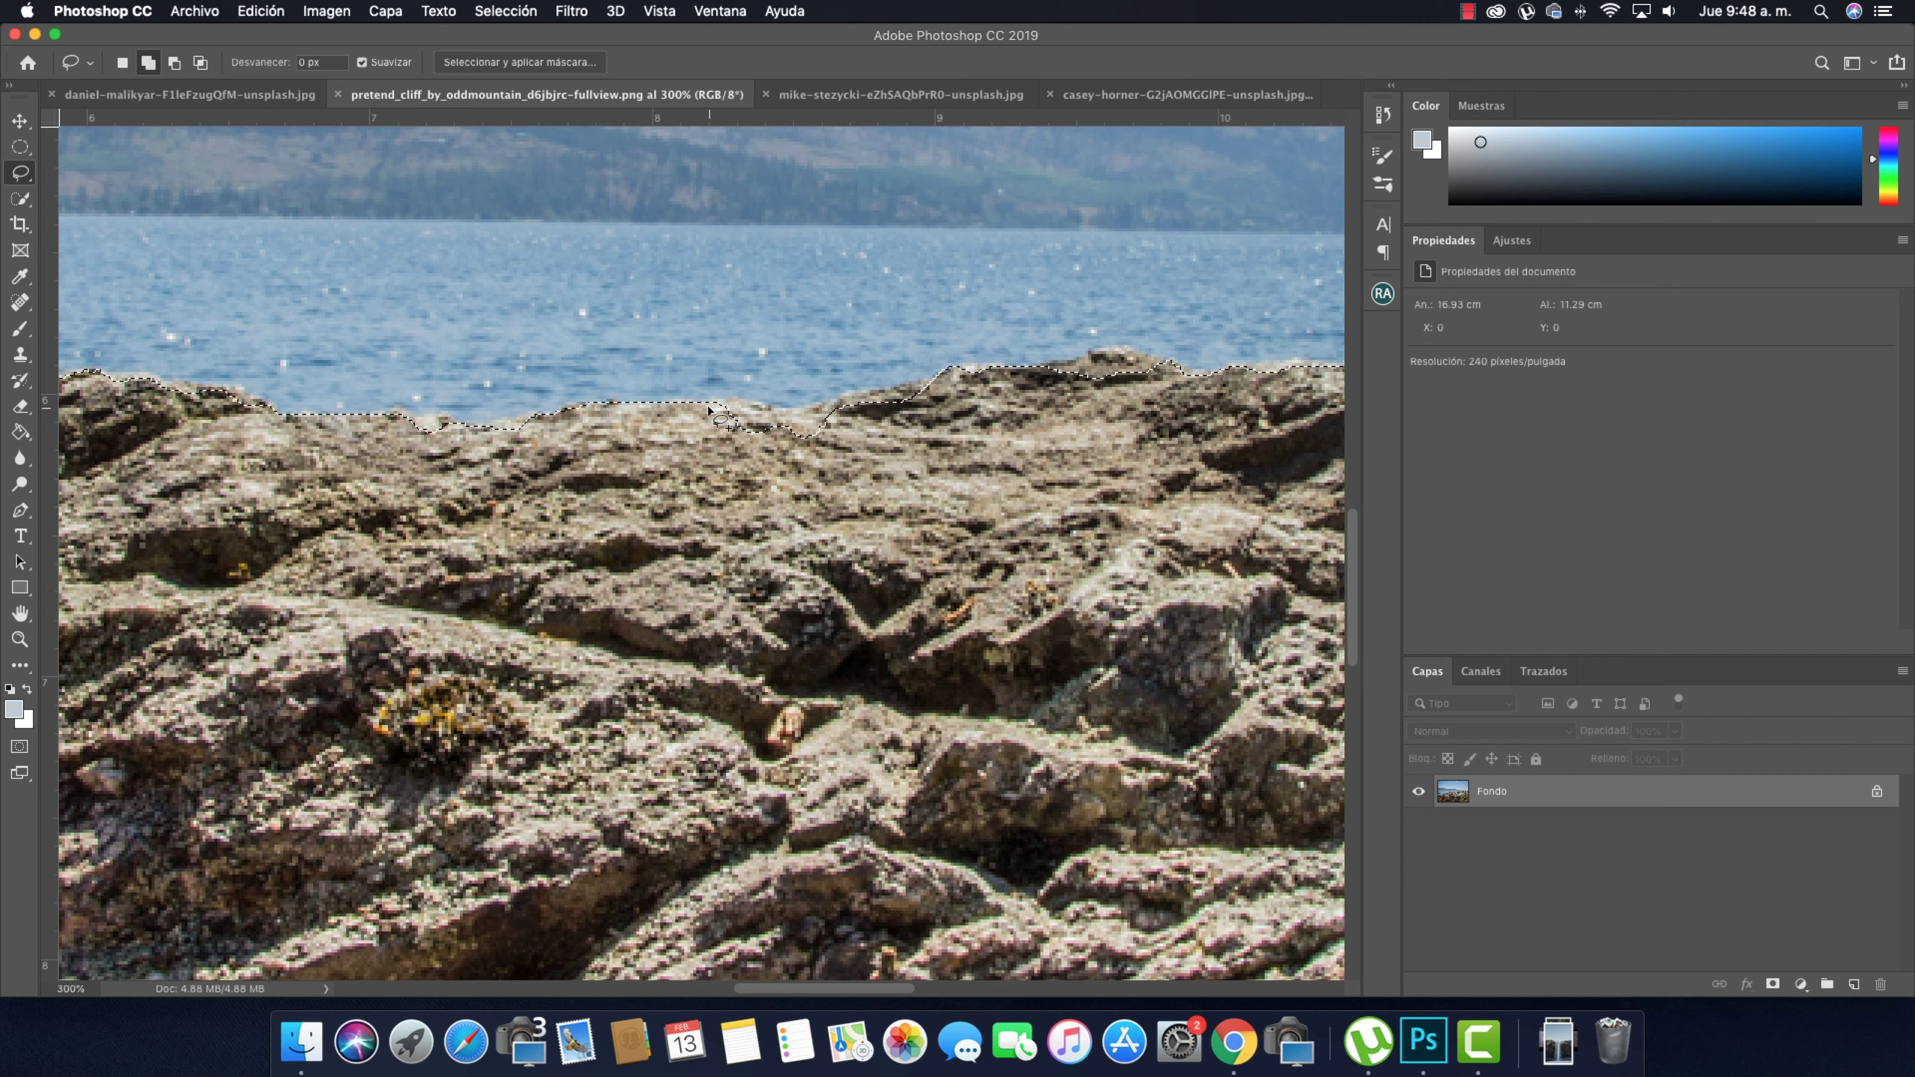
scroll(362, 418, "right", 5)
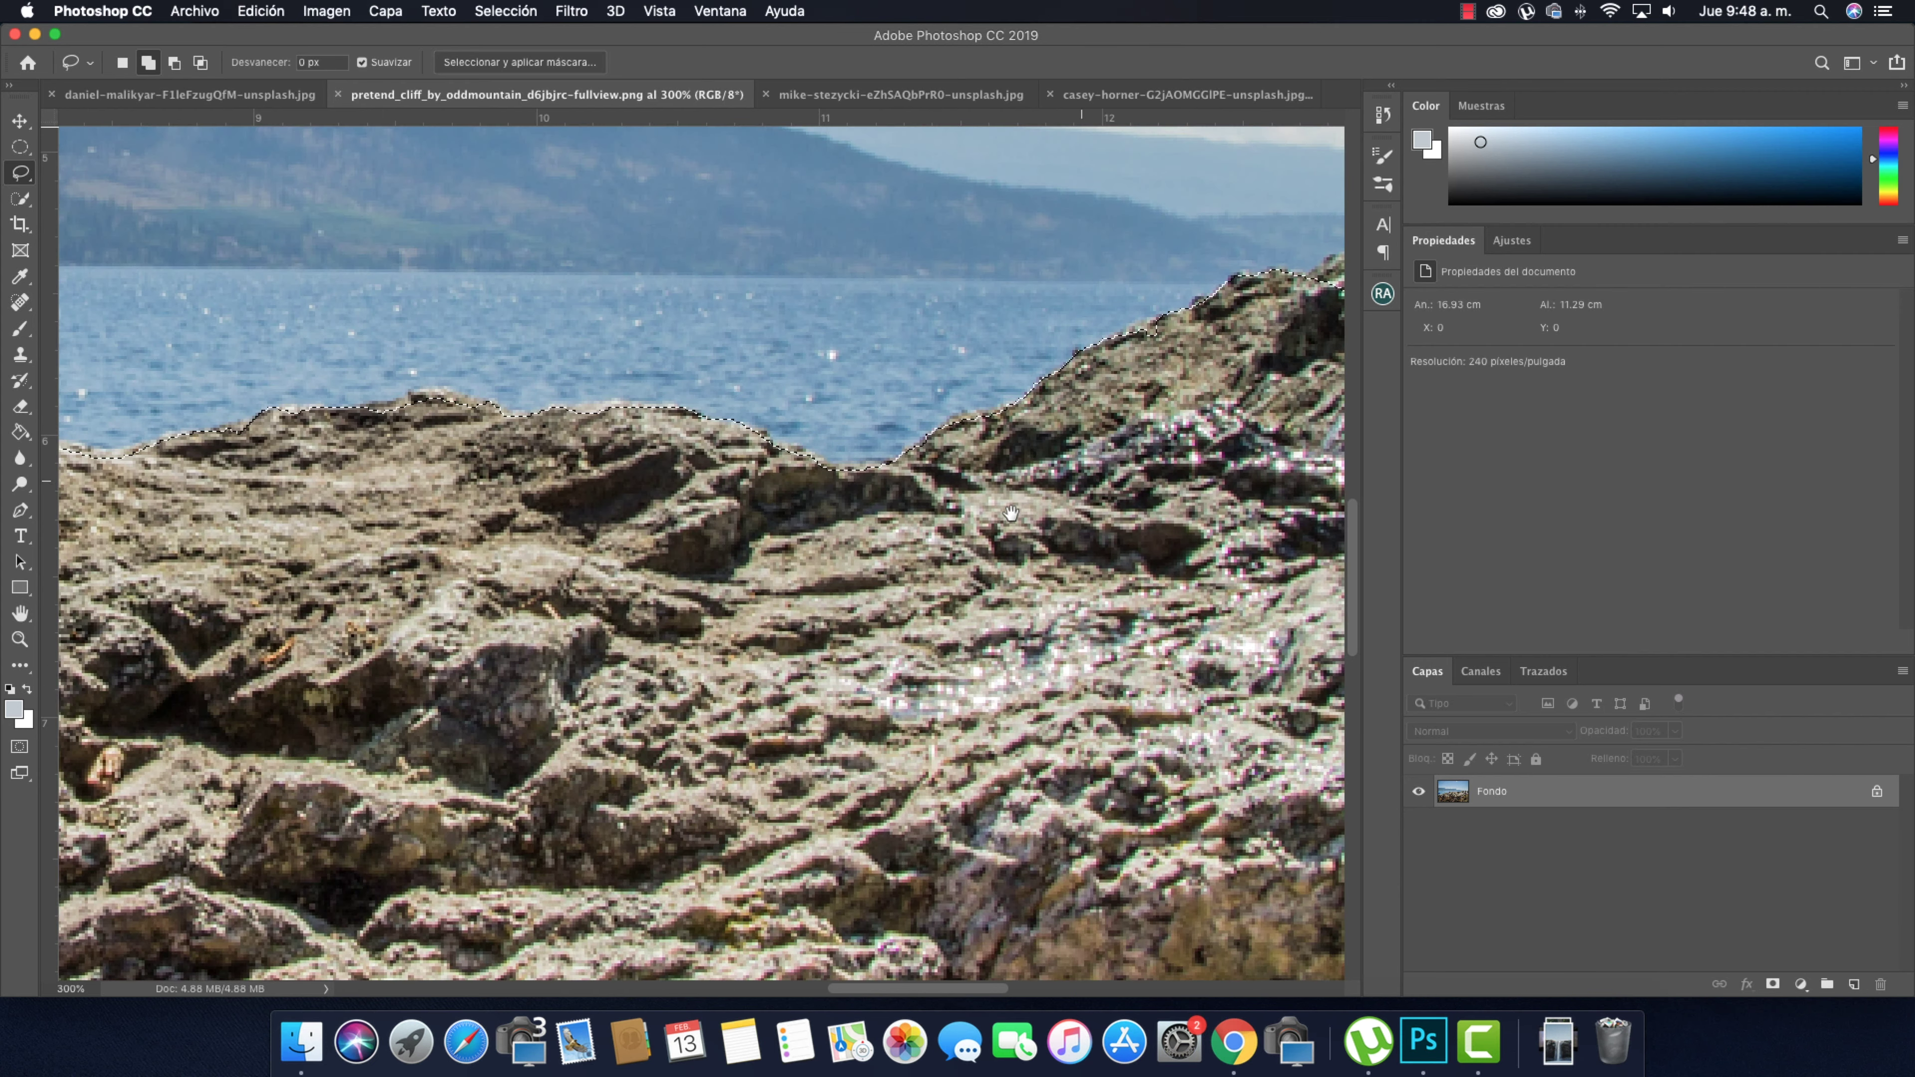
scroll(1084, 483, "right", 5)
scroll(1083, 483, "up", 2)
left_click_drag(1237, 579, 491, 589)
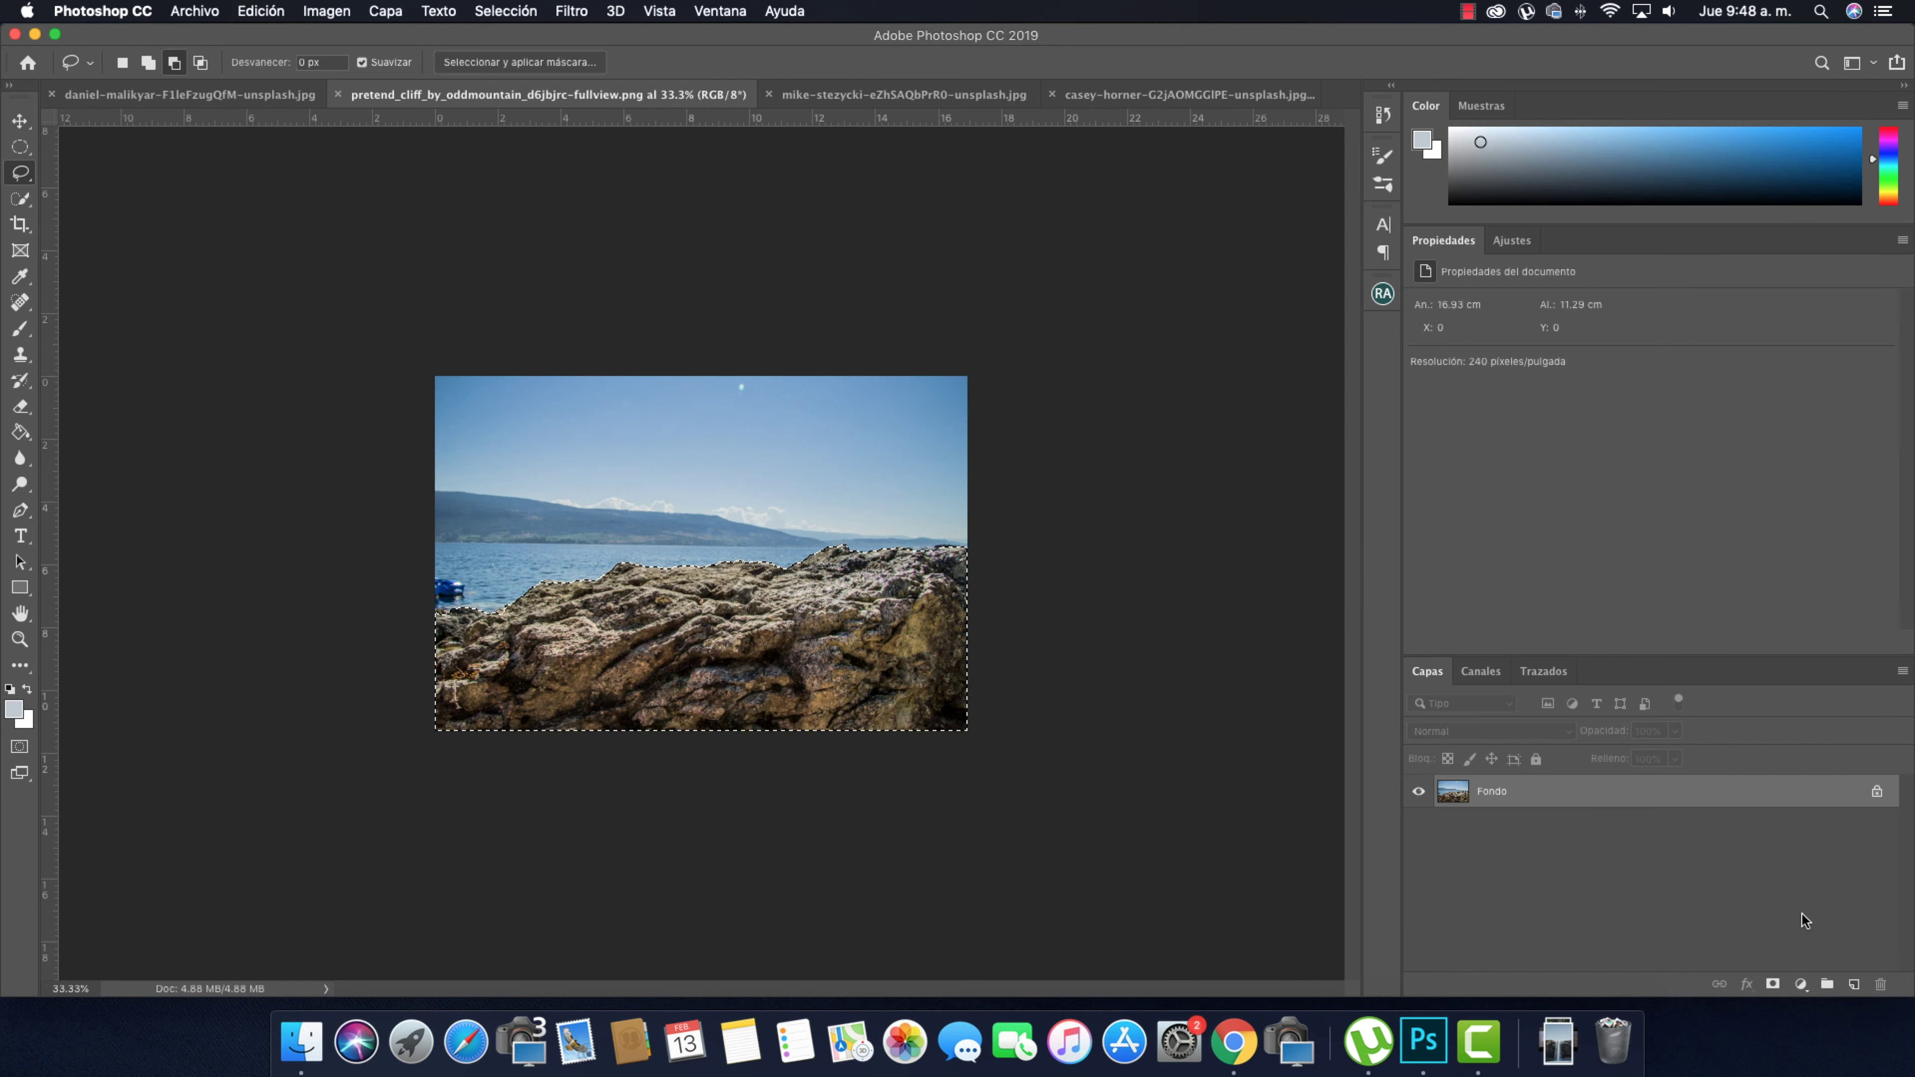
Enlarge the pasted rock across the bottom of the image
key("ctrl+t")
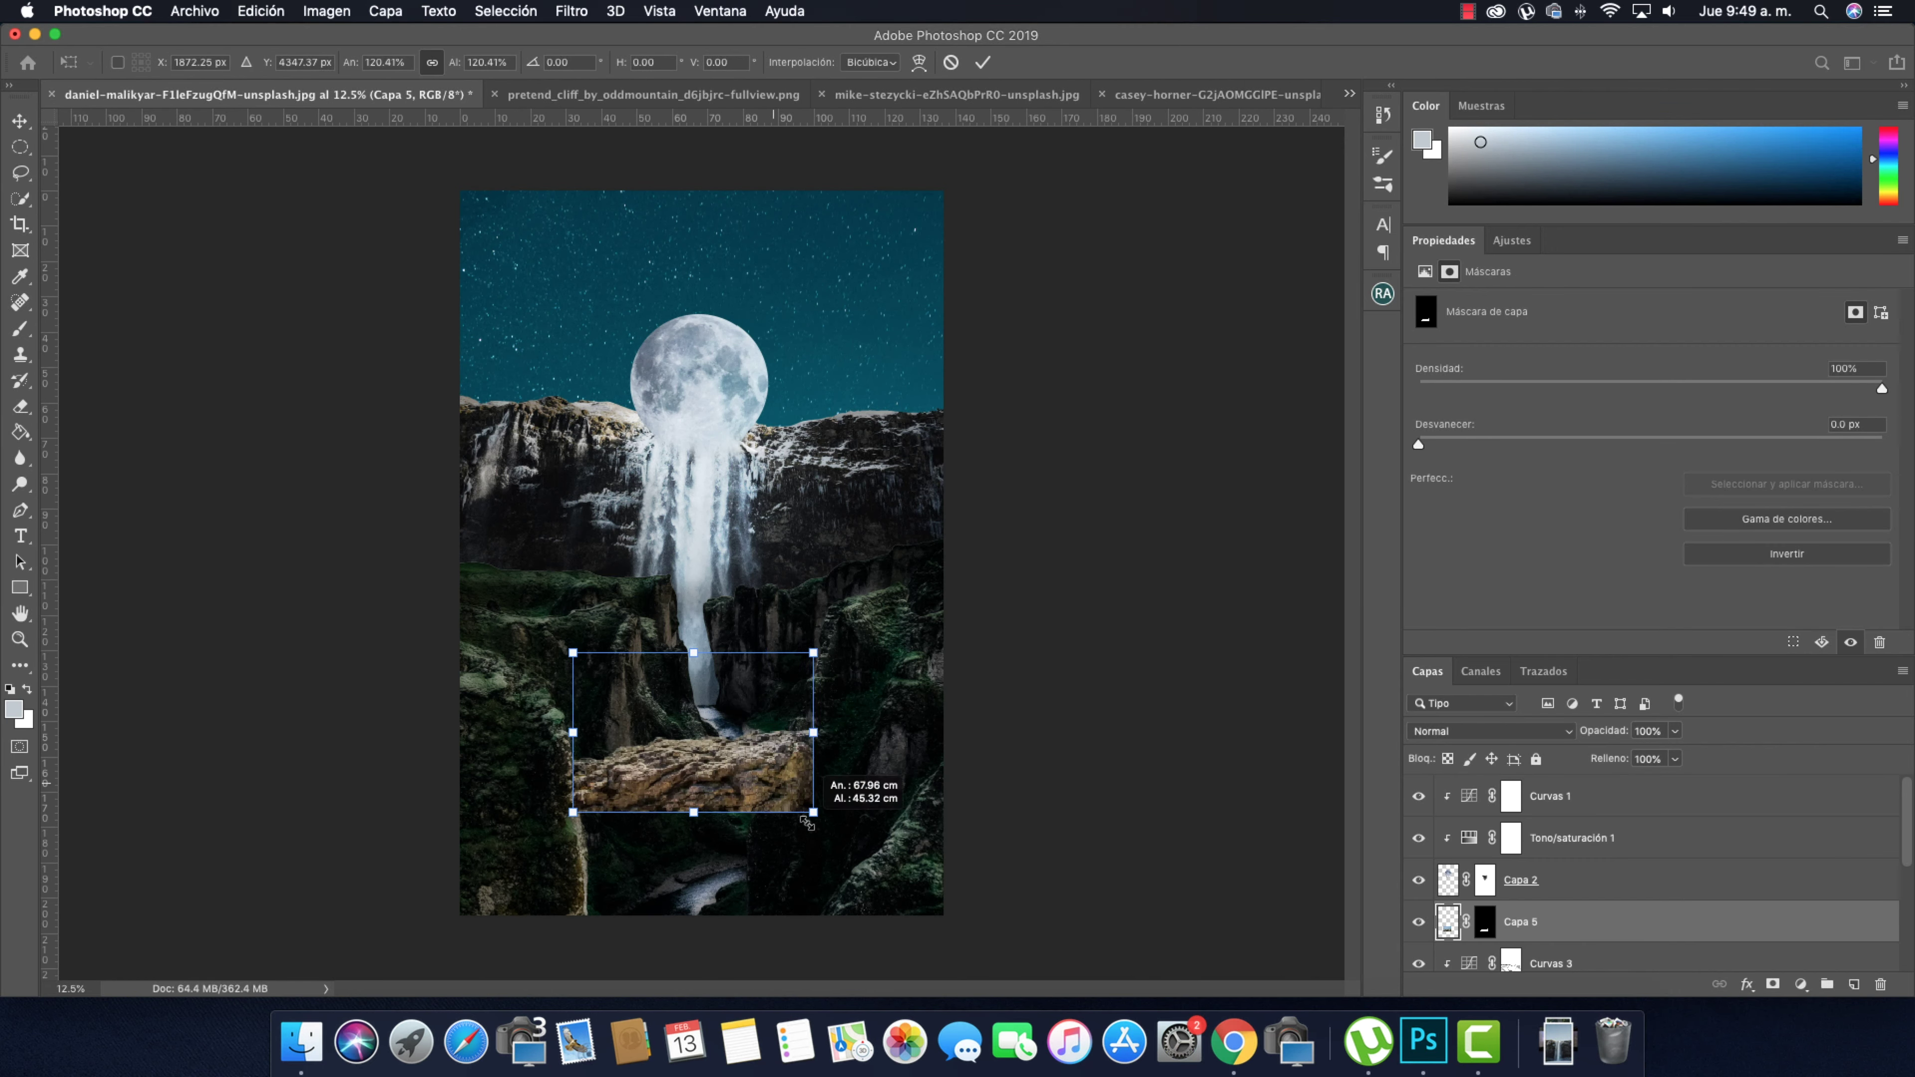
left_click_drag(578, 642, 439, 593)
key("Return")
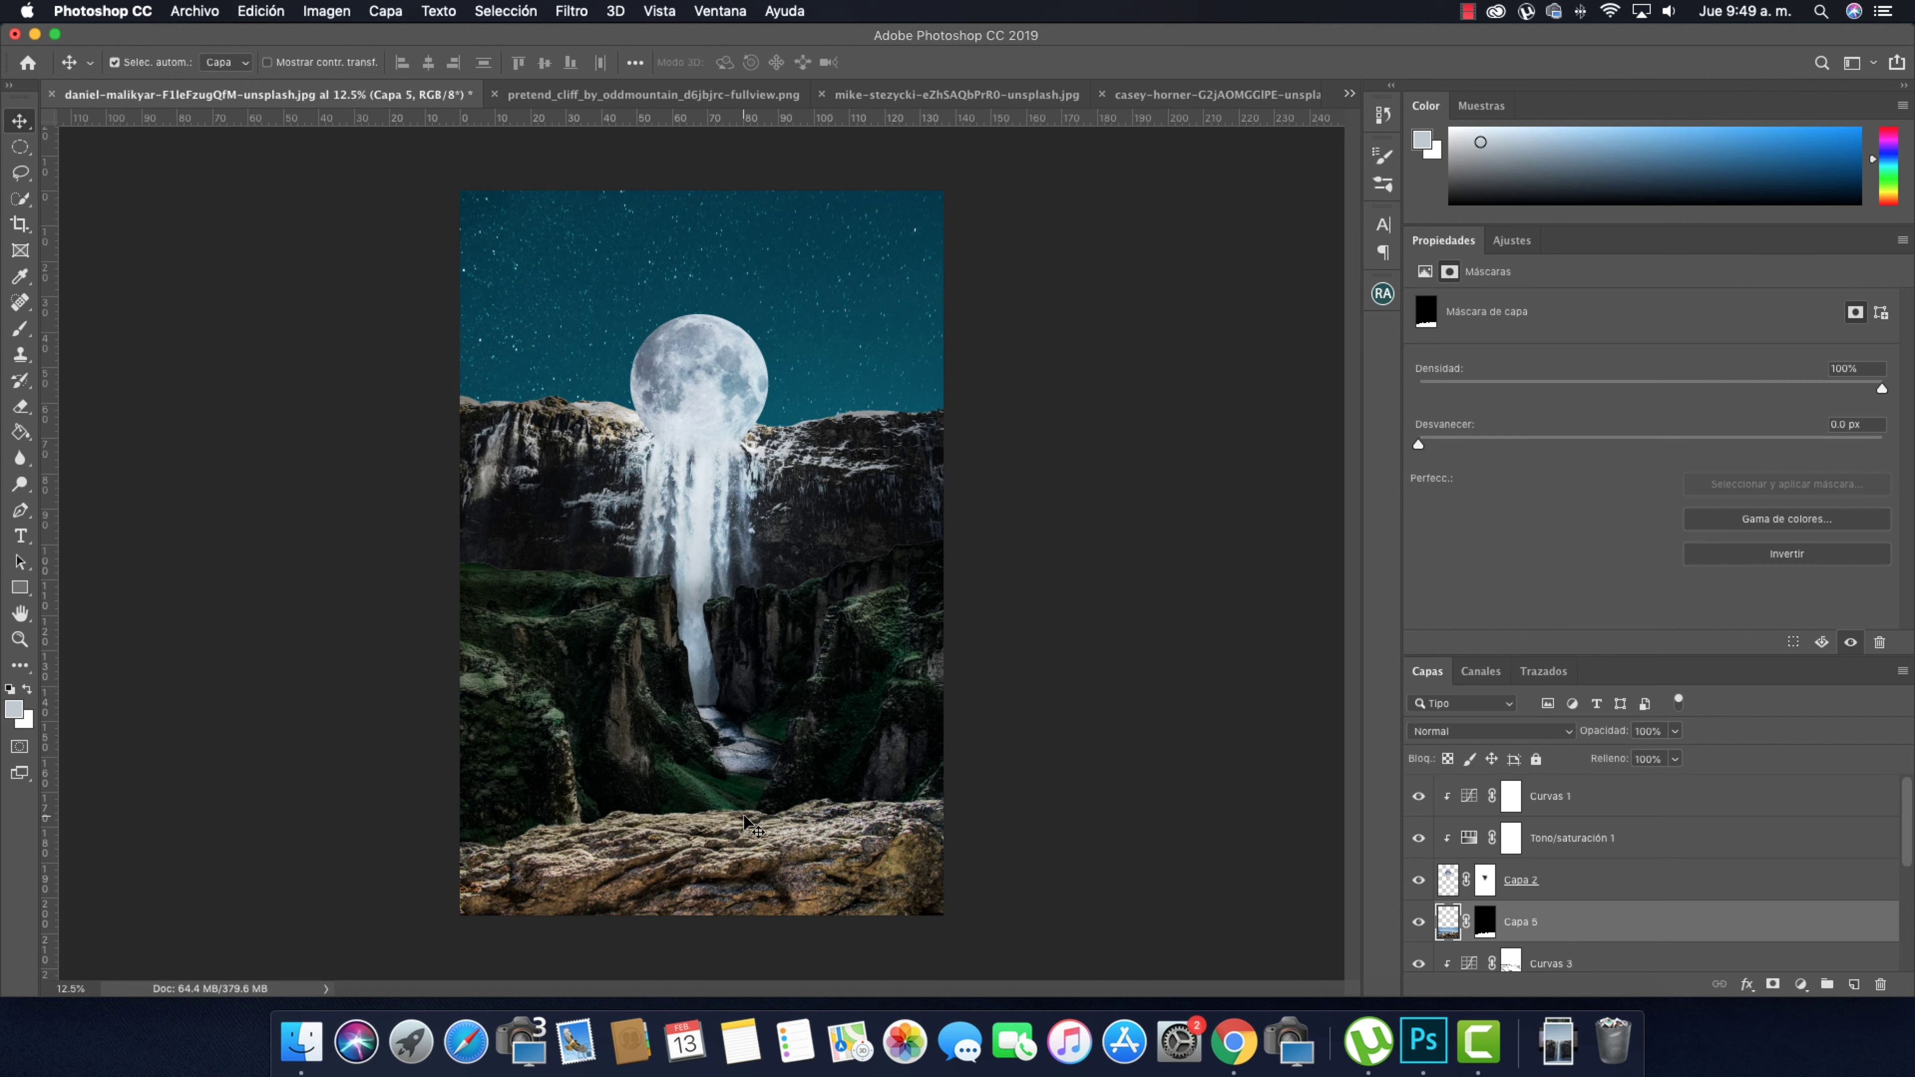
key("z")
left_click(750, 826)
Add a Curves adjustment pulled down to darken the rock
left_click(1801, 984)
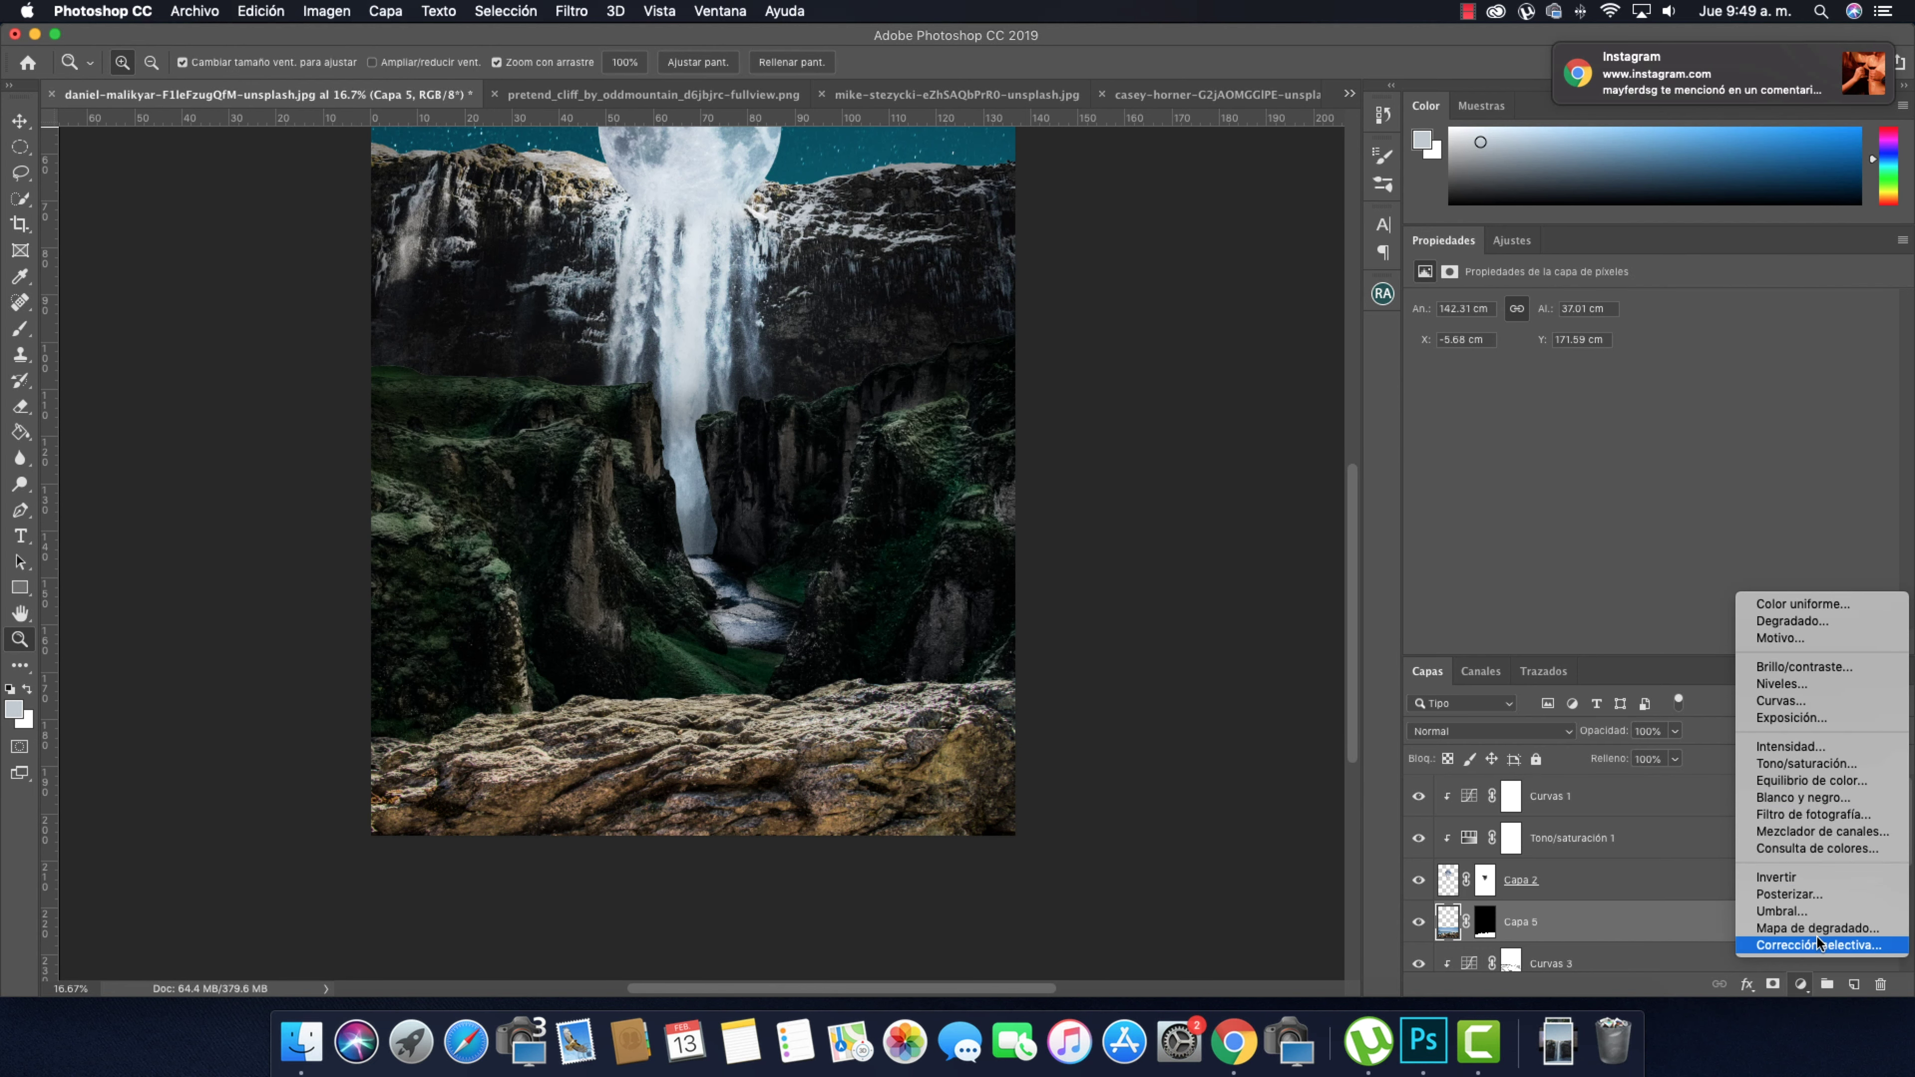
left_click(1781, 701)
mouse_move(1801, 355)
left_mouse_down()
mouse_move(1863, 507)
mouse_move(1870, 492)
left_mouse_up()
left_click_drag(1719, 536, 1683, 555)
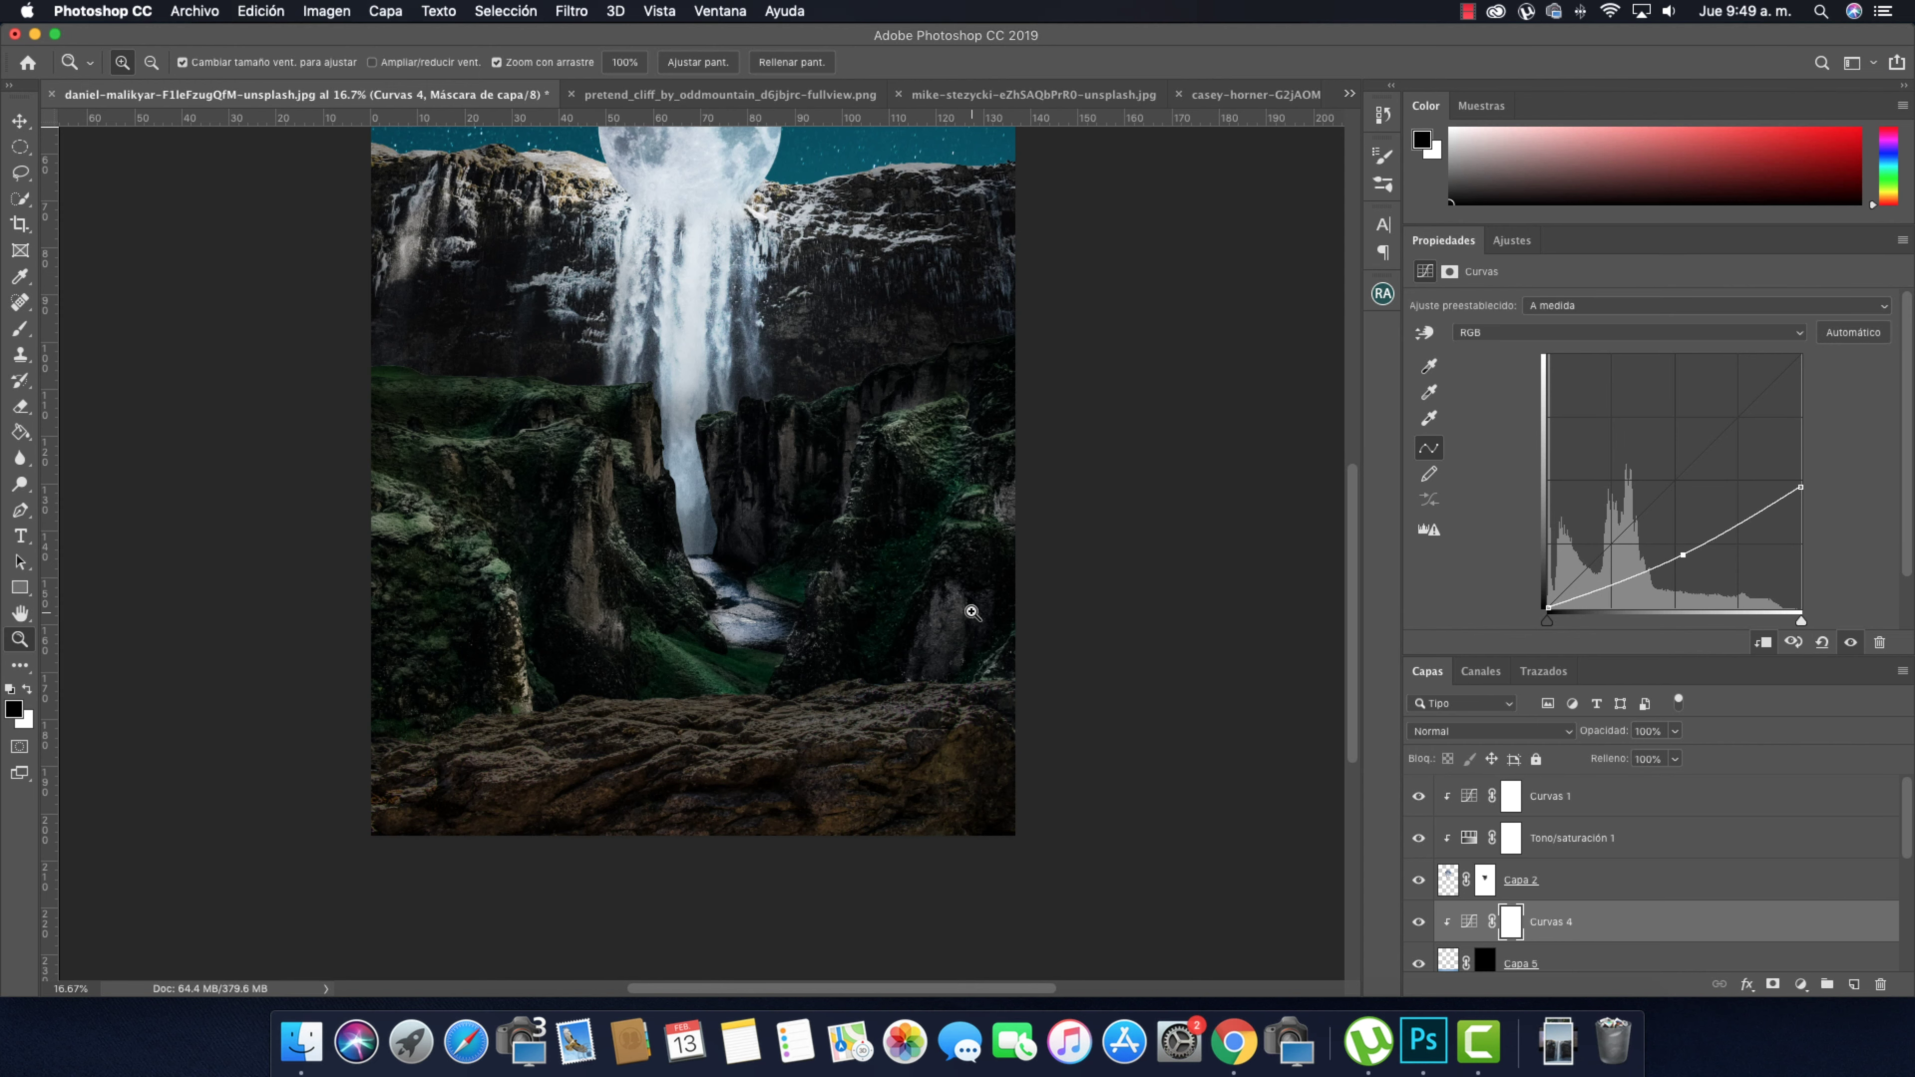
Paint the Curves mask to lighten parts of the rock, then add clipped layer Capa 6
left_click(972, 613)
key("b")
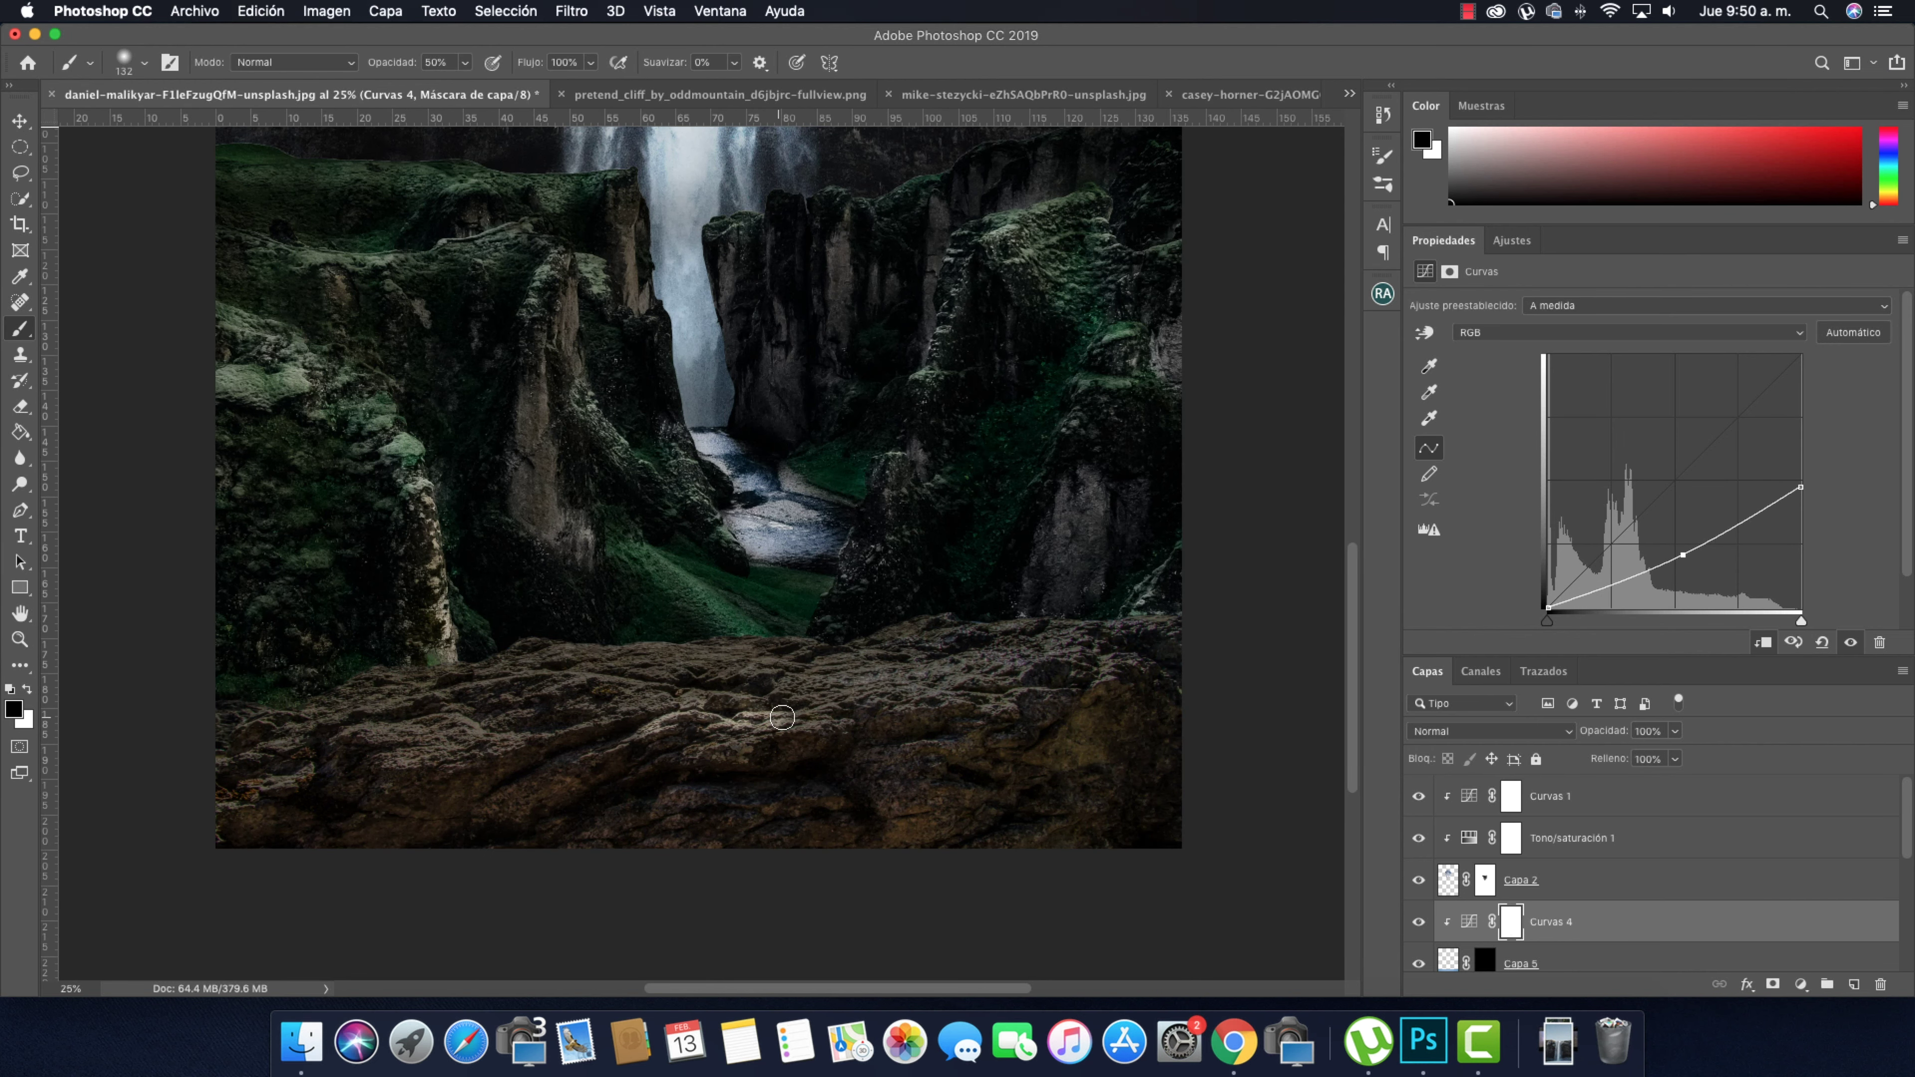
left_click_drag(782, 718, 882, 705)
left_click_drag(525, 638, 980, 626)
mouse_move(452, 729)
left_mouse_down()
mouse_move(326, 768)
mouse_move(226, 717)
left_mouse_up()
left_click_drag(883, 725, 1131, 619)
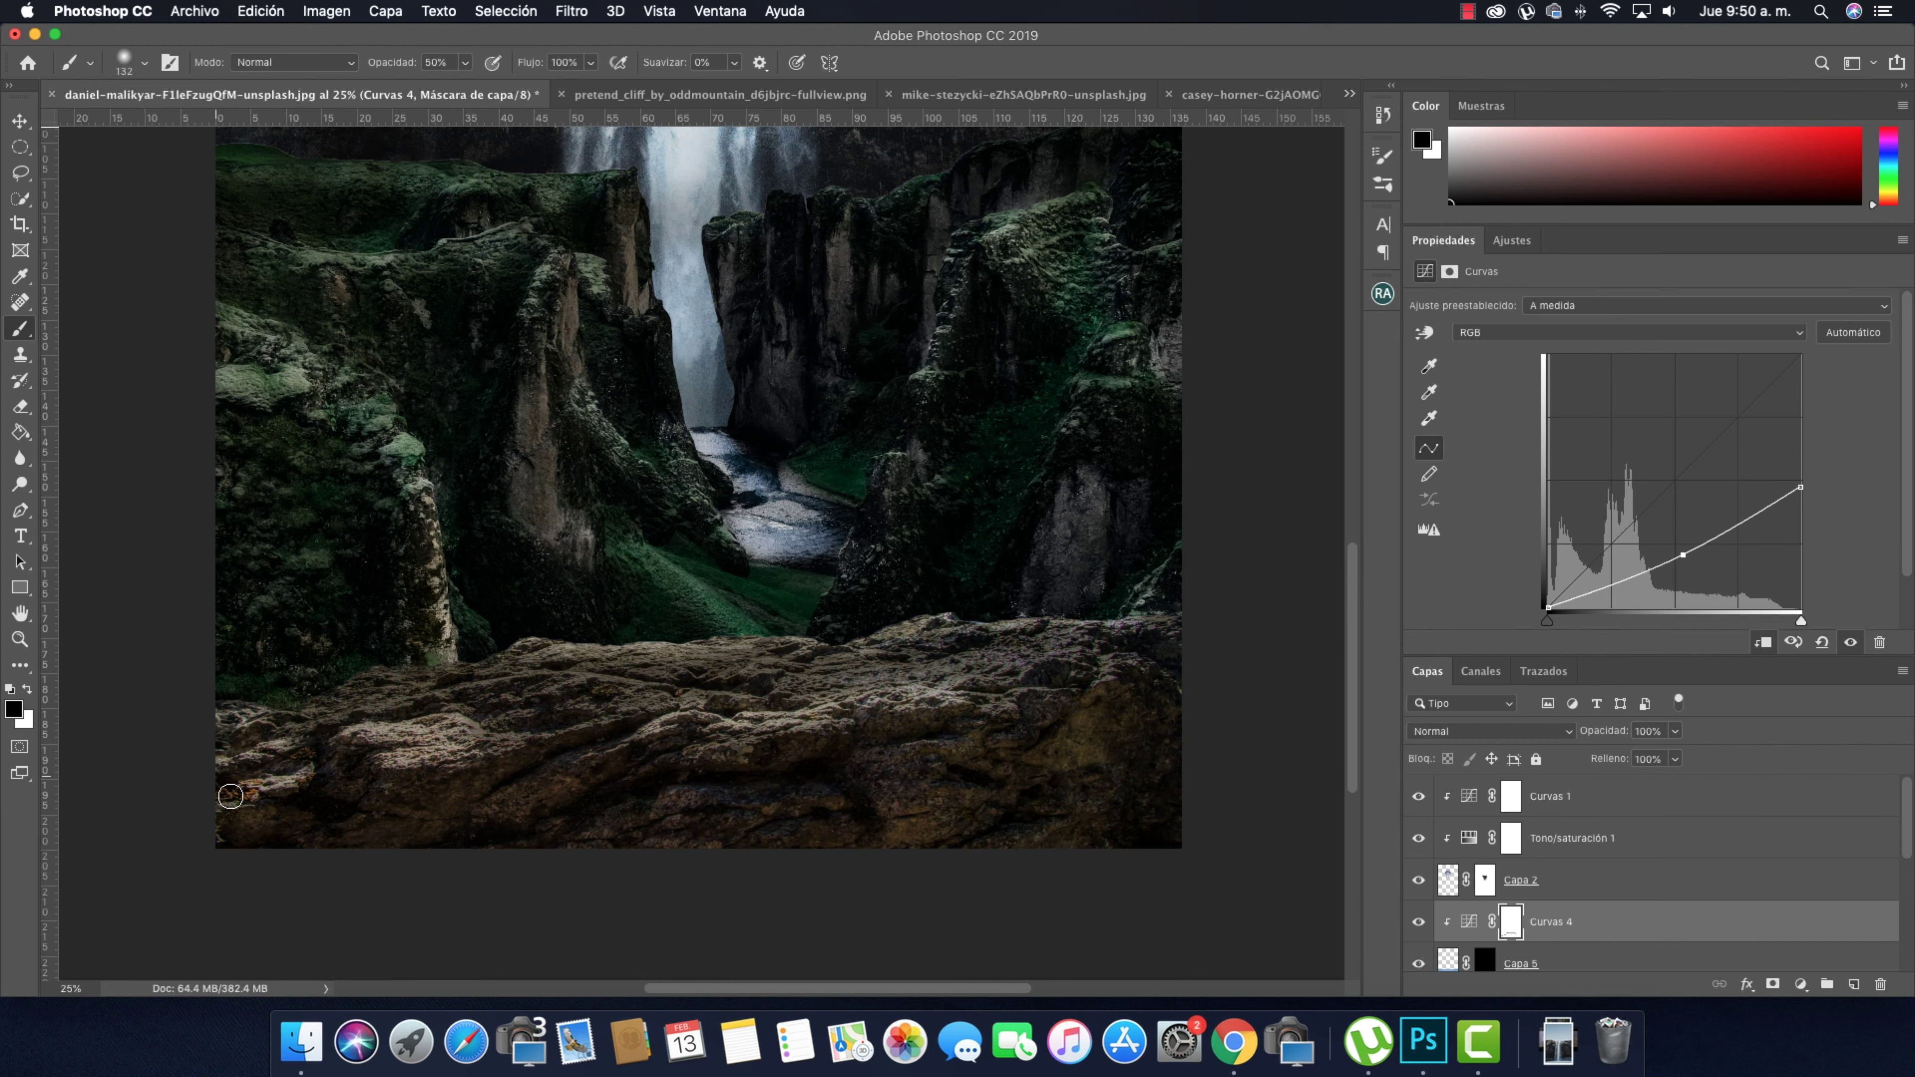
key("super+minus")
key("super+minus")
key("super+alt+shift+n")
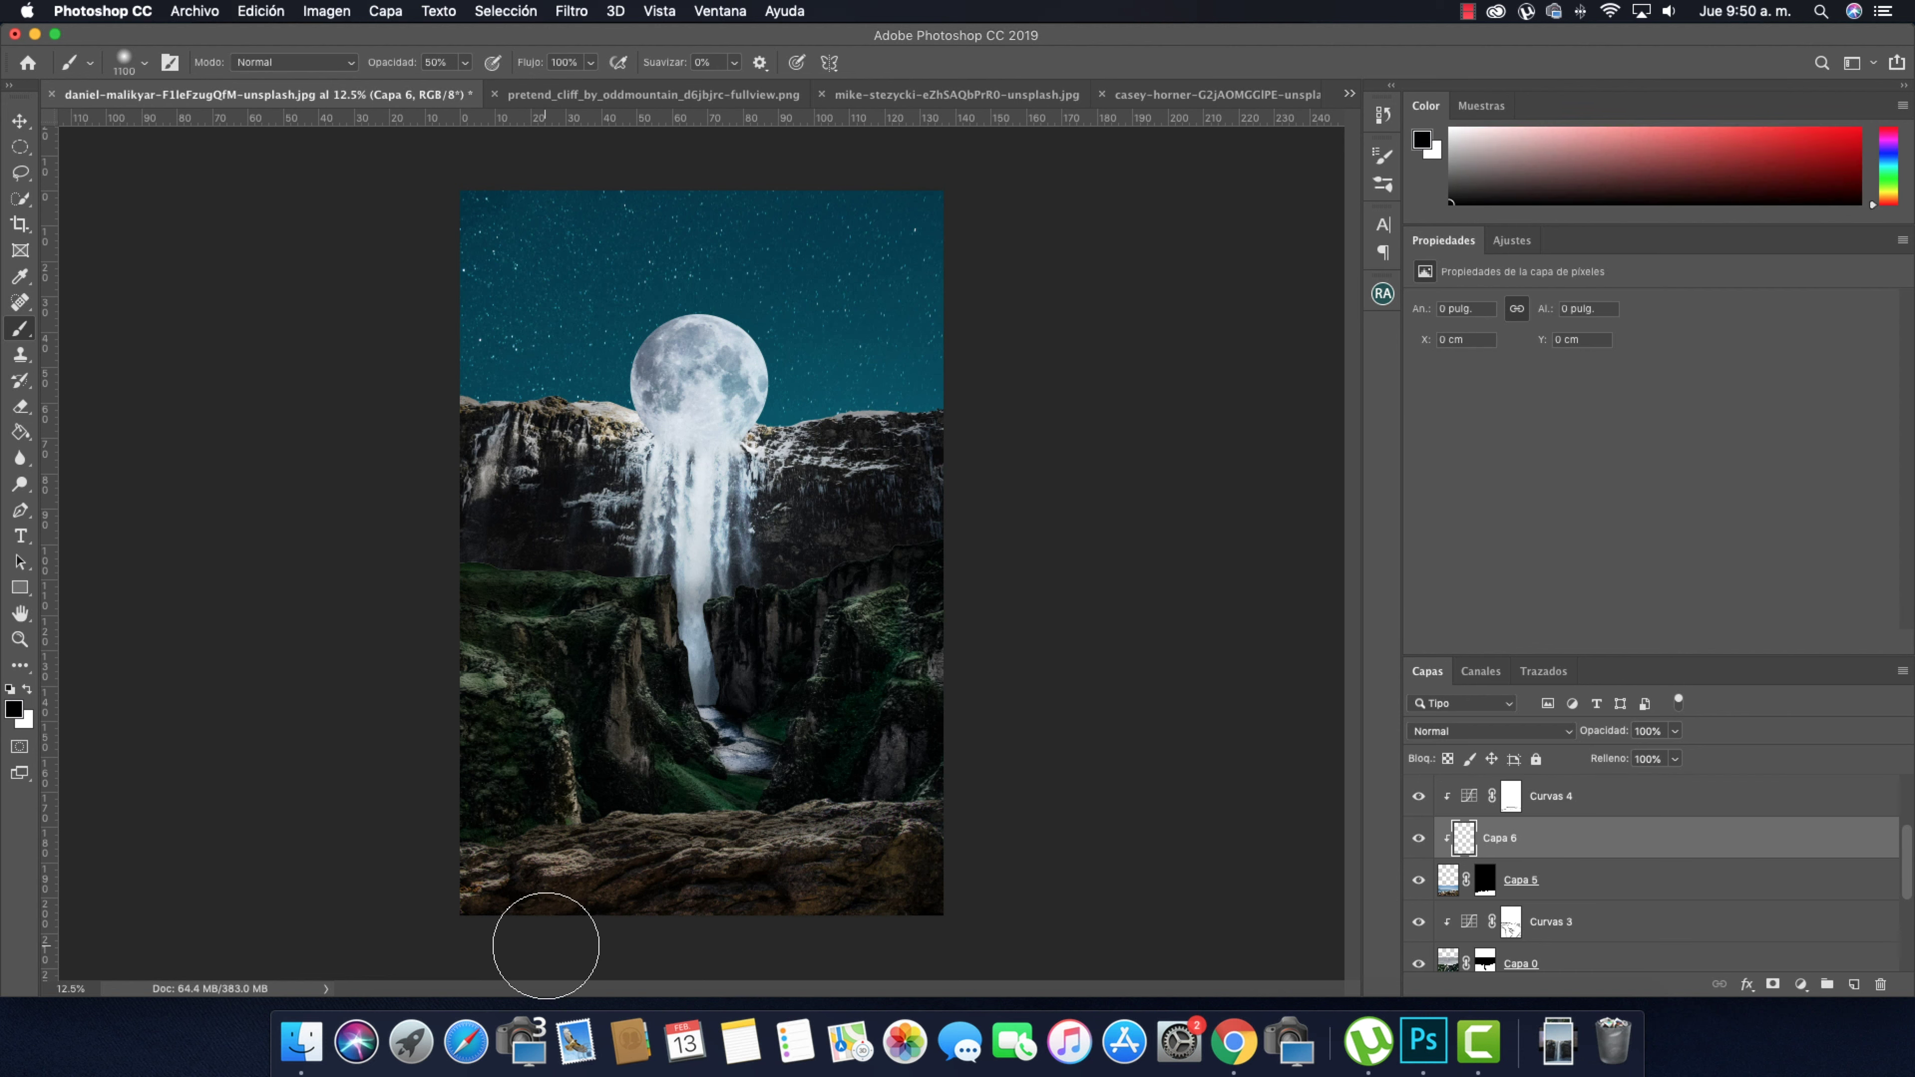
Paint black along the rock's bottom edge on Capa 6
left_click_drag(558, 952, 855, 949)
left_click_drag(553, 947, 784, 929)
right_click(1500, 839)
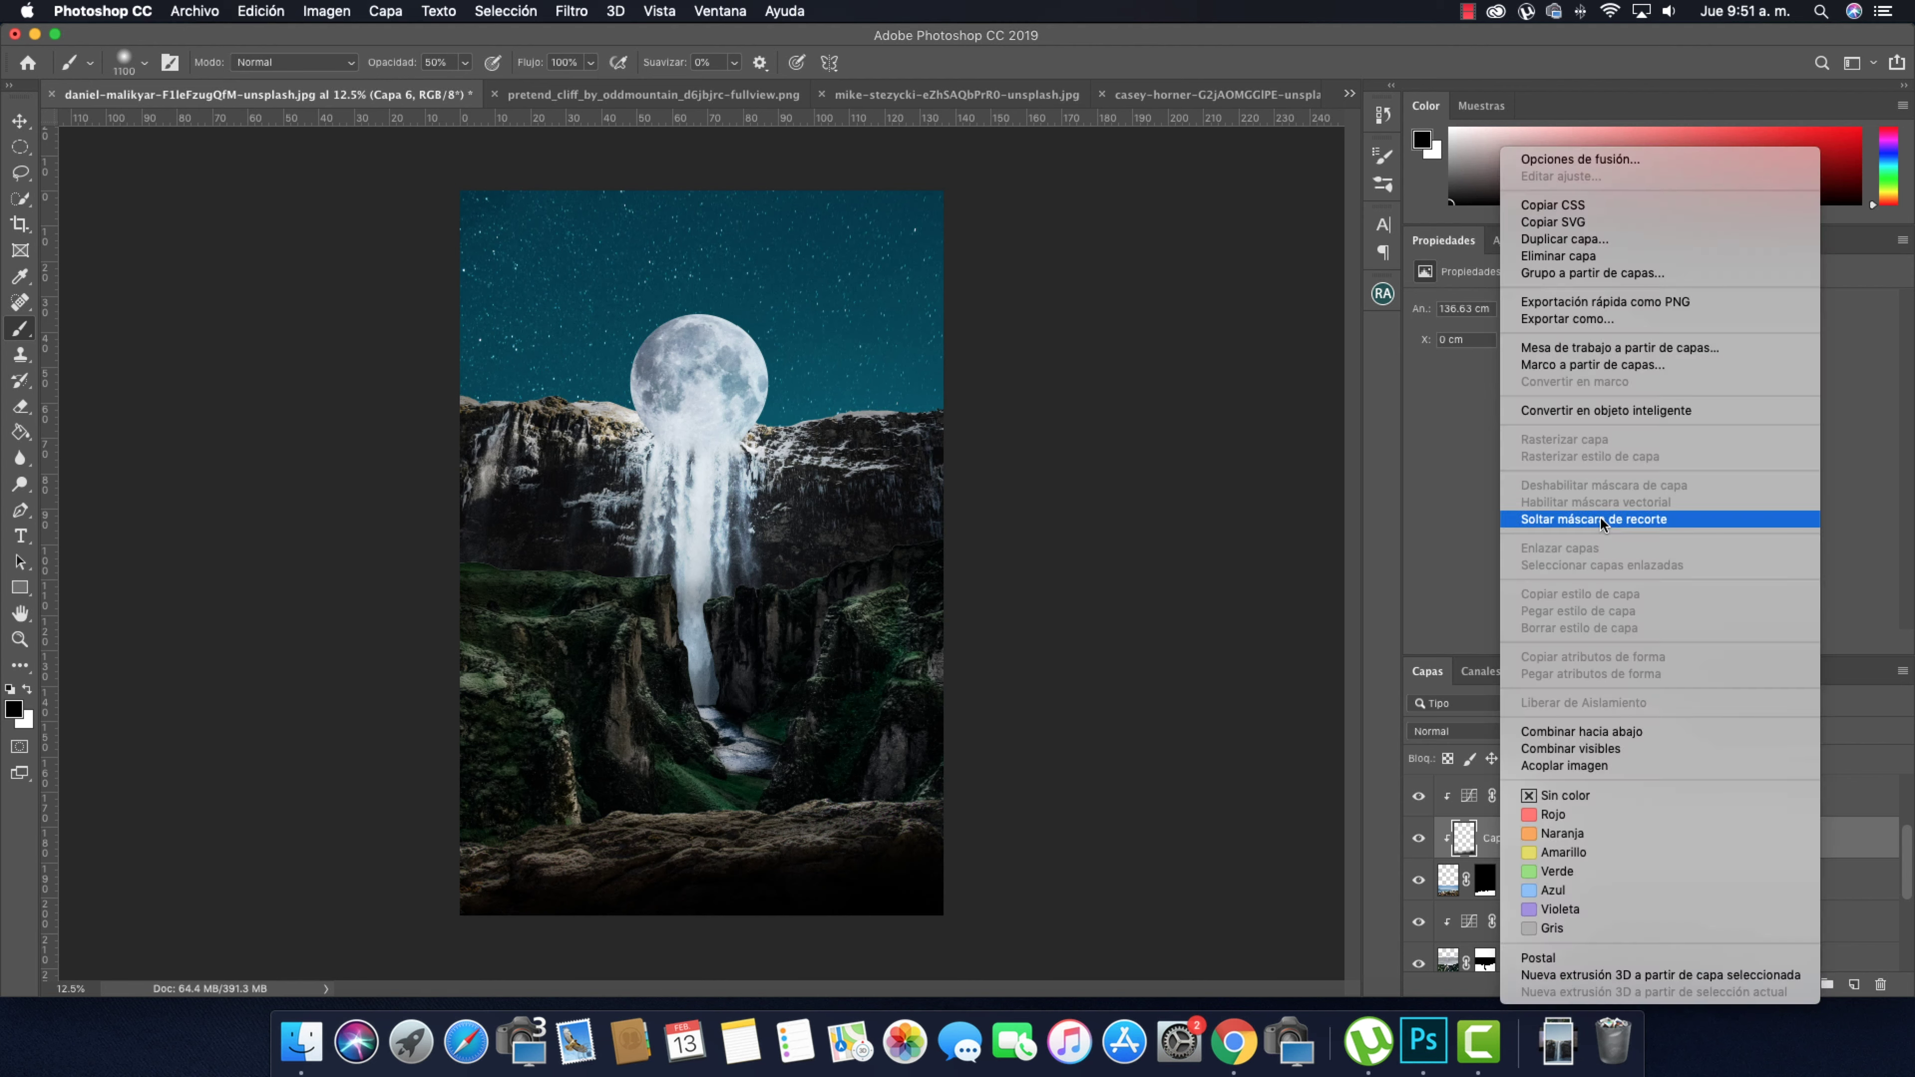
left_click(1621, 520)
key("super+z")
Fix the clipping so Capa 6 stays clipped to the rock and Curvas 4 is unclipped
right_click(1441, 917)
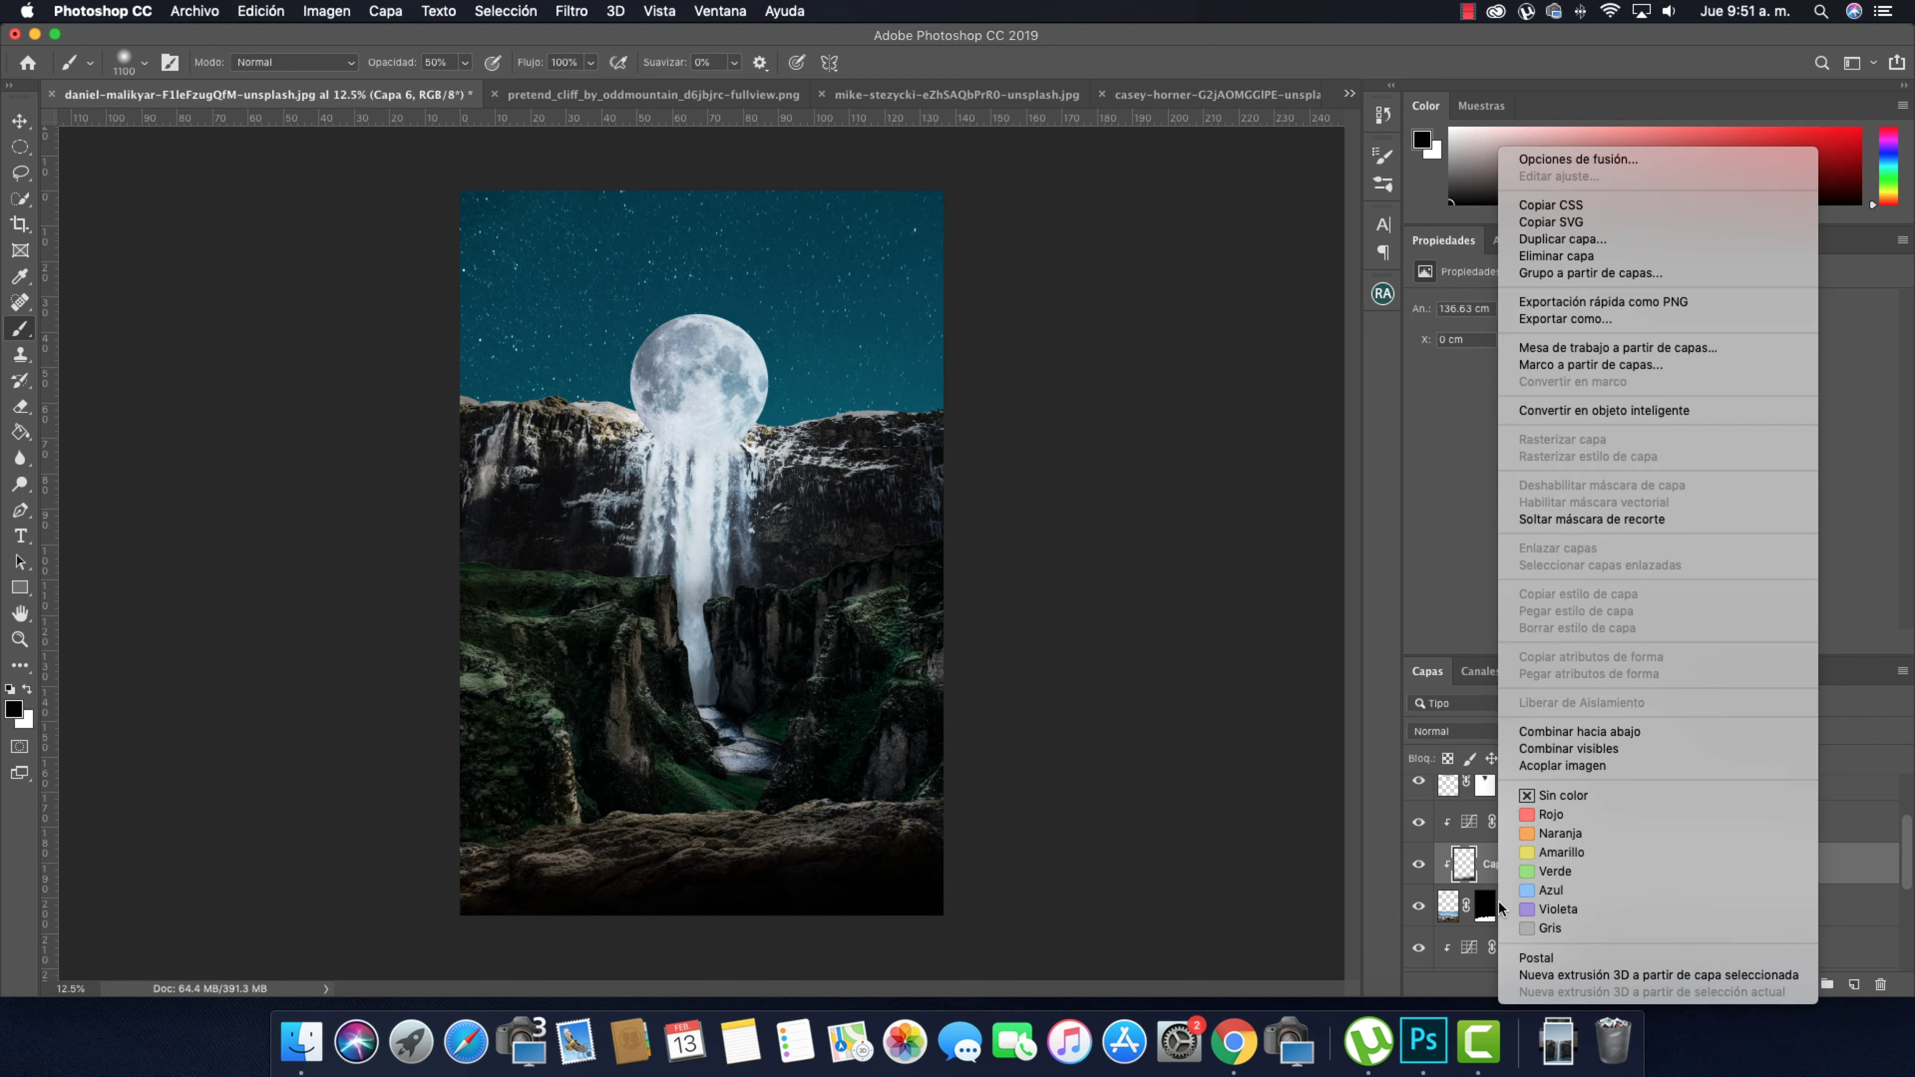
key("Escape")
scroll(1471, 905, "down", 1)
right_click(1488, 911)
left_click(1586, 519)
left_click(1511, 801)
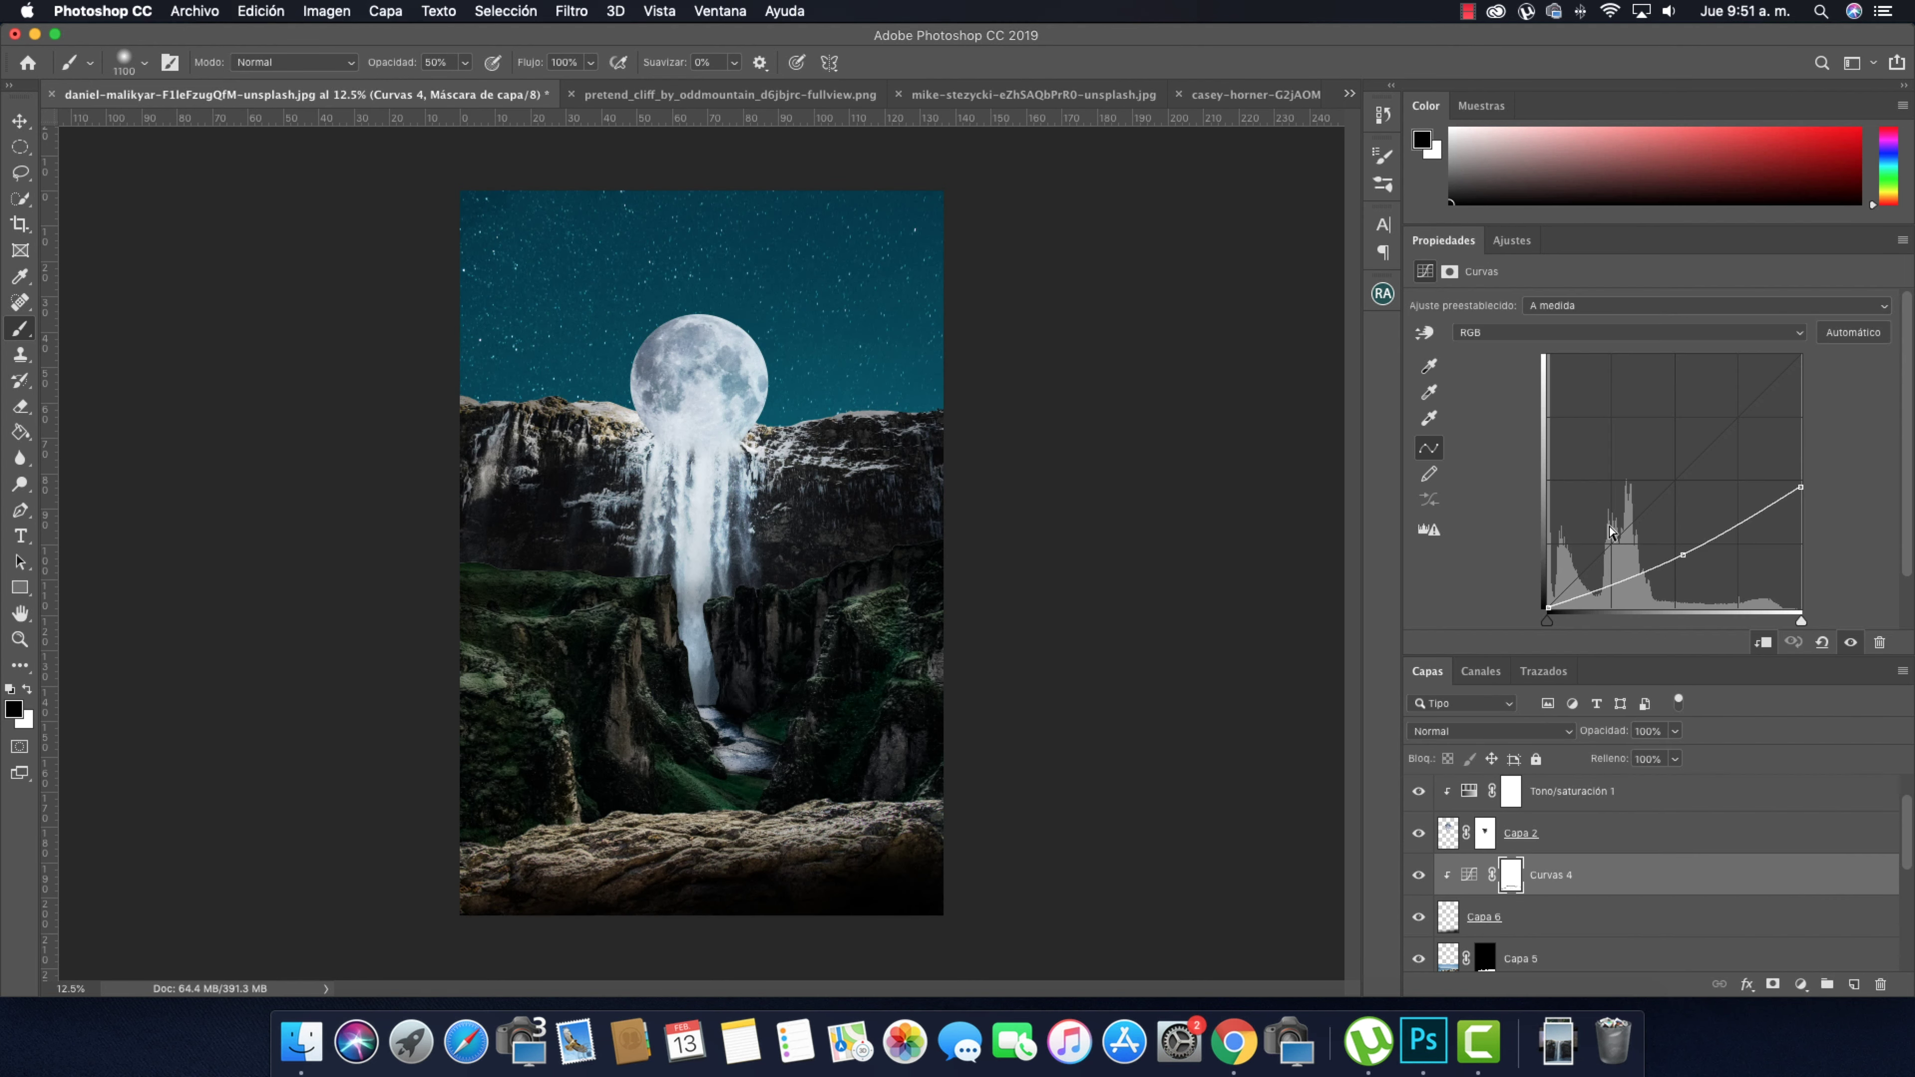
left_click(1484, 843)
right_click(1482, 845)
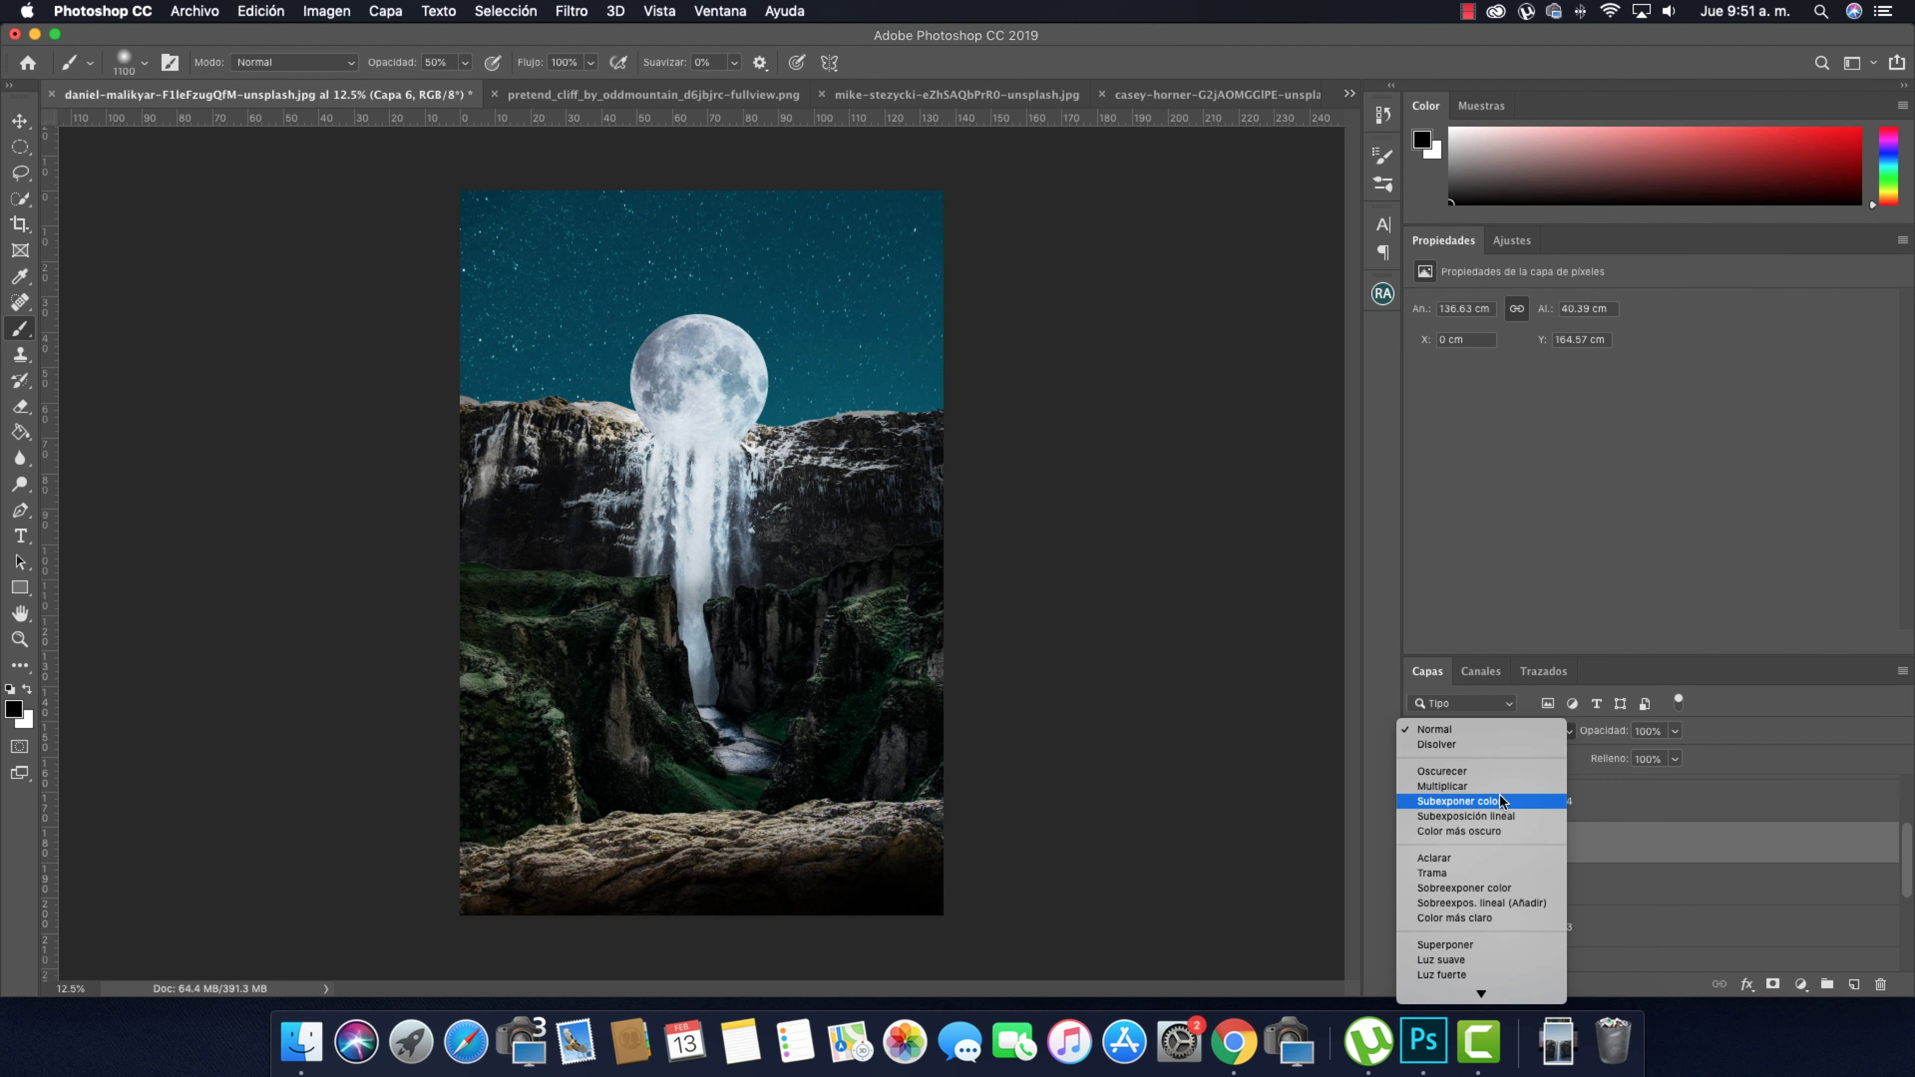
left_click(1474, 908)
key("super+z")
key("super+z")
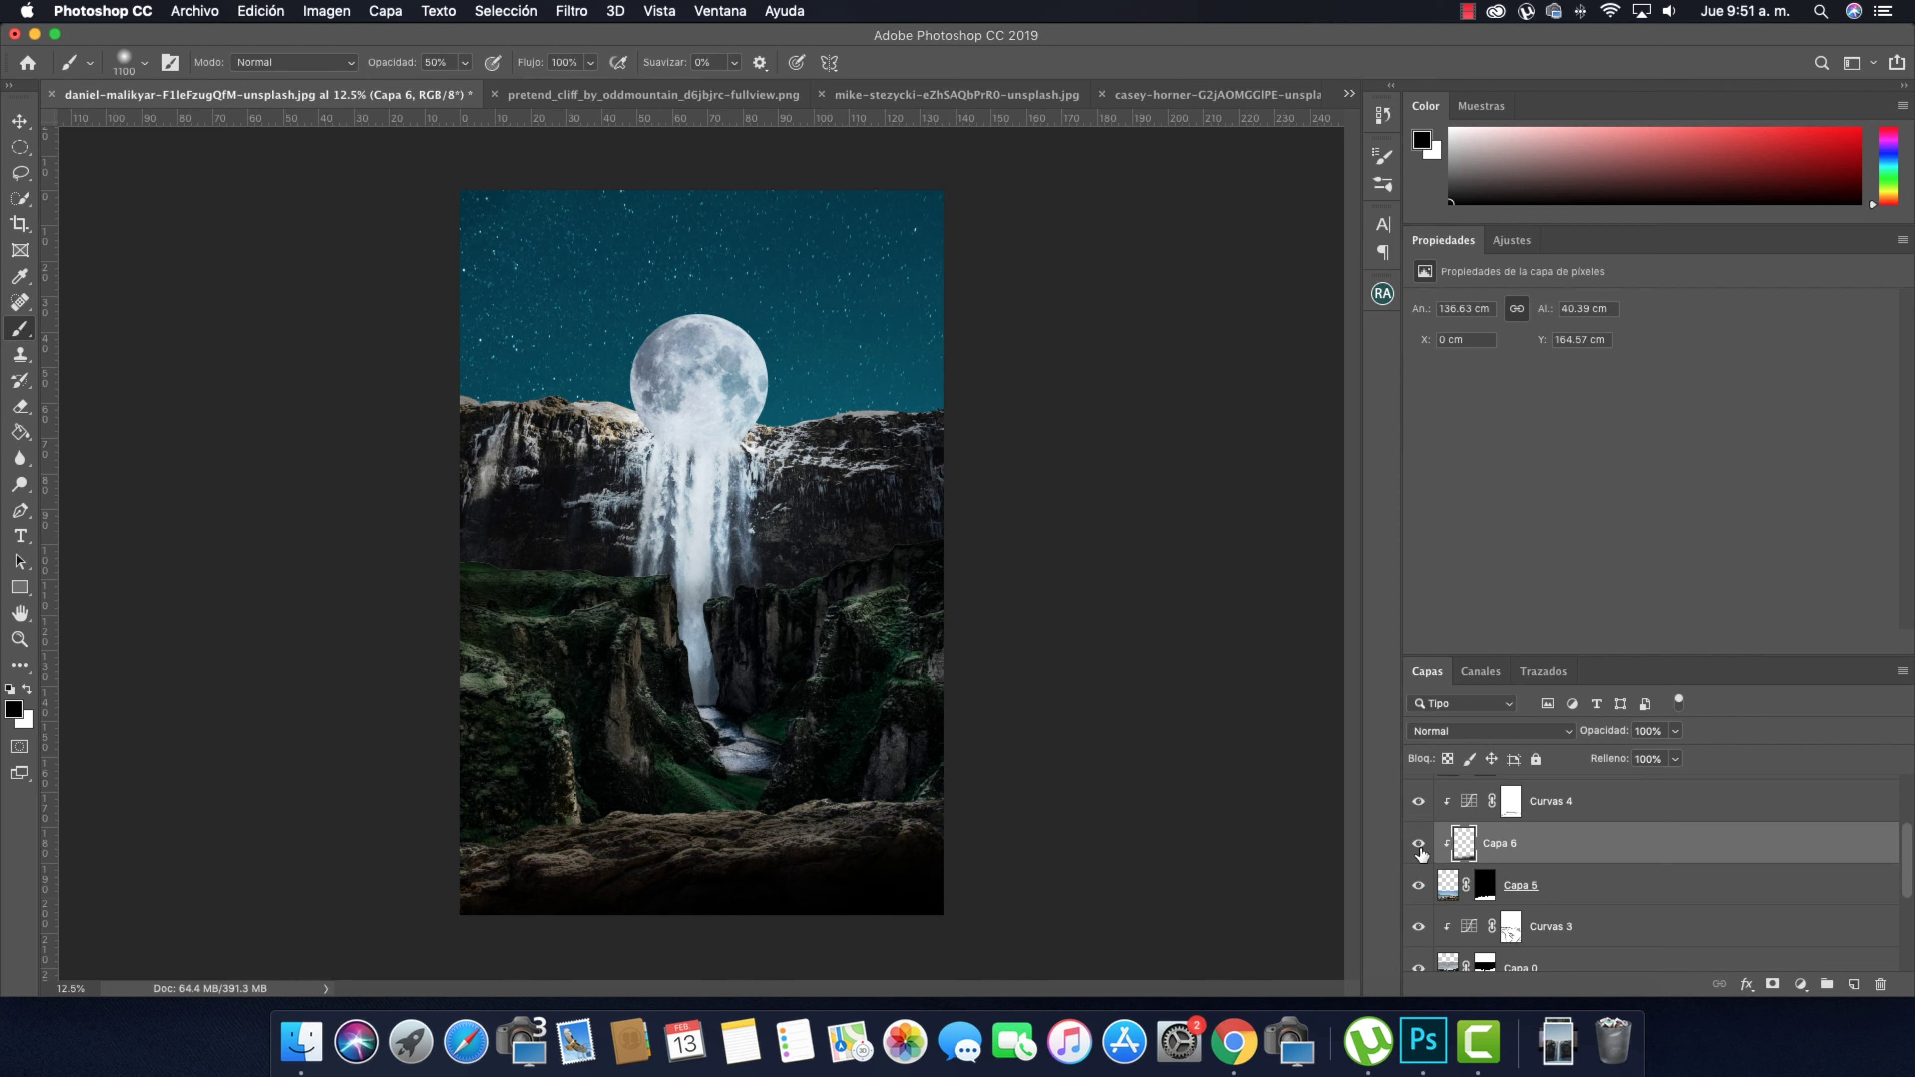
Bring up the toning tools group from the Dodge tool
scroll(1421, 852, "down", 2)
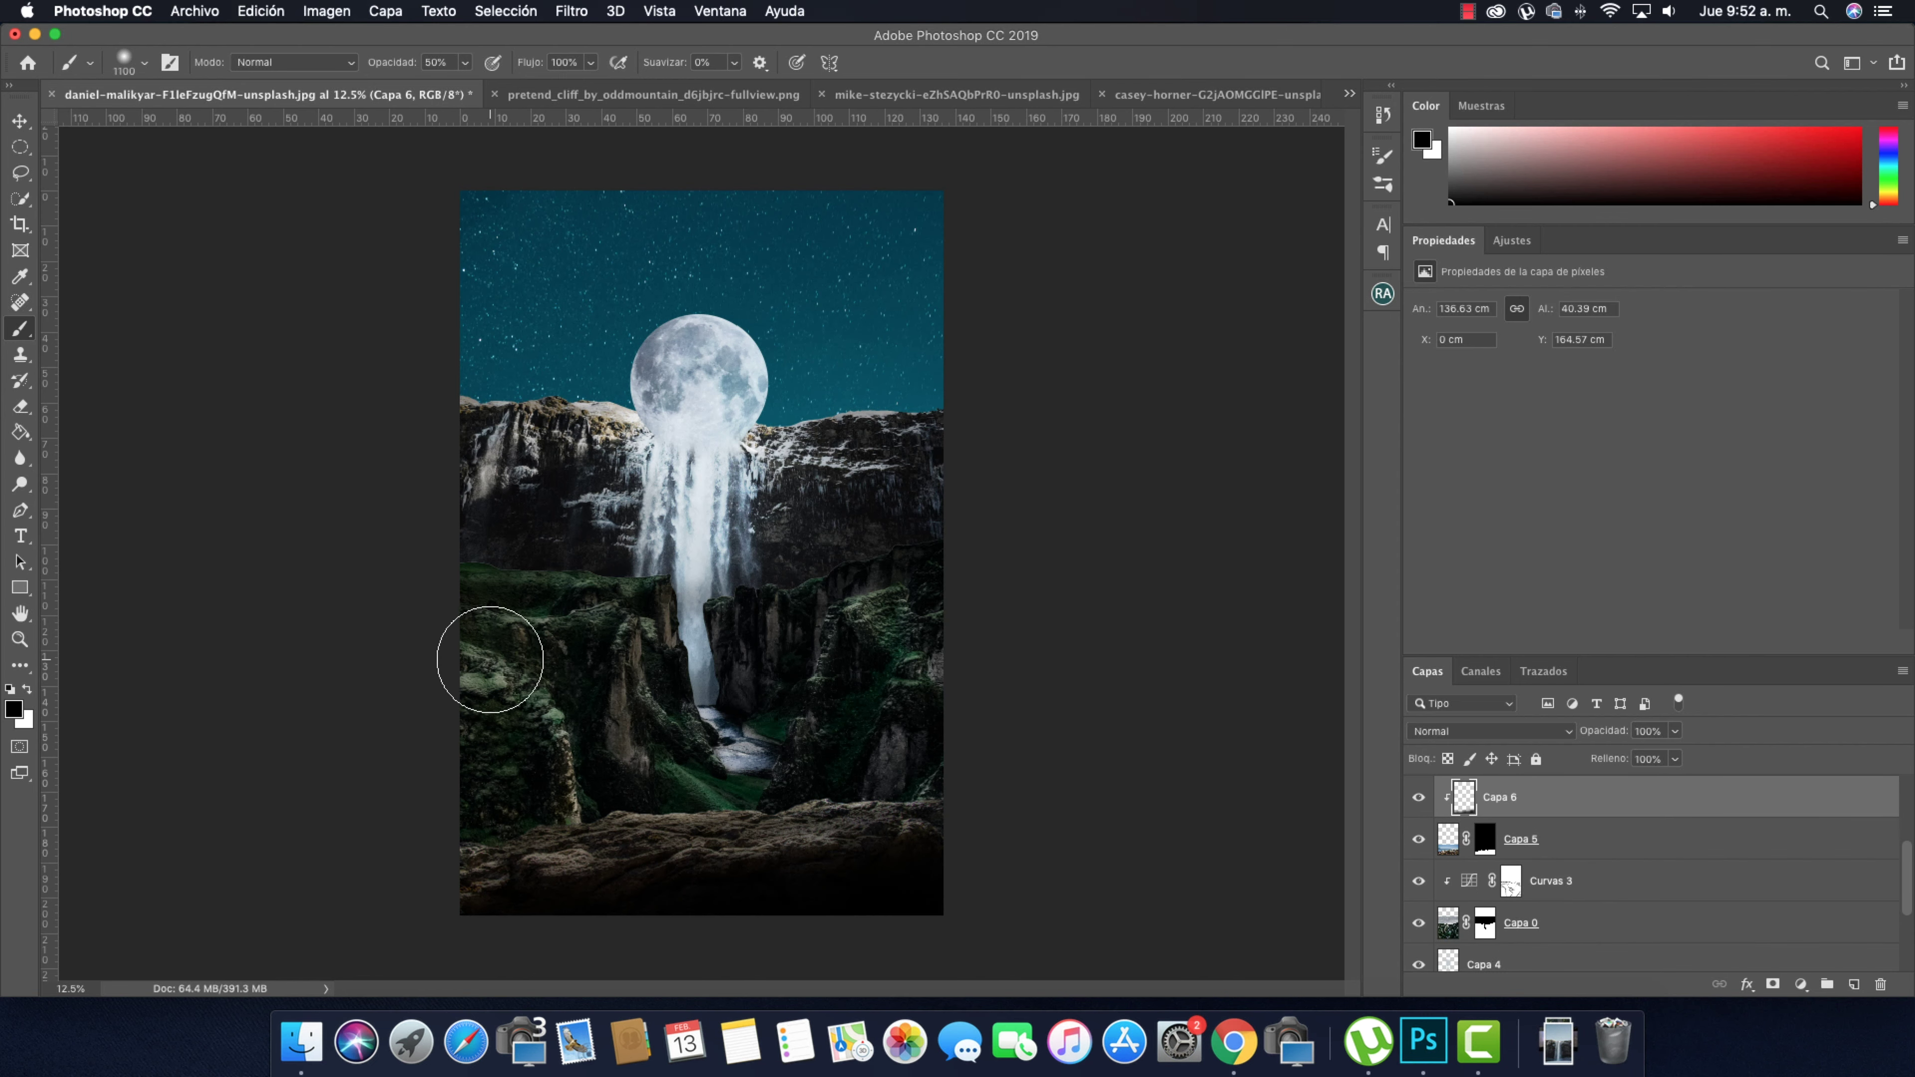
key("o")
scroll(748, 522, "up", 5)
right_click(45, 481)
Choose Smudge, select moon layer Capa 2, and zoom out to the whole composition
left_click(20, 458)
scroll(1501, 830, "up", 2)
left_click(1521, 806)
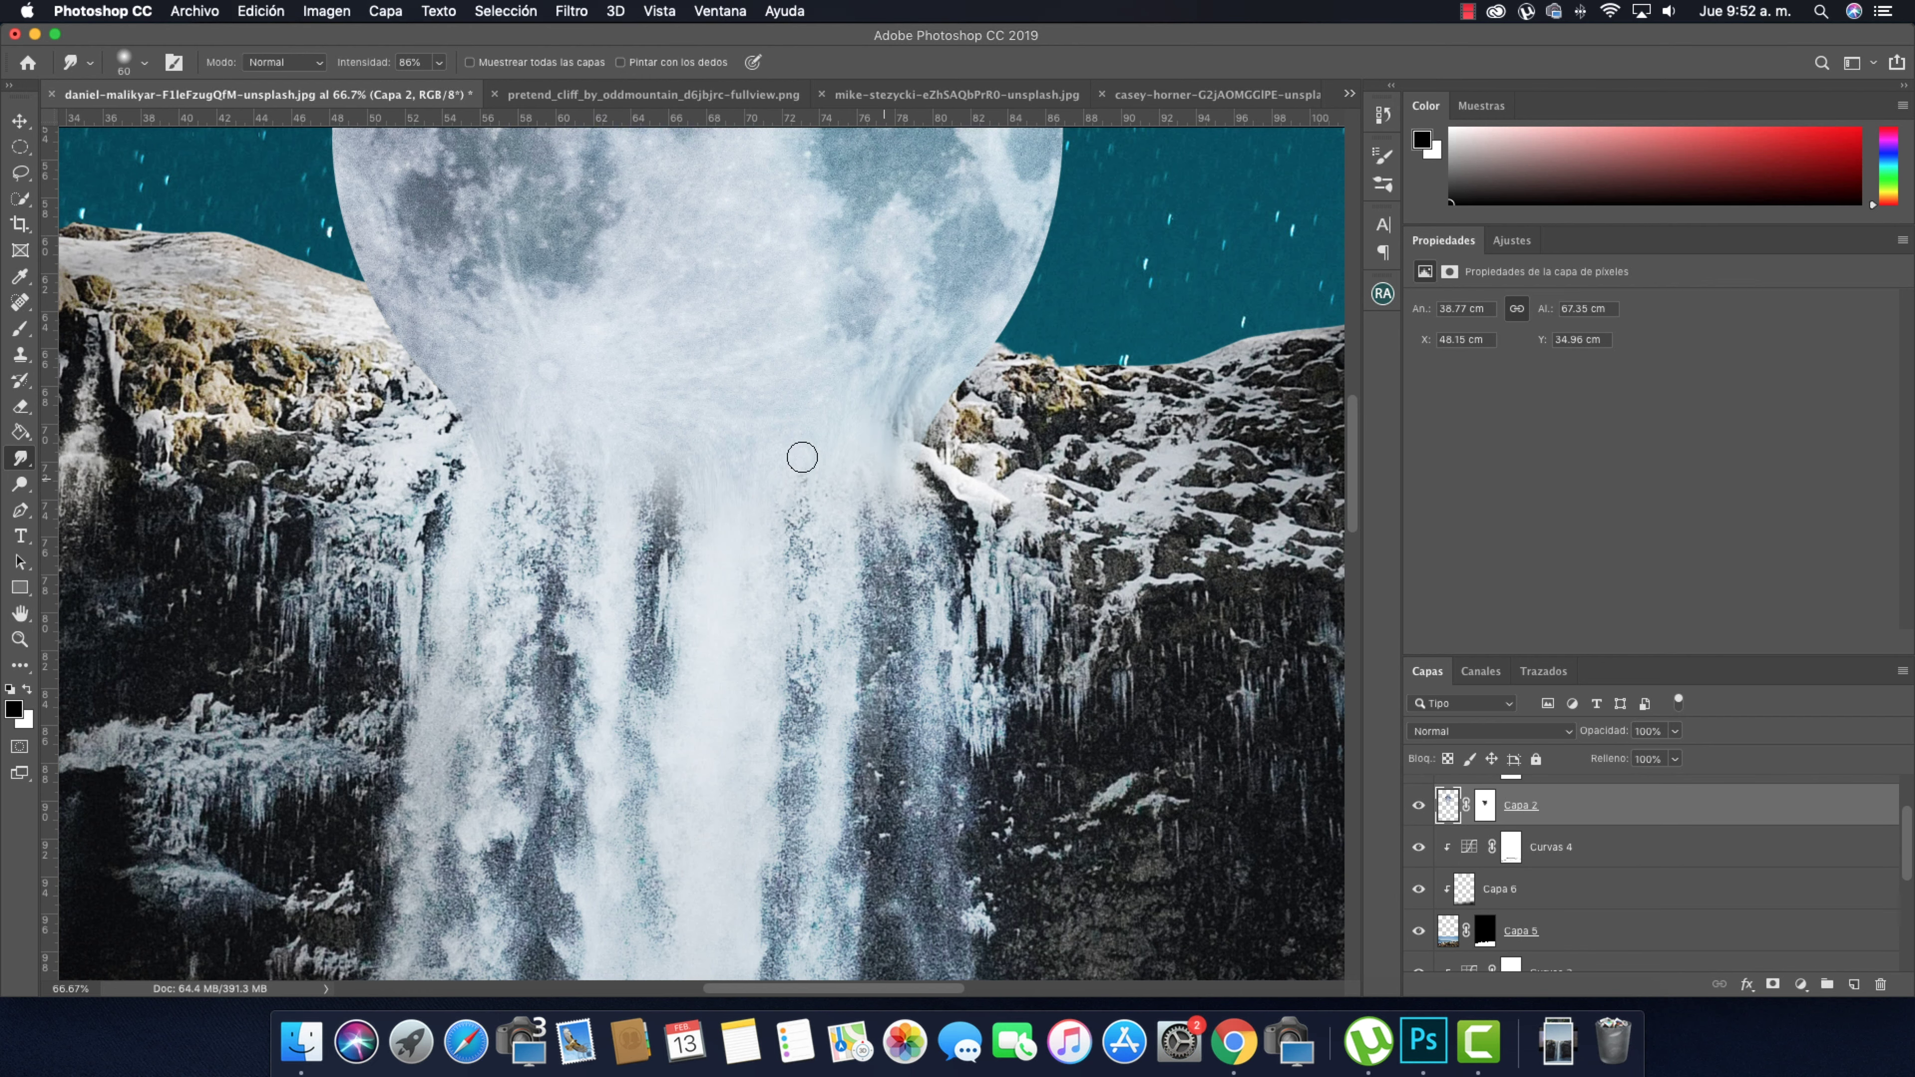
scroll(472, 562, "down", 3)
scroll(603, 604, "down", 3)
scroll(716, 663, "down", 2)
scroll(780, 692, "down", 1)
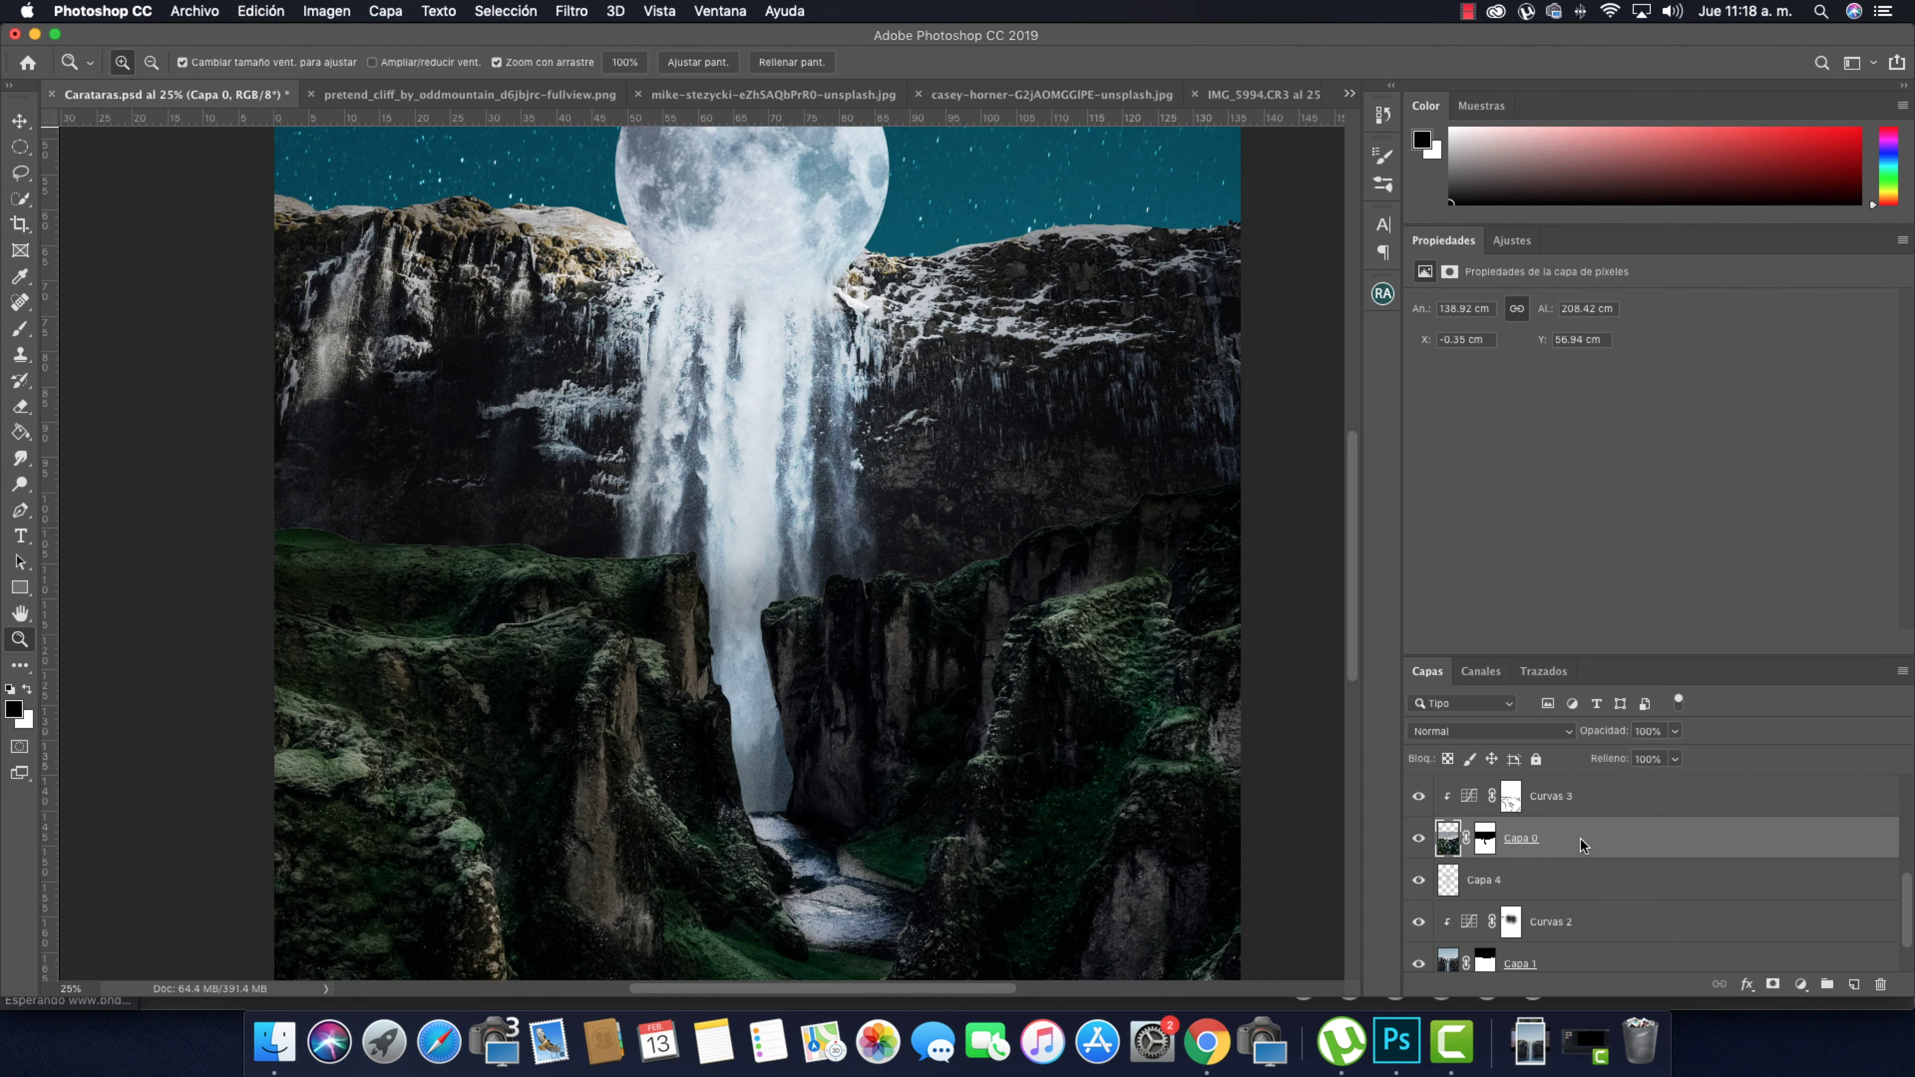
Try an Outer Glow on Capa 0 in the waterfall's blue-grey, then disable it
right_click(1581, 836)
left_click(1670, 166)
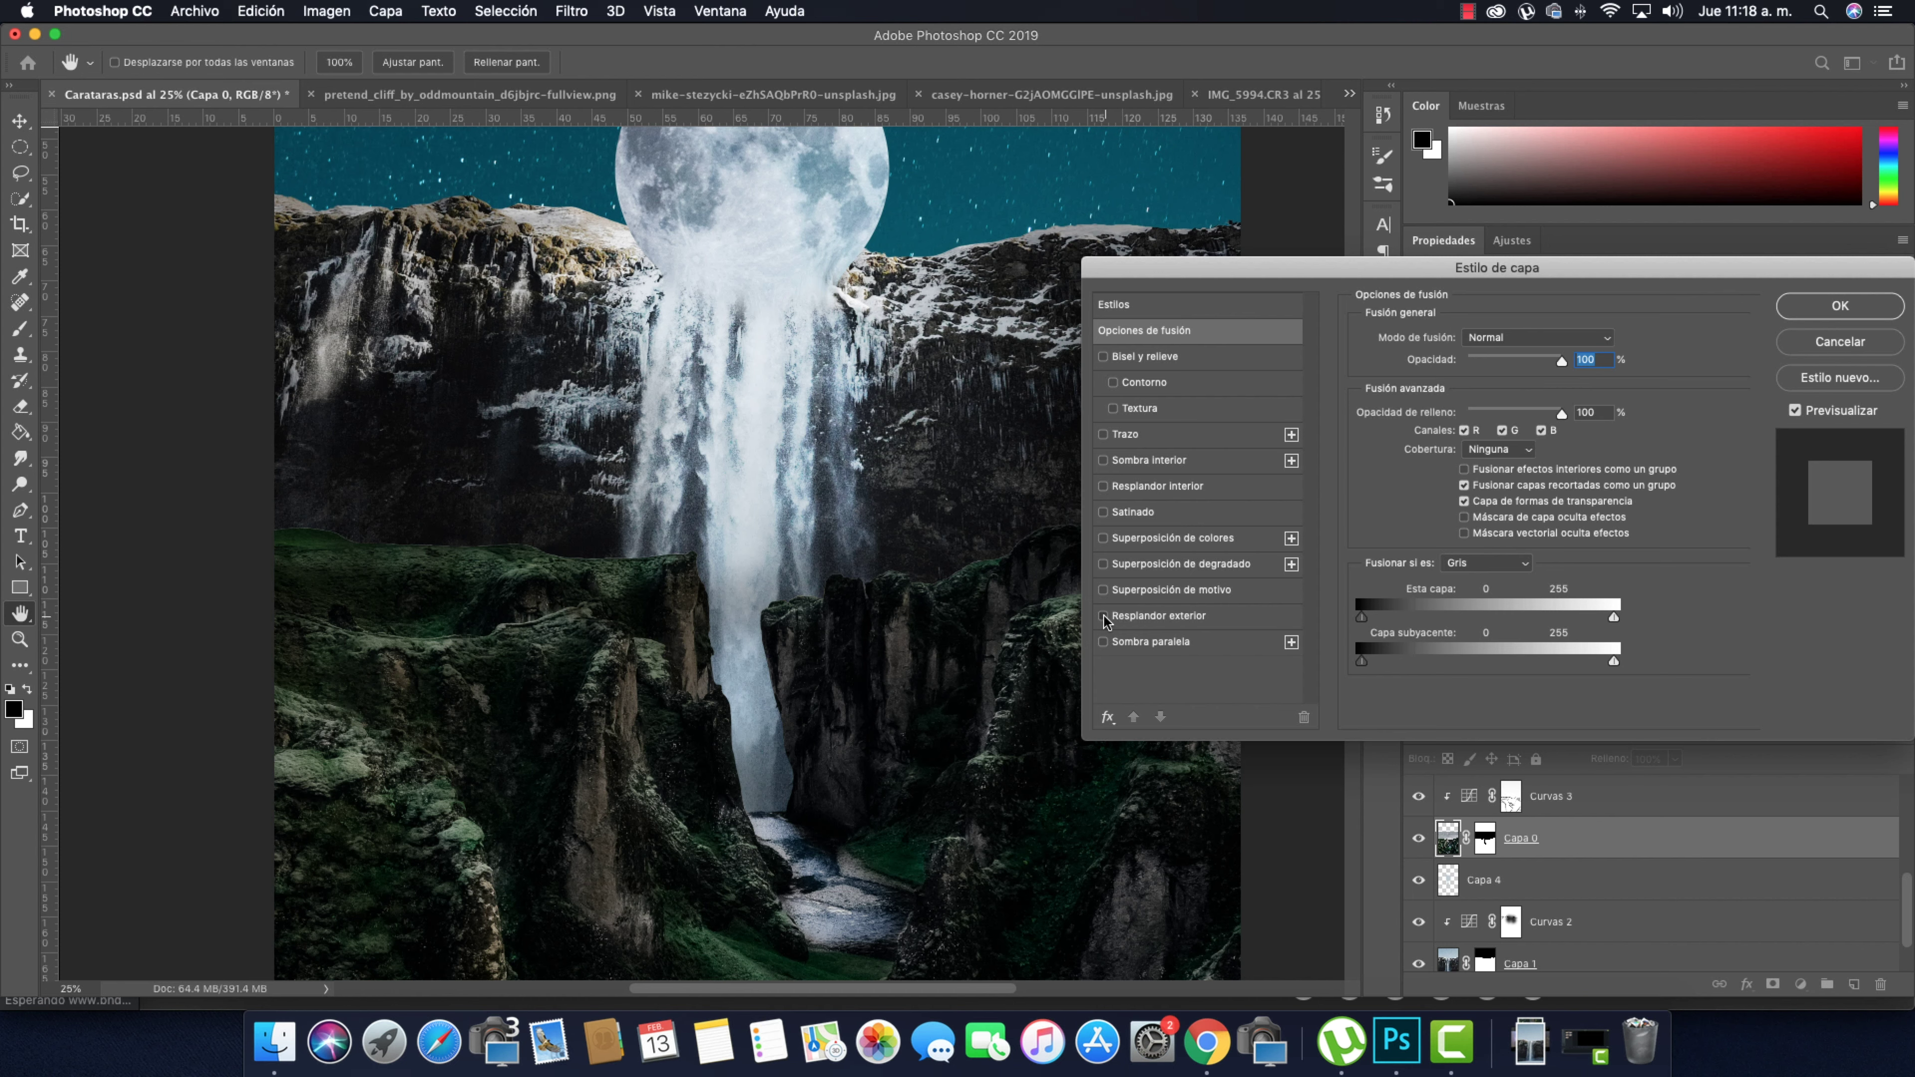
left_click(1103, 616)
left_click(1162, 617)
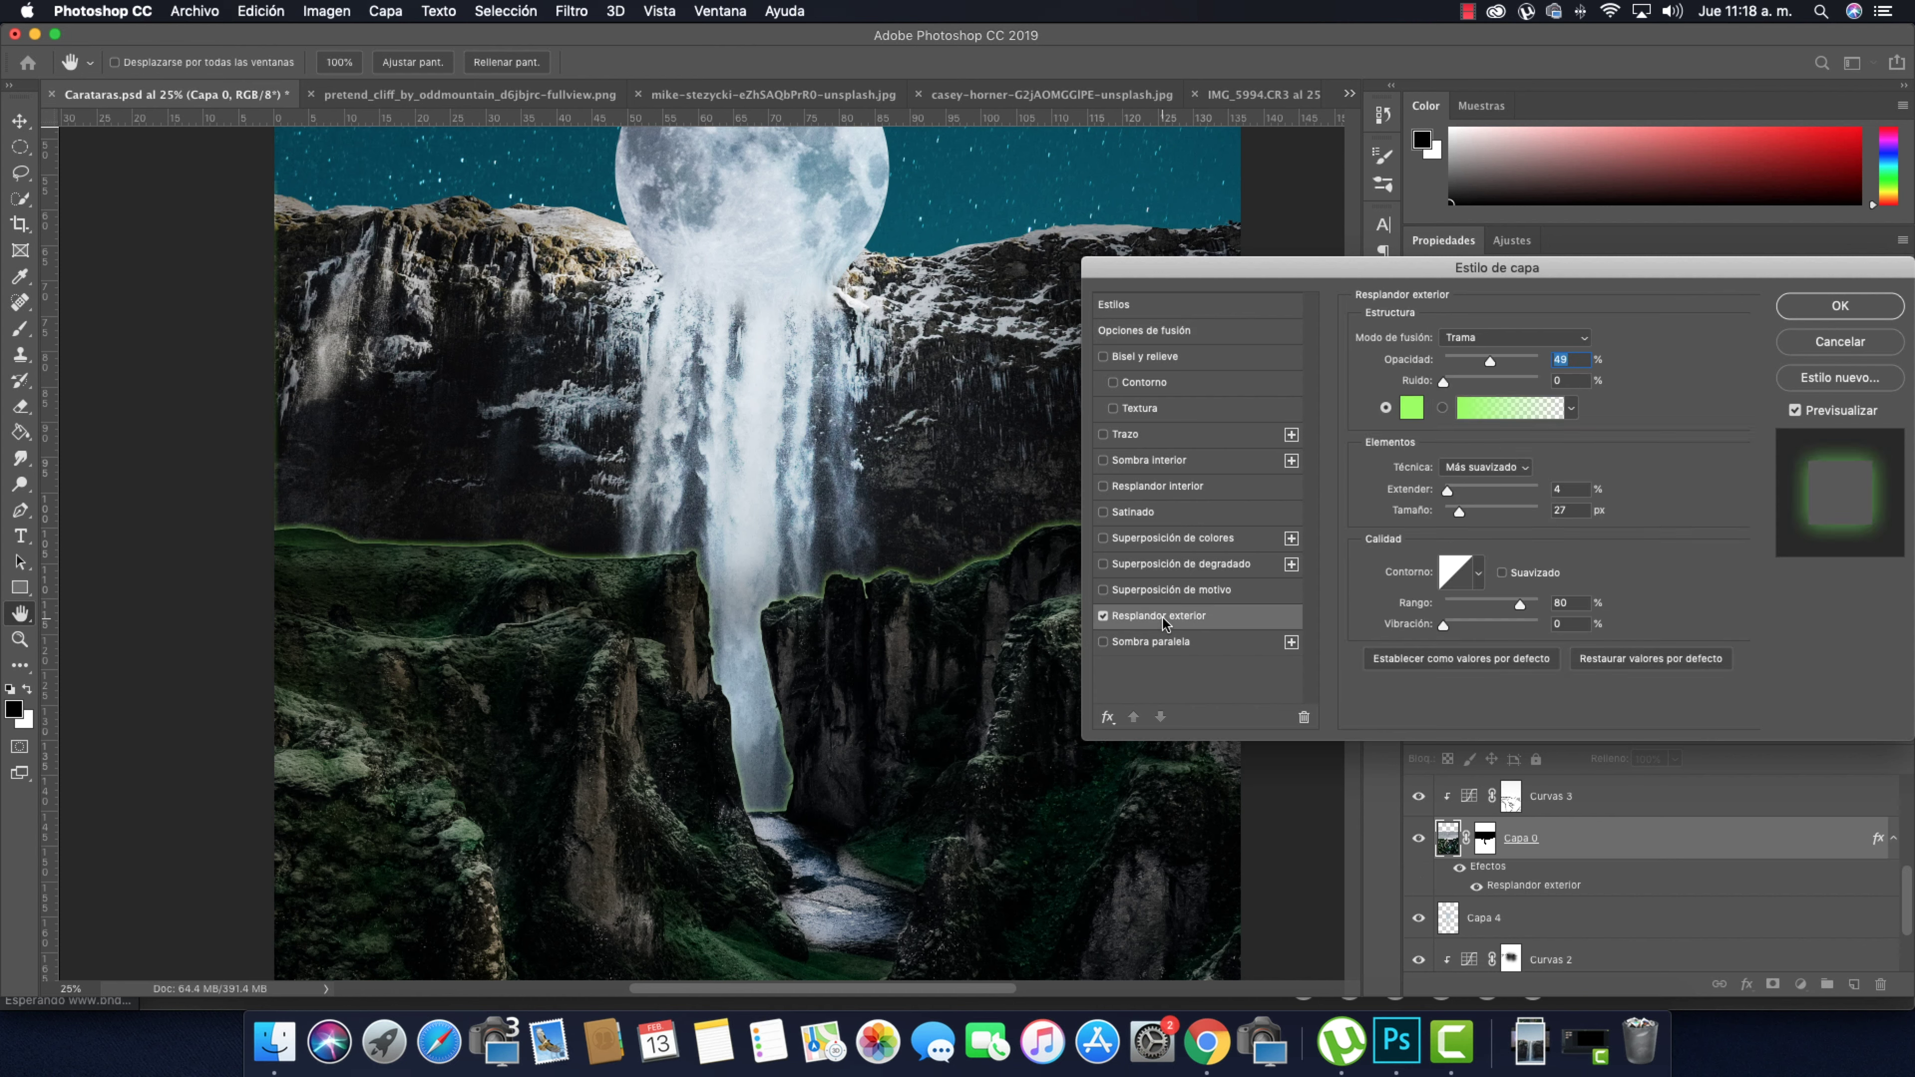
left_click(1412, 411)
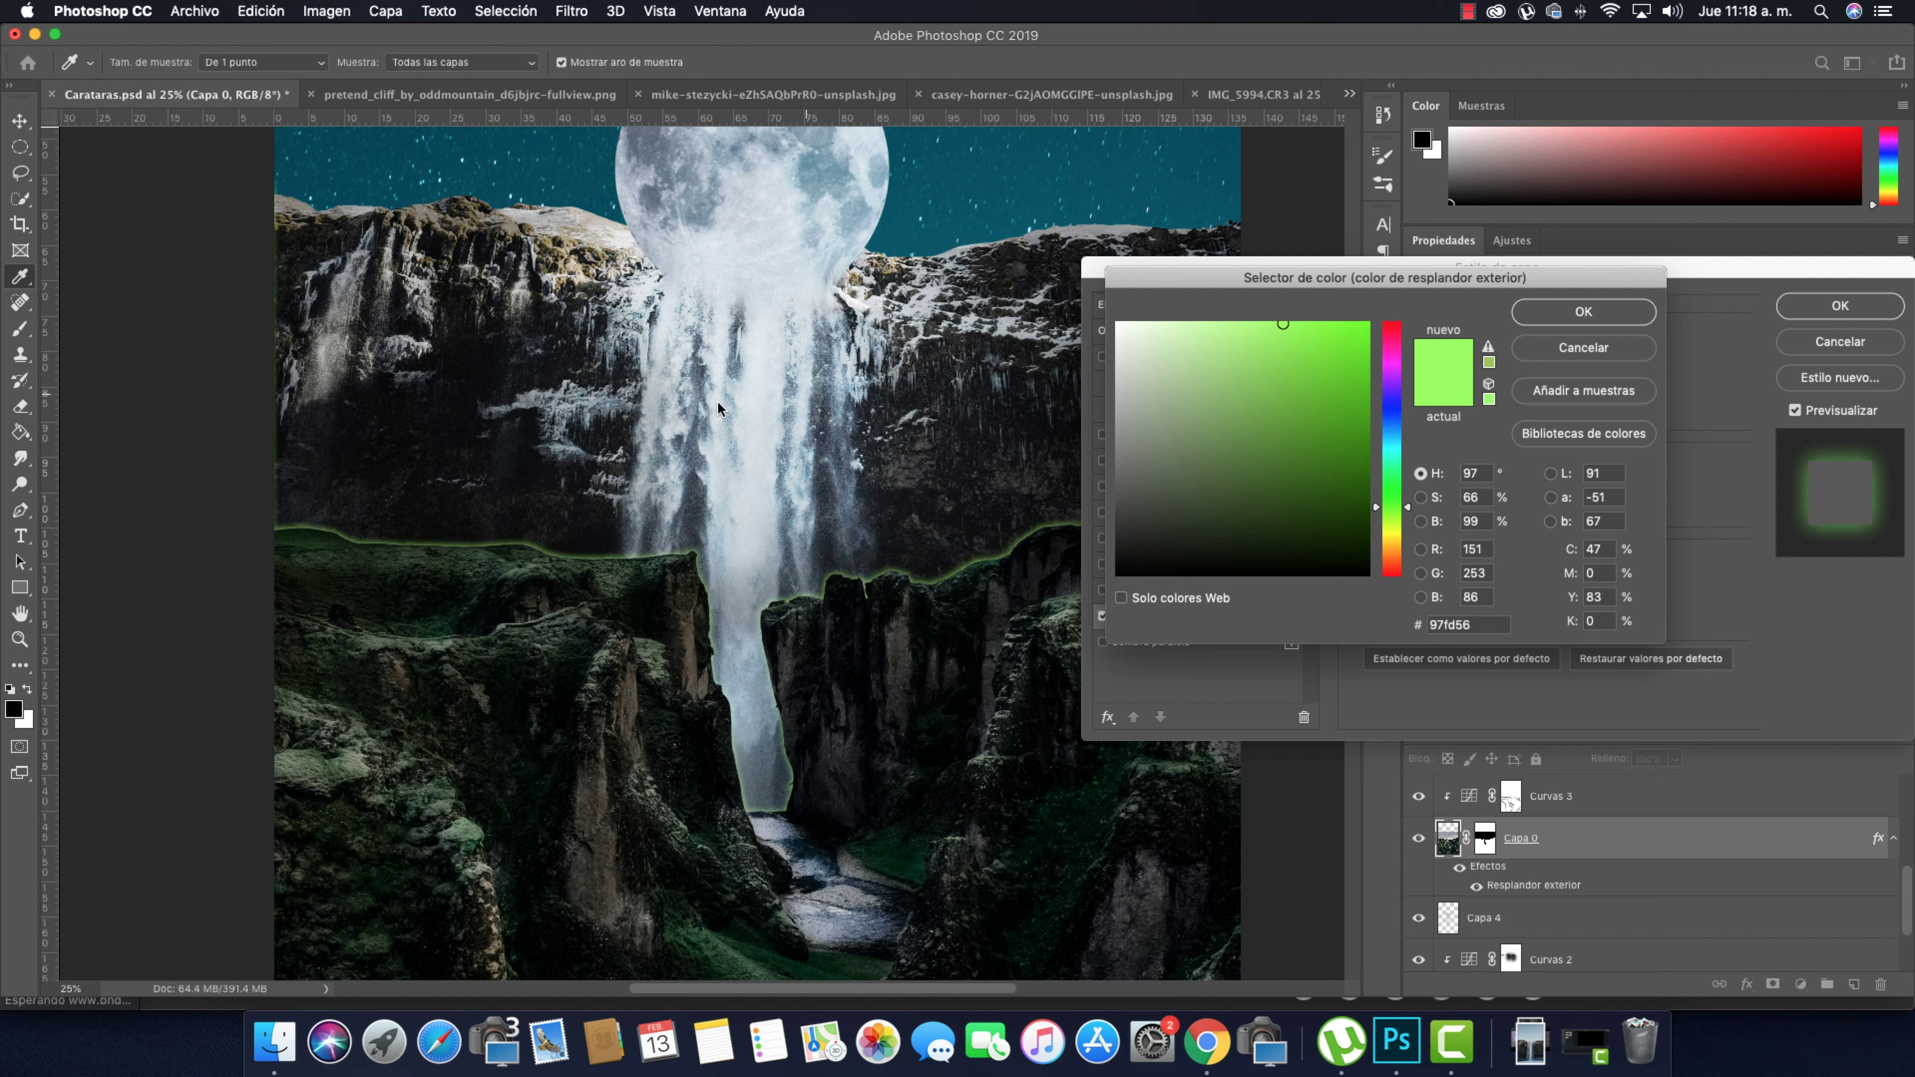
left_click(772, 467)
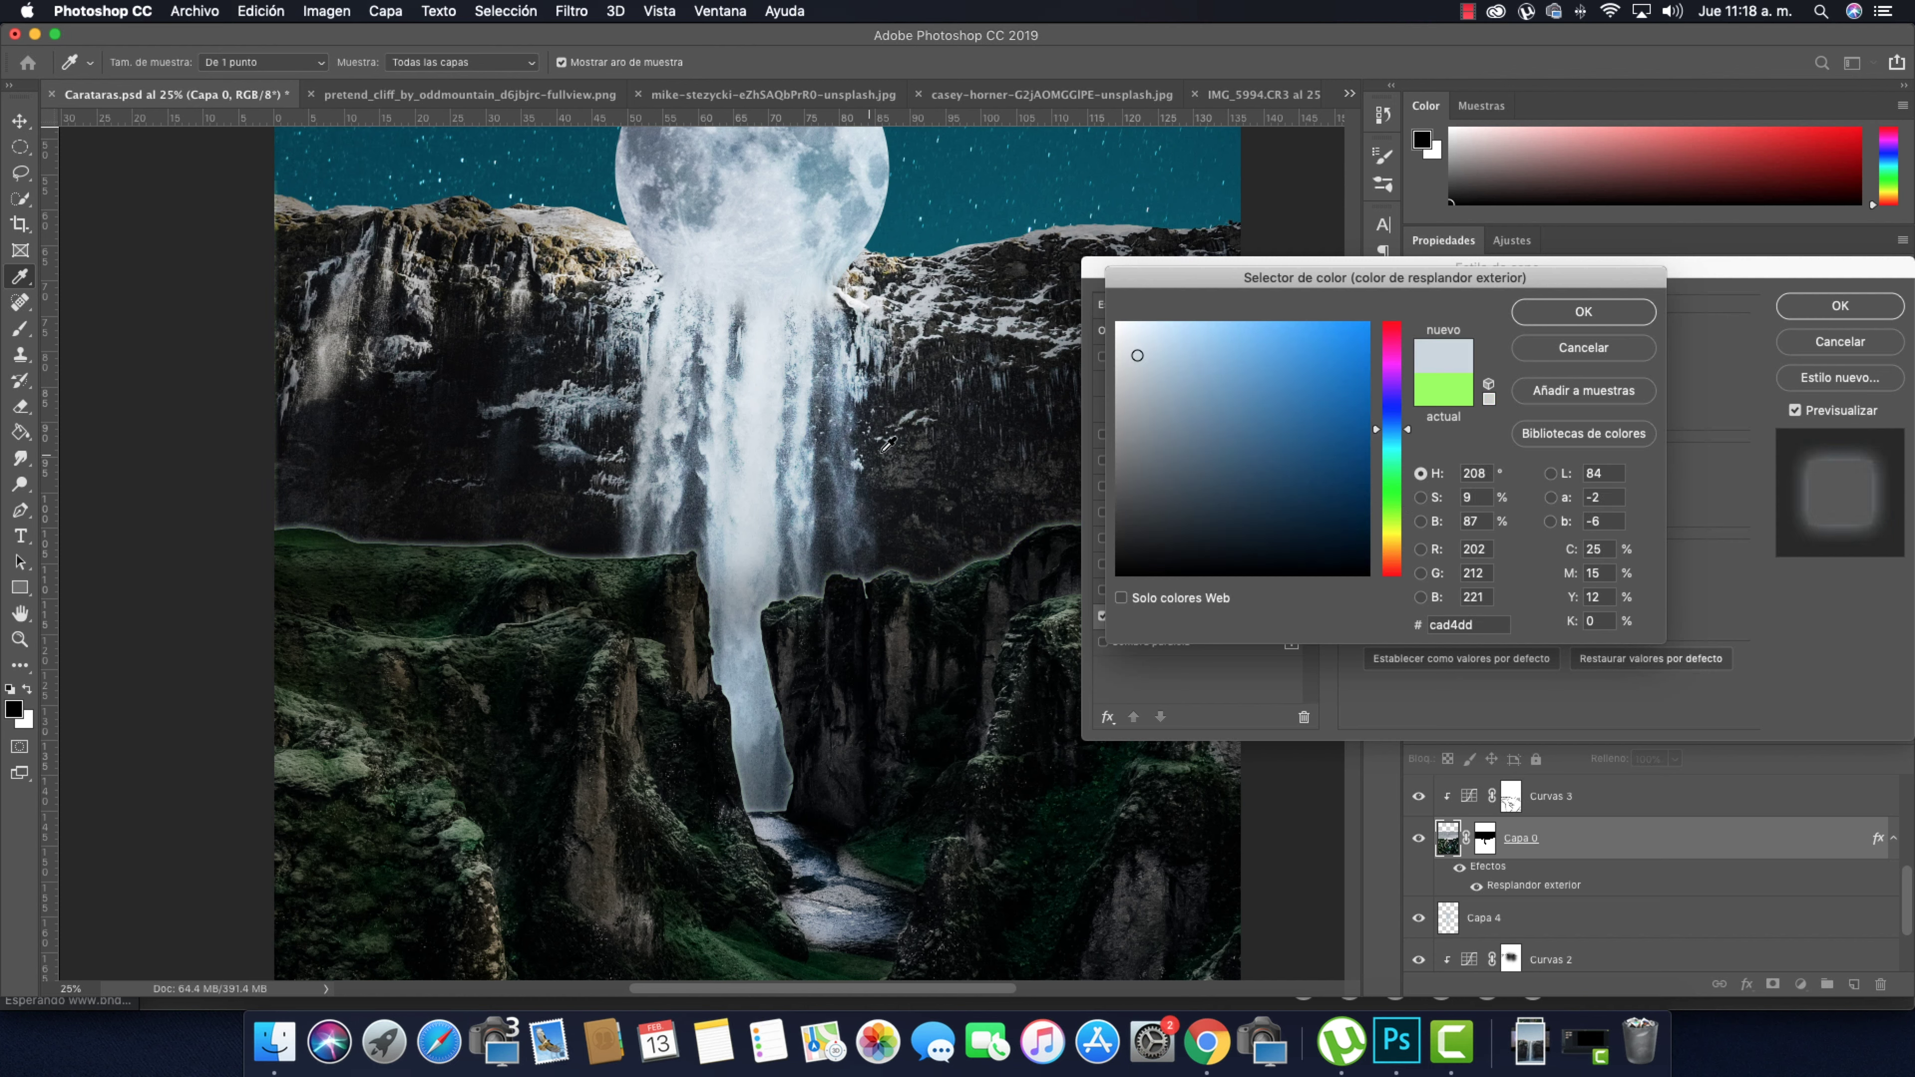
left_click(1568, 351)
left_click(1102, 616)
Give Capa 0 a blue-grey Inner Glow, Screen, 79 px size, 71% opacity
left_click(1102, 486)
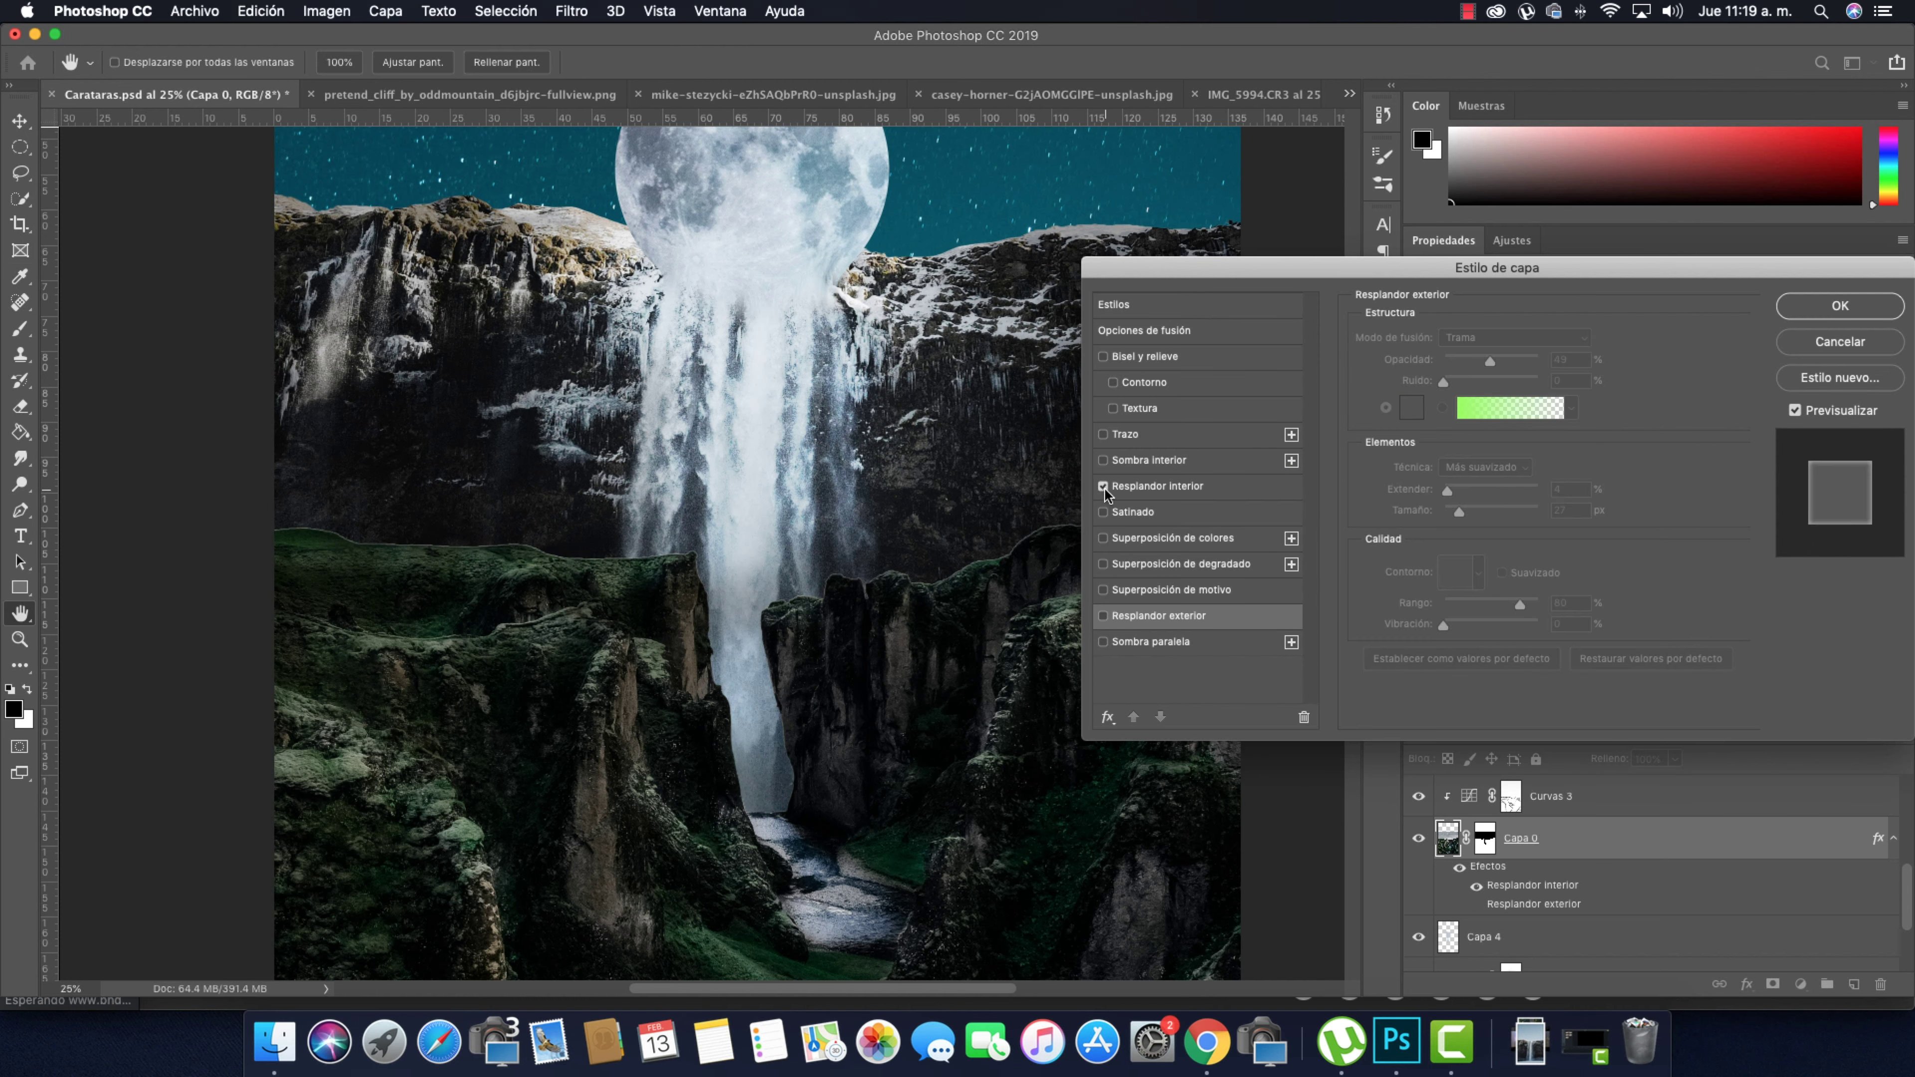
left_click(1412, 408)
left_click(807, 408)
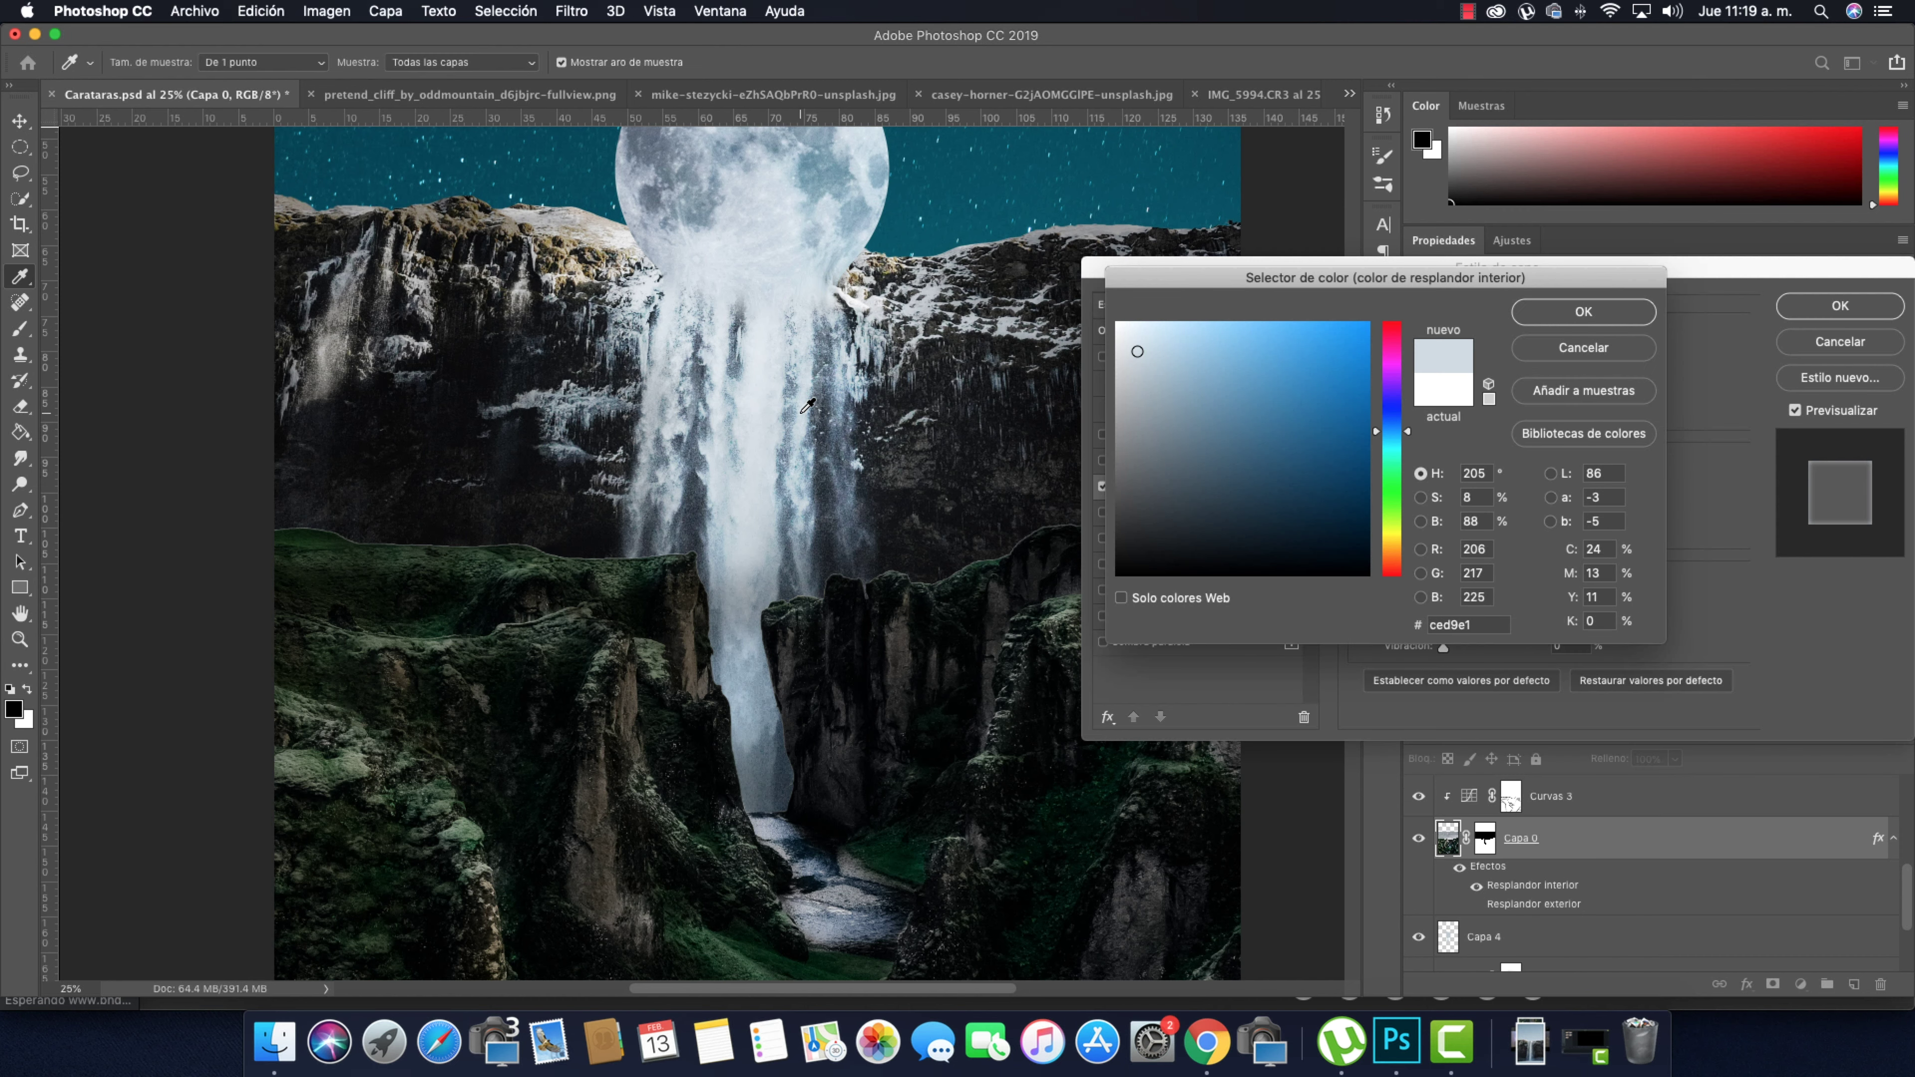
left_click(1567, 316)
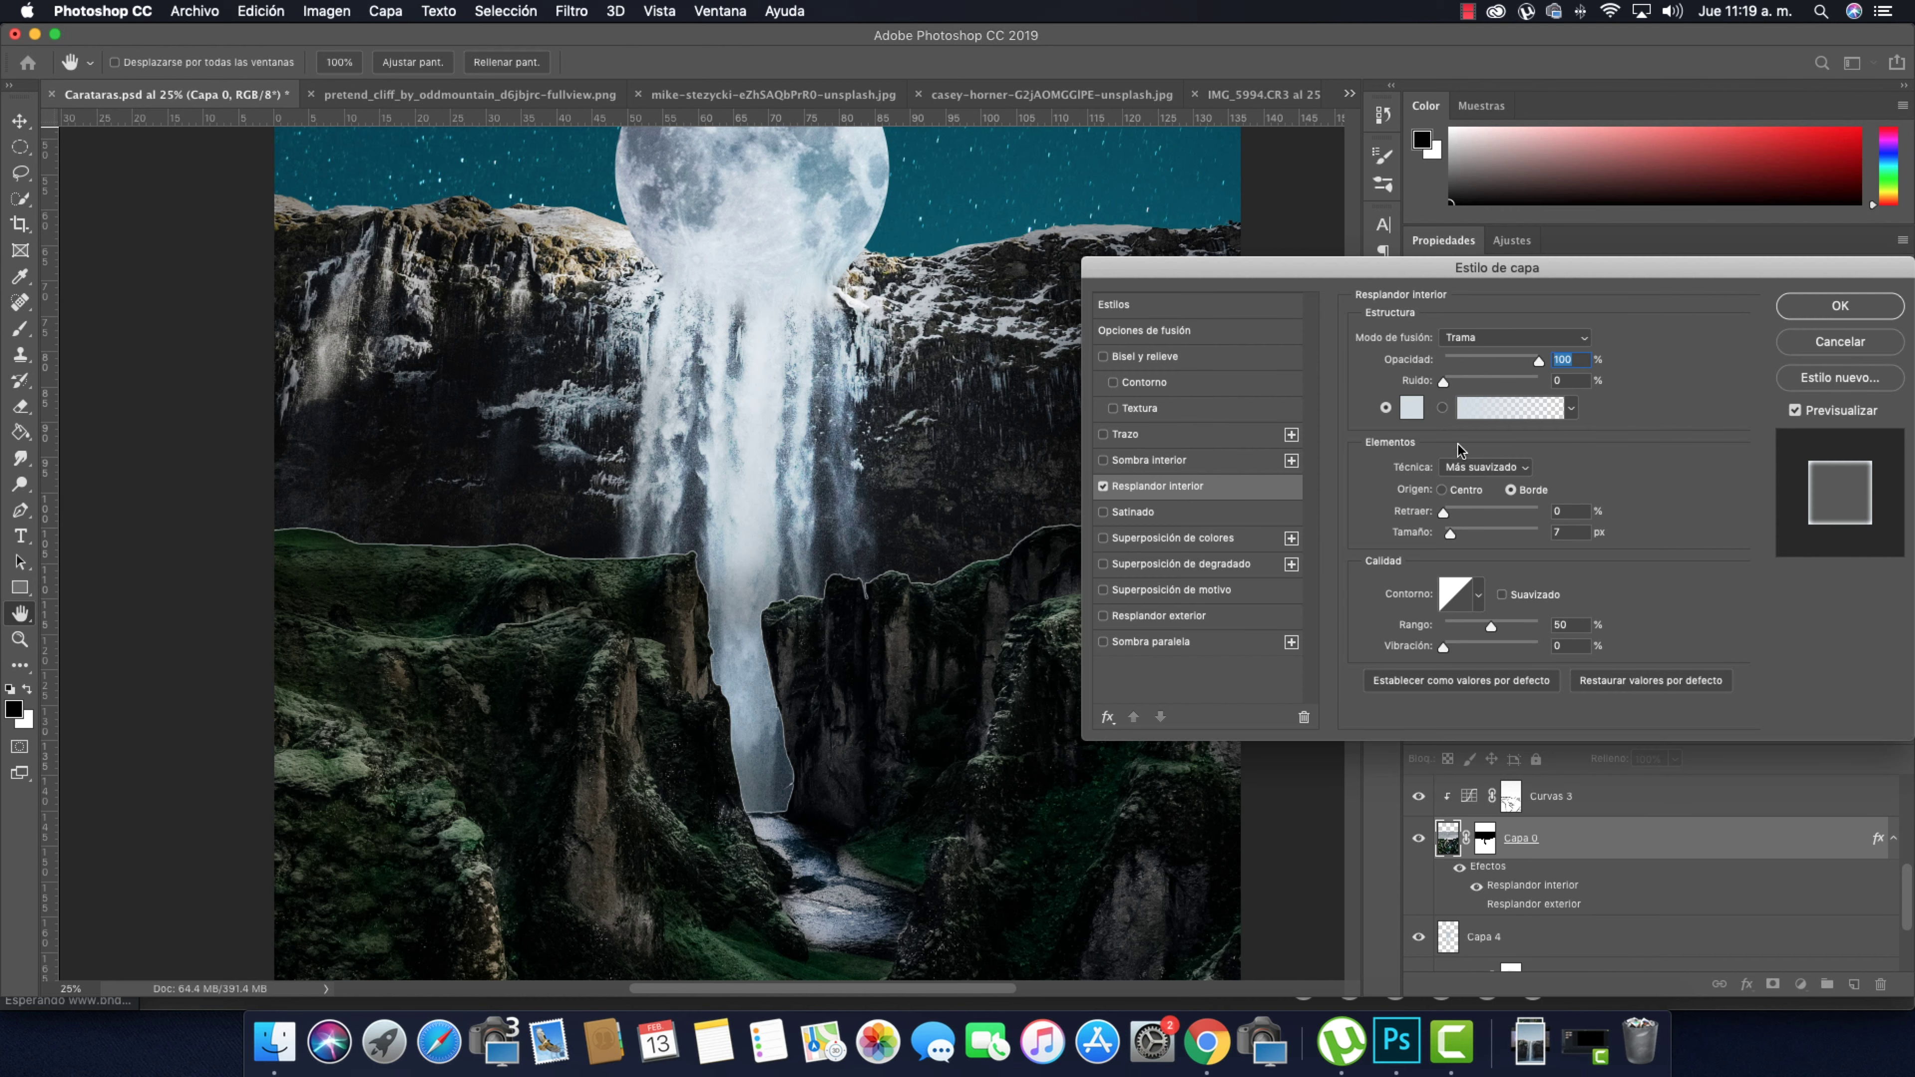
left_click_drag(1453, 535, 1492, 534)
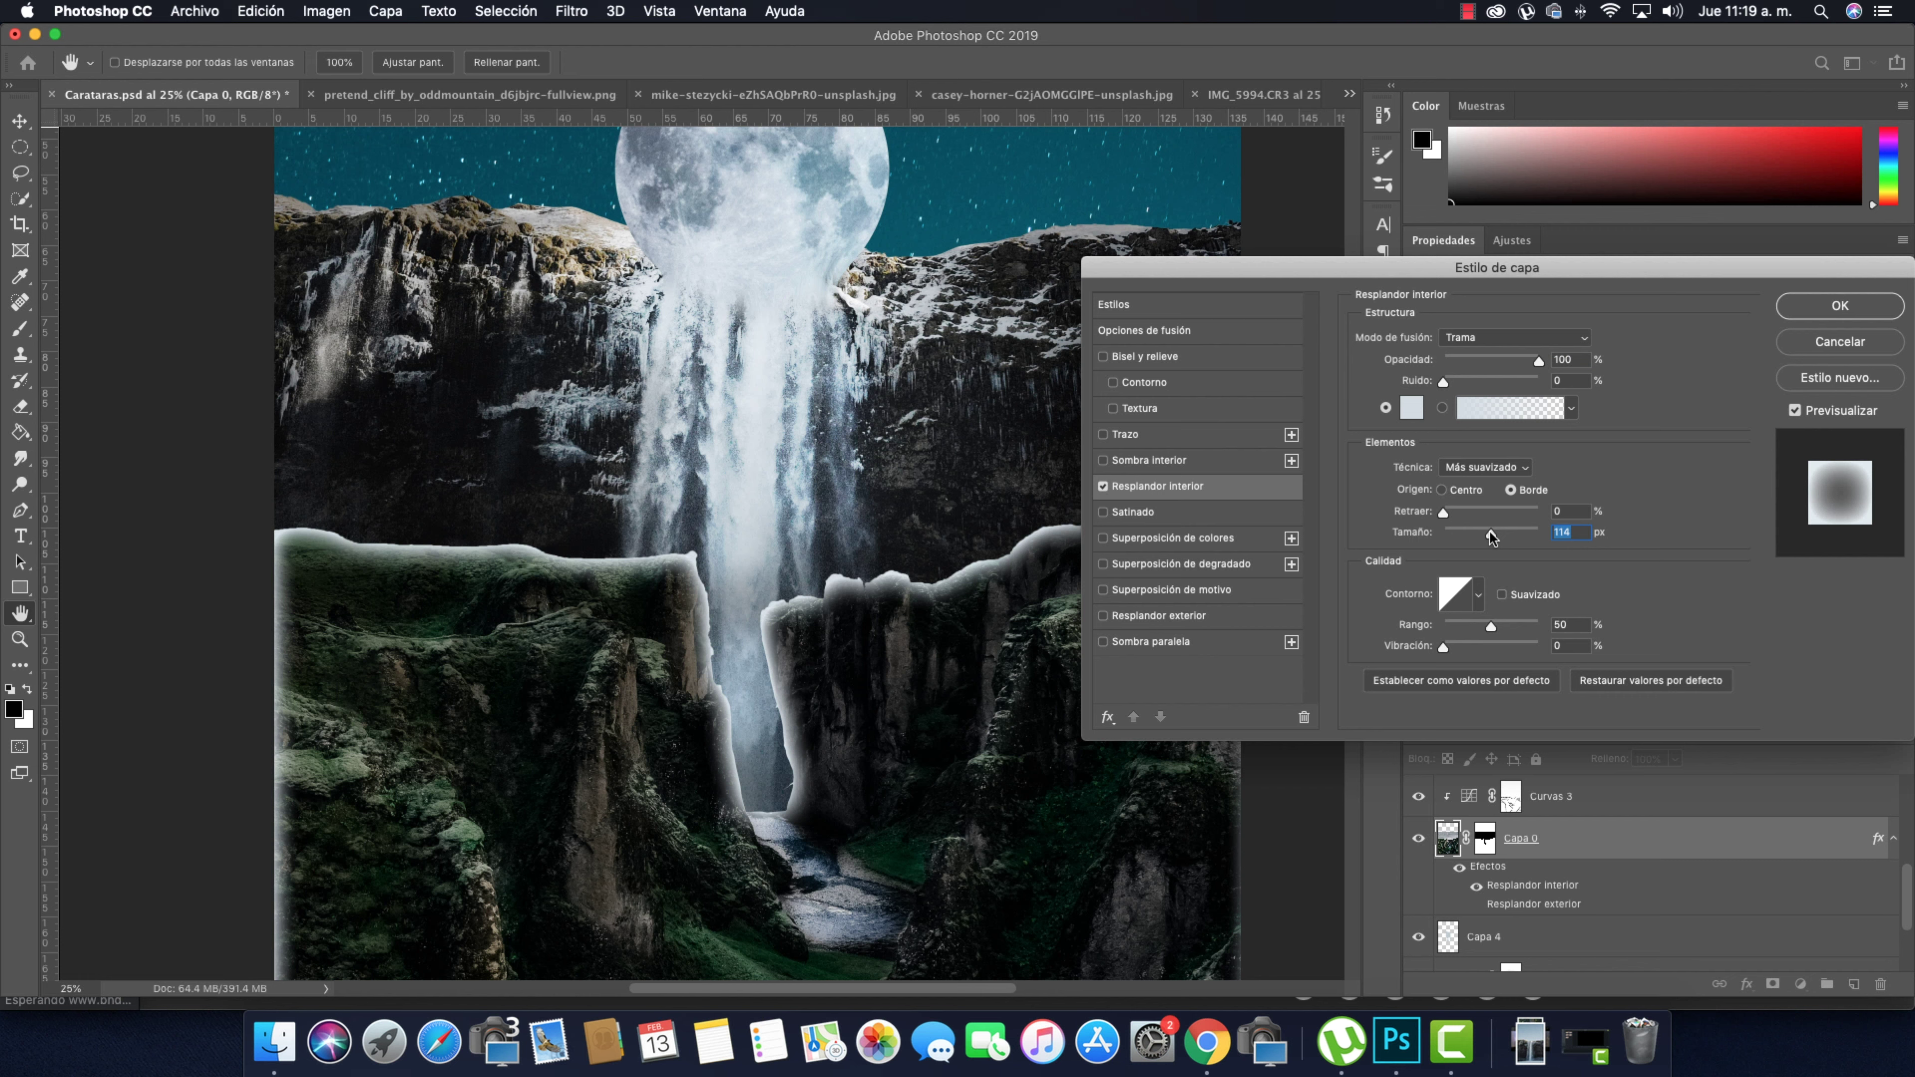
left_click_drag(1539, 361, 1517, 366)
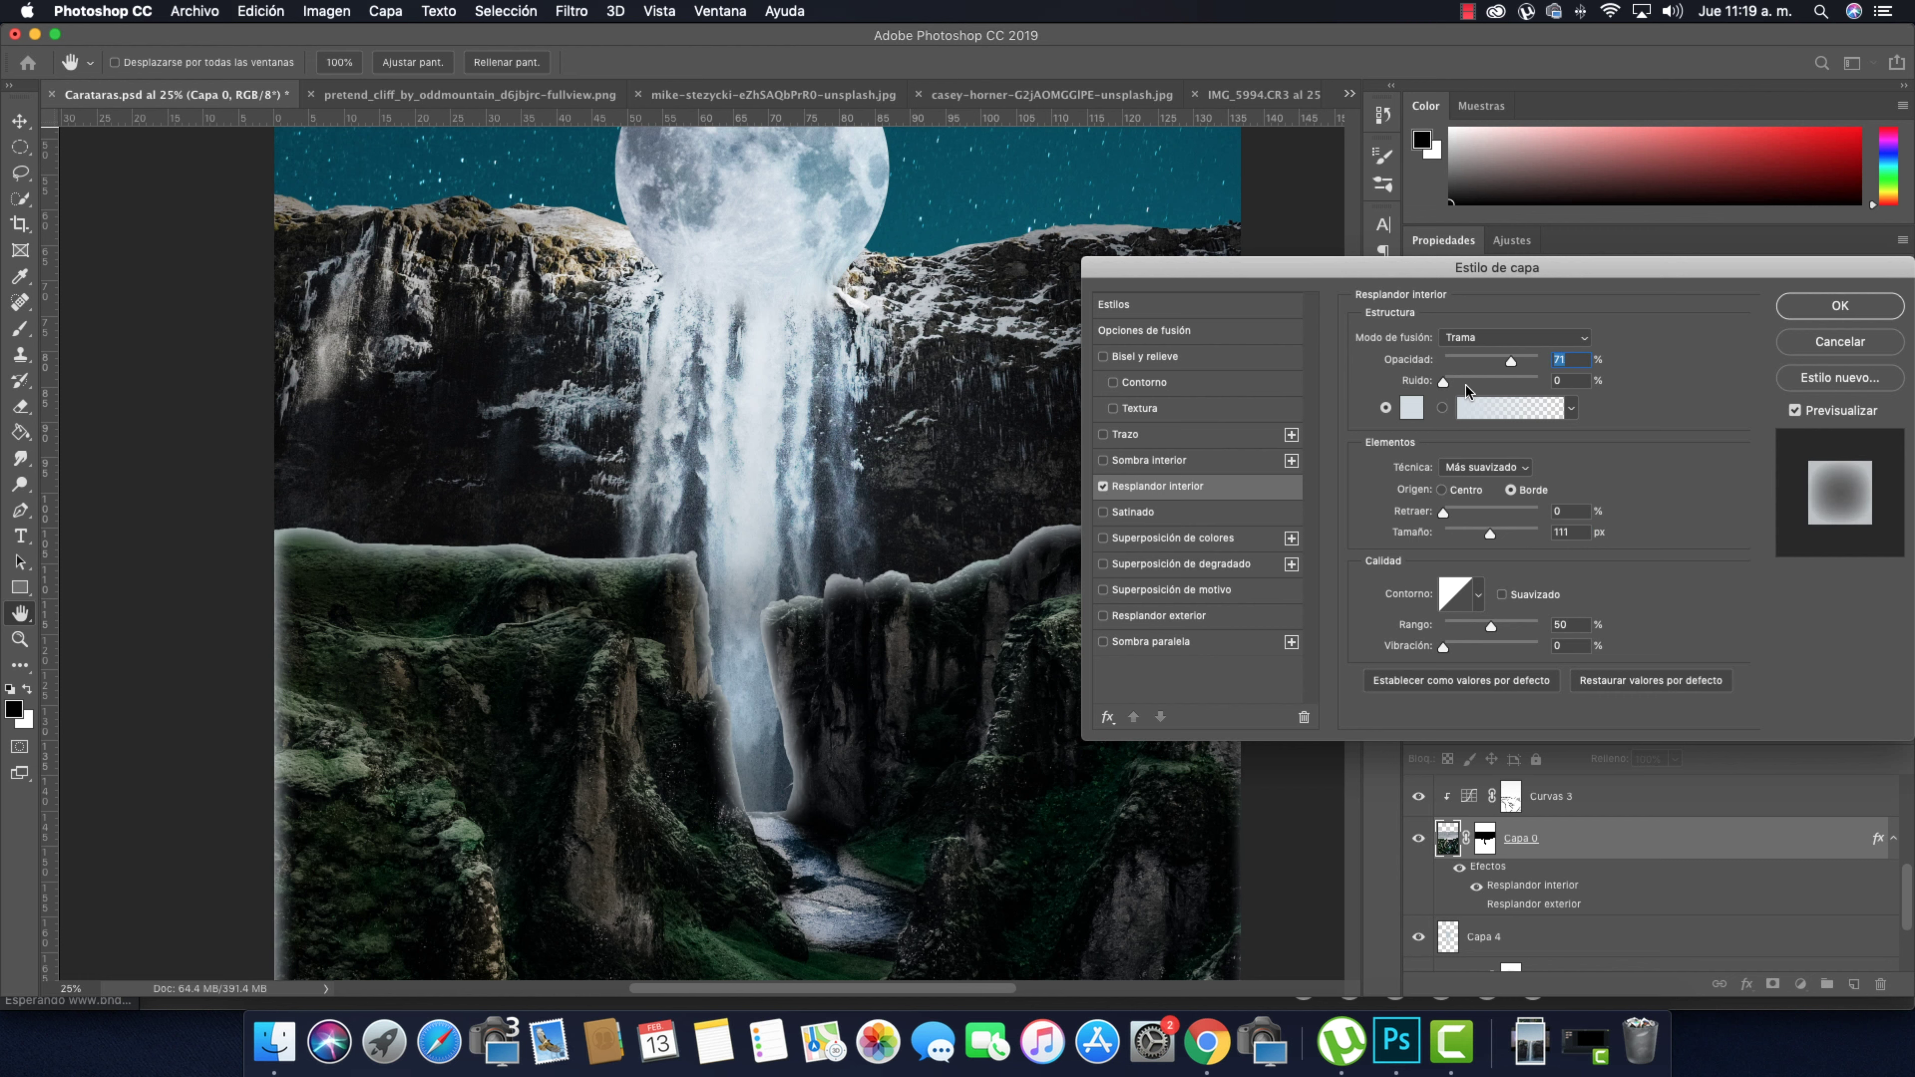
left_click_drag(1486, 536, 1478, 534)
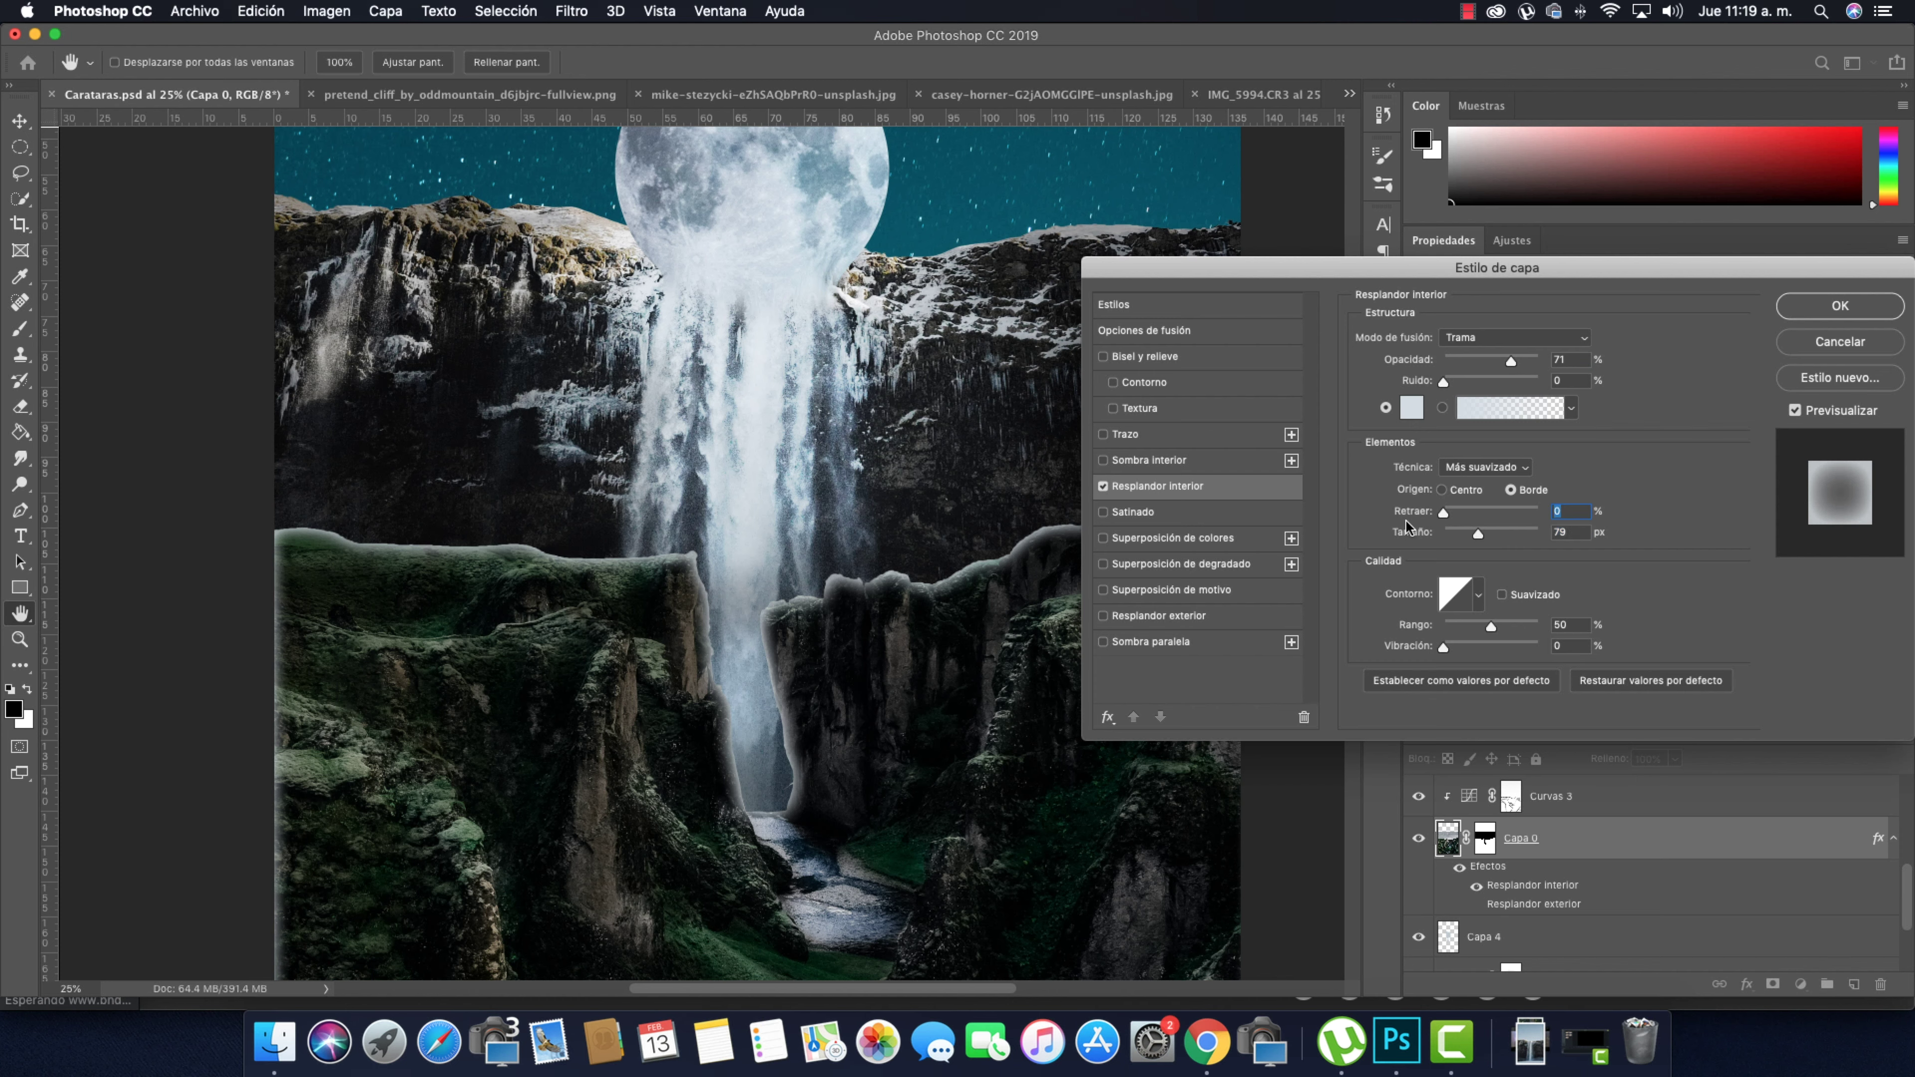
left_click(1817, 312)
Split Capa 0's inner glow into its own layer and select it
right_click(1597, 859)
left_click(1671, 947)
left_click(1107, 360)
left_click(1561, 839)
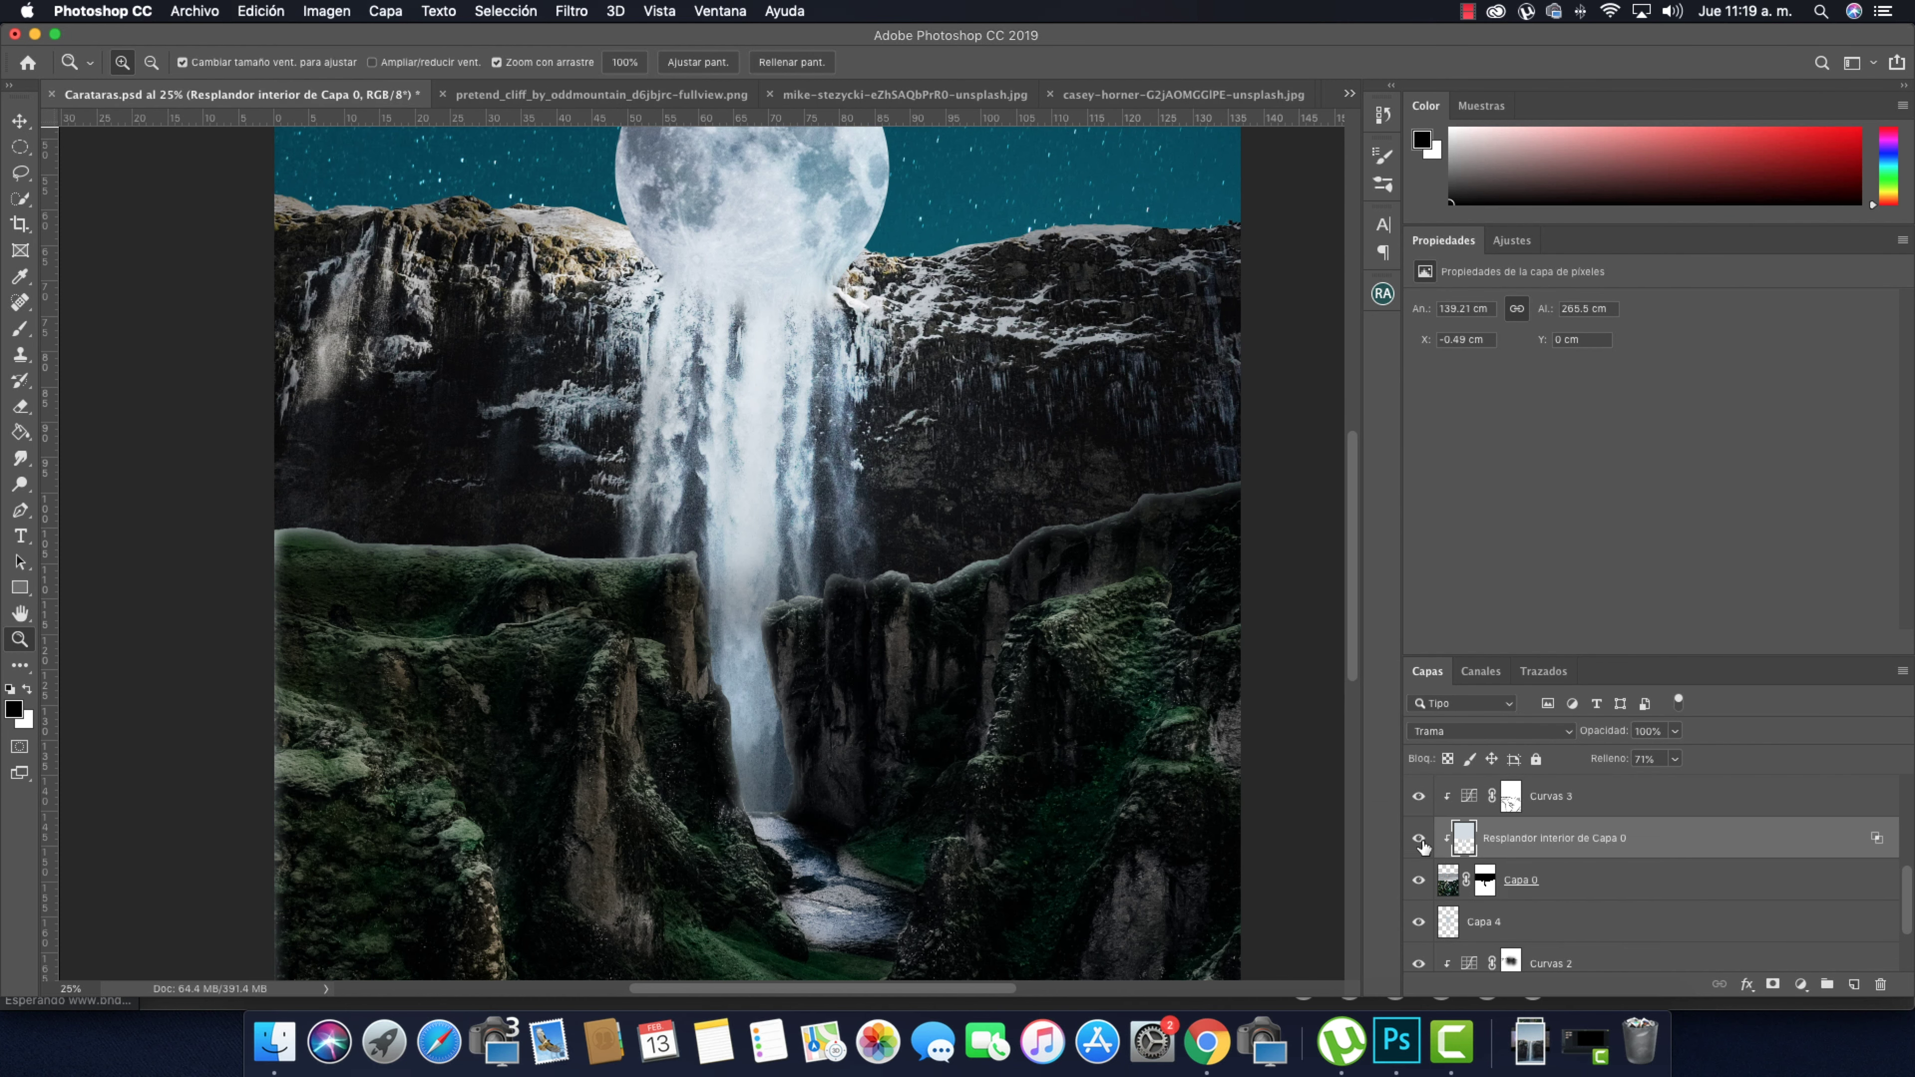
Set the Eraser to full strength and 279 px size
left_click(20, 406)
right_click(511, 693)
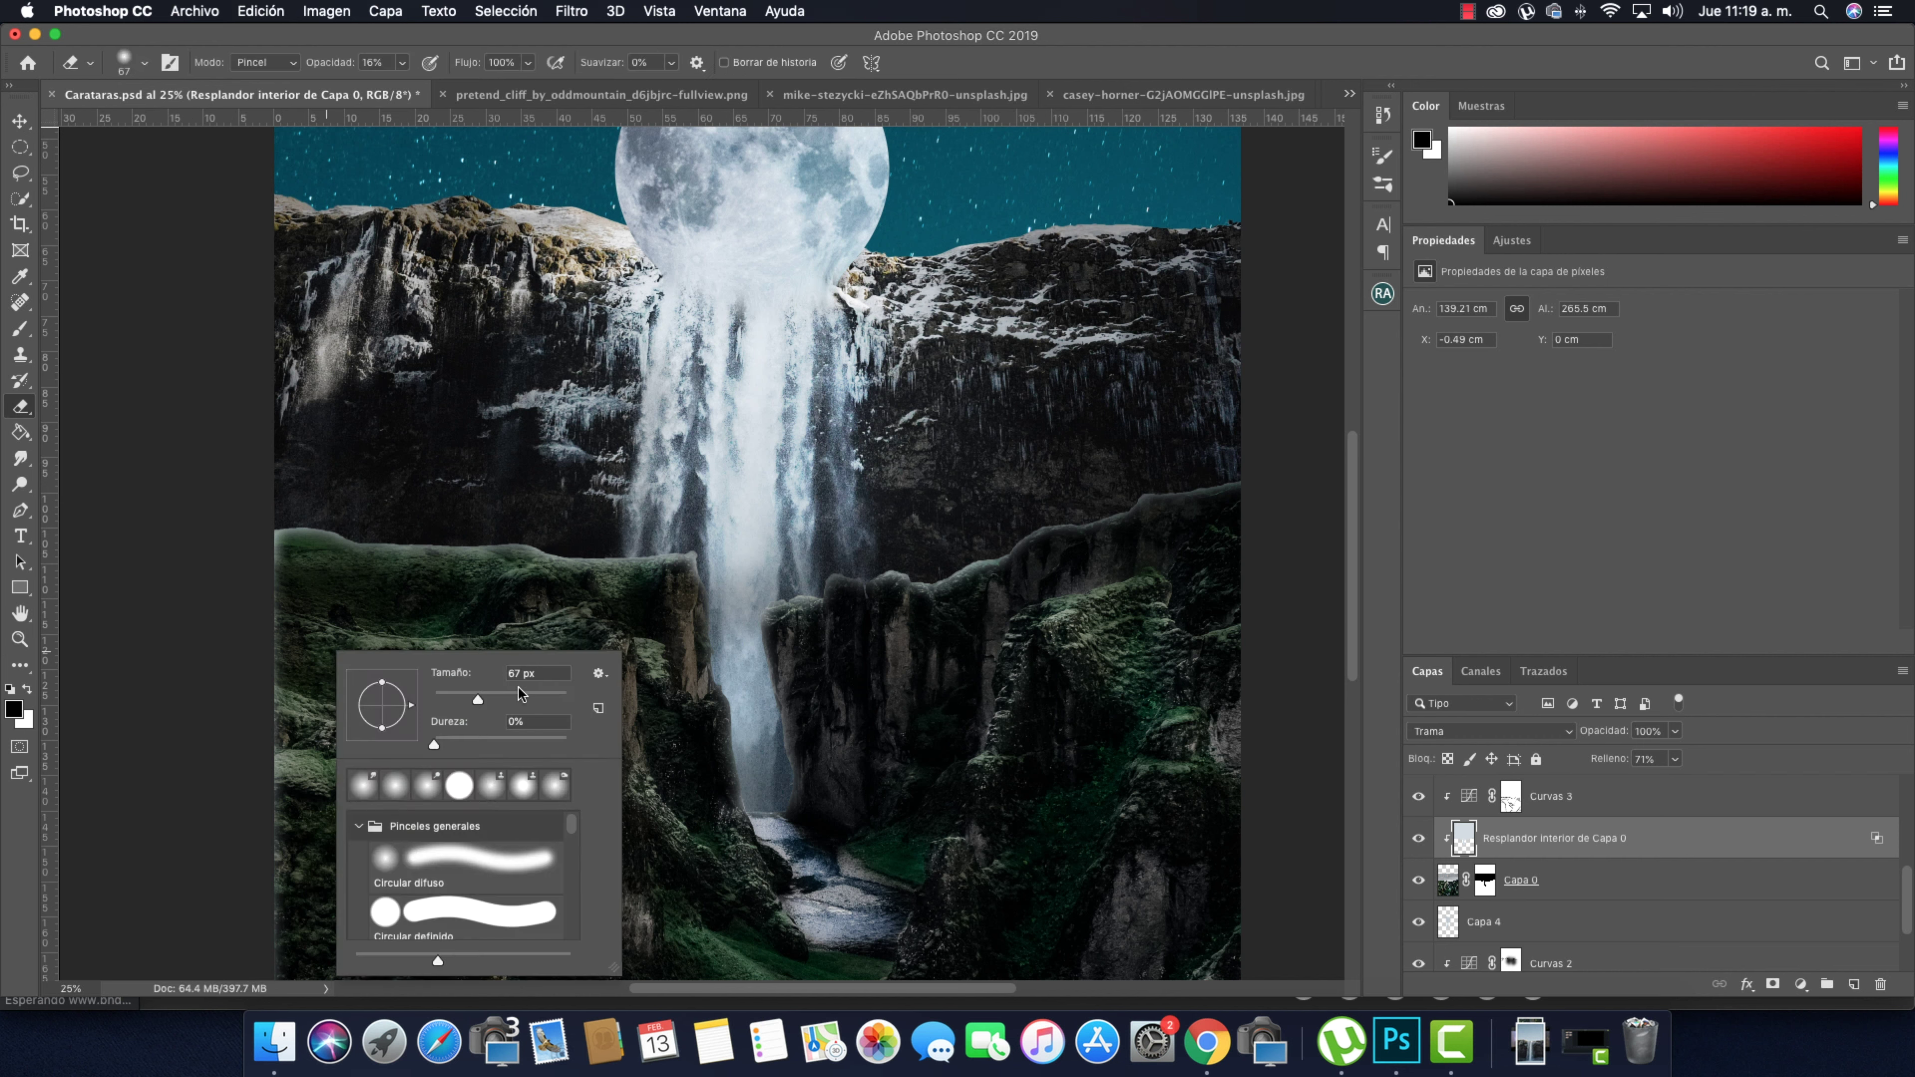
key("Escape")
key("0")
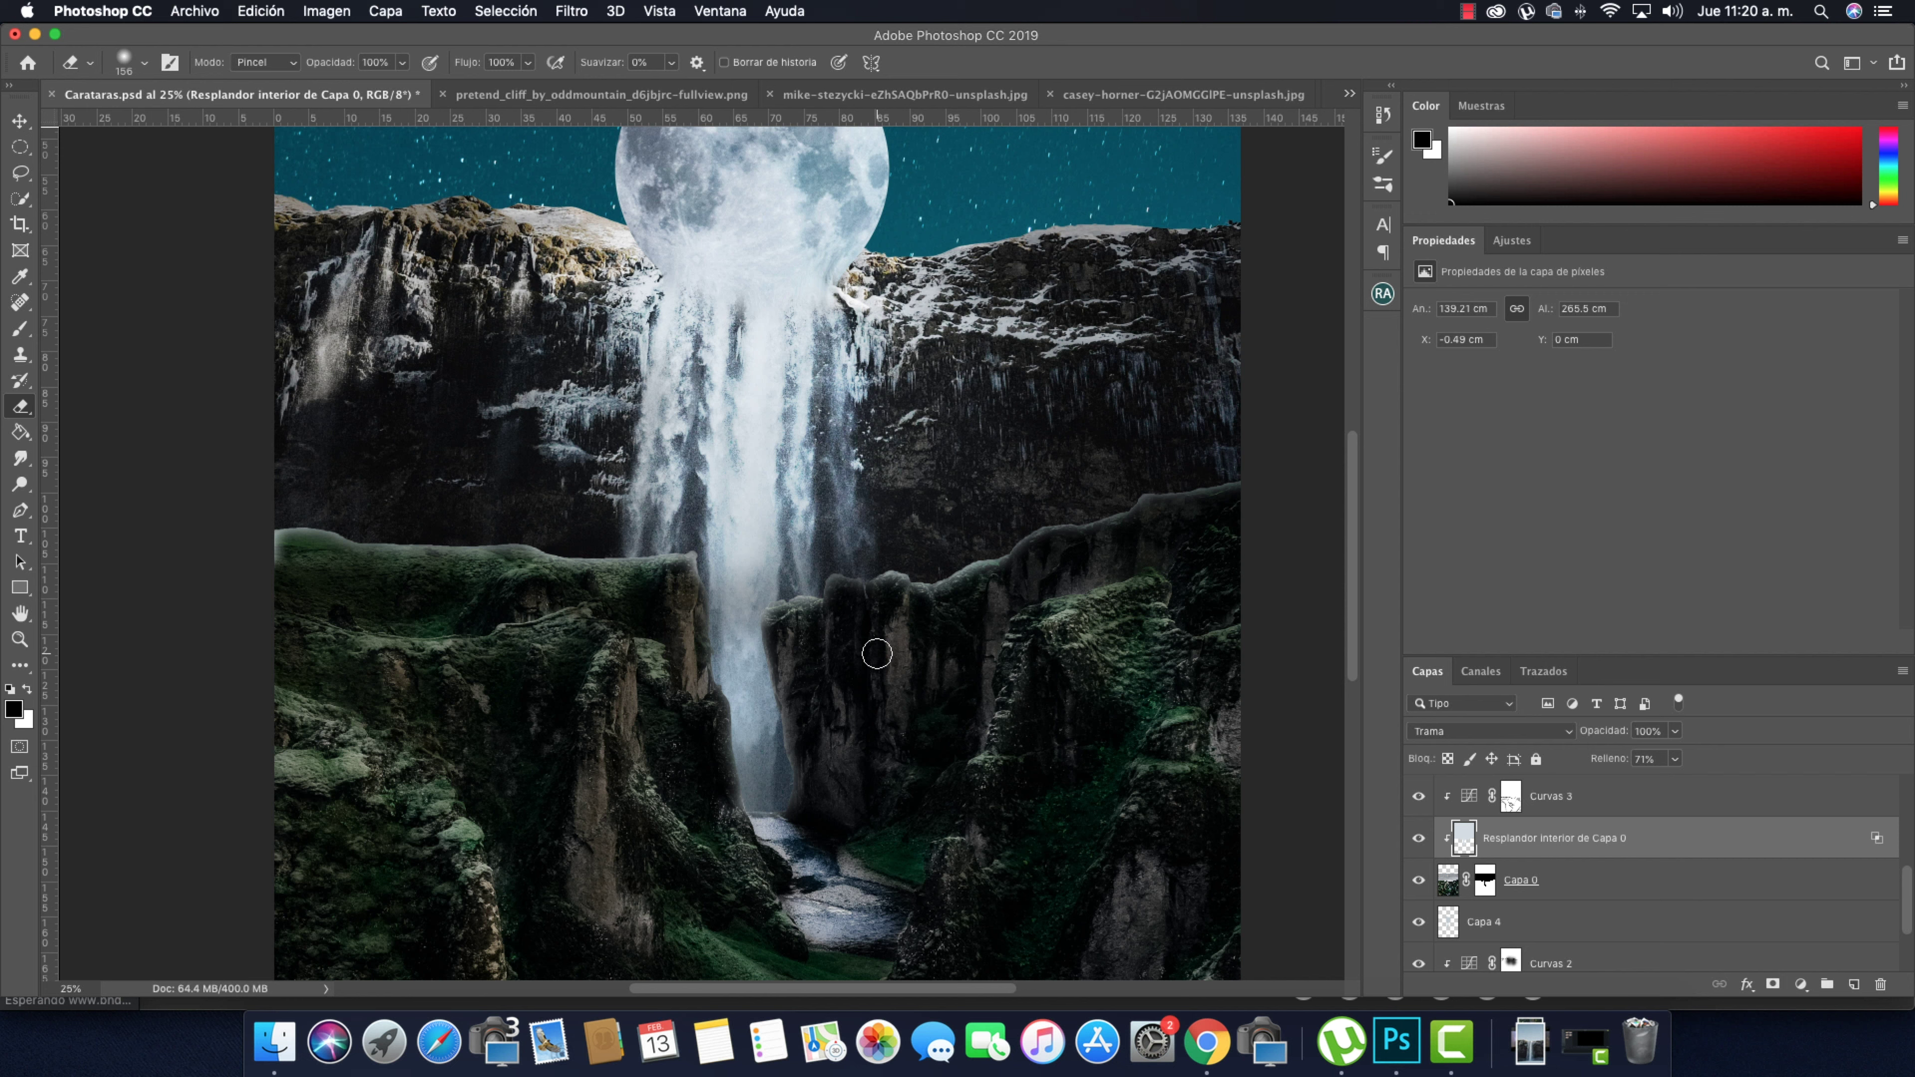
right_click(877, 653)
type("279")
key("Return")
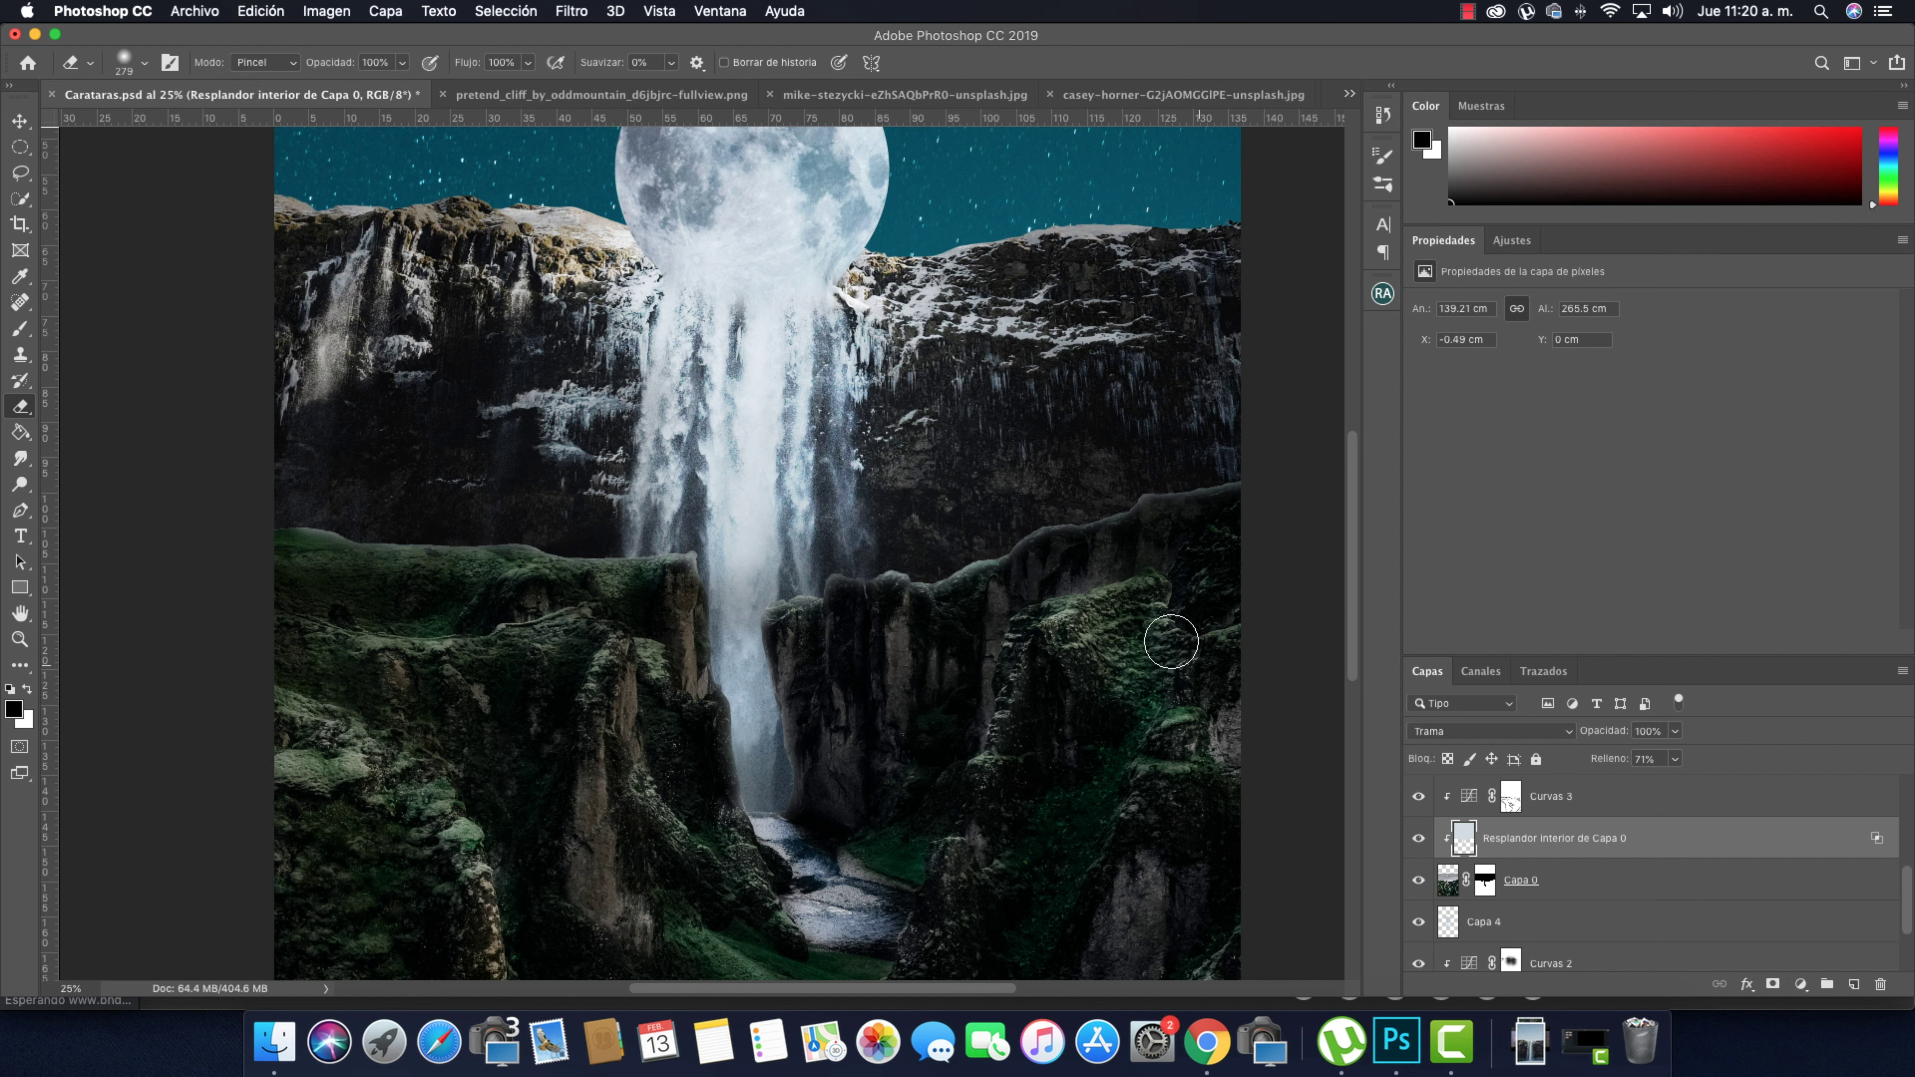
Lower the glow layer to 70% opacity and paint a faint white stroke near the right ridge
mouse_move(1683, 783)
left_mouse_down()
mouse_move(1708, 783)
mouse_move(1655, 756)
left_mouse_up()
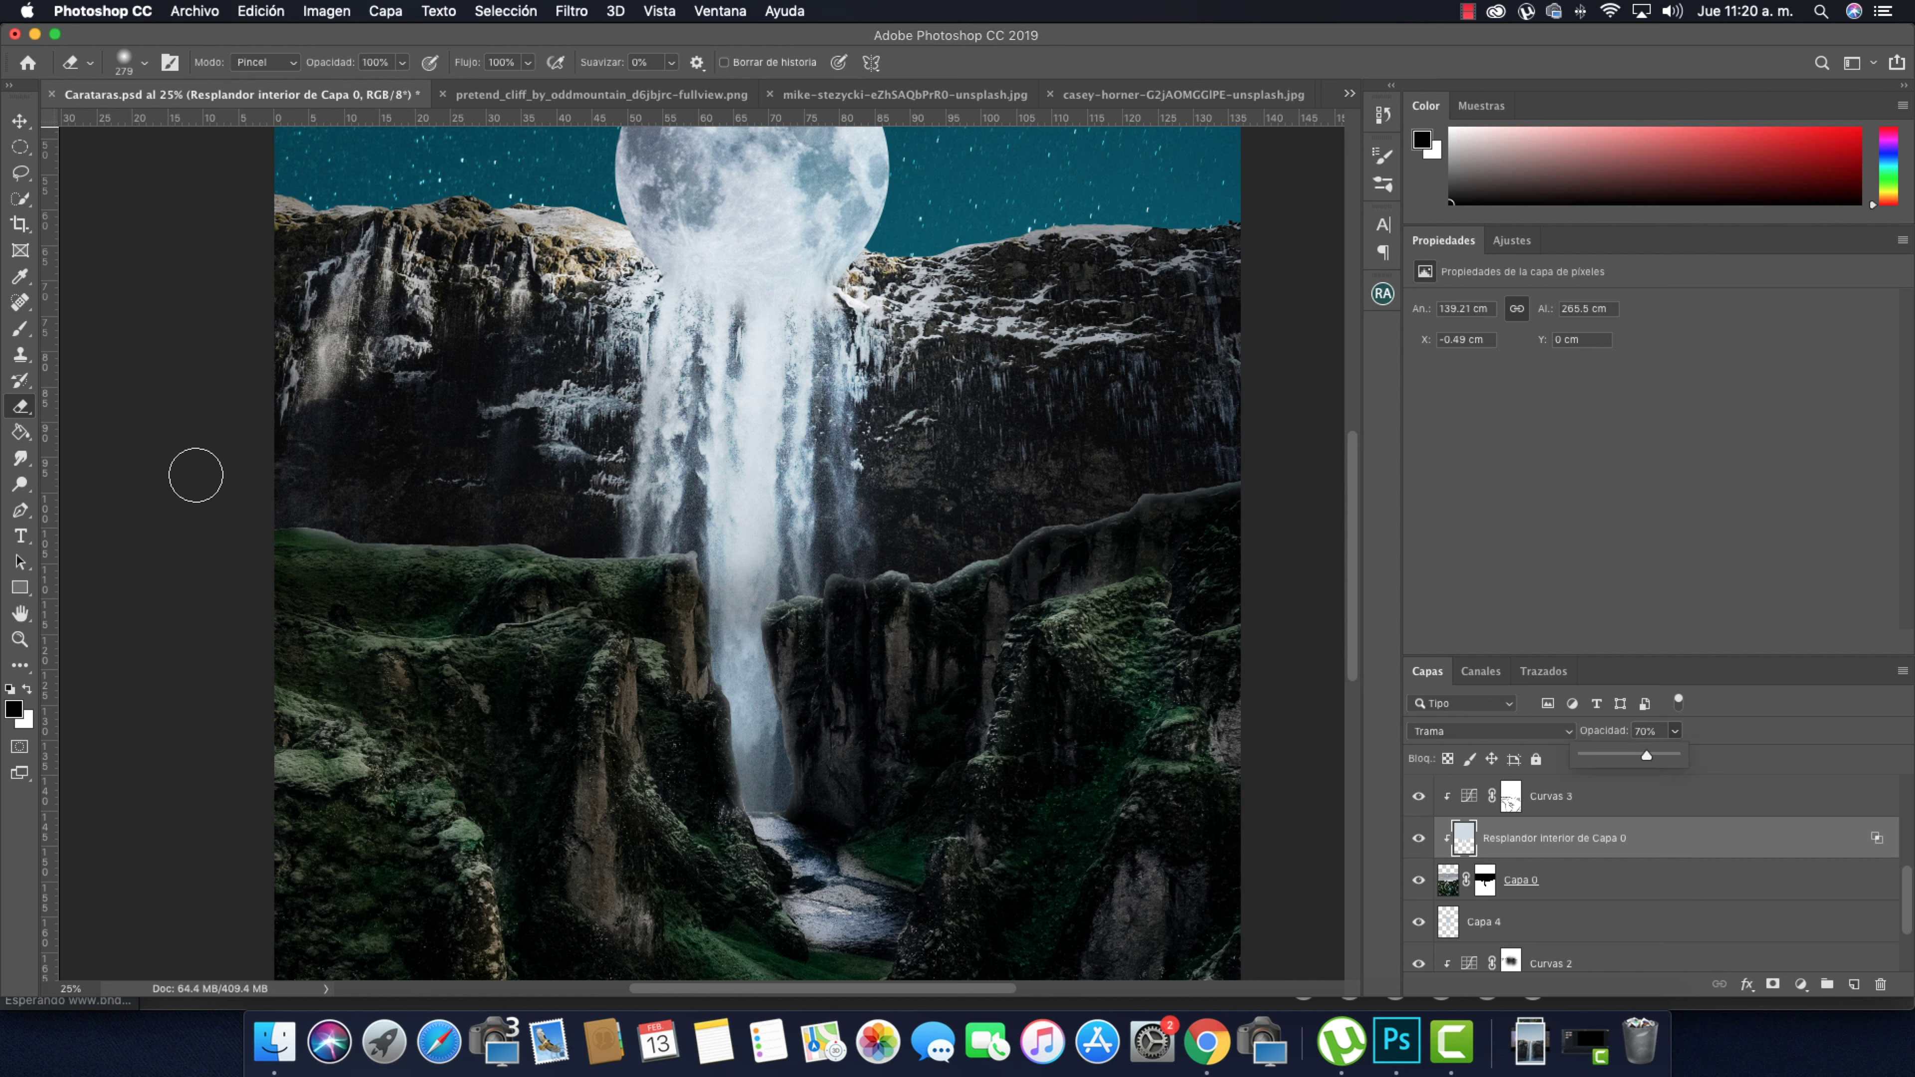
key("b")
key("x")
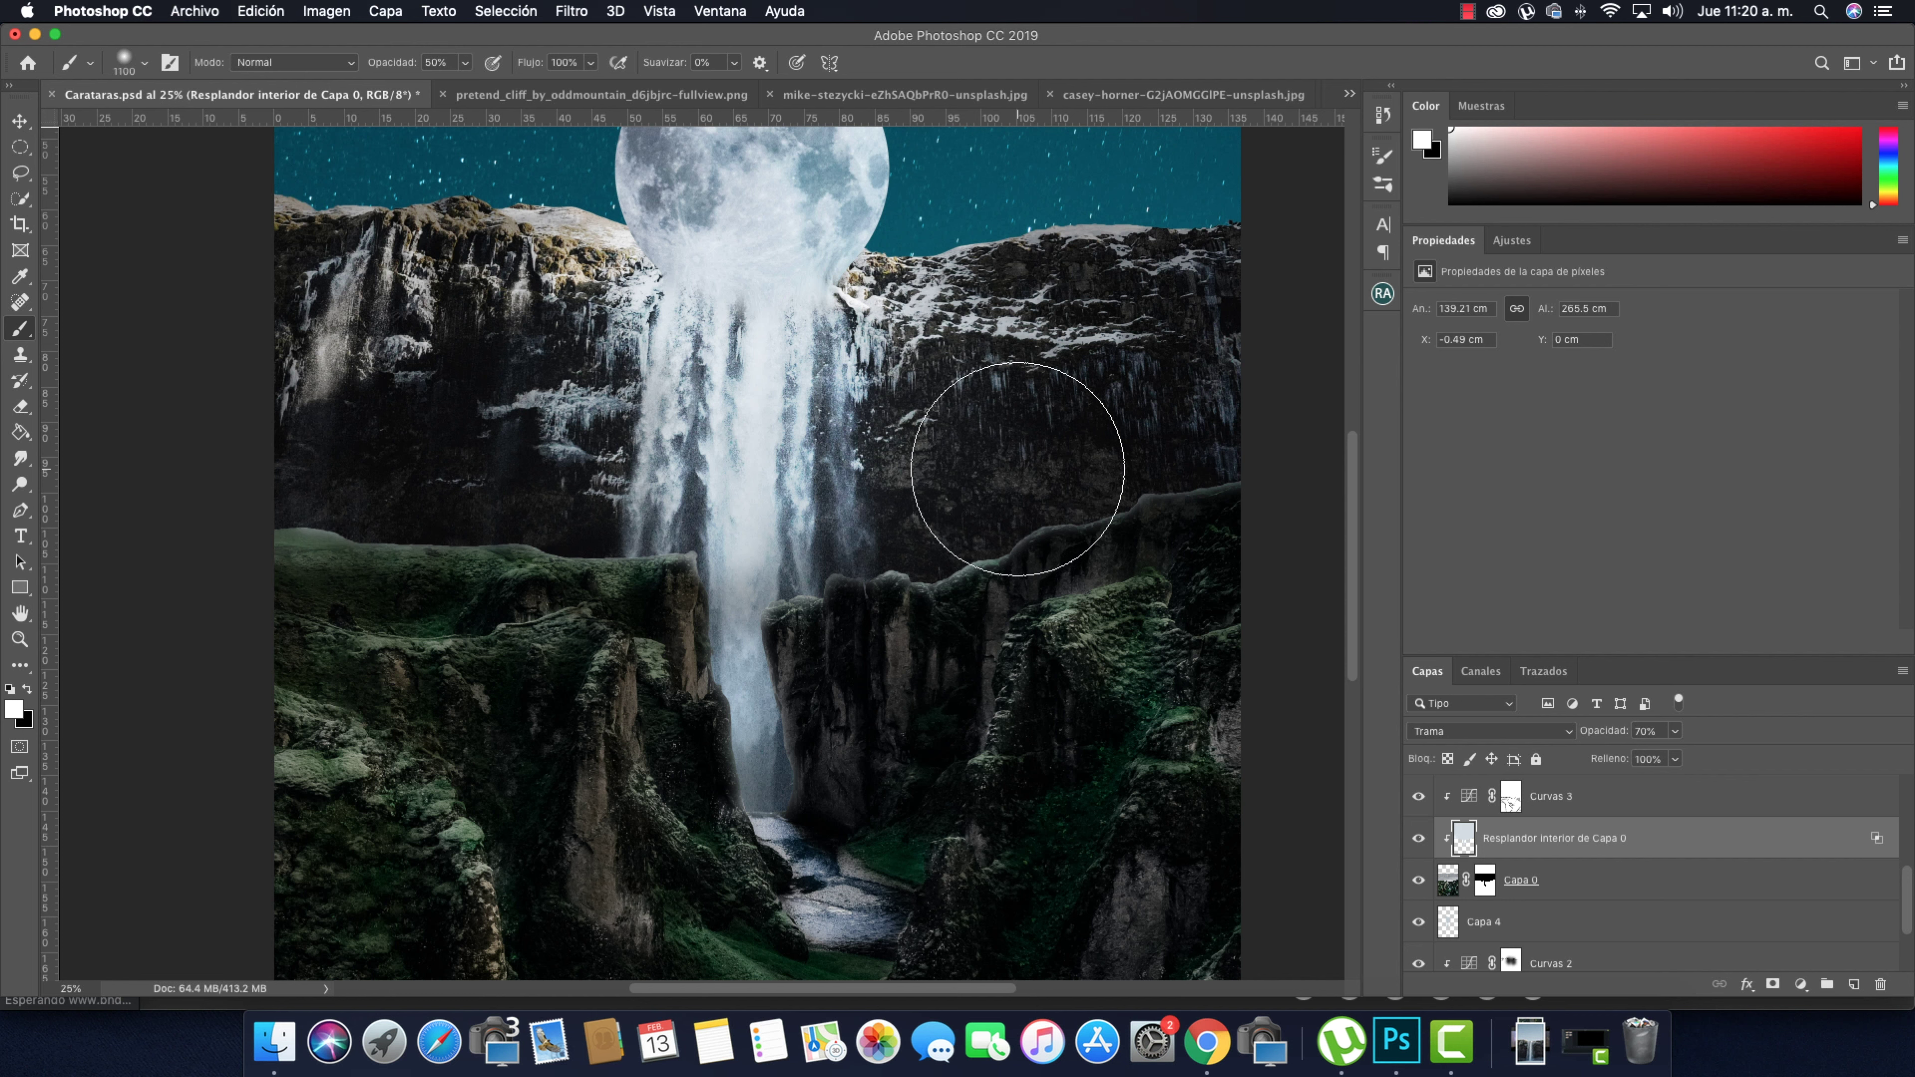
left_click_drag(1017, 468, 905, 597)
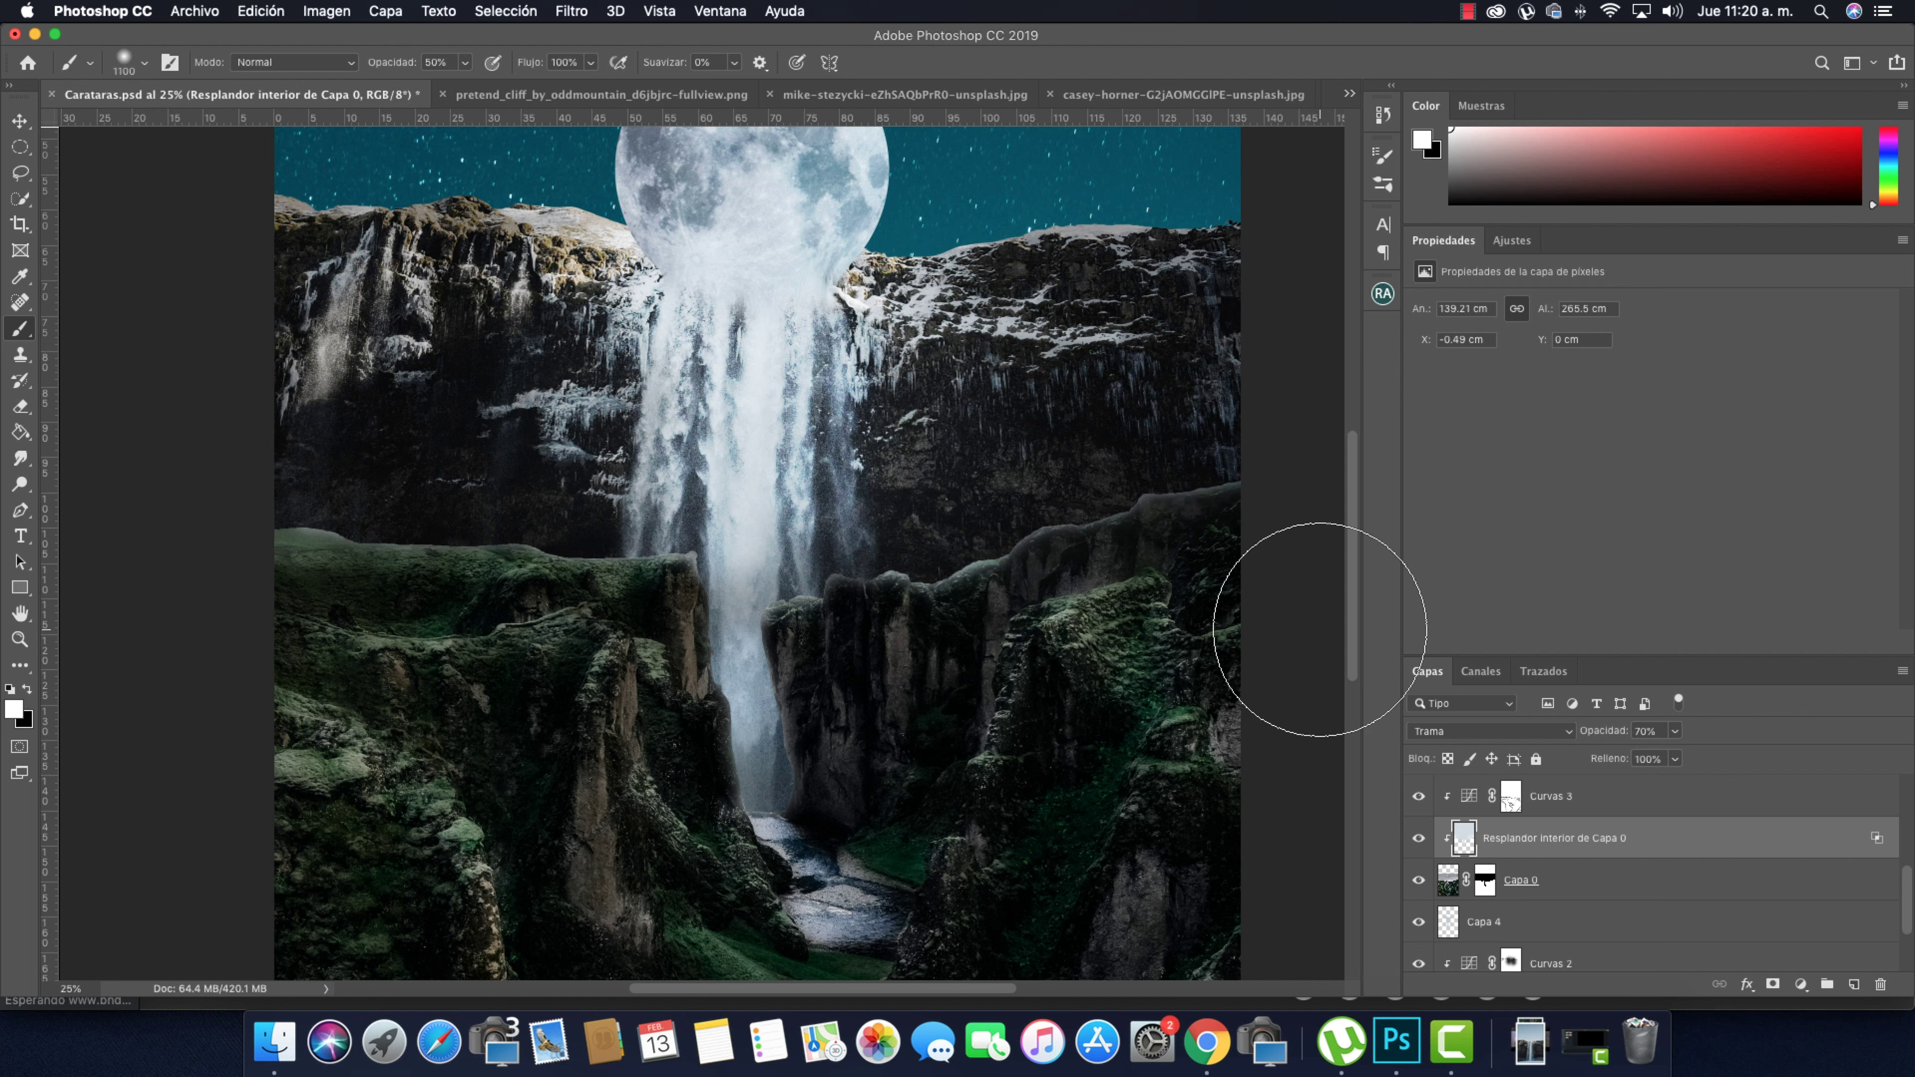
Erase the glow along the right and left ridges, then drop eraser strength to 36%
left_click(23, 408)
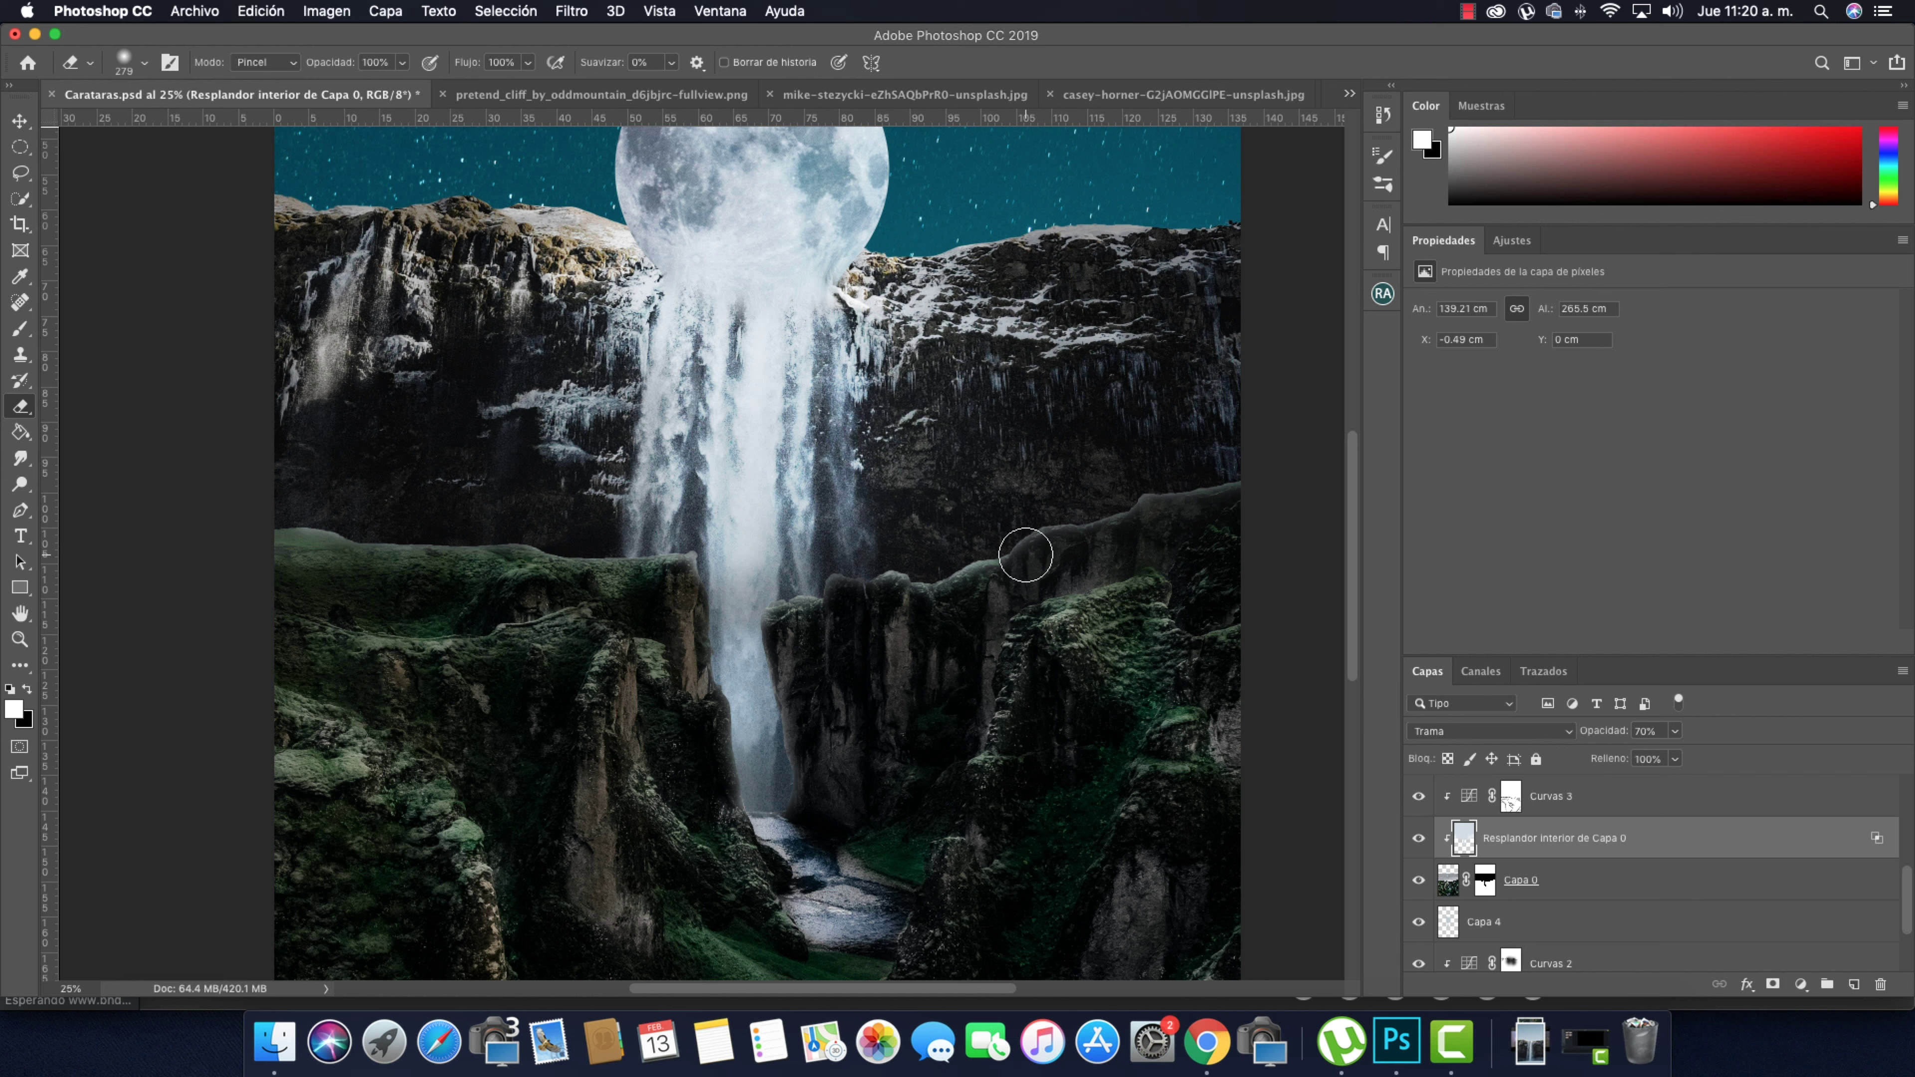
left_click_drag(1026, 555, 1221, 521)
left_click_drag(330, 531, 330, 556)
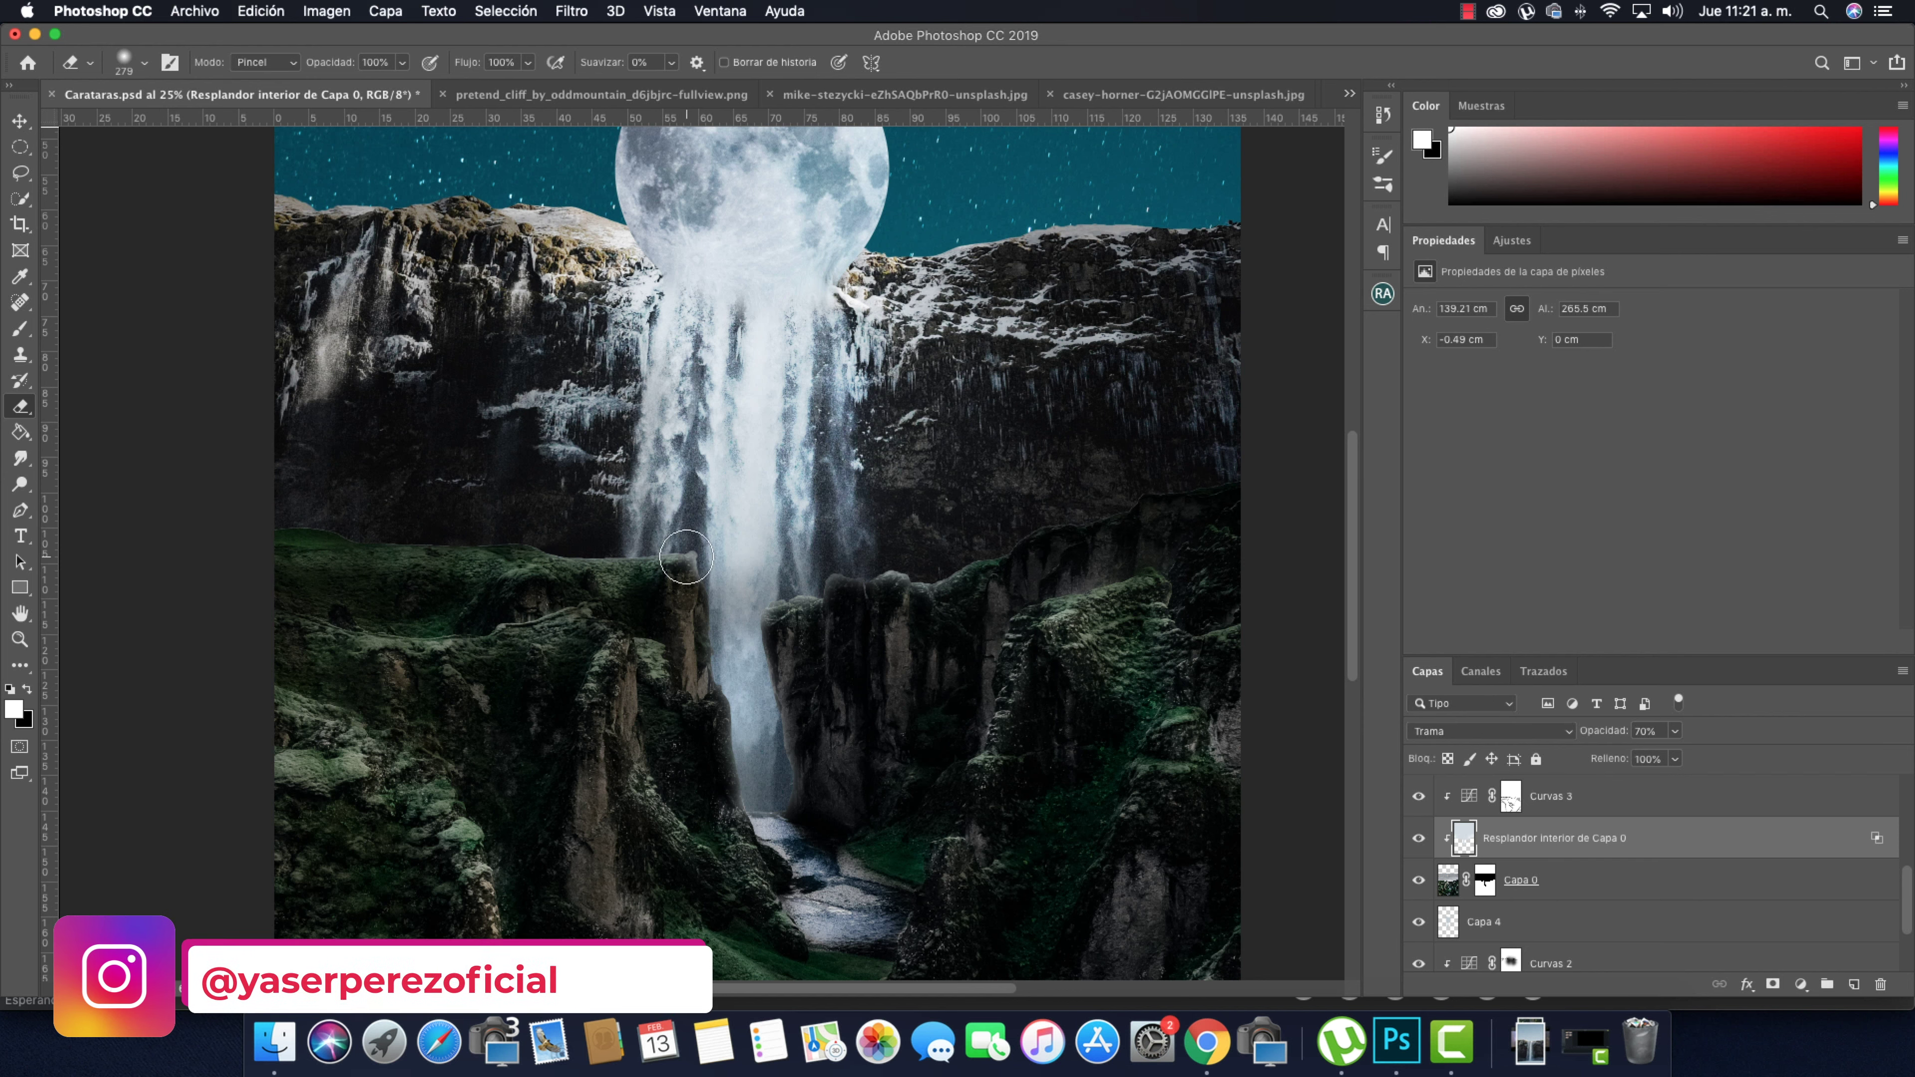
key("3")
key("6")
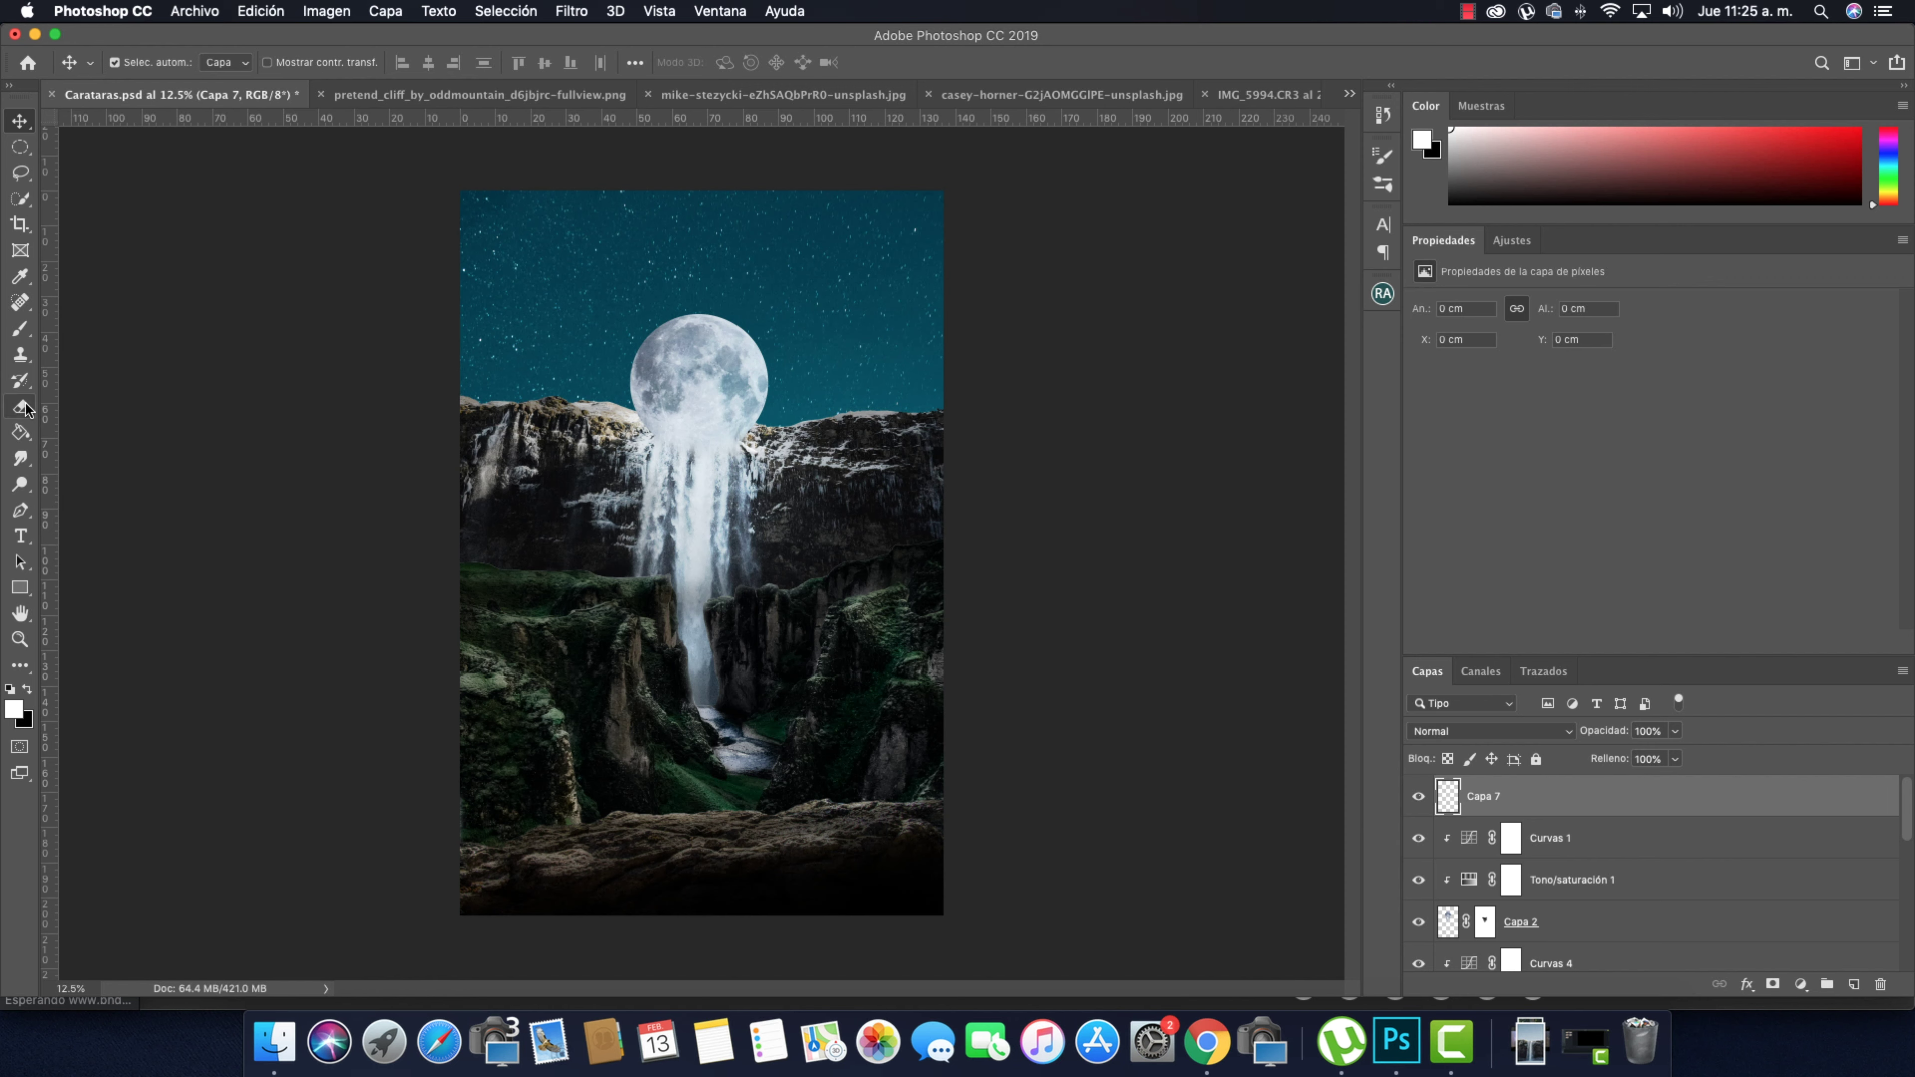
Paint a large soft white glow around the moon and dim it to 62% opacity
key("b")
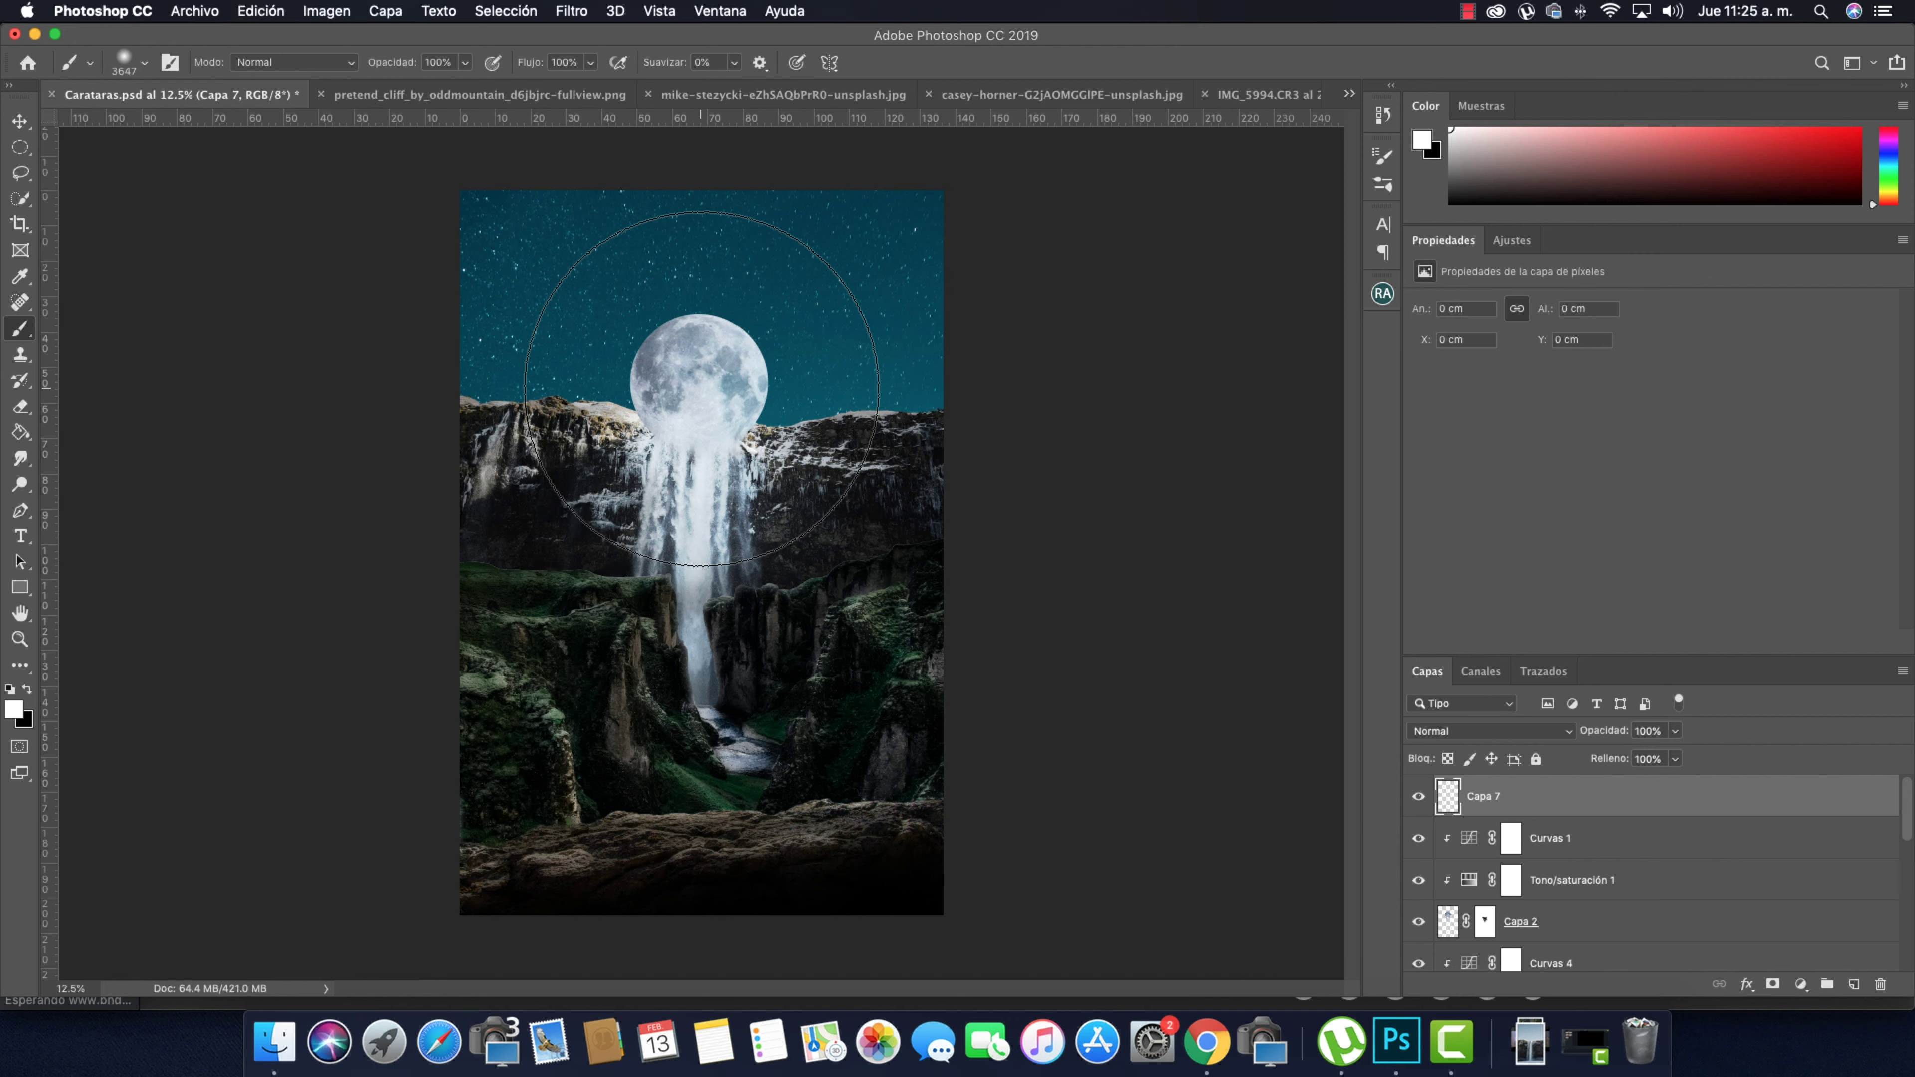
left_click(698, 385)
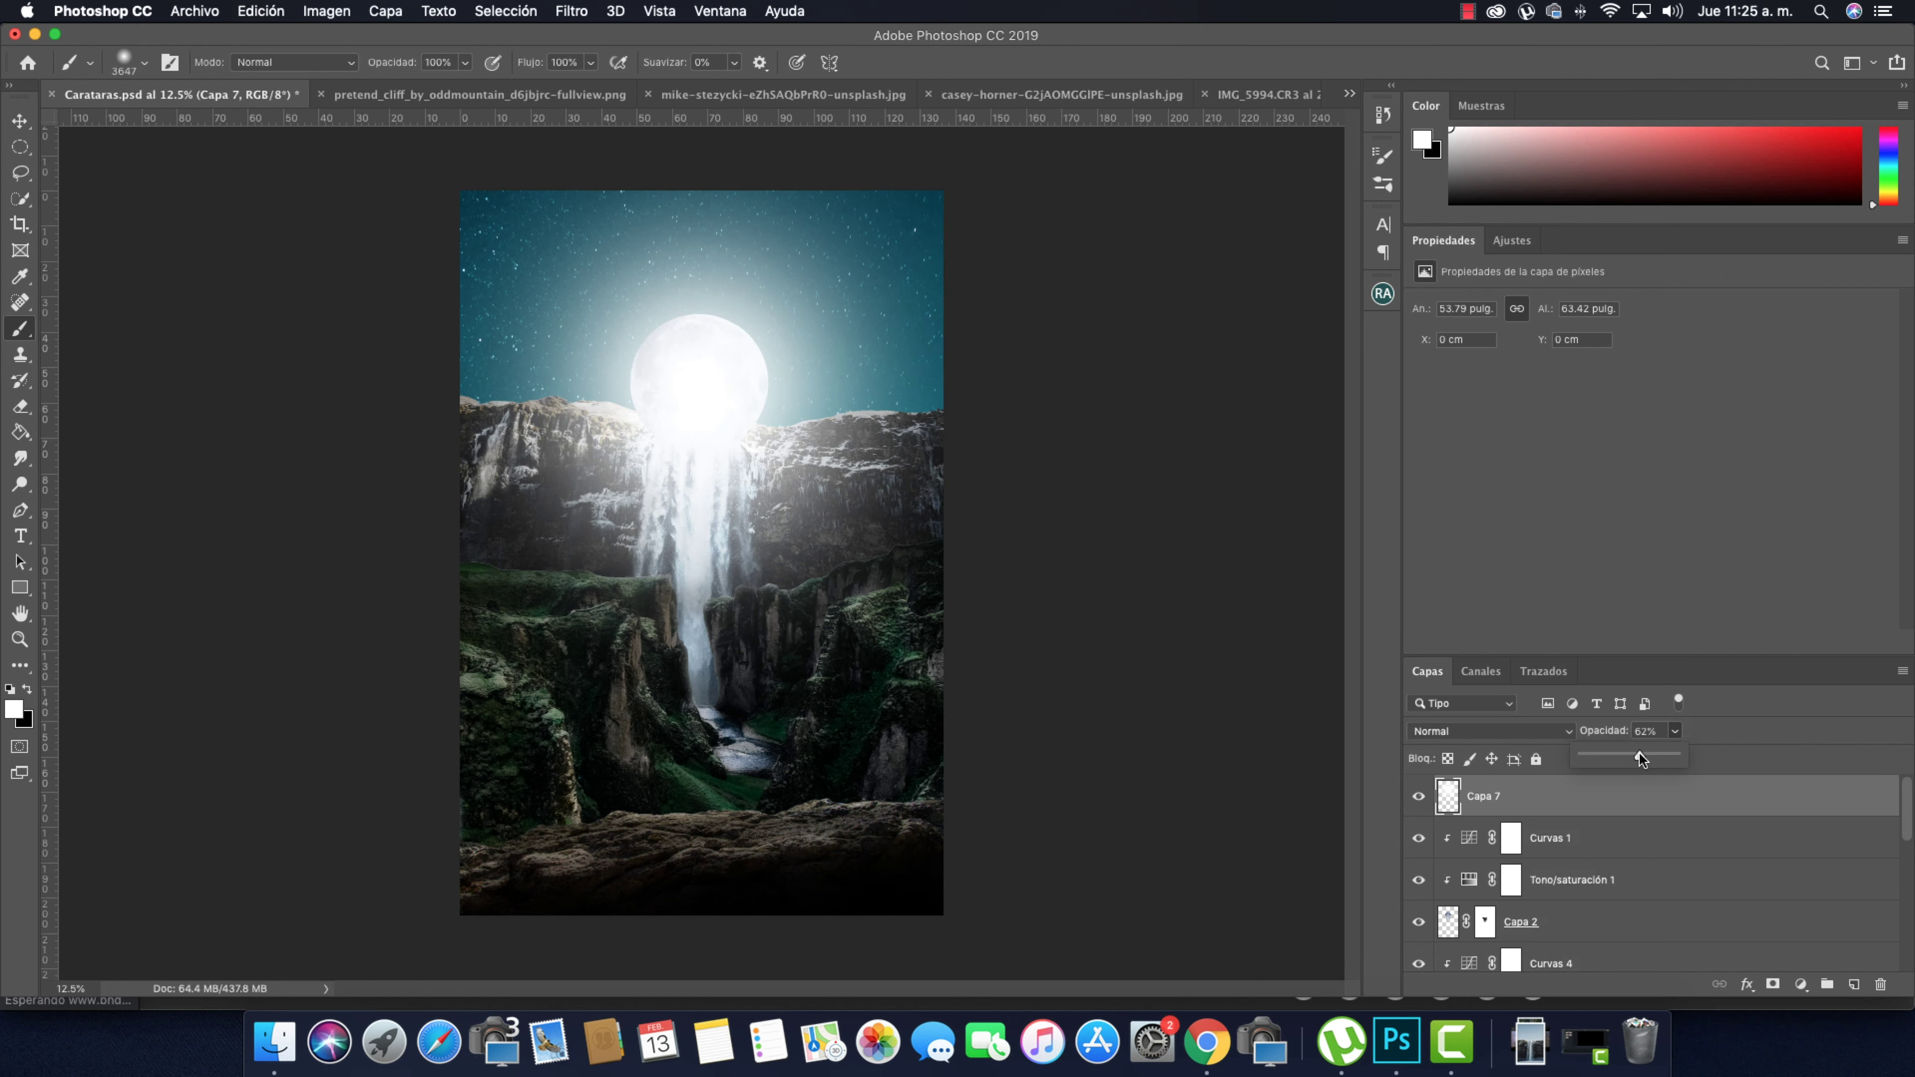
left_click_drag(1642, 760, 1638, 758)
left_click(1569, 731)
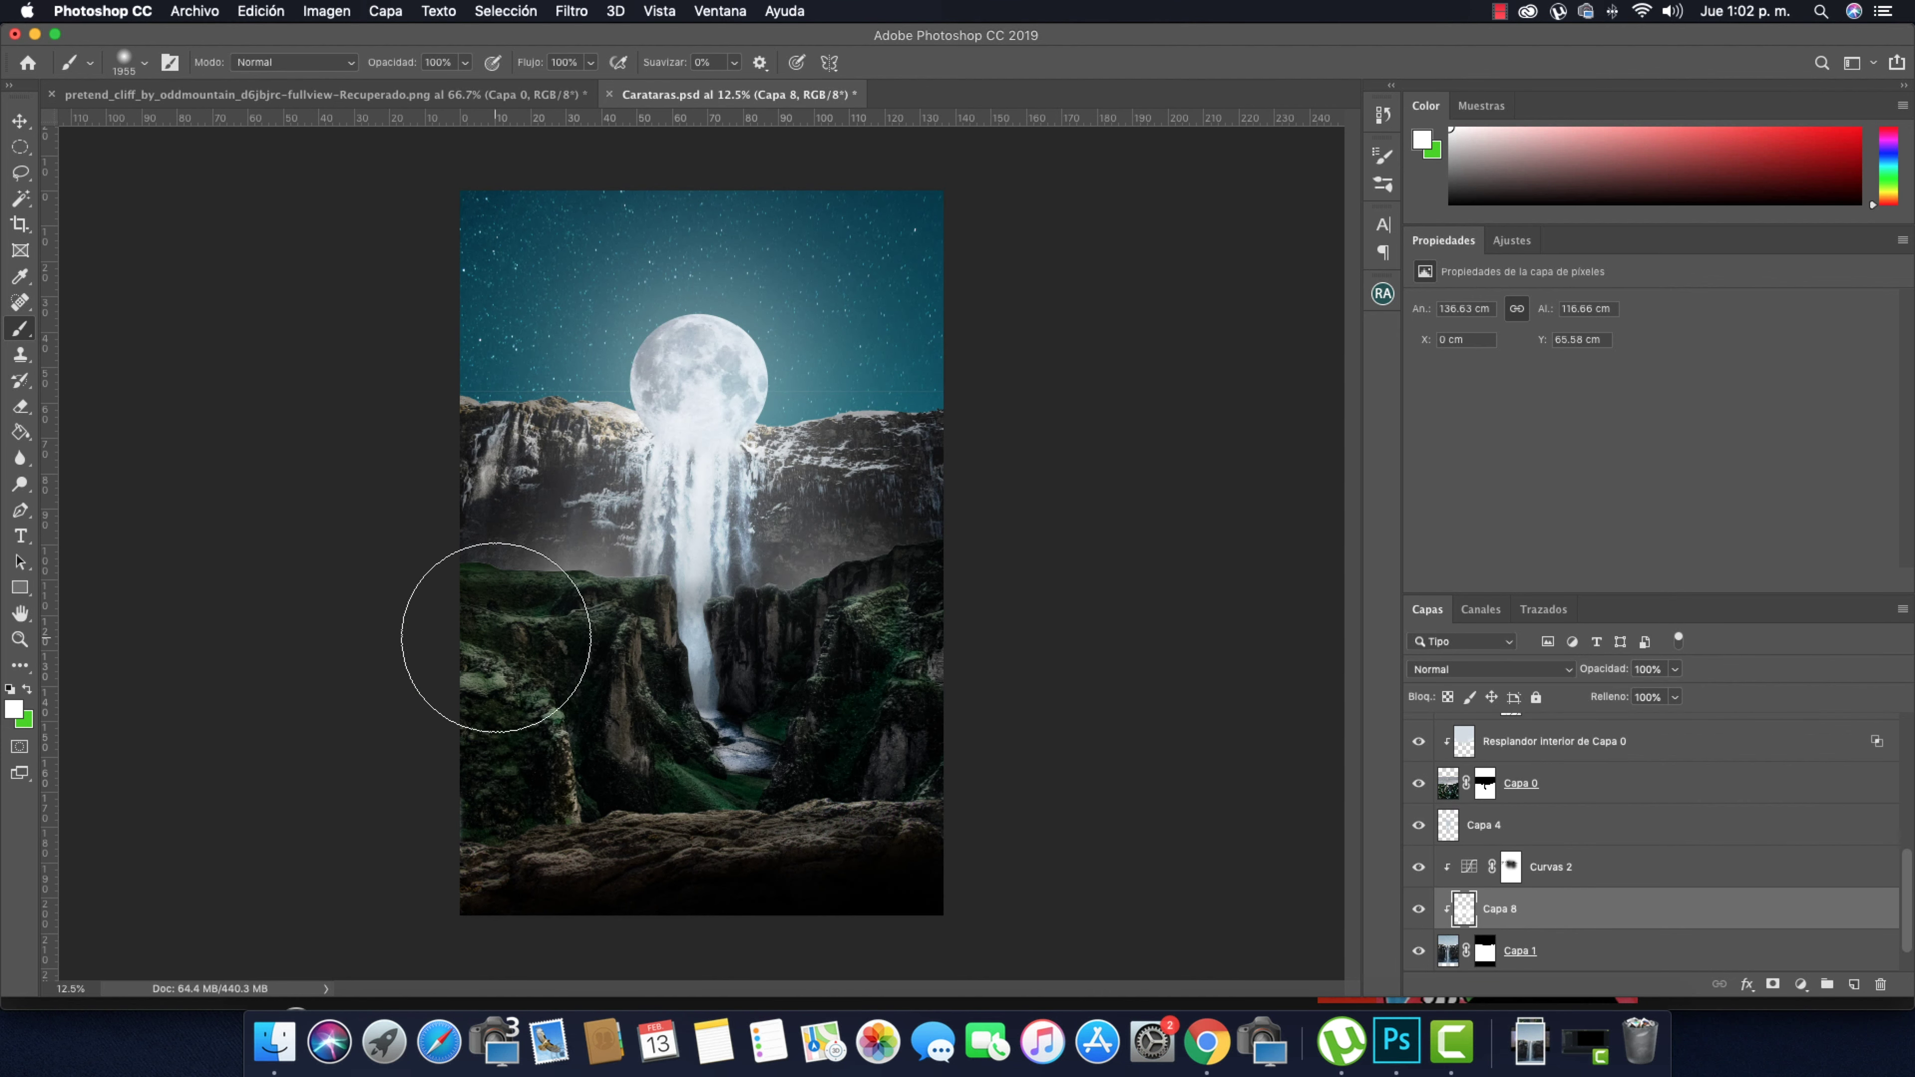
Paint faint haze over the left green cliffs, blended as Color más claro at 37%
key("5")
key("5")
mouse_move(727, 641)
left_mouse_down()
mouse_move(562, 456)
mouse_move(1014, 799)
left_mouse_up()
key("2")
key("2")
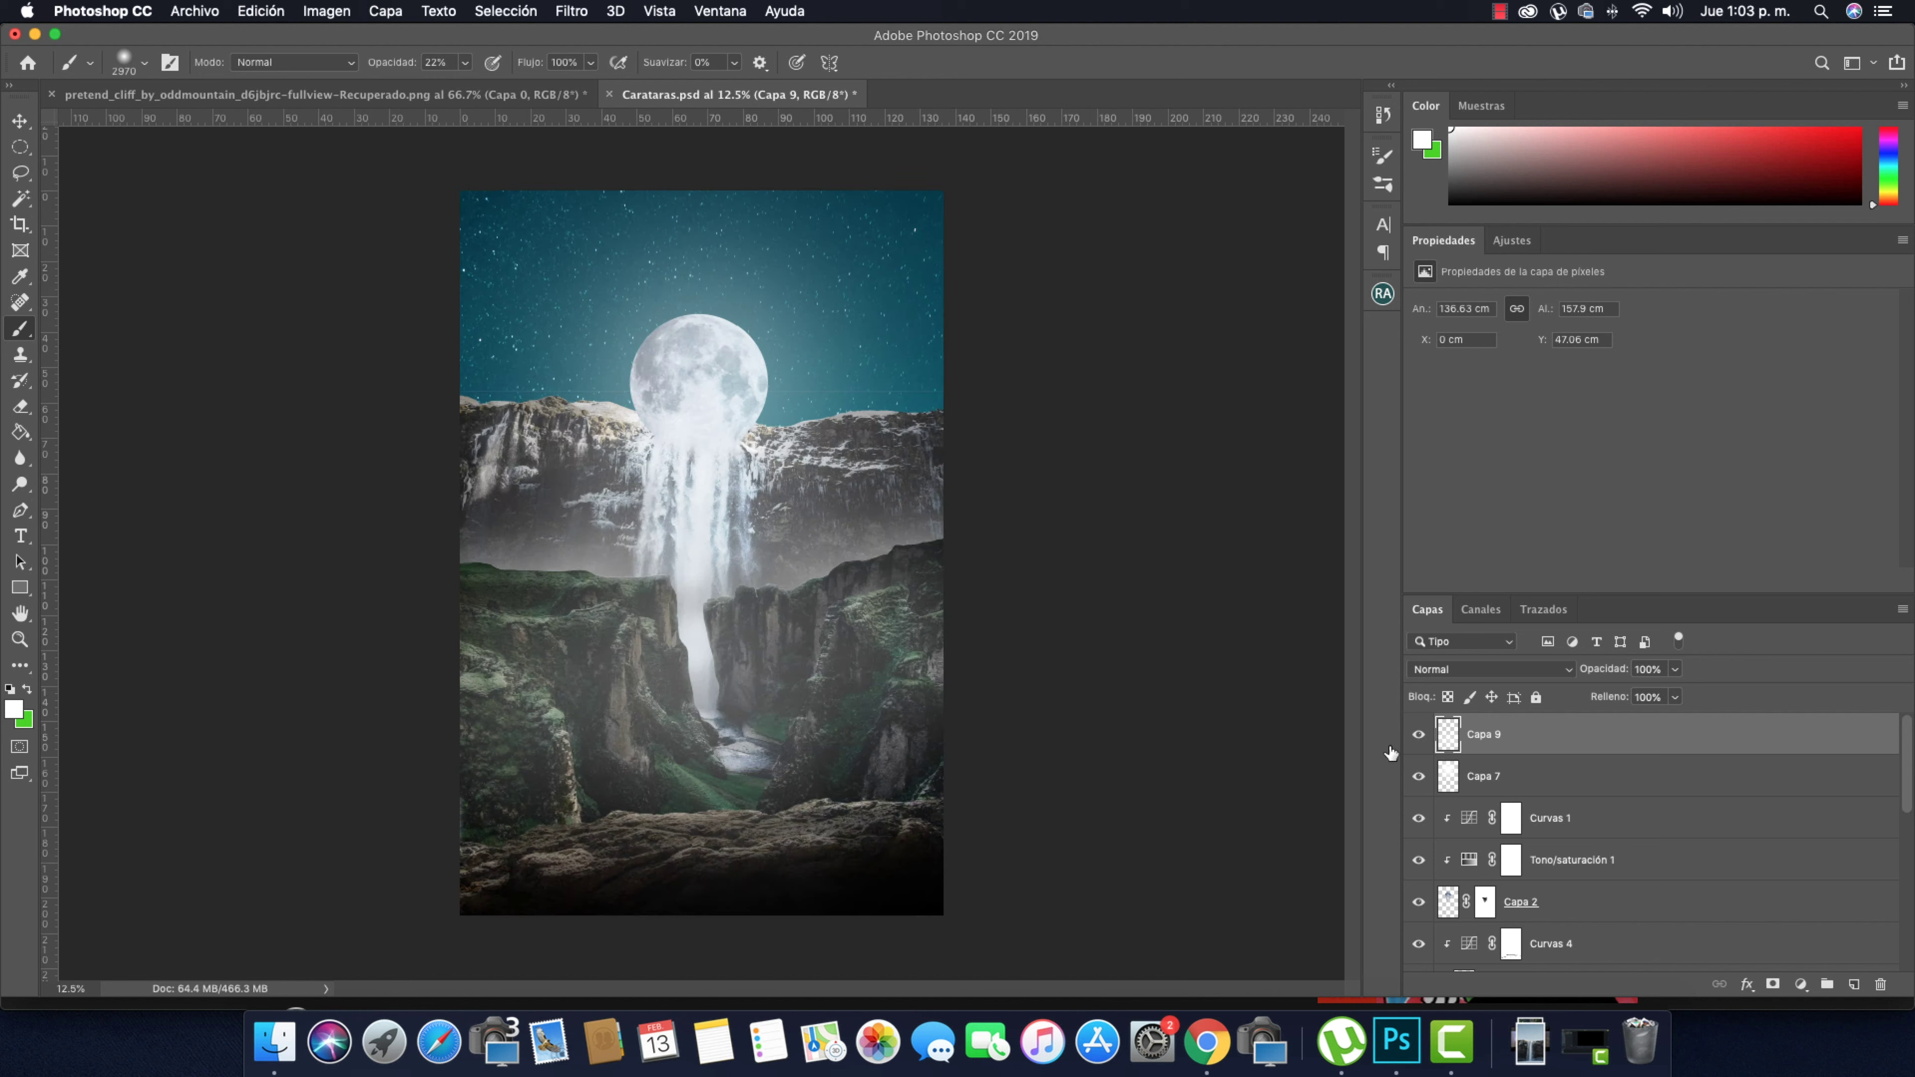
left_click_drag(1675, 669, 1646, 693)
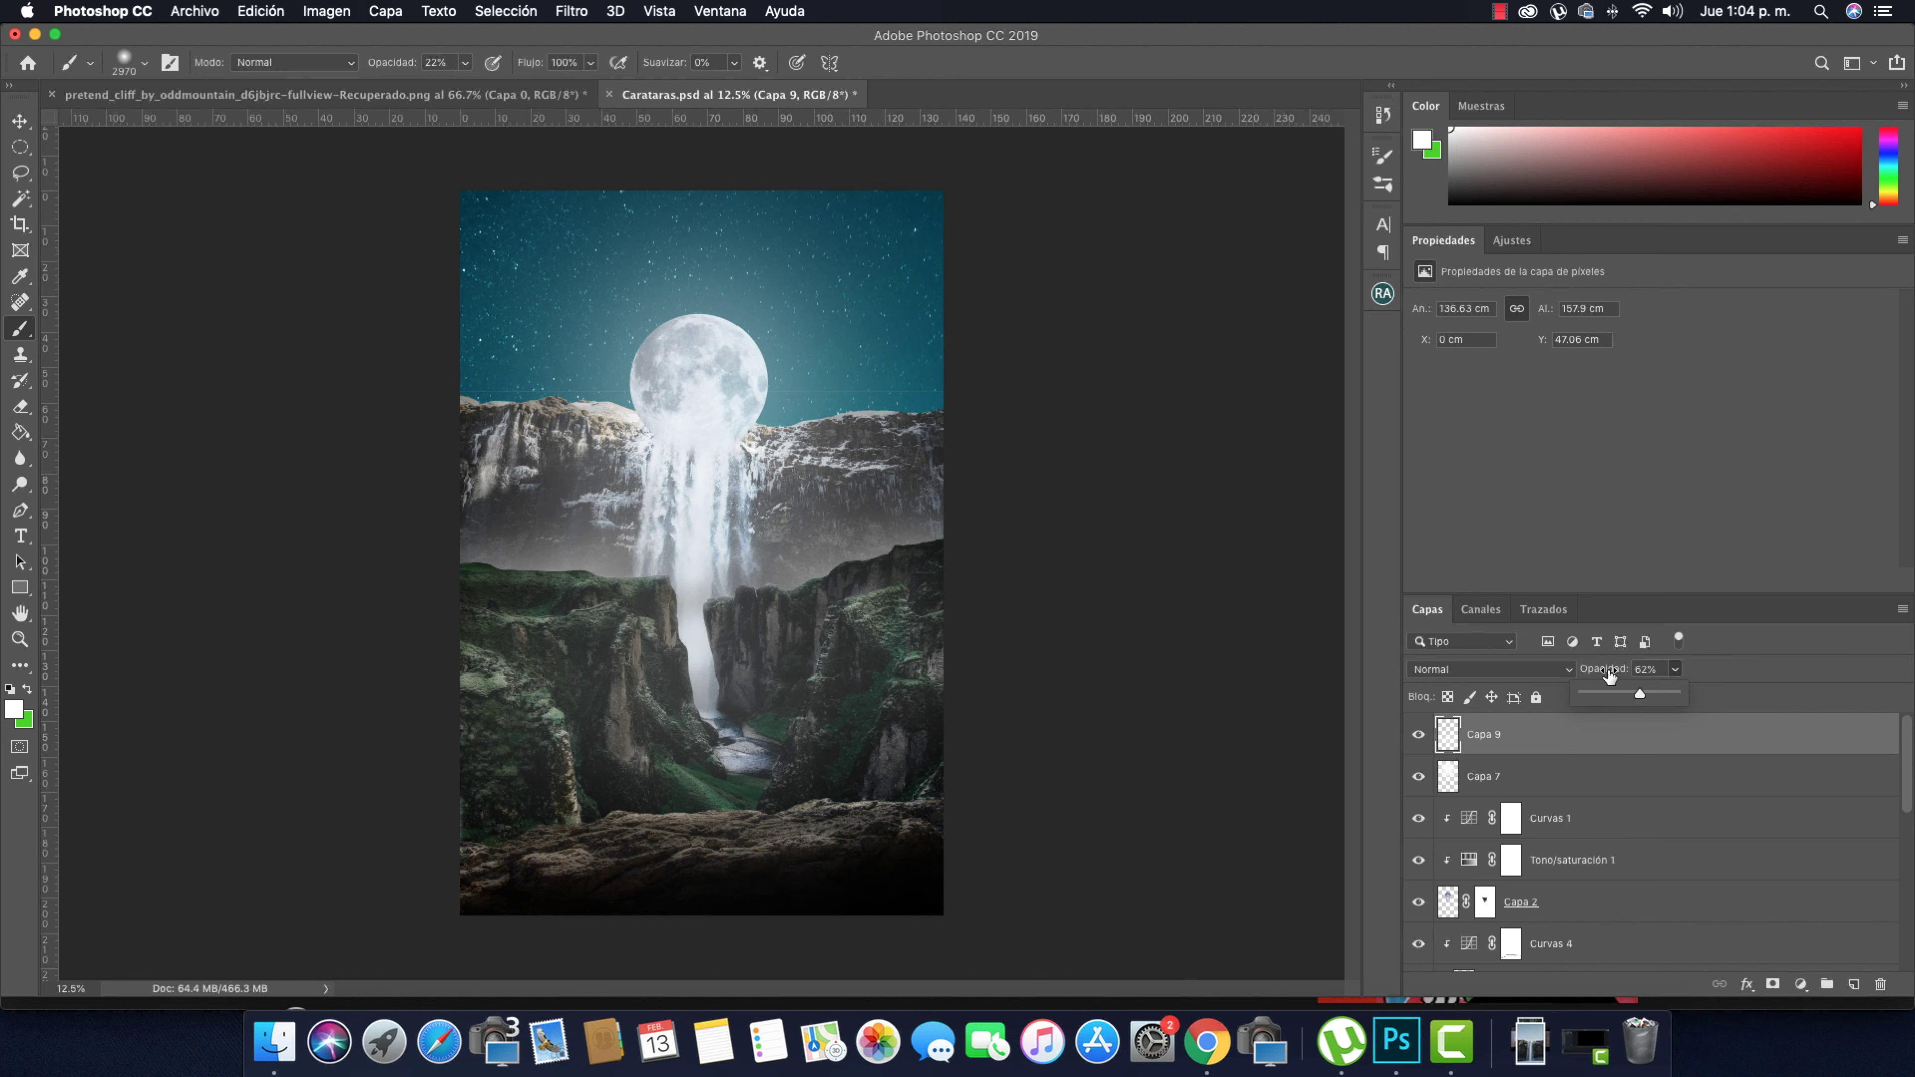
left_click(1538, 670)
left_click(1494, 858)
left_click_drag(1675, 670, 1653, 691)
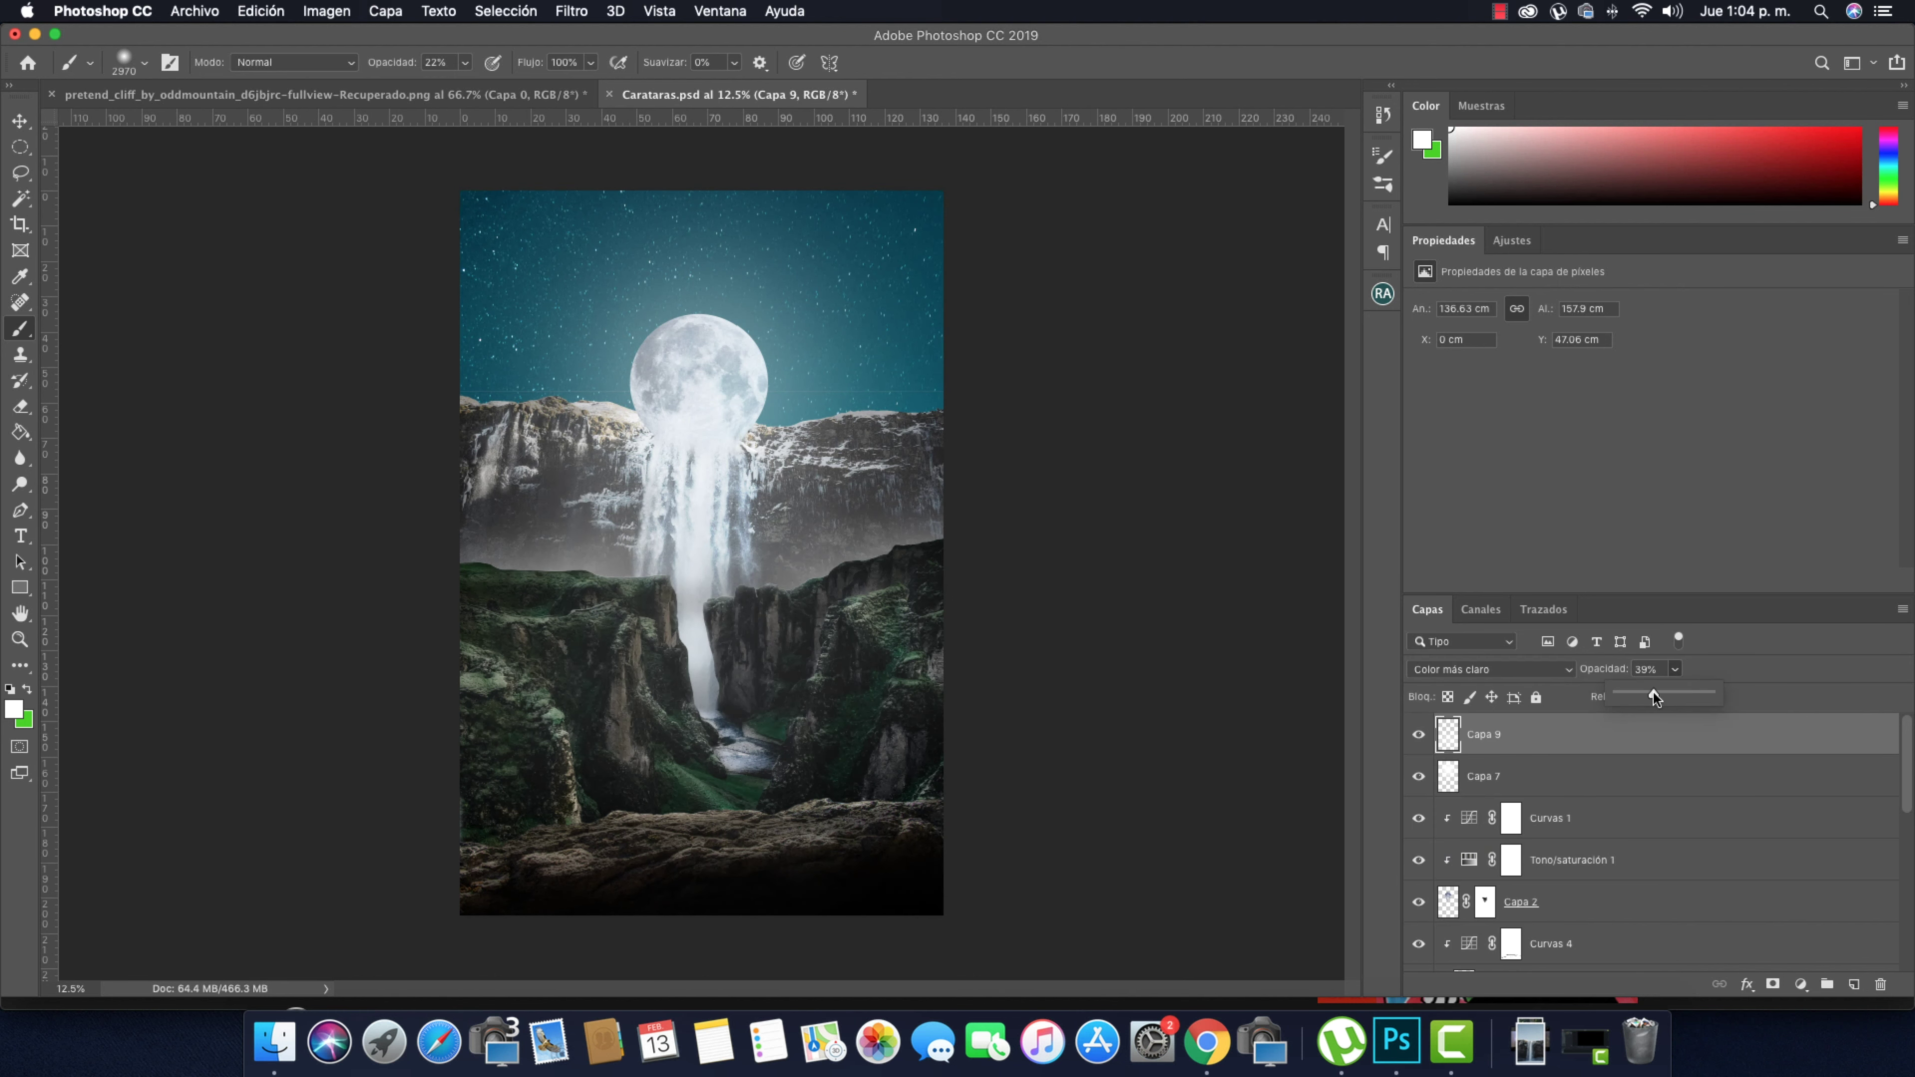
Pick a splatter brush and create a new layer named 'Salpicaduras'
right_click(694, 558)
scroll(875, 785, "down", 10)
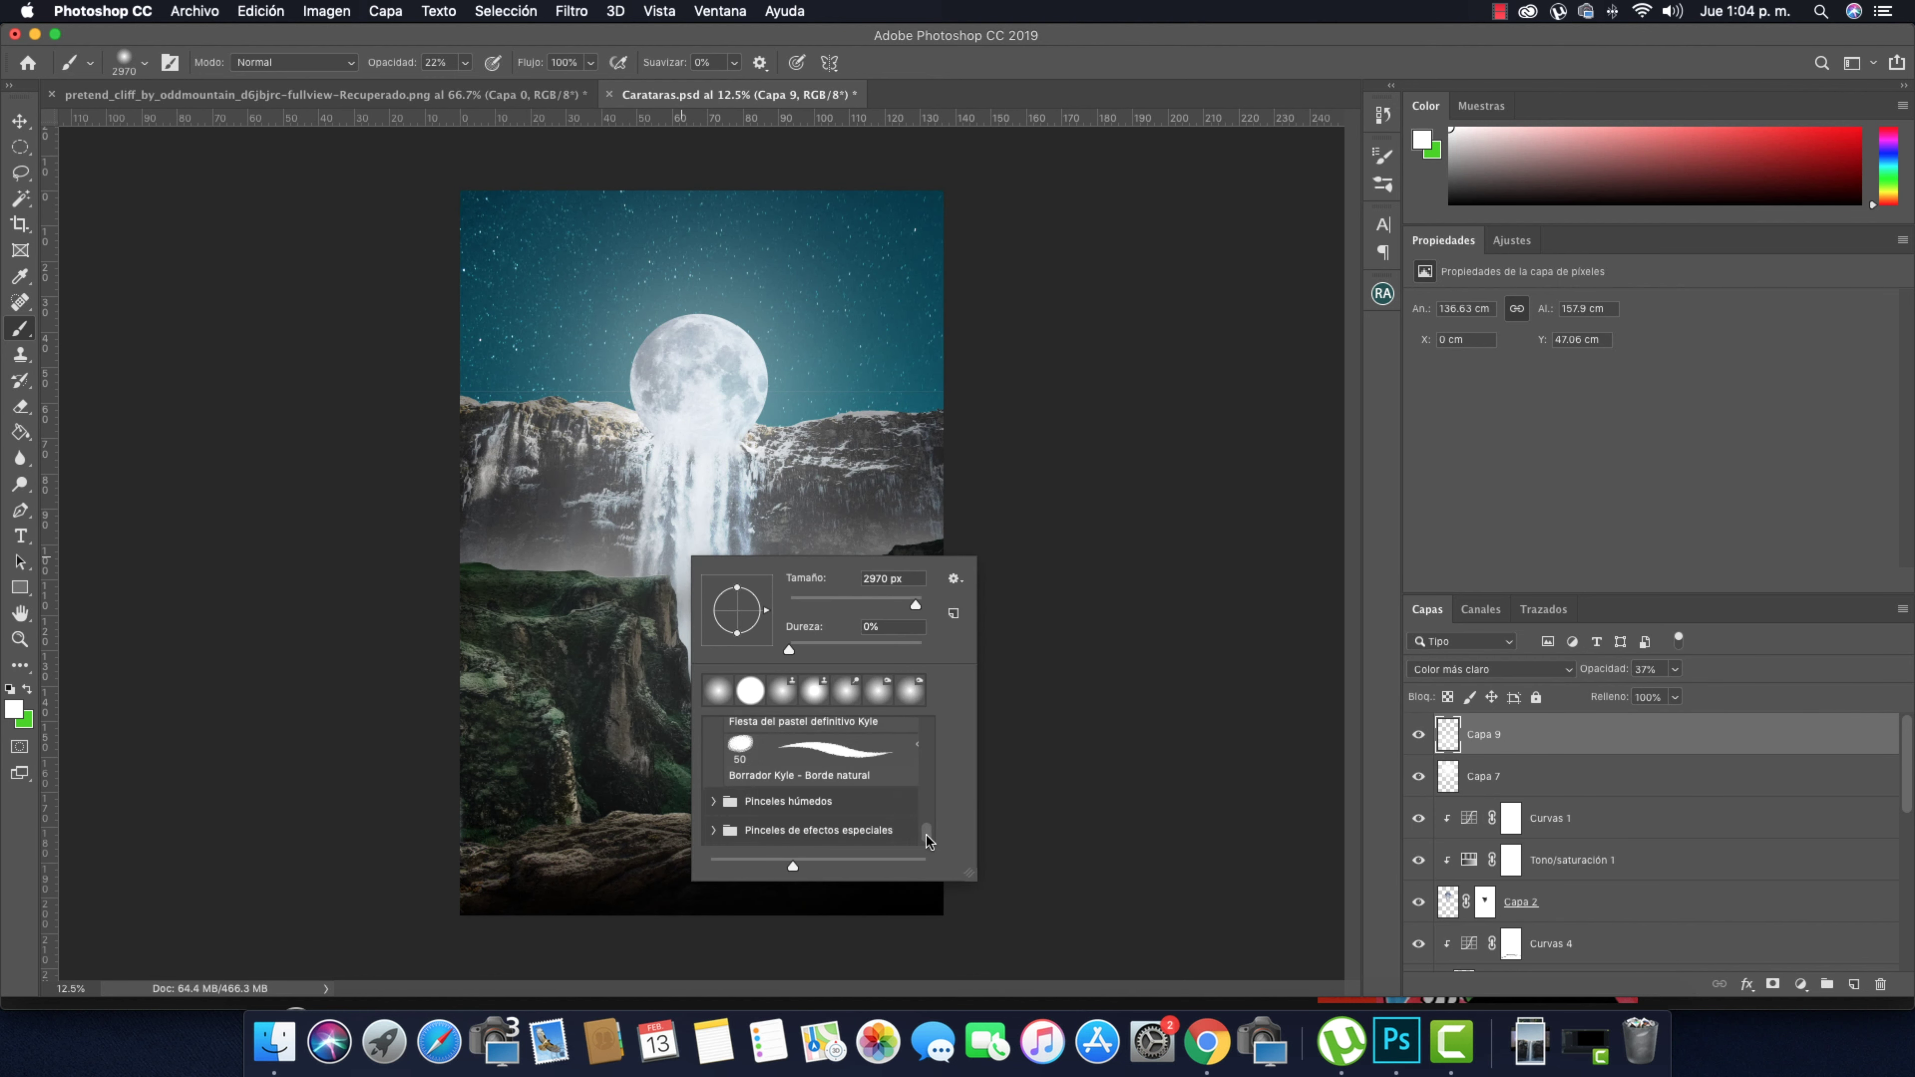
left_click(765, 830)
double_click(765, 800)
key("ctrl+shift+n")
type("Salpicaduras")
key("Return")
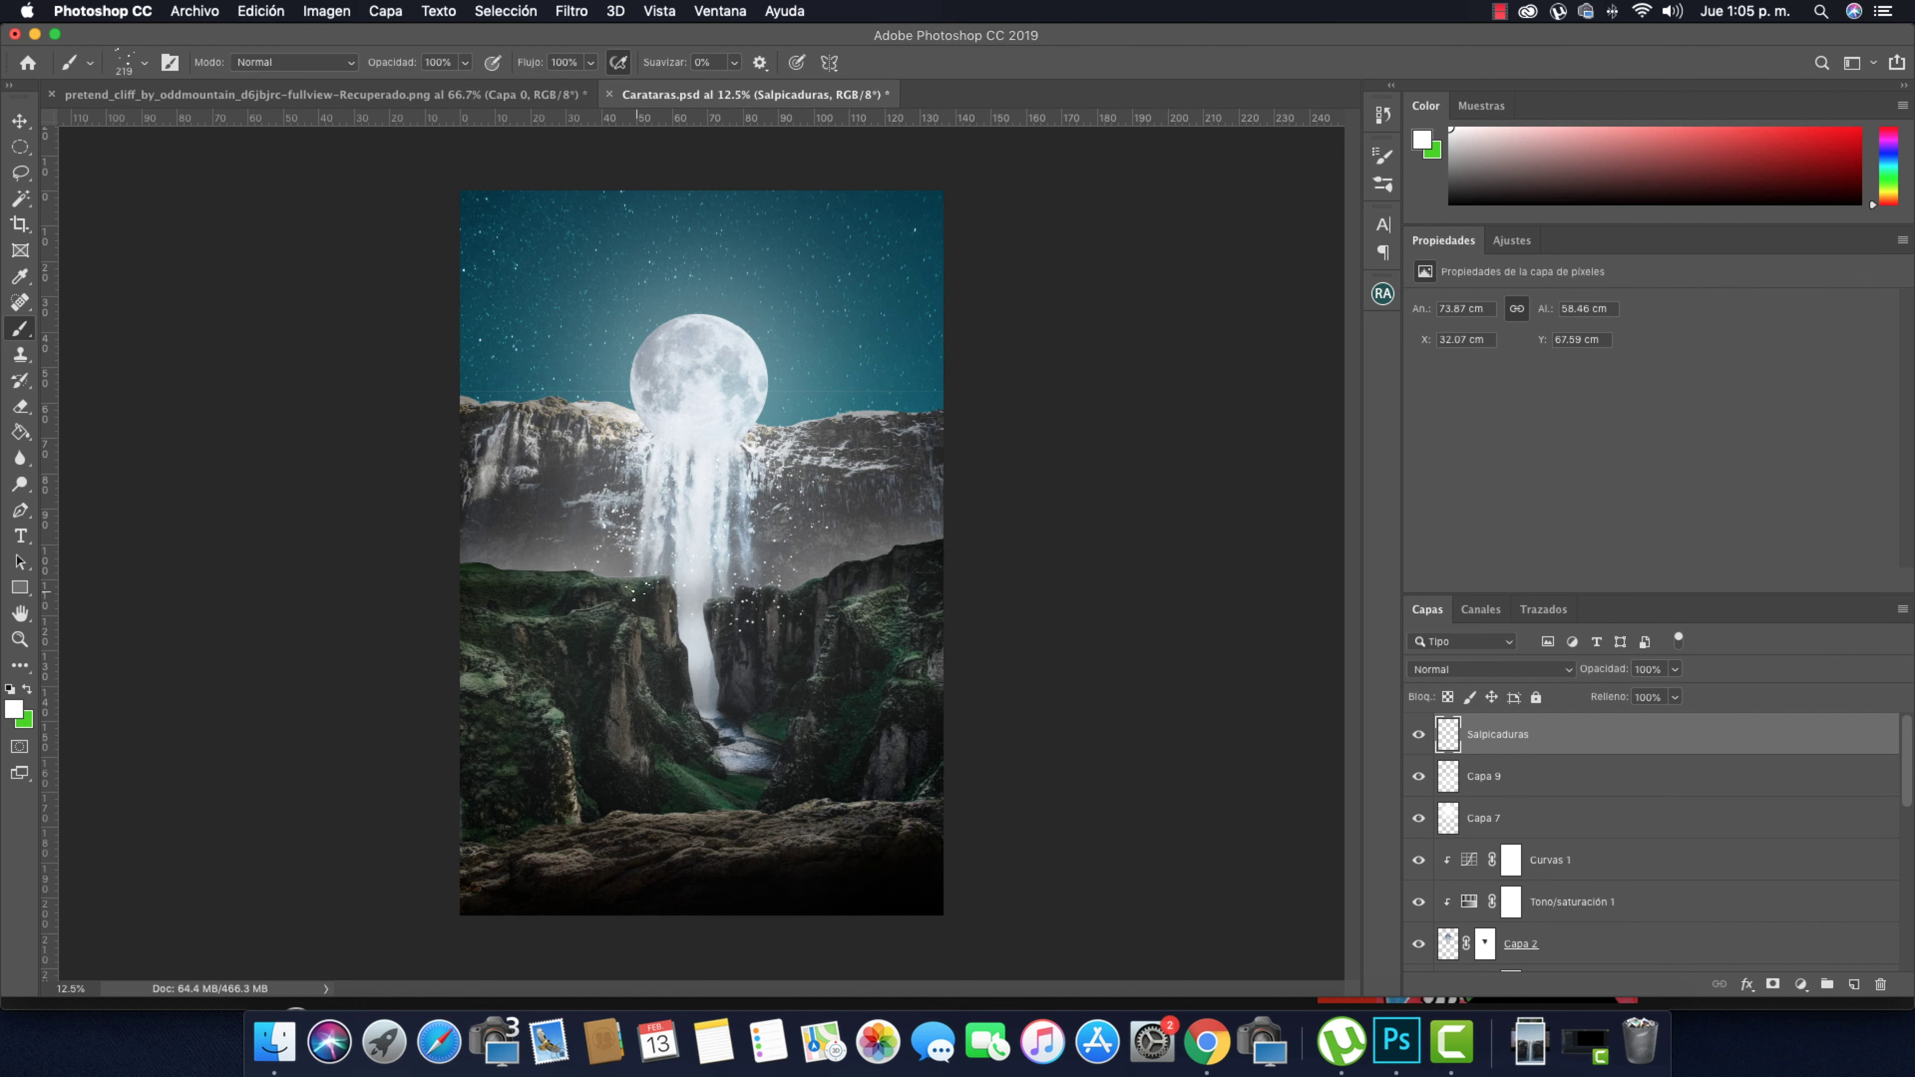
Stretch the splatter layer into a wider trapezoid over the canyon
key("ctrl+t")
left_click_drag(708, 430, 700, 402)
left_click_drag(840, 430, 761, 400)
left_click_drag(839, 638, 948, 804)
left_click_drag(578, 637, 479, 773)
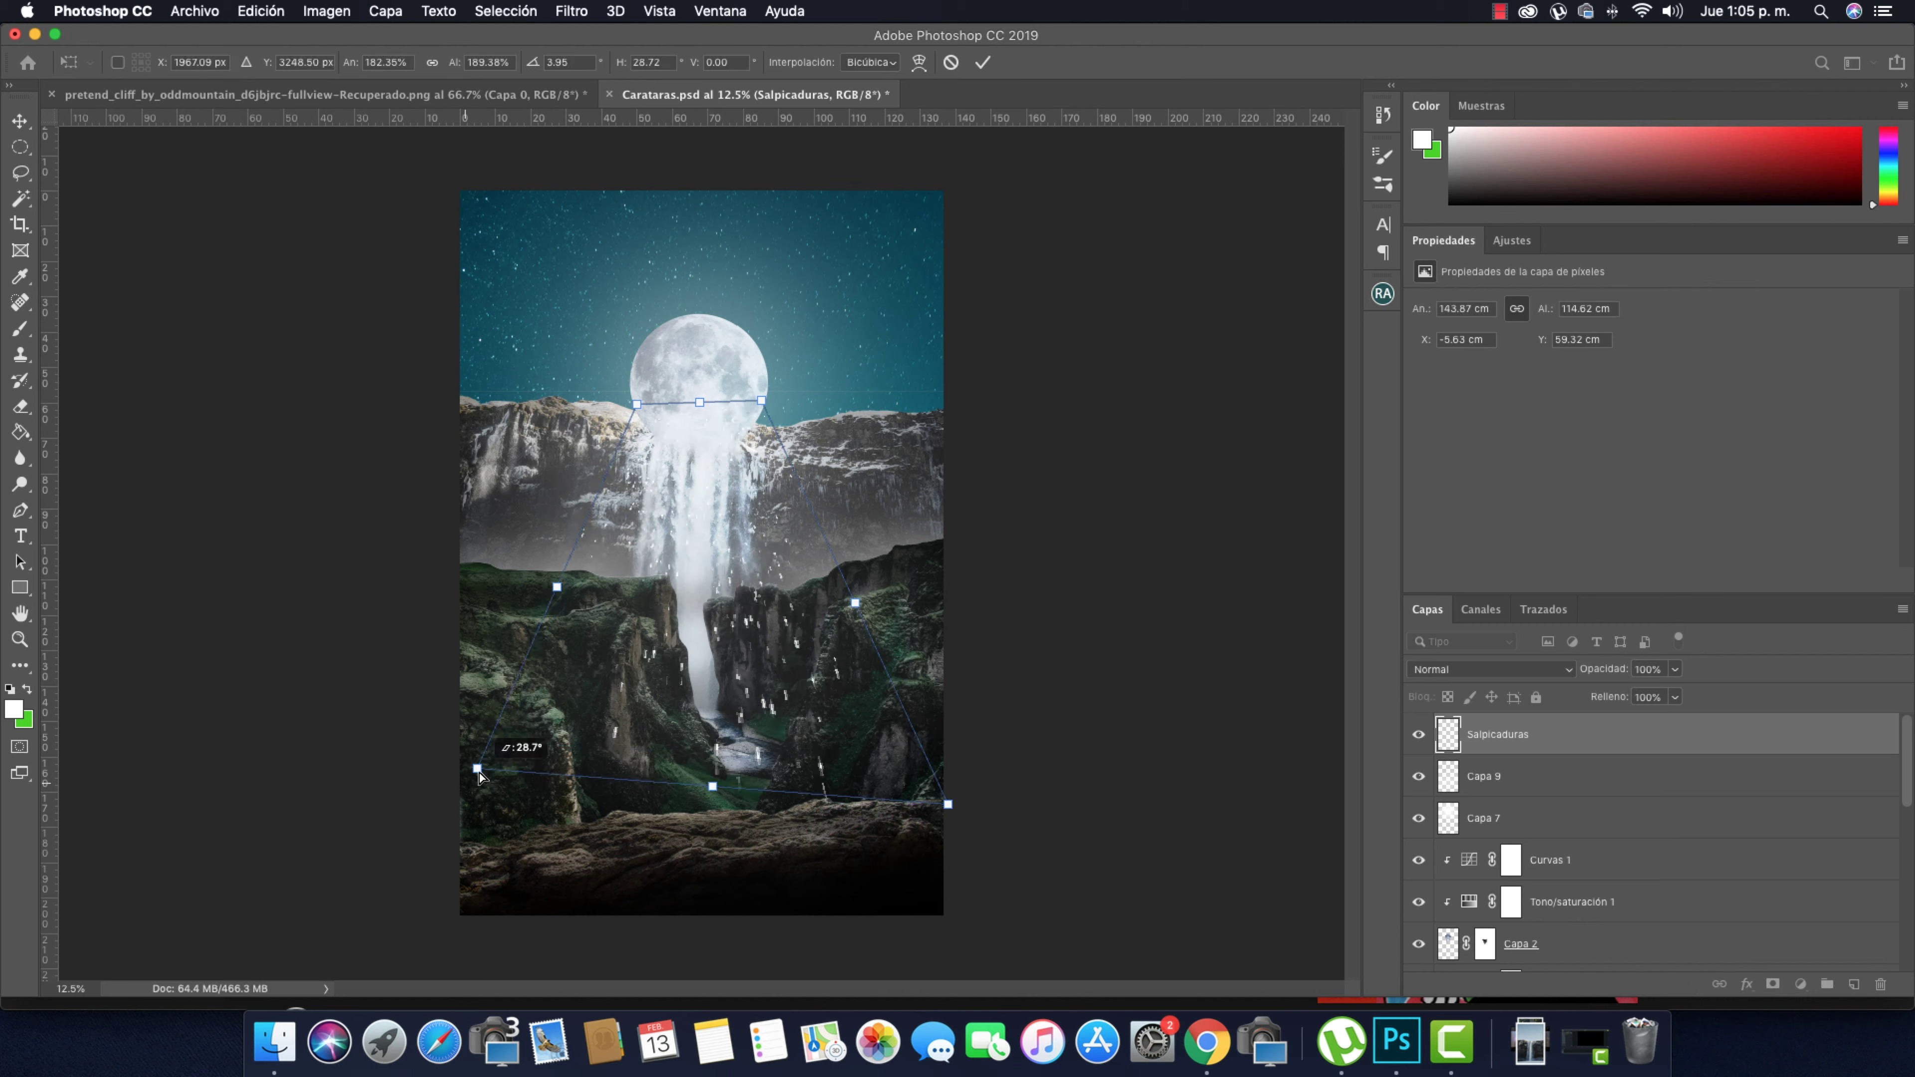
key("Return")
Apply a Gaussian Blur of radius 4.1 to the splash drops
key("super+plus")
left_click(572, 10)
left_click(980, 376)
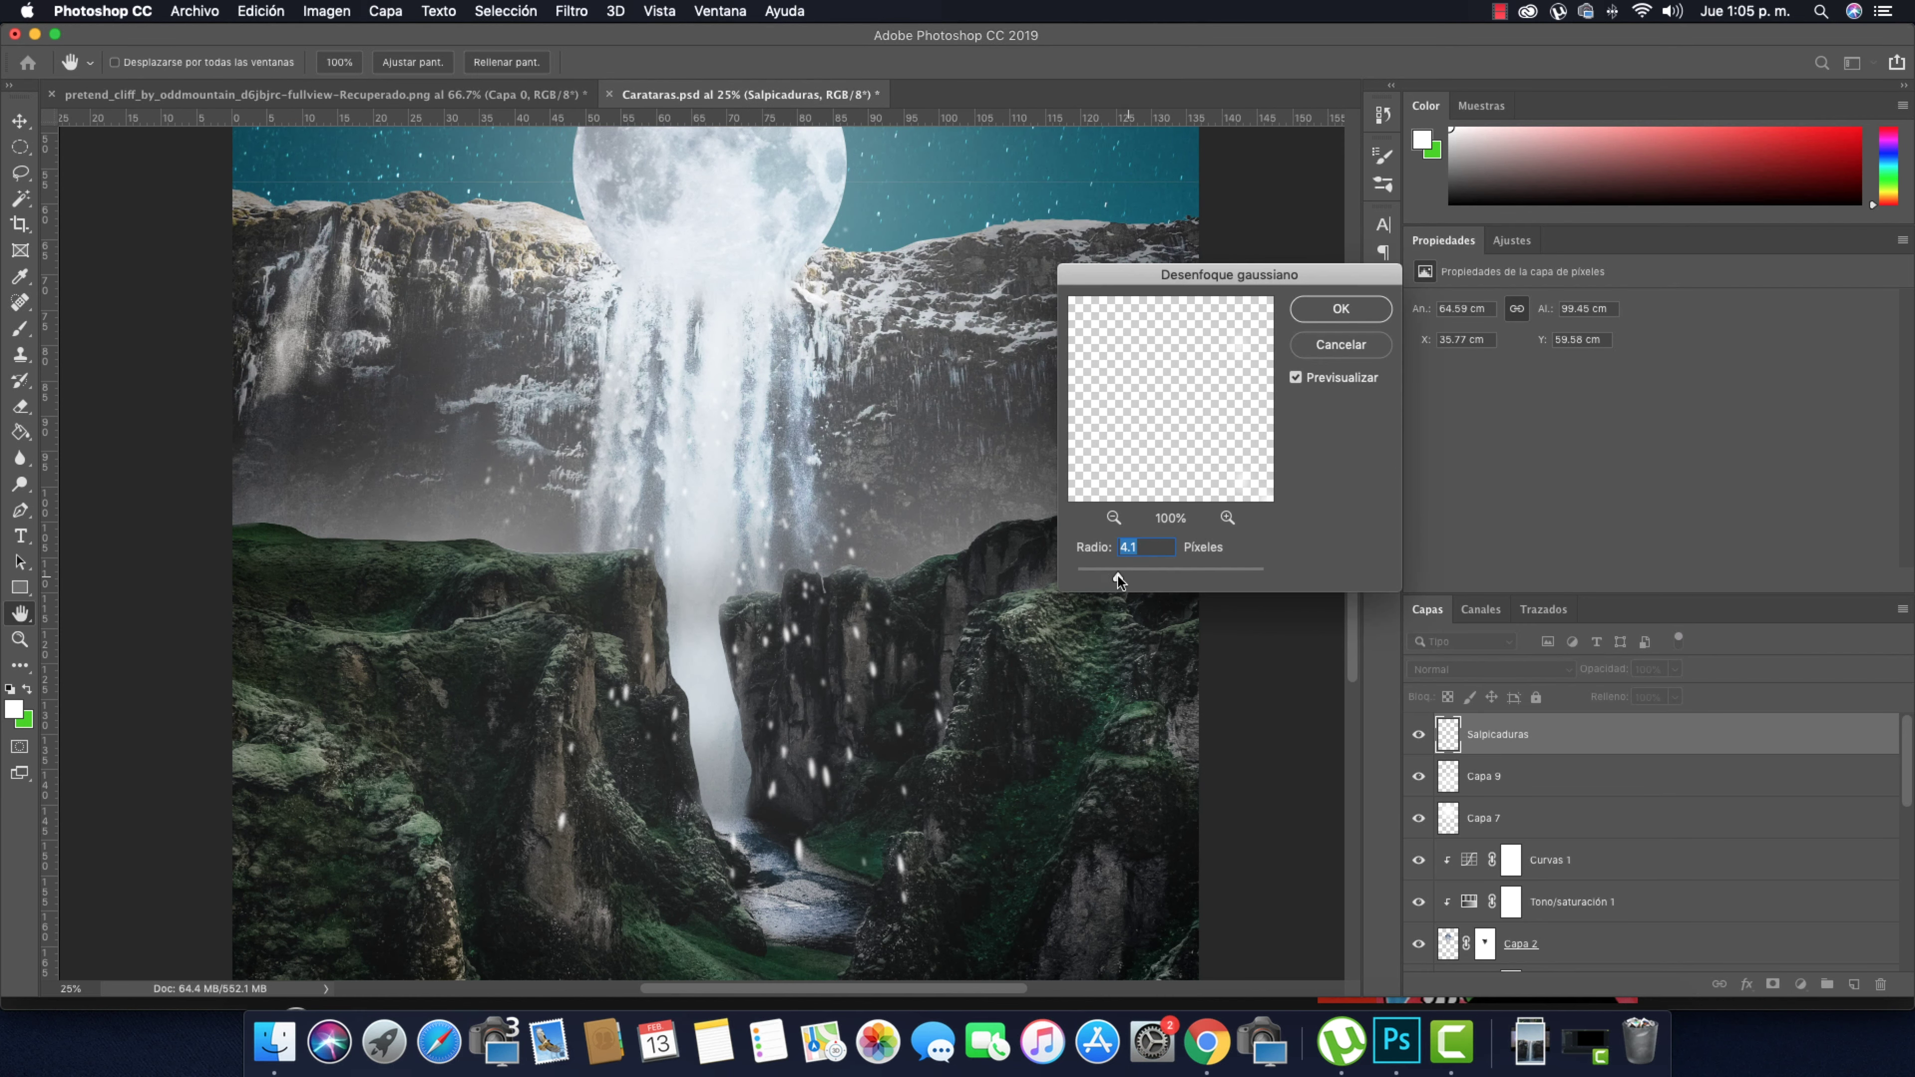
key("Return")
Set the IMG_5994 man photo to 50% opacity and narrow it over the waterfall
key("e")
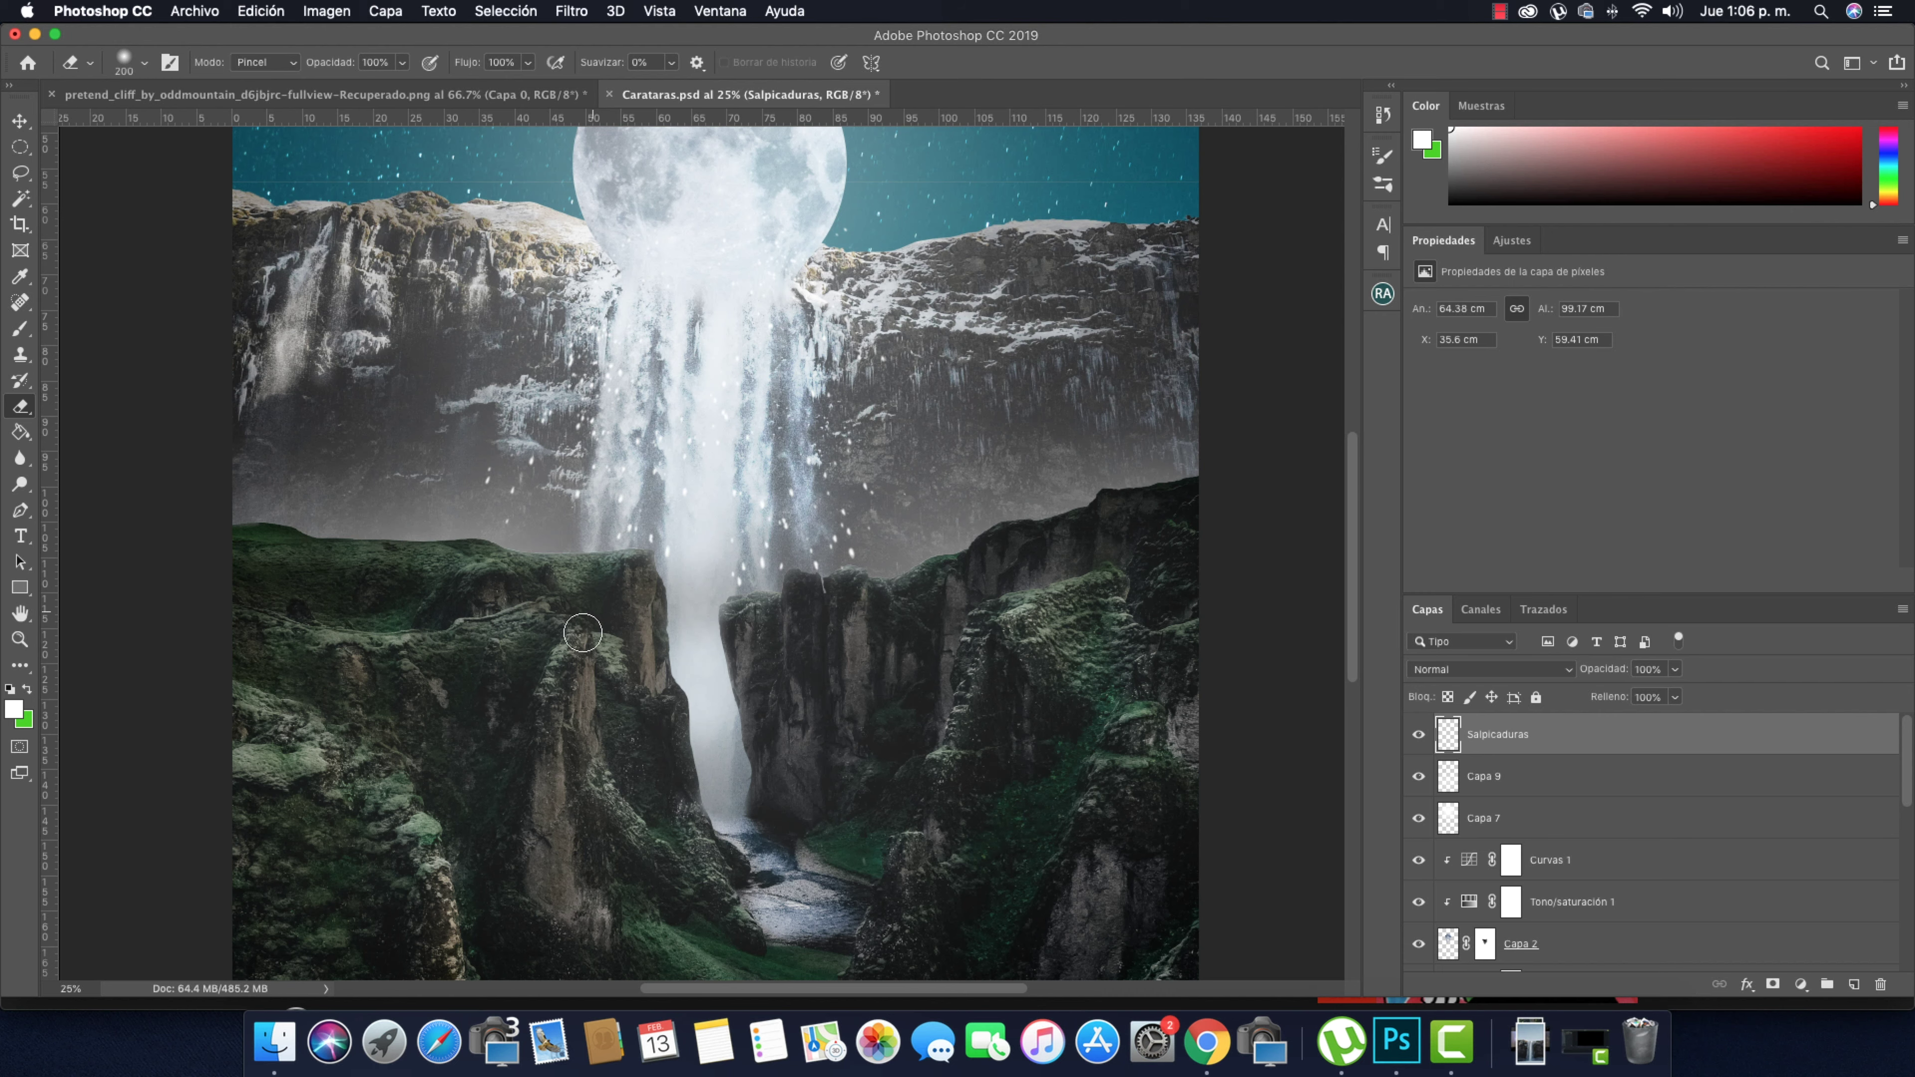
key("b")
key("super+minus")
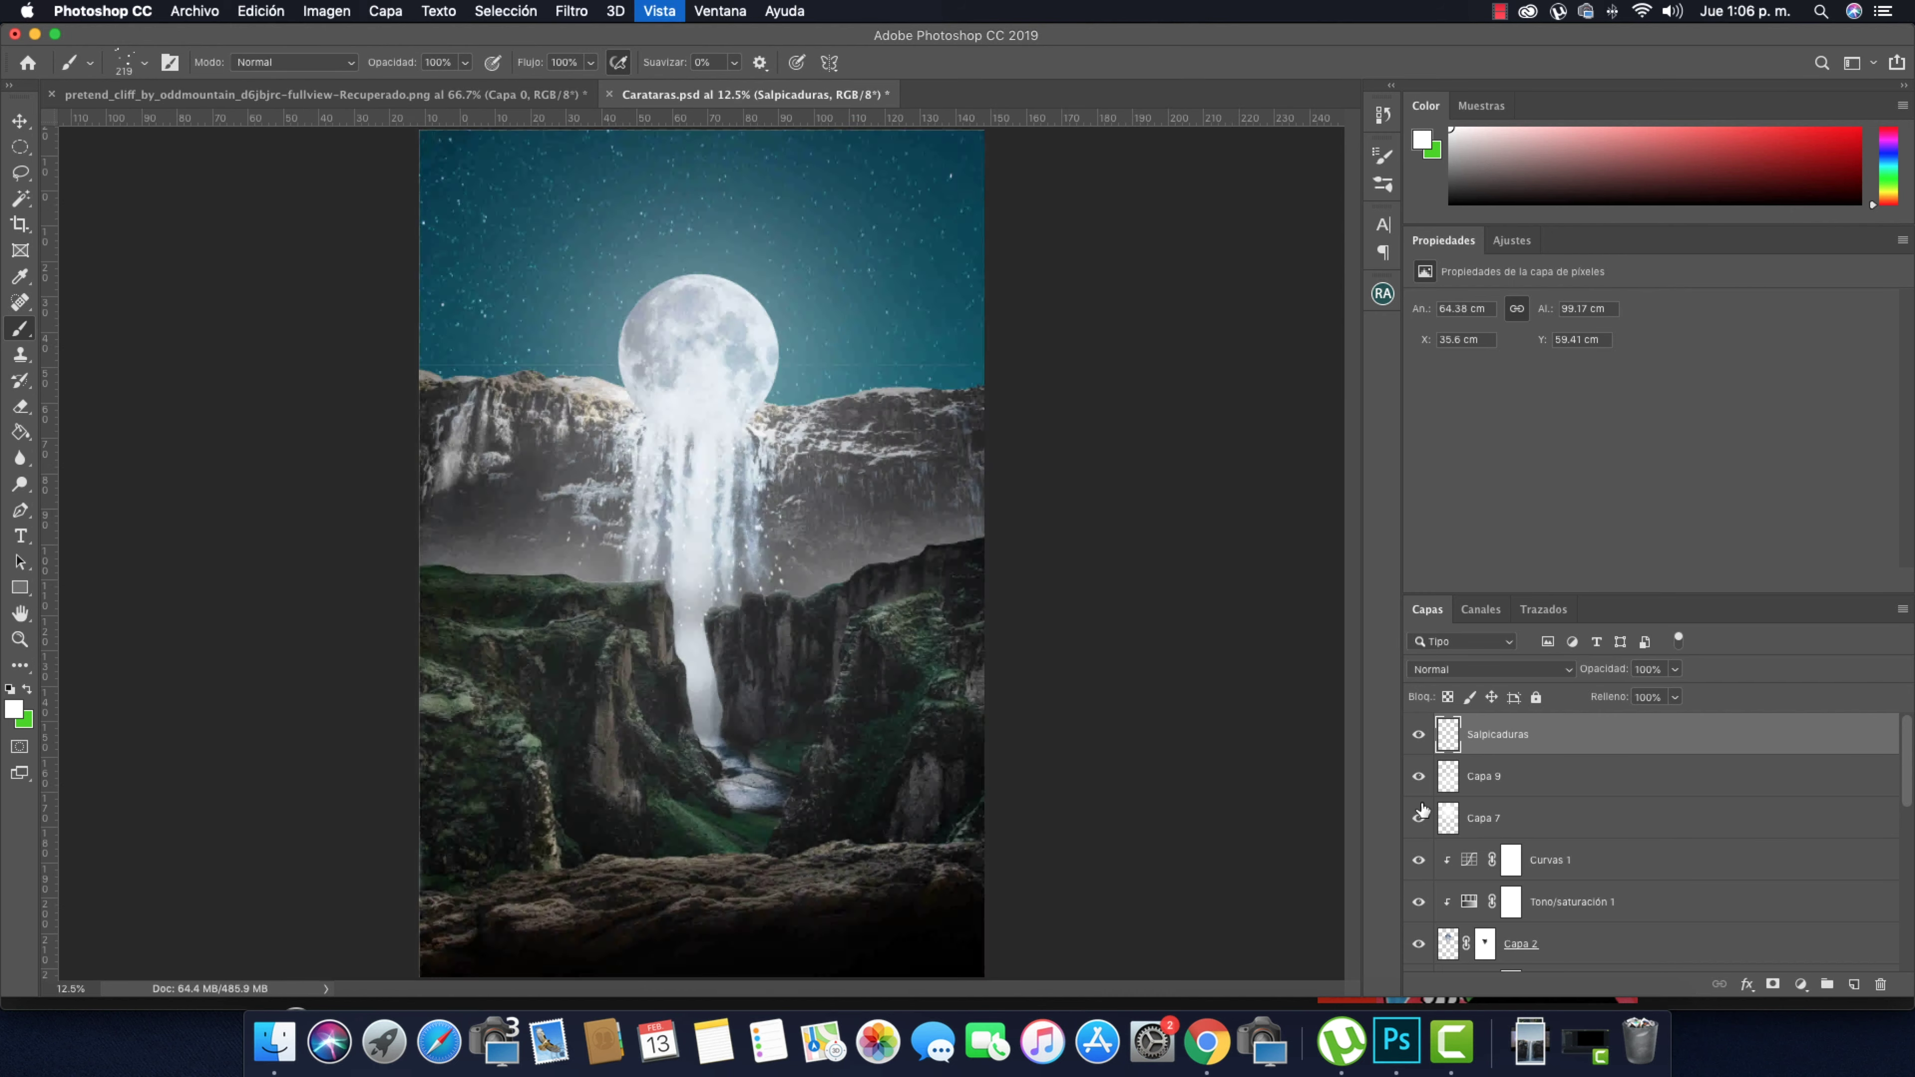
key("5")
key("super+t")
left_click_drag(852, 583, 819, 584)
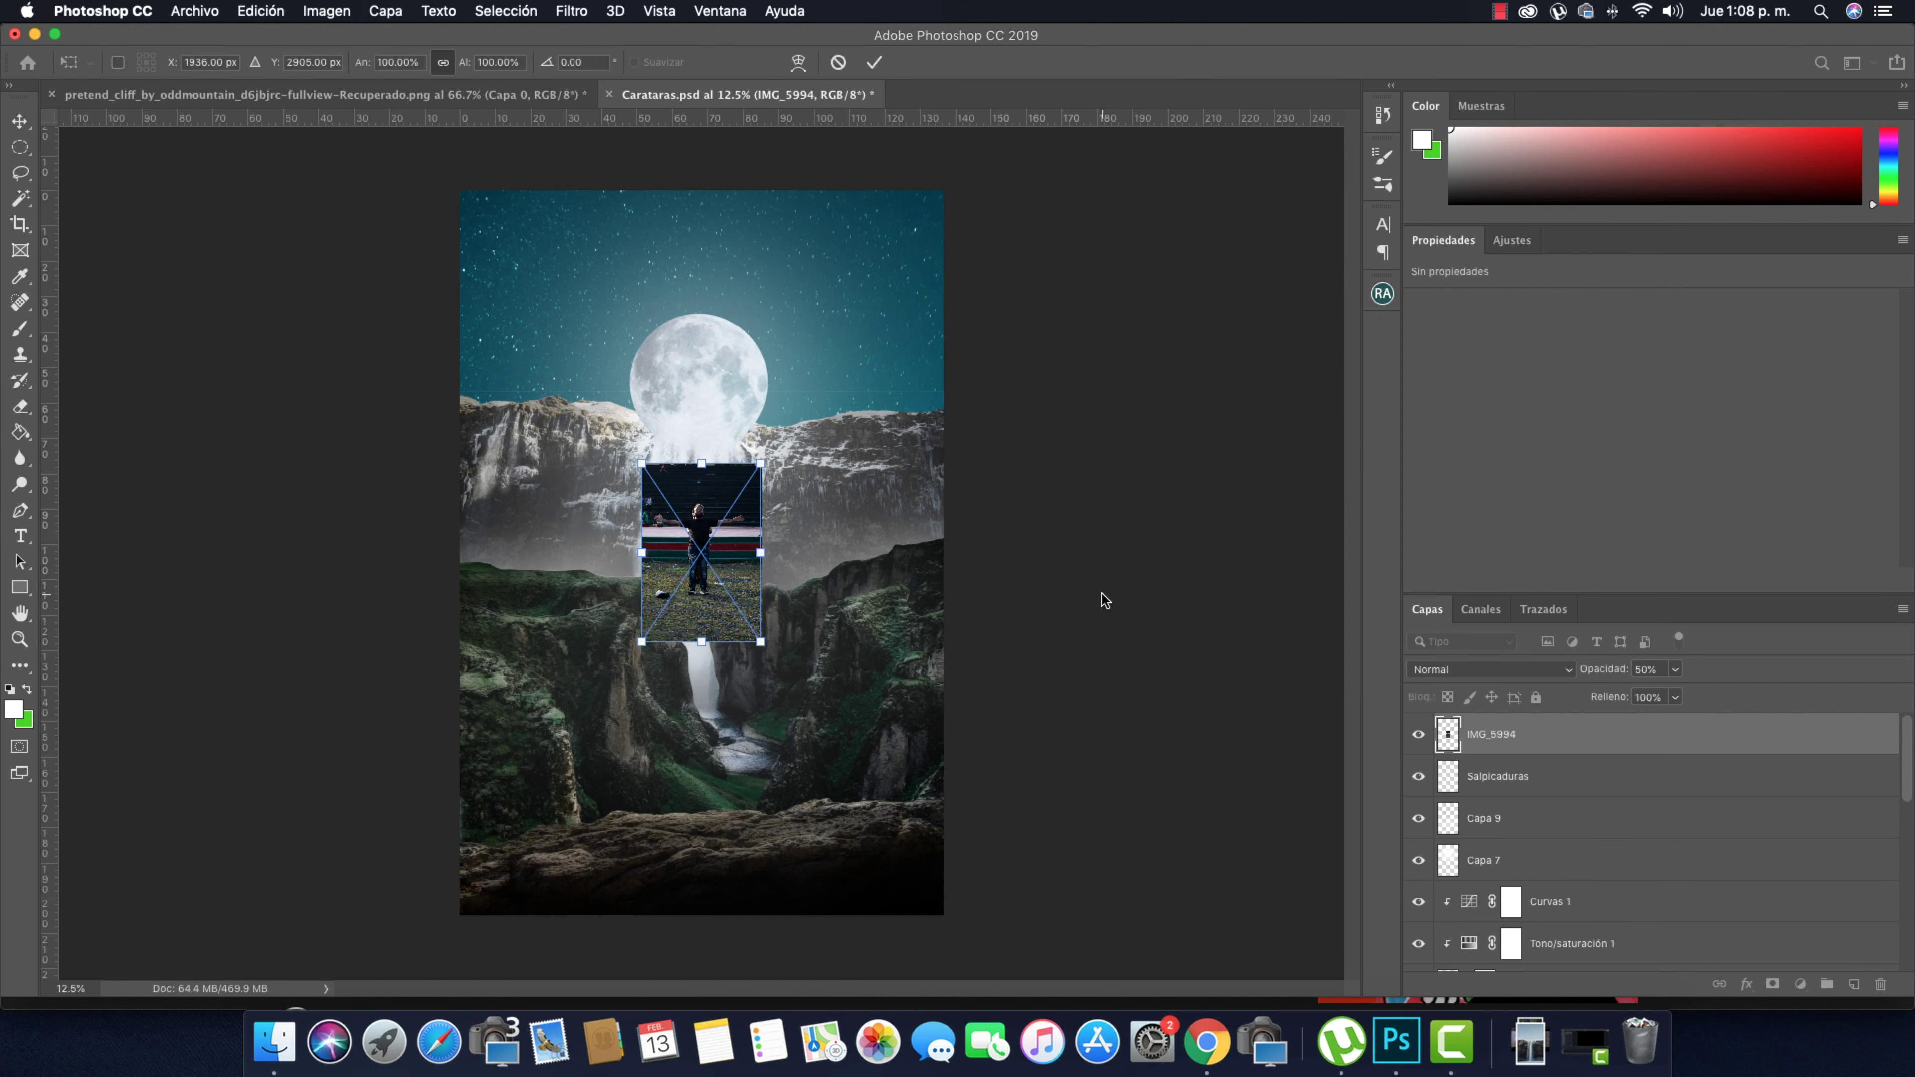
Zoom in and trace the man's shoulder, arm and forearm with the Pen tool
left_click_drag(677, 404, 776, 427)
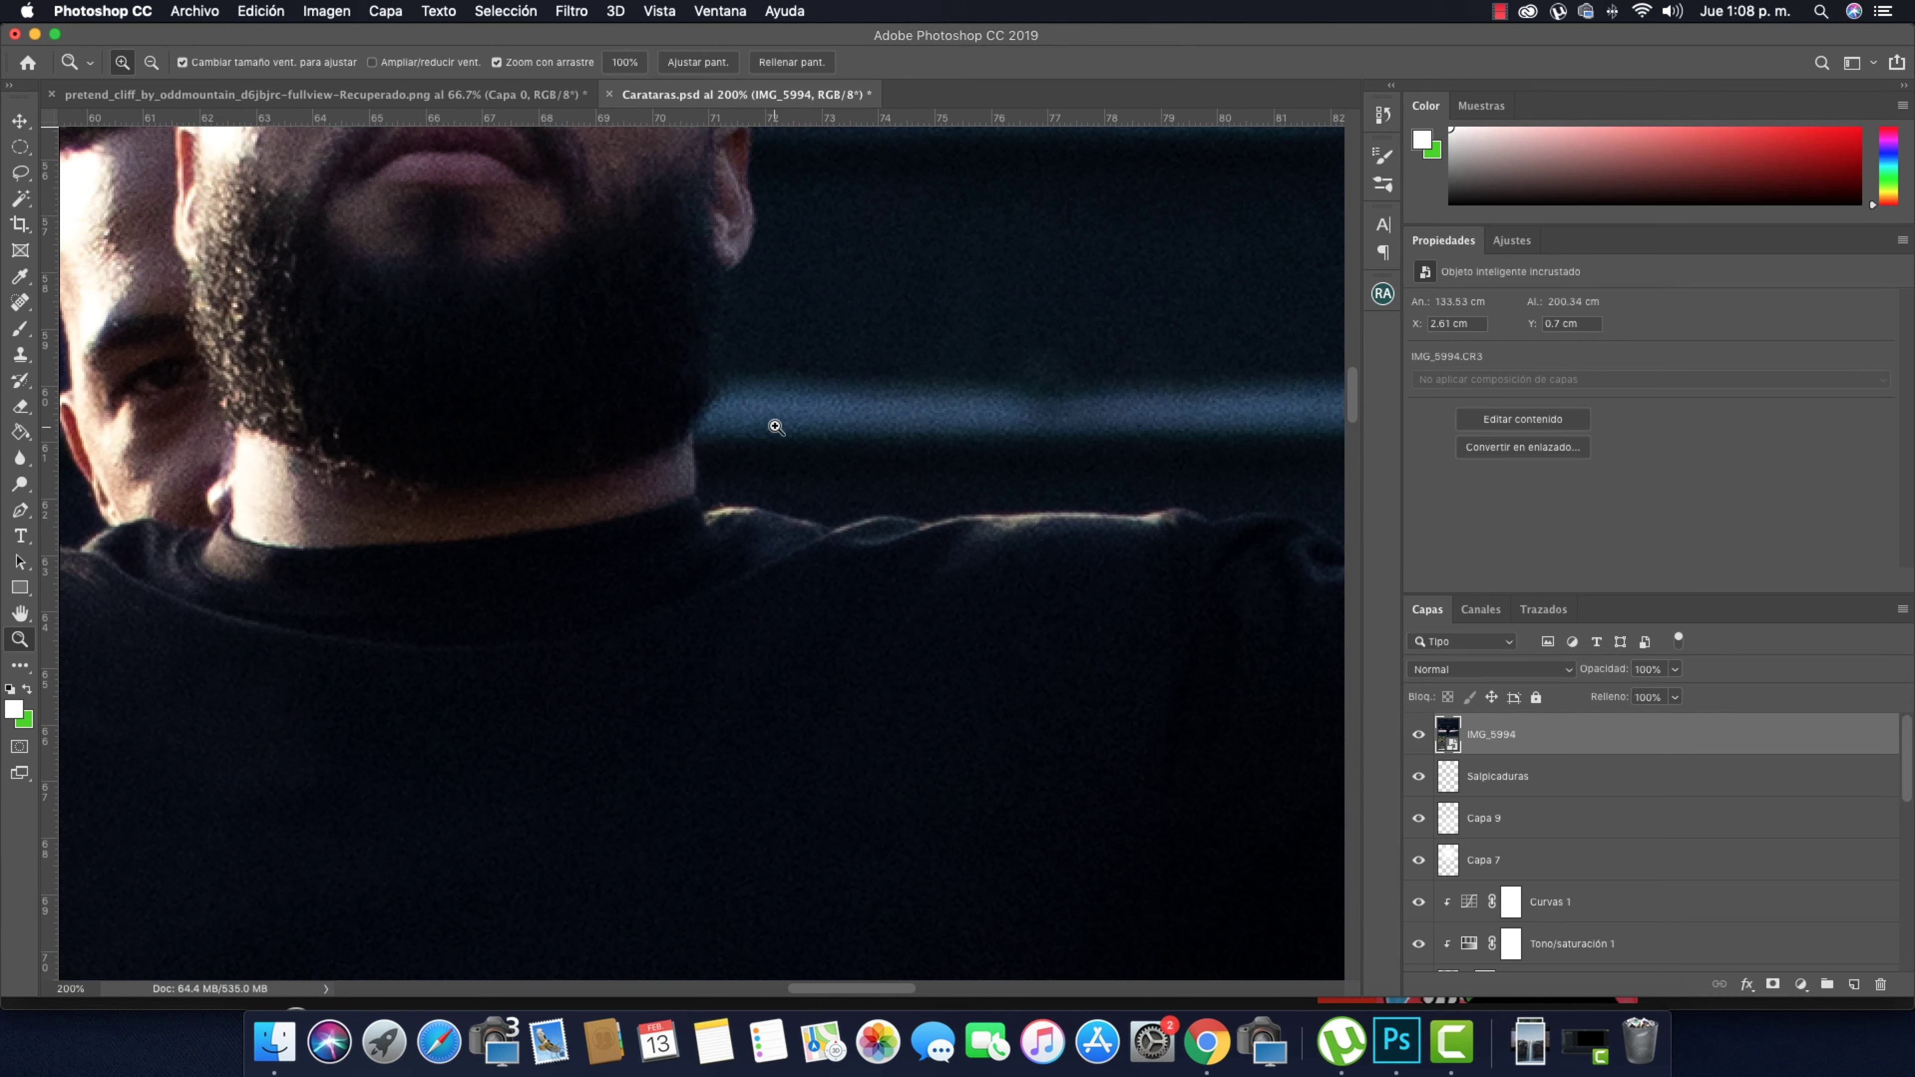
key("p")
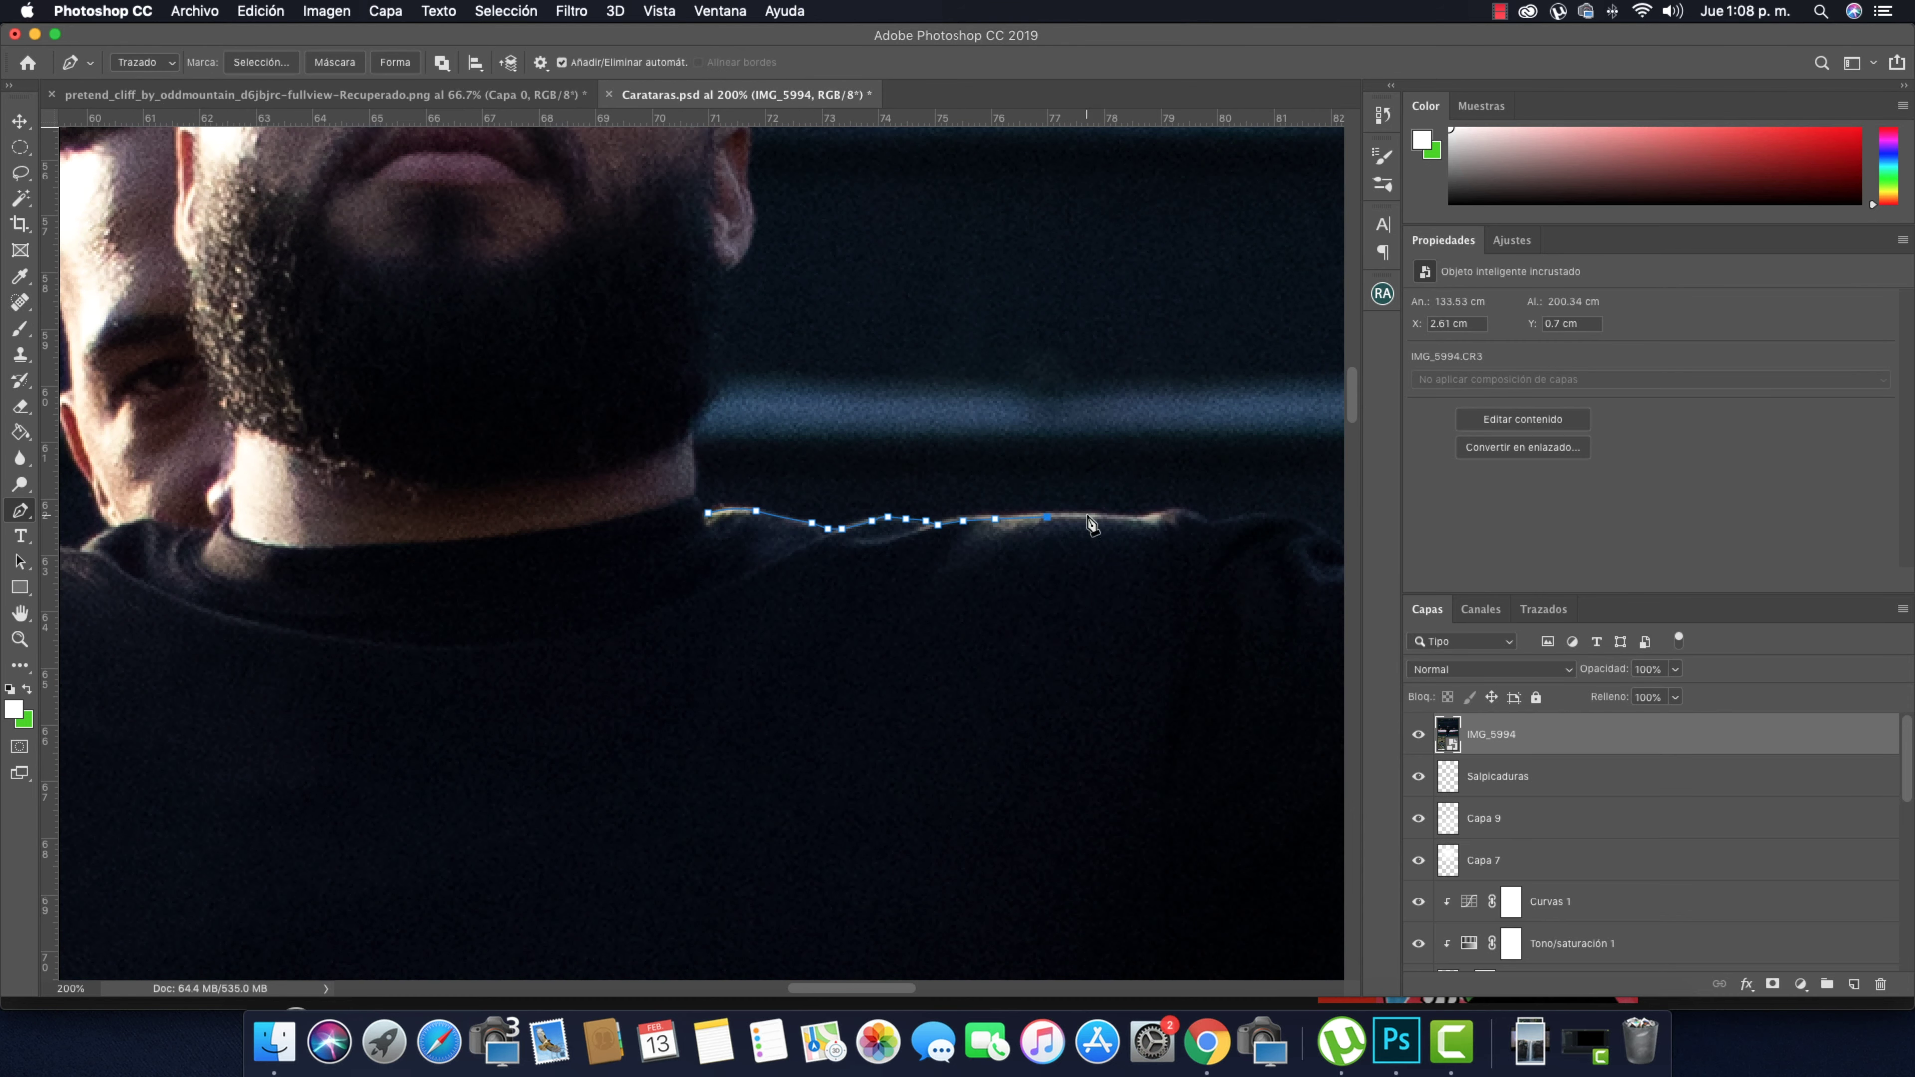
scroll(1055, 526, "right", 10)
left_click(528, 455)
left_click(581, 481)
left_click(611, 509)
scroll(905, 533, "right", 5)
left_click(663, 465)
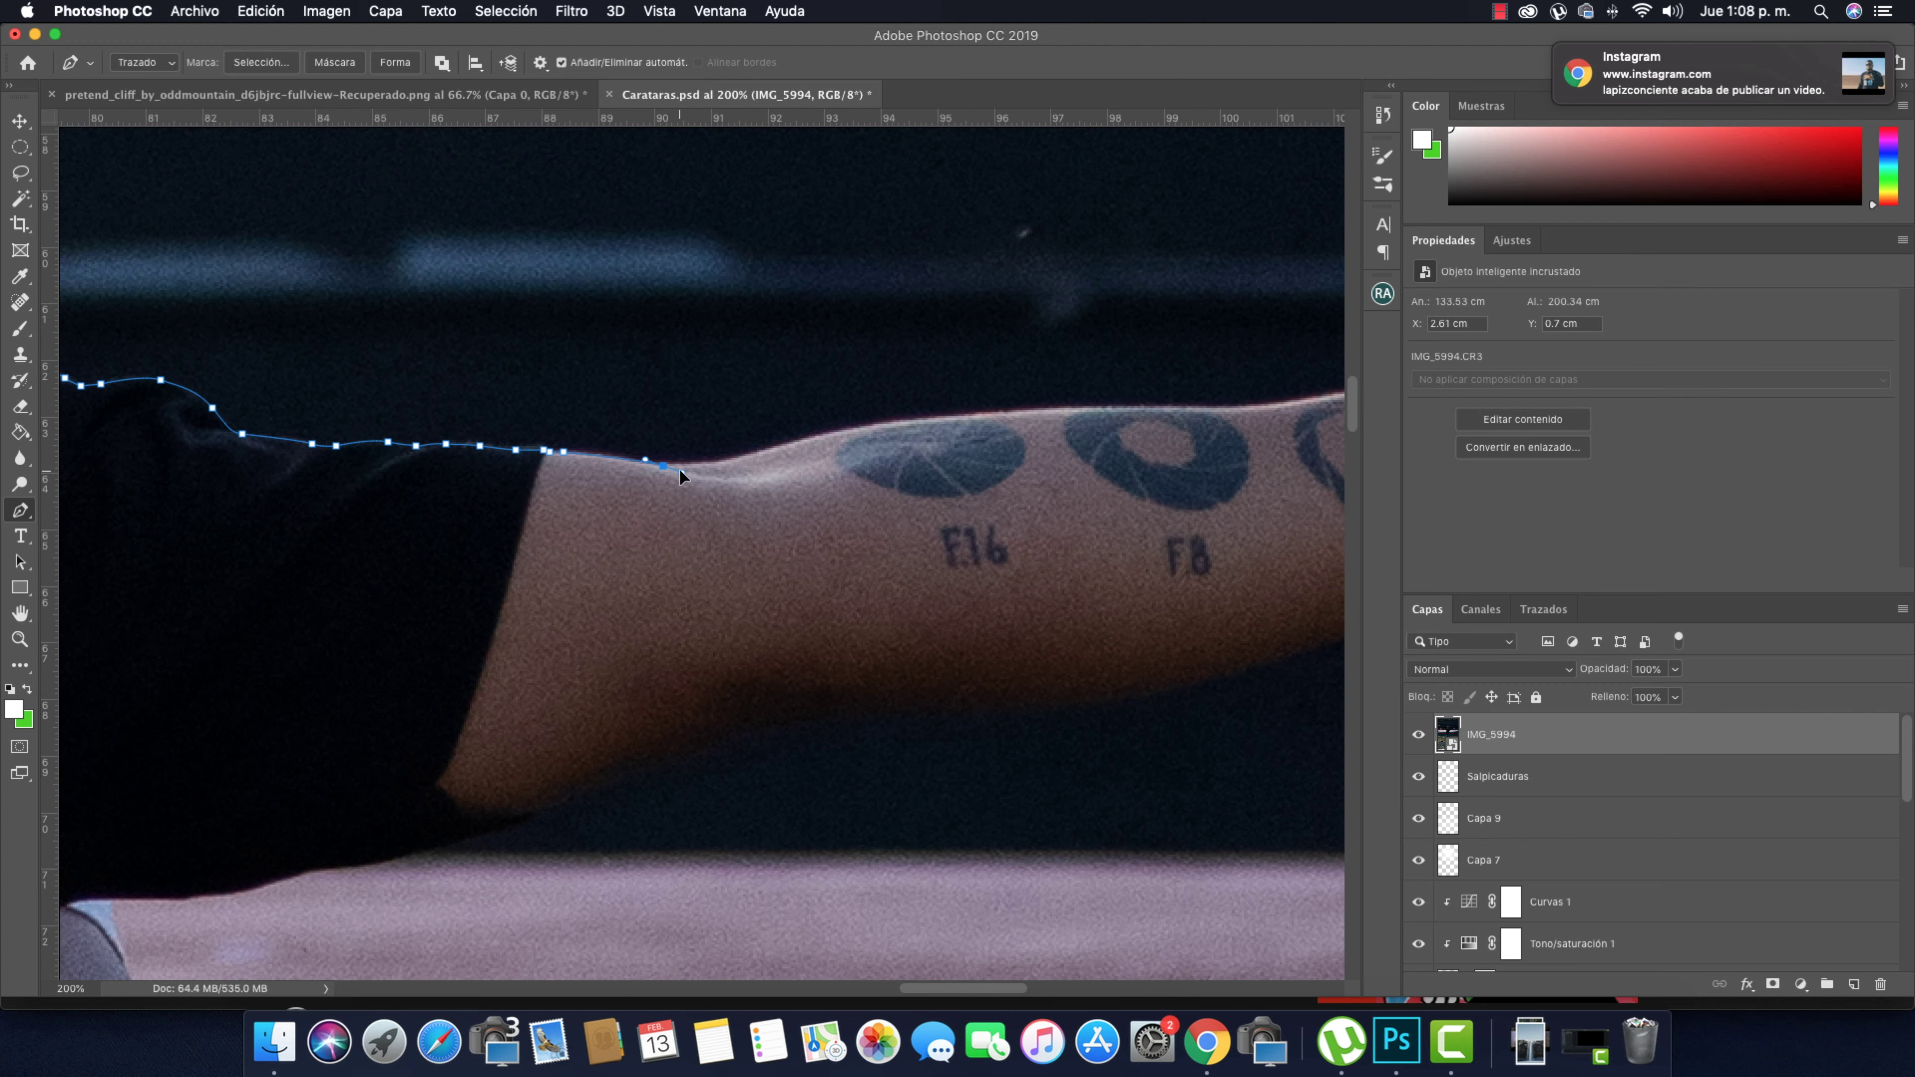
scroll(905, 434, "right", 8)
left_click(479, 416)
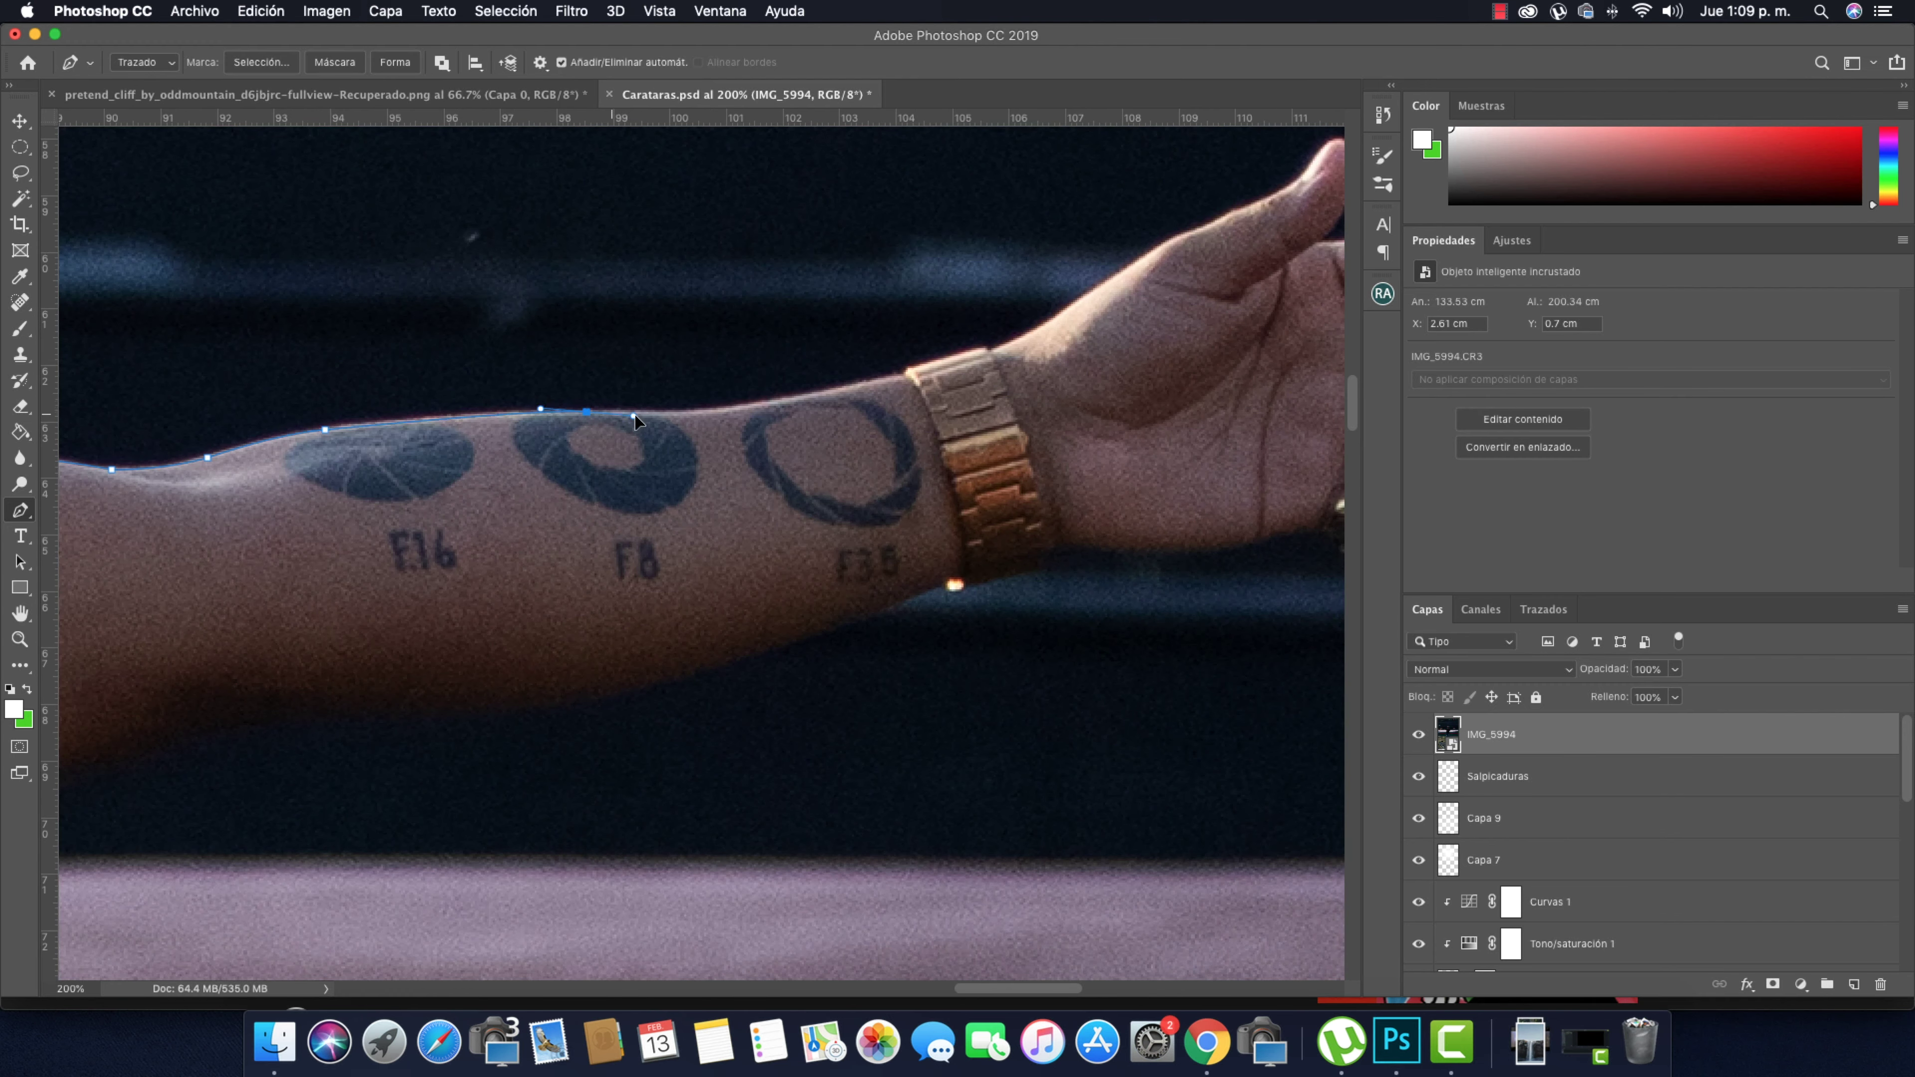
left_click(585, 419)
scroll(426, 434, "right", 4)
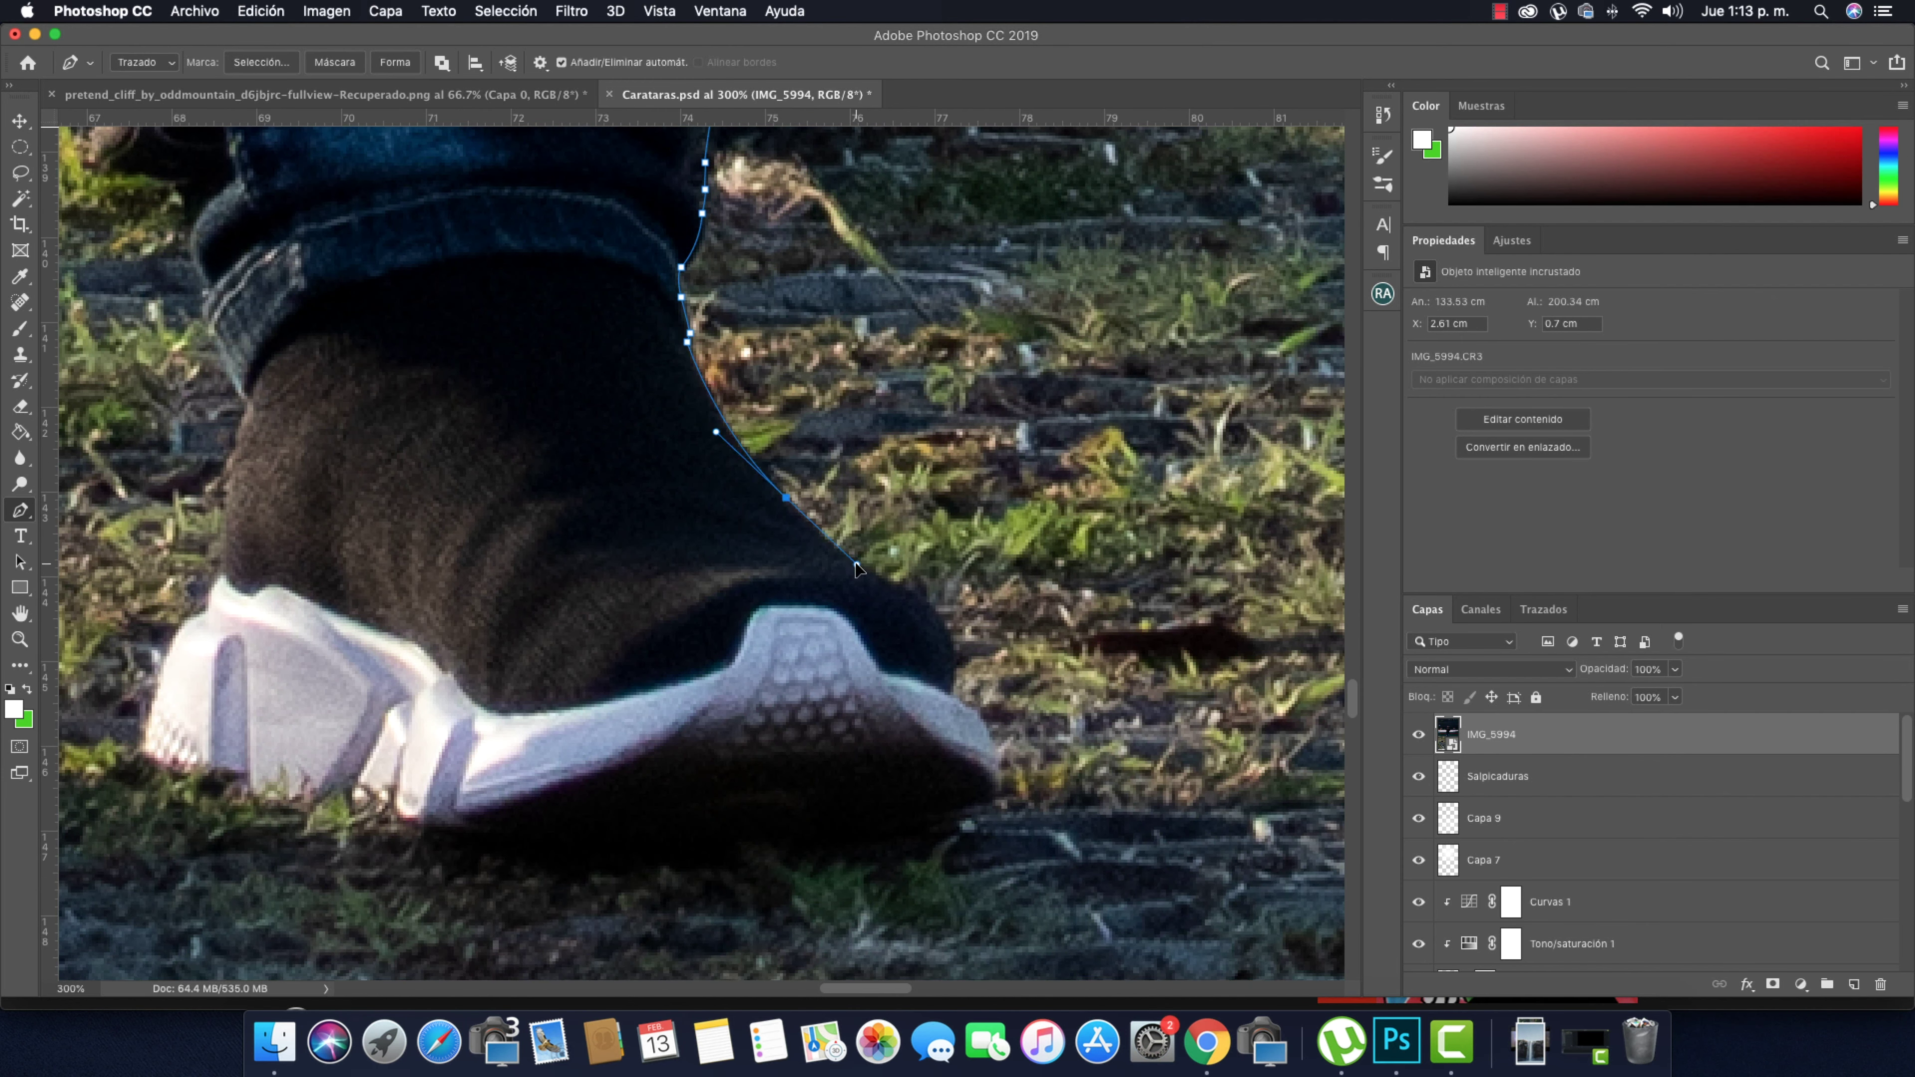
Trace the bottom edge of the shoe and the gap between the legs
left_click_drag(765, 860, 371, 815)
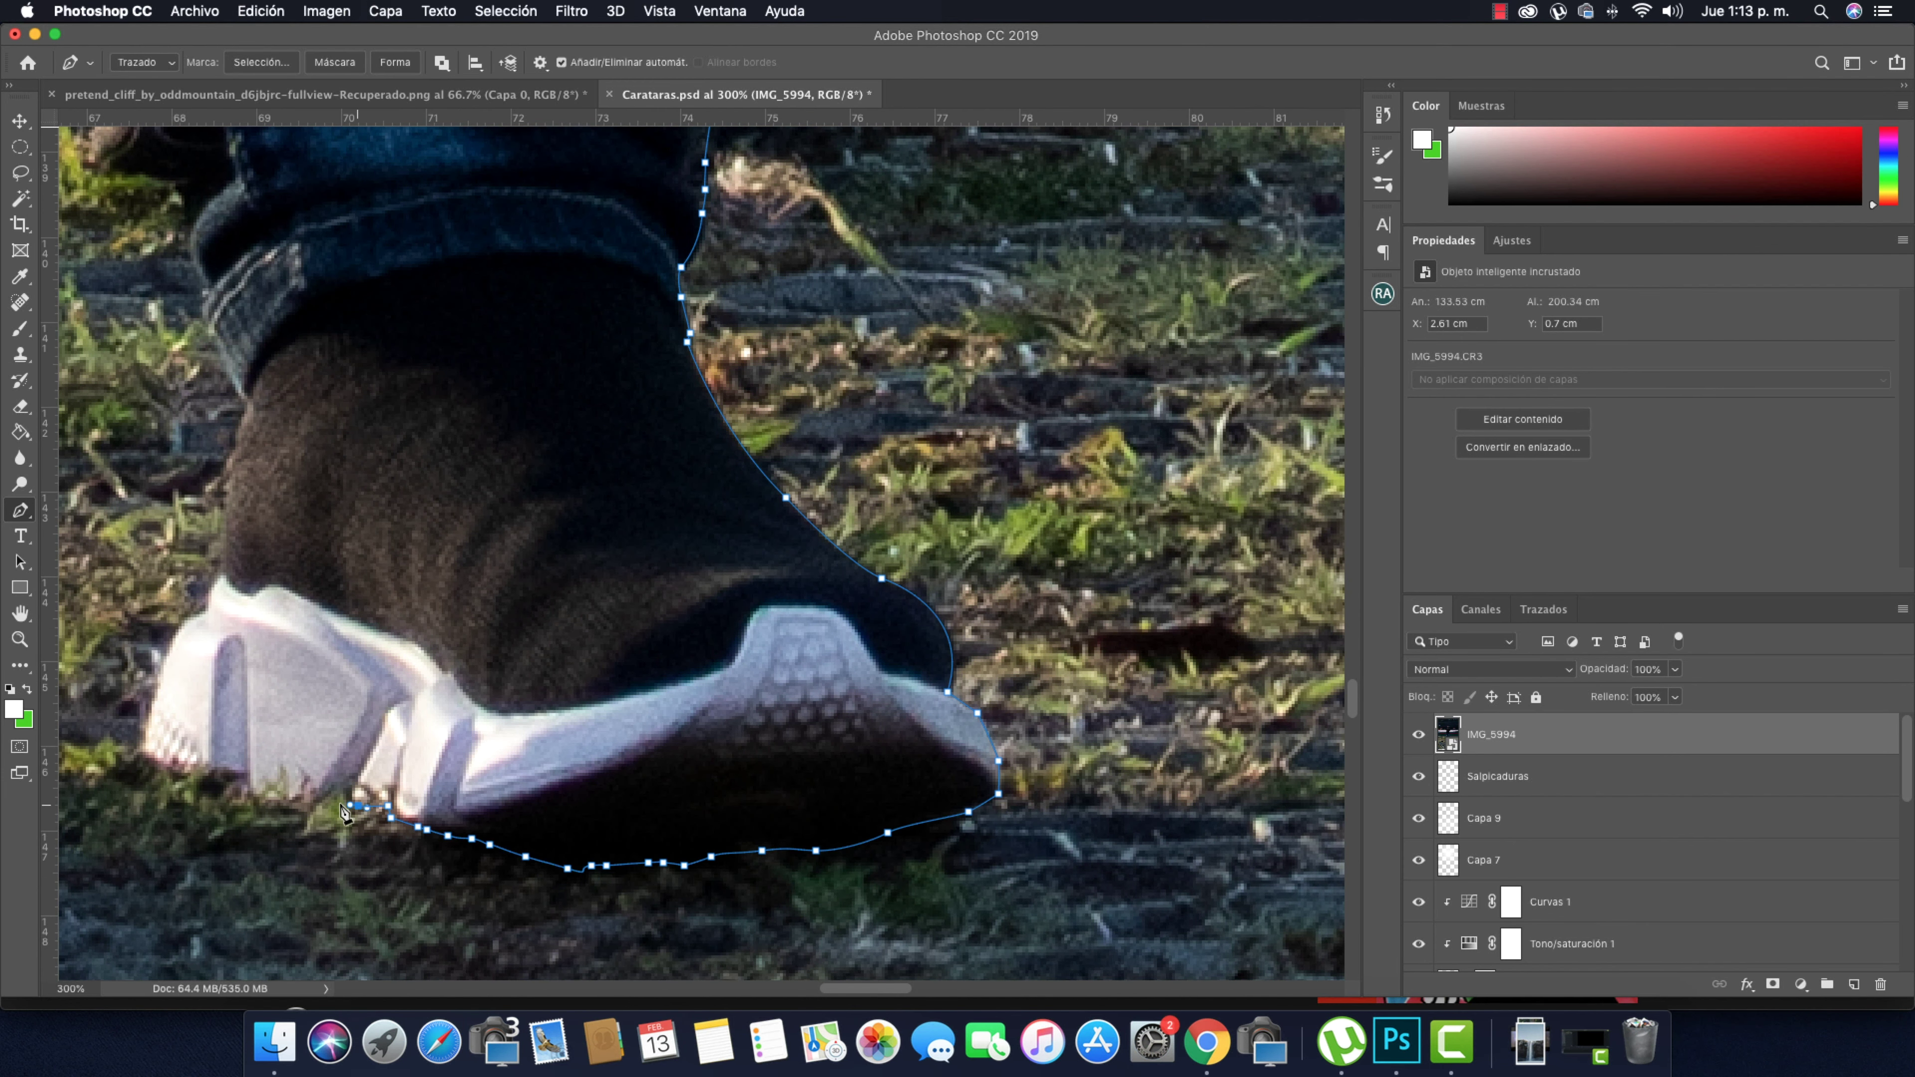
scroll(211, 615, "up", 5)
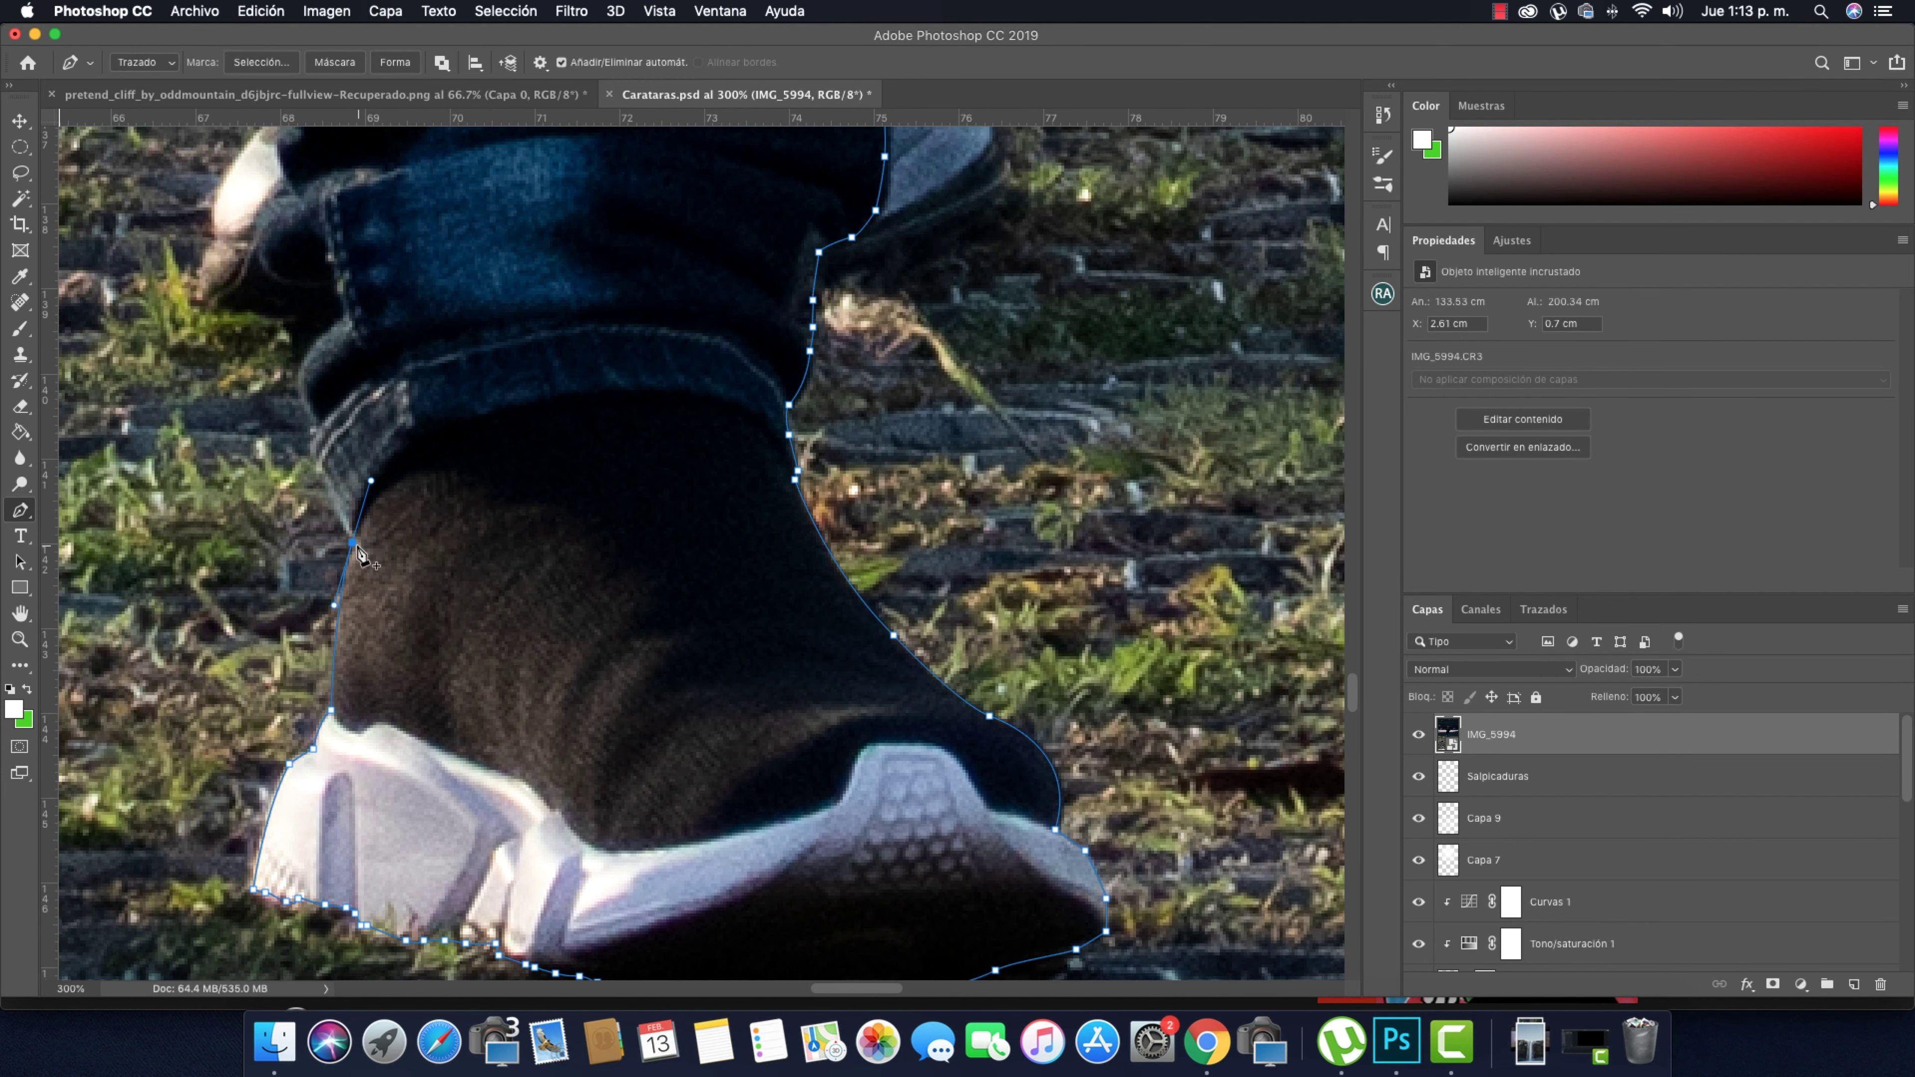
scroll(453, 615, "left", 5)
scroll(528, 394, "up", 5)
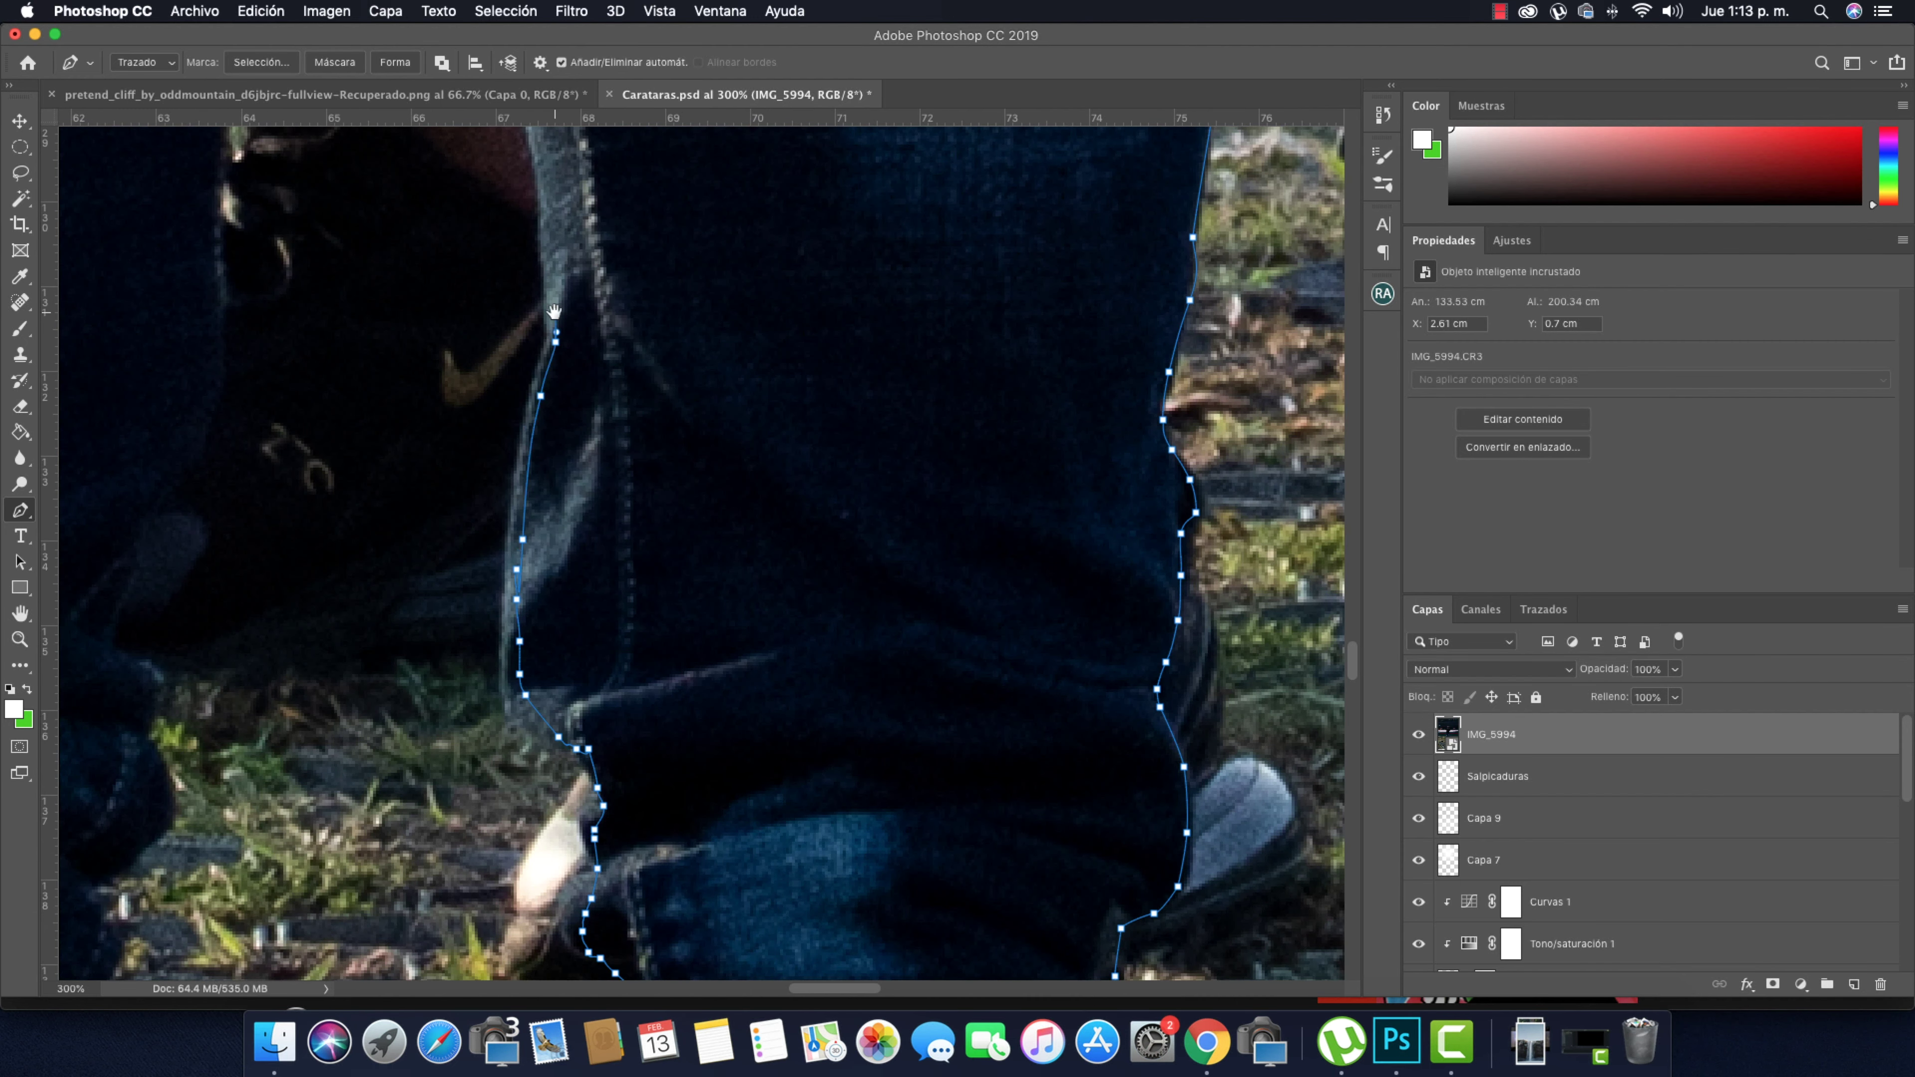
scroll(556, 333, "up", 10)
scroll(556, 332, "left", 3)
scroll(706, 521, "up", 1)
left_click(859, 441)
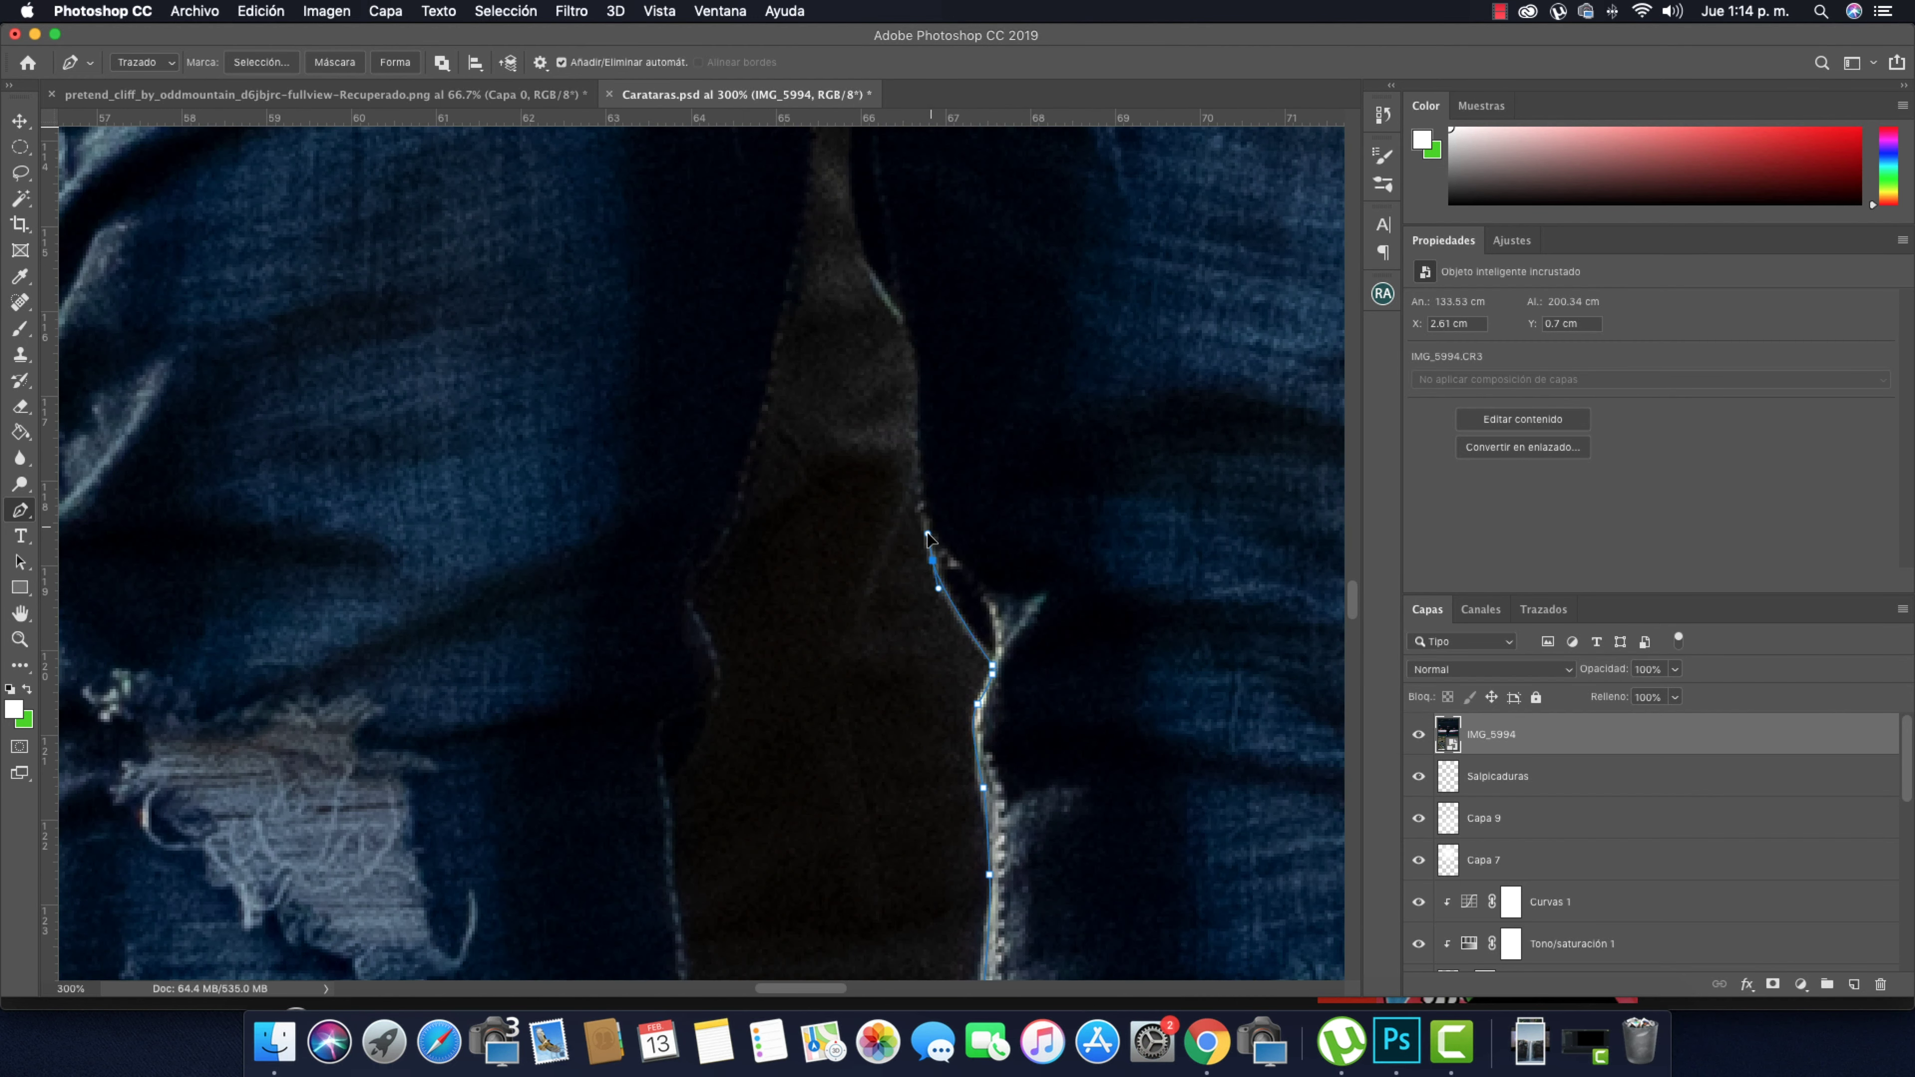
scroll(854, 453, "up", 5)
scroll(905, 415, "left", 4)
left_click(954, 338)
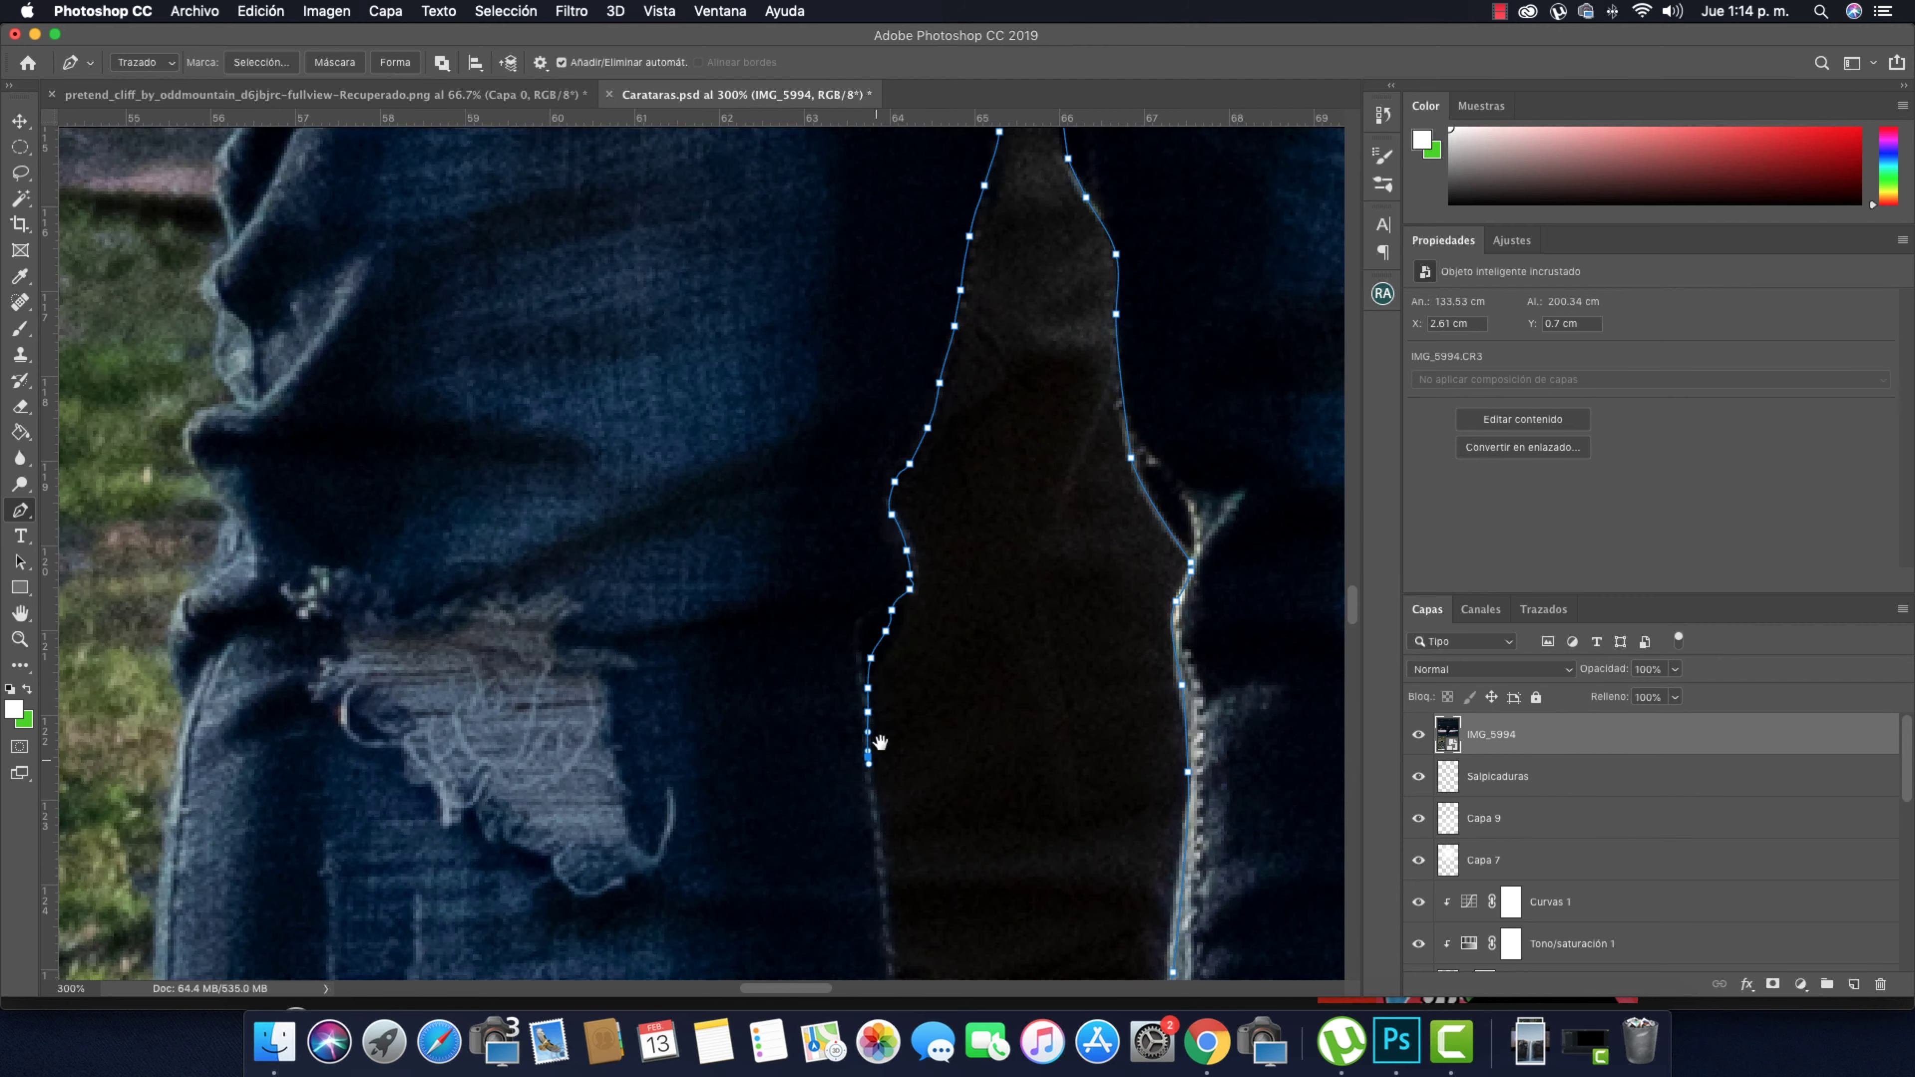
Continue the path down the jeans edge, along the shoe sole and up the toe
scroll(880, 743, "down", 6)
scroll(886, 754, "down", 3)
left_click(872, 817)
left_click(884, 877)
scroll(890, 769, "down", 2)
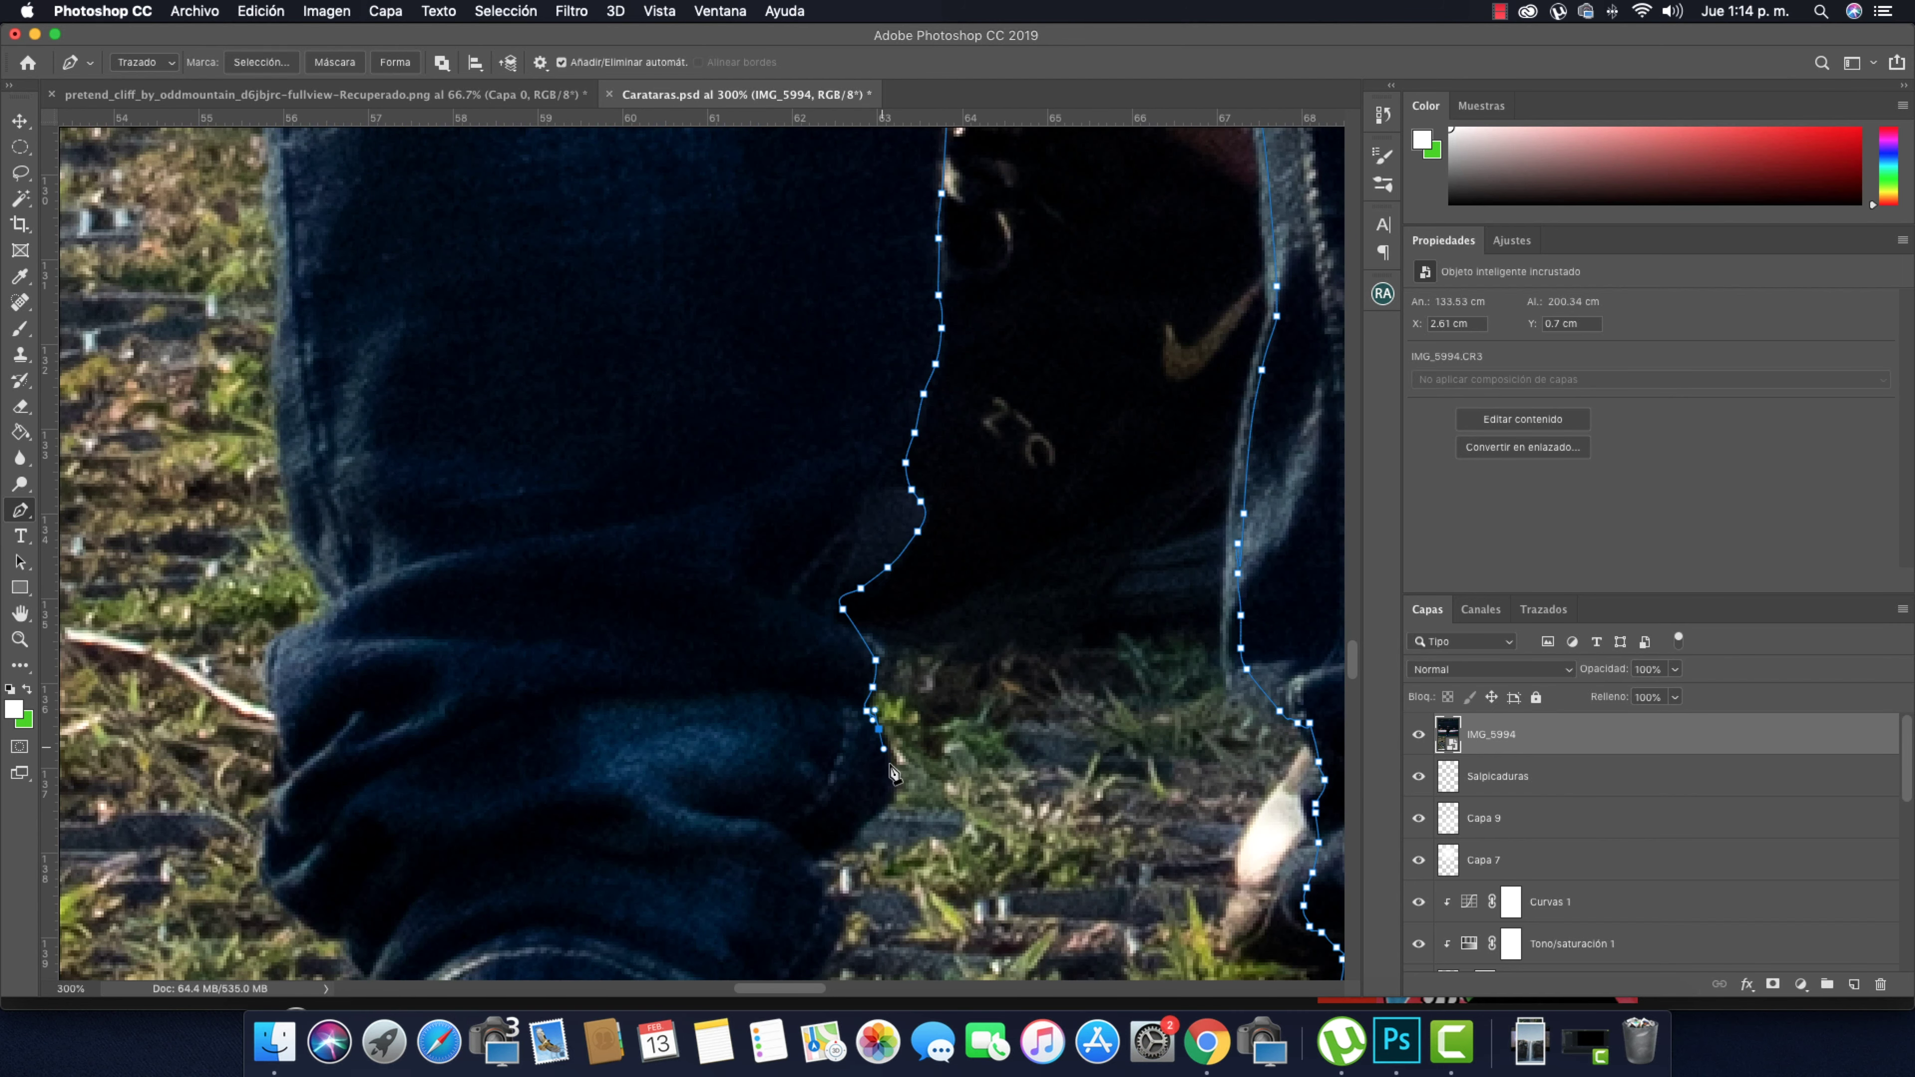
scroll(893, 773, "down", 4)
scroll(943, 679, "up", 1)
left_click_drag(1020, 669, 1020, 709)
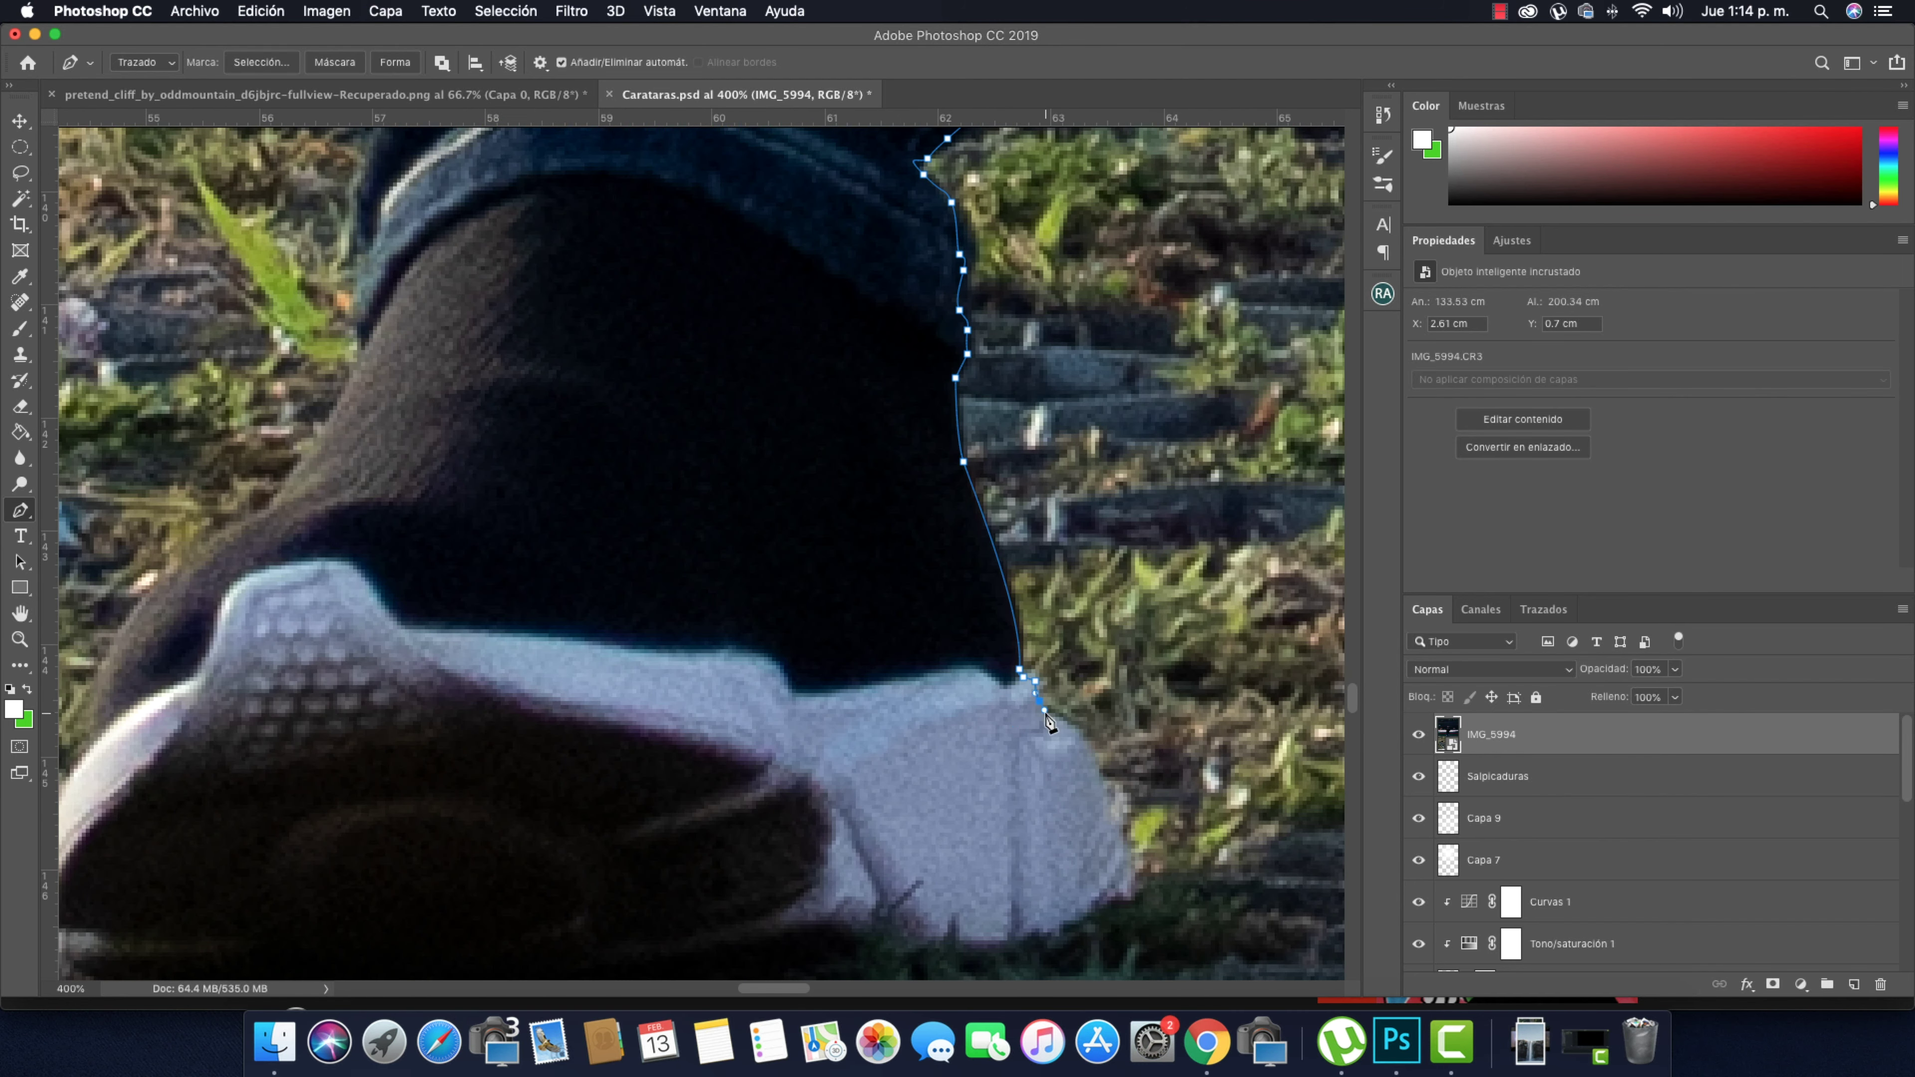
scroll(1050, 722, "down", 5)
left_click(1079, 574)
left_click(364, 569)
scroll(548, 428, "left", 4)
scroll(641, 492, "up", 4)
left_click(637, 592)
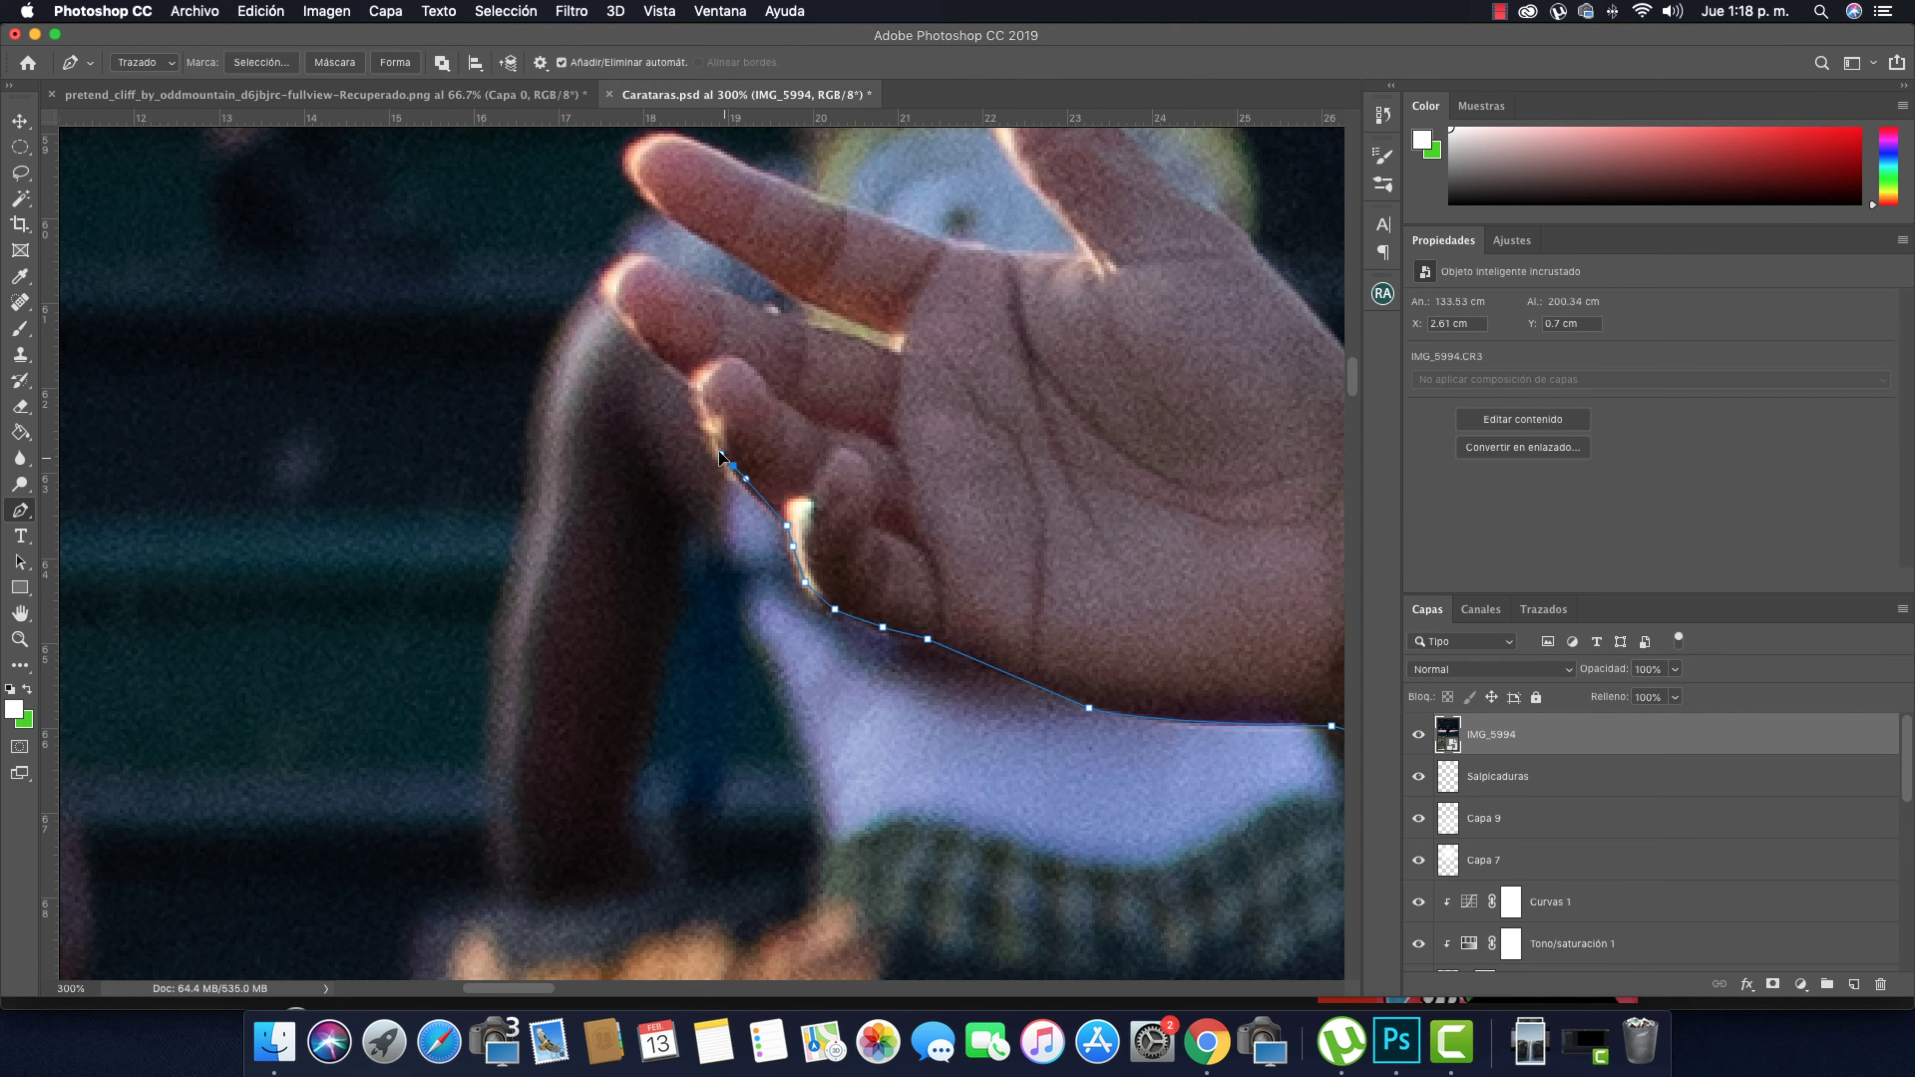
Finish the path along the other arm and around the fingers
left_click(706, 427)
scroll(698, 418, "up", 1)
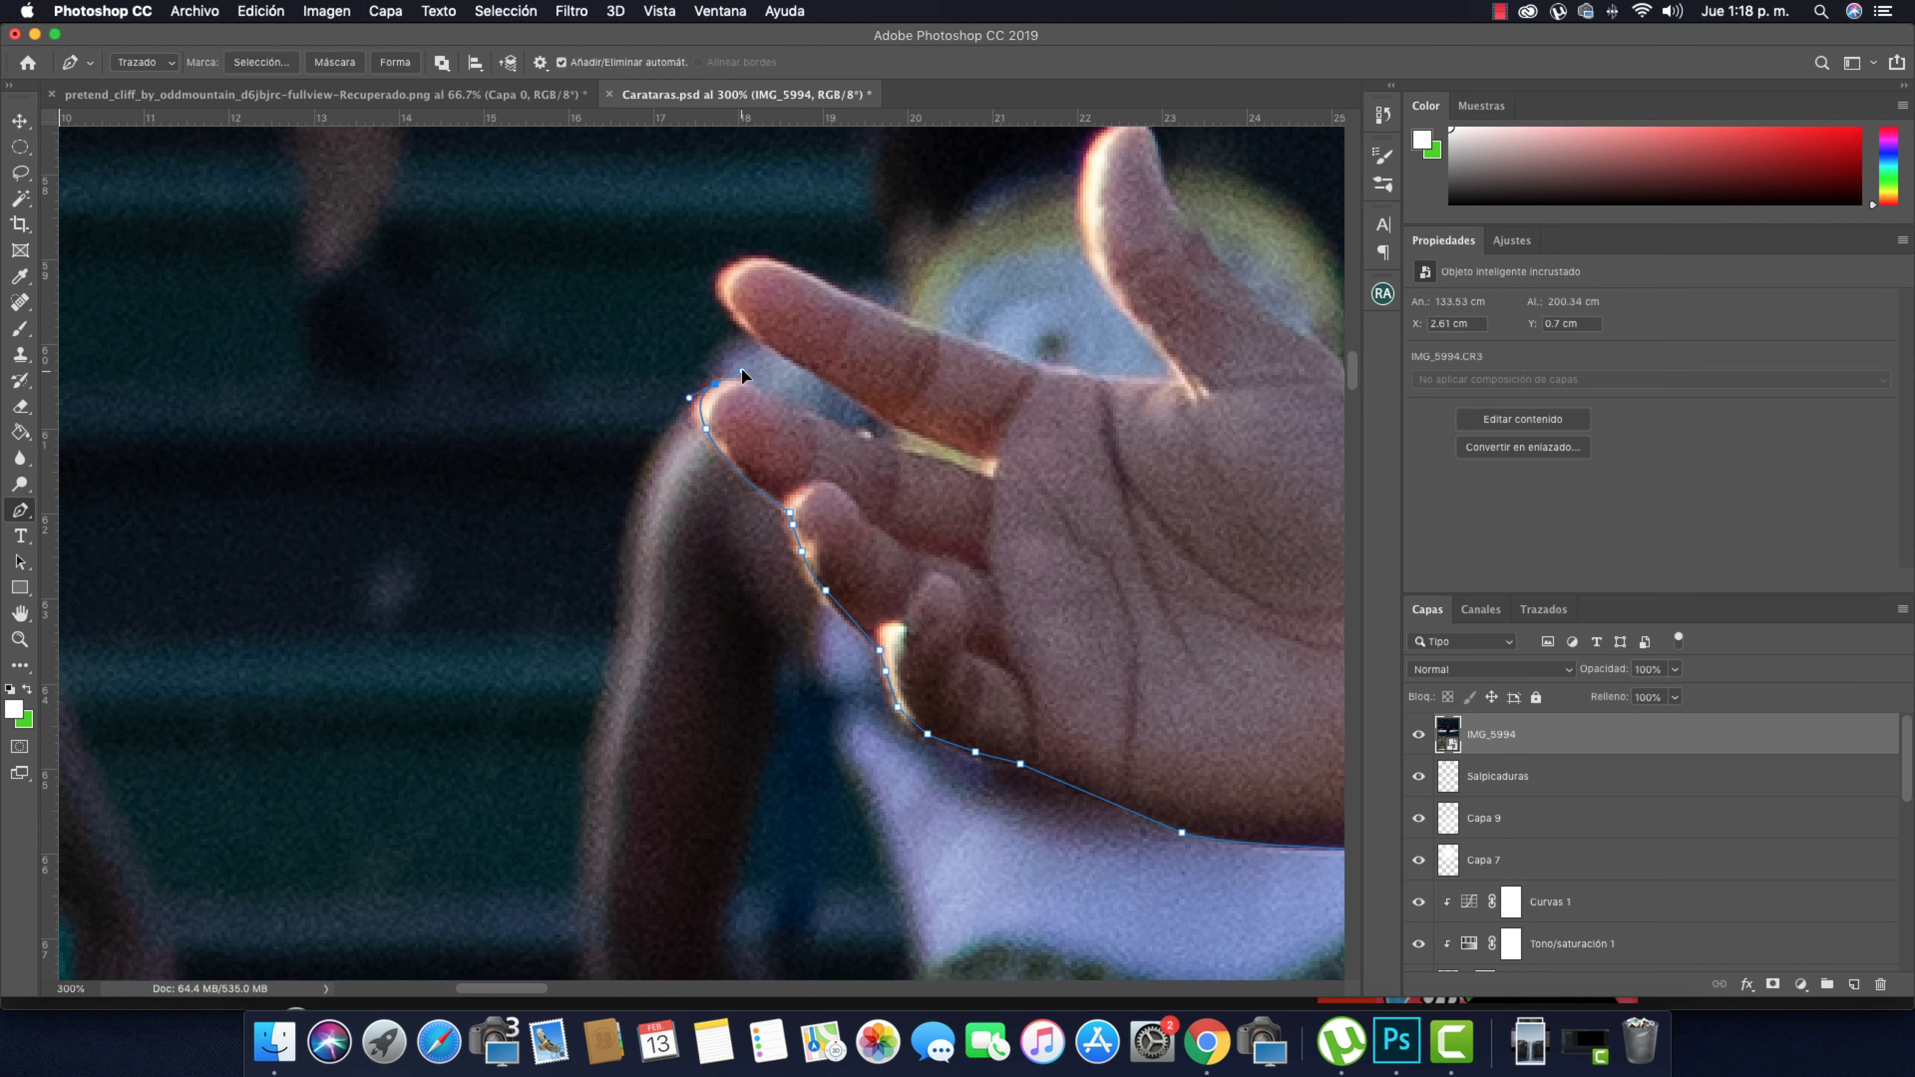
left_click(803, 414)
left_click(877, 443)
left_click(949, 461)
left_click(880, 414)
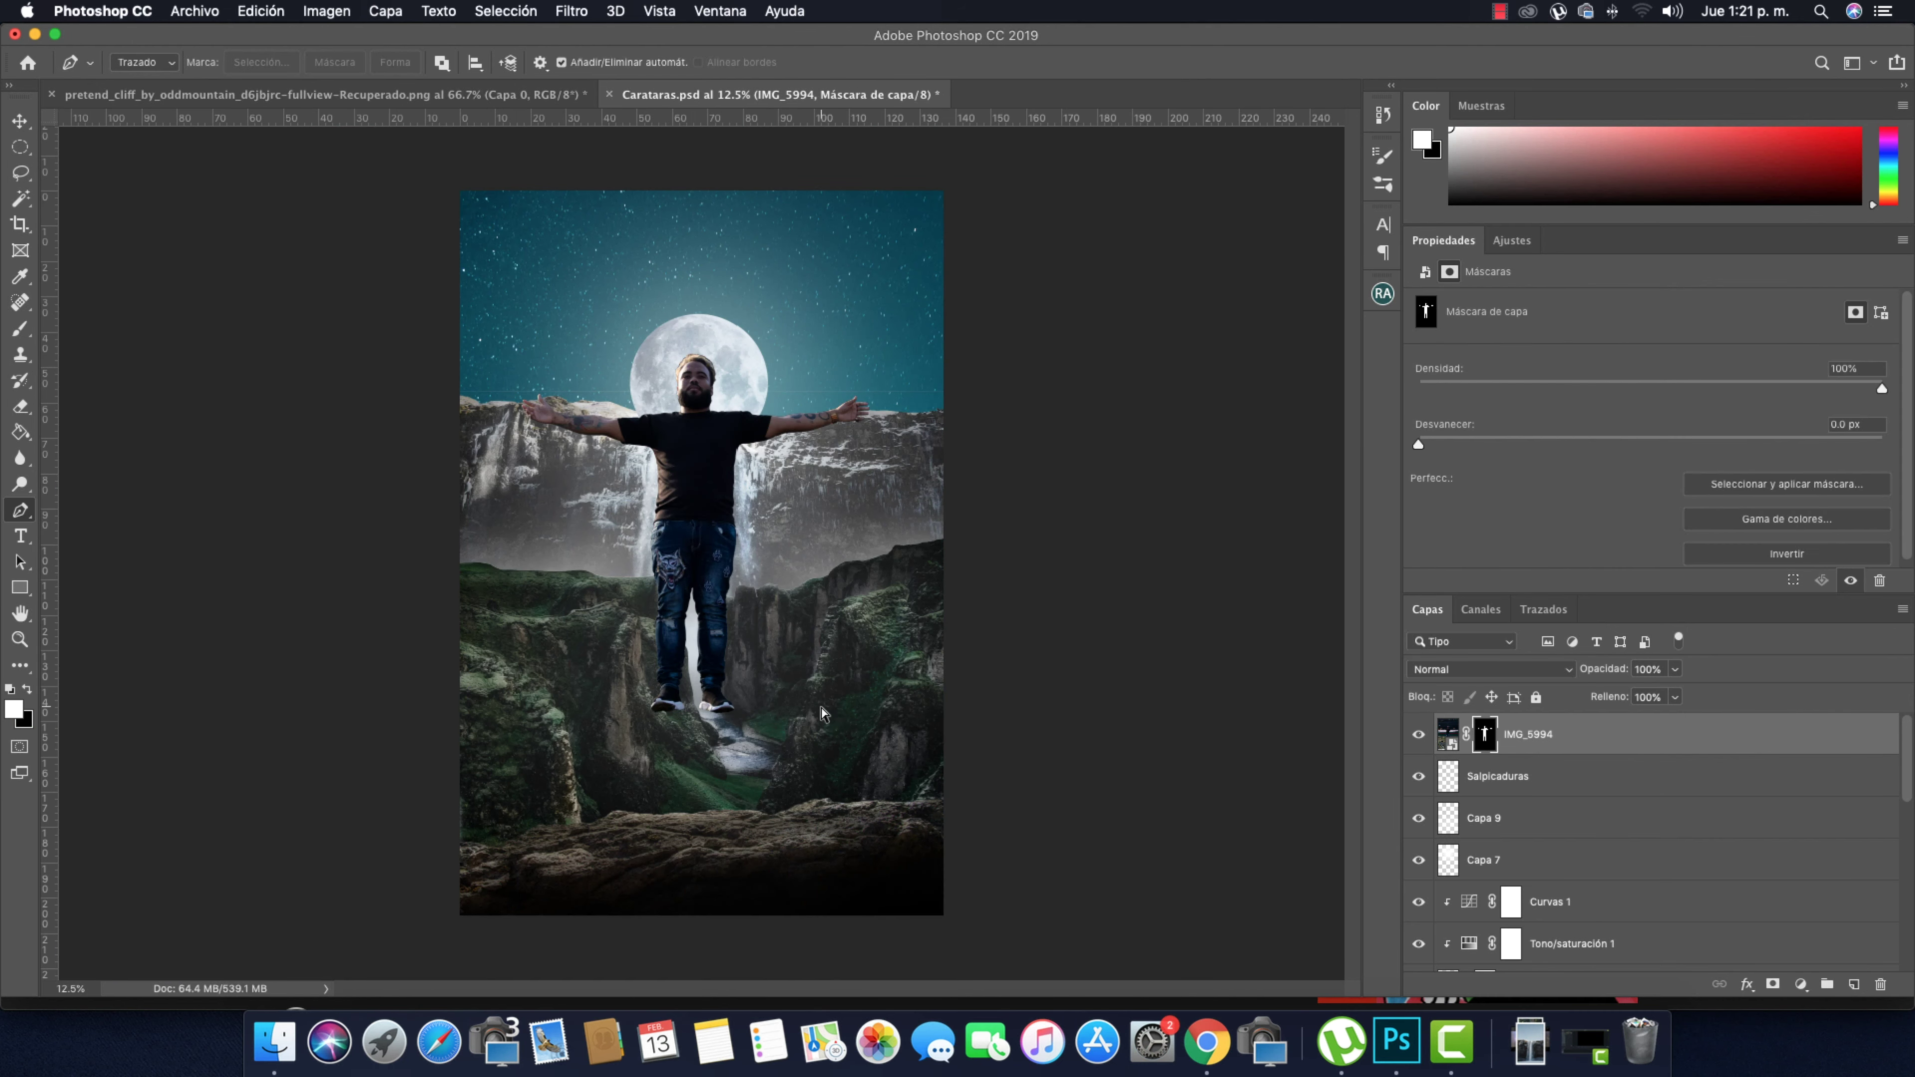
Shrink the man onto the foreground rocks and flip a duplicate below his feet
key("ctrl+t")
mouse_move(843, 726)
left_mouse_down()
mouse_move(726, 726)
mouse_move(716, 753)
left_mouse_up()
key("Return")
key("p")
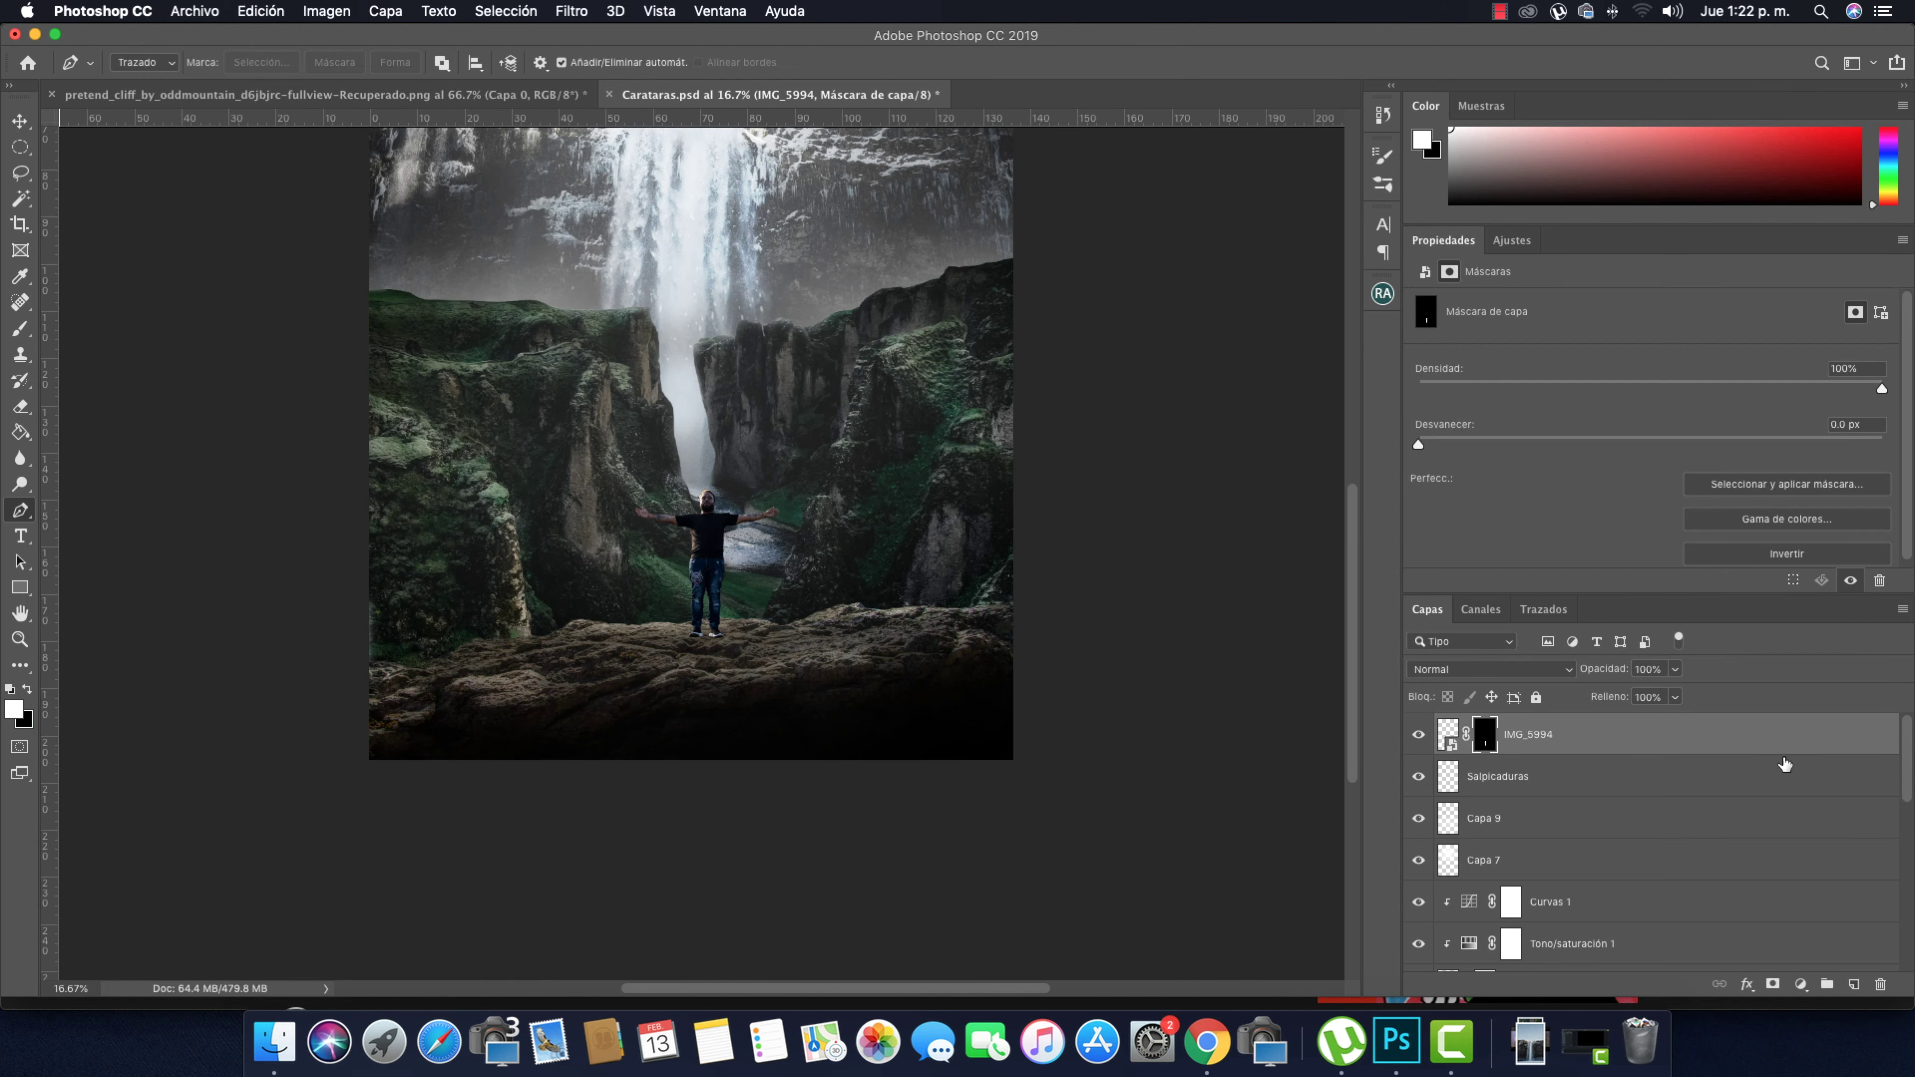
left_click_drag(719, 425, 721, 815)
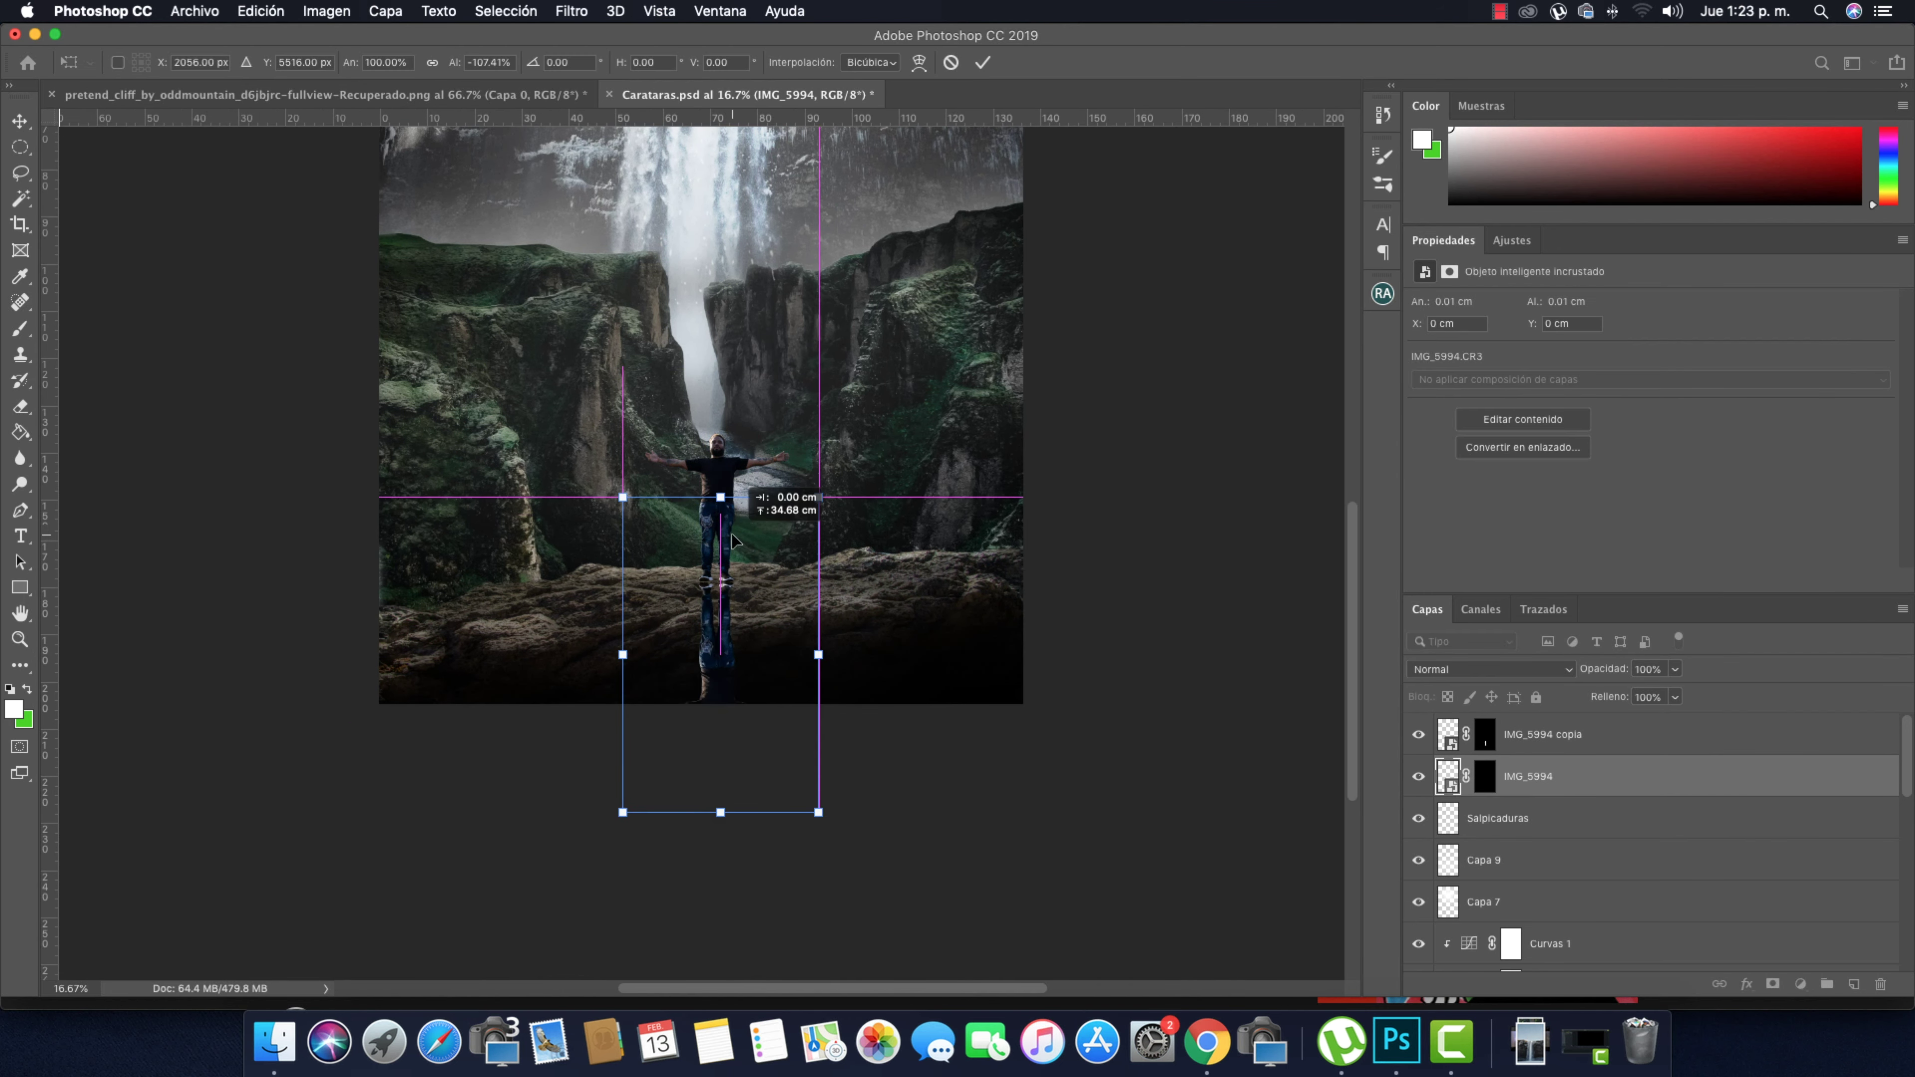
key("Return")
Rename the flipped copy 'Sombra' and darken it to near black with Levels
double_click(1529, 776)
type("Sombra")
key("Return")
key("super+l")
left_click_drag(954, 233, 1356, 202)
key("Return")
Apply a Gaussian Blur to the Sombra shadow layer
key("v")
key("super+plus")
left_click(505, 11)
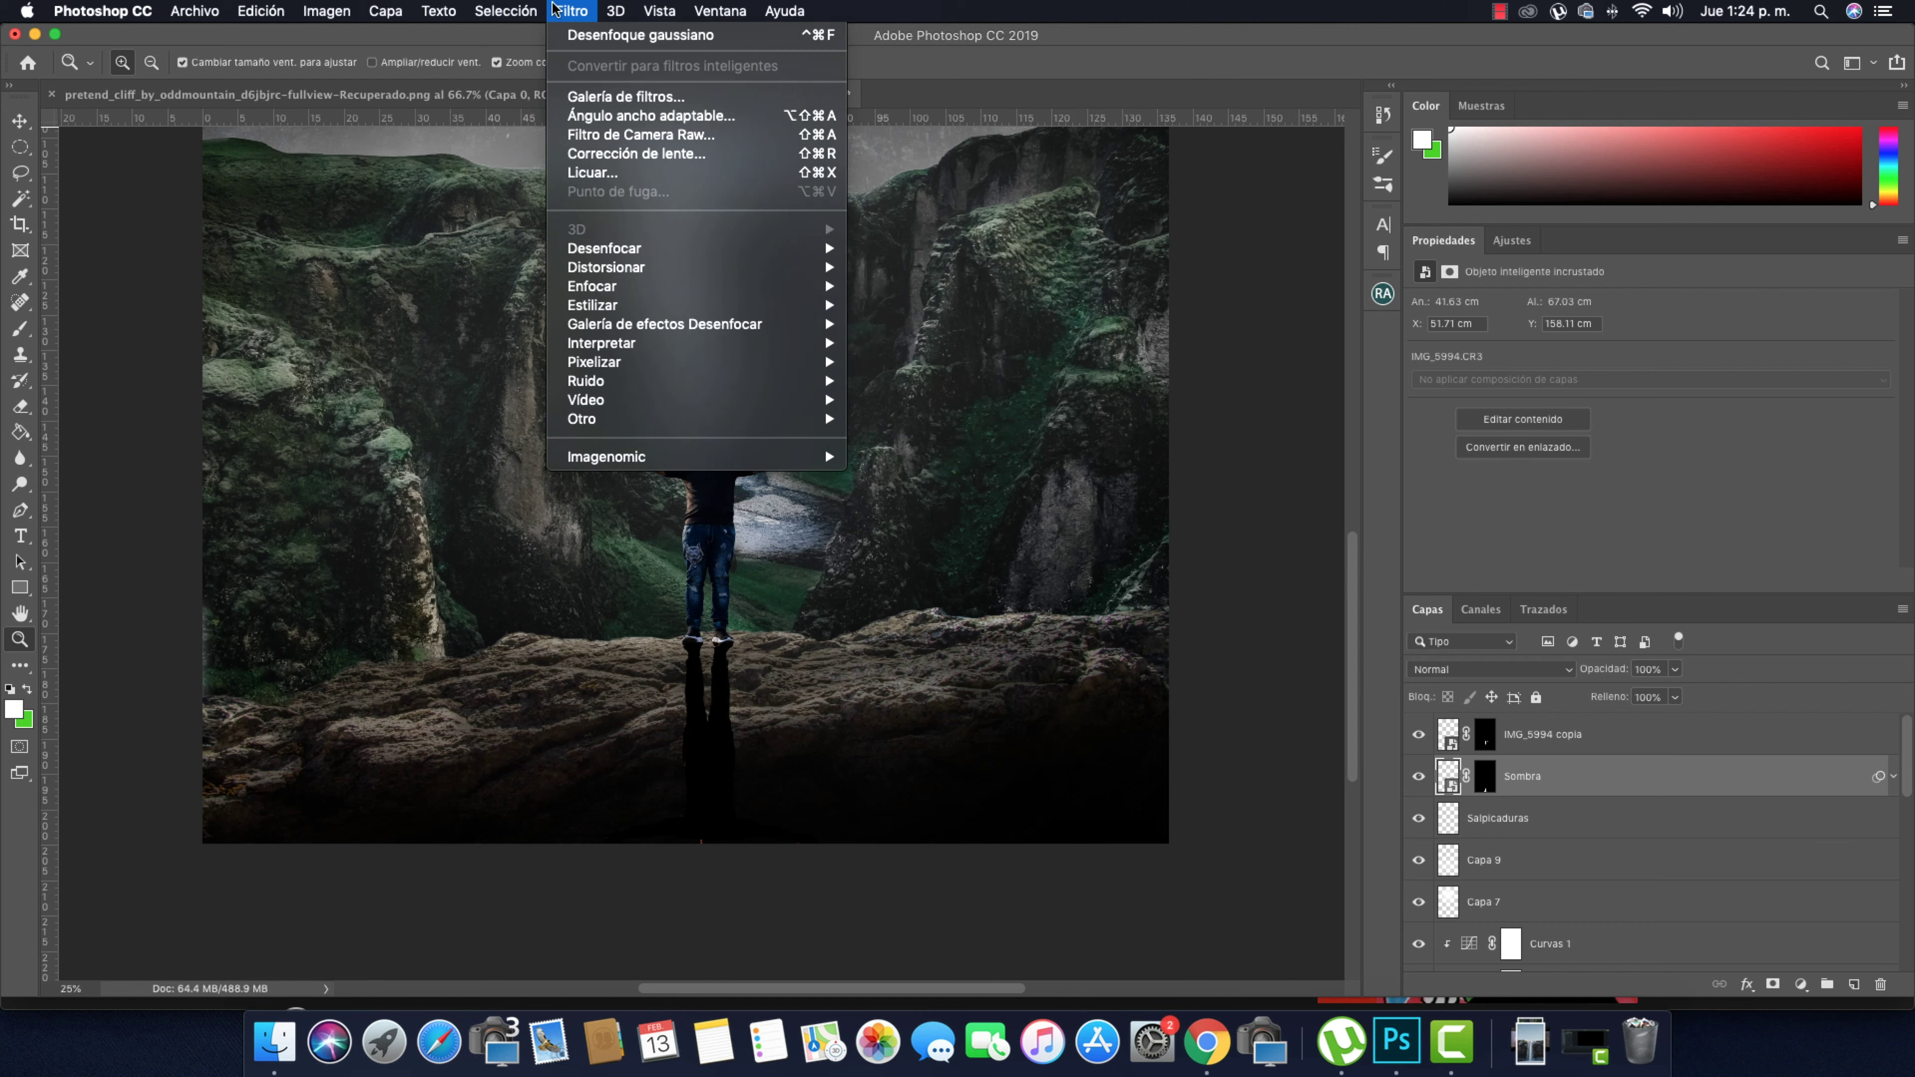
left_click(943, 381)
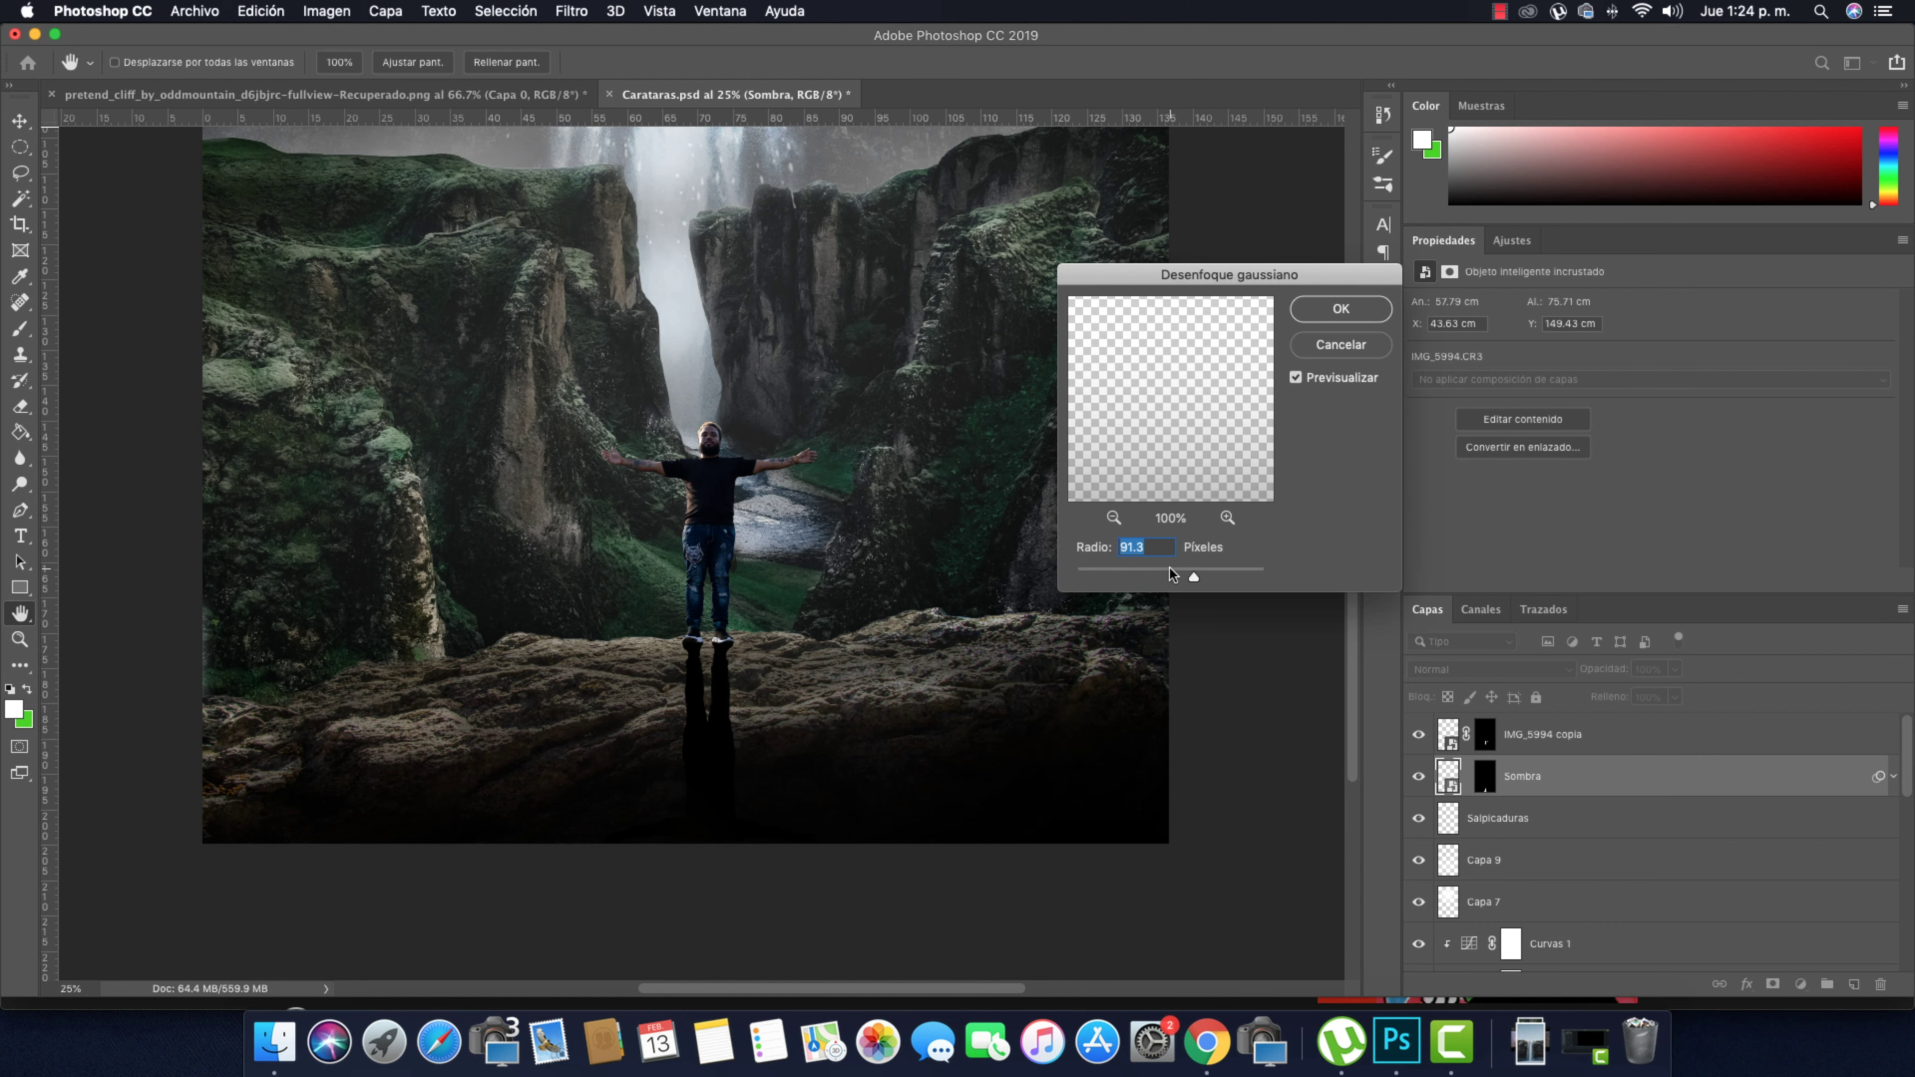
key("Return")
left_click(1483, 781)
Rasterize Sombra and apply a Gaussian Blur to its mask as well
right_click(1554, 788)
left_click(1644, 418)
left_click(572, 11)
left_click(994, 391)
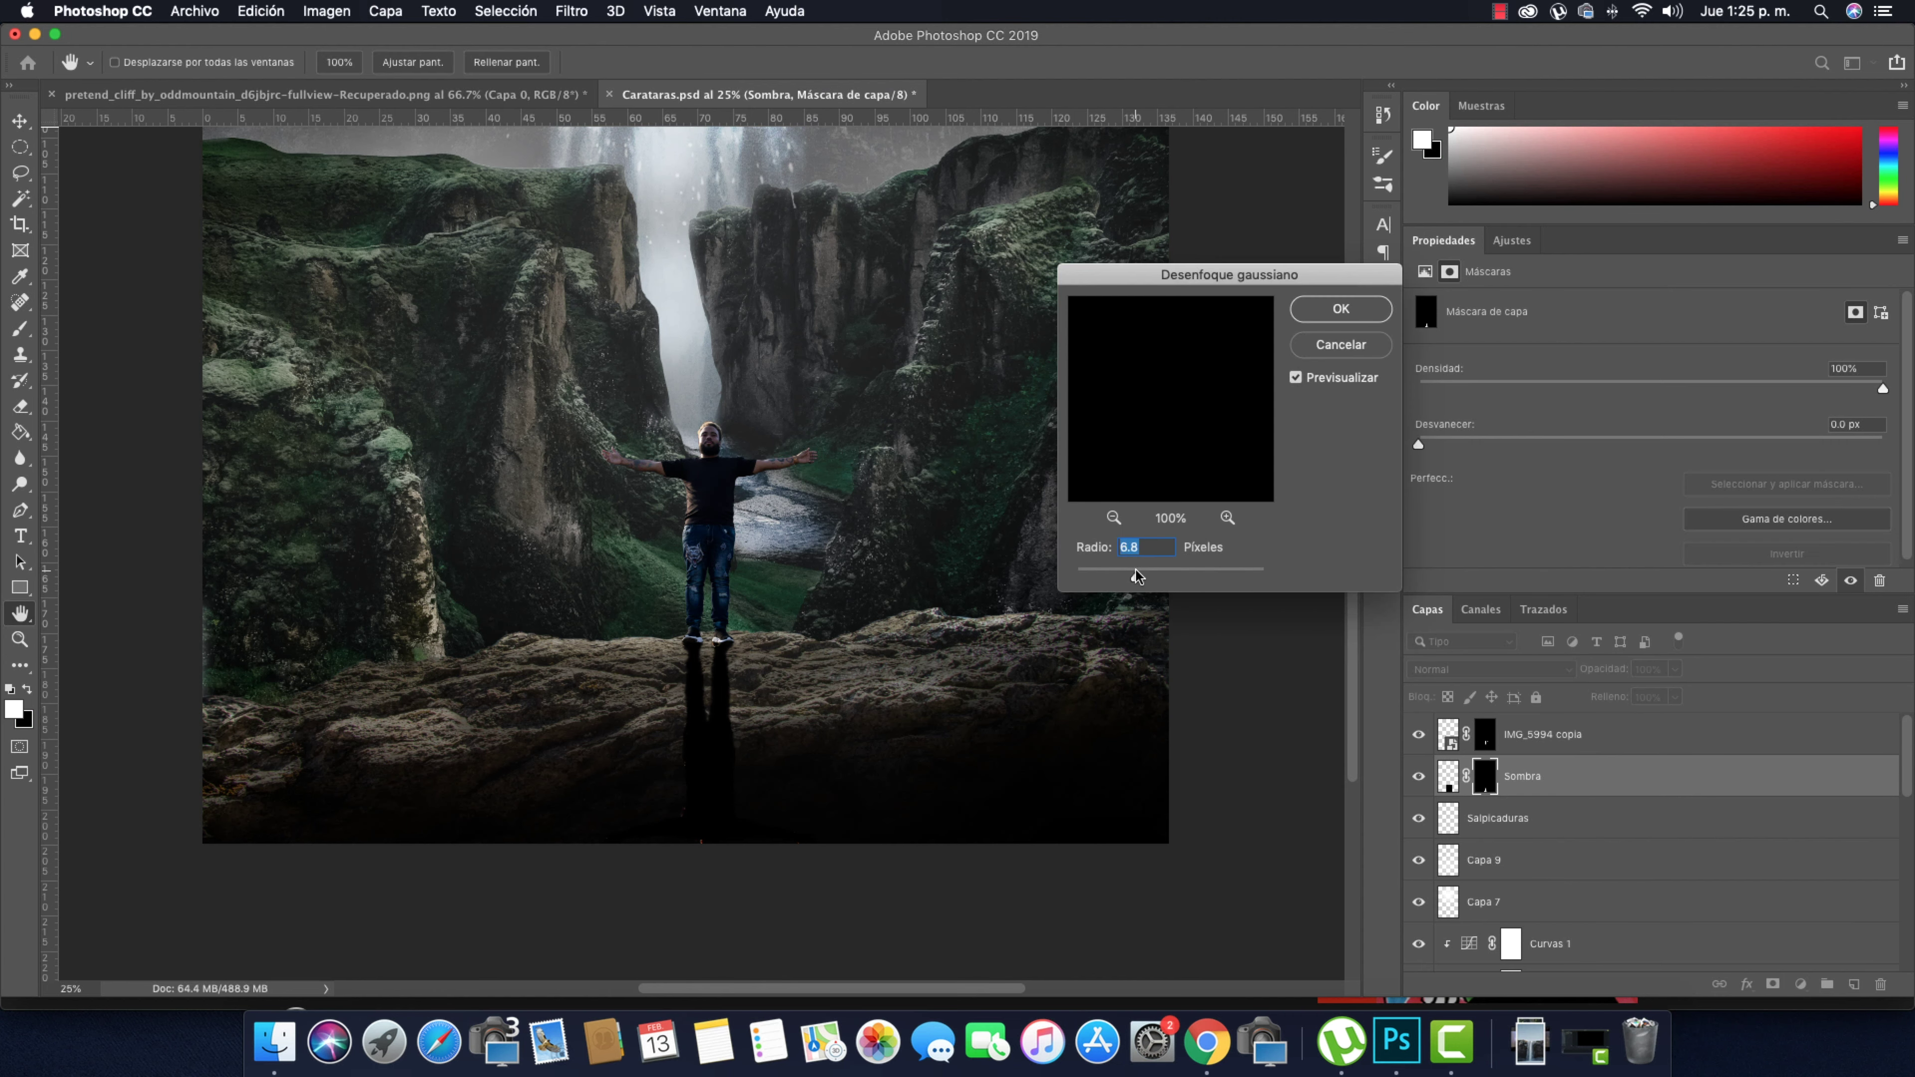
key("Return")
Set up a soft round 354 px eraser at 43% opacity to fade the shadow's end
key("ctrl+minus")
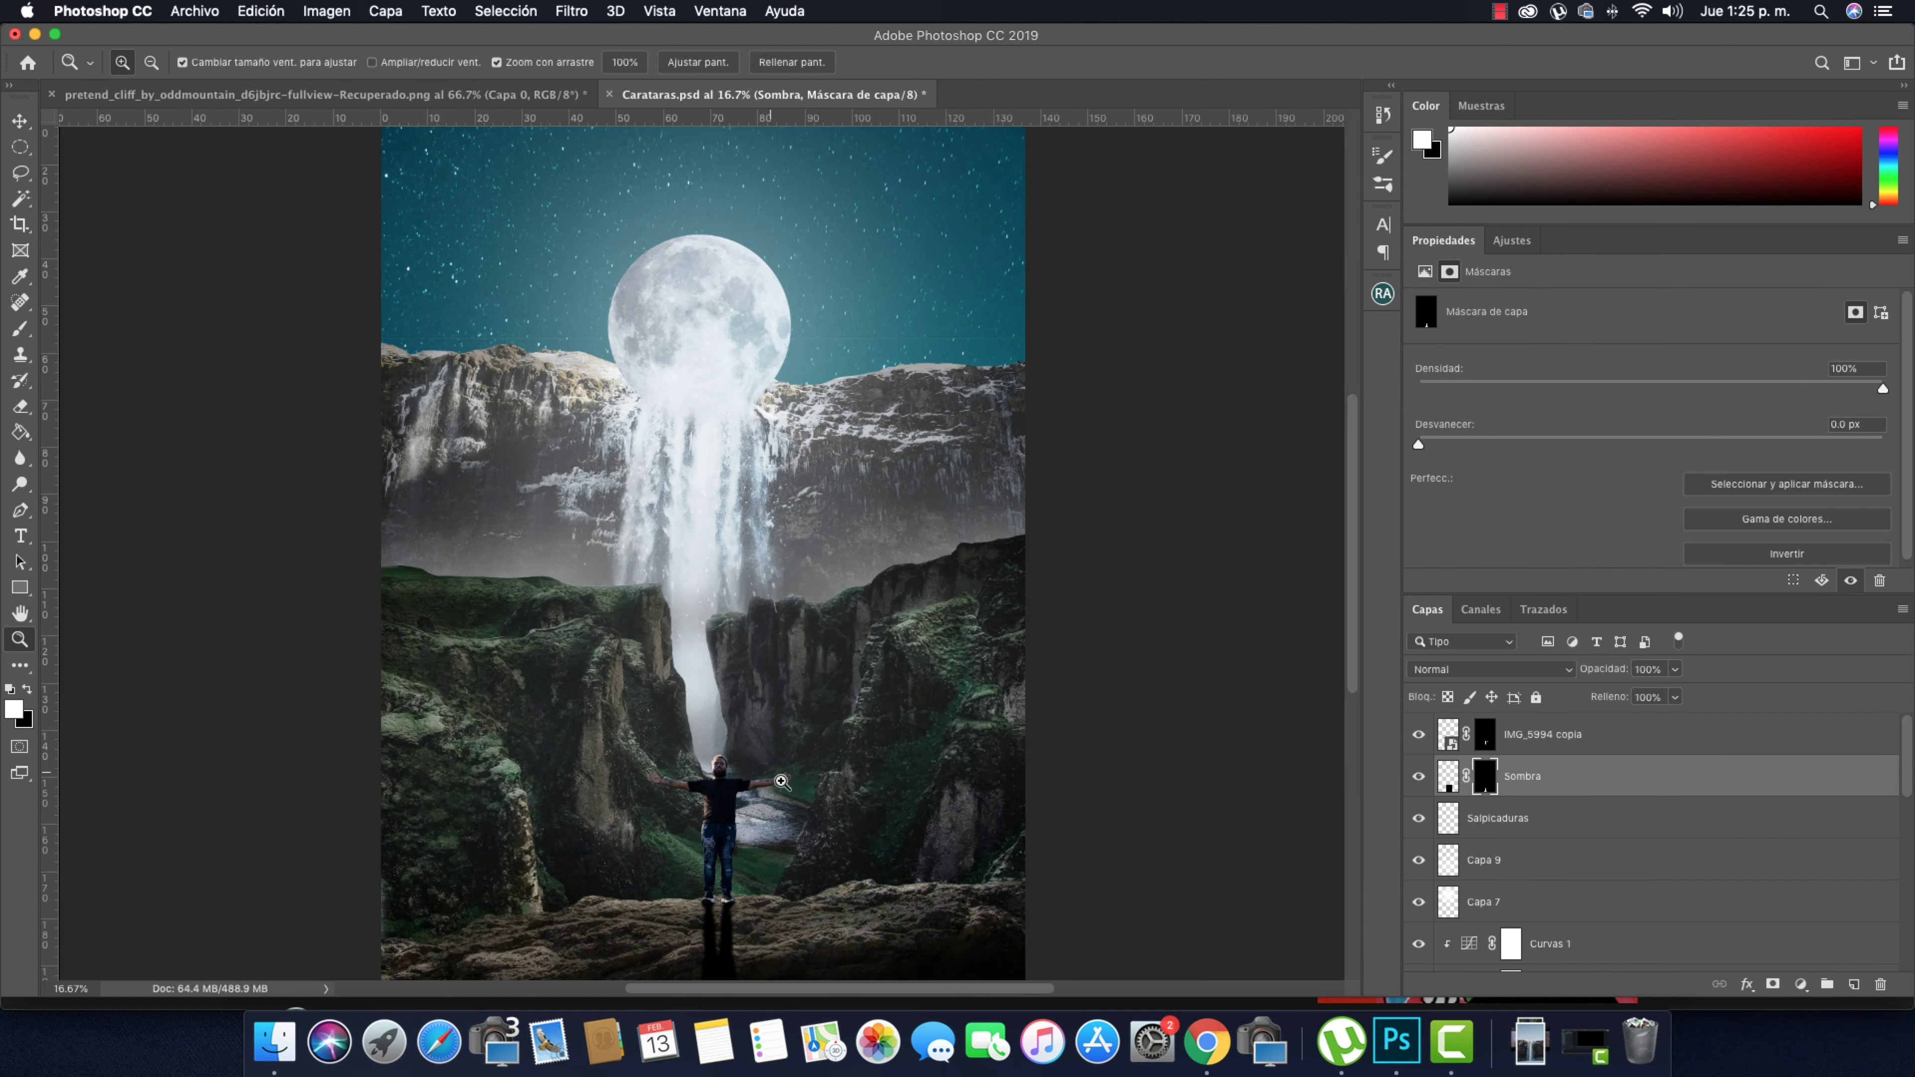
left_click(18, 331)
right_click(634, 588)
double_click(683, 727)
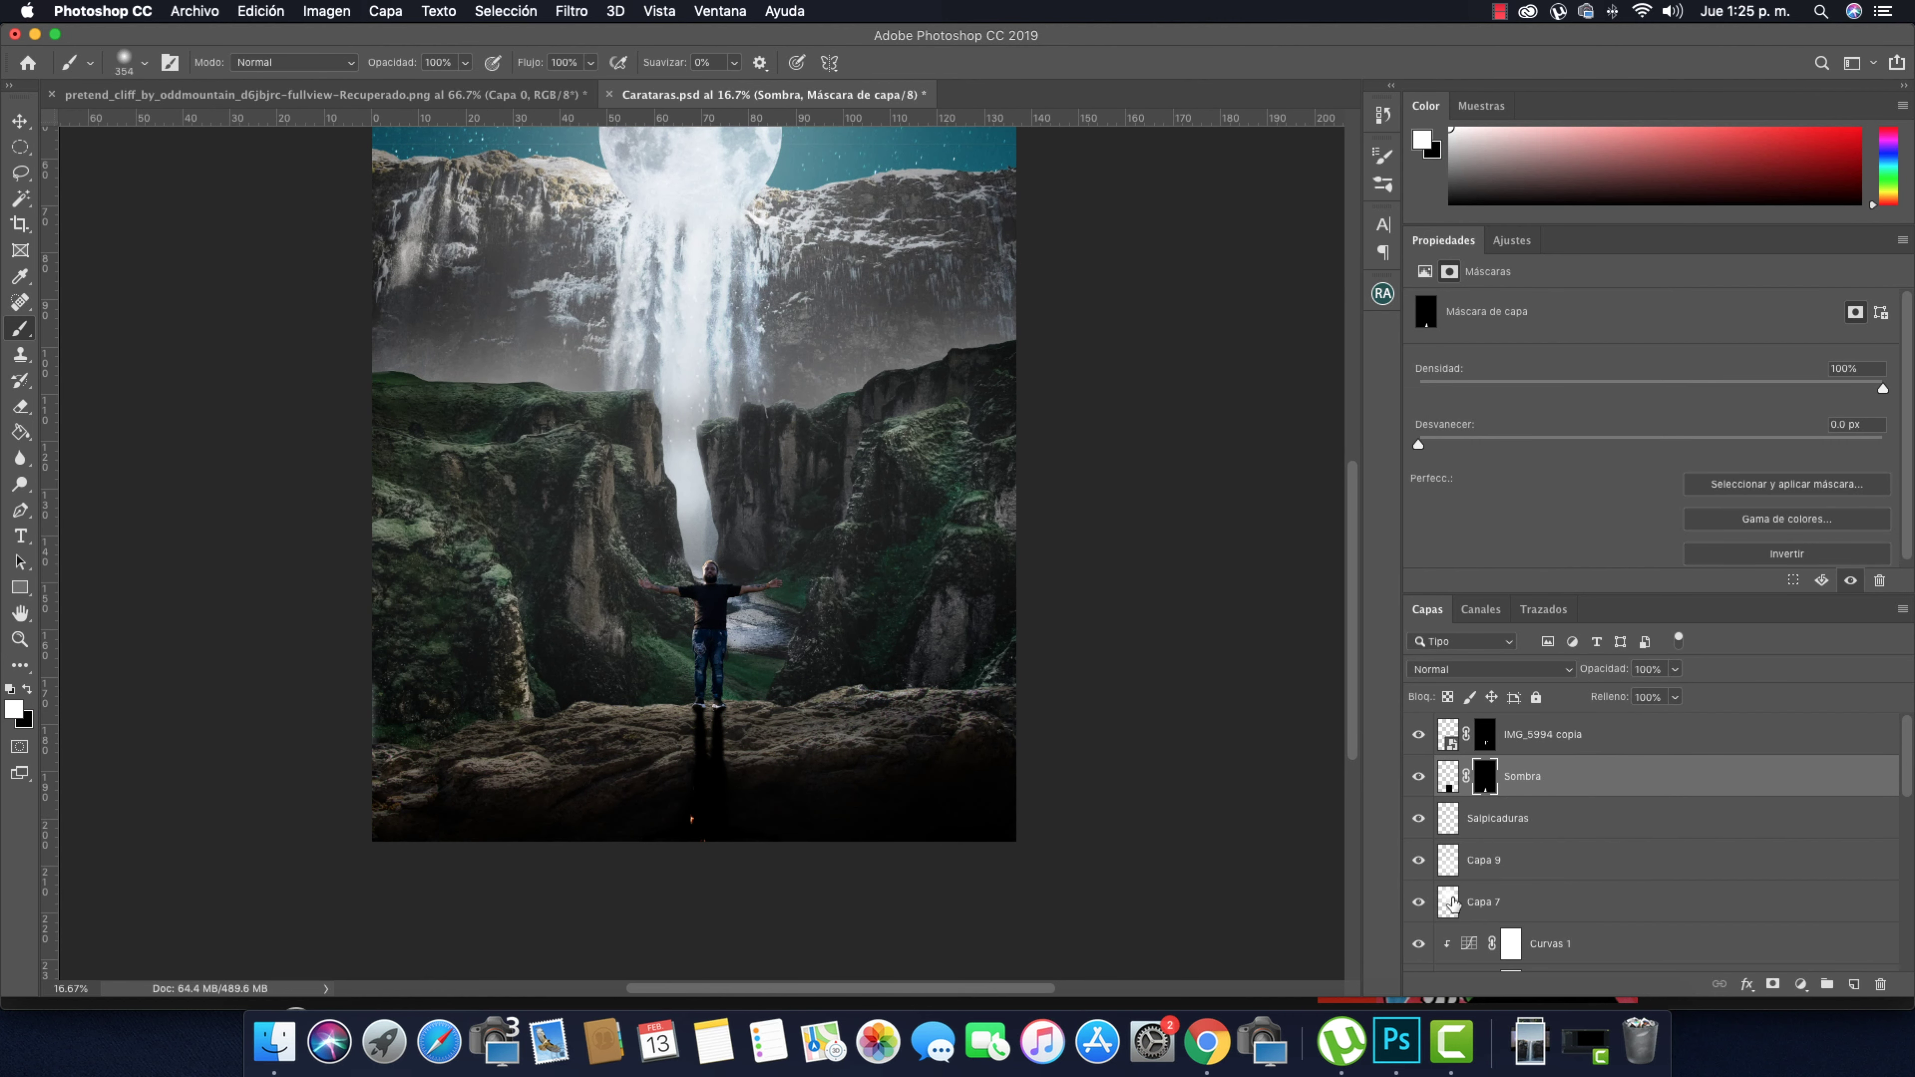
left_click(15, 411)
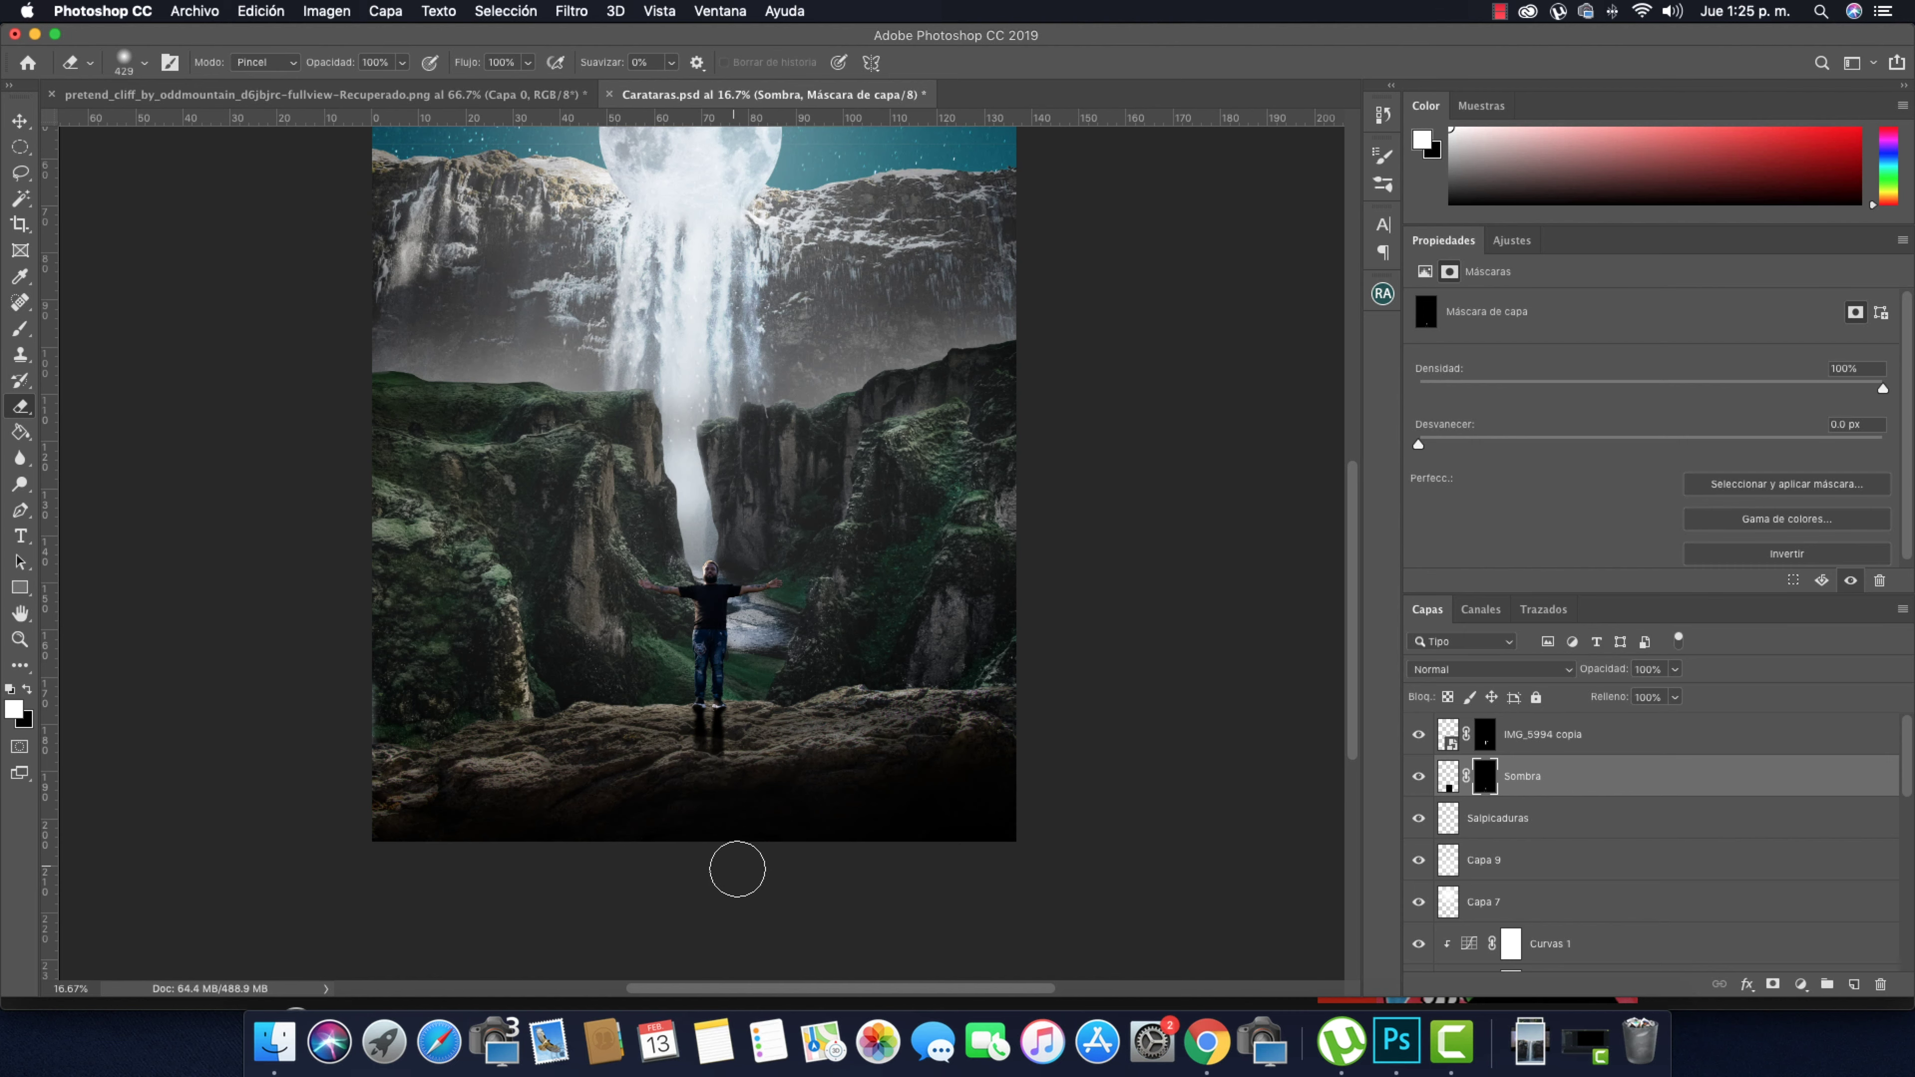
key("ctrl+plus")
key("ctrl+plus")
key("4")
key("3")
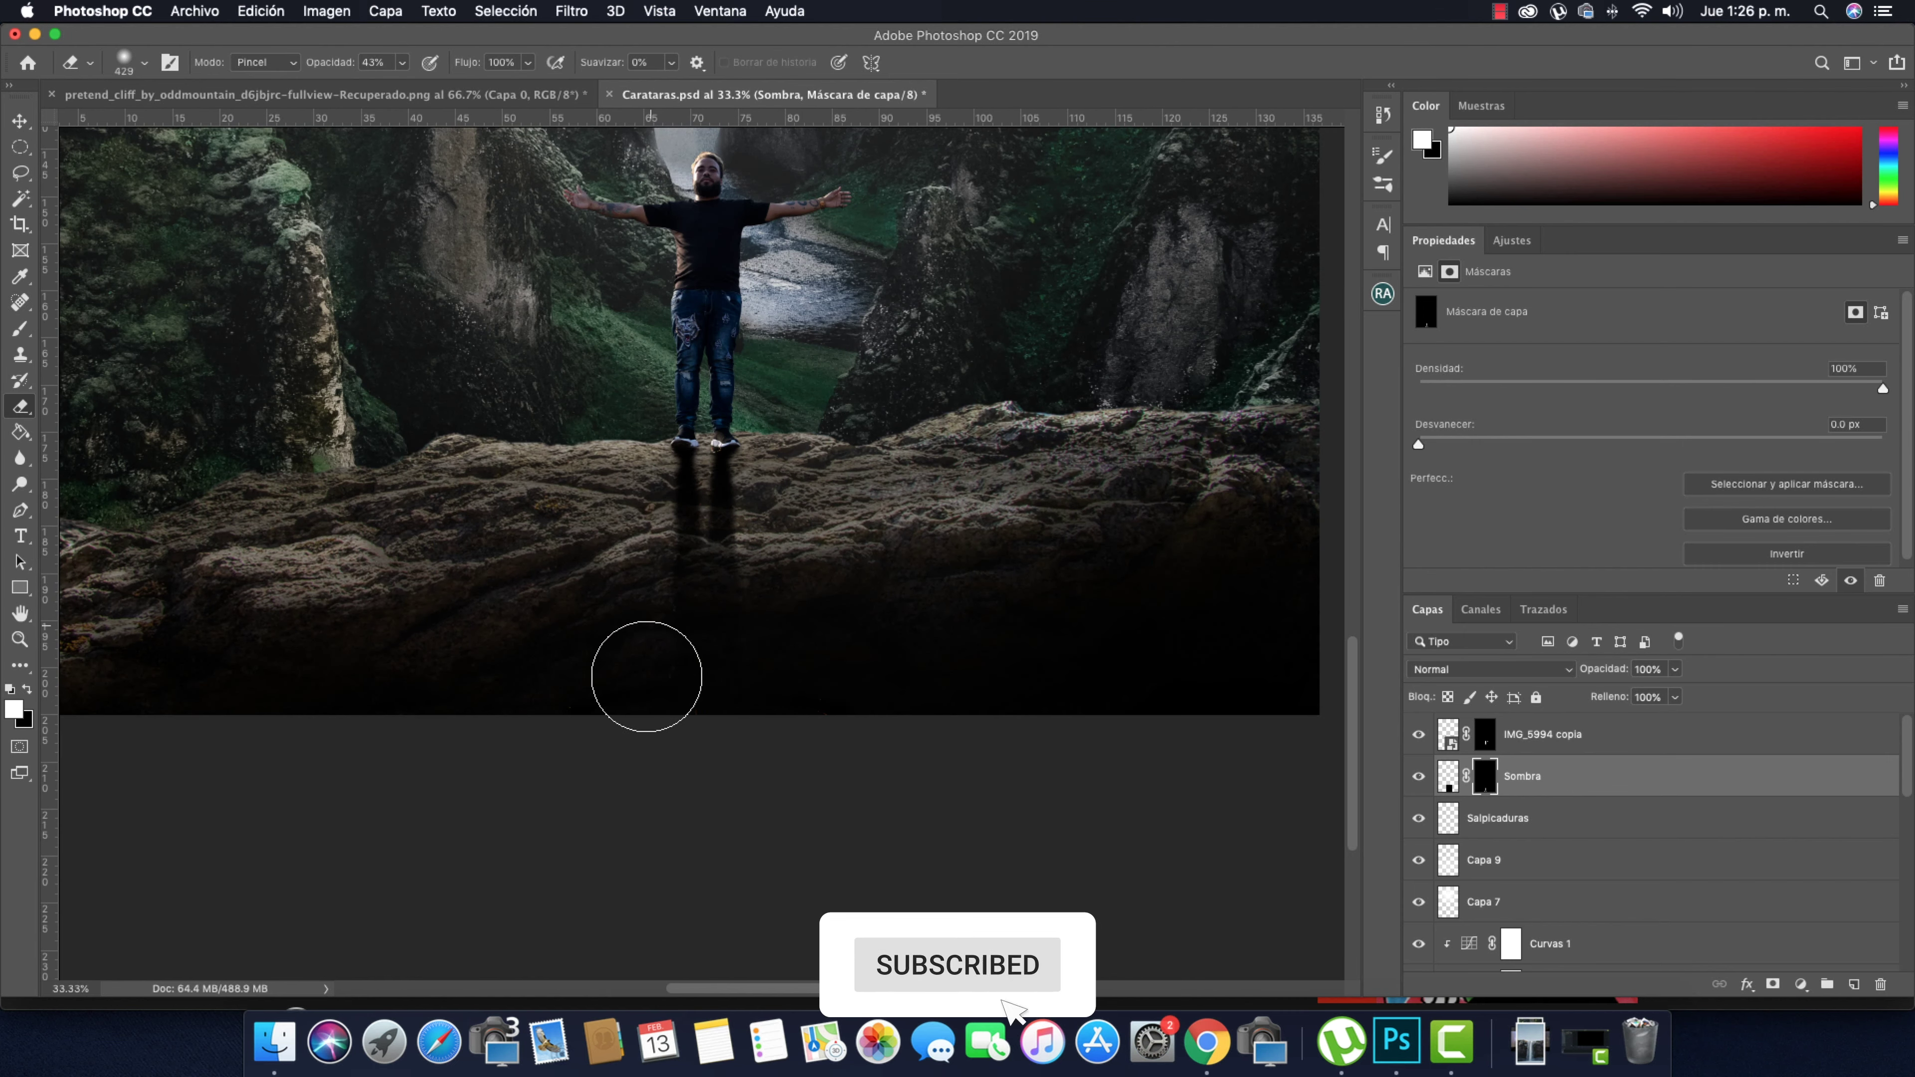
key("ctrl+minus")
key("ctrl+minus")
key("ctrl+minus")
right_click(1549, 729)
Enable an Inner Shadow on the man's layer with a warm yellow colour
key("Escape")
key("ctrl+plus")
right_click(1524, 734)
left_click(1629, 154)
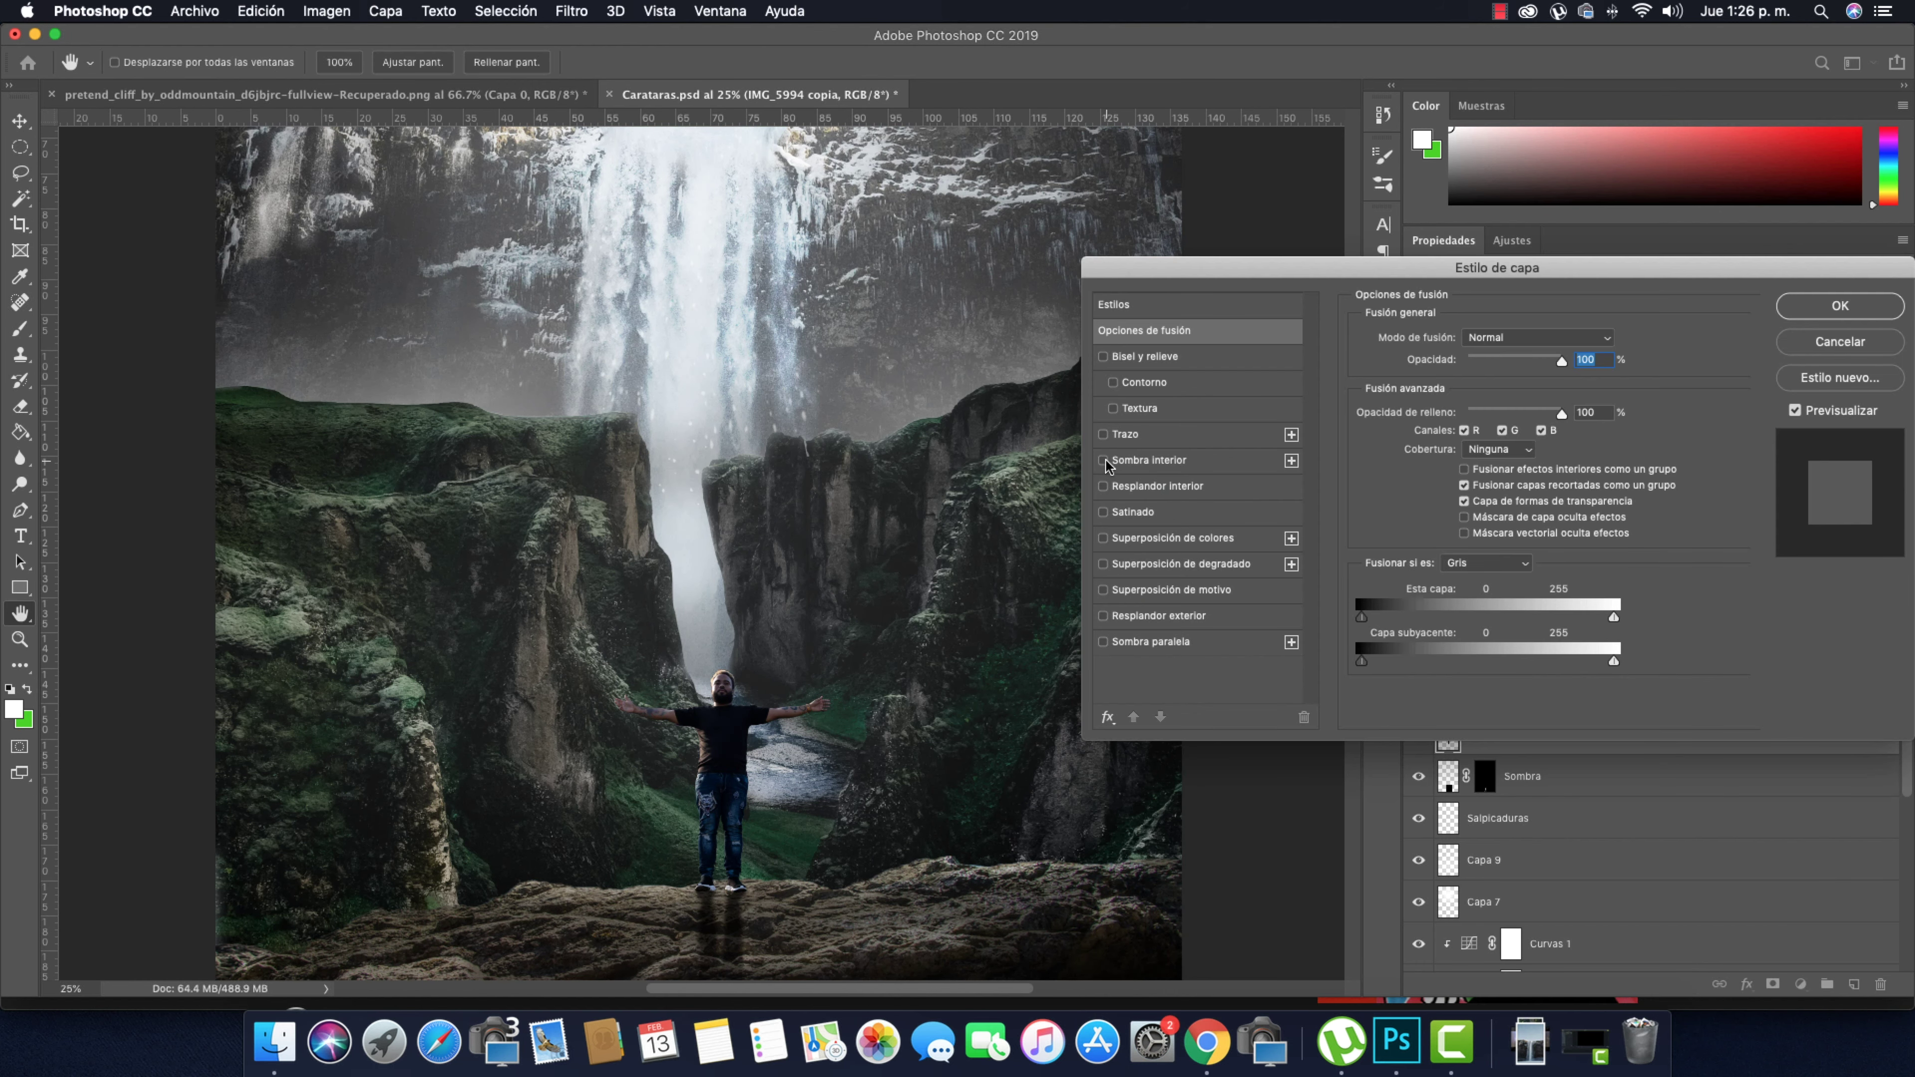
left_click(1106, 460)
left_click(1610, 340)
left_click_drag(1390, 558, 1389, 528)
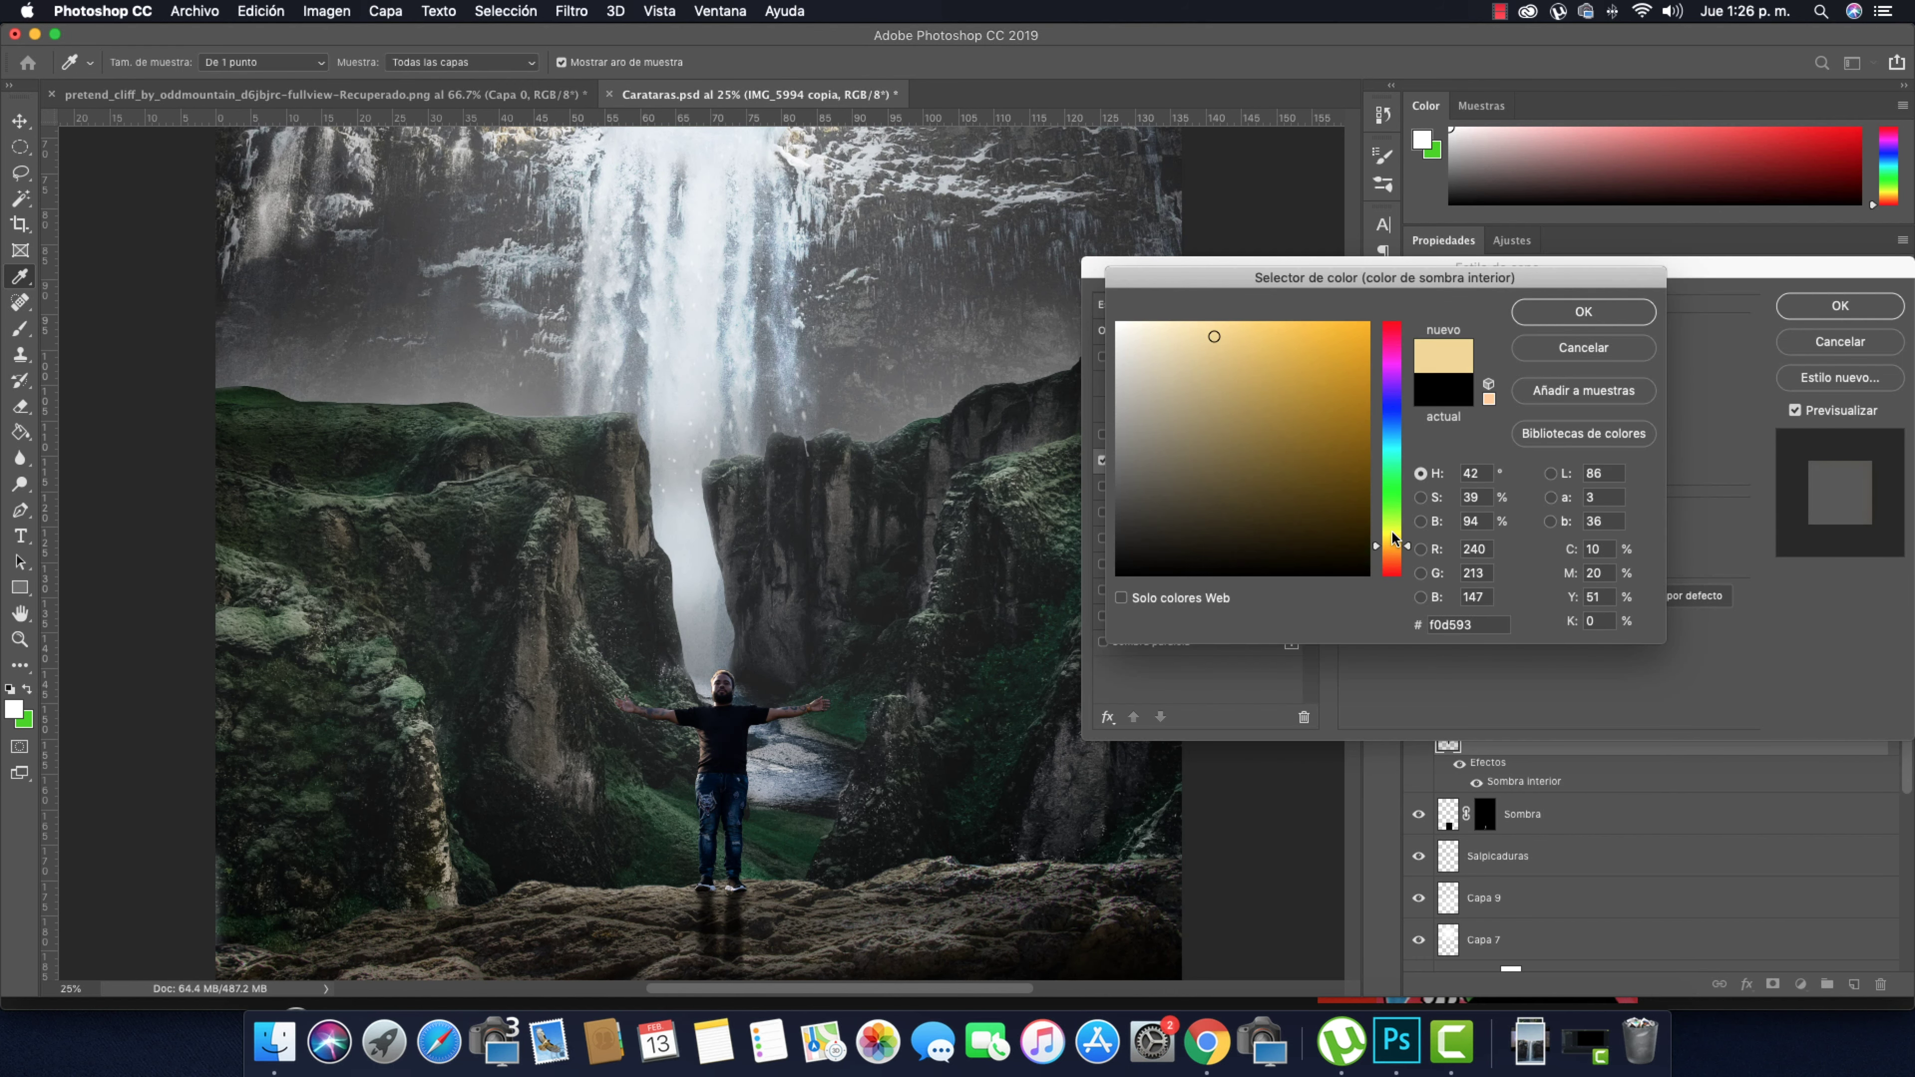
left_click(1584, 313)
Set the inner shadow to 100 opacity, pale yellow, Normal blend mode and size 95
left_click_drag(1476, 368, 1539, 366)
left_click(1611, 340)
key("Return")
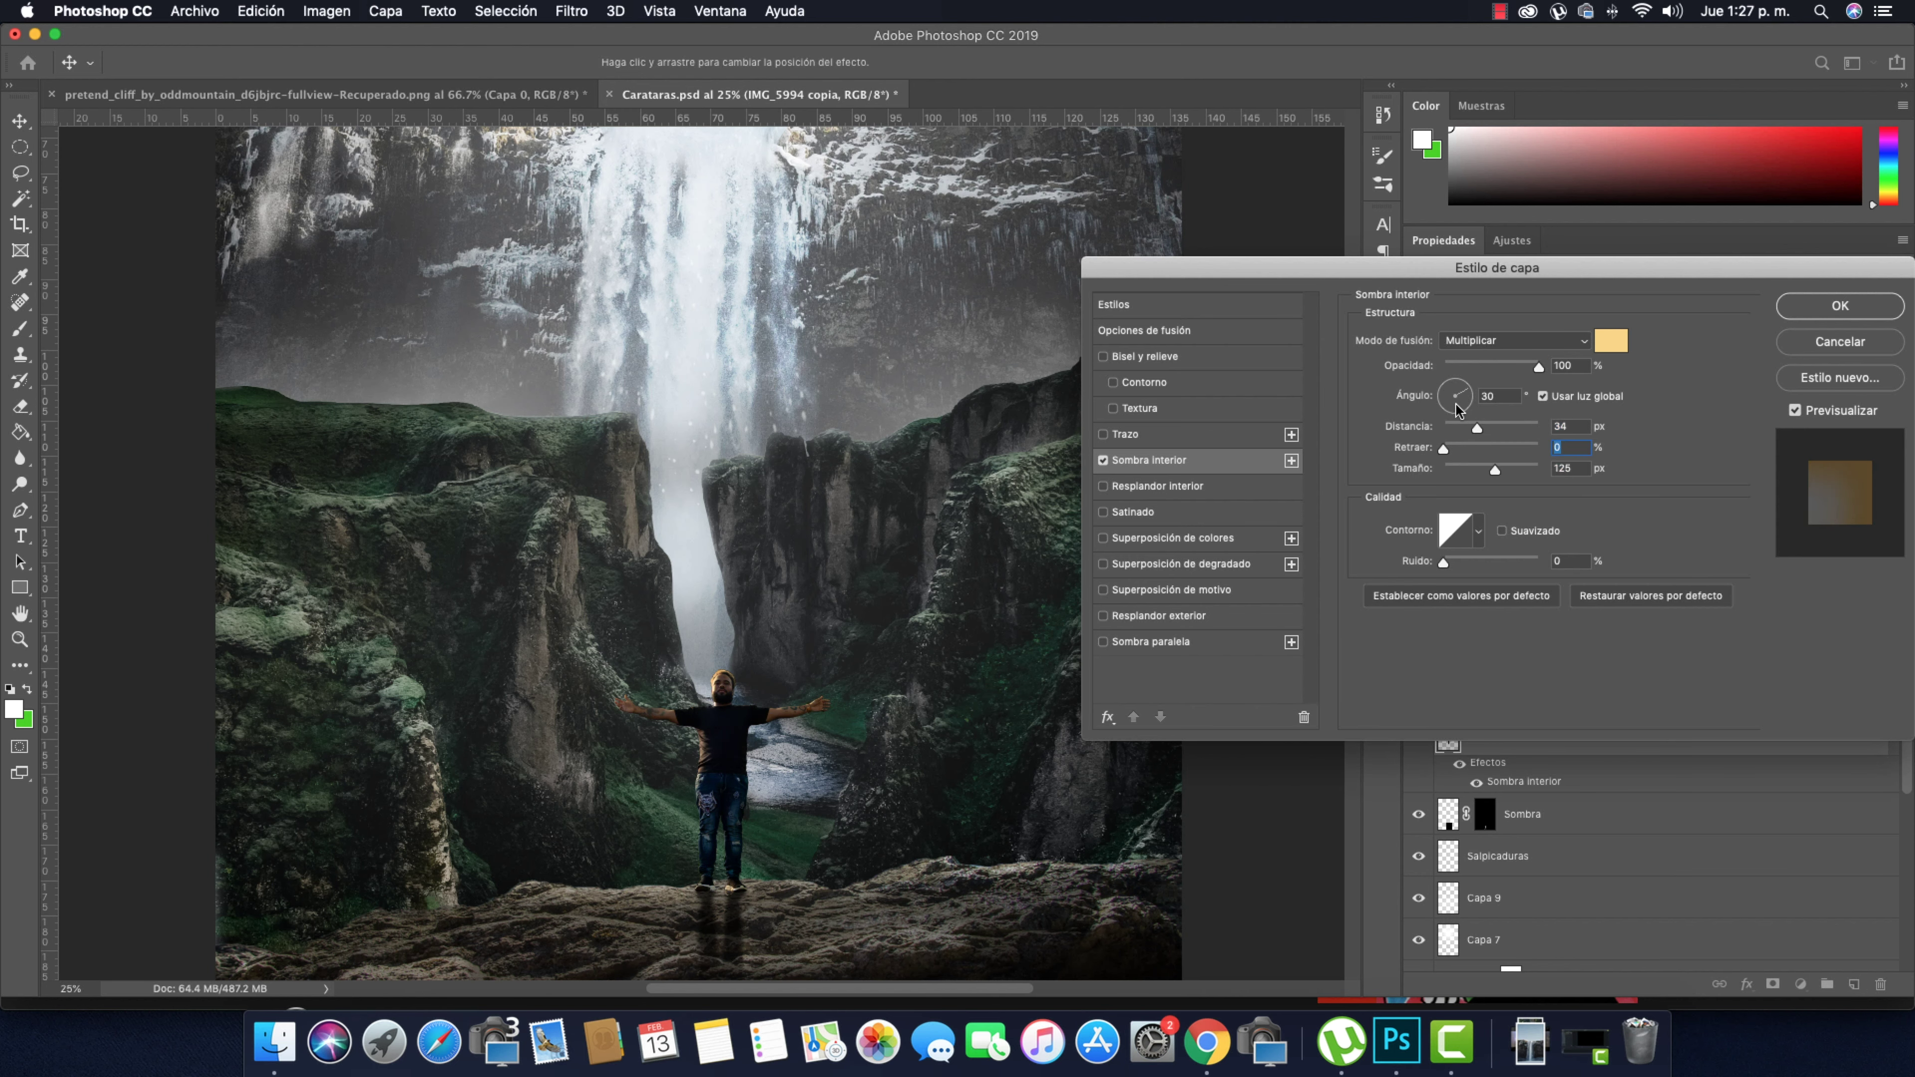
left_click(1539, 340)
left_click(1523, 292)
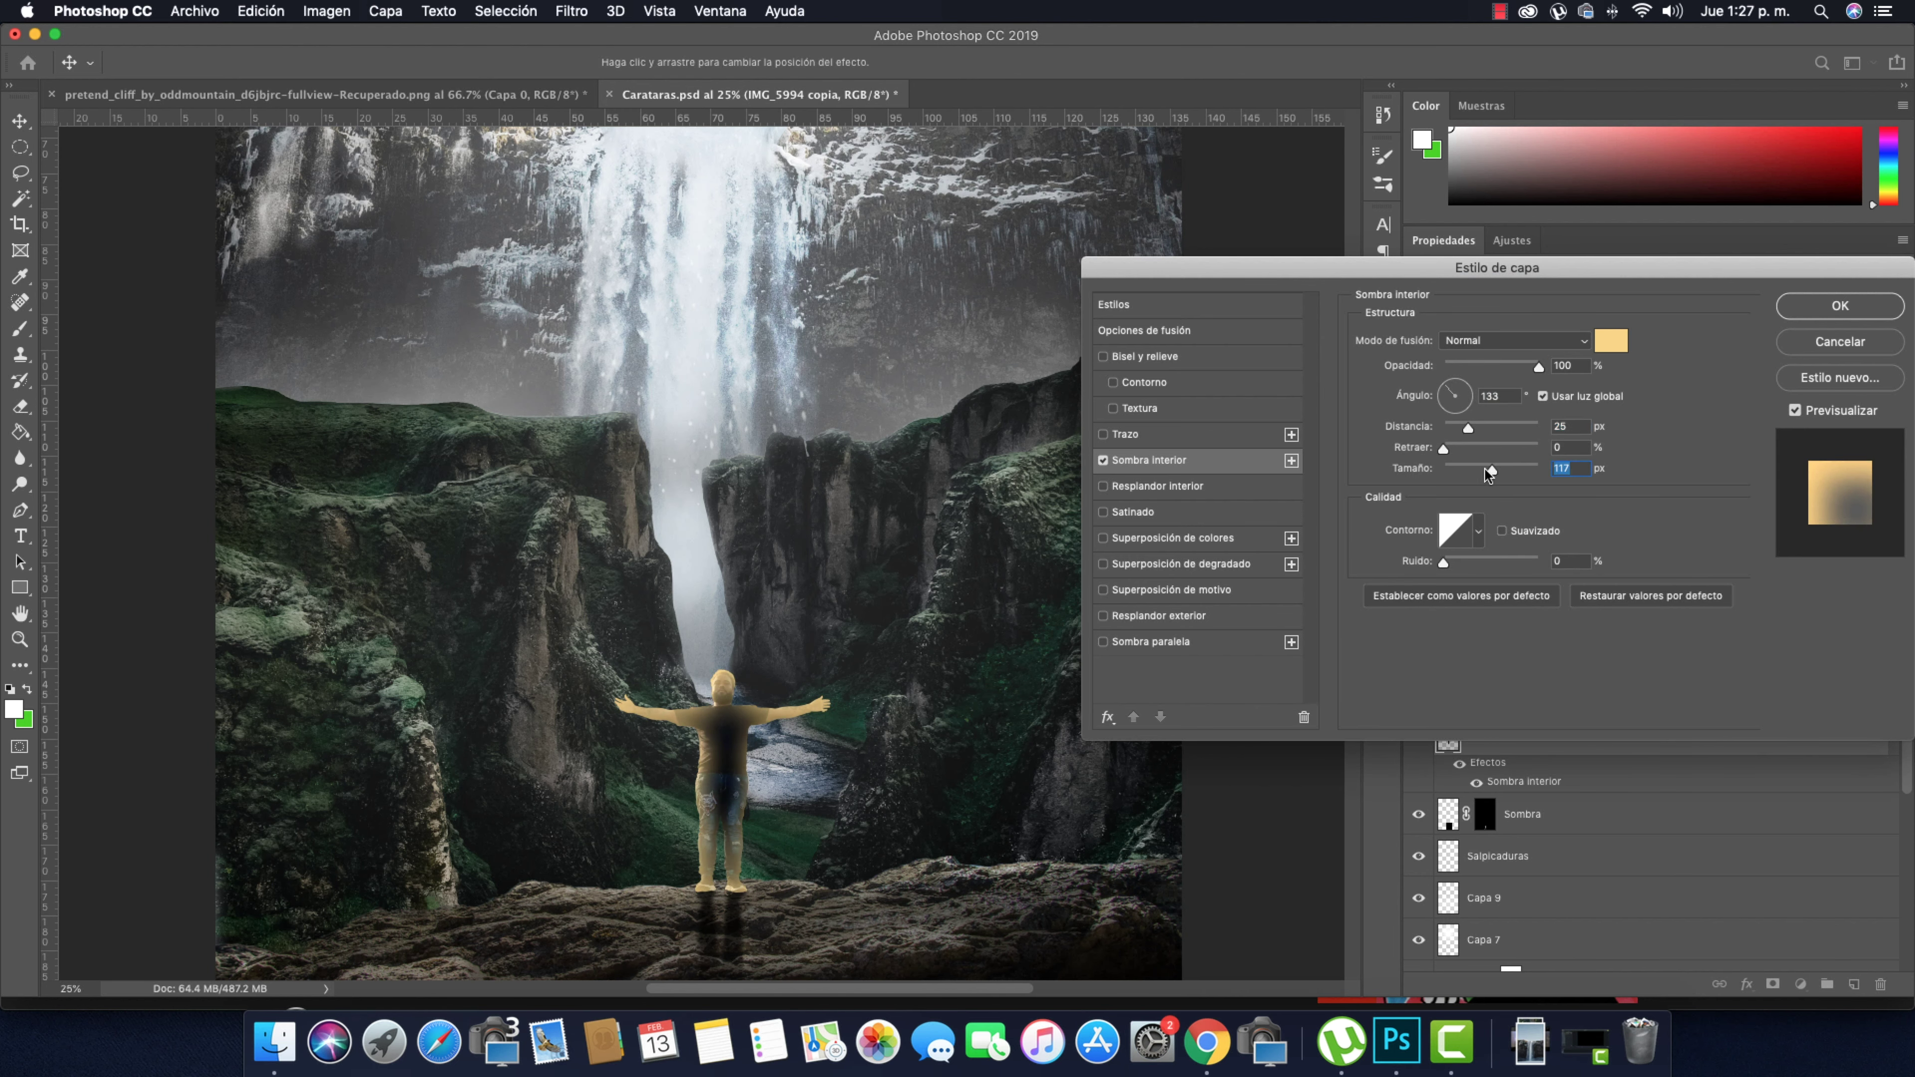
left_click_drag(1487, 473, 1484, 473)
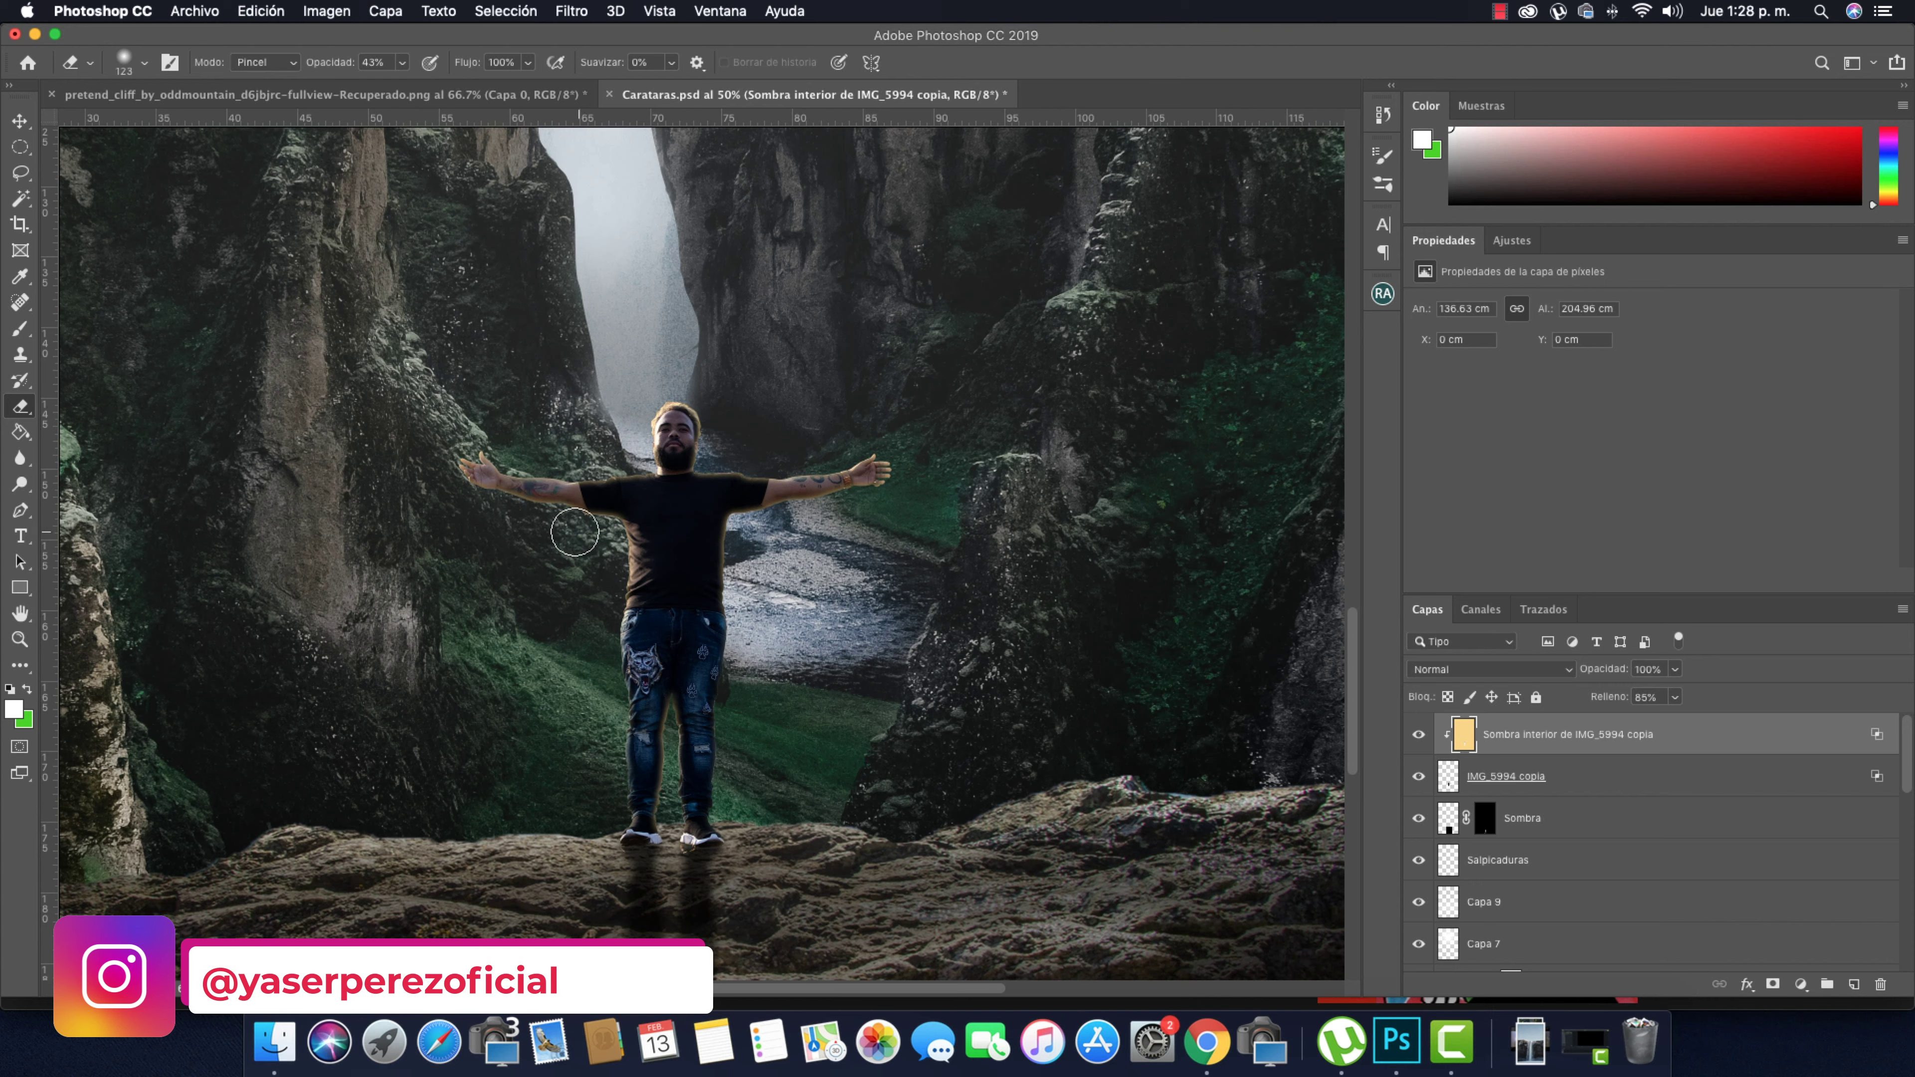
Apply the Sombra layer's mask permanently to its pixels
key("0")
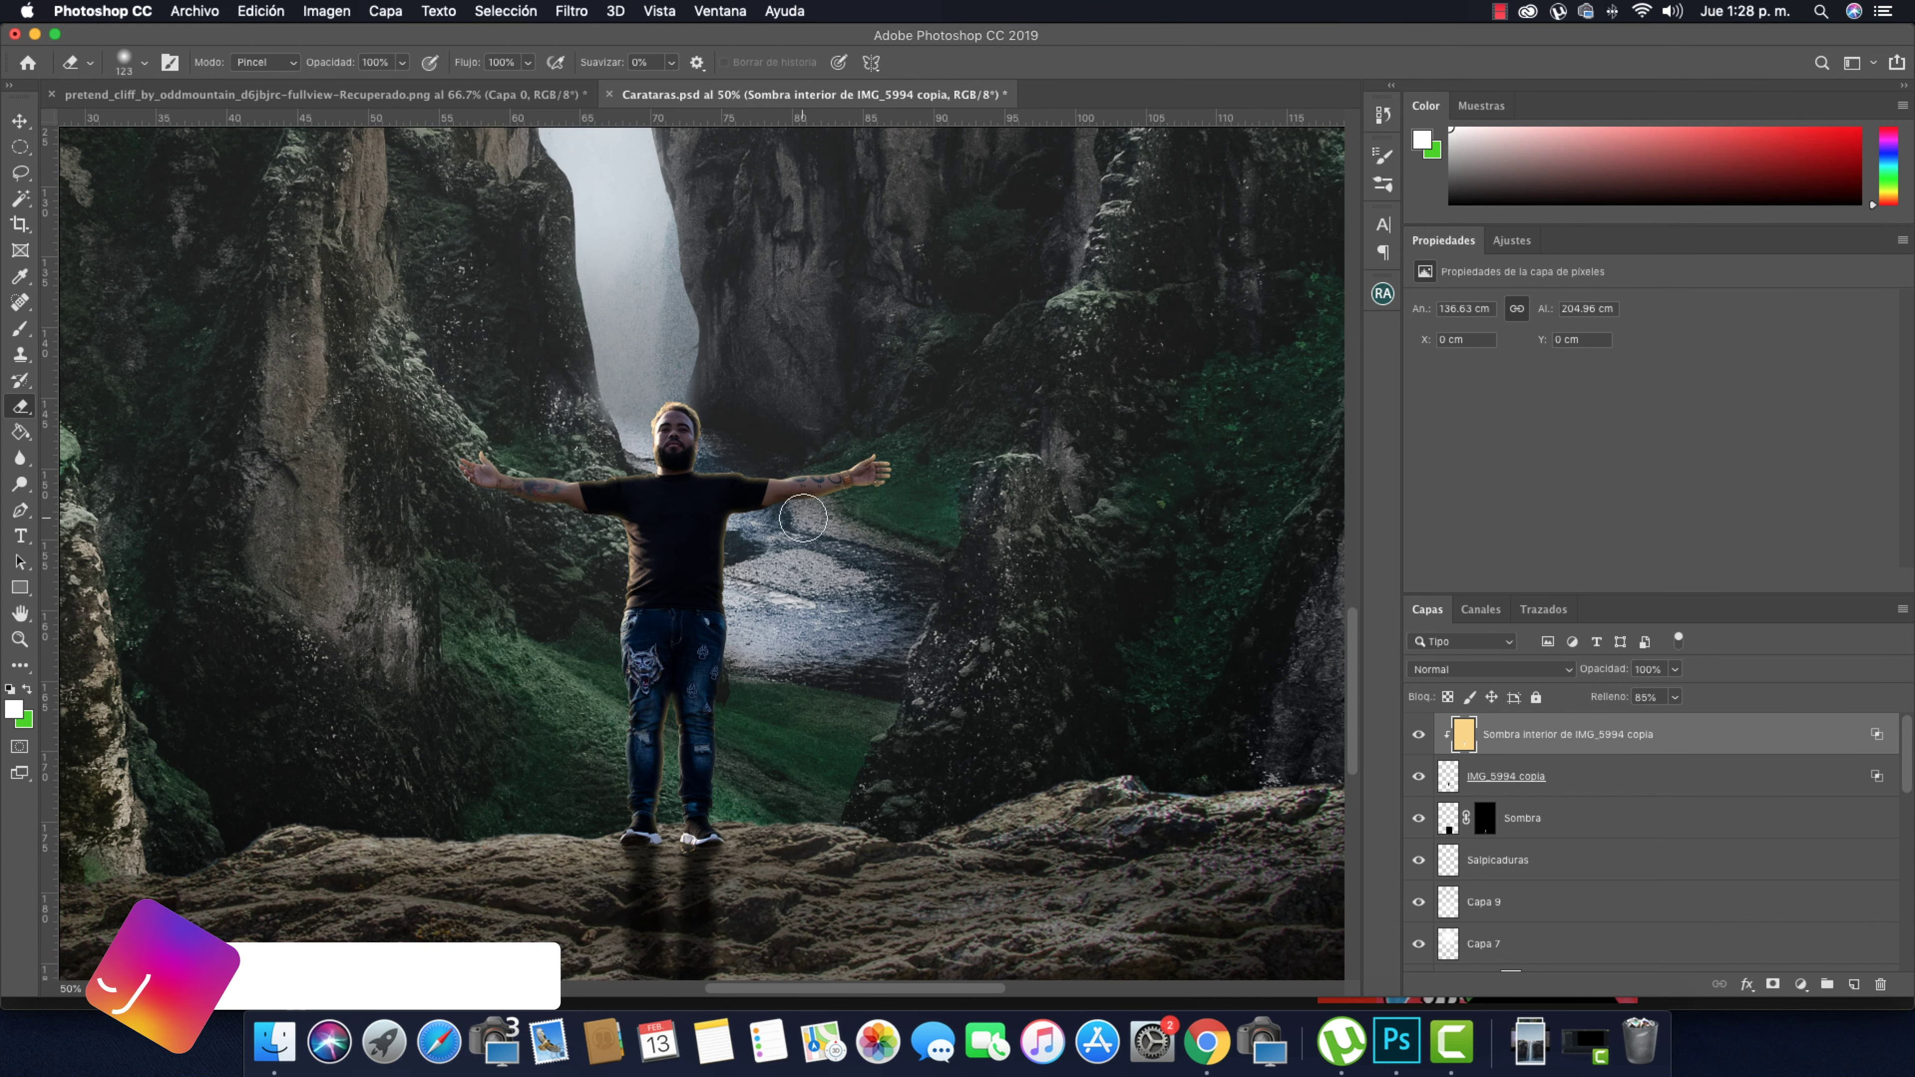
scroll(620, 842, "up", 3)
scroll(679, 830, "up", 5)
scroll(679, 678, "up", 2)
key("alt+bracketleft")
key("alt+bracketleft")
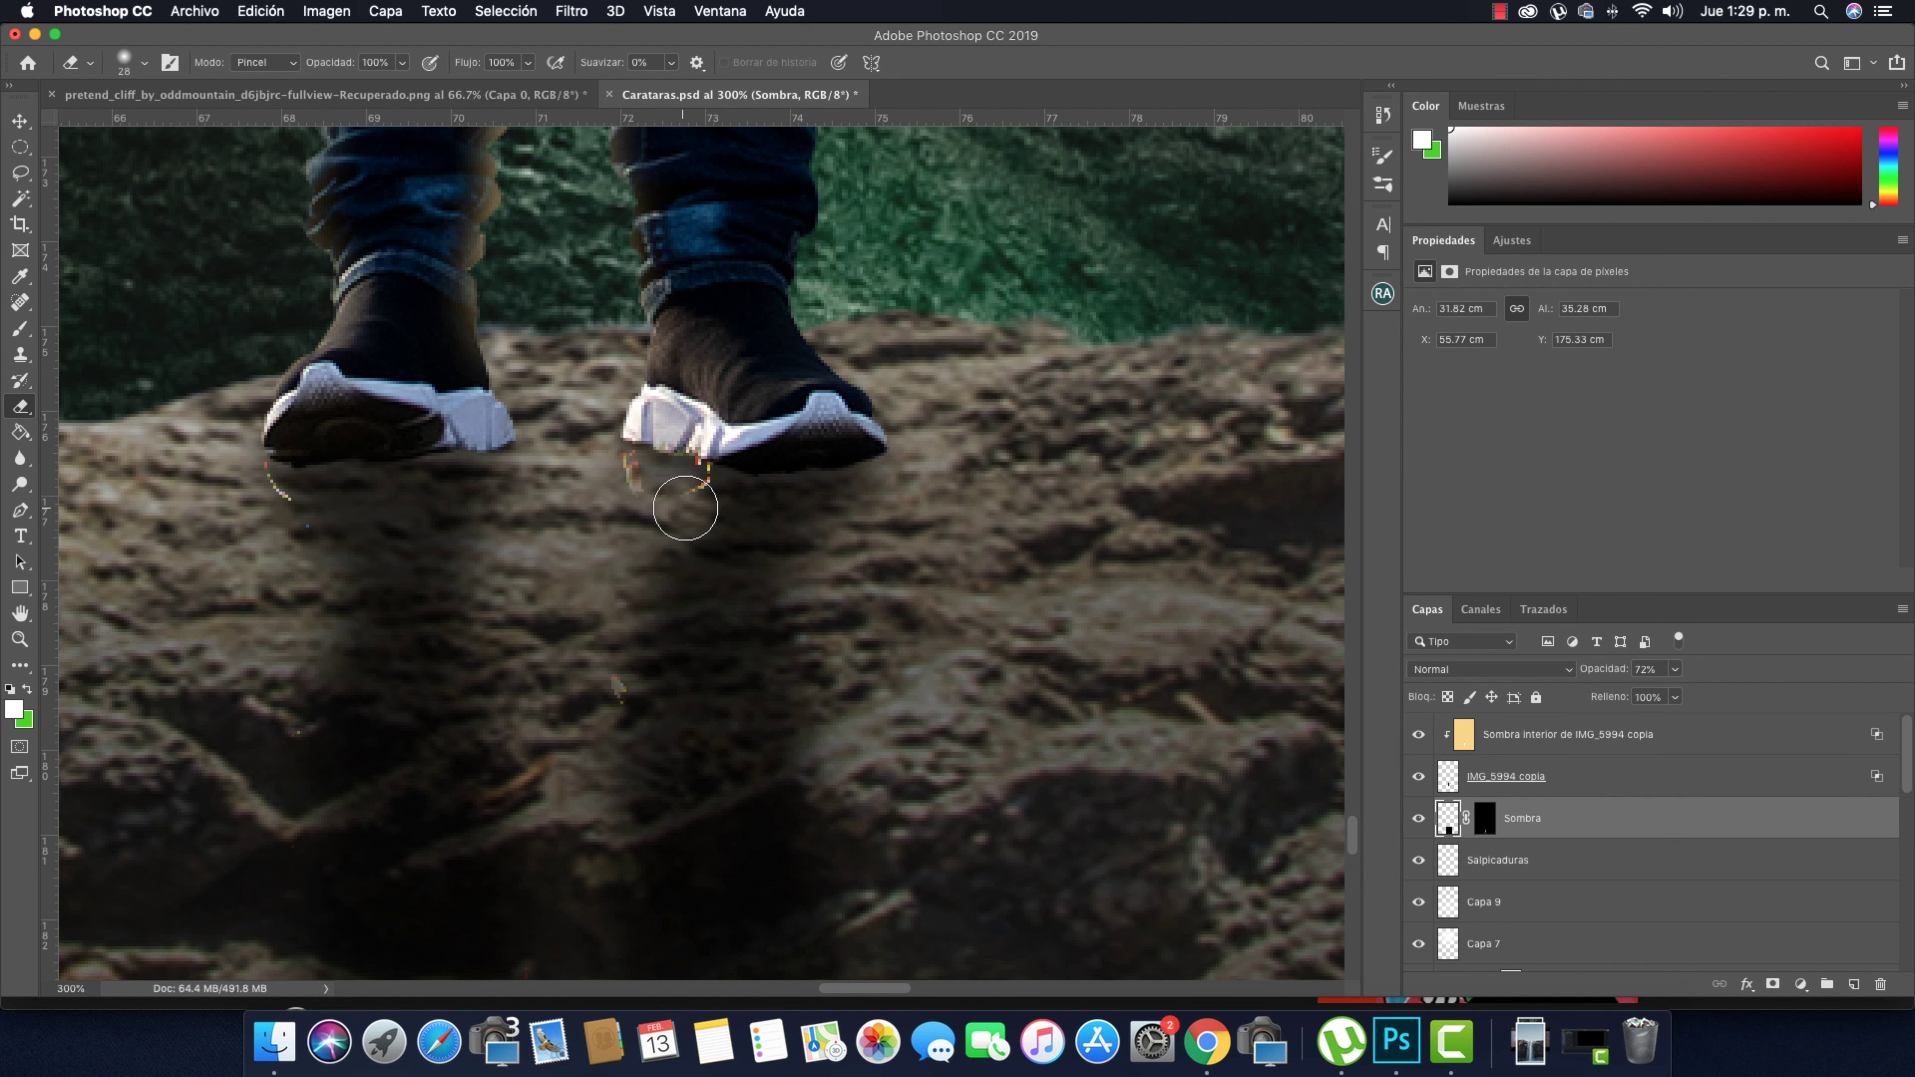
left_click(1500, 826)
right_click(1514, 823)
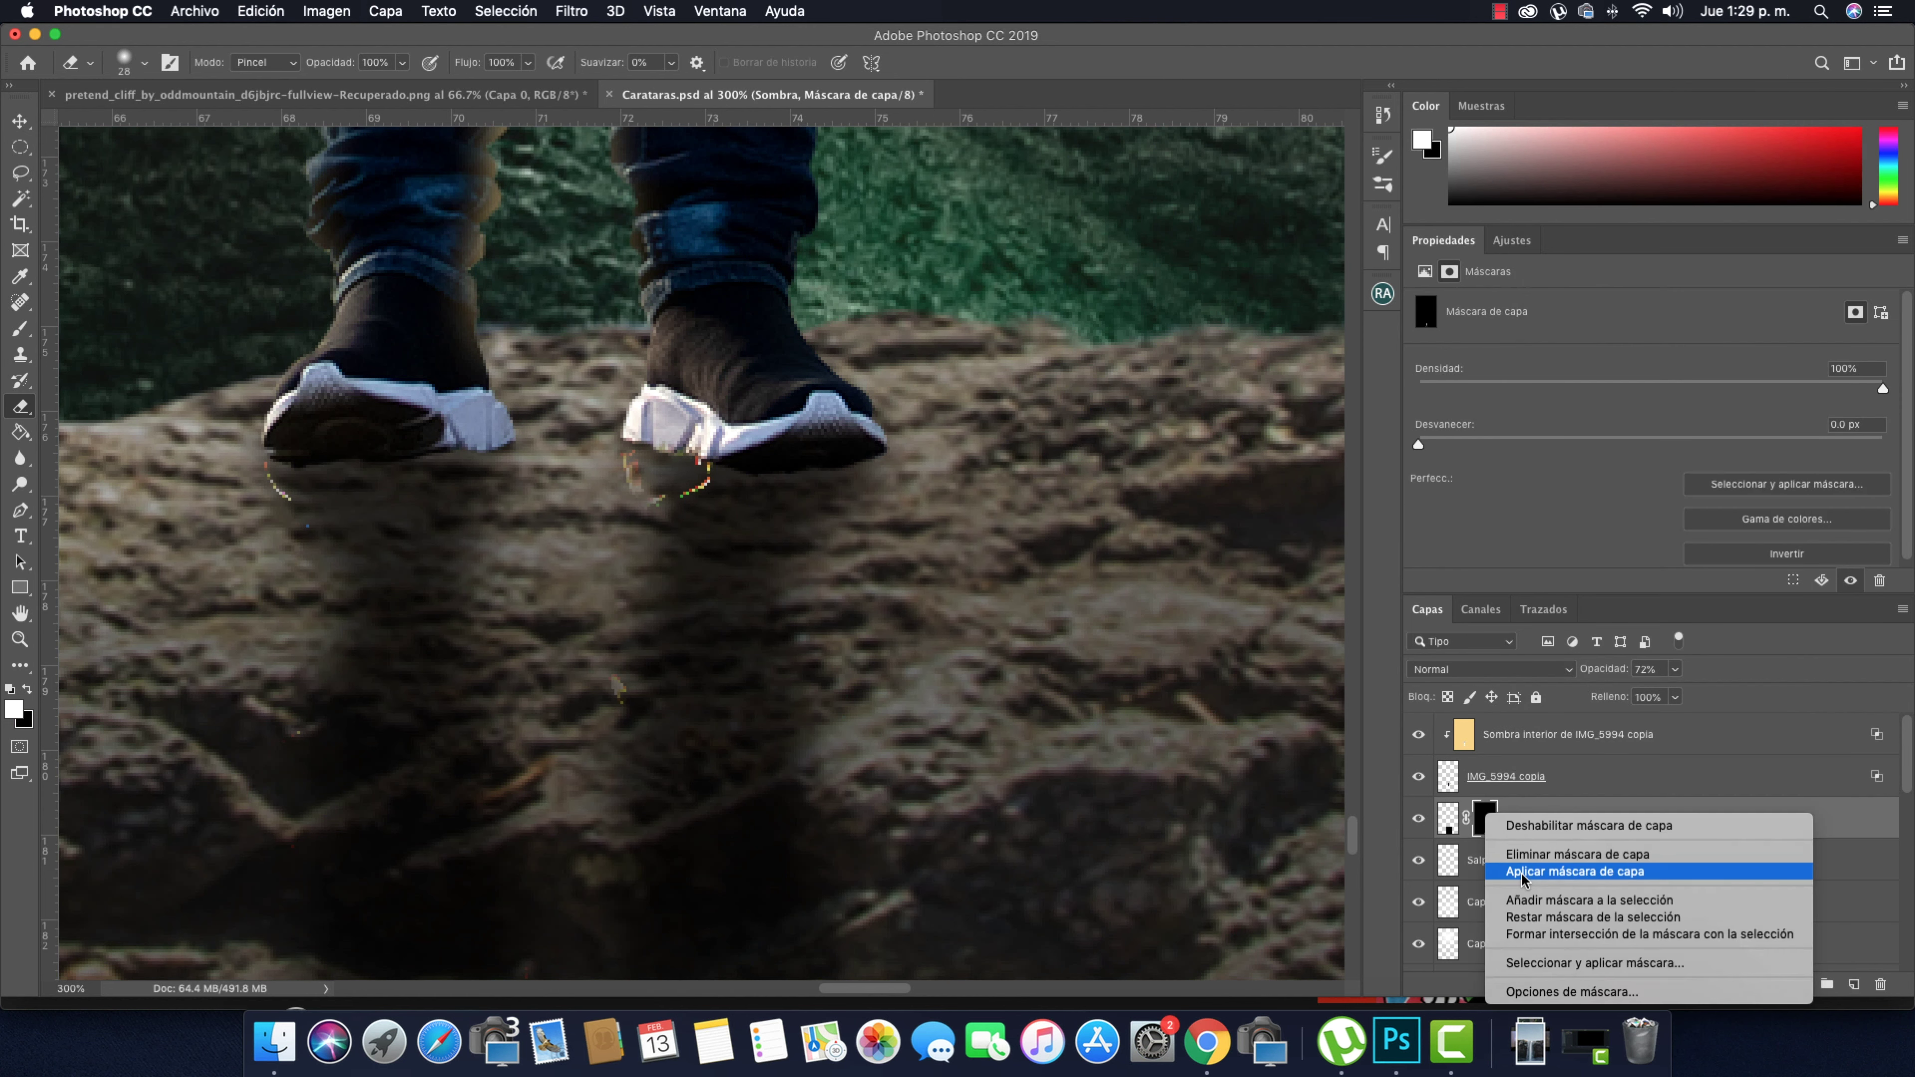
left_click(1553, 846)
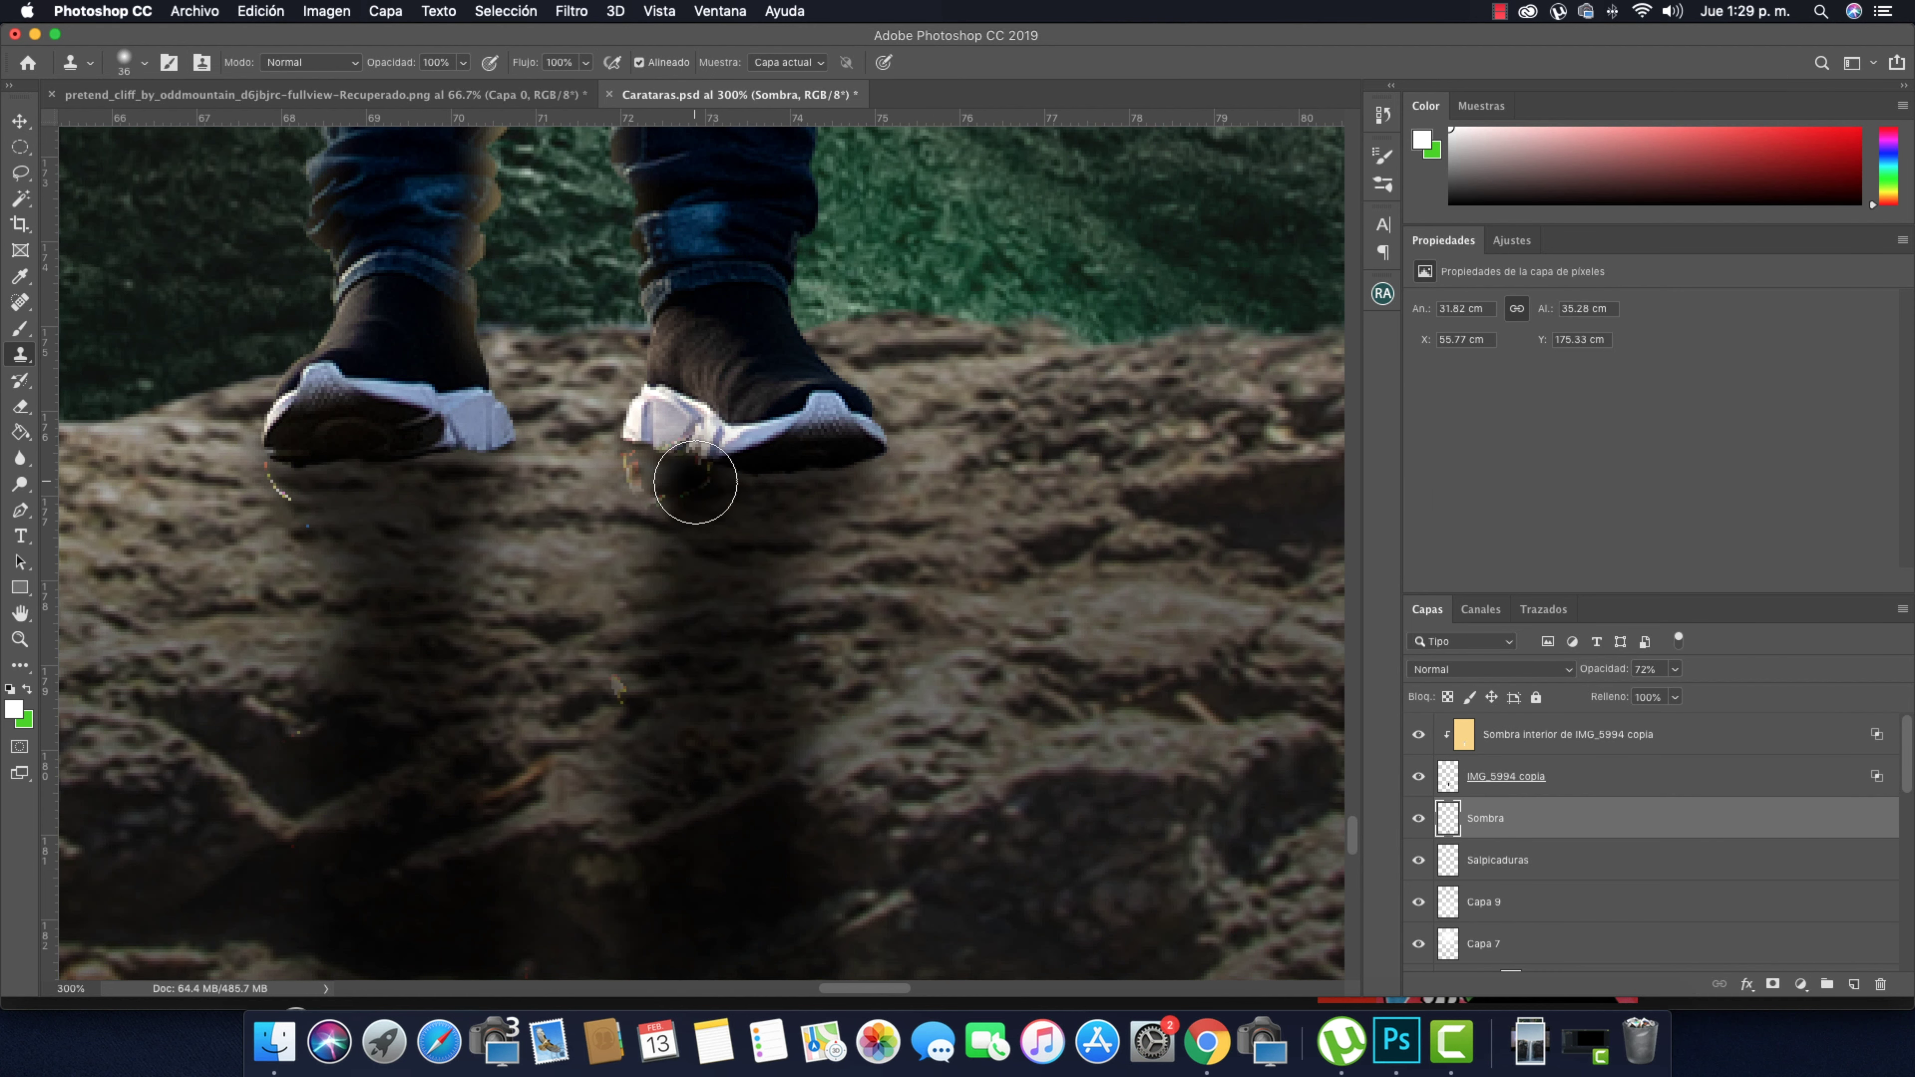
On a new layer, select a triangle under the right shoe and fill it black
scroll(812, 650, "down", 5)
scroll(812, 650, "up", 4)
key("b")
key("ctrl+shift+alt+n")
right_click(865, 599)
left_click(707, 113)
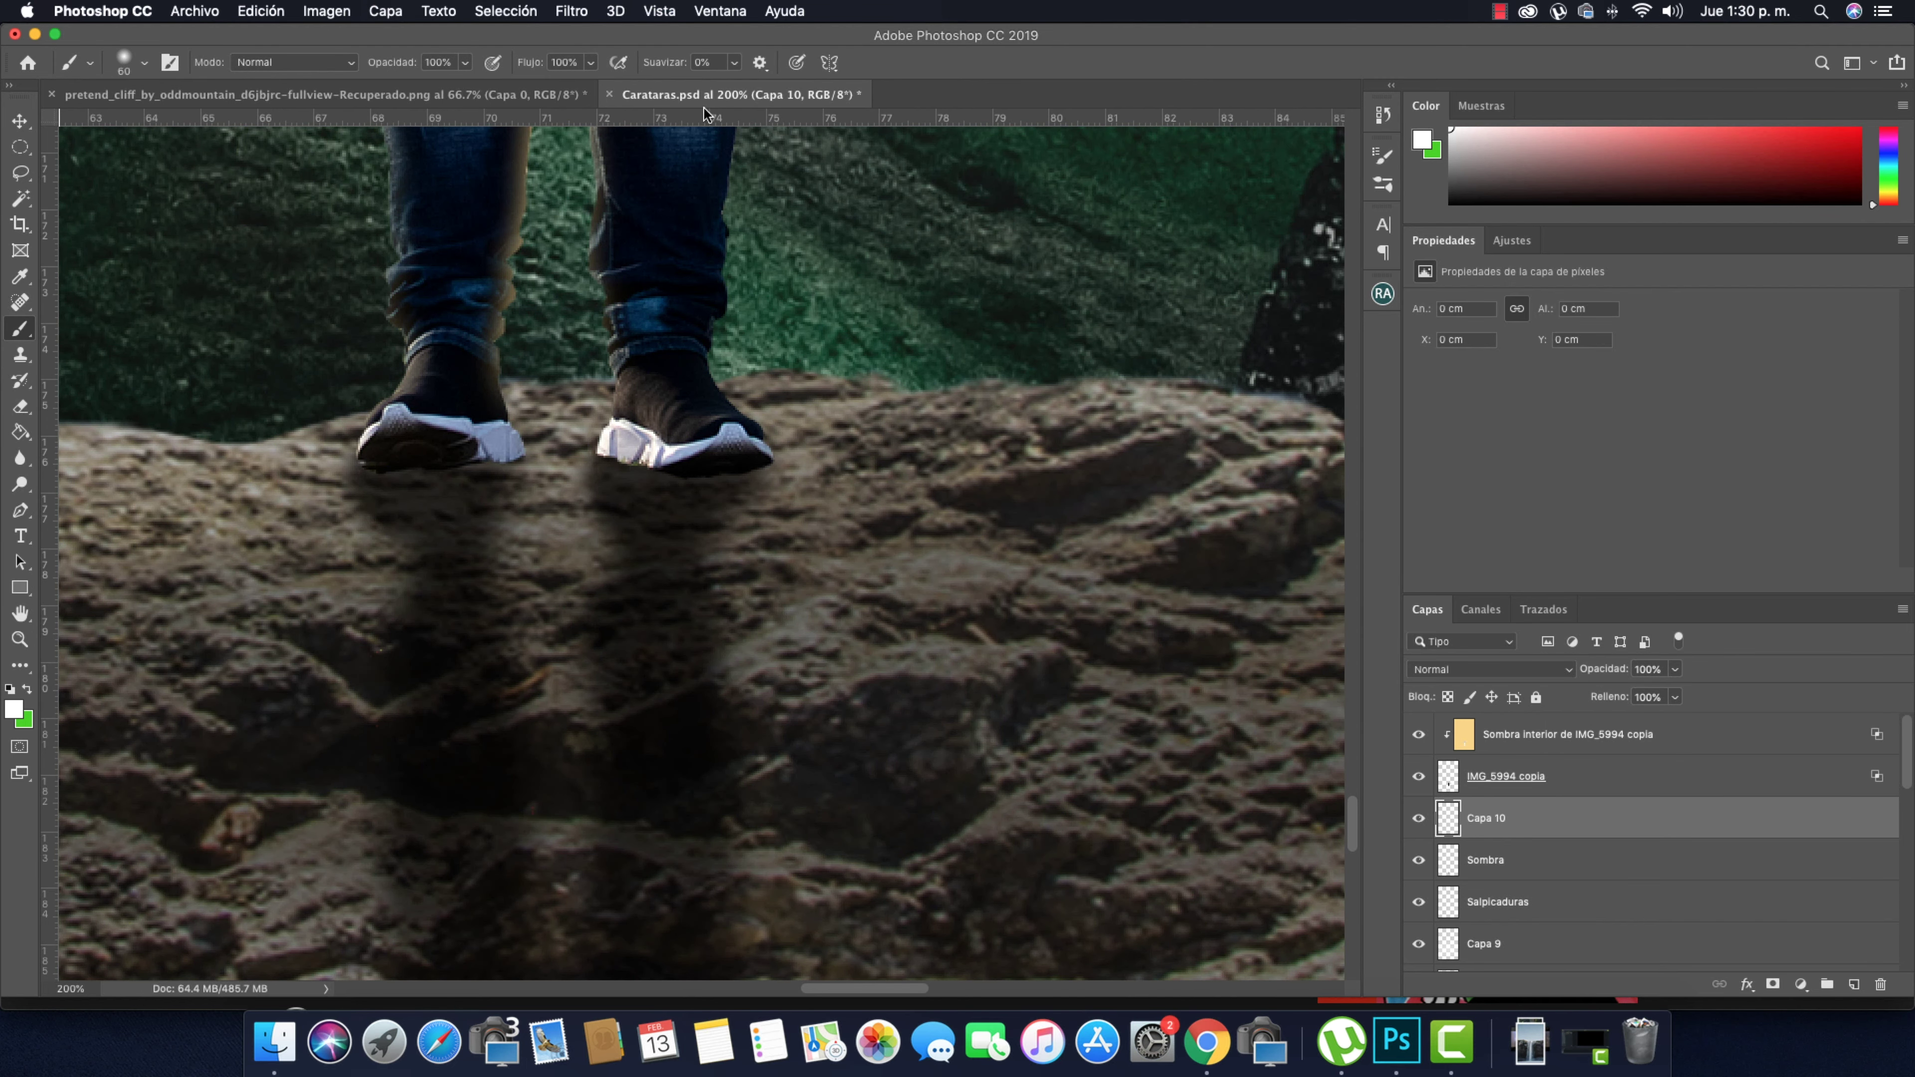
left_click(603, 458)
key("alt+BackSpace")
Soften the triangle shadow with a Gaussian Blur of radius 8.2
left_click(571, 10)
left_click(897, 375)
left_click_drag(1165, 570, 1142, 574)
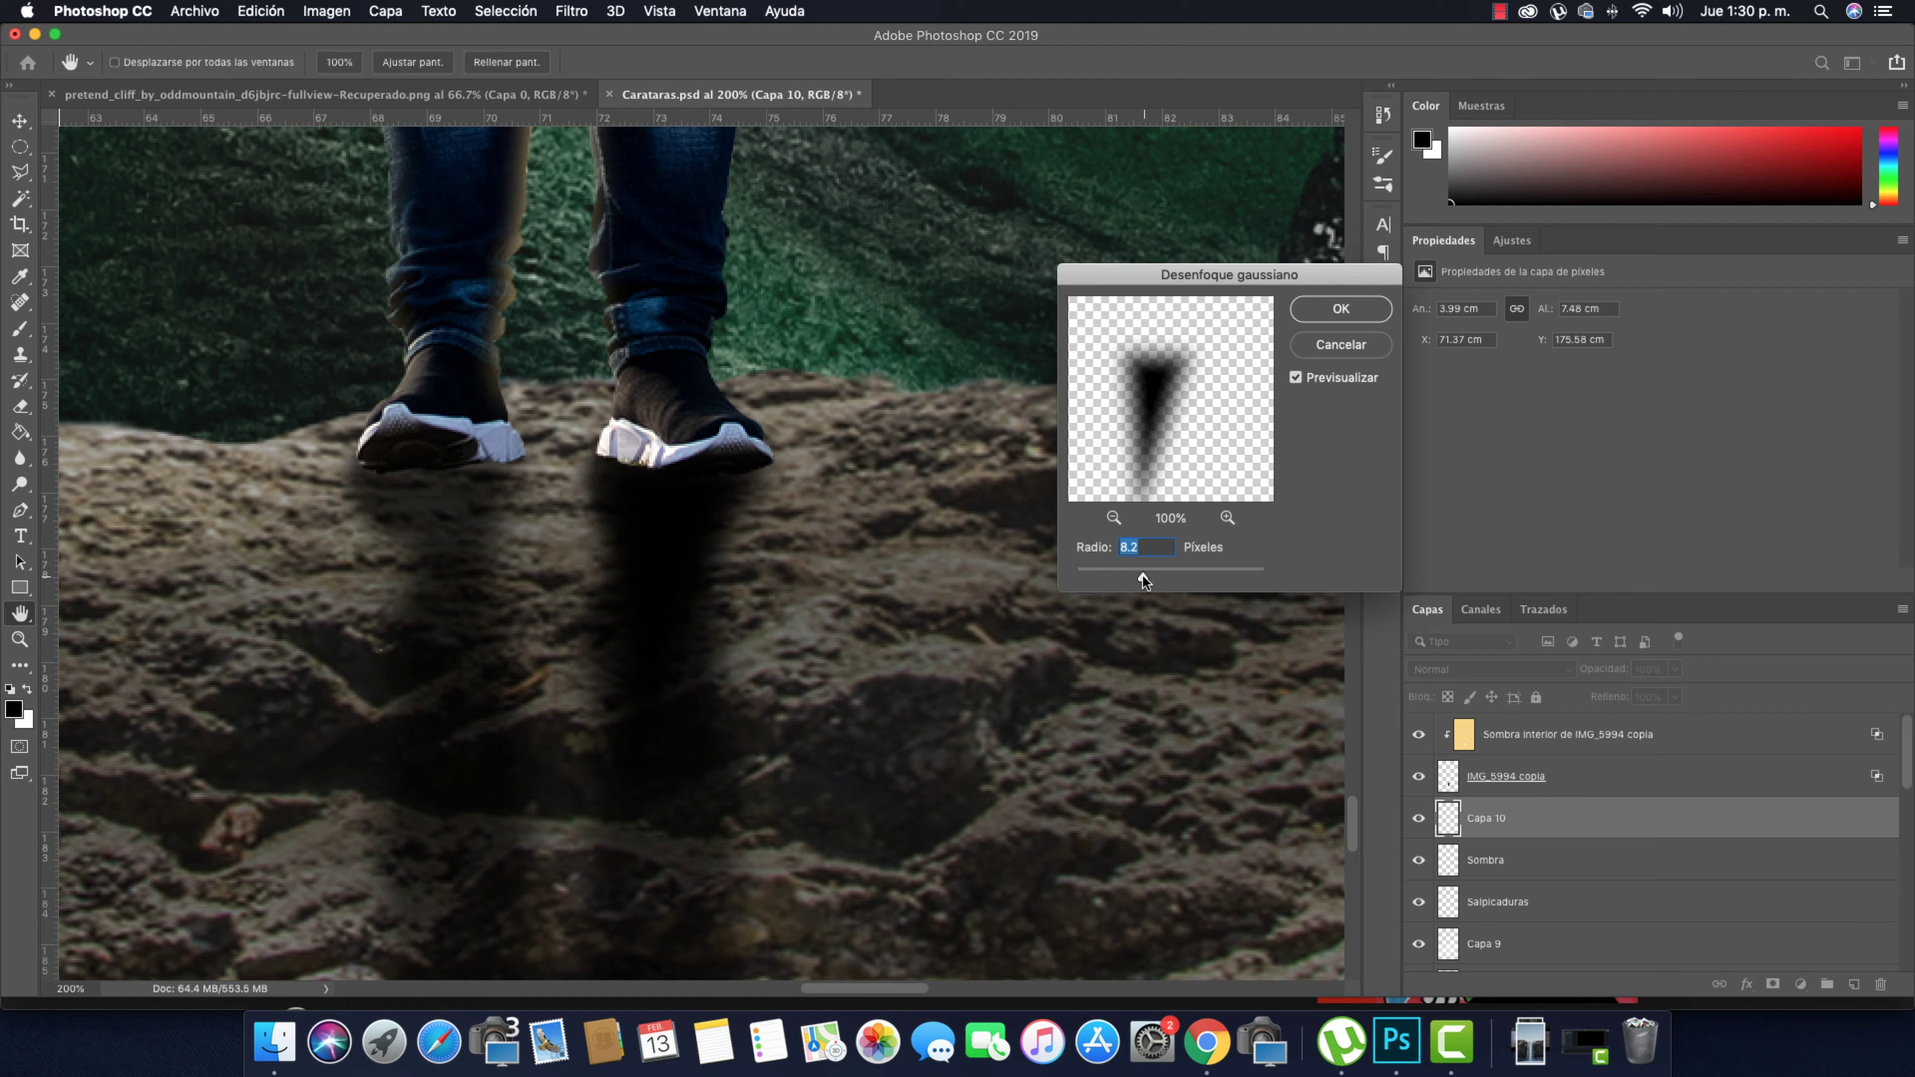
key("Return")
key("ctrl+0")
Duplicate the wedge shadow and rotate the copy about 3 degrees
key("ctrl+1")
key("ctrl+j")
key("ctrl+t")
left_click_drag(659, 709, 666, 703)
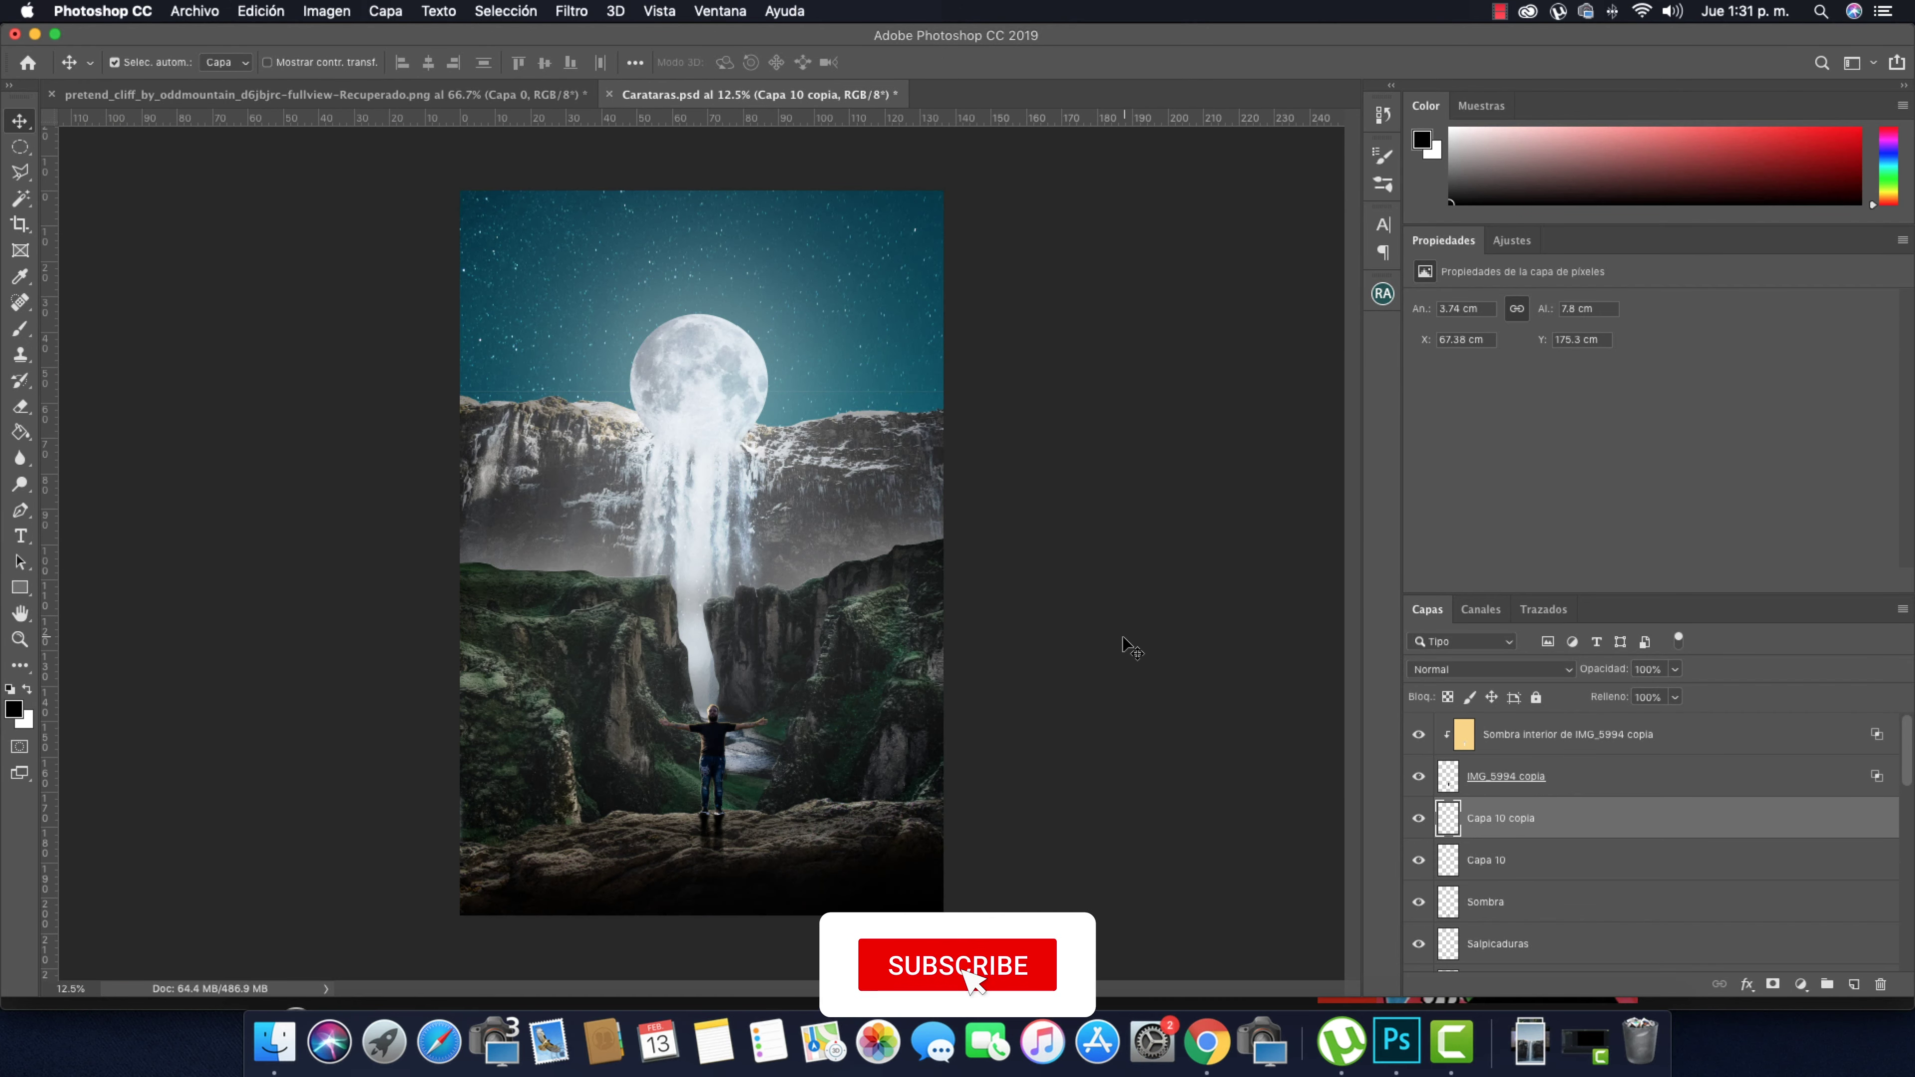
Add a Color Balance adjustment above the cliff layer Capa 0
left_click(1583, 734)
scroll(1621, 830, "down", 5)
left_click(1418, 849)
left_click(1448, 849)
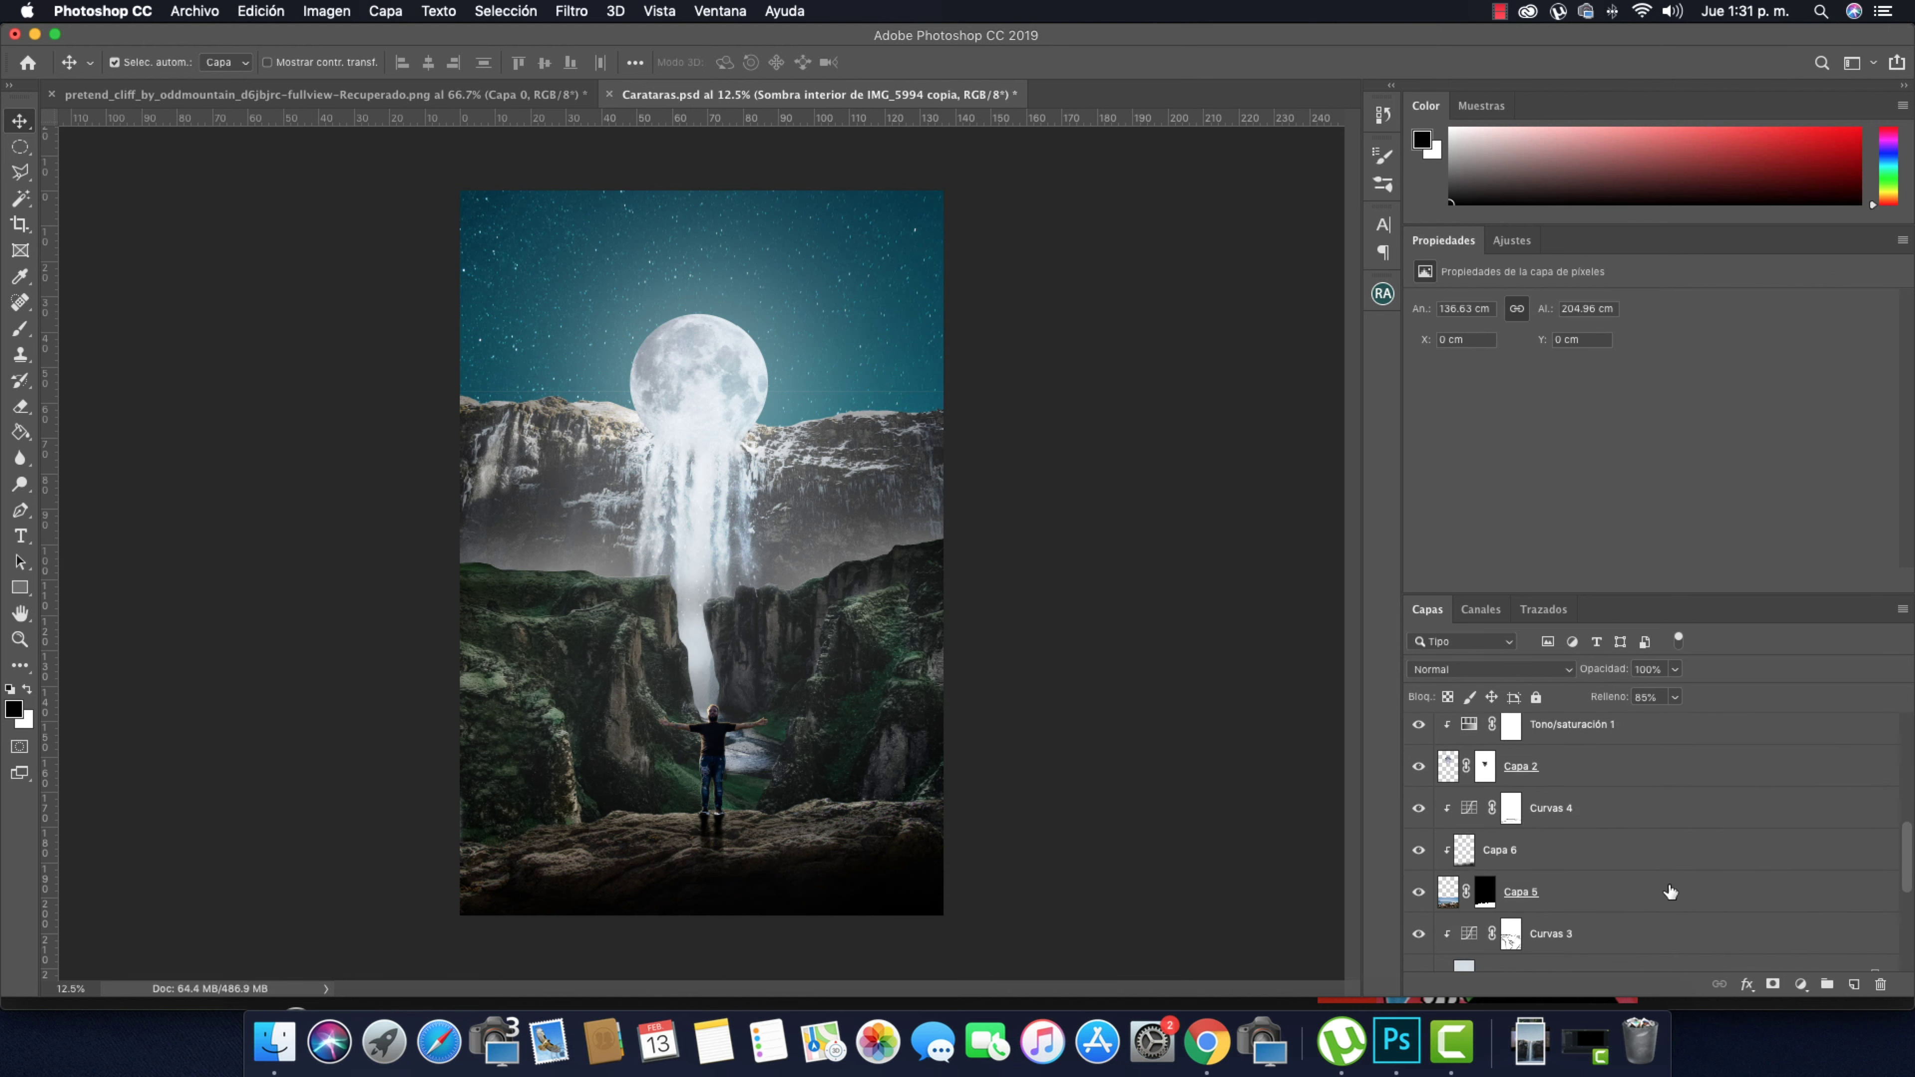
left_click(1800, 985)
left_click(1817, 781)
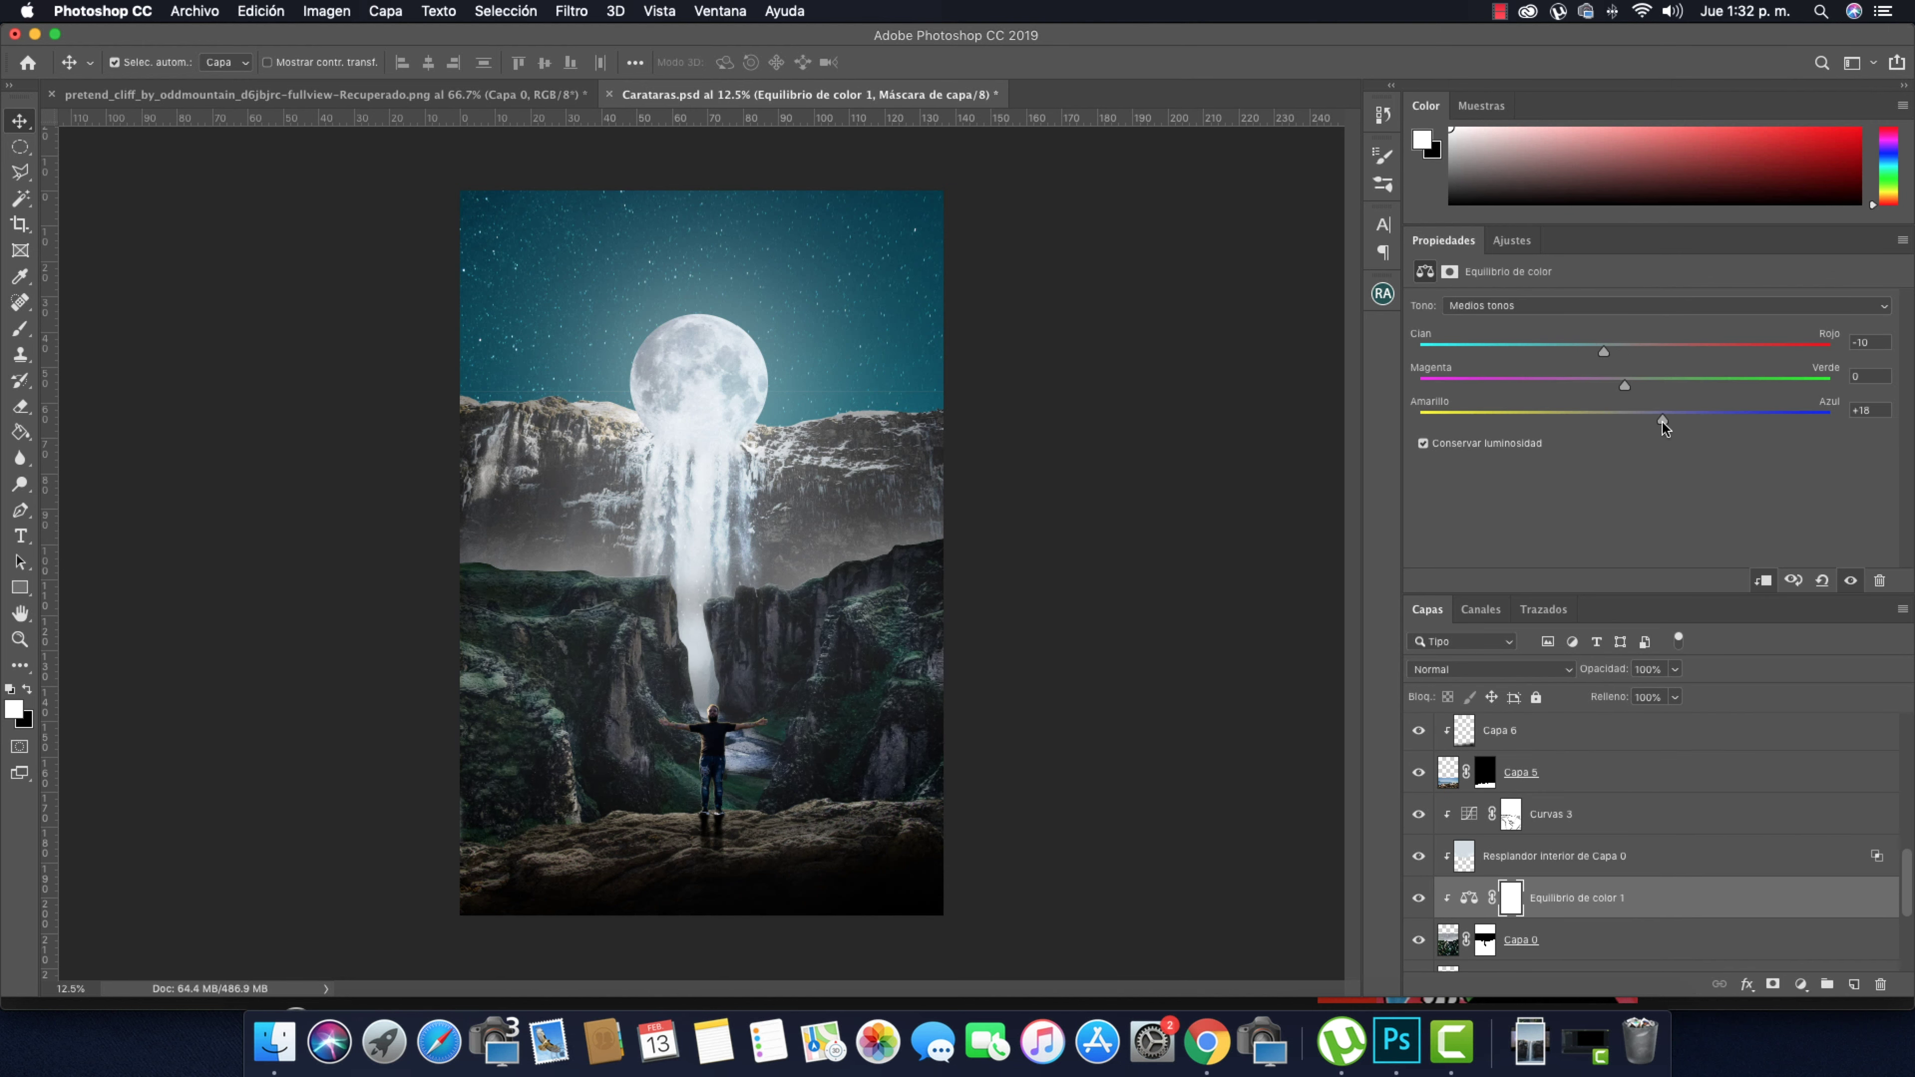
Add a Color Balance above Capa 5 with midtones shifted to cyan -30
left_click(1521, 789)
scroll(1584, 792, "up", 2)
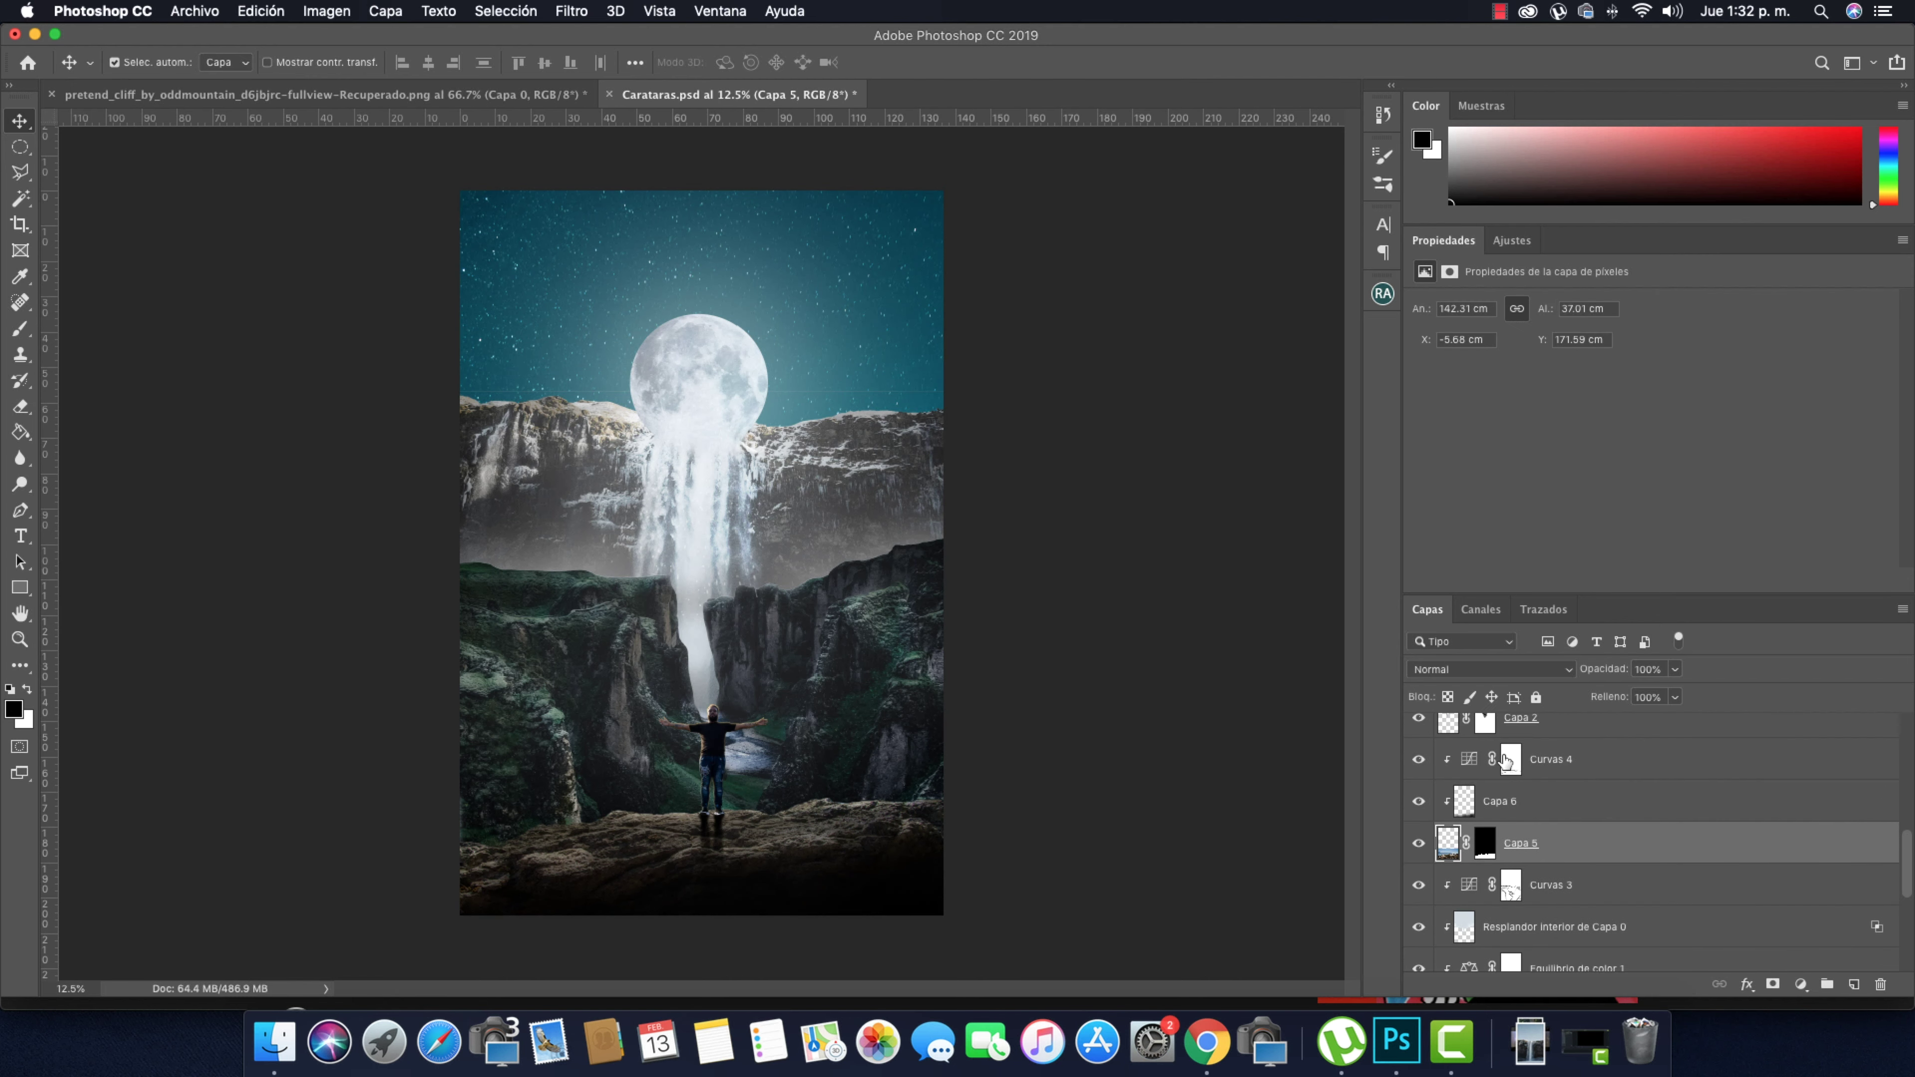
left_click(1801, 985)
left_click(1818, 782)
left_click_drag(1625, 354, 1562, 354)
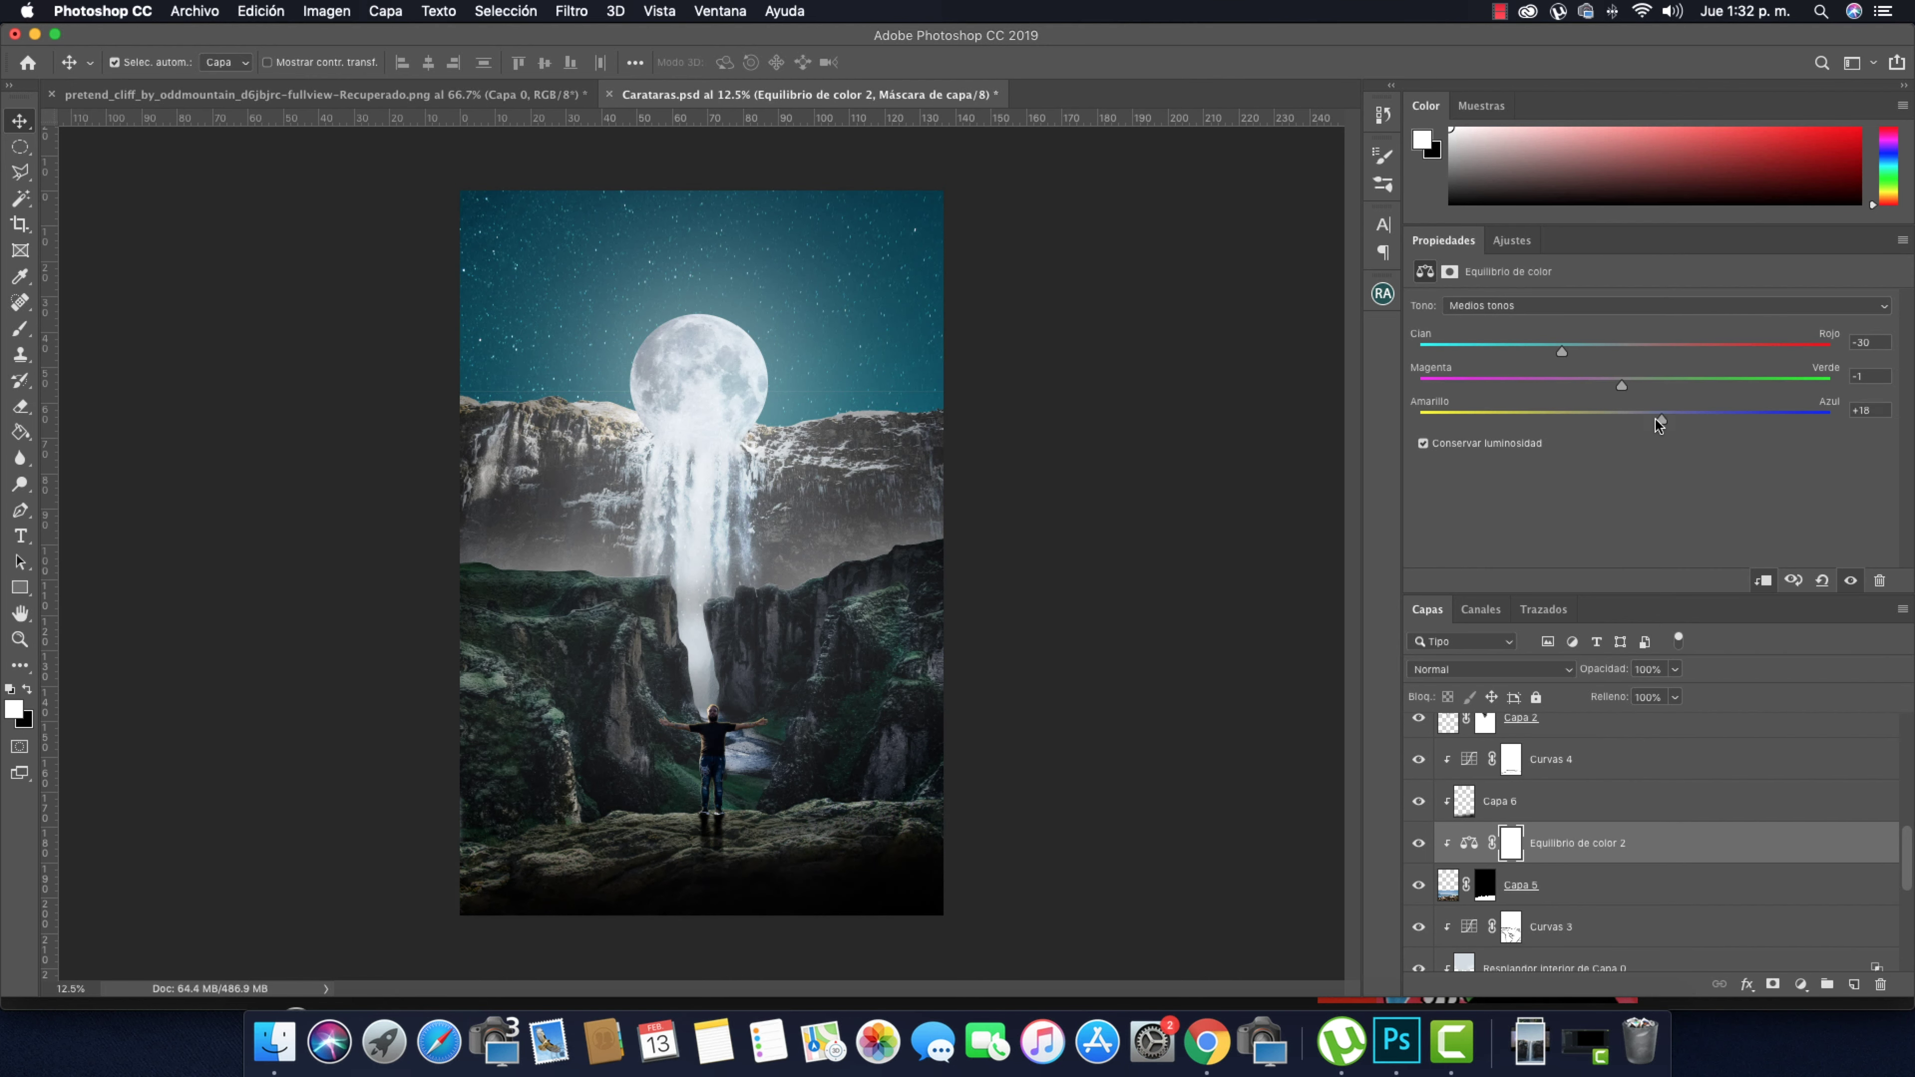
Nudge the Capa 7 overlay layer and zoom back out to the whole image
scroll(1584, 831, "up", 3)
left_click(1484, 734)
key("super+plus")
left_click_drag(665, 308, 716, 308)
key("z")
left_click_drag(905, 408, 877, 406)
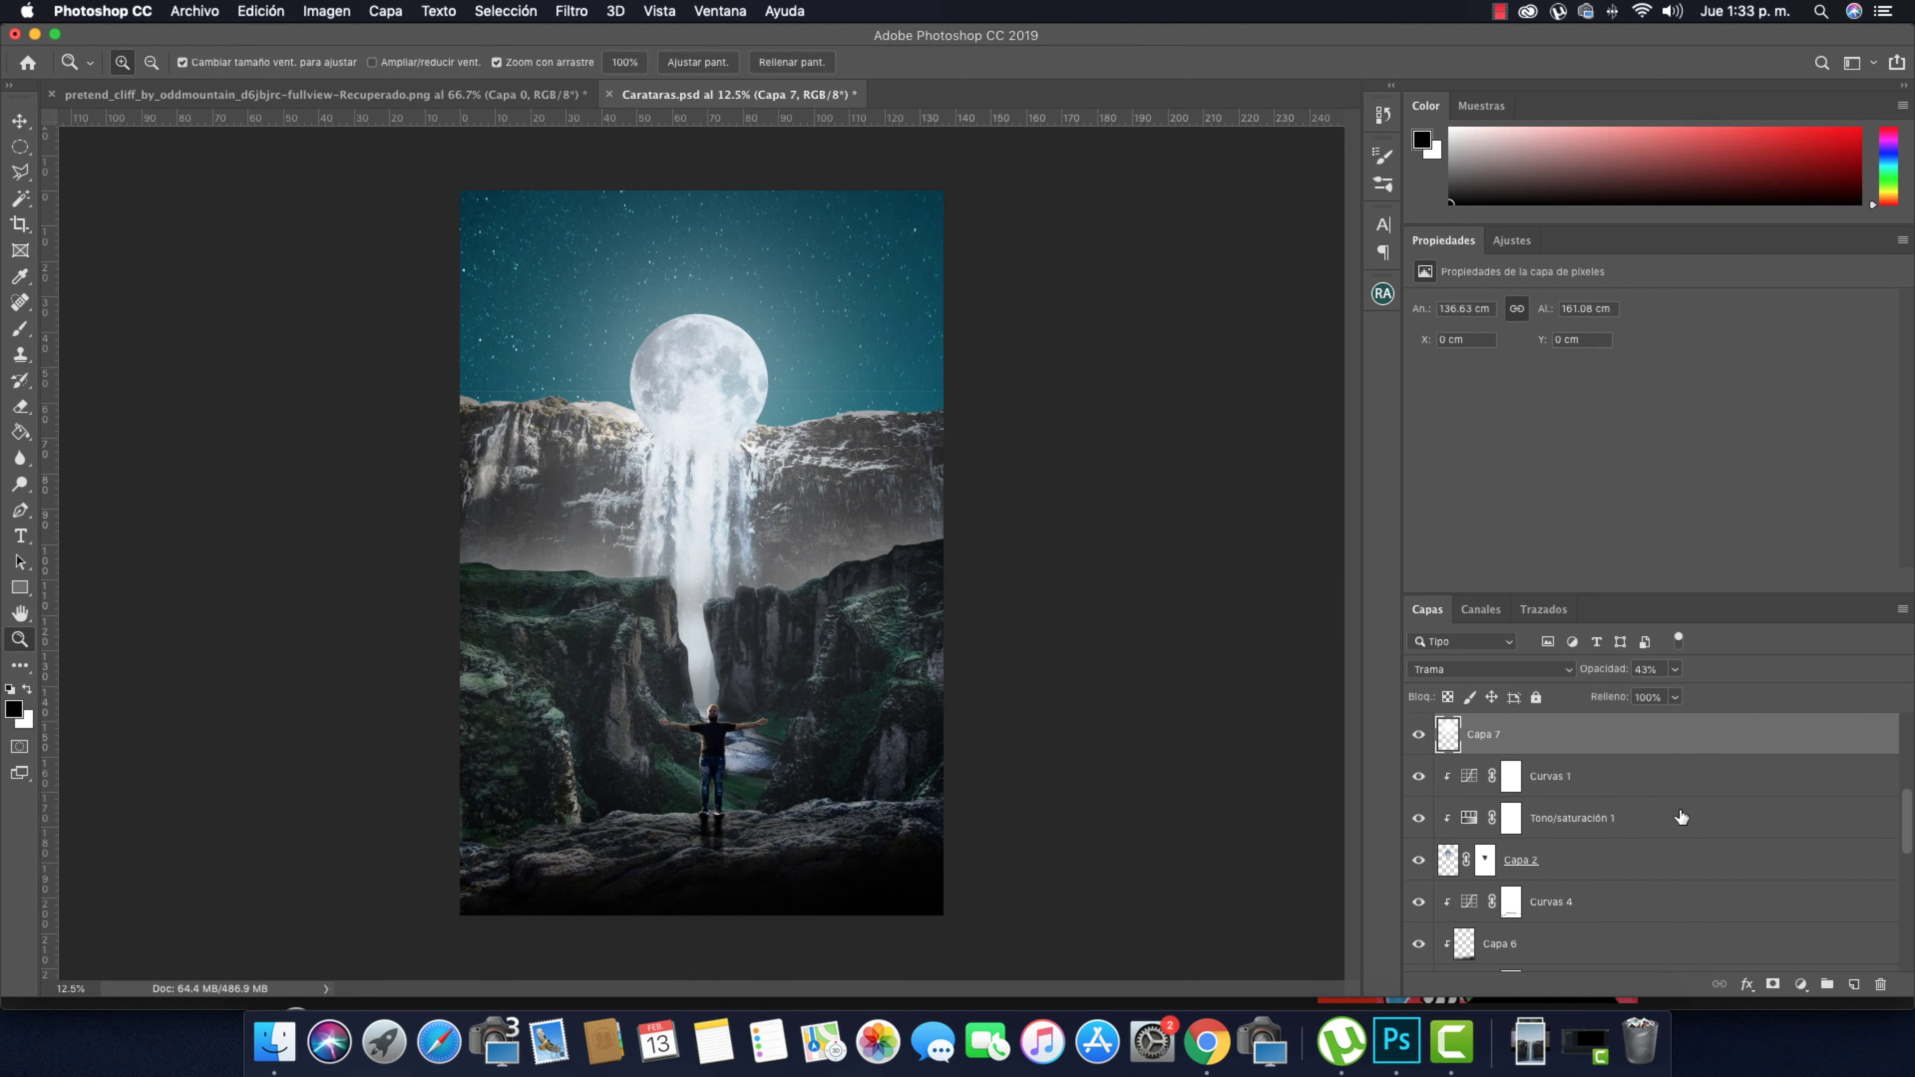
Stamp all visible layers into a merged Capa 11 at the top
scroll(1682, 818, "up", 5)
left_click(1732, 736)
key("super+alt+shift+e")
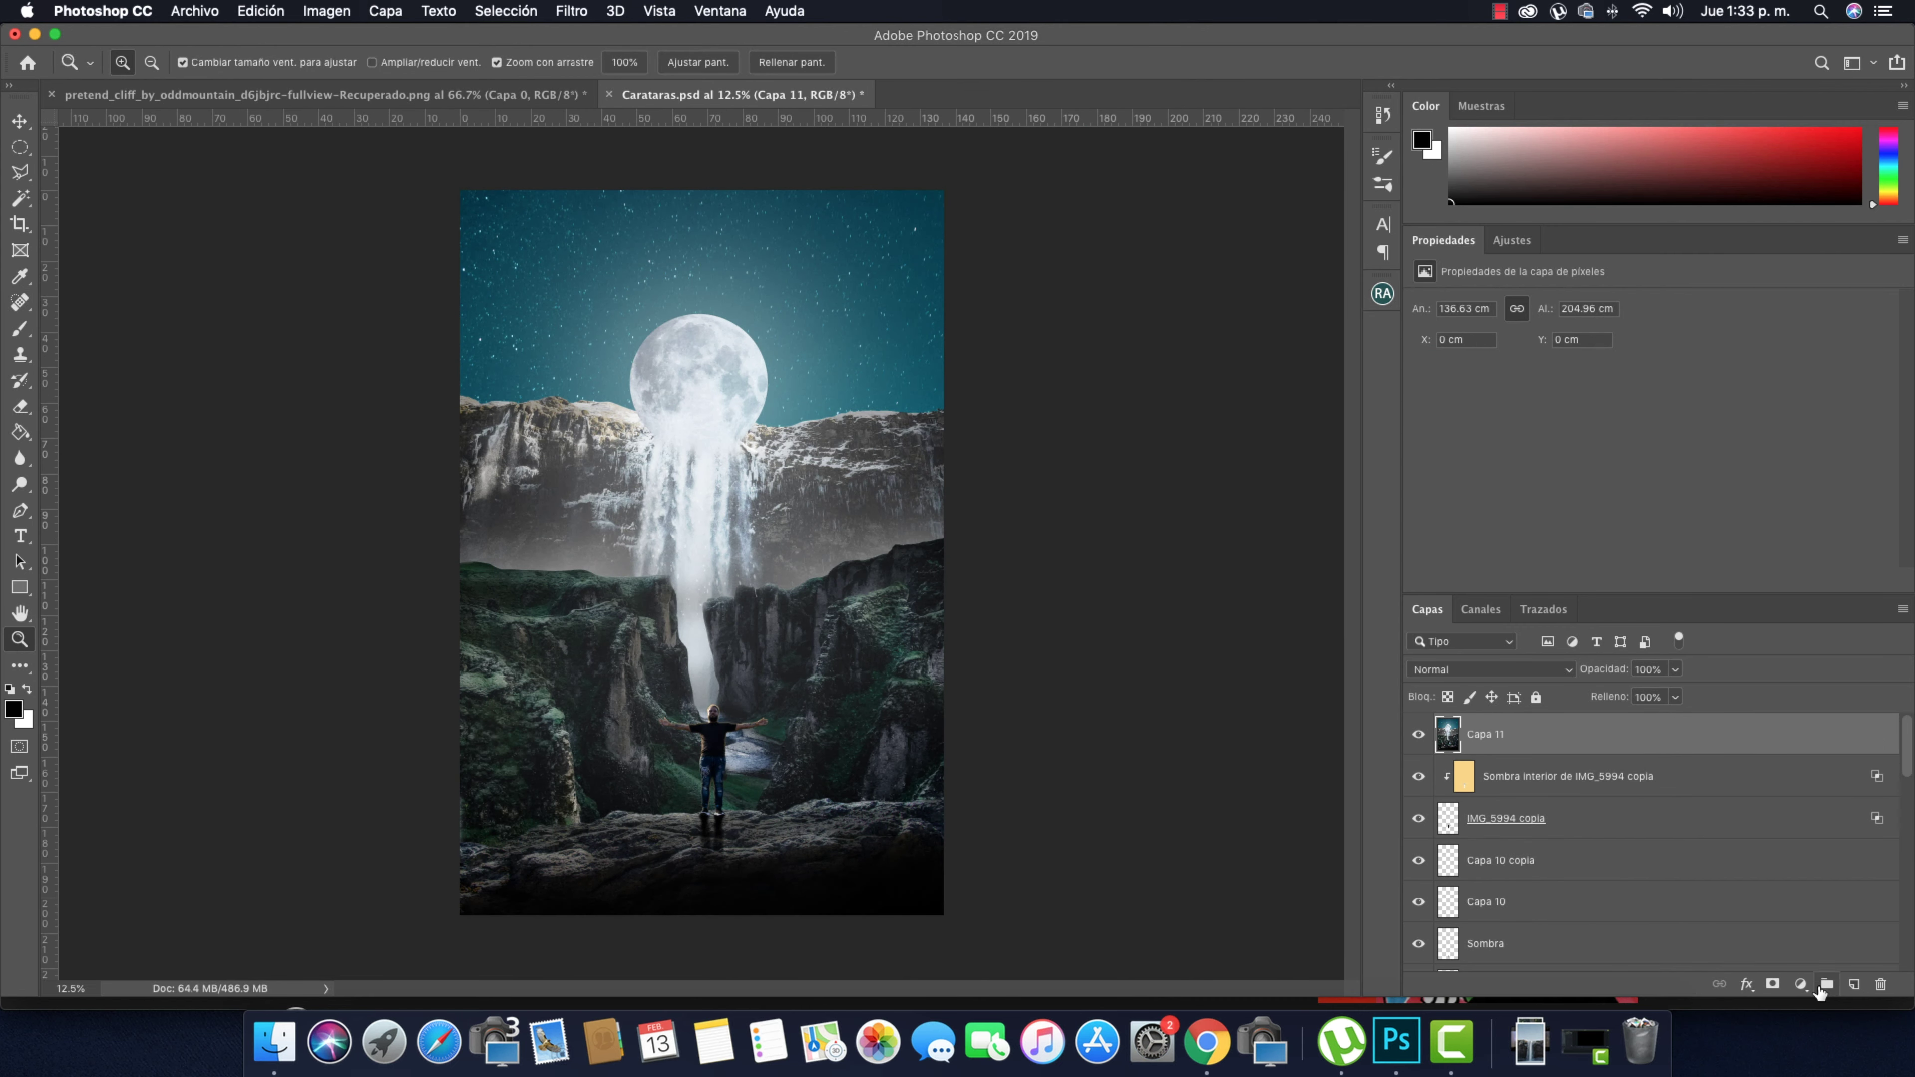
Add a darkening Curves layer above Capa 11, then a Color Balance layer shifted to cyan -20
left_click(1800, 985)
left_click(1779, 713)
left_click_drag(1684, 452, 1684, 508)
mouse_move(1802, 355)
left_mouse_down()
mouse_move(1800, 387)
mouse_move(1800, 354)
left_mouse_up()
left_click(1801, 984)
left_click(1779, 784)
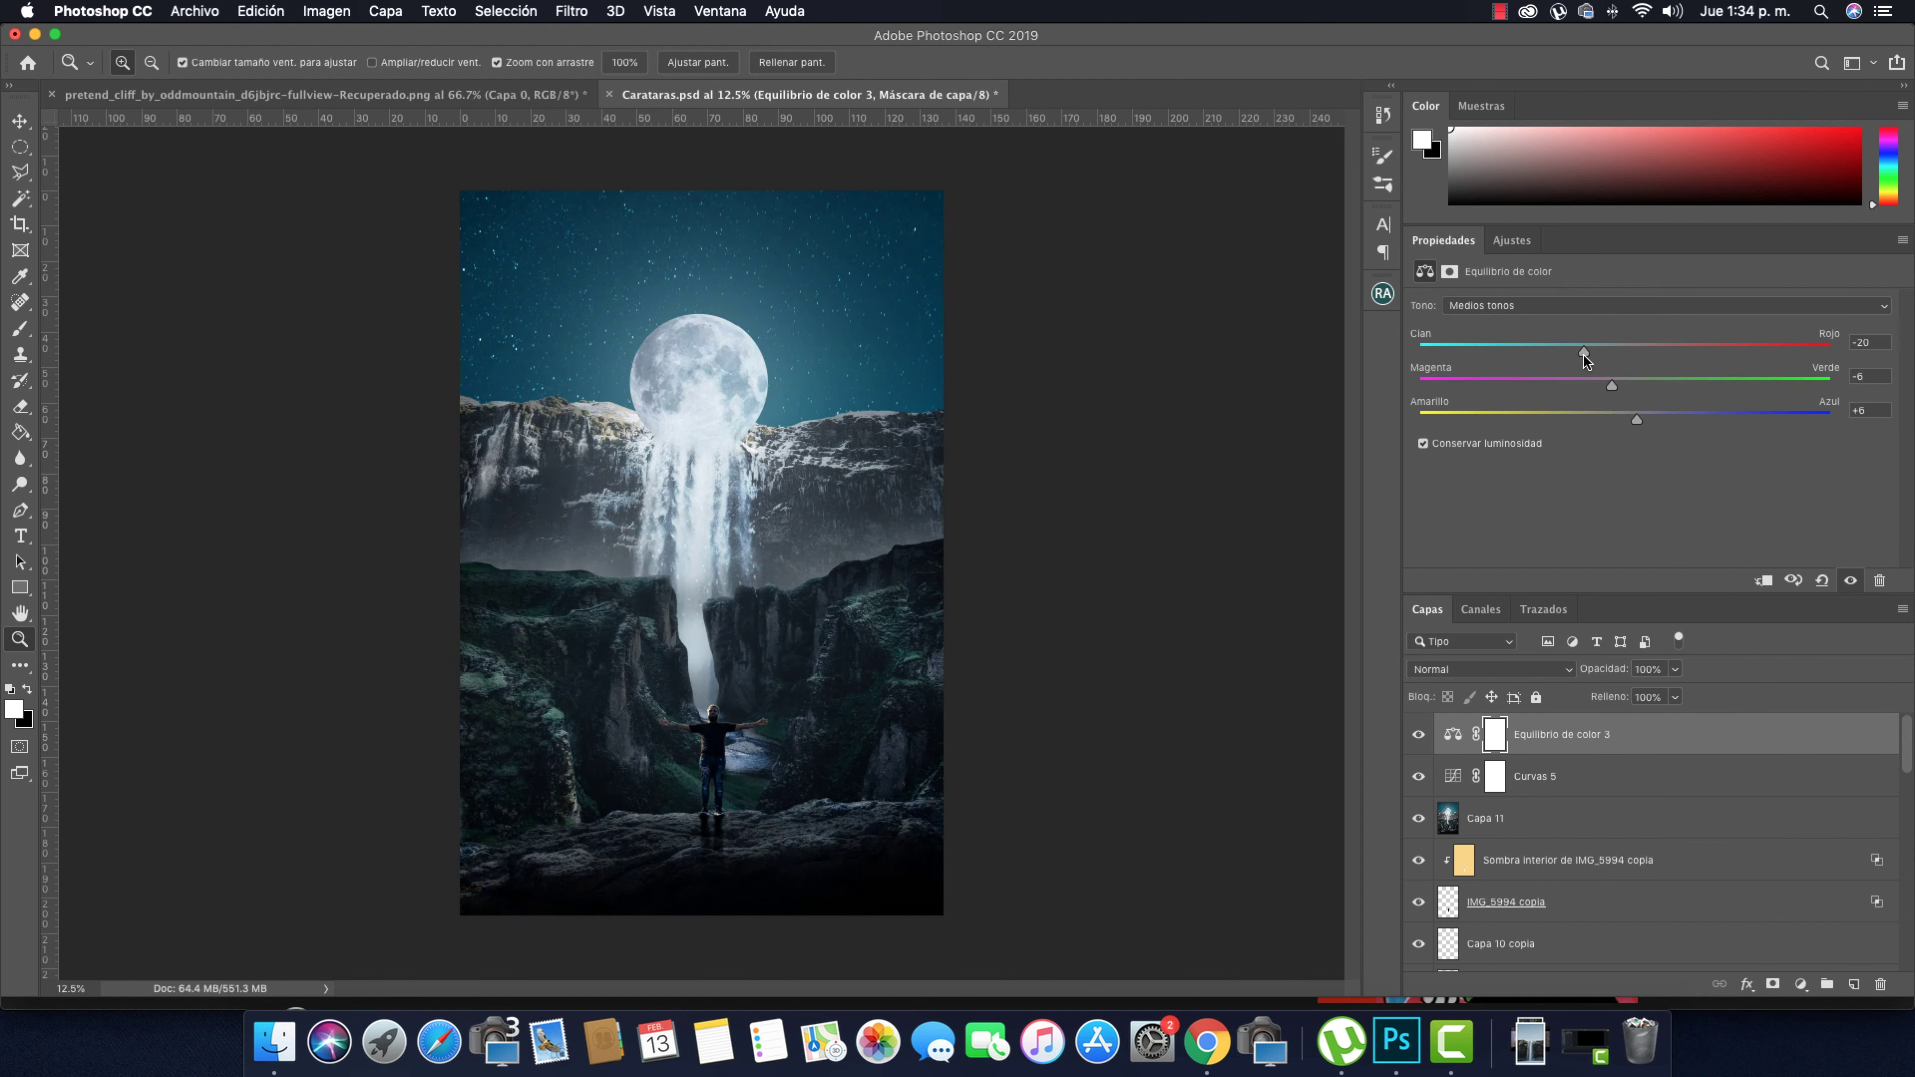
Create a new empty layer with white as the foreground colour and browse the brush presets
key("ctrl+shift+alt+n")
key("x")
key("r")
right_click(620, 617)
scroll(679, 830, "down", 3)
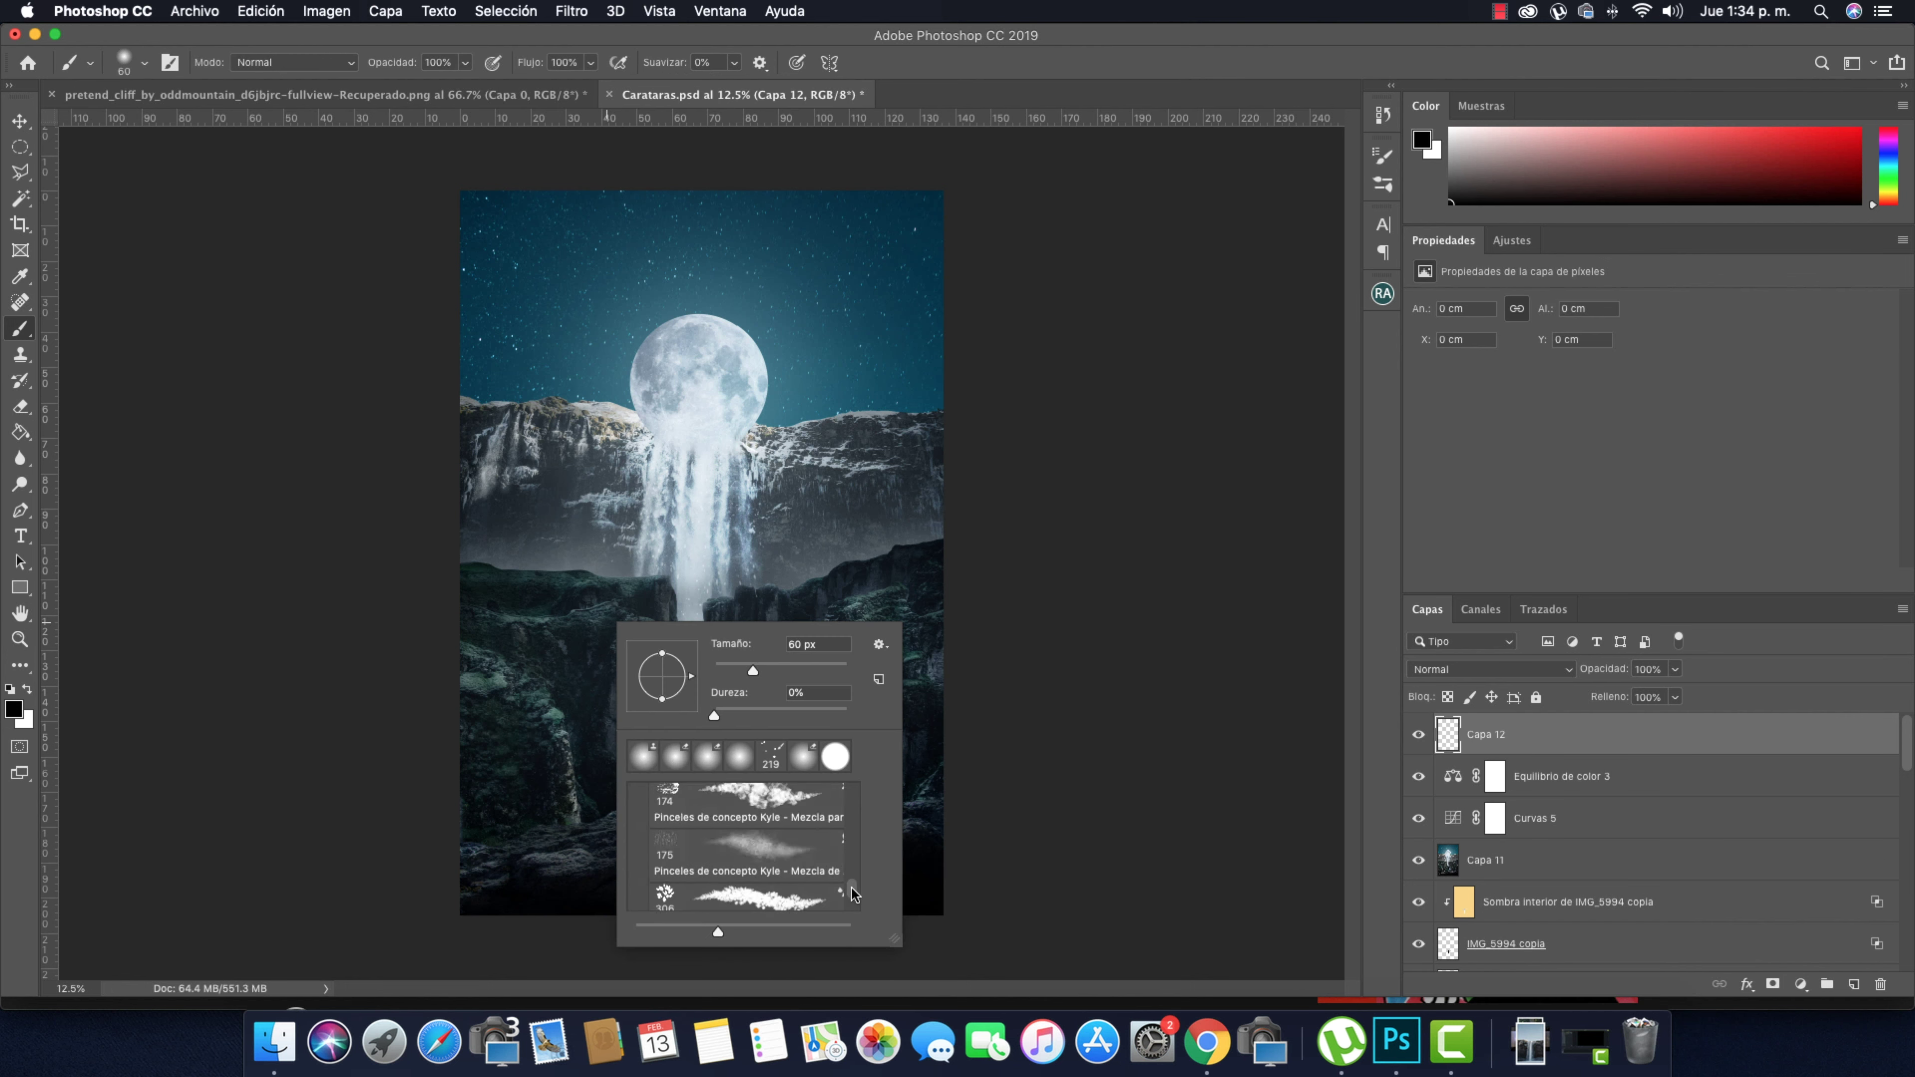
left_click(679, 793)
scroll(787, 851, "down", 3)
left_click(678, 792)
scroll(679, 792, "down", 2)
key("Escape")
Paint a faint white glow over the cliffs with a soft brush at 8% opacity
left_click(21, 329)
right_click(532, 551)
key("Escape")
key("0")
key("8")
left_click_drag(663, 727, 882, 551)
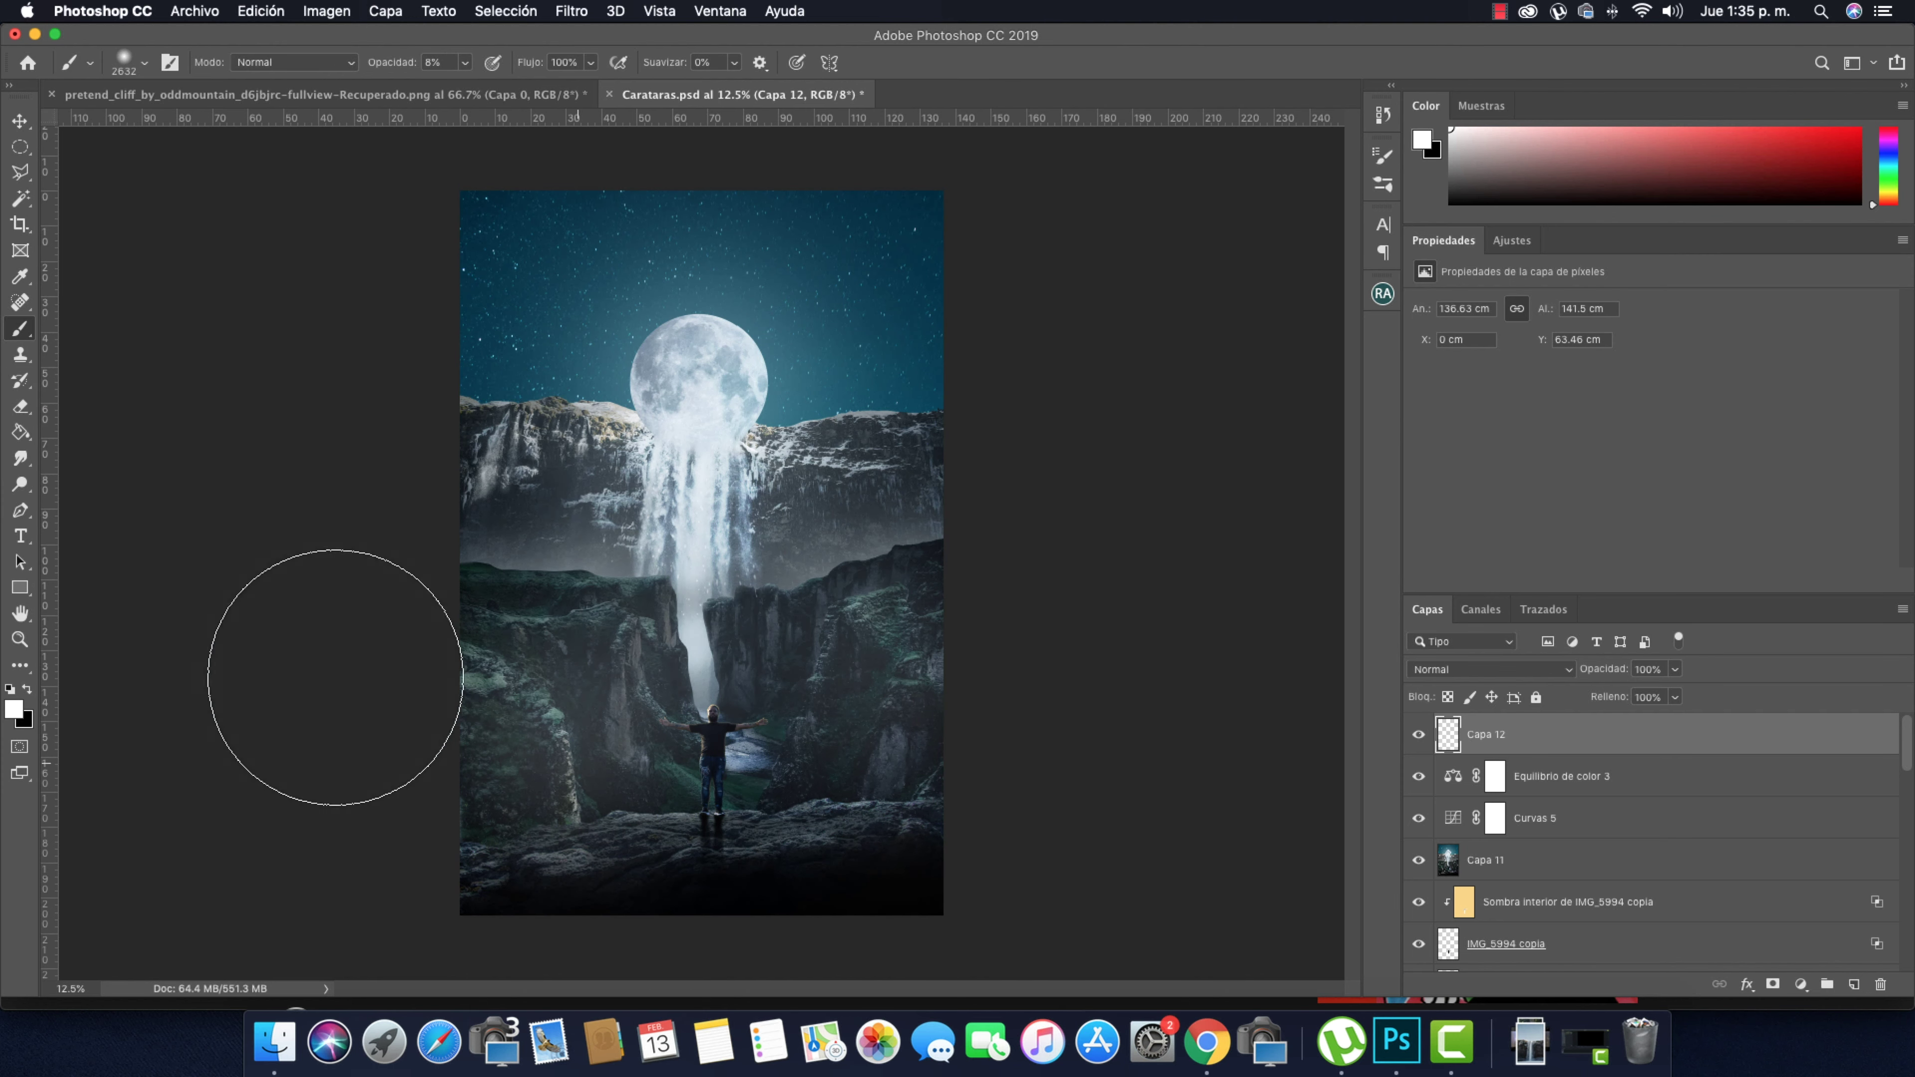
Add a second Curves layer with its midpoint pulled down to darken the image
left_click(1801, 984)
left_click(1765, 690)
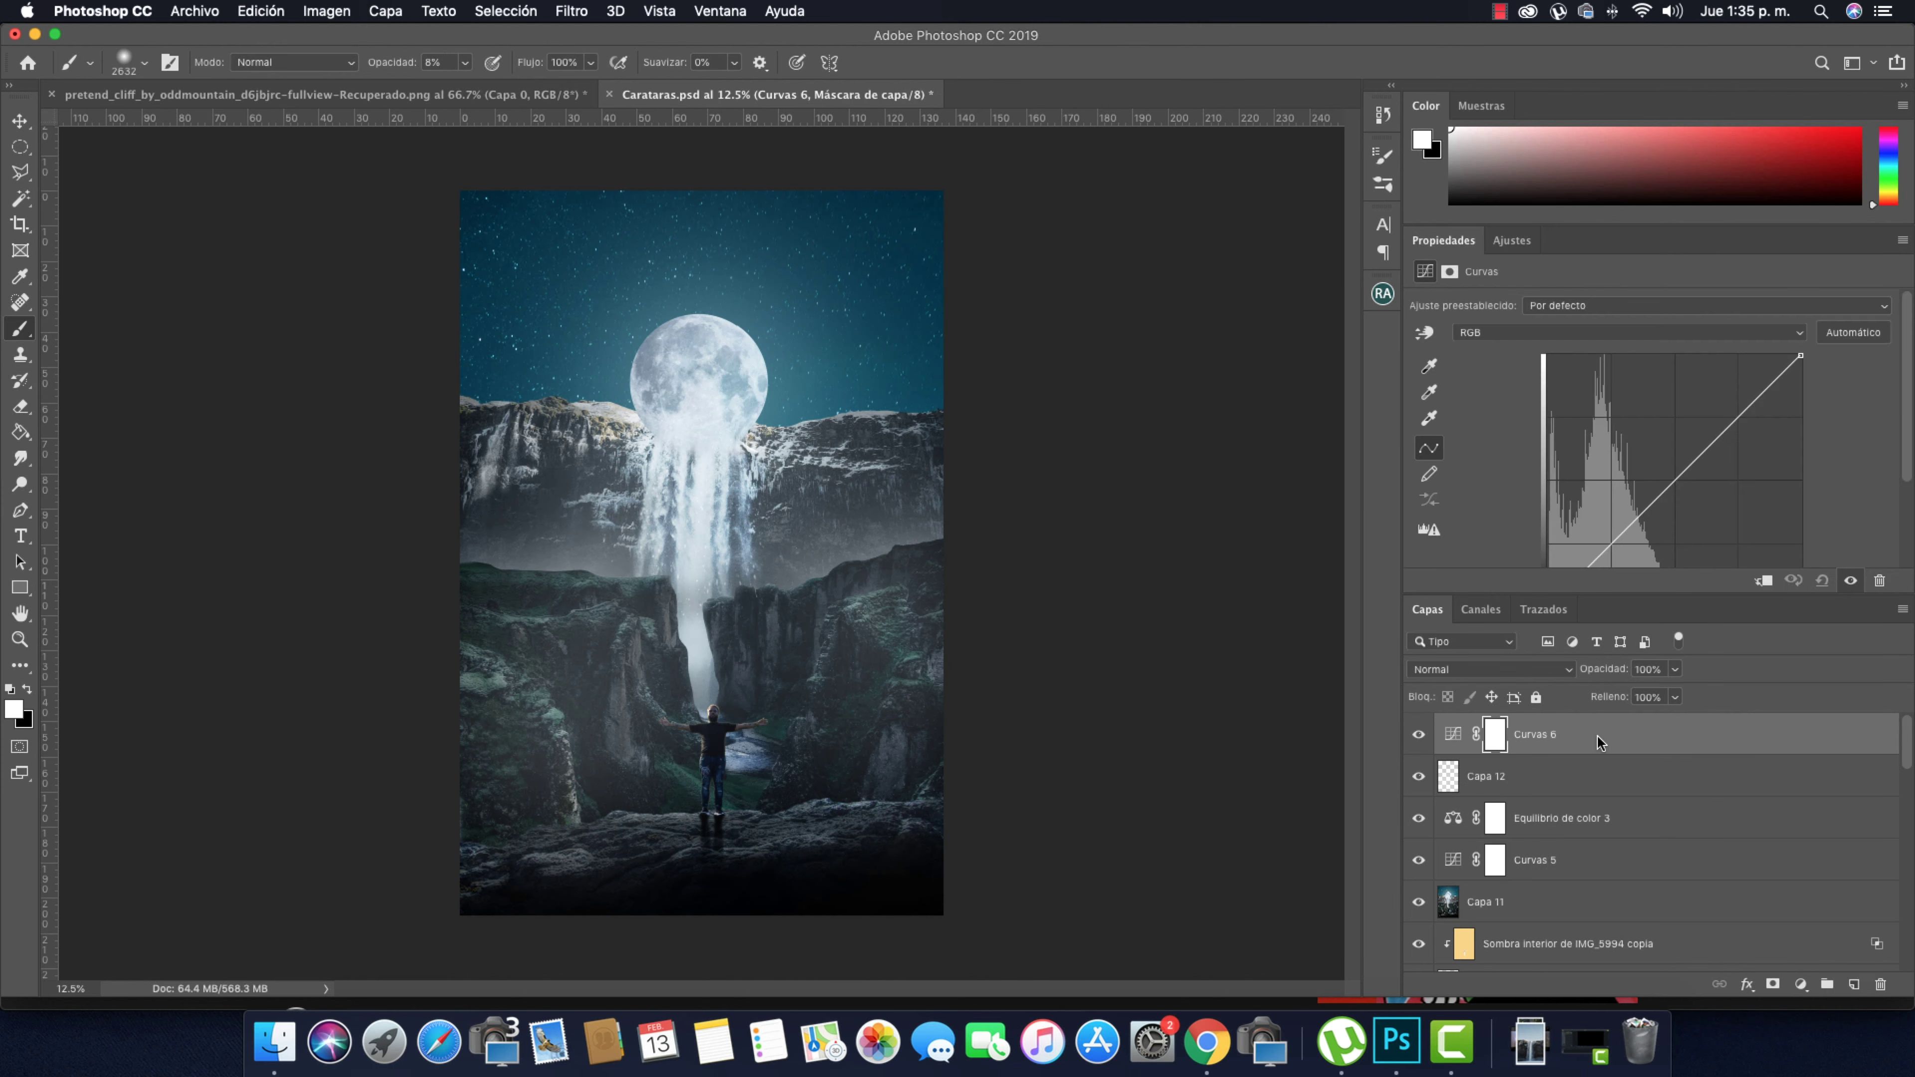
left_click_drag(1680, 455, 1680, 491)
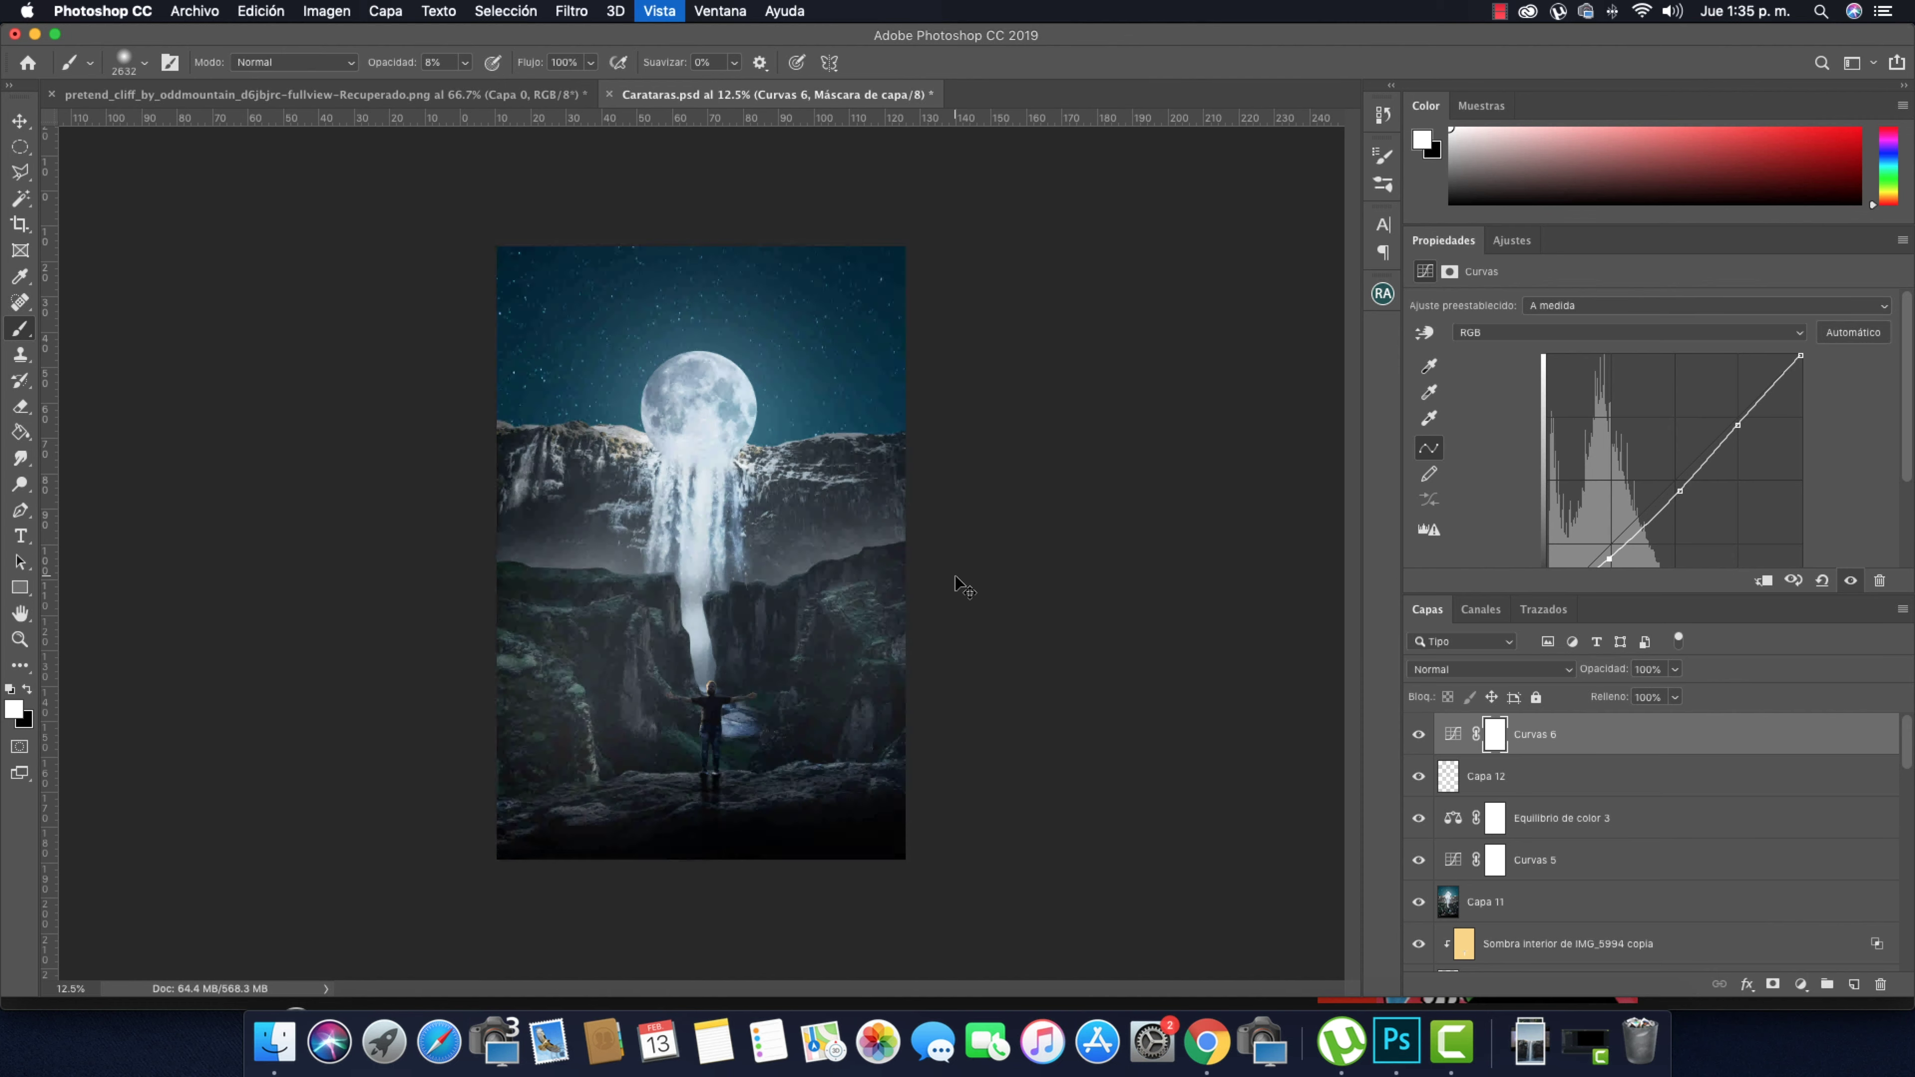
key("v")
key("super+alt+shift+e")
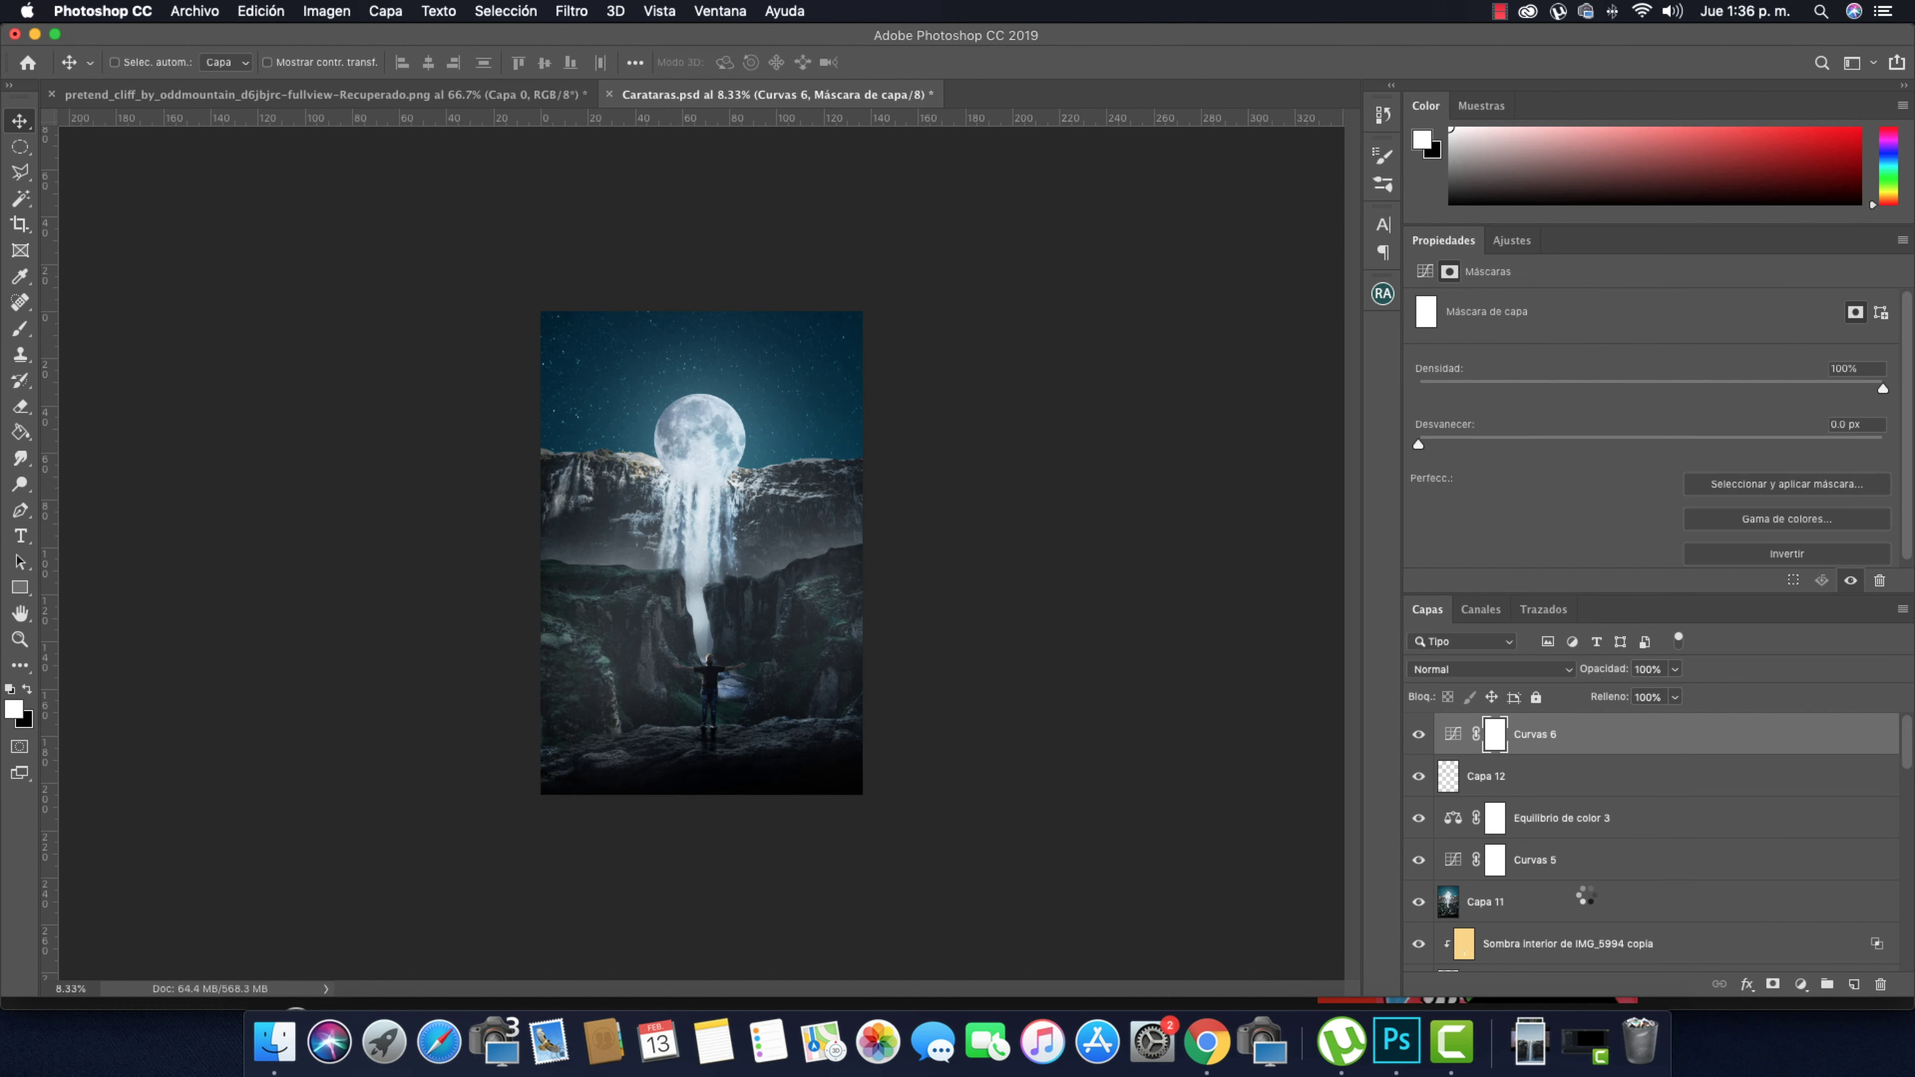
Camera Raw grade: lower highlights and shadows, purplish split-toned shadows, and shifted green calibration hue
left_click(572, 10)
left_click(657, 134)
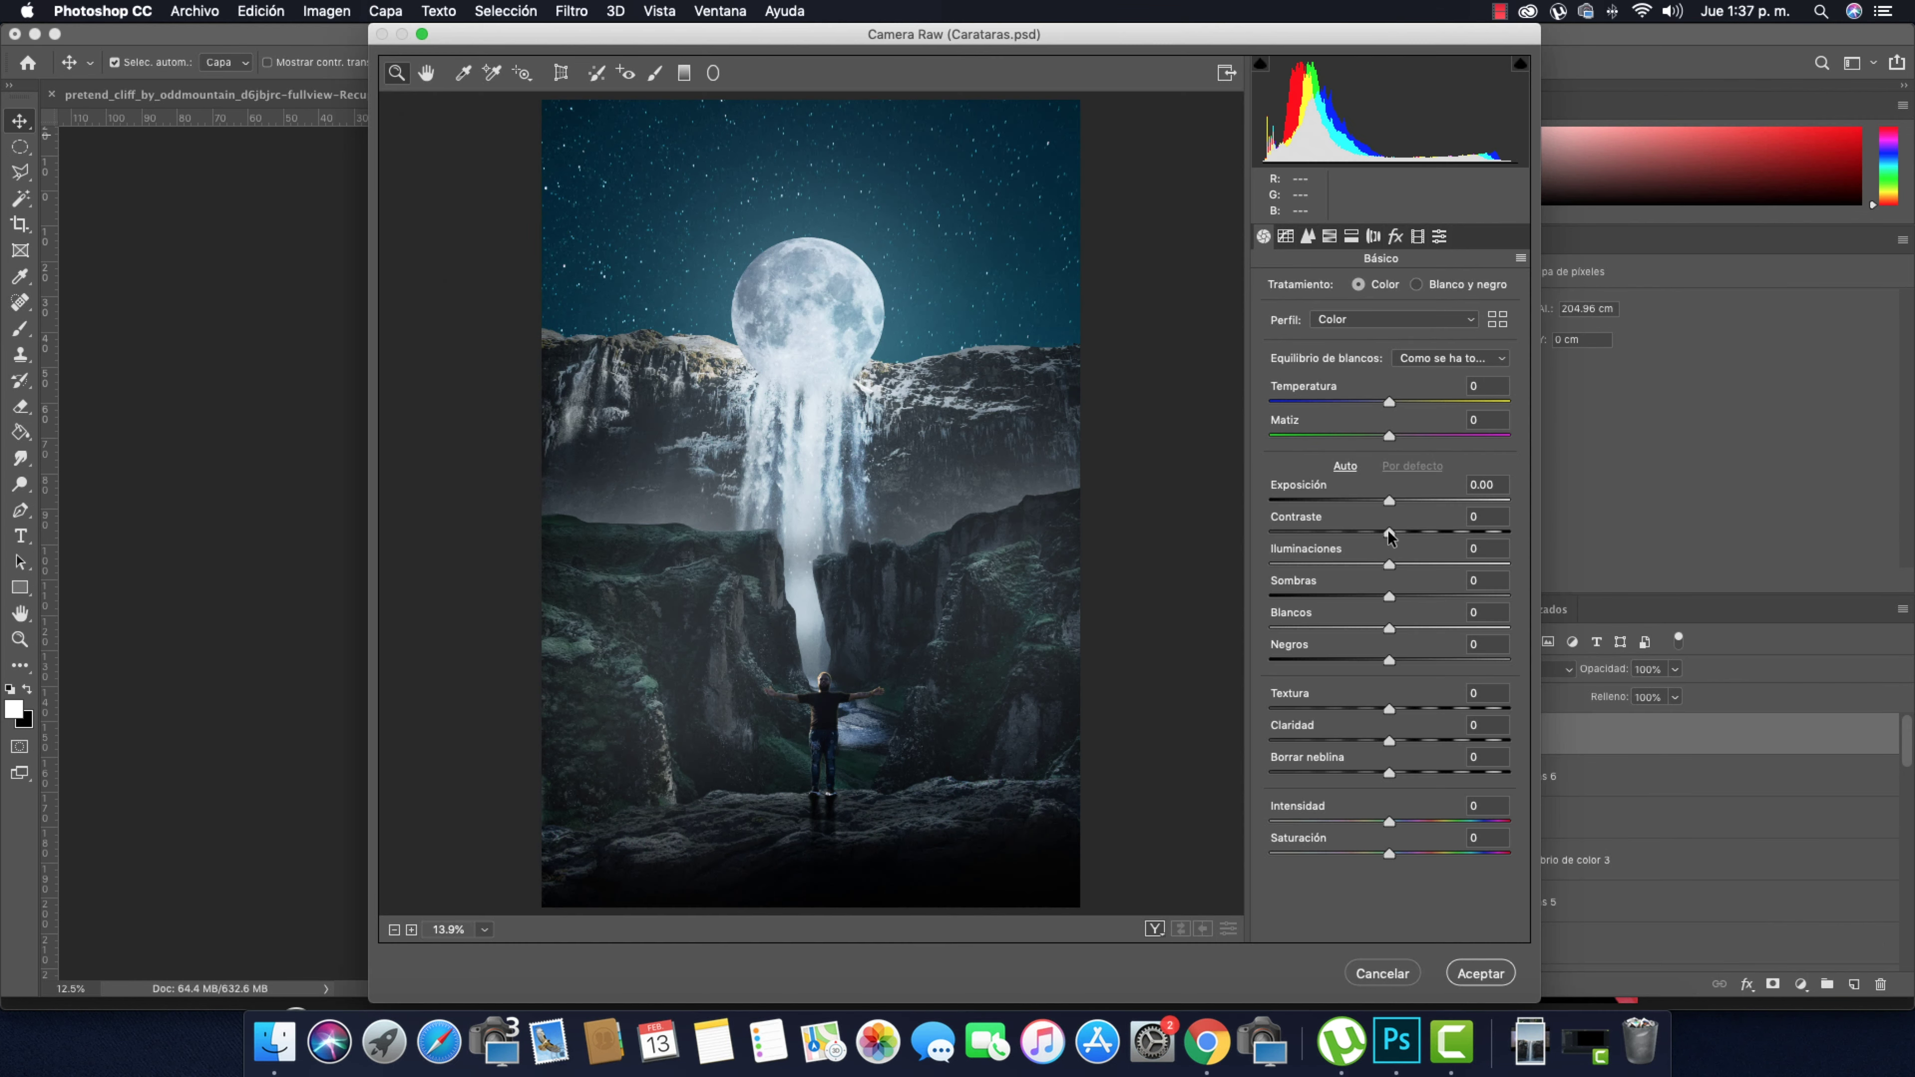
left_click_drag(1389, 596, 1376, 565)
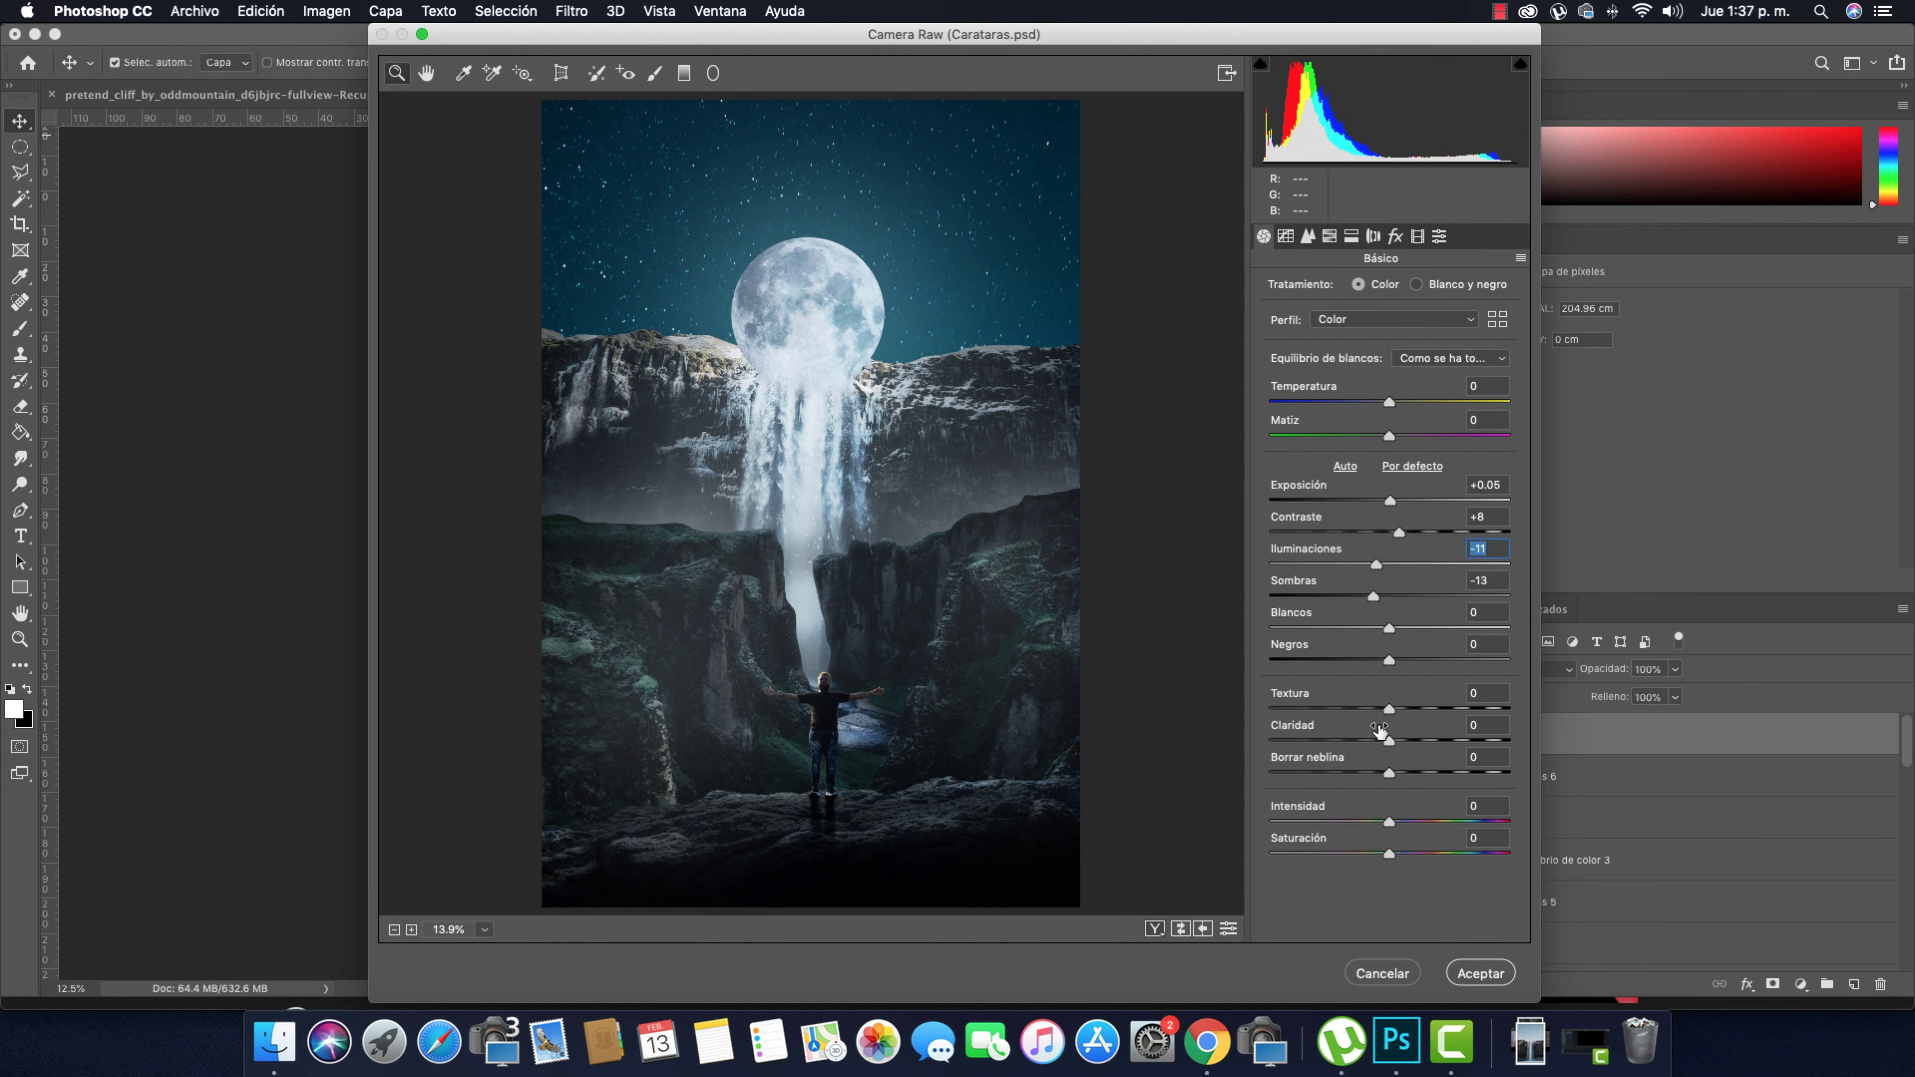
key("super+alt+3")
key("super+alt+5")
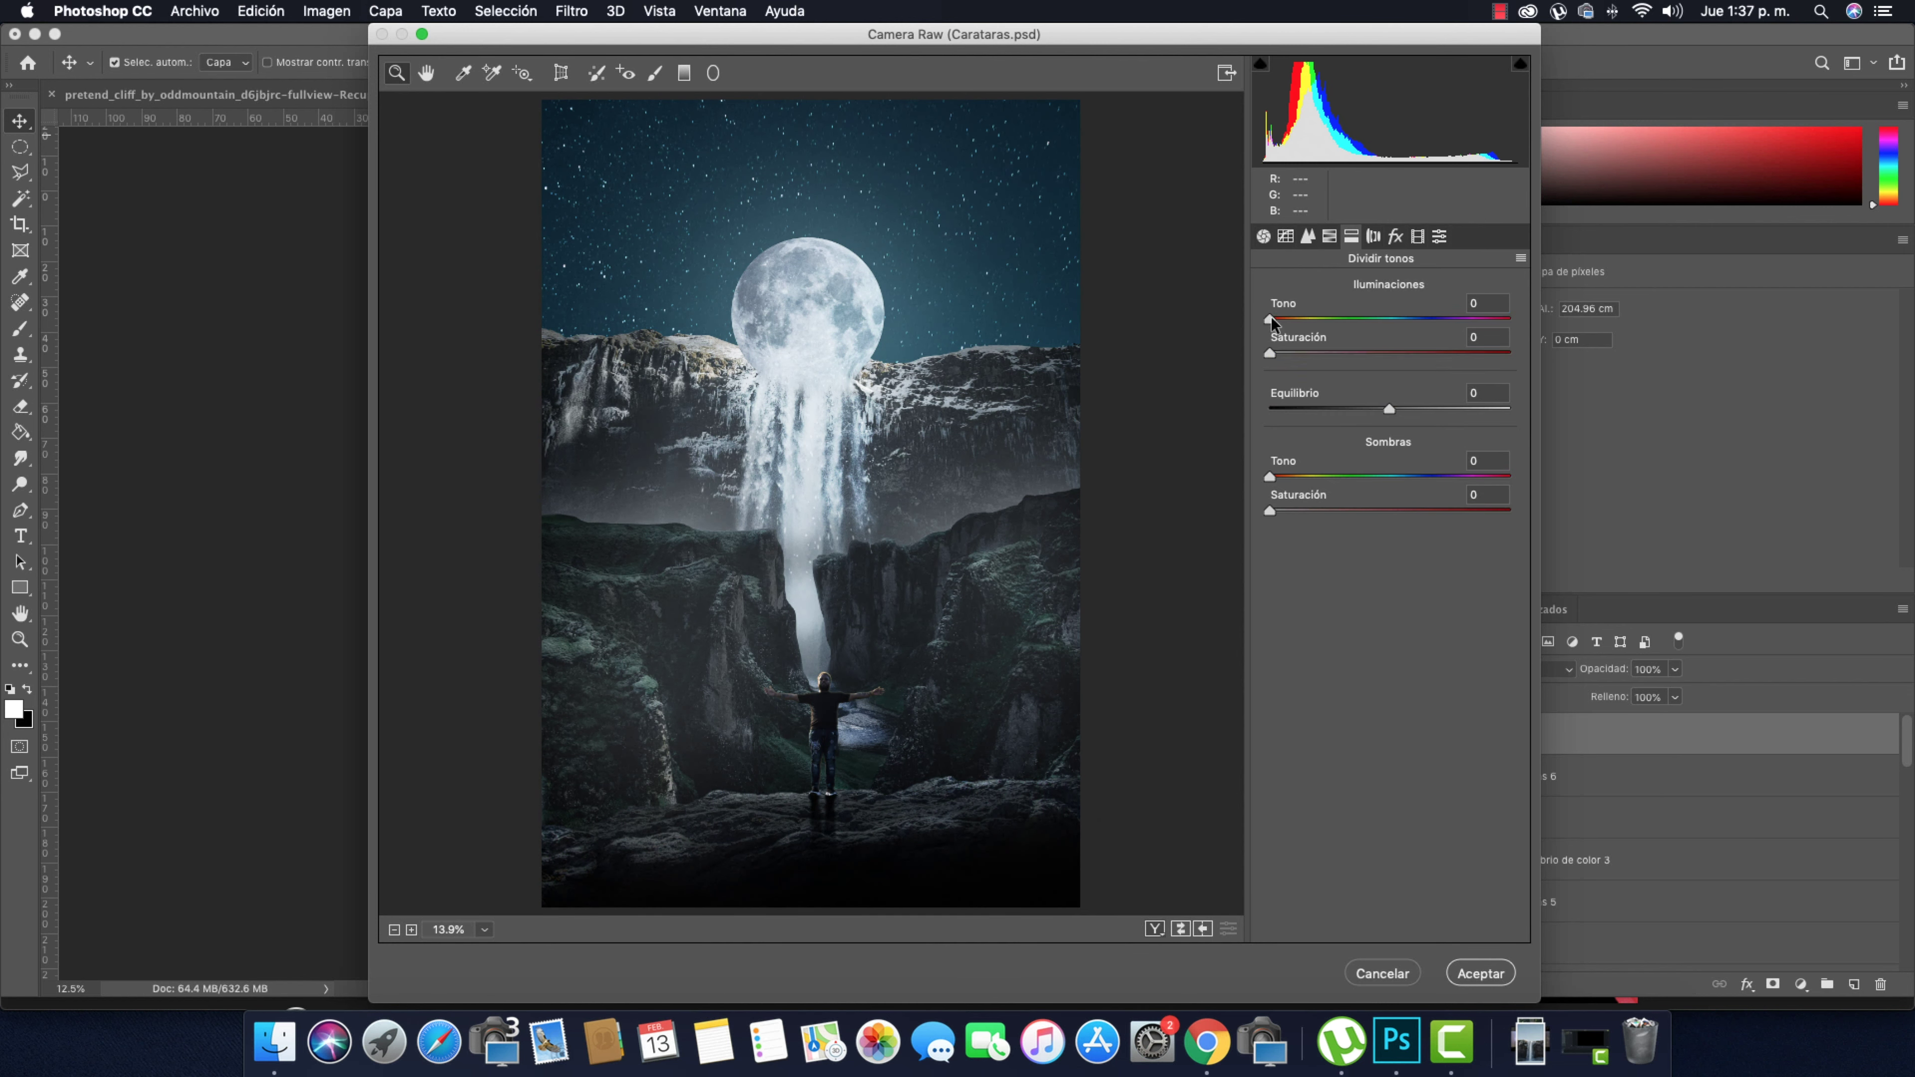
left_click_drag(1270, 512, 1448, 527)
key("super+alt+8")
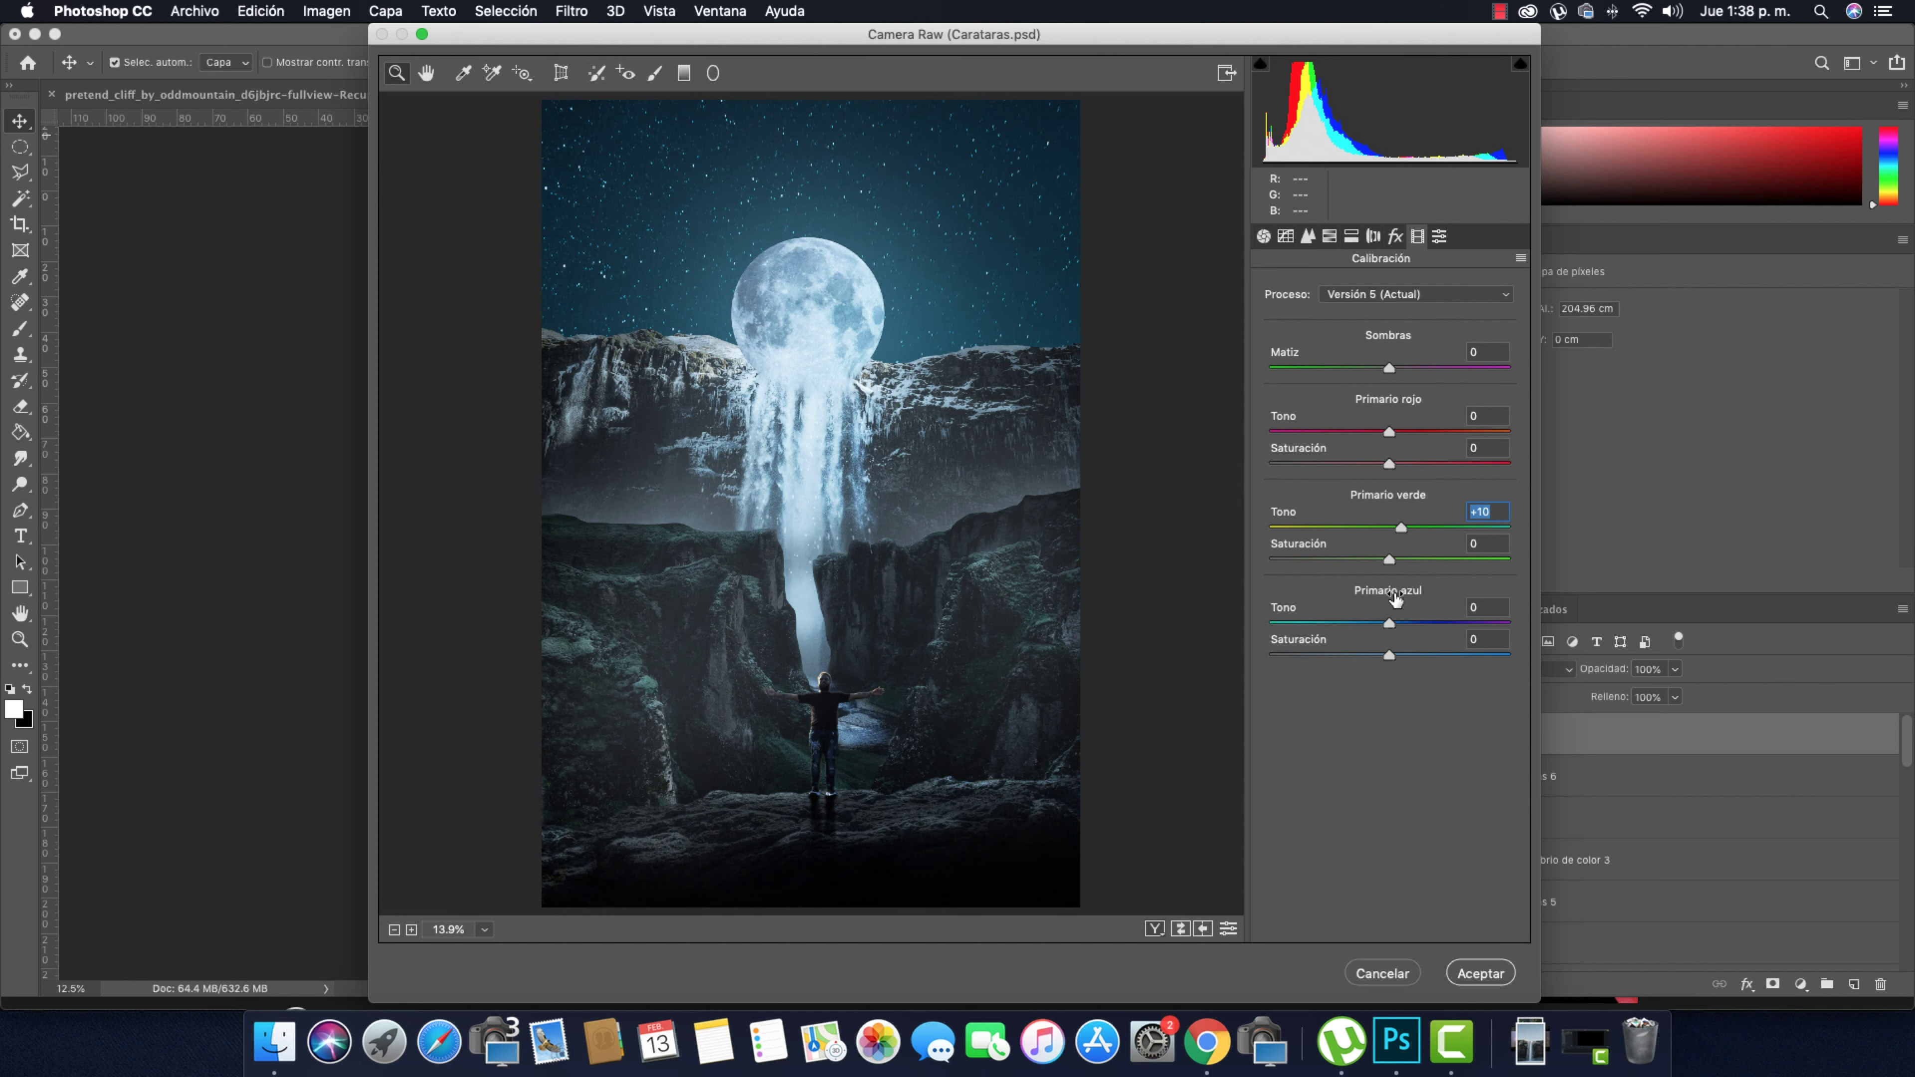
left_click(1468, 973)
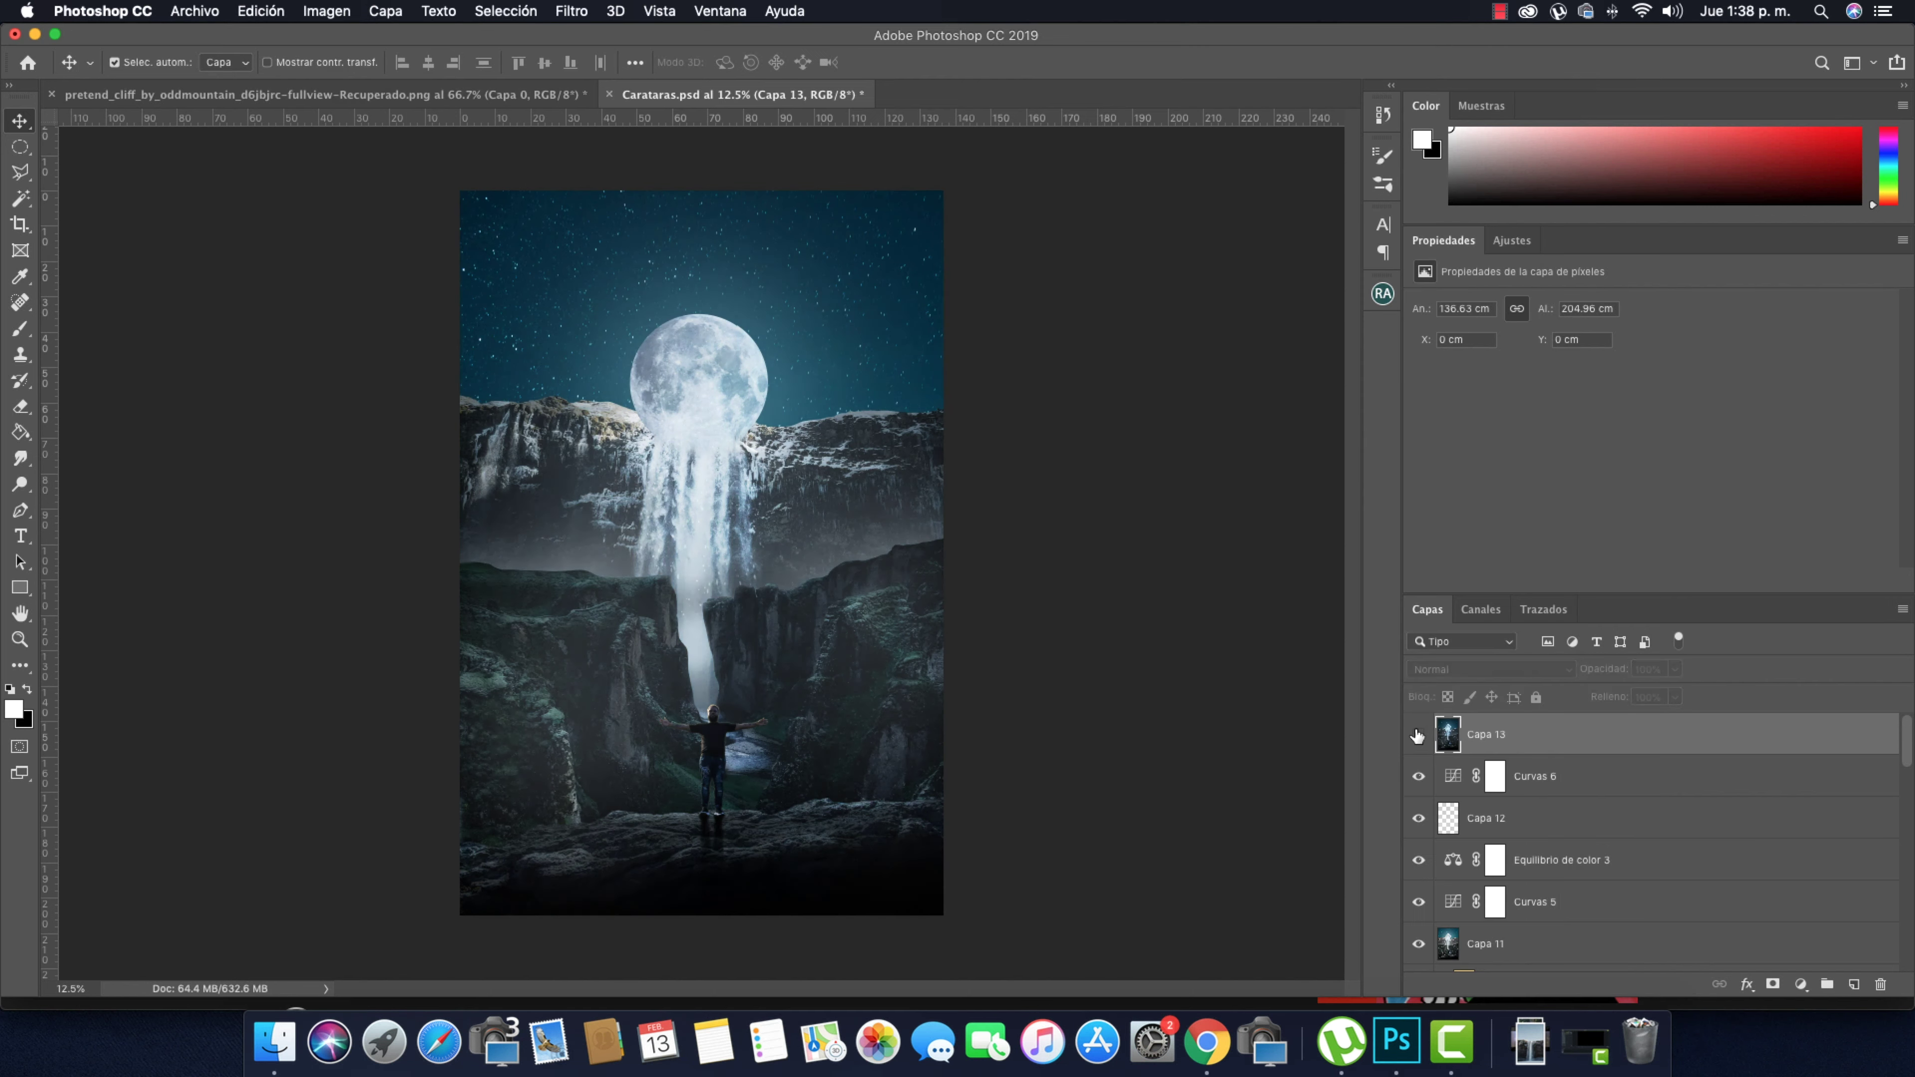
Paint a black edge vignette on a new layer and scale it beyond the canvas edges
key("super+minus")
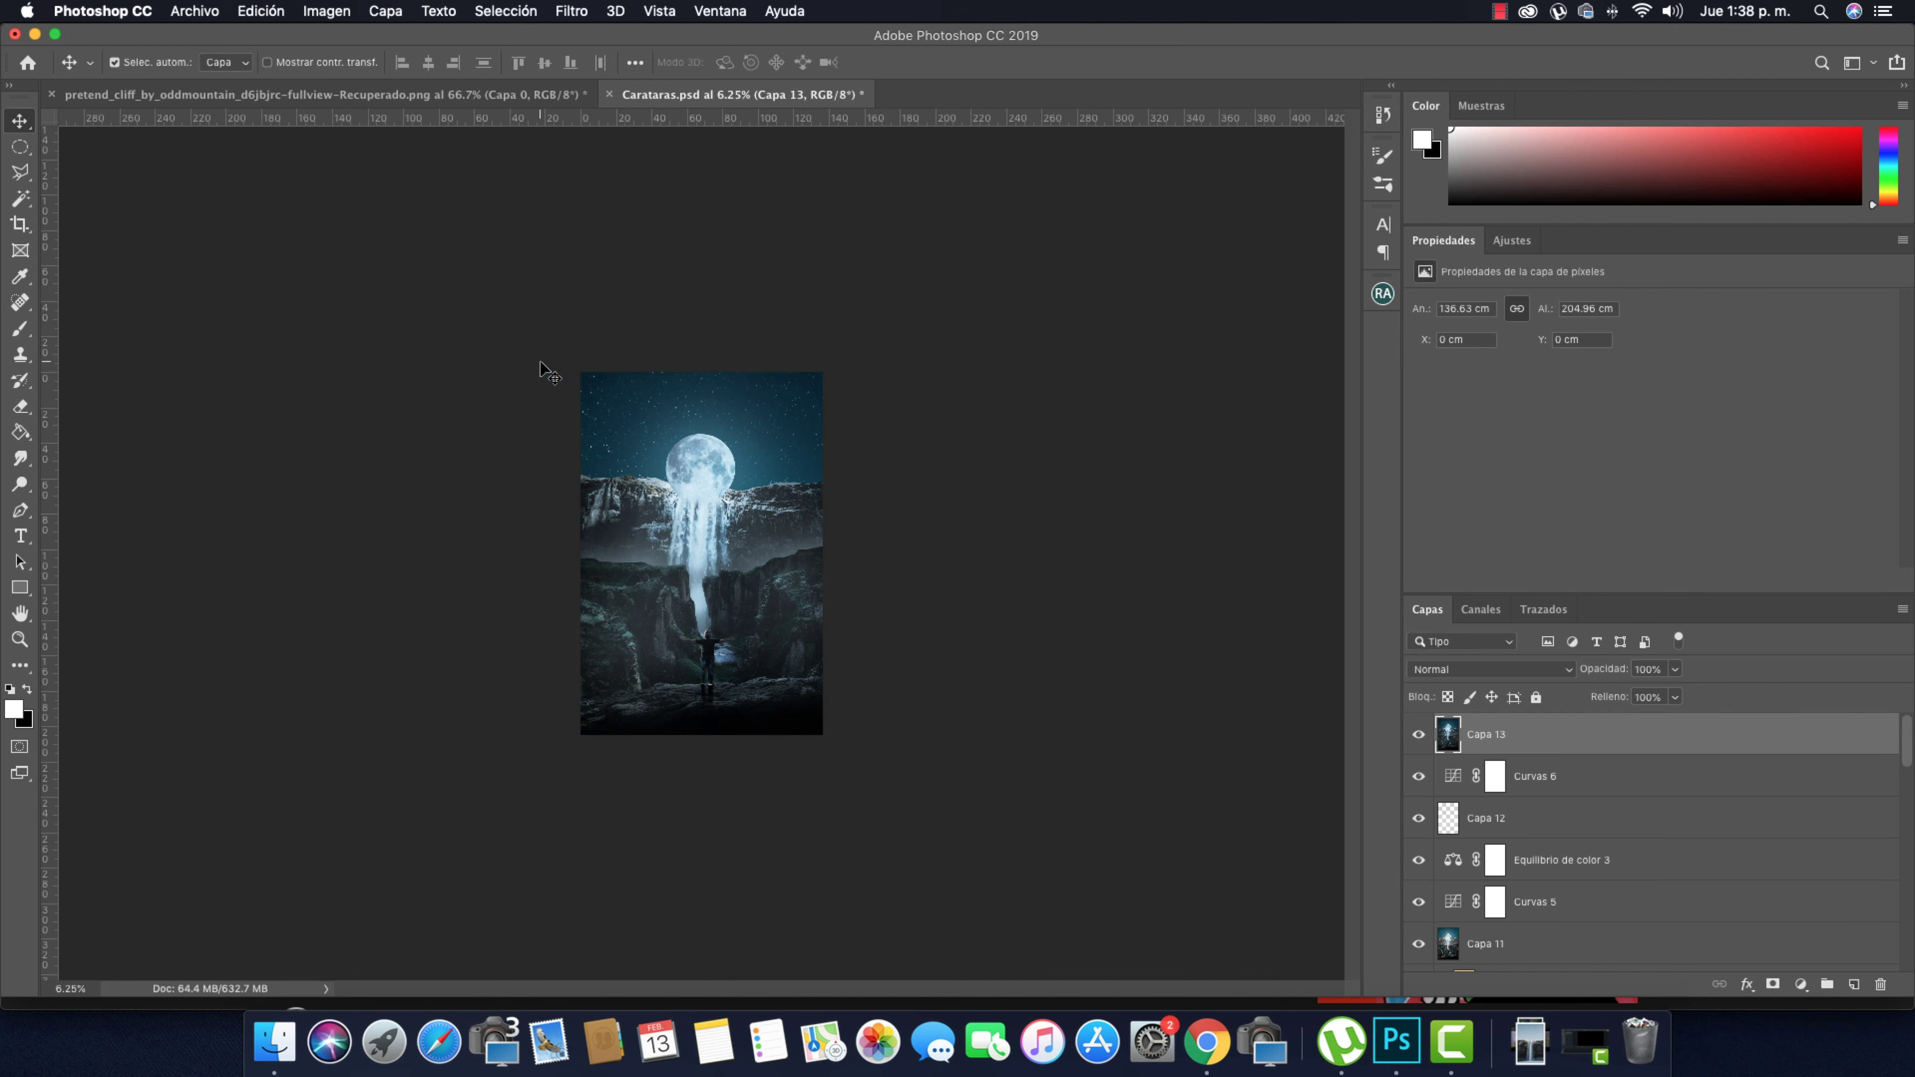
key("b")
key("super+shift+alt+n")
mouse_move(516, 324)
left_mouse_down()
mouse_move(949, 552)
mouse_move(774, 223)
left_mouse_up()
key("super+t")
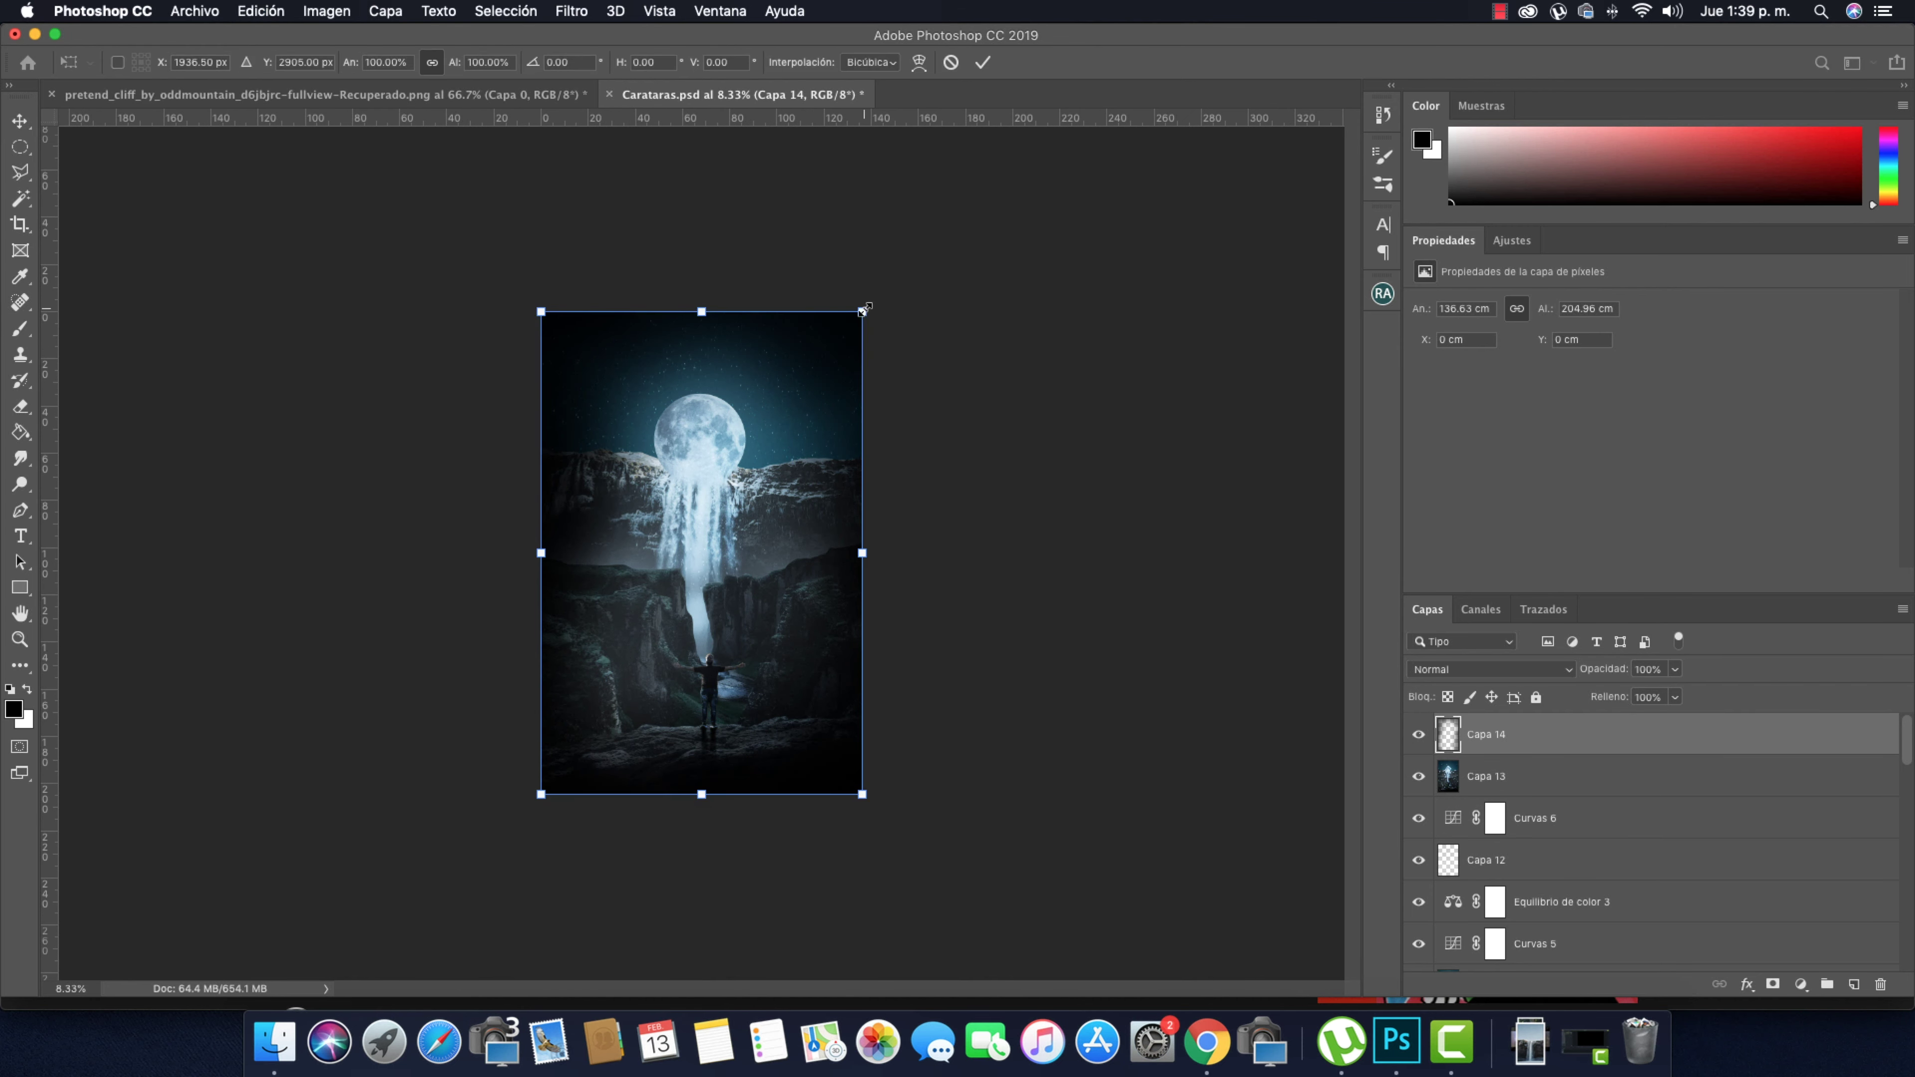
left_click_drag(863, 309, 907, 210)
left_click(982, 62)
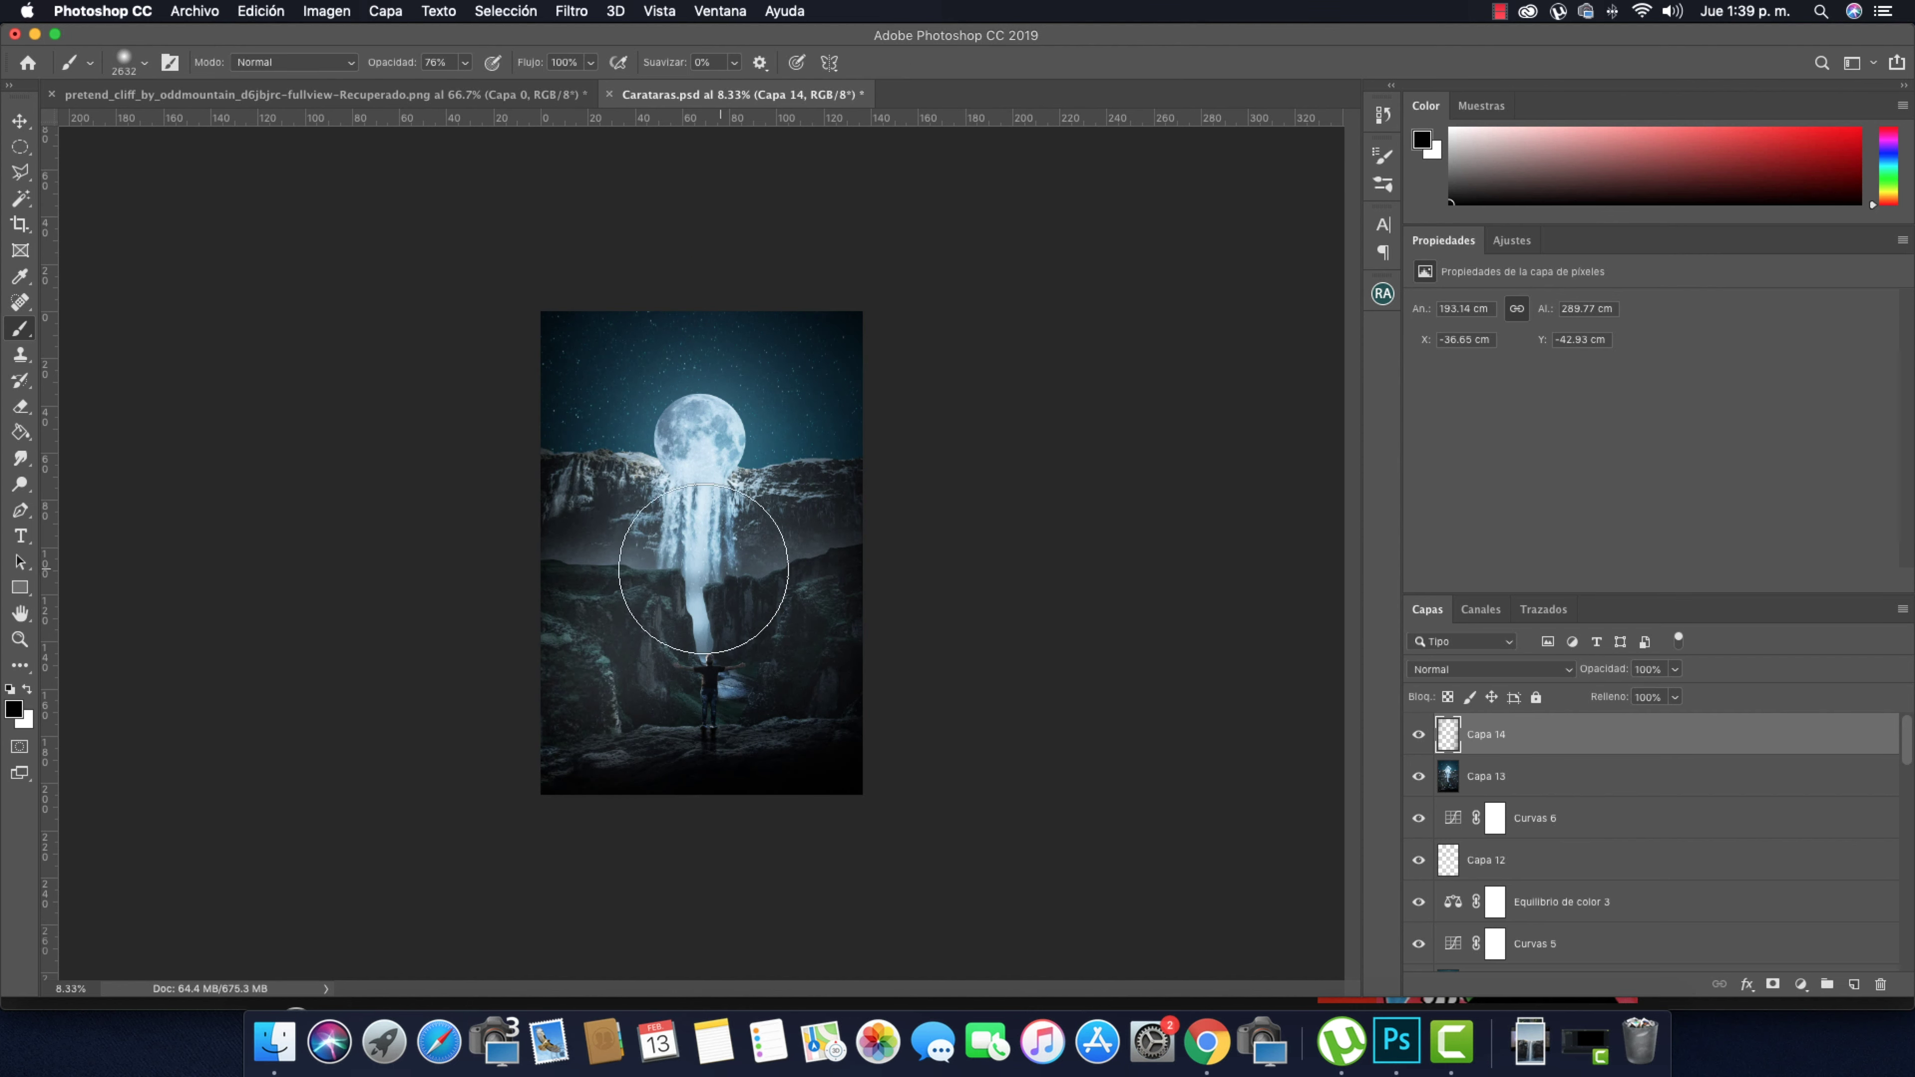
key("super+plus")
Select the merged Capa 13 layer and run the Retouching Academy sharpening action
left_click(1881, 985)
left_click(1800, 985)
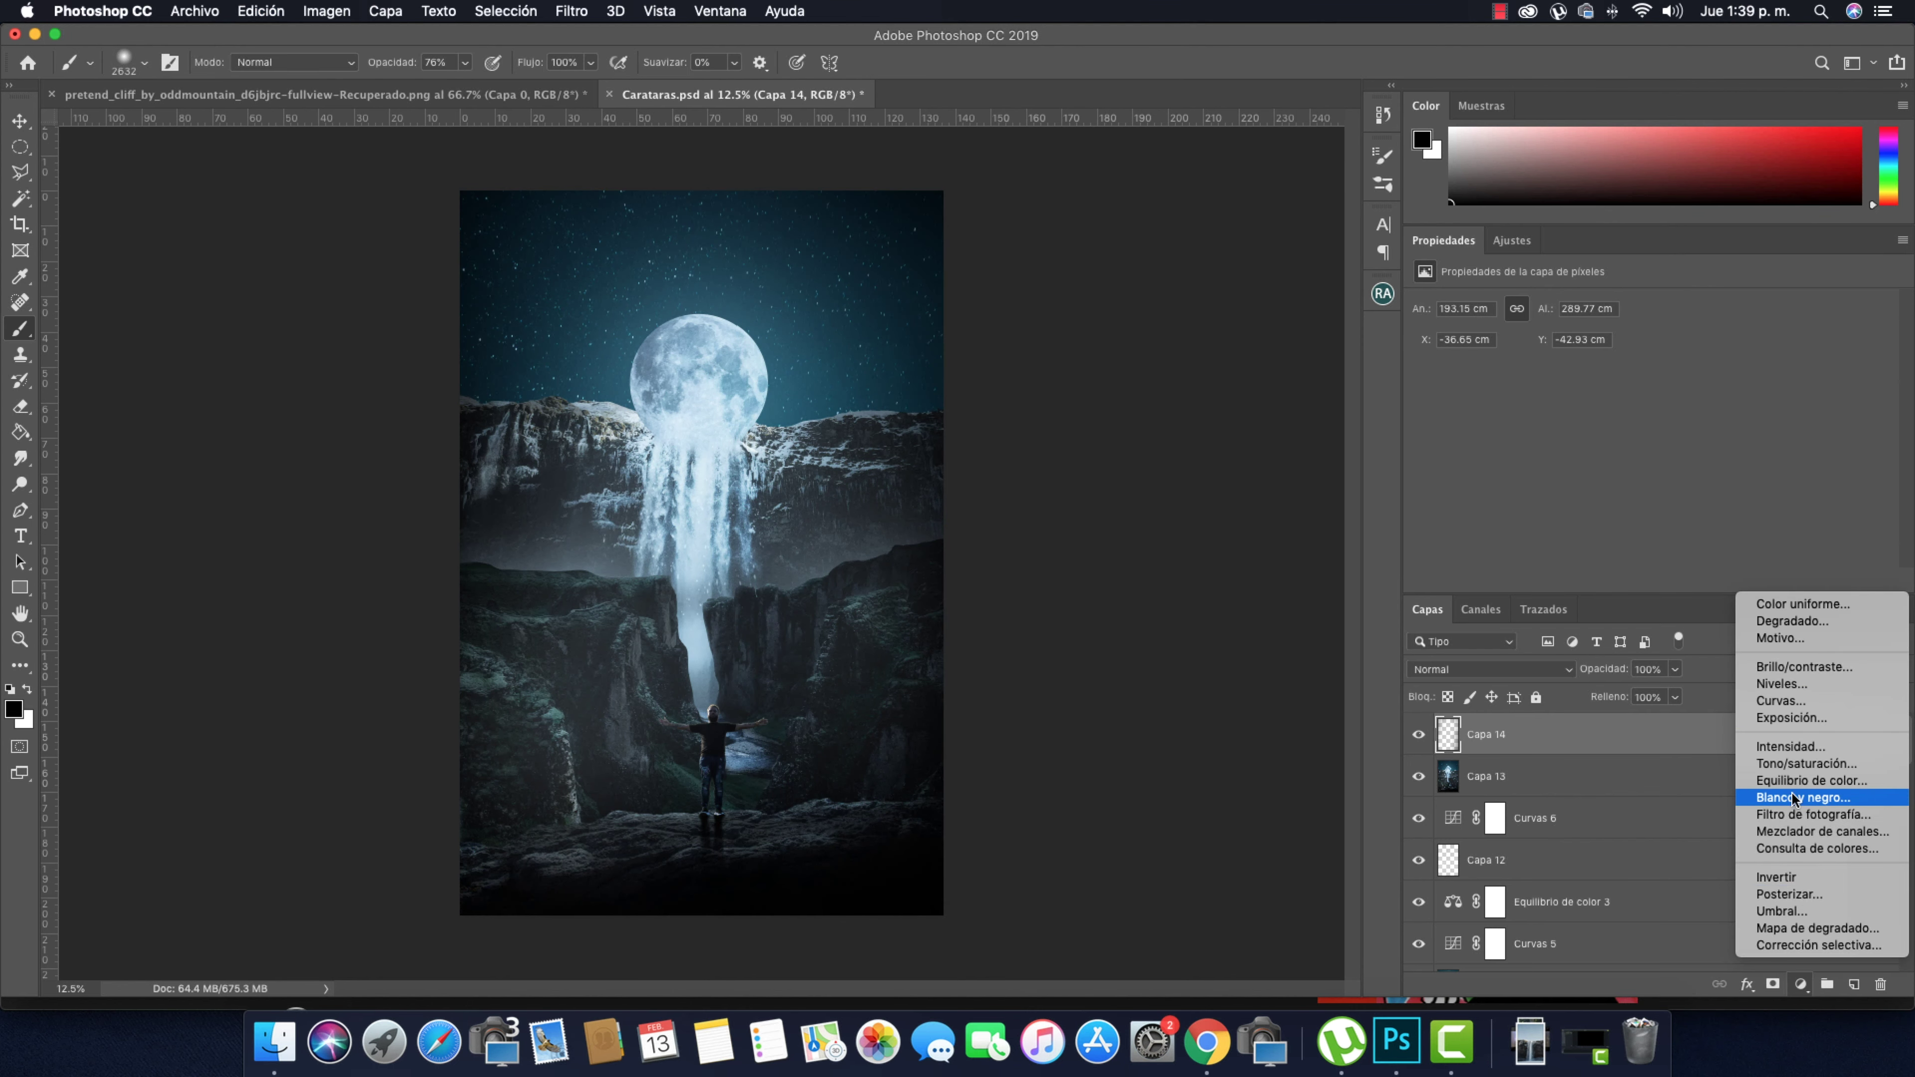
key("Escape")
left_click(1485, 775)
left_click(261, 10)
left_click(302, 323)
left_click(995, 400)
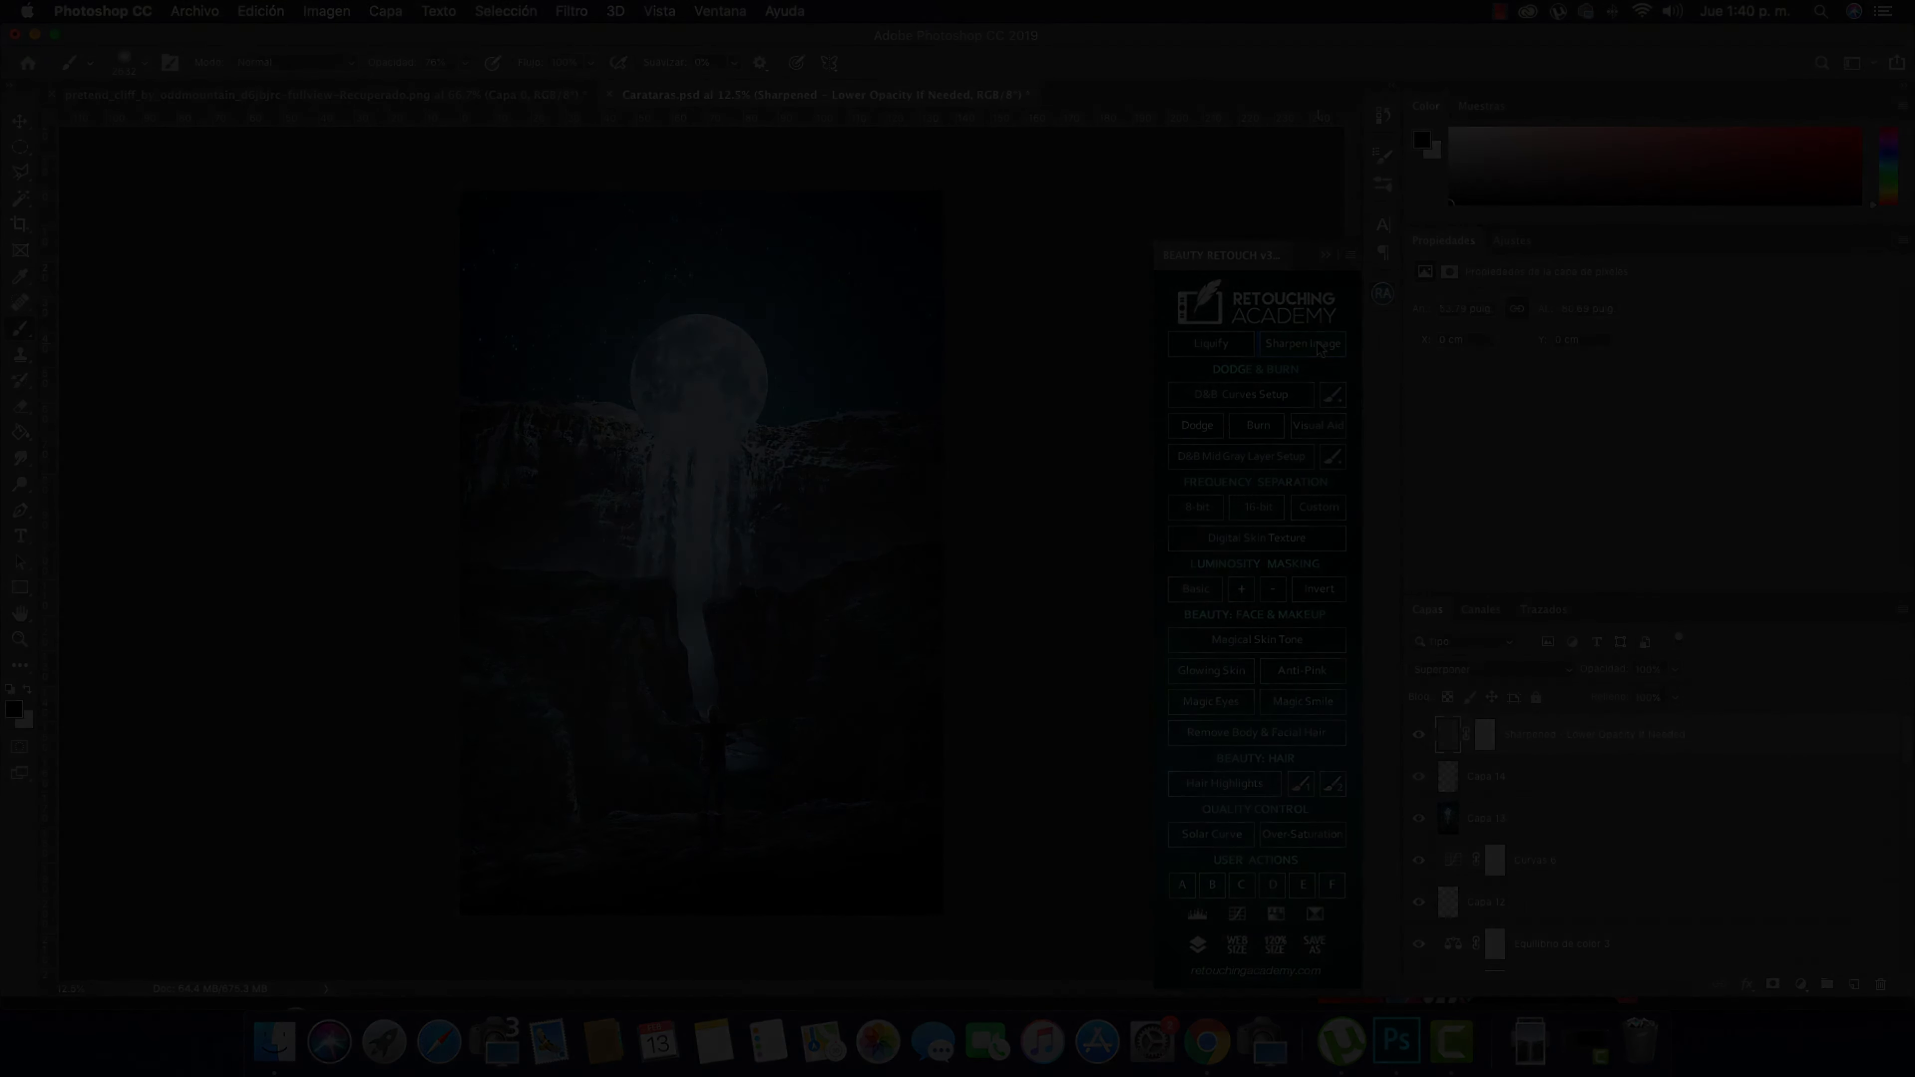